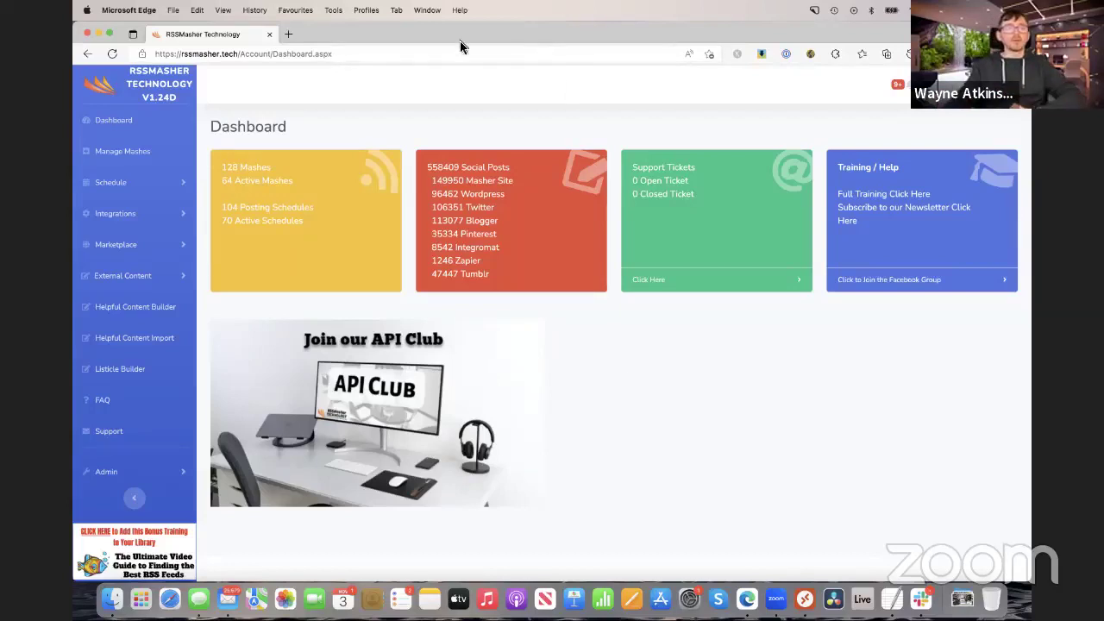
Step: Start a new listicle entry in the Listicle Builder, ready to fill in its description
{"action": "left_click", "coordinate": [114, 370]}
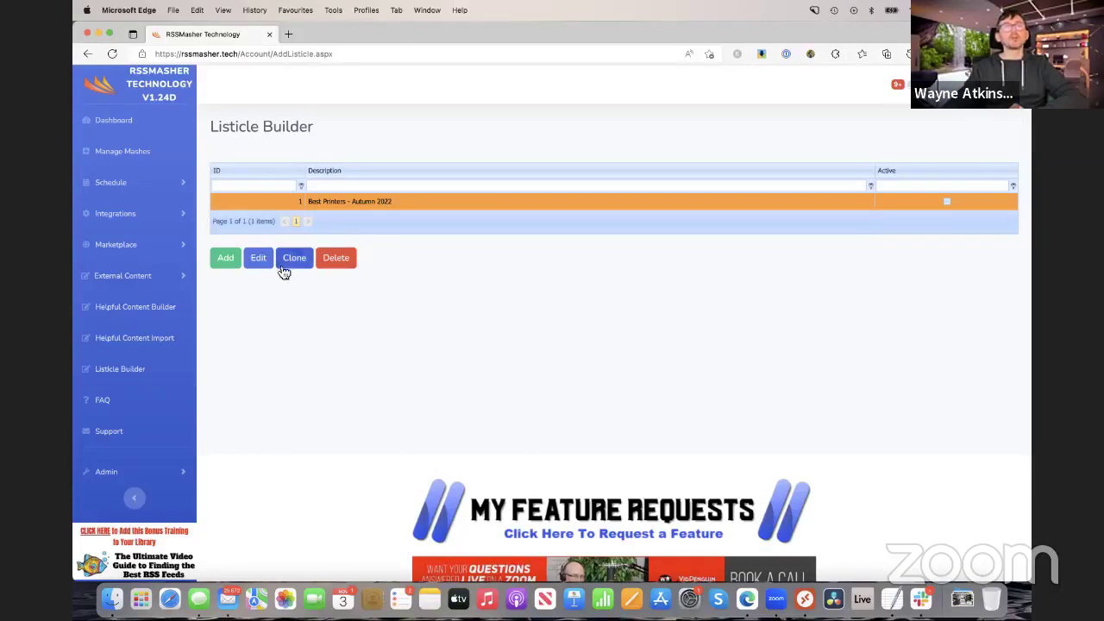
{"action": "left_click", "coordinate": [225, 259]}
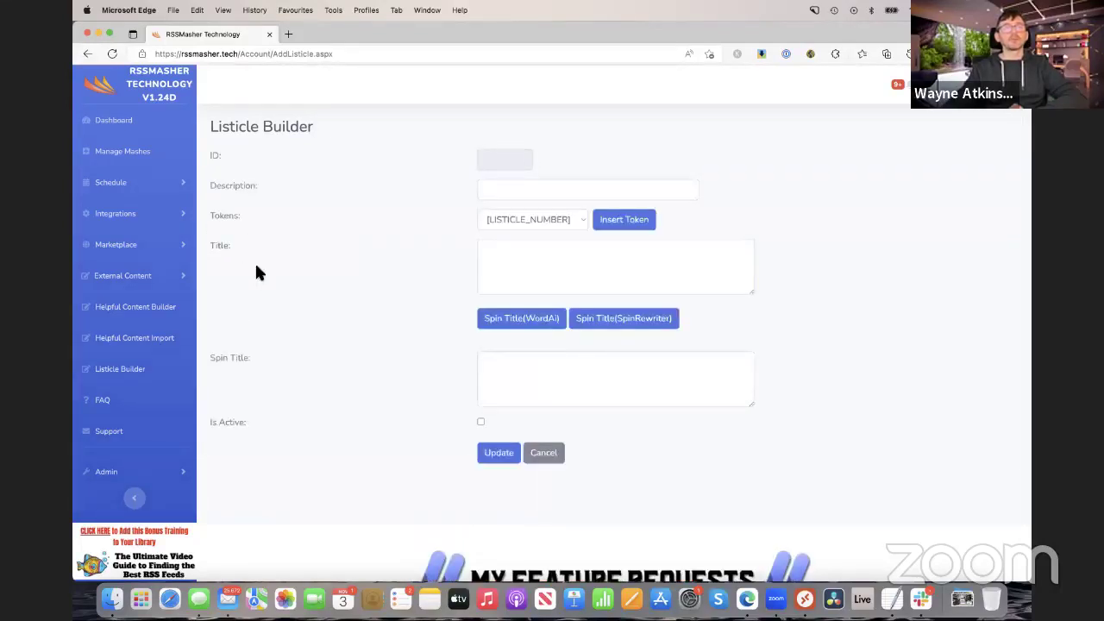
{"action": "left_click", "coordinate": [483, 191]}
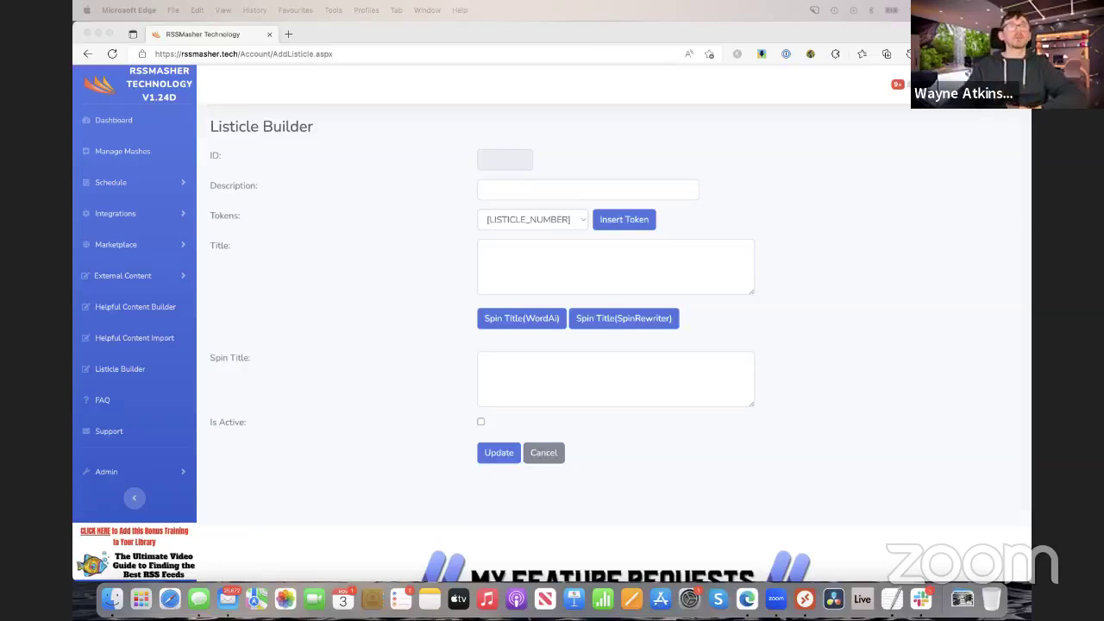
Step: Look over the Amazon.co.uk search results for "tablets ipads" and return to the blank listicle form
{"action": "left_click_drag", "start_coordinate": [377, 2], "coordinate": [352, 36]}
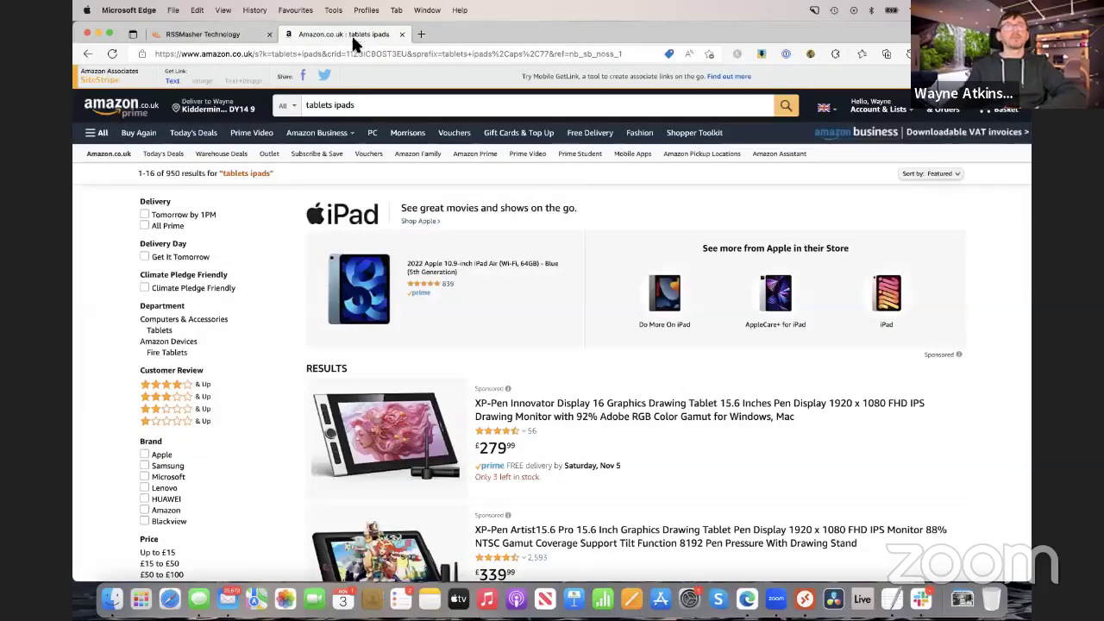
{"action": "scroll", "coordinate": [255, 288], "scroll_direction": "down", "scroll_amount": 2}
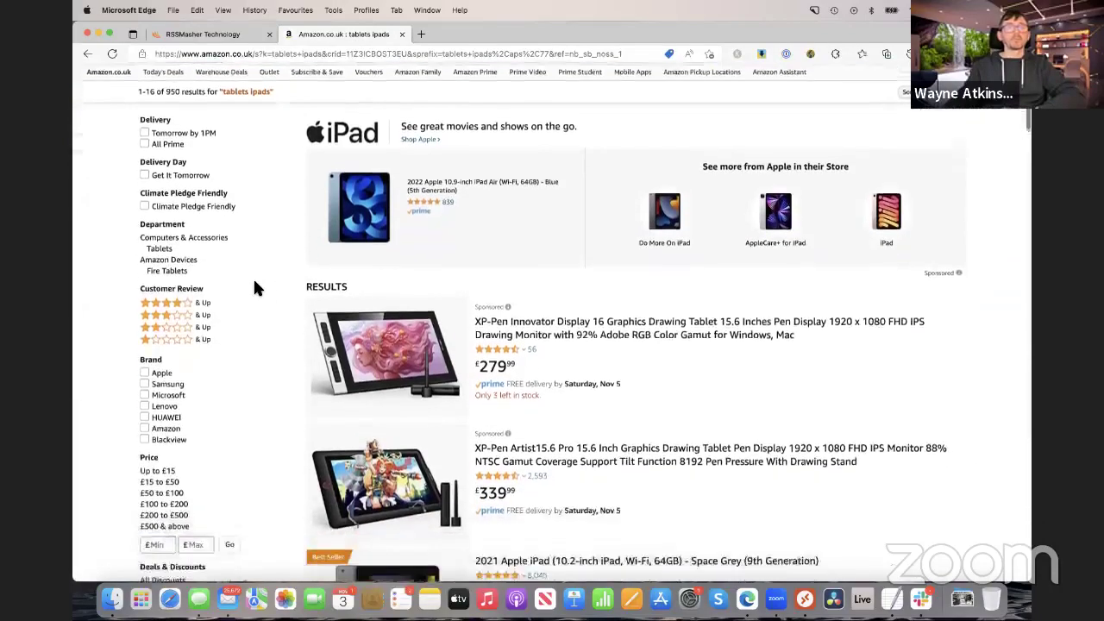
{"action": "scroll", "coordinate": [254, 288], "scroll_direction": "down", "scroll_amount": 4}
{"action": "scroll", "coordinate": [442, 514], "scroll_direction": "up", "scroll_amount": 6}
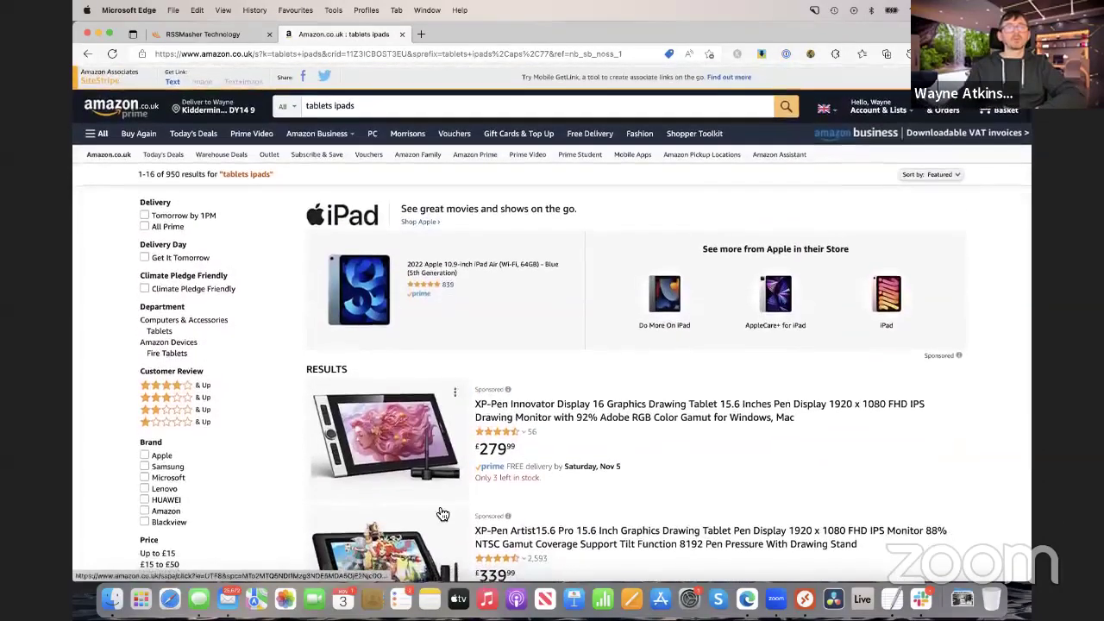
{"action": "left_click", "coordinate": [228, 34]}
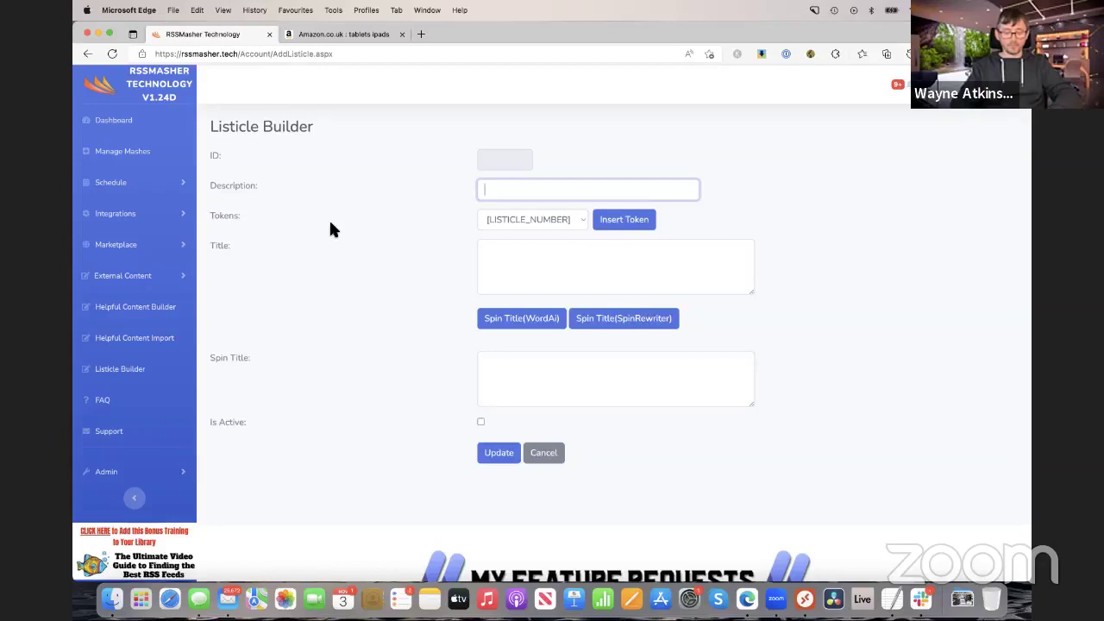
Step: Set the listicle's description to "Tablets (ipad)"
{"action": "type", "text": "Table"}
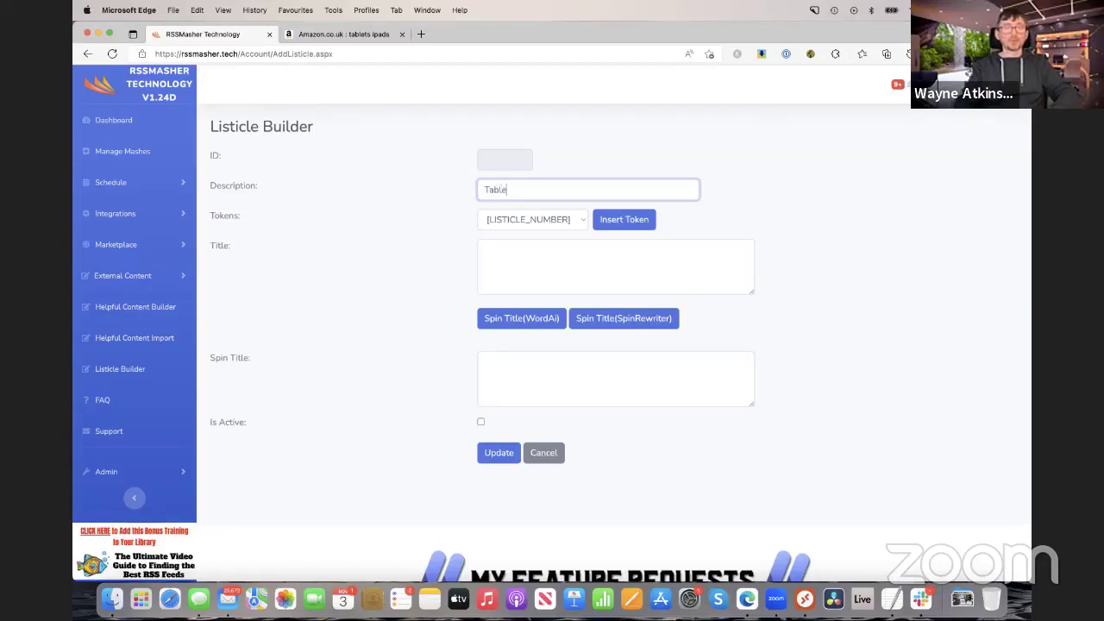
{"action": "type", "text": "ts (i"}
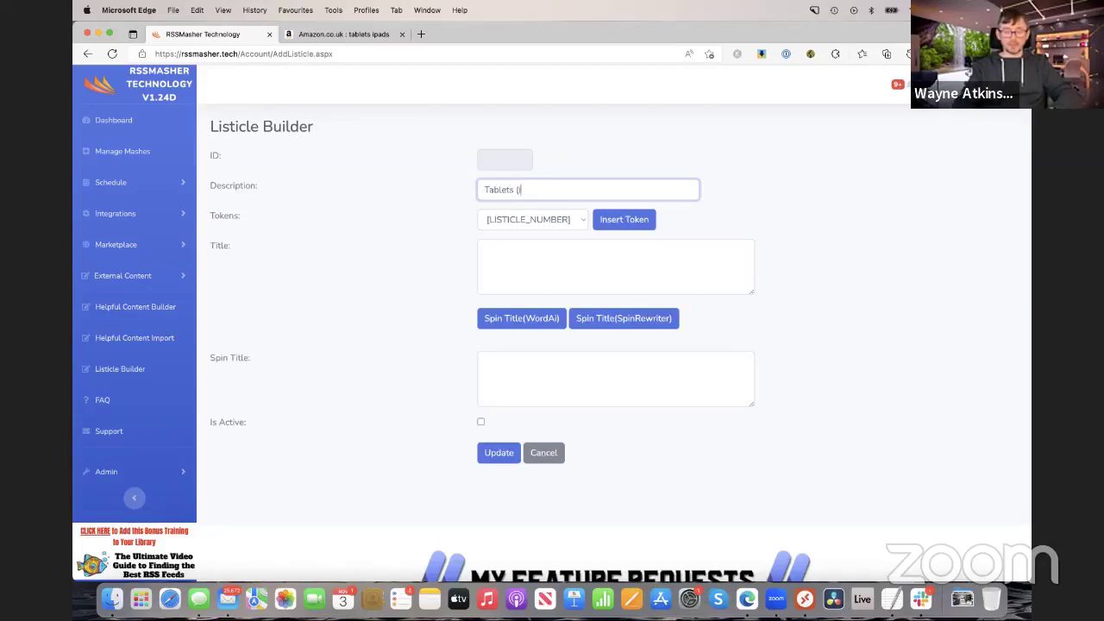
{"action": "type", "text": "pad)"}
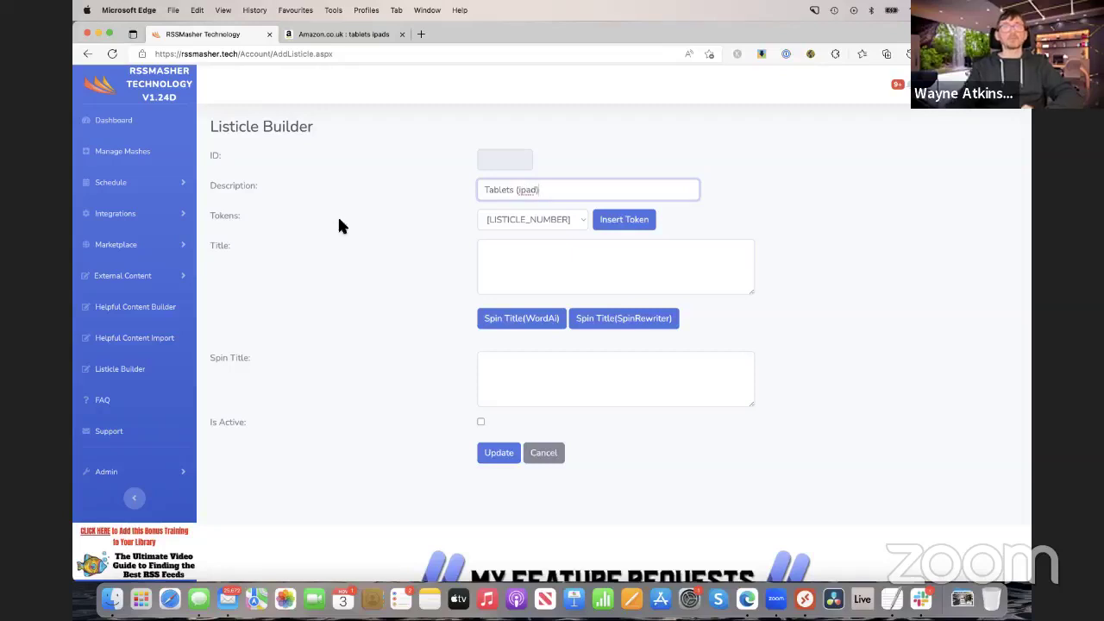
{"action": "left_click", "coordinate": [387, 179]}
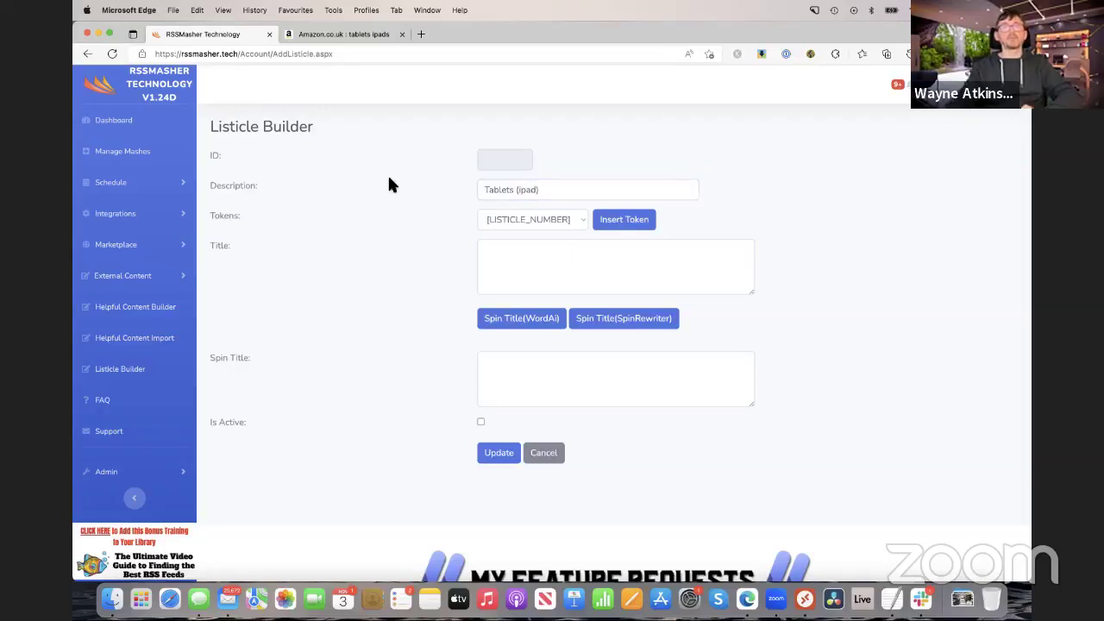
Step: Enter "Top 6 tablets for black friday" as the listicle's title
{"action": "left_click", "coordinate": [497, 257]}
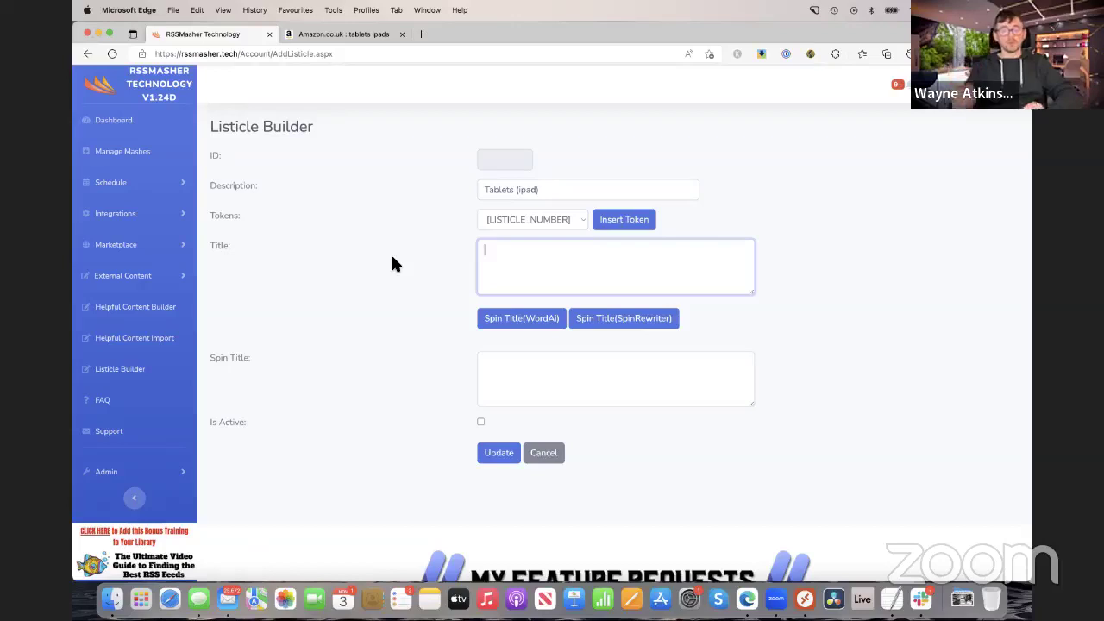
{"action": "type", "text": "Top"}
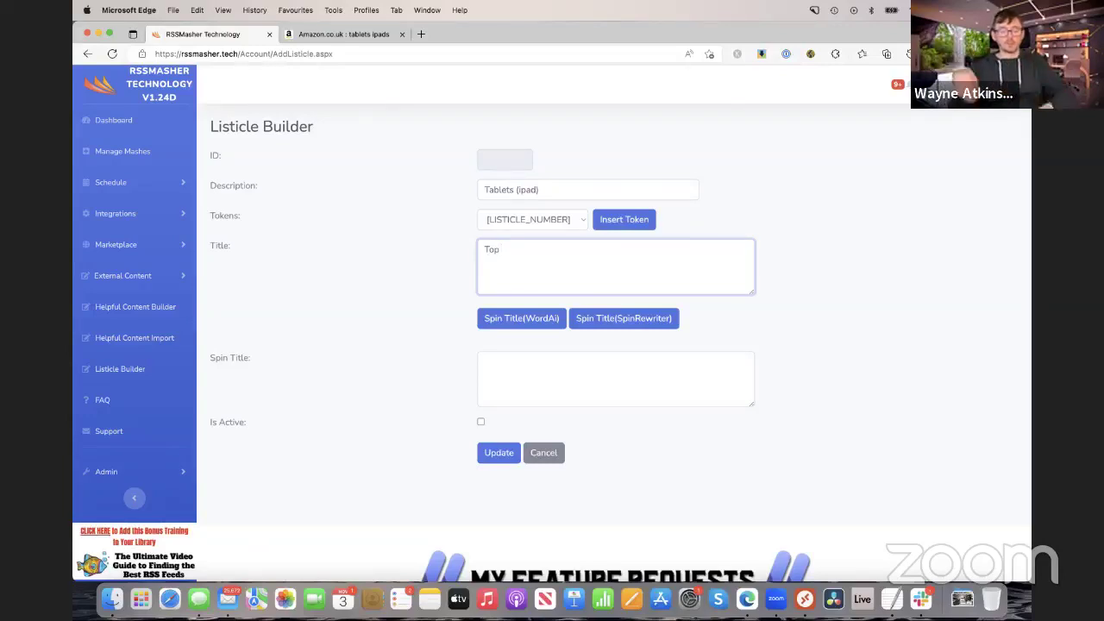
{"action": "type", "text": "6"}
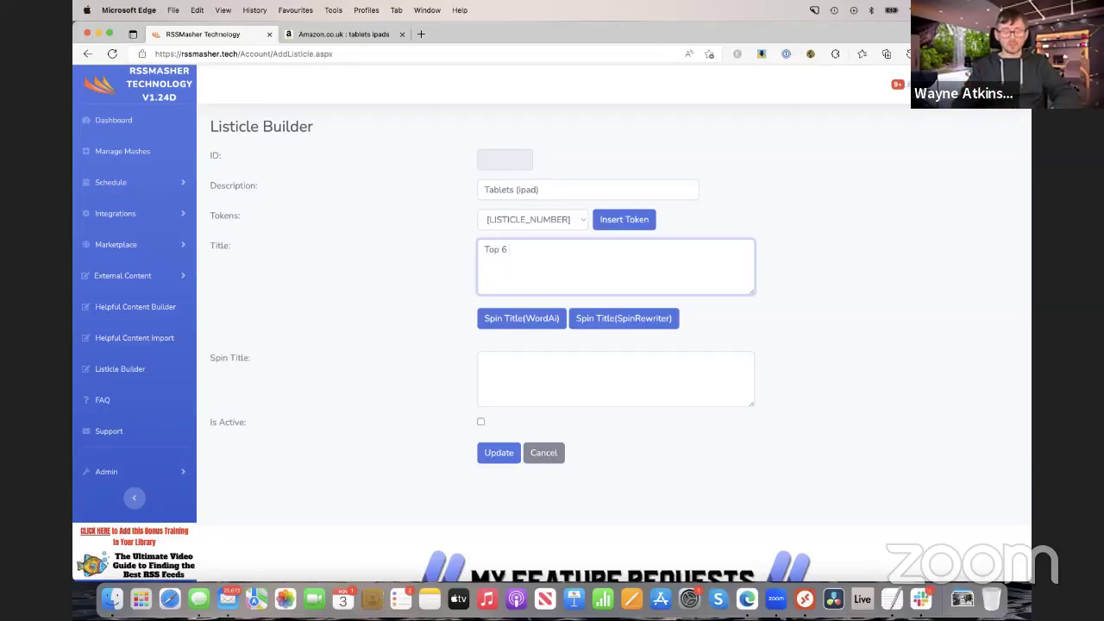
{"action": "key", "text": "BackSpace"}
{"action": "key", "text": "BackSpace"}
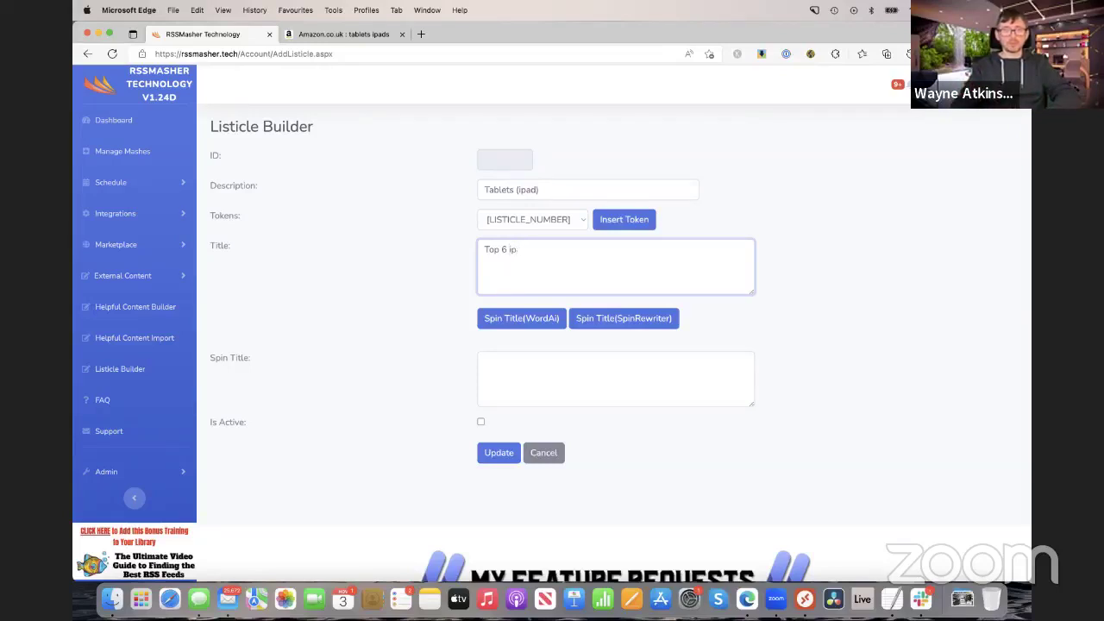
{"action": "type", "text": "ta"}
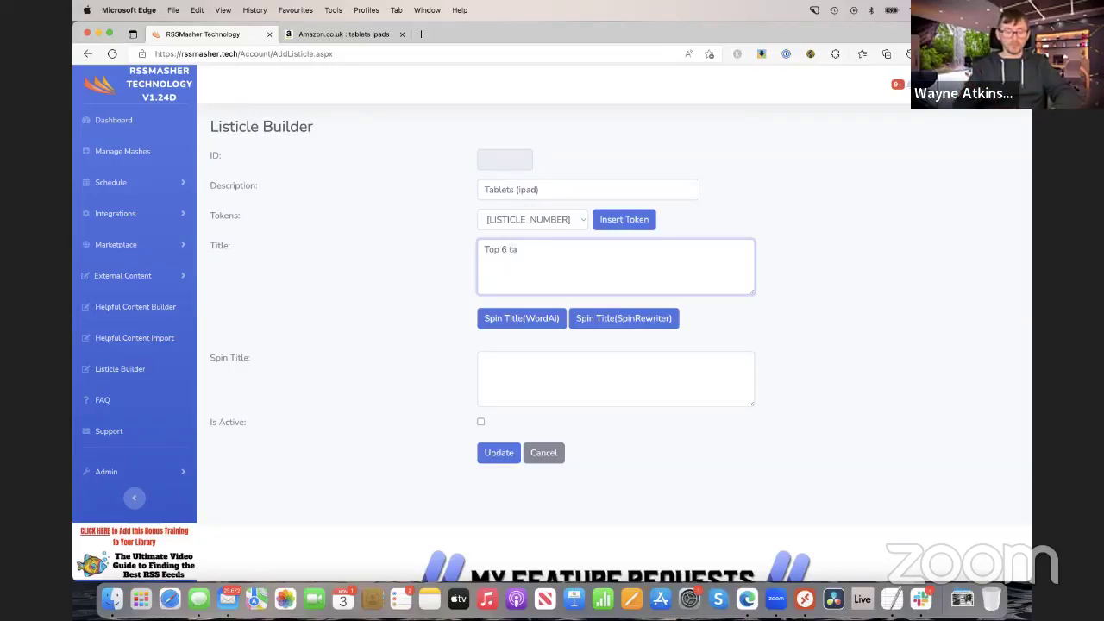
{"action": "type", "text": "blets for"}
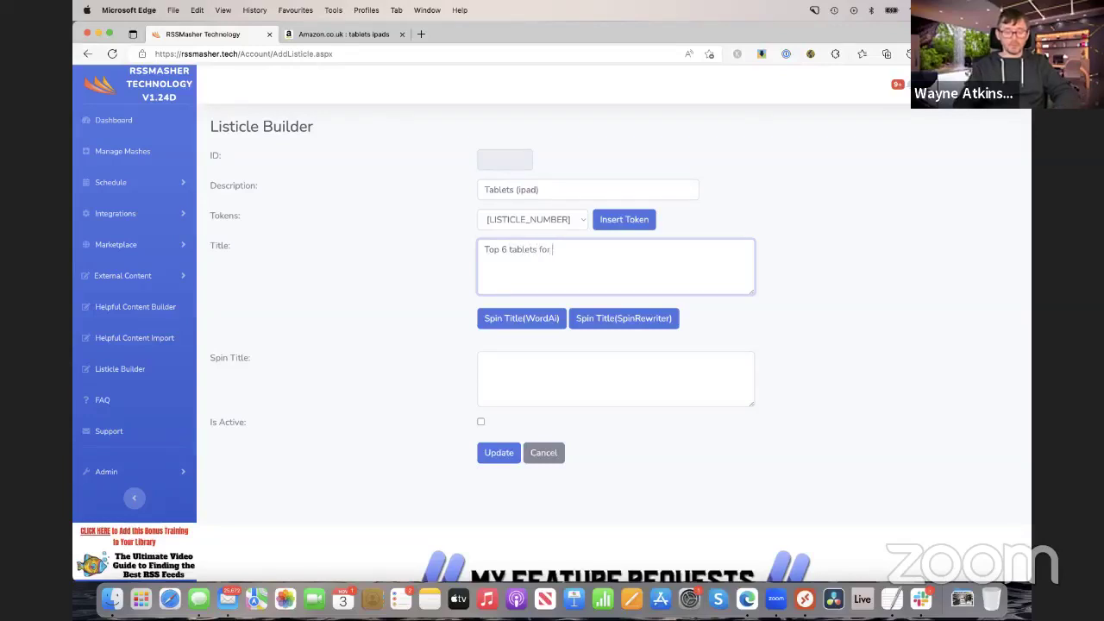
{"action": "type", "text": " black friday"}
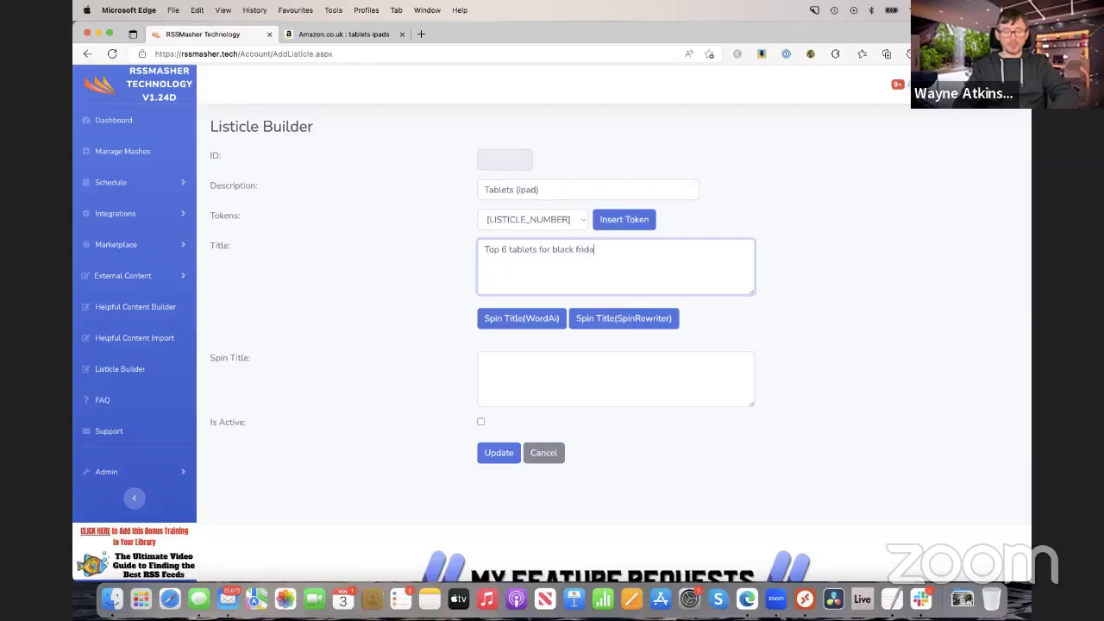
Step: Replace the number 6 in the title with the [LISTICLE_NUMBER] token
{"action": "double_click", "coordinate": [505, 250]}
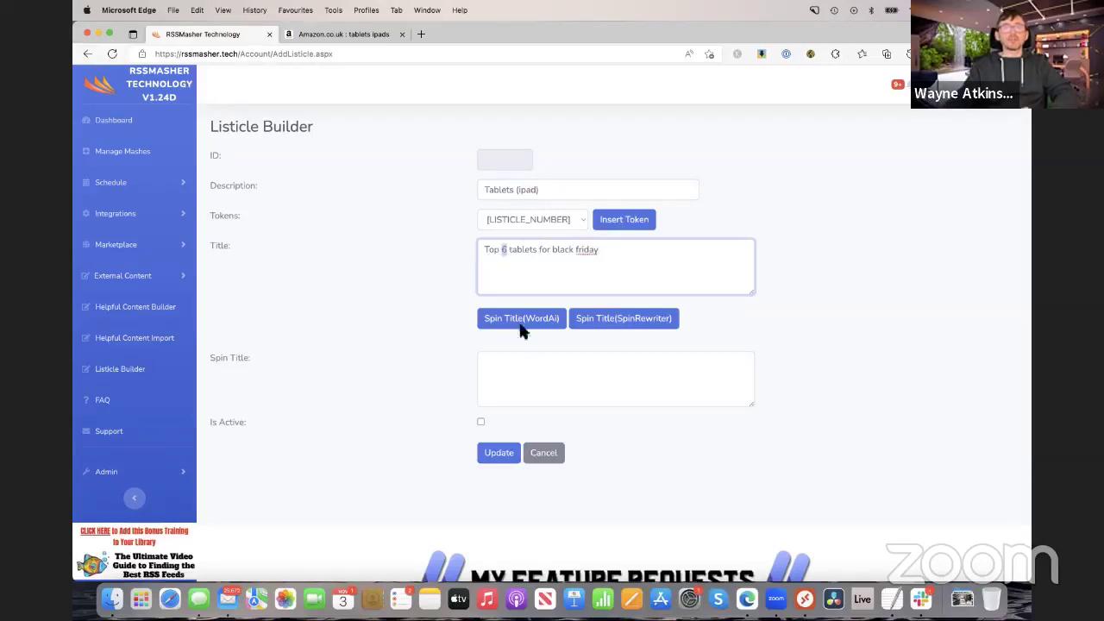
{"action": "left_click", "coordinate": [520, 271]}
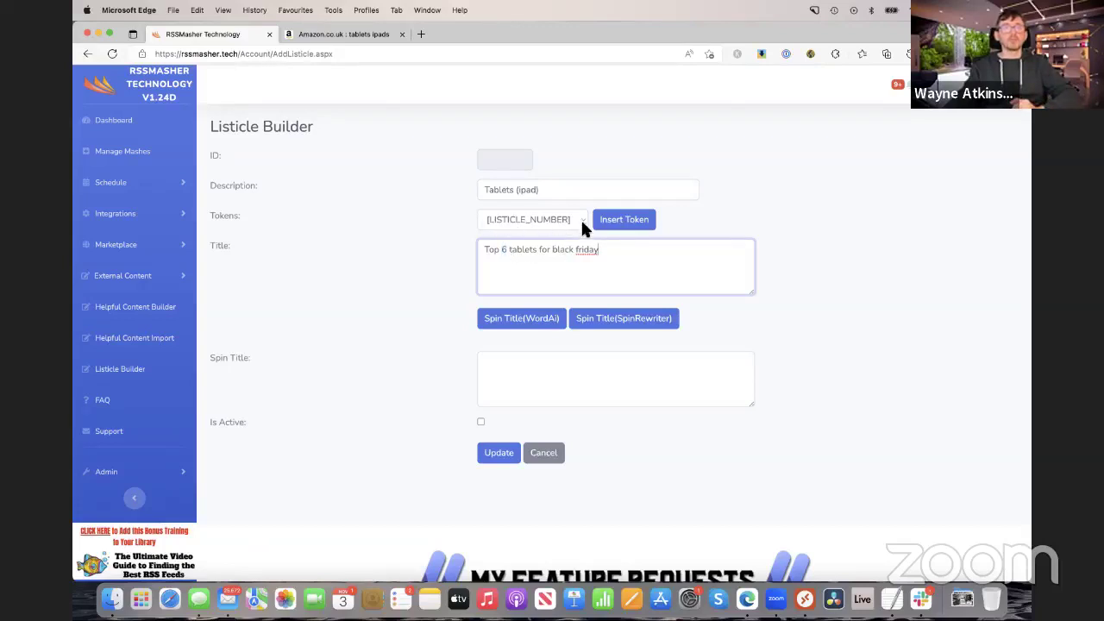
{"action": "left_click", "coordinate": [624, 223]}
{"action": "left_click_drag", "start_coordinate": [684, 250], "coordinate": [599, 250]}
{"action": "key", "text": "cmd+c"}
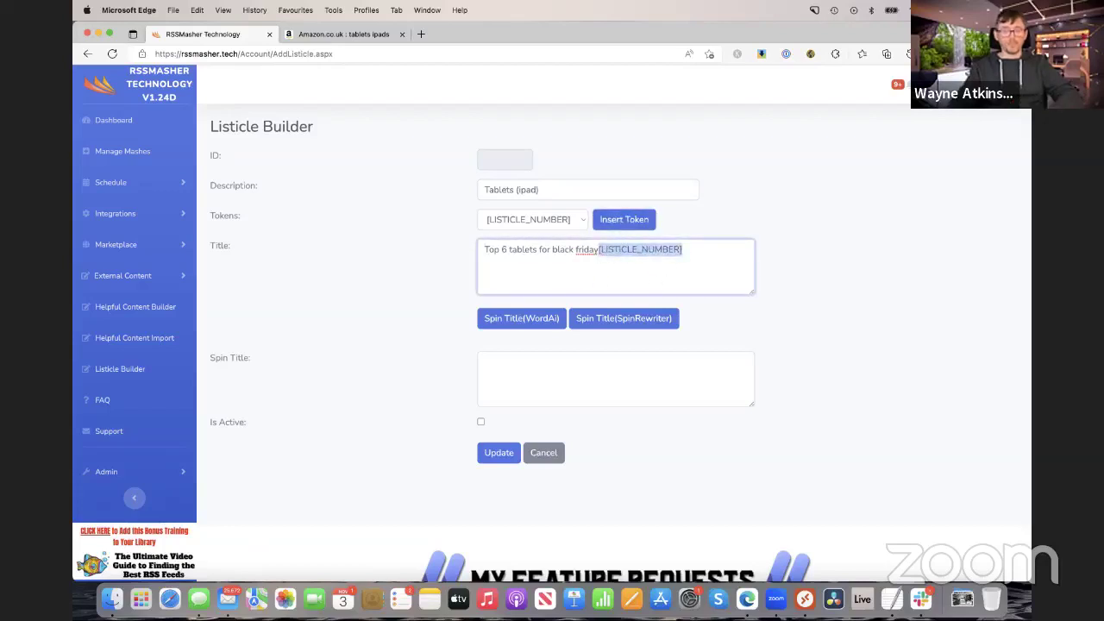
{"action": "key", "text": "BackSpace"}
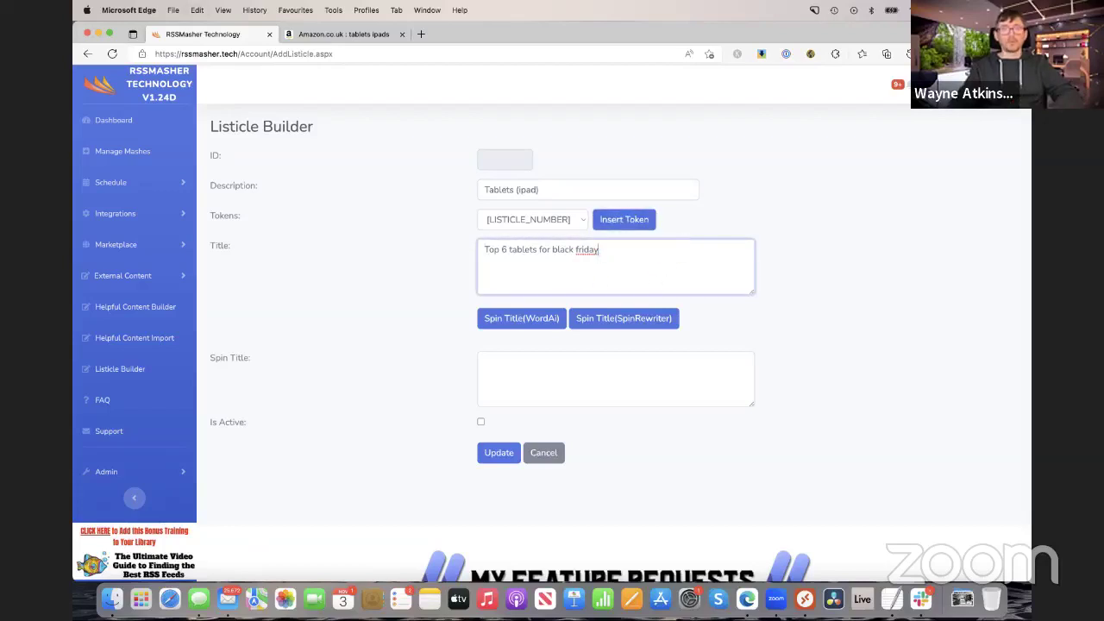
{"action": "double_click", "coordinate": [504, 249]}
{"action": "key", "text": "cmd+v"}
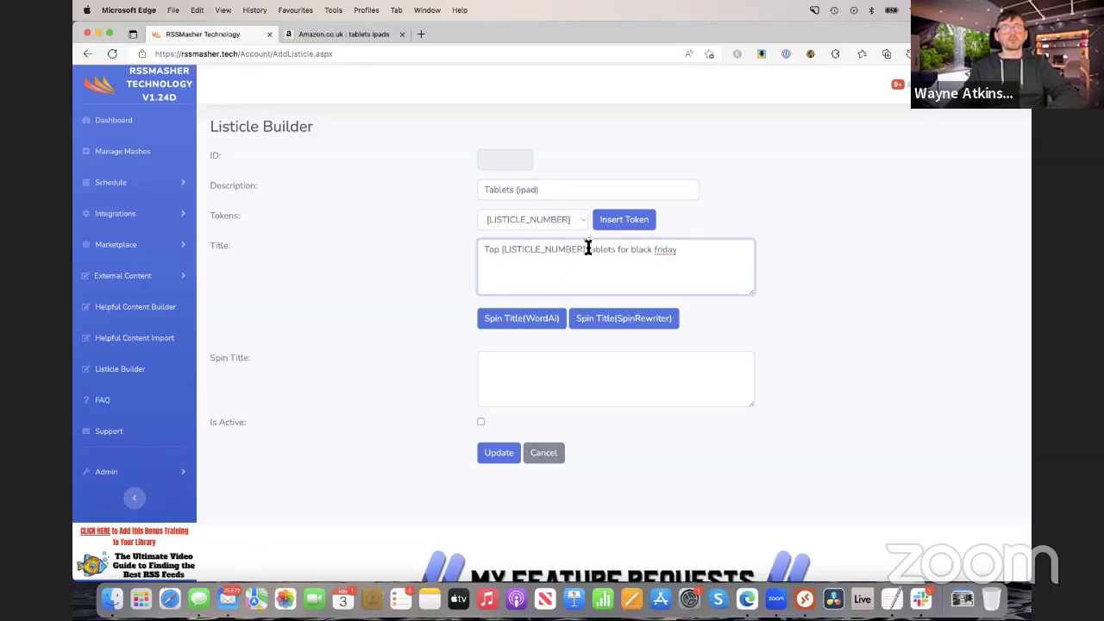
Step: Capitalise both words of "Black Friday" in the title
{"action": "left_click", "coordinate": [631, 251]}
{"action": "key", "text": "BackSpace"}
{"action": "type", "text": "B"}
{"action": "left_click", "coordinate": [658, 250]}
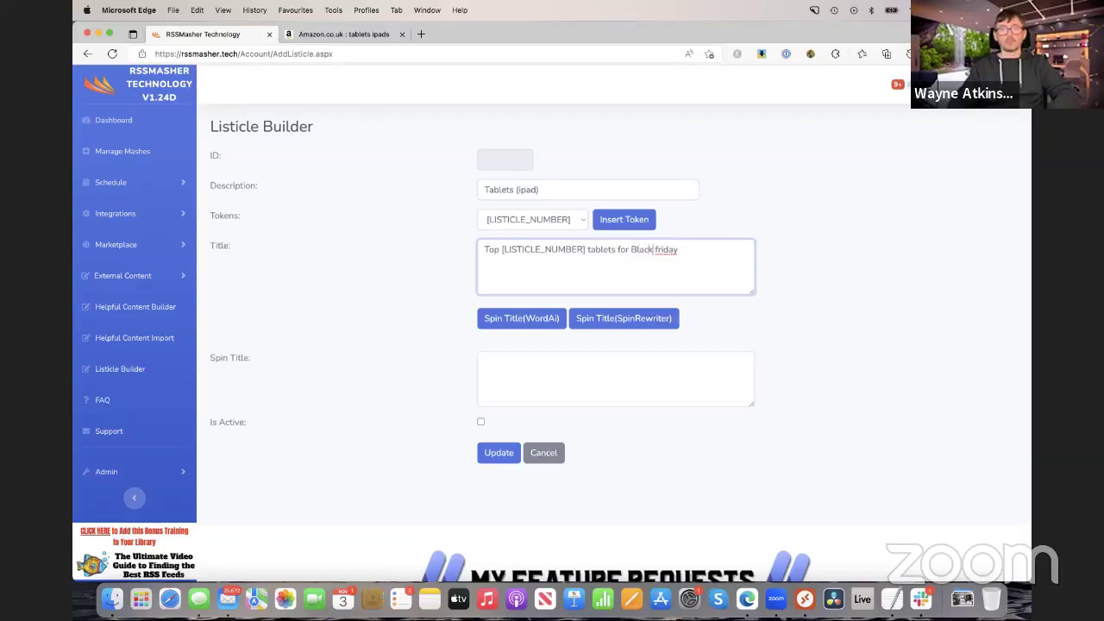
{"action": "key", "text": "BackSpace"}
{"action": "type", "text": "F"}
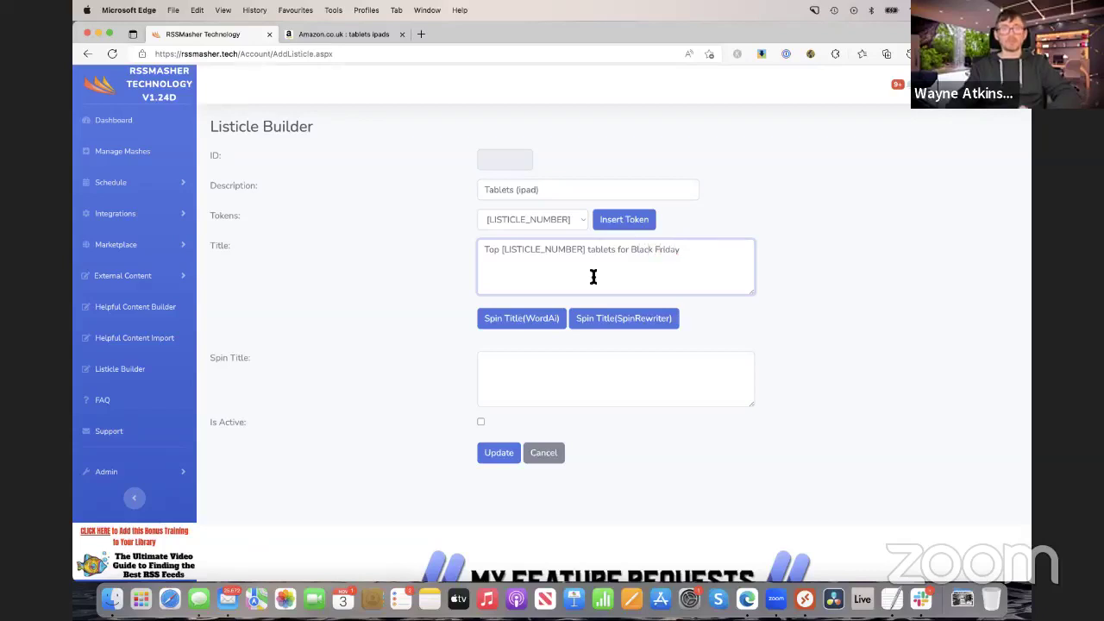
{"action": "left_click", "coordinate": [361, 256]}
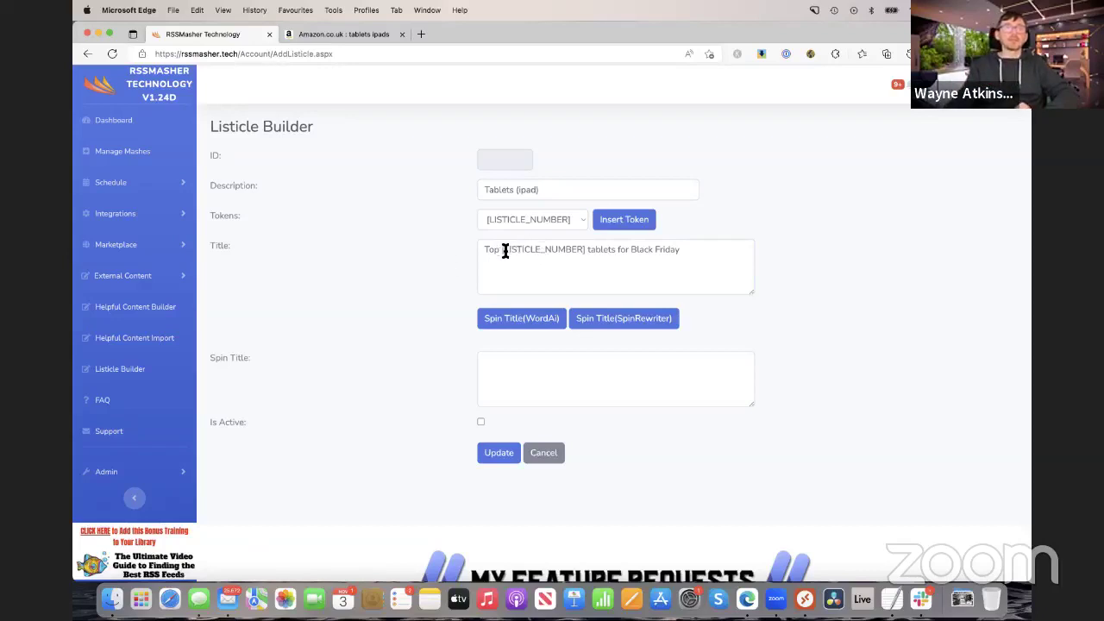
Step: Try to spin the title containing the [LISTICLE_NUMBER] token with WordAi
{"action": "left_click_drag", "start_coordinate": [503, 250], "coordinate": [587, 250]}
{"action": "left_click", "coordinate": [389, 246]}
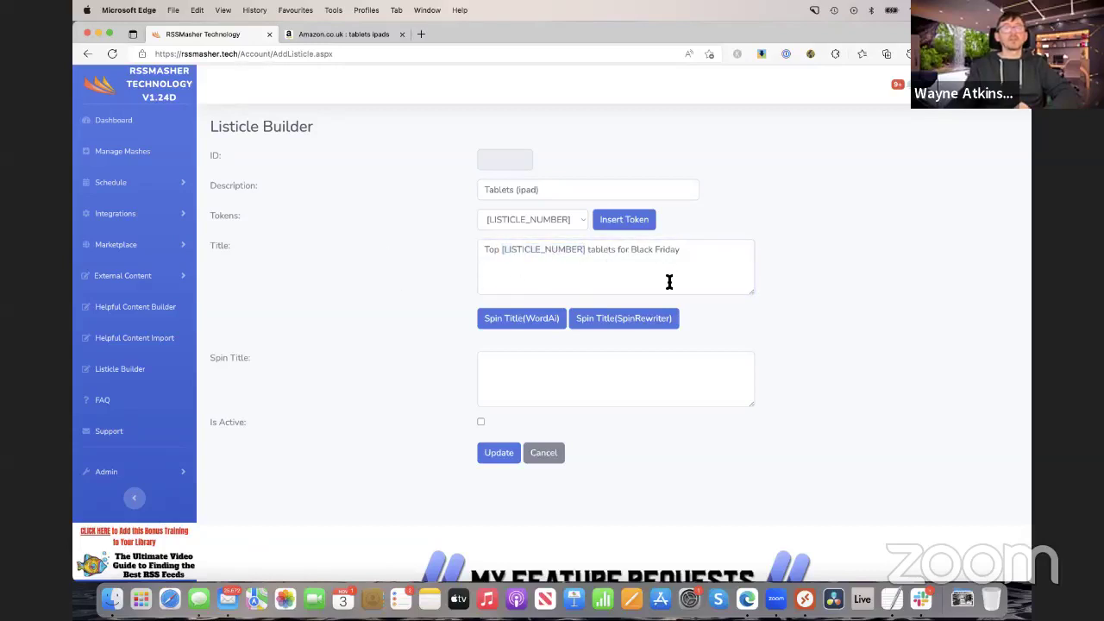
{"action": "left_click", "coordinate": [586, 256]}
{"action": "left_click", "coordinate": [520, 319]}
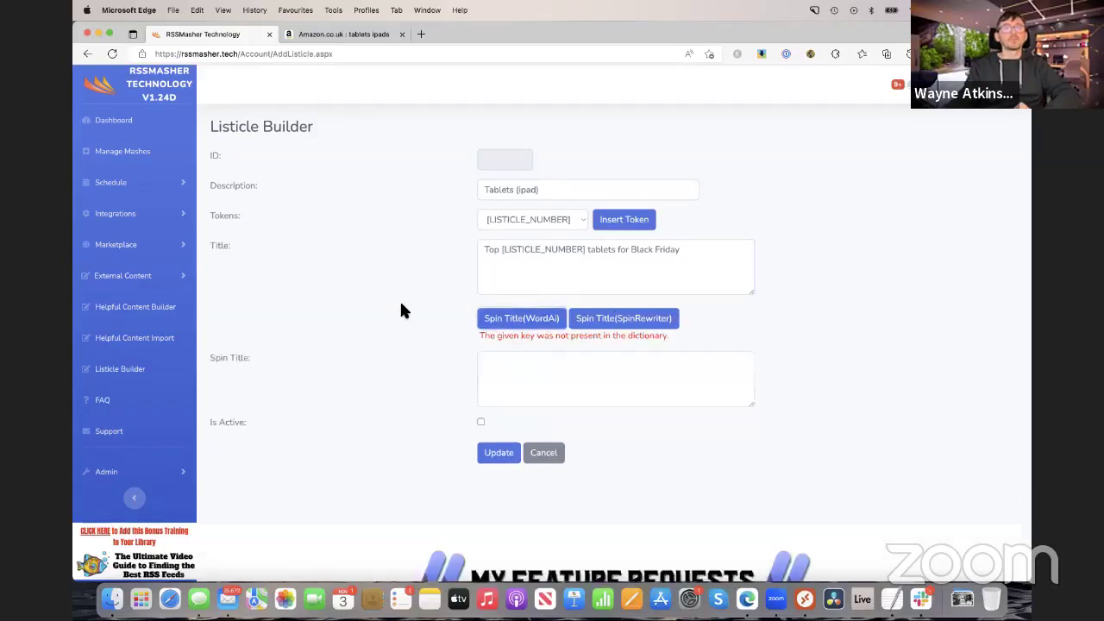
Step: Copy the [LISTICLE_NUMBER] token, remove it from the title, and try spinning the shortened title with WordAi
{"action": "left_click", "coordinate": [573, 270]}
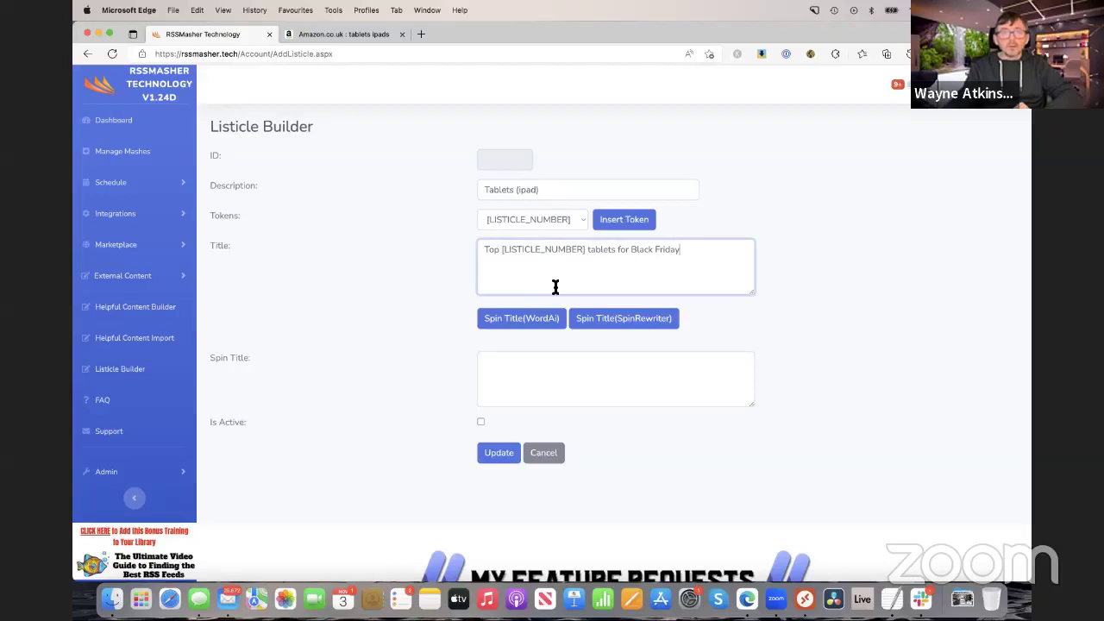
{"action": "left_click_drag", "start_coordinate": [586, 249], "coordinate": [501, 253]}
{"action": "key", "text": "super+c"}
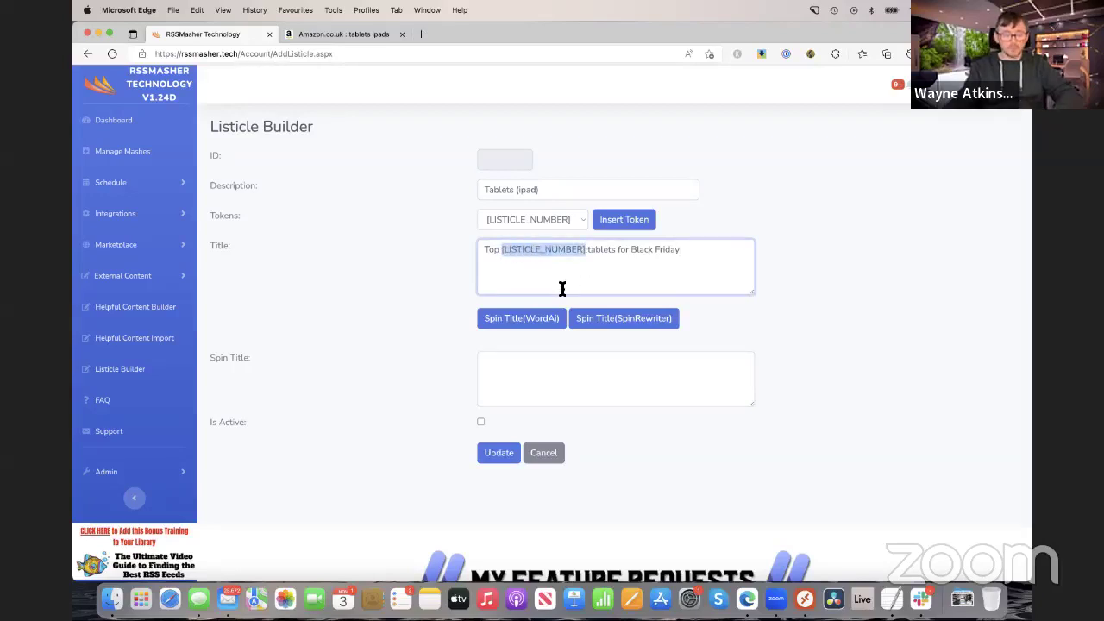
{"action": "key", "text": "BackSpace"}
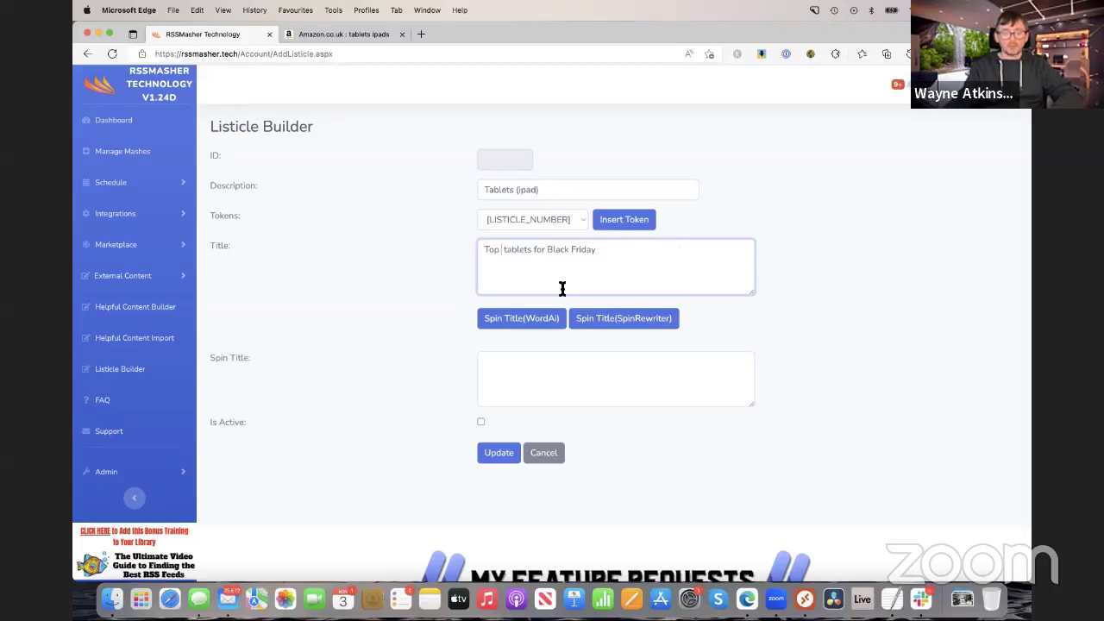
{"action": "left_click", "coordinate": [527, 326]}
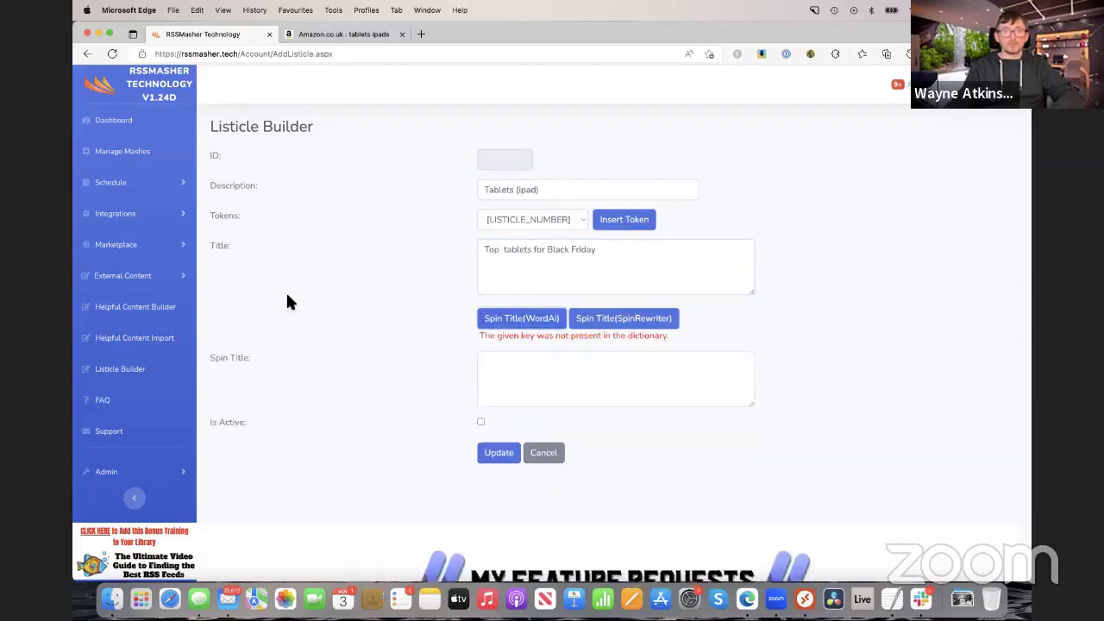
Step: Replace the whole title with "Best [LISTICLE_NUMBER] computer tablets for 2022"
{"action": "left_click", "coordinate": [508, 265]}
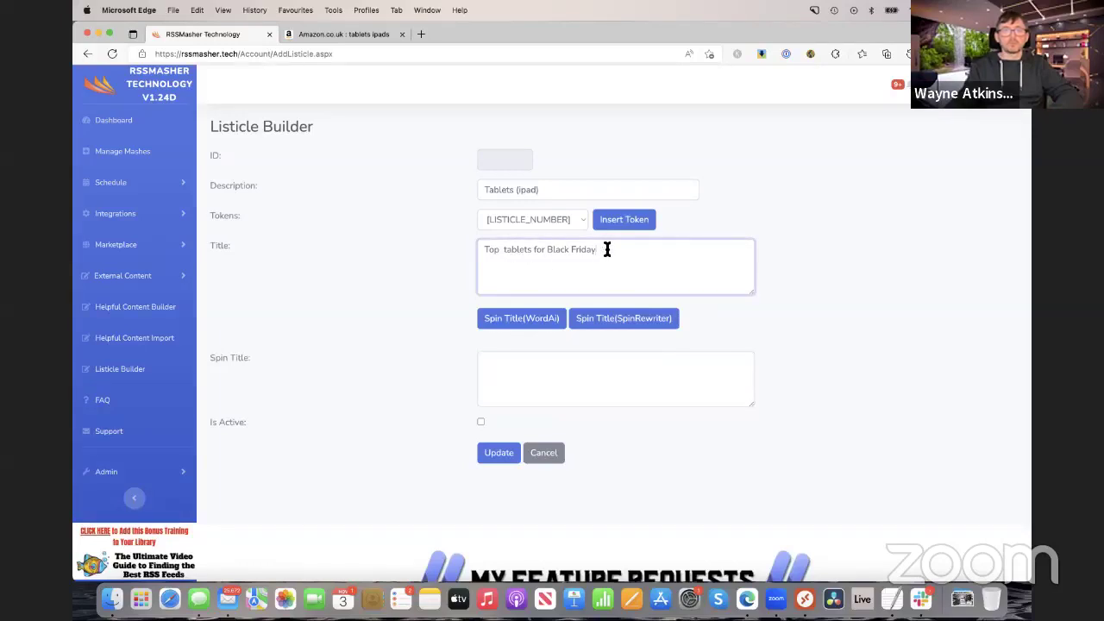
{"action": "triple_click", "coordinate": [561, 249]}
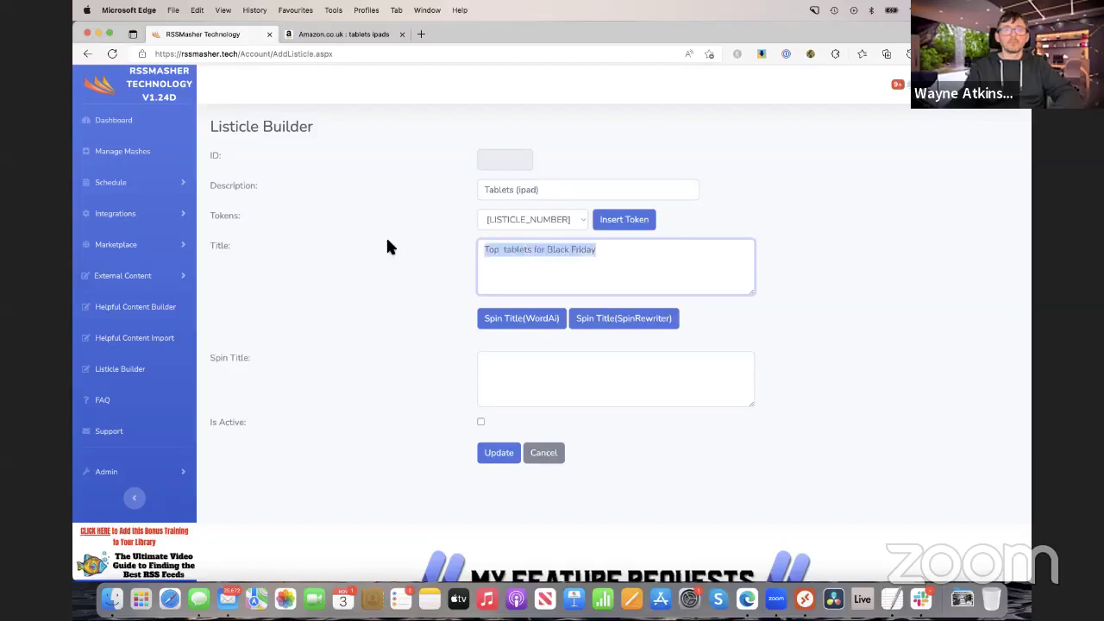
{"action": "type", "text": "Best"}
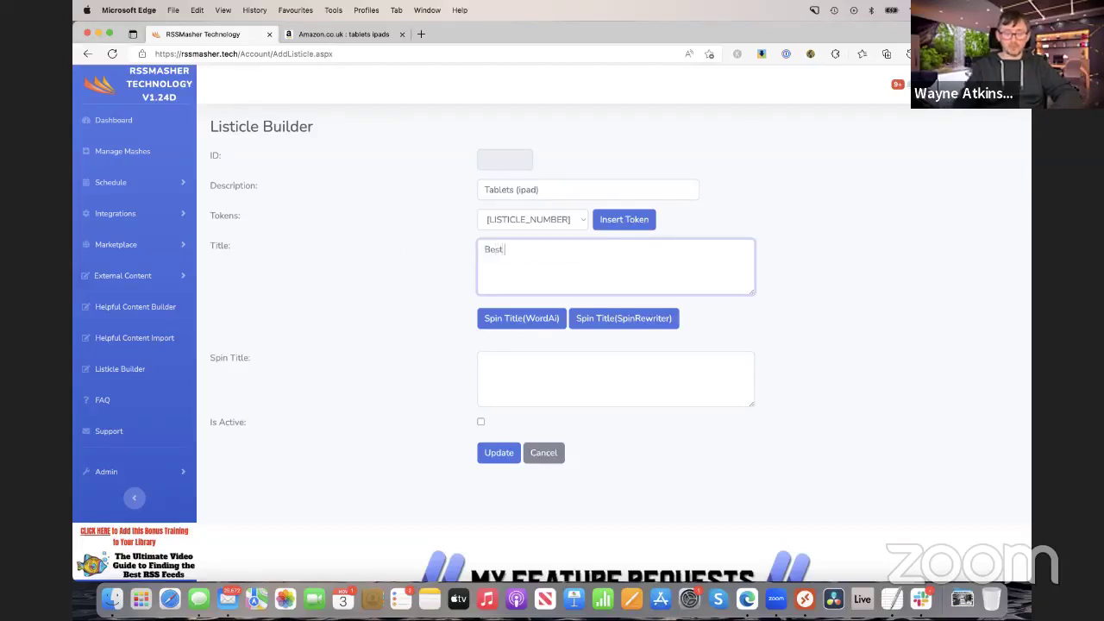
{"action": "key", "text": "super+v"}
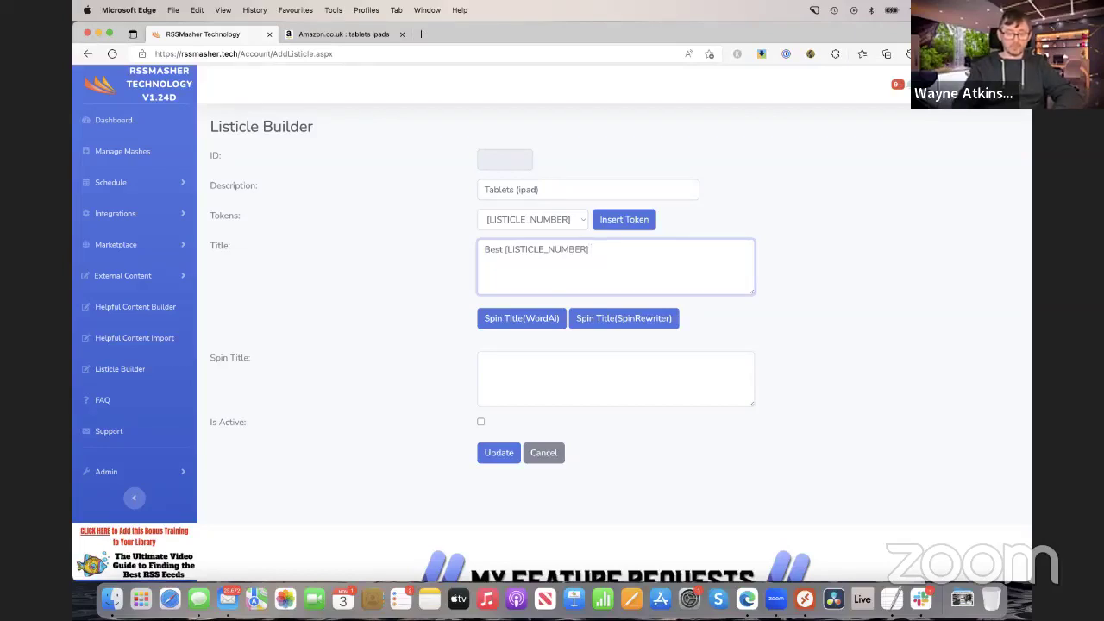
{"action": "type", "text": "iomputer"}
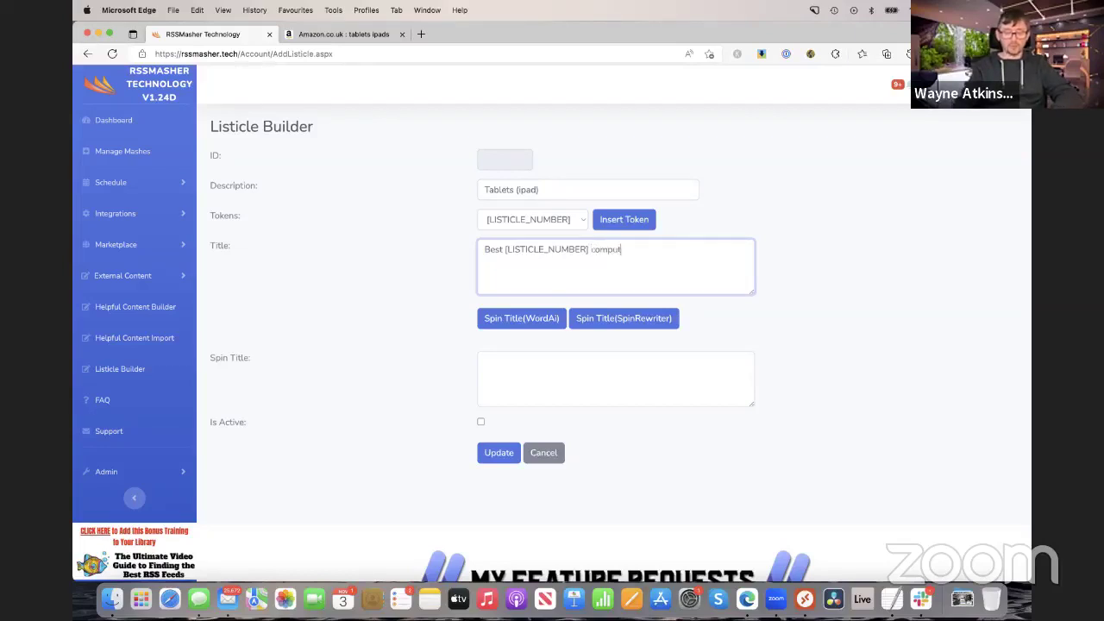
{"action": "type", "text": " ta"}
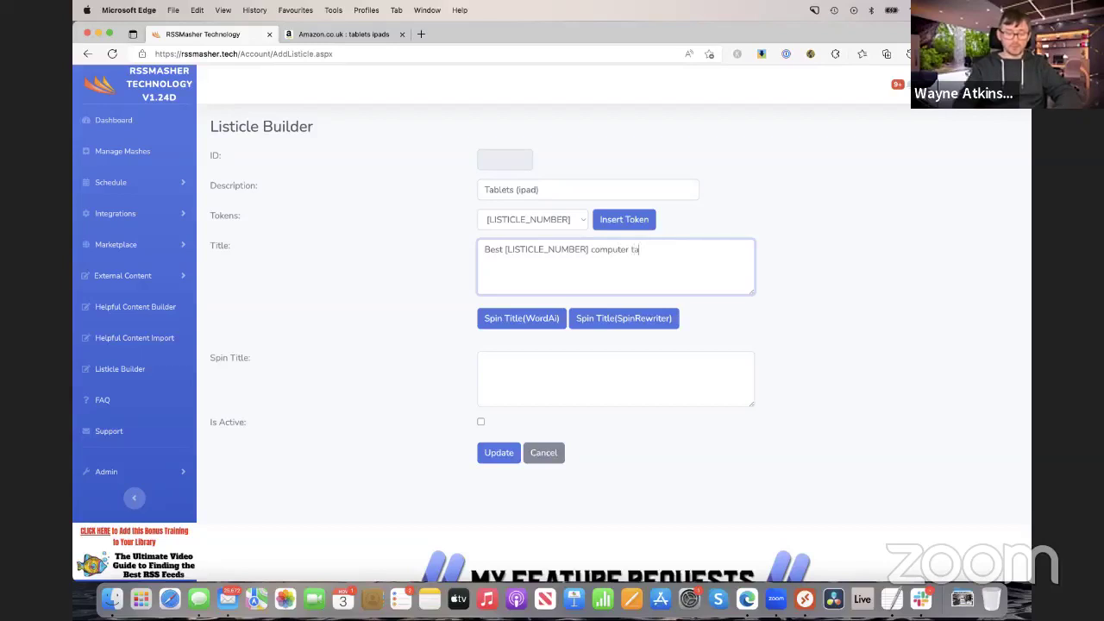
{"action": "type", "text": "blets for 2022"}
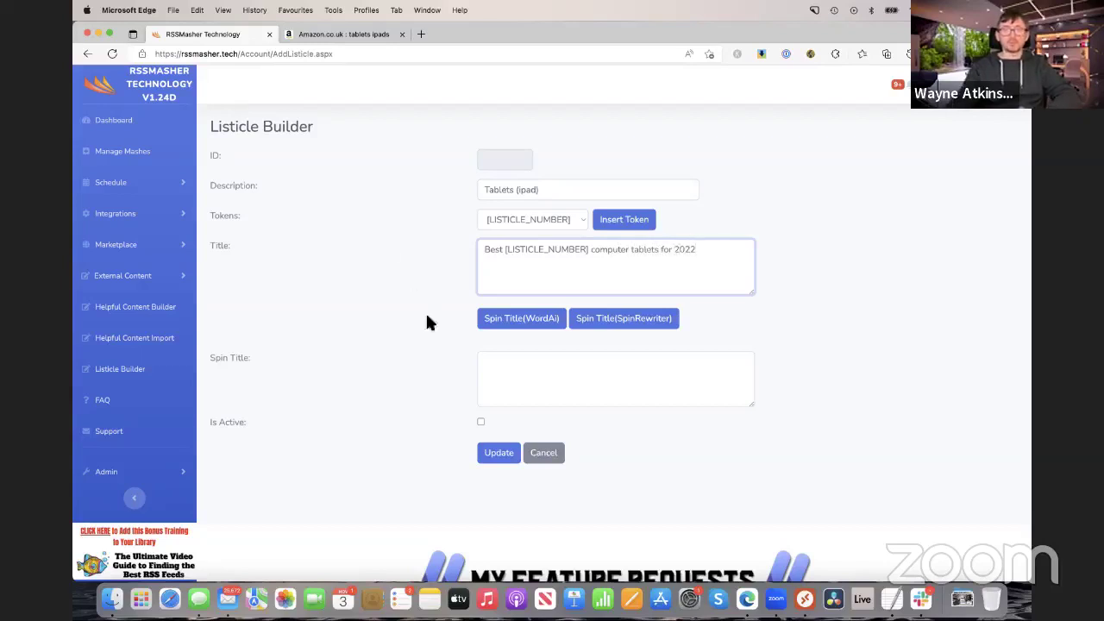
Step: Try to spin the computer tablets title with WordAi
{"action": "left_click", "coordinate": [518, 320]}
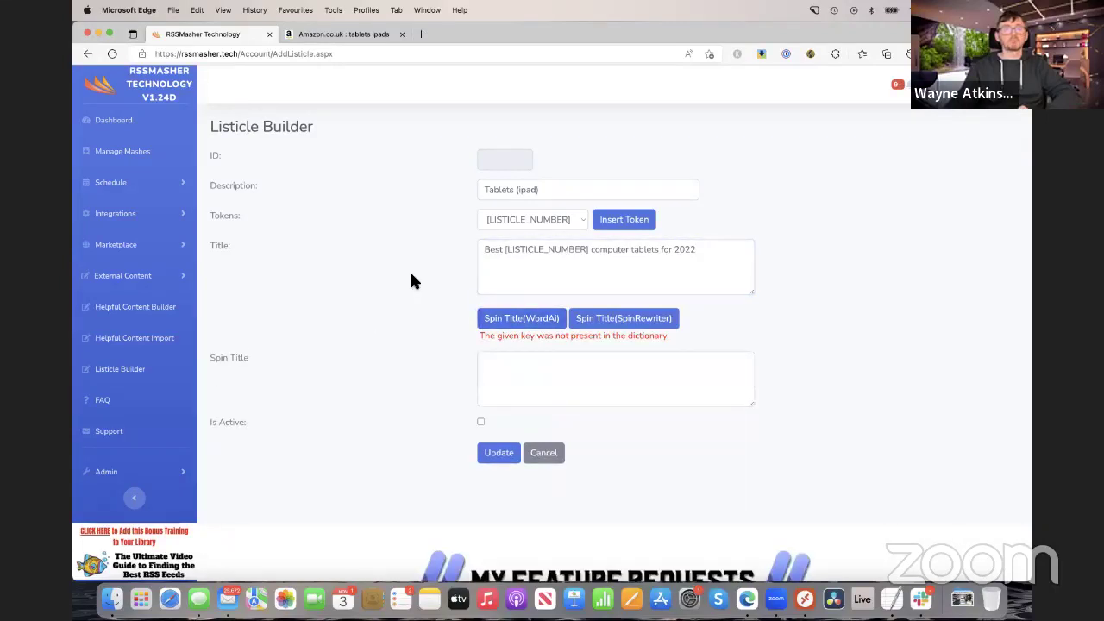
{"action": "left_click", "coordinate": [495, 317]}
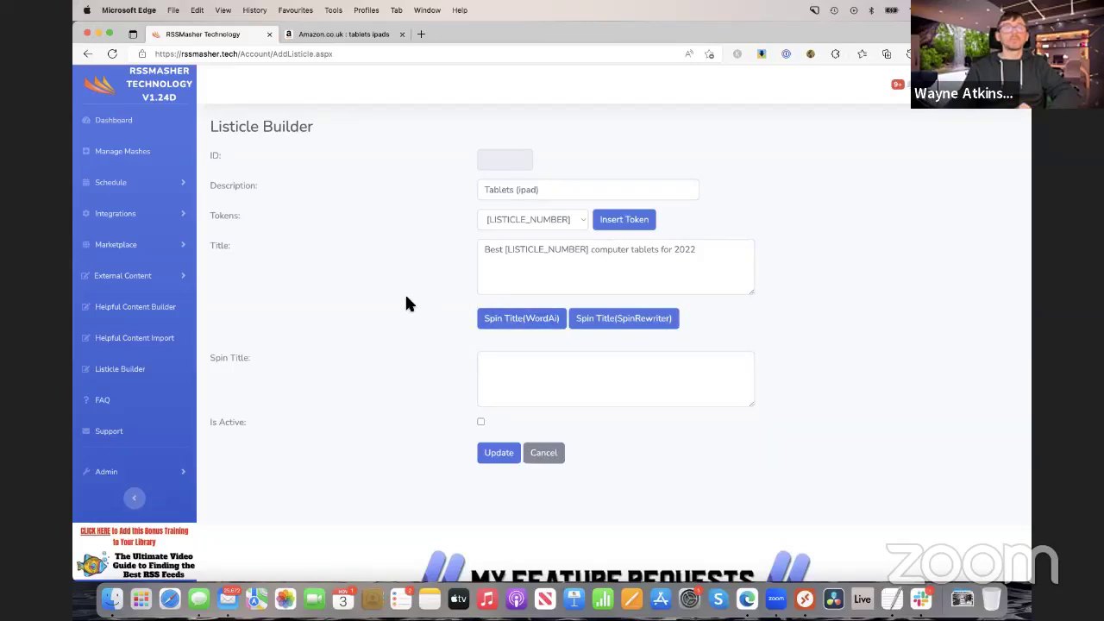
{"action": "scroll", "coordinate": [377, 379], "scroll_direction": "down", "scroll_amount": 3}
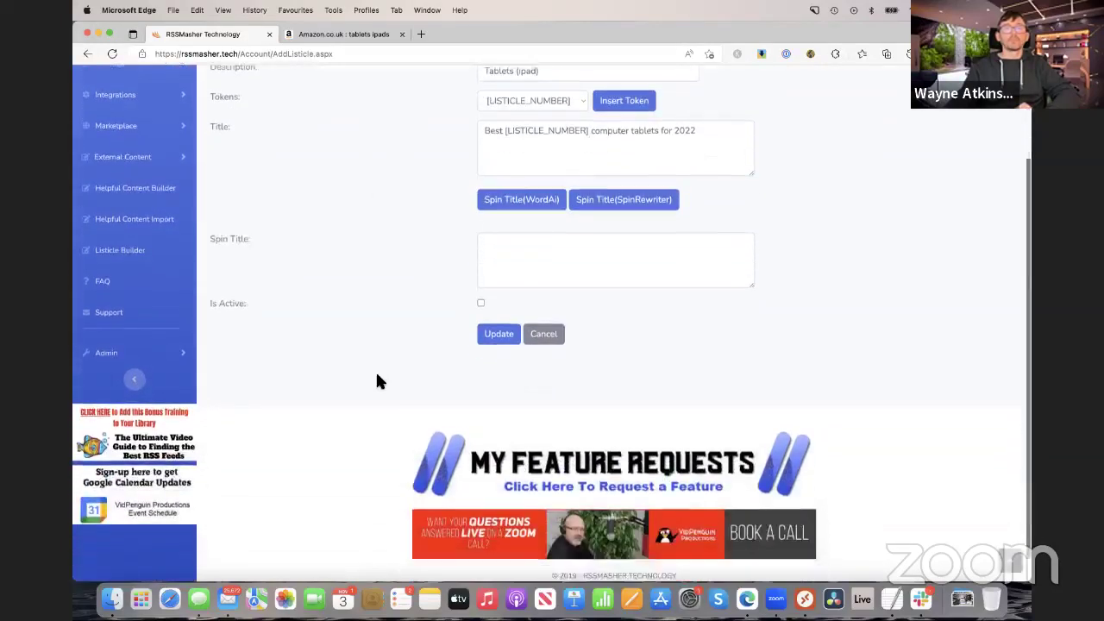
{"action": "scroll", "coordinate": [360, 310], "scroll_direction": "up", "scroll_amount": 3}
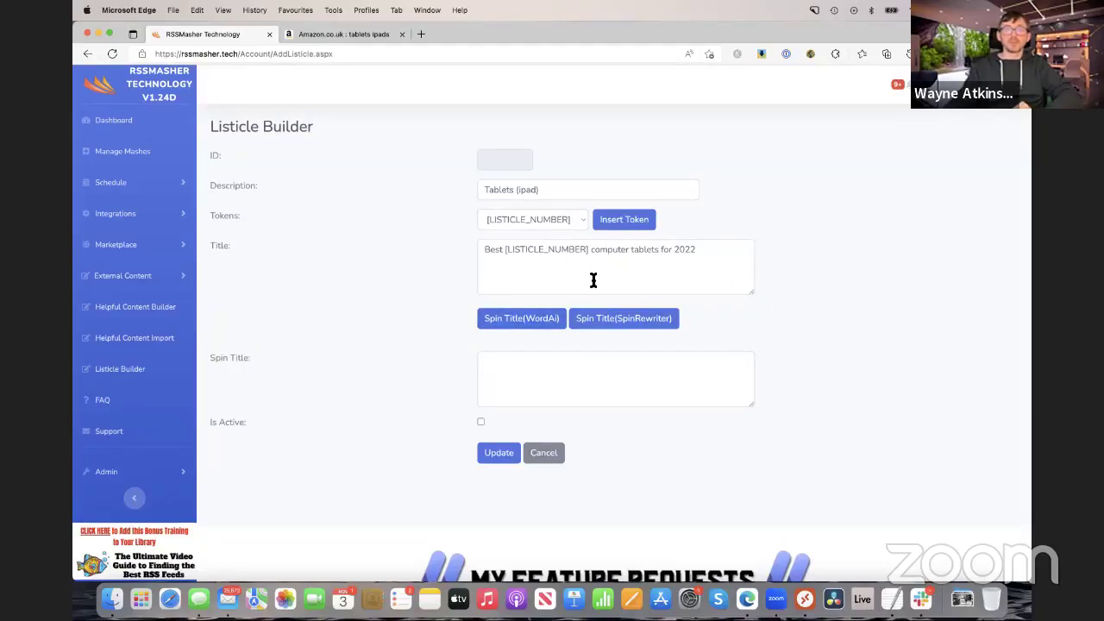
Step: Remove the word "tablets" from the title and try spinning it with WordAi
{"action": "double_click", "coordinate": [646, 251]}
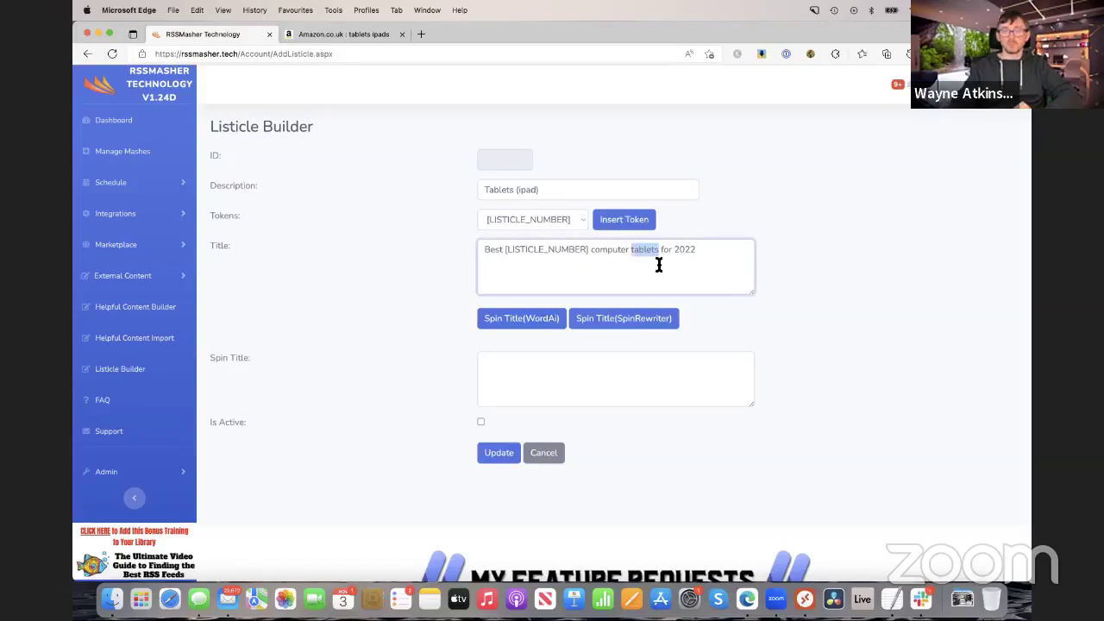
{"action": "key", "text": "BackSpace"}
{"action": "left_click", "coordinate": [522, 319]}
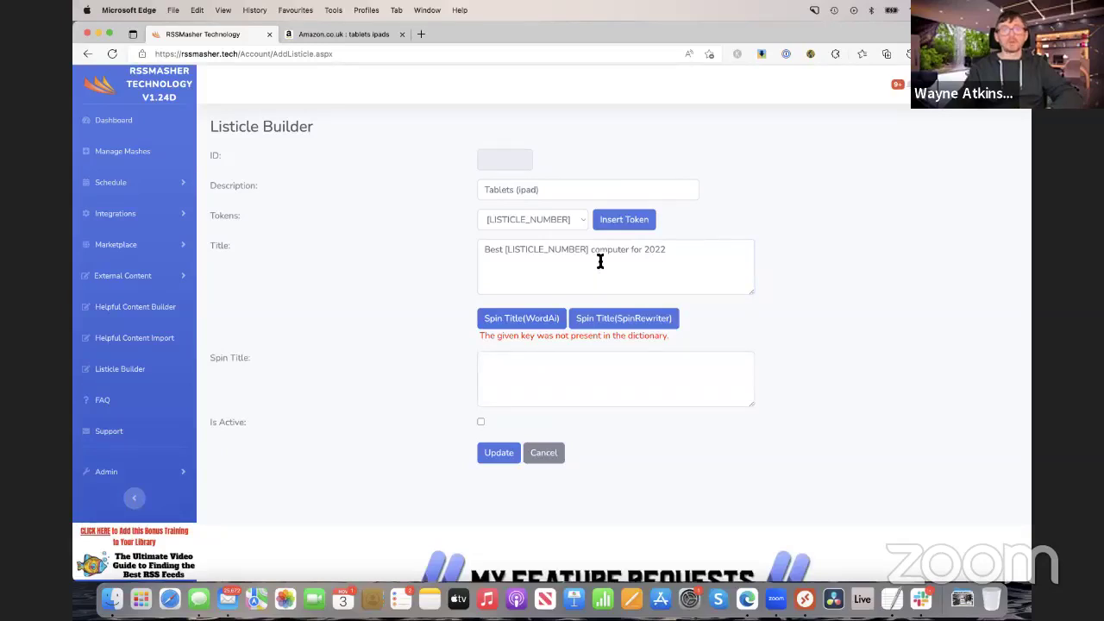
Step: Replace "computer" in the title with "tablets" and spin the title with SpinRewriter
{"action": "left_click", "coordinate": [682, 281]}
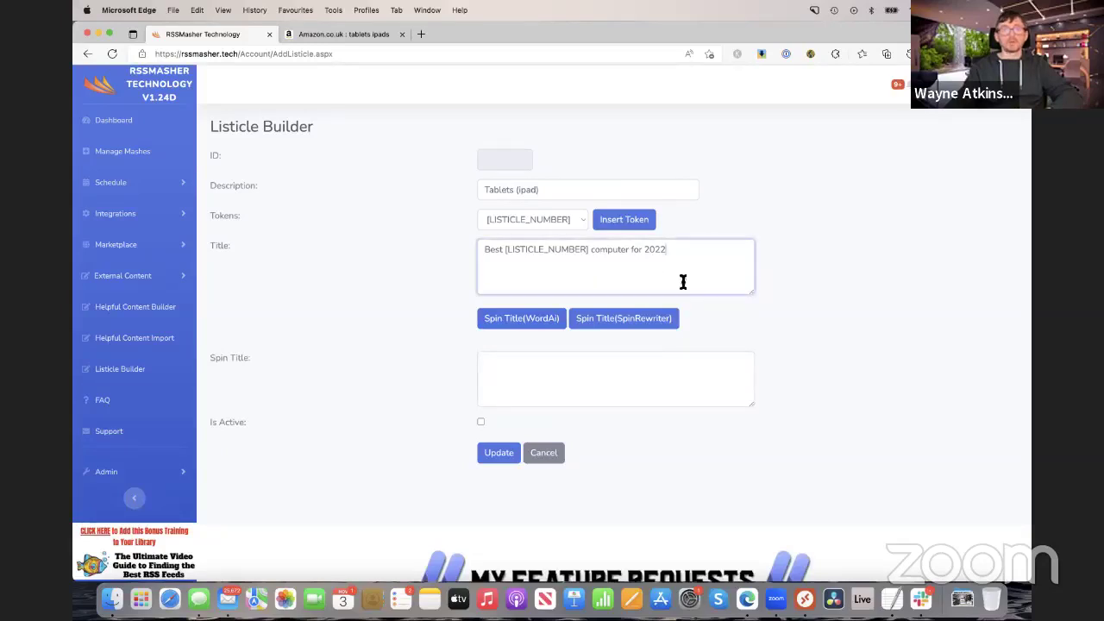
{"action": "double_click", "coordinate": [611, 252]}
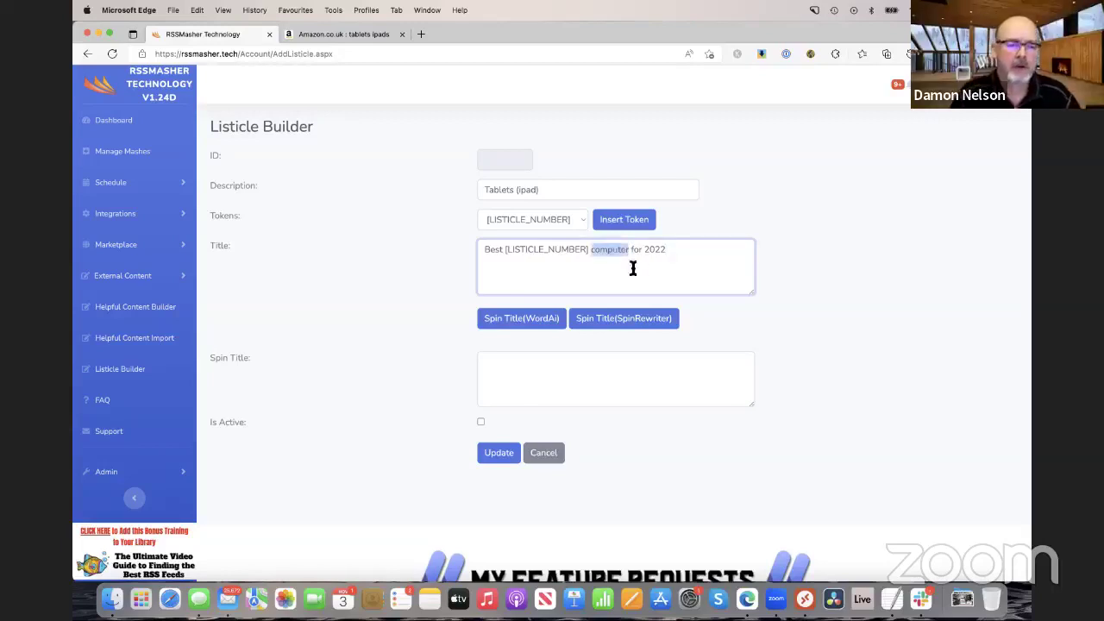
{"action": "key", "text": "BackSpace"}
{"action": "type", "text": "tablets"}
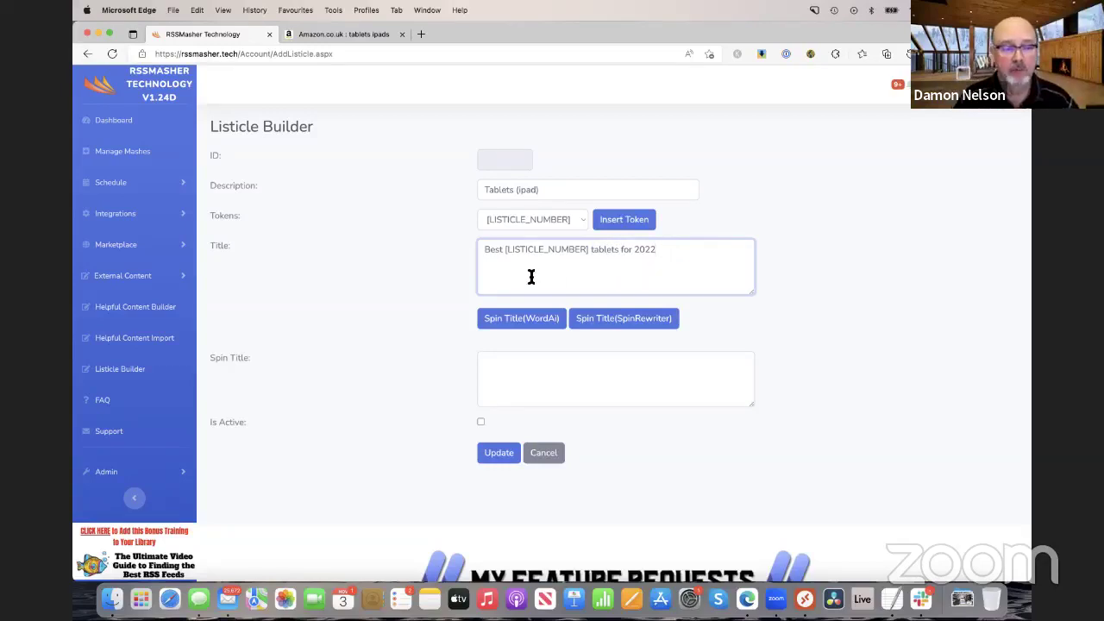
{"action": "left_click", "coordinate": [636, 319]}
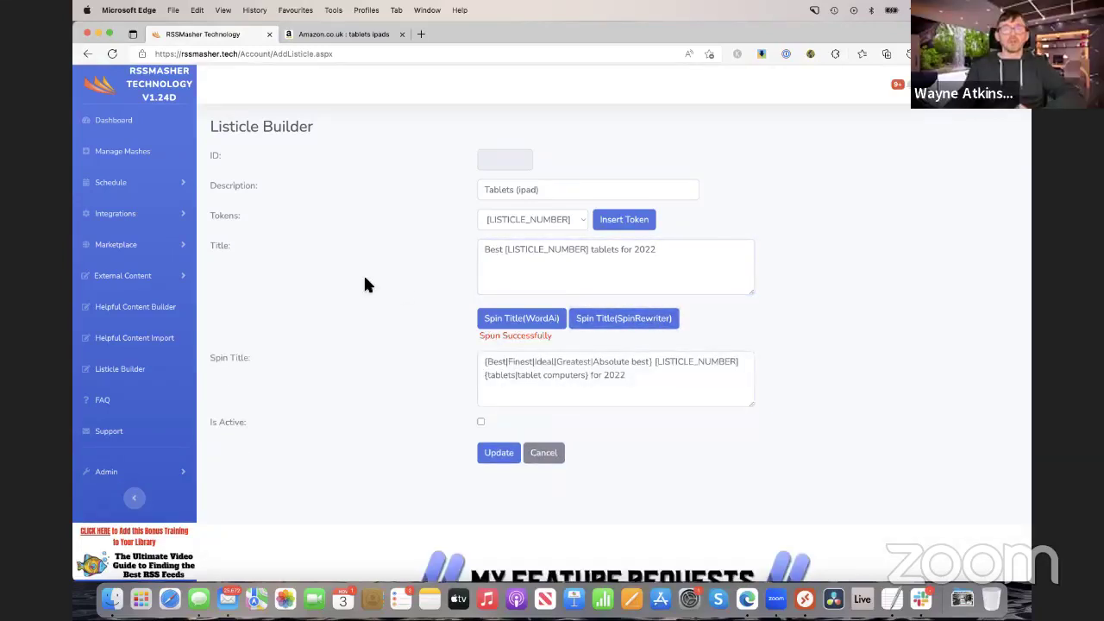
Step: Turn 2022 in the spin title into the spin group {2022|Grandparents|Students} and save the listicle
{"action": "scroll", "coordinate": [363, 282], "scroll_direction": "down", "scroll_amount": 1}
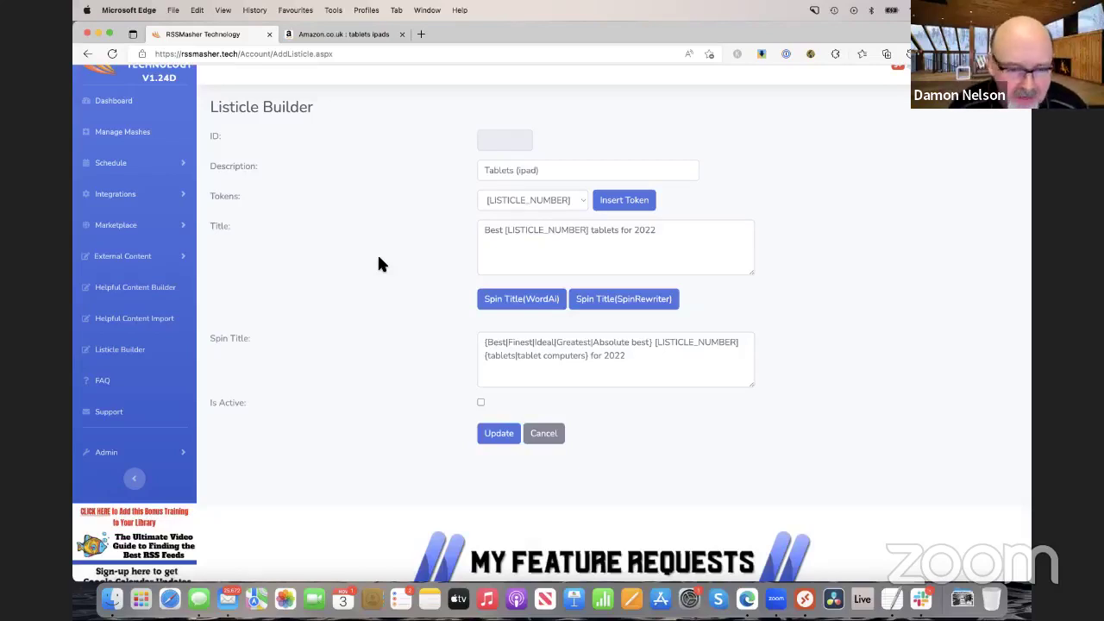
{"action": "scroll", "coordinate": [401, 295], "scroll_direction": "down", "scroll_amount": 1}
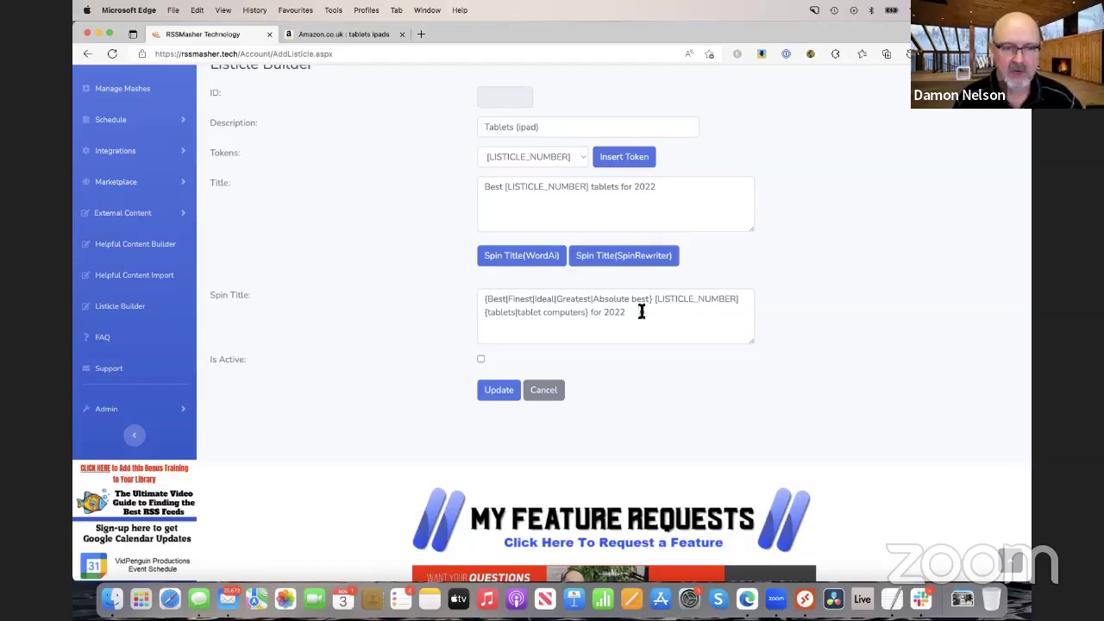
{"action": "left_click", "coordinate": [604, 313]}
{"action": "type", "text": "{"}
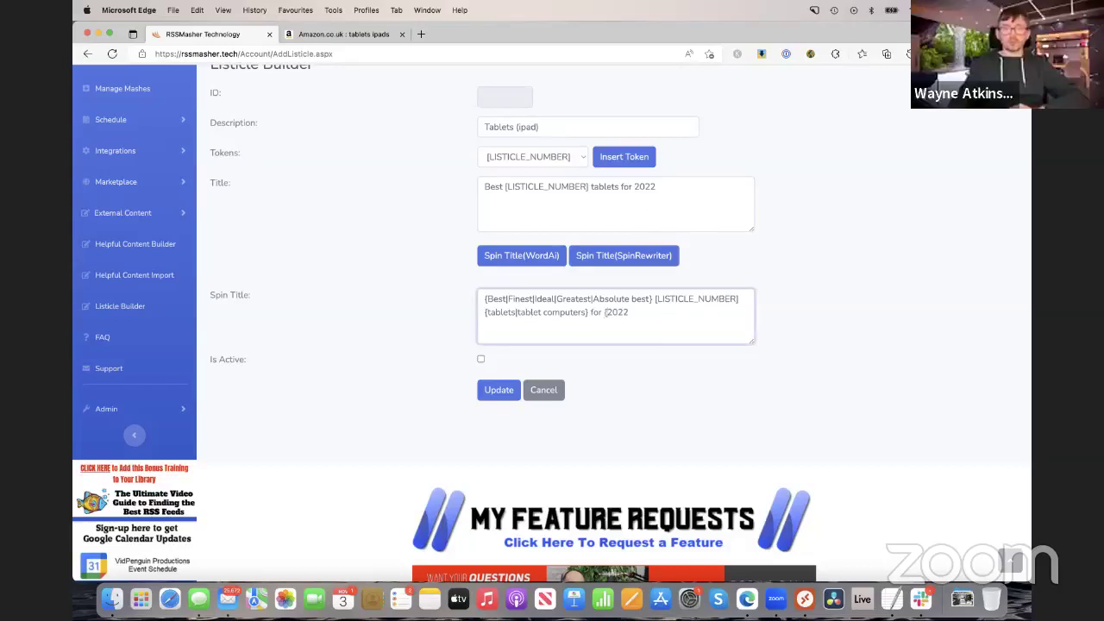
{"action": "key", "text": "Right"}
{"action": "key", "text": "Right"}
{"action": "key", "text": "Right"}
{"action": "key", "text": "Right"}
{"action": "type", "text": "|"}
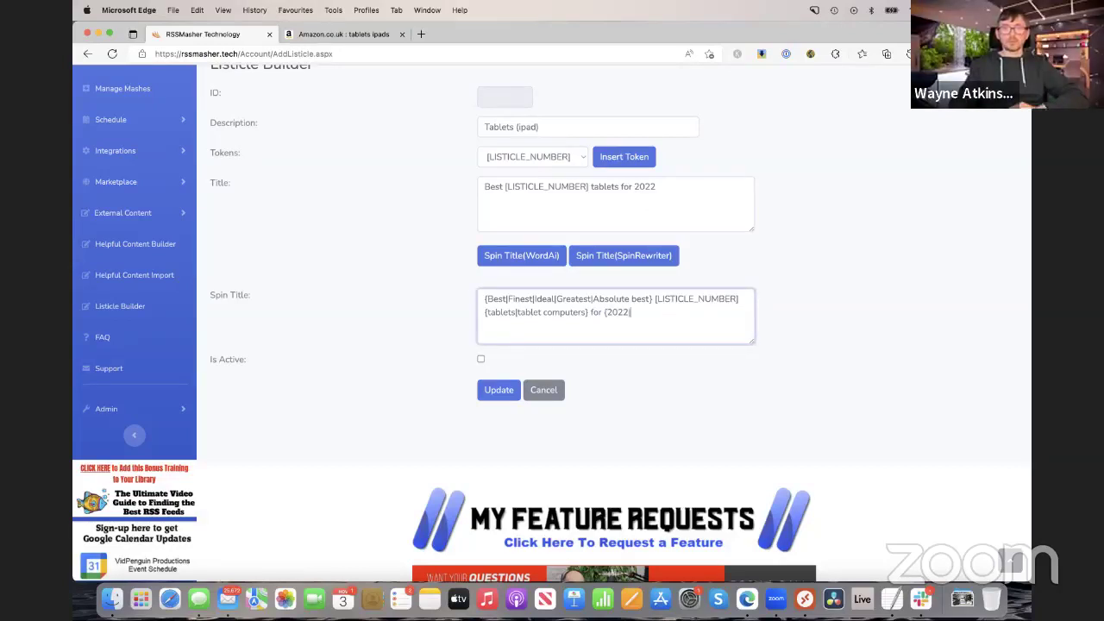
{"action": "type", "text": "gr"}
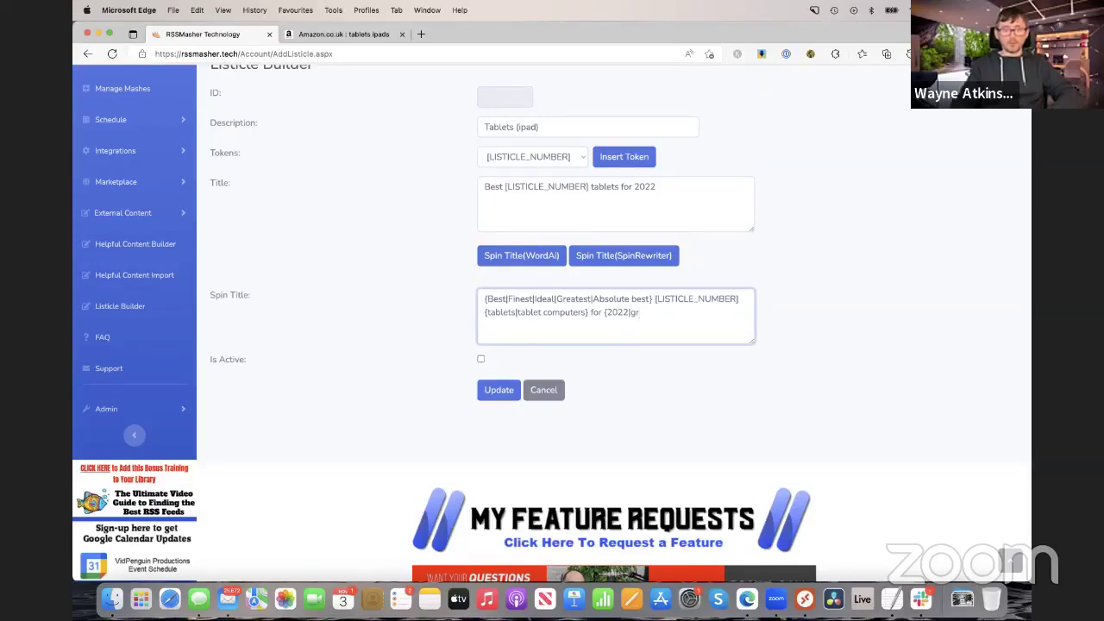
{"action": "key", "text": "BackSpace"}
{"action": "key", "text": "BackSpace"}
{"action": "type", "text": "Grand"}
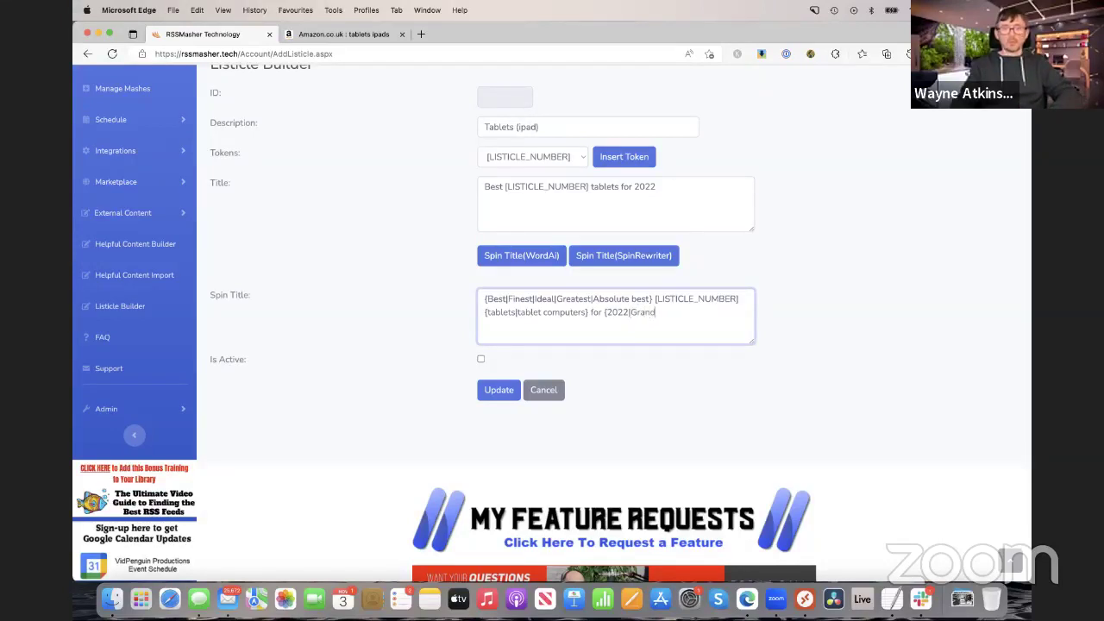
{"action": "type", "text": "parents"}
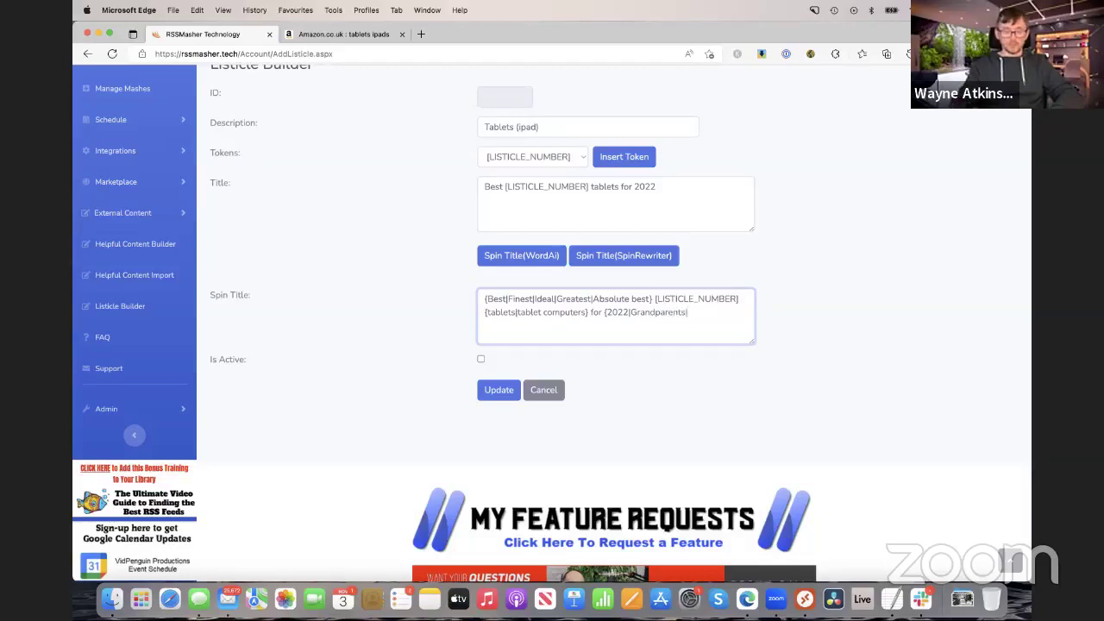
{"action": "type", "text": "|Student"}
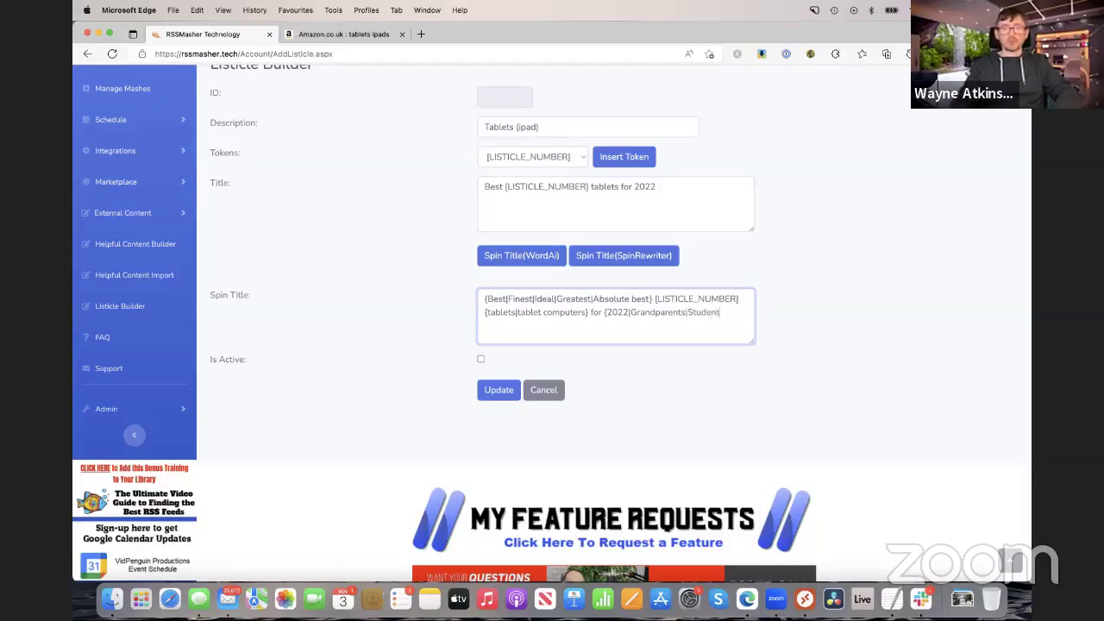
{"action": "type", "text": "s}"}
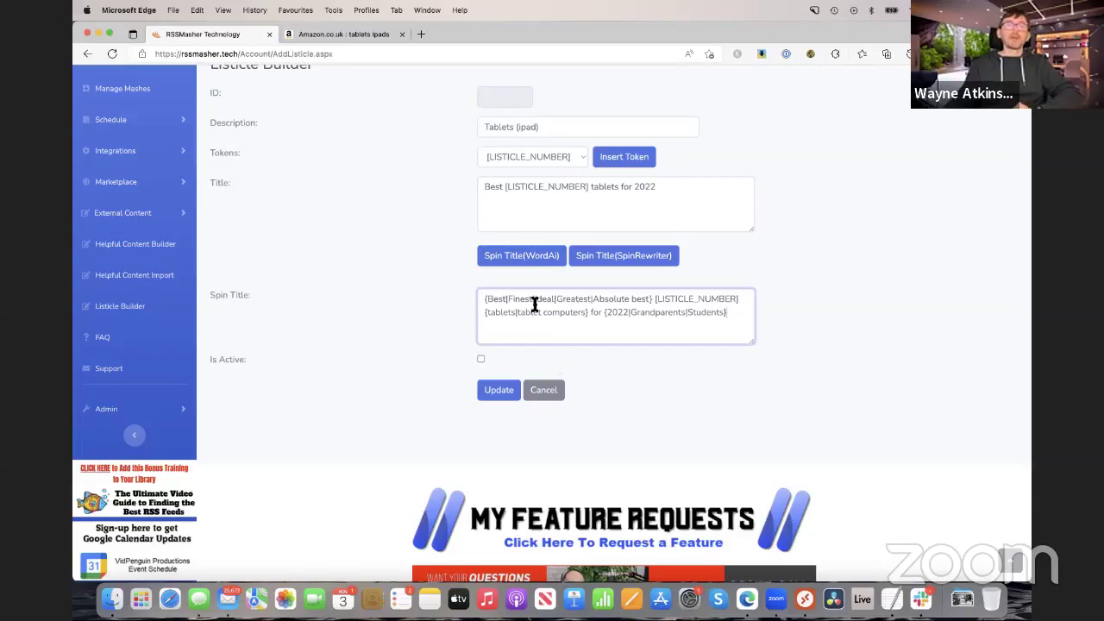
{"action": "left_click", "coordinate": [505, 390]}
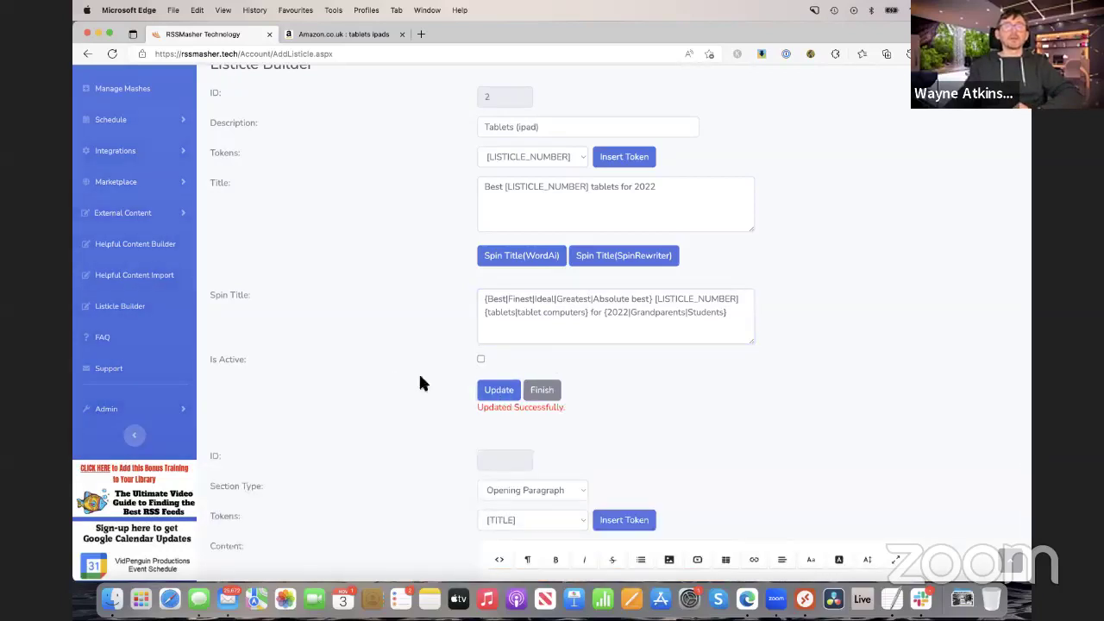
Step: Examine the section types offered for the listicle's new section, keeping Opening Paragraph selected
{"action": "left_click", "coordinate": [629, 257]}
{"action": "scroll", "coordinate": [349, 268], "scroll_direction": "down", "scroll_amount": 3}
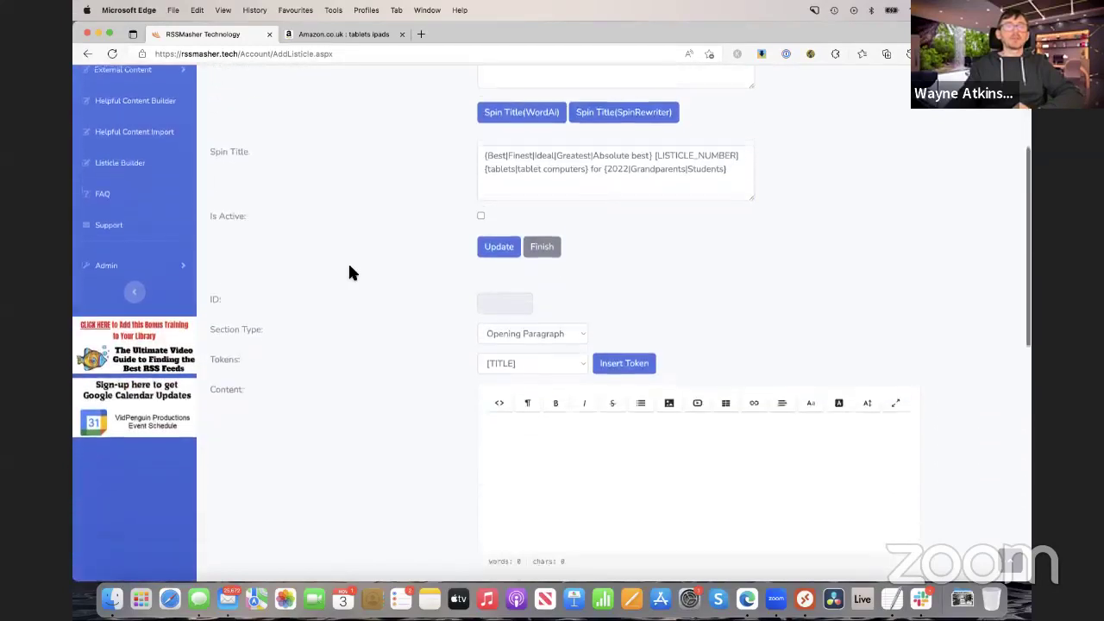
{"action": "scroll", "coordinate": [349, 273], "scroll_direction": "down", "scroll_amount": 3}
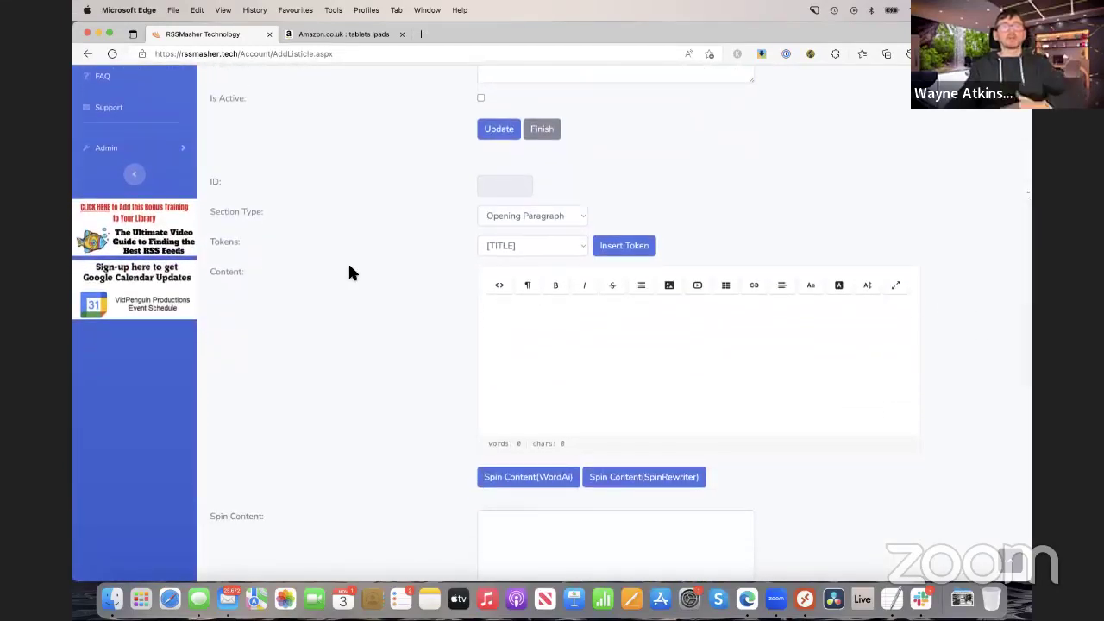
{"action": "scroll", "coordinate": [347, 271], "scroll_direction": "down", "scroll_amount": 1}
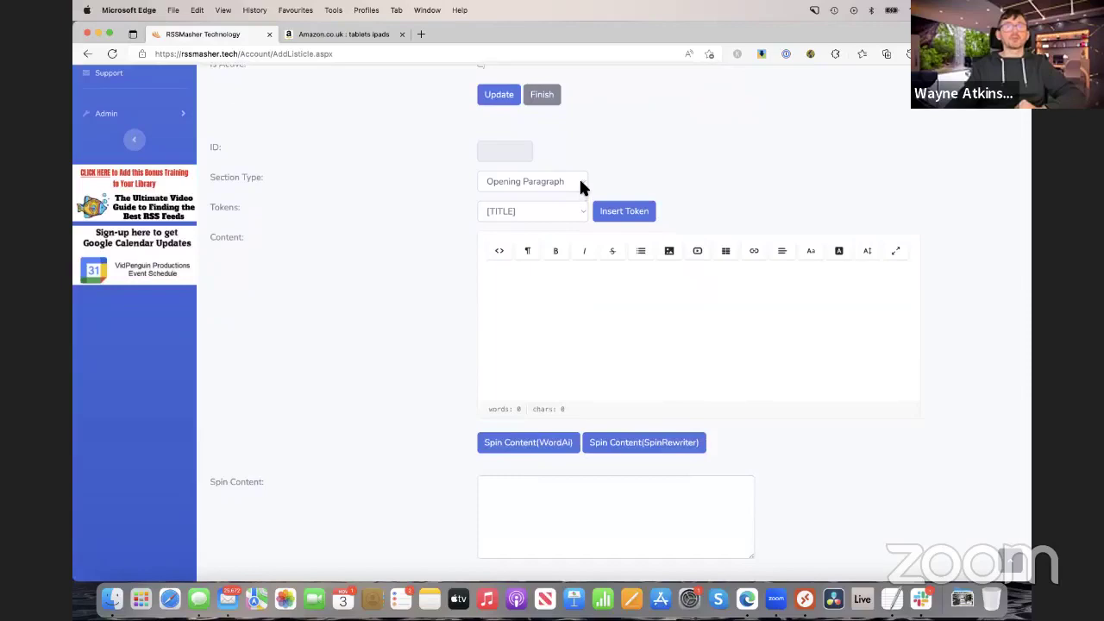
{"action": "left_click", "coordinate": [580, 185]}
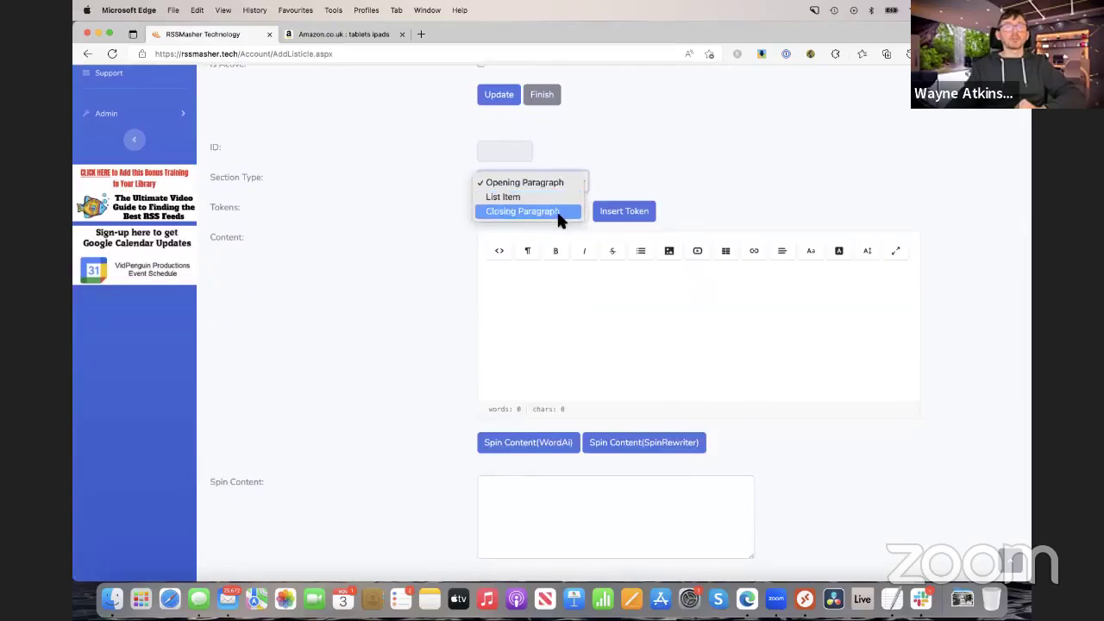
{"action": "left_click", "coordinate": [658, 167]}
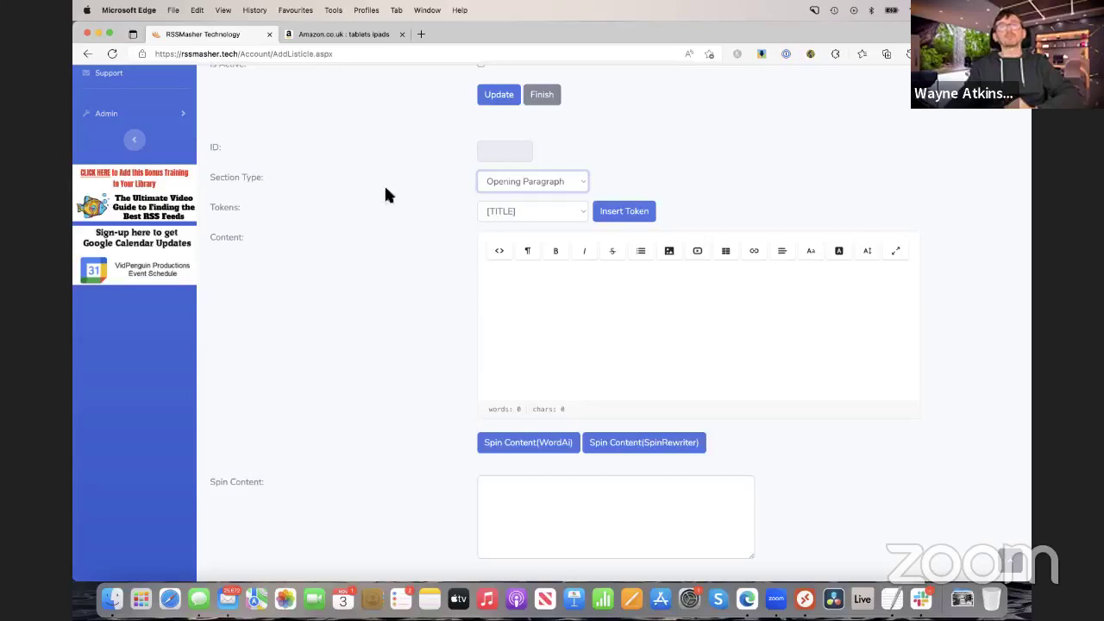
Step: Begin the opening paragraph's content with "We have reviewed the following tablets for what we think is best value for money and"
{"action": "scroll", "coordinate": [351, 226], "scroll_direction": "down", "scroll_amount": 1}
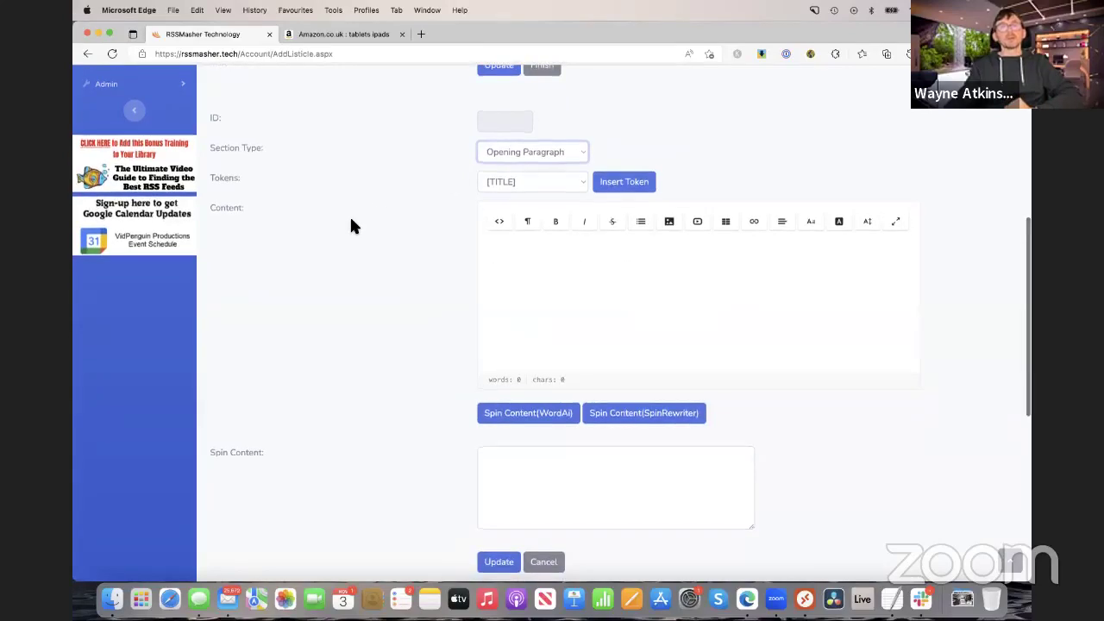
{"action": "left_click", "coordinate": [510, 264]}
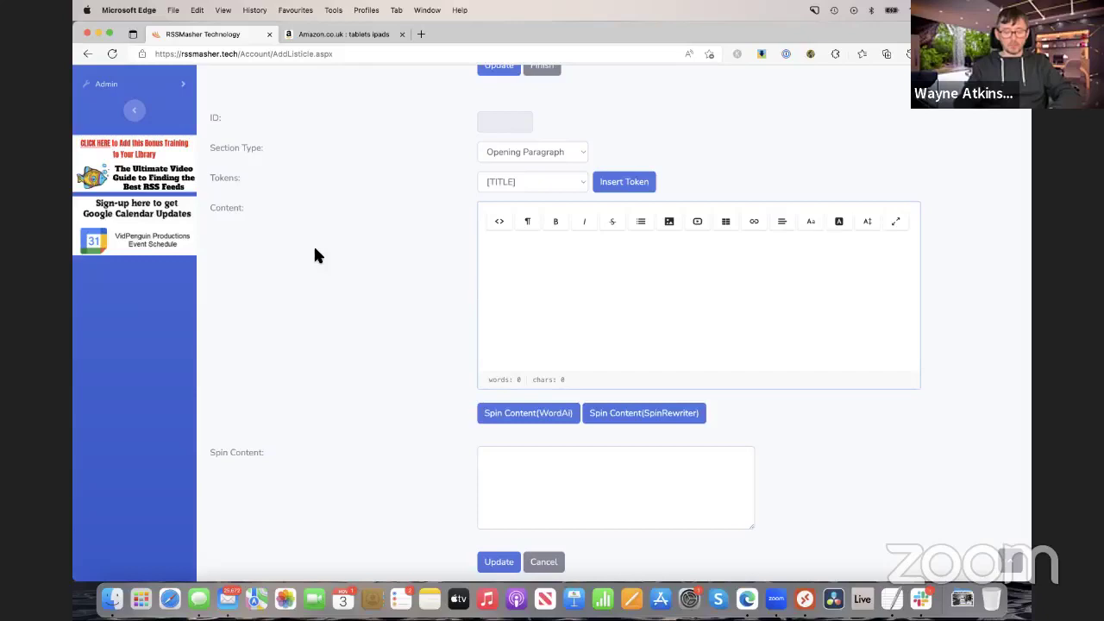
{"action": "type", "text": "We hav"}
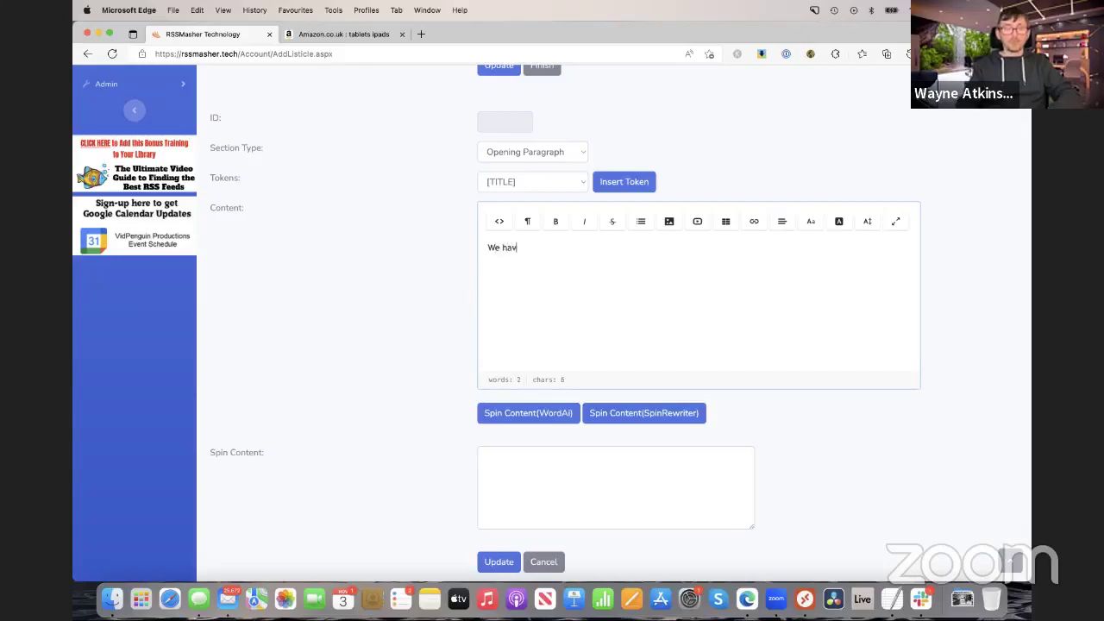
{"action": "type", "text": "e revie"}
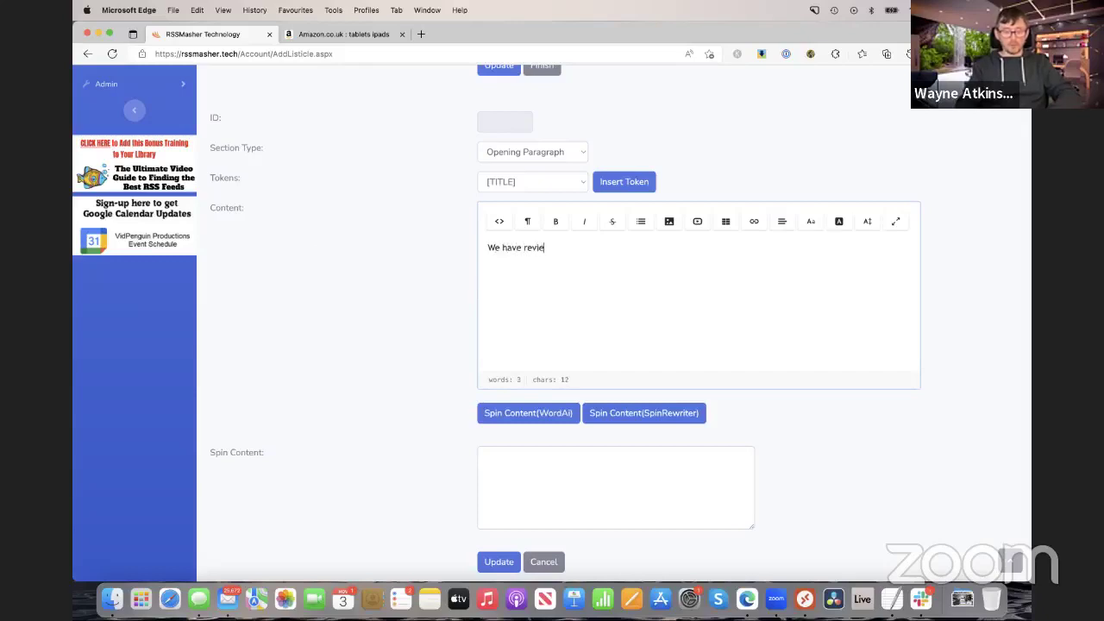
{"action": "type", "text": "wed th"}
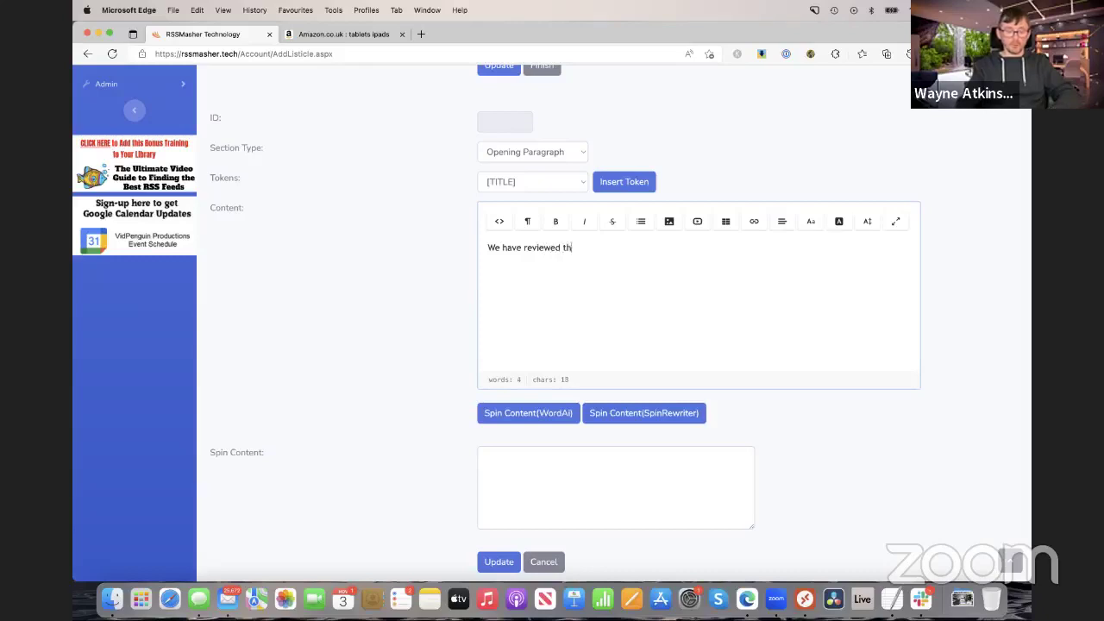
{"action": "type", "text": "e following tab"}
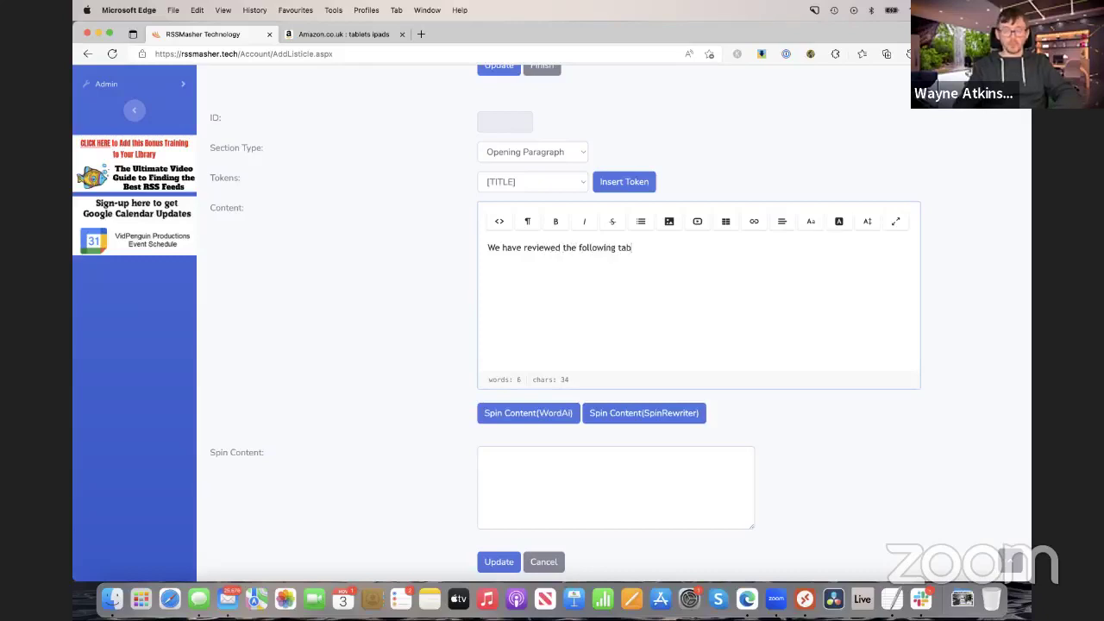
{"action": "type", "text": "lets "}
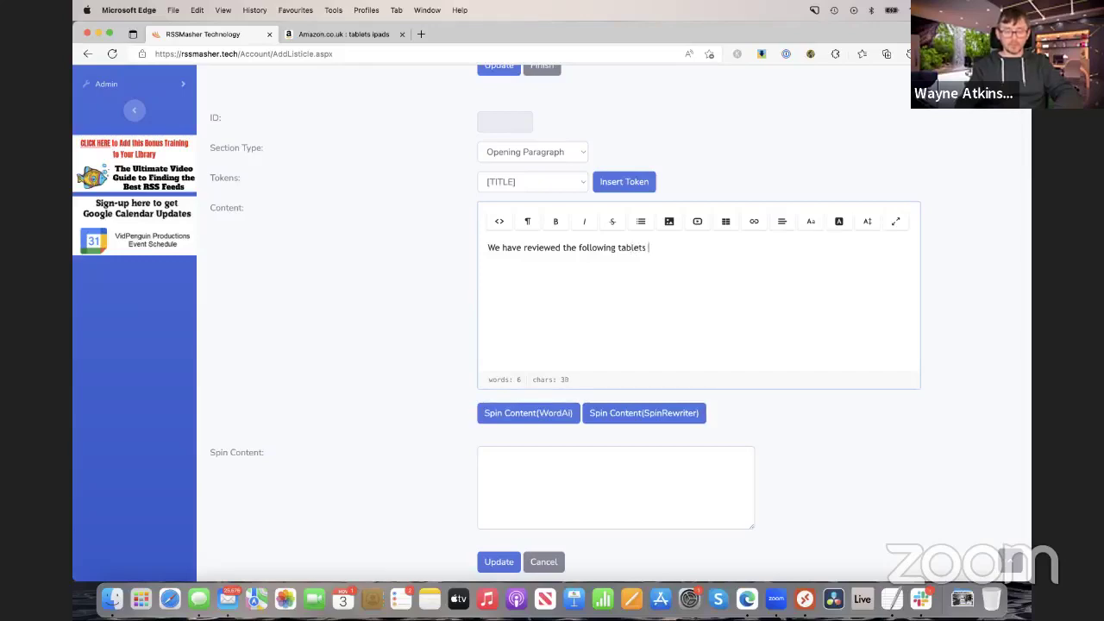
{"action": "type", "text": "for"}
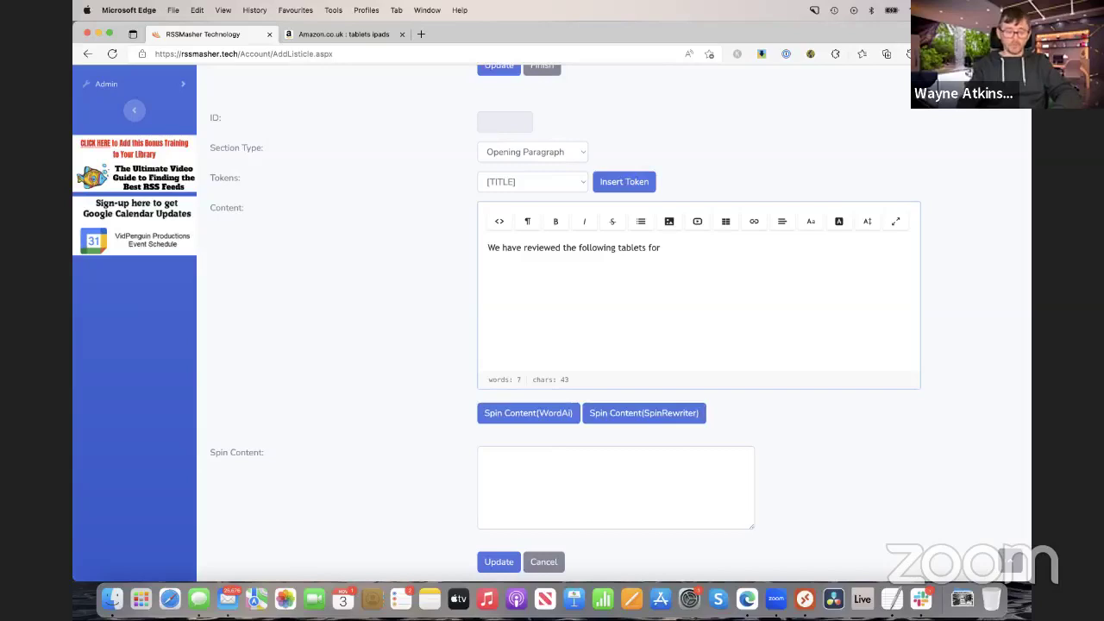
{"action": "type", "text": "what we "}
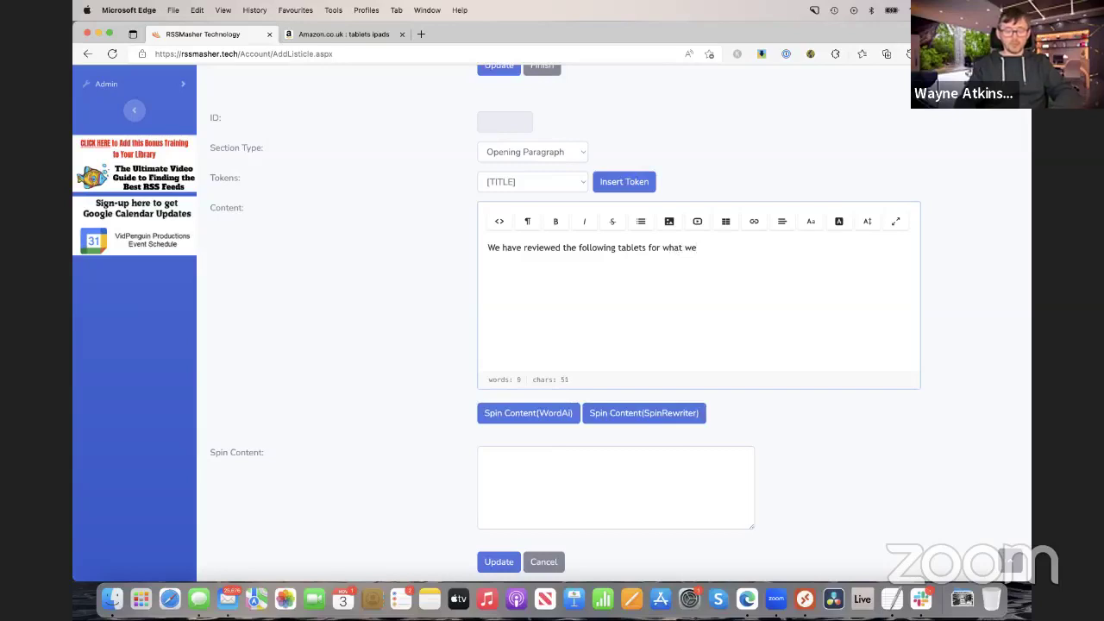
{"action": "type", "text": "think is be"}
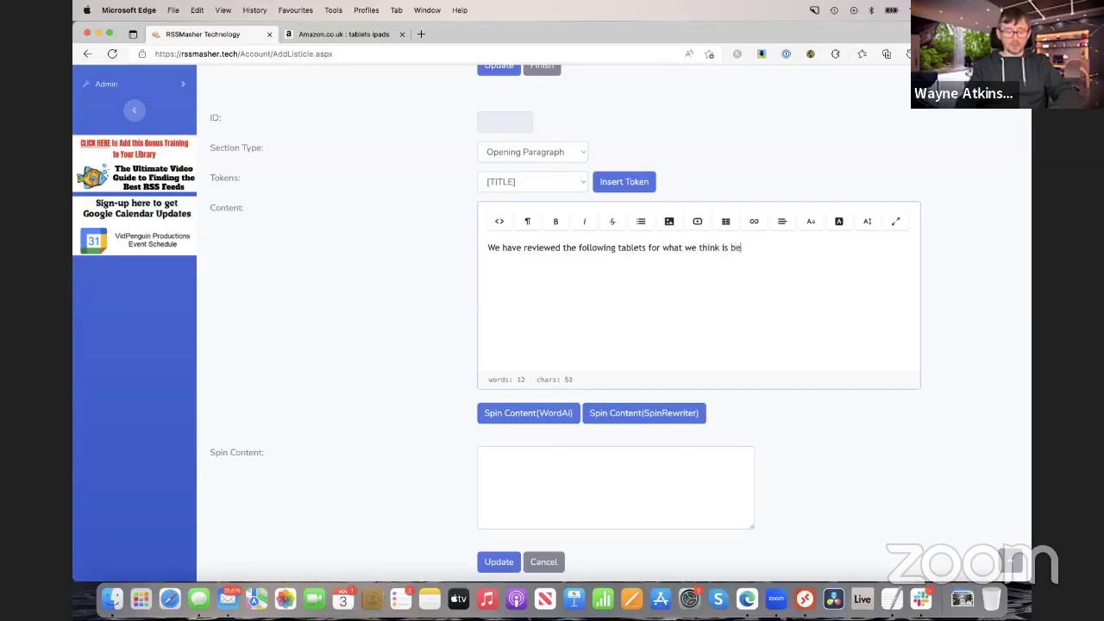
{"action": "type", "text": "st value for "}
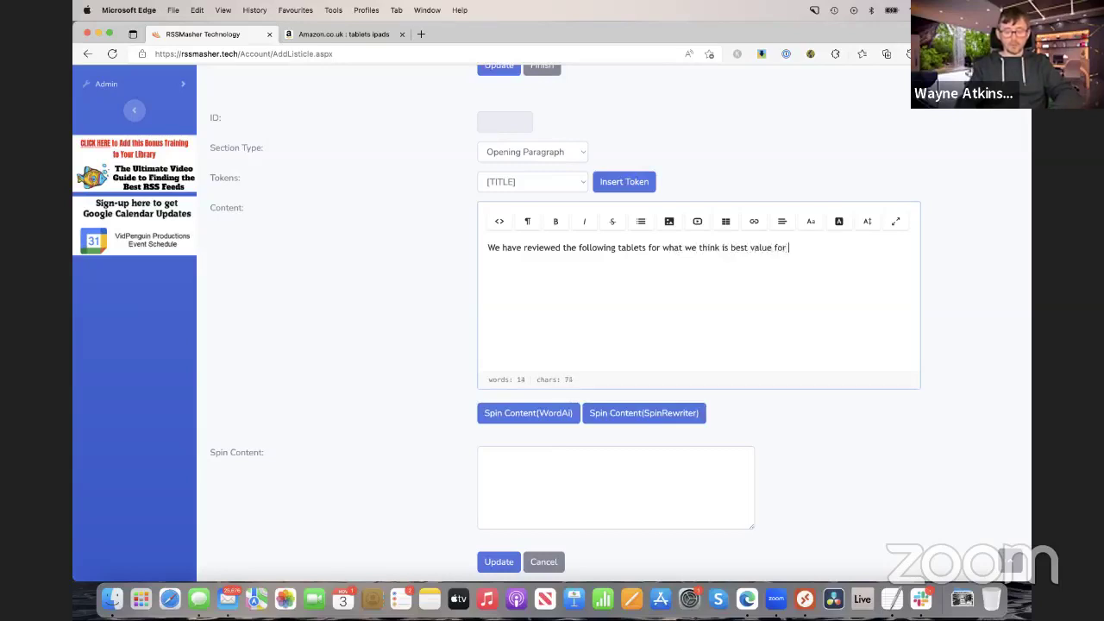
{"action": "type", "text": "money an"}
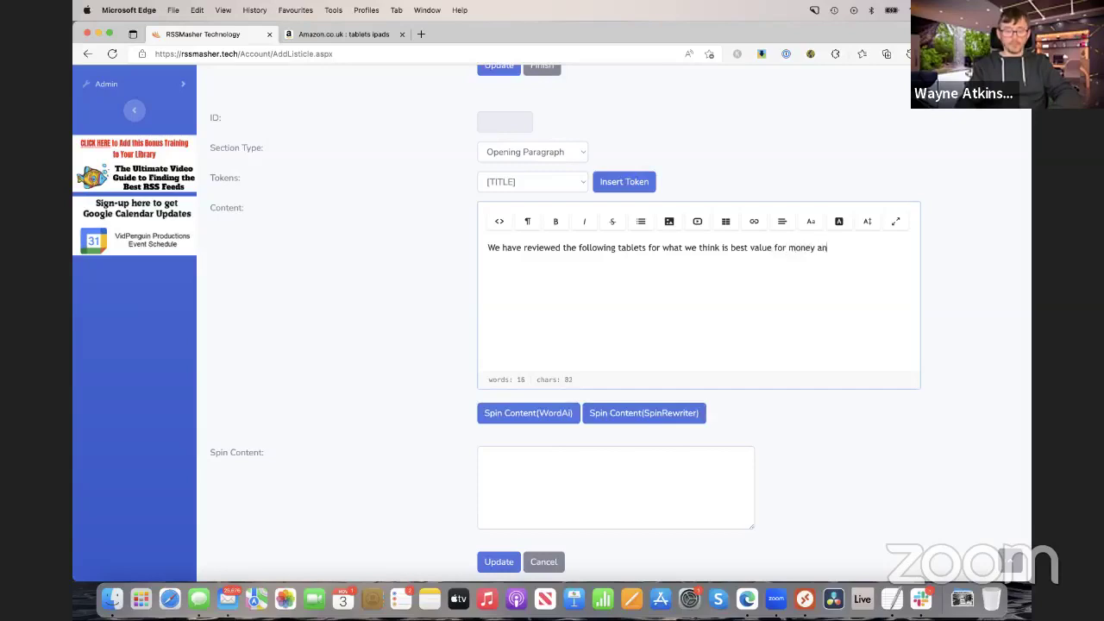
{"action": "type", "text": "d"}
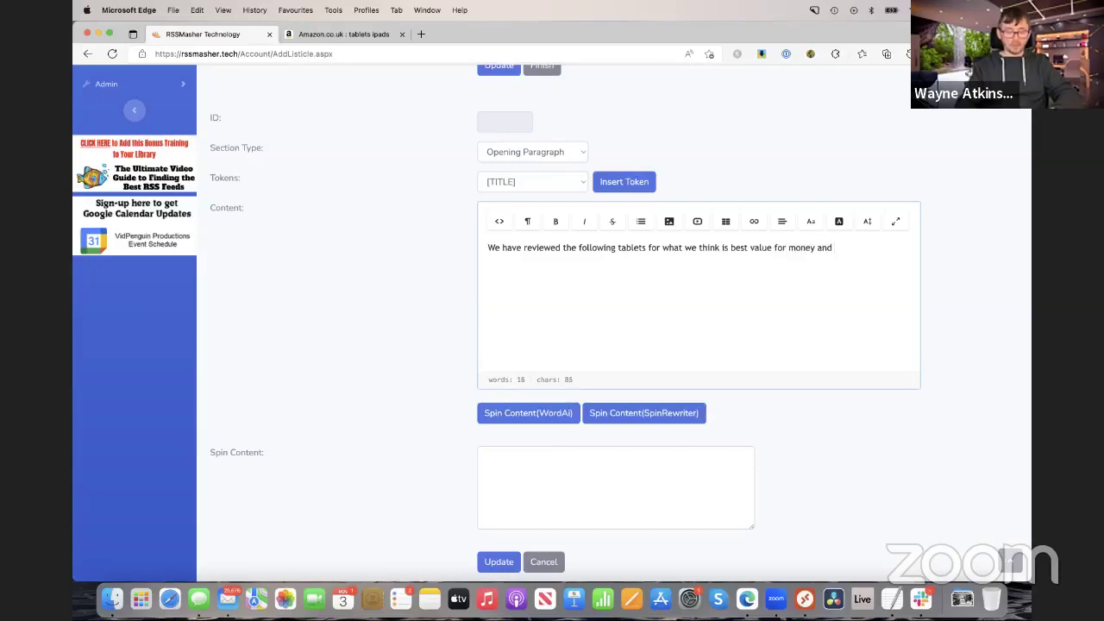
Step: Finish the opening paragraph's sentence with "some of the higer end specification tablets such as Apple etc."
{"action": "type", "text": " some of "}
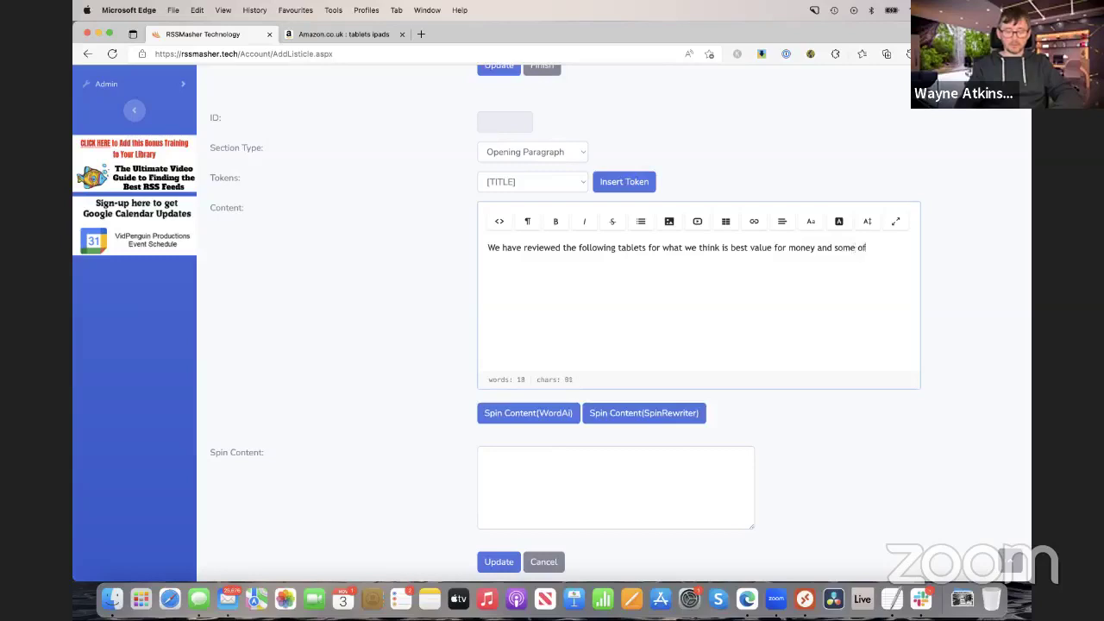
{"action": "type", "text": "the hige"}
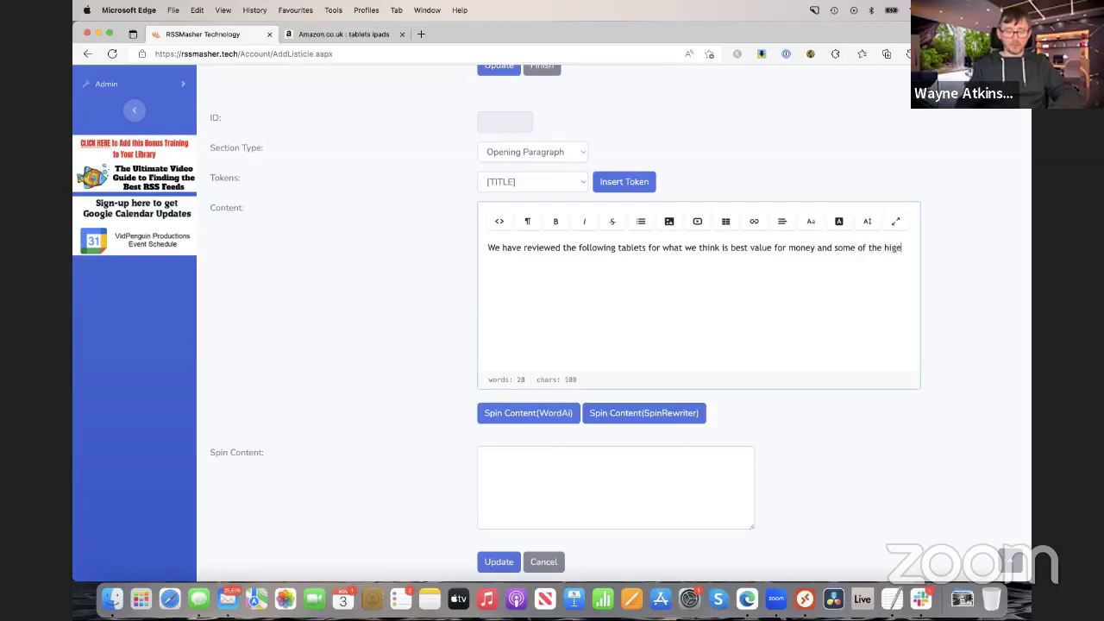
{"action": "type", "text": "r end sp"}
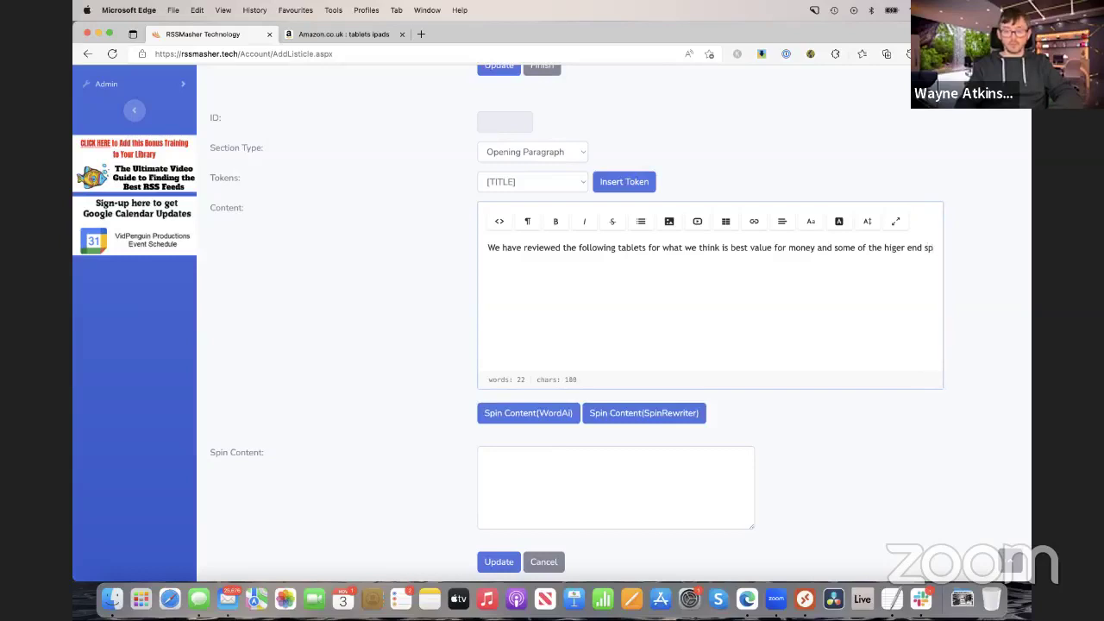
{"action": "type", "text": "ec"}
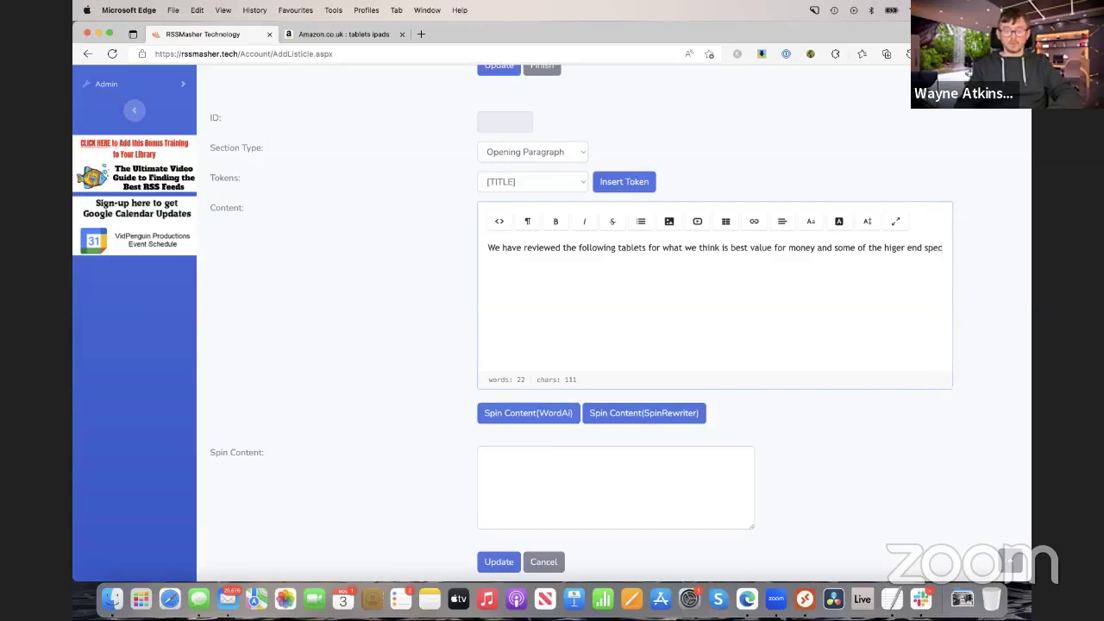
{"action": "type", "text": "ification"}
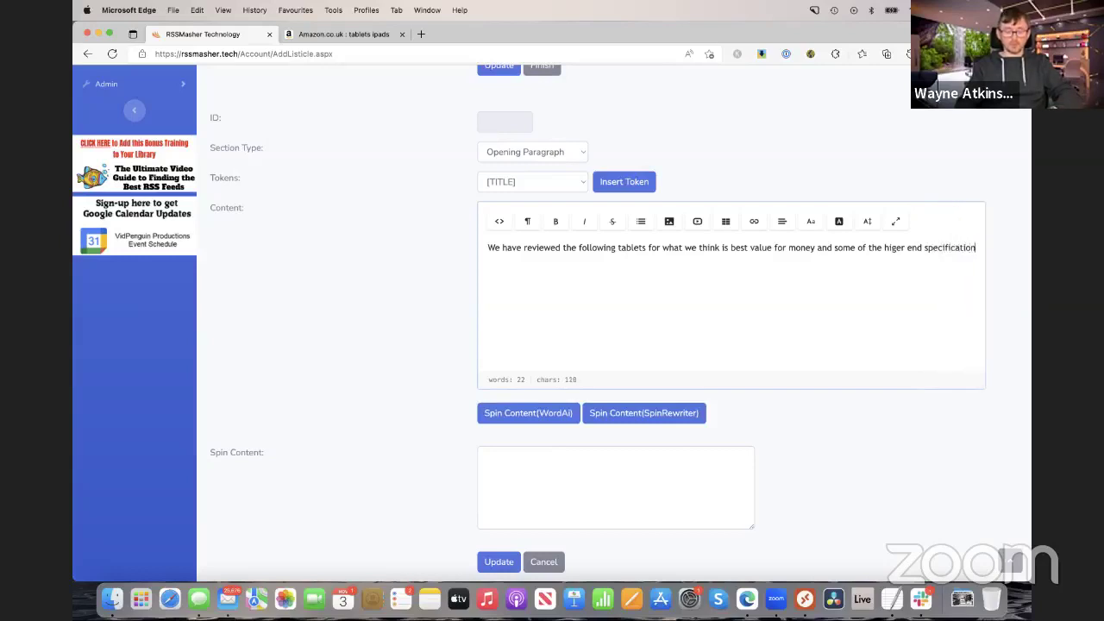
{"action": "type", "text": " tablets"}
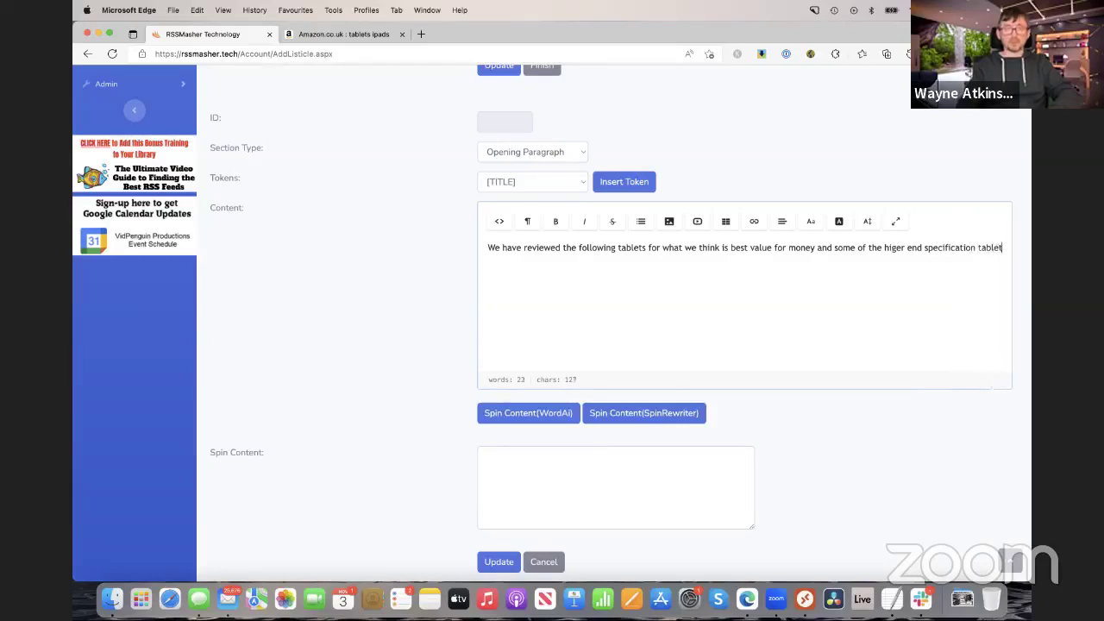
{"action": "type", "text": " s"}
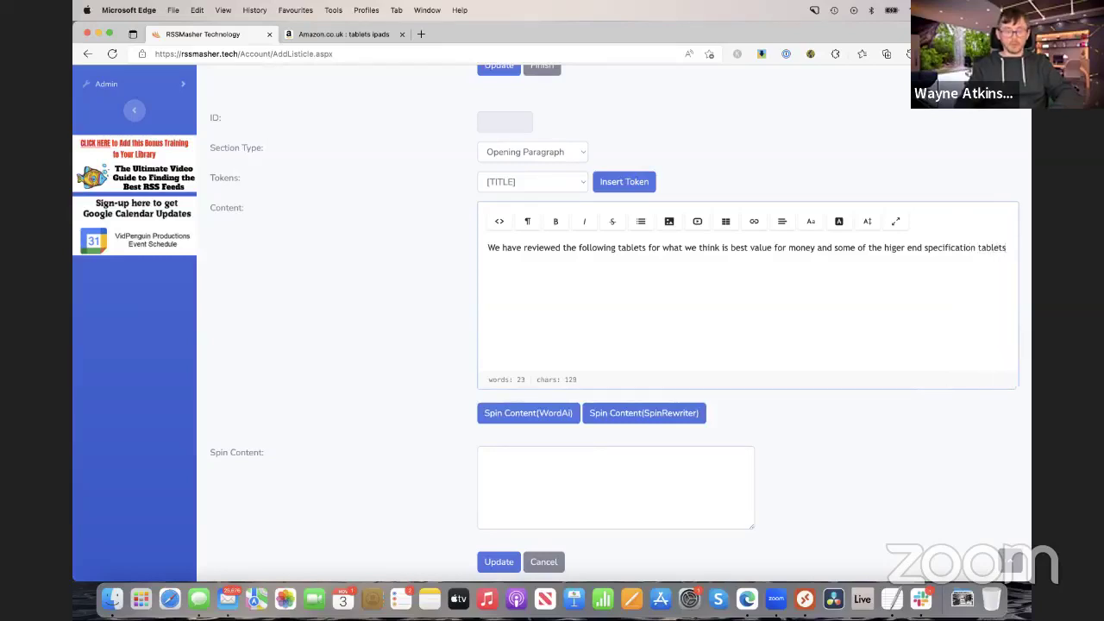
{"action": "type", "text": " such as"}
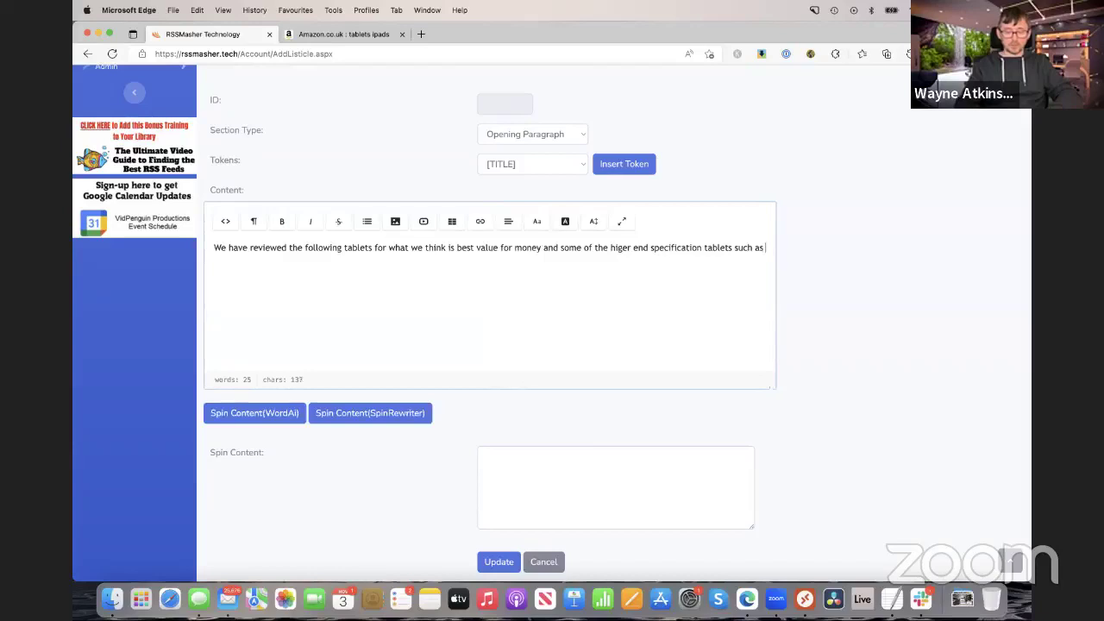
{"action": "type", "text": " Apple "}
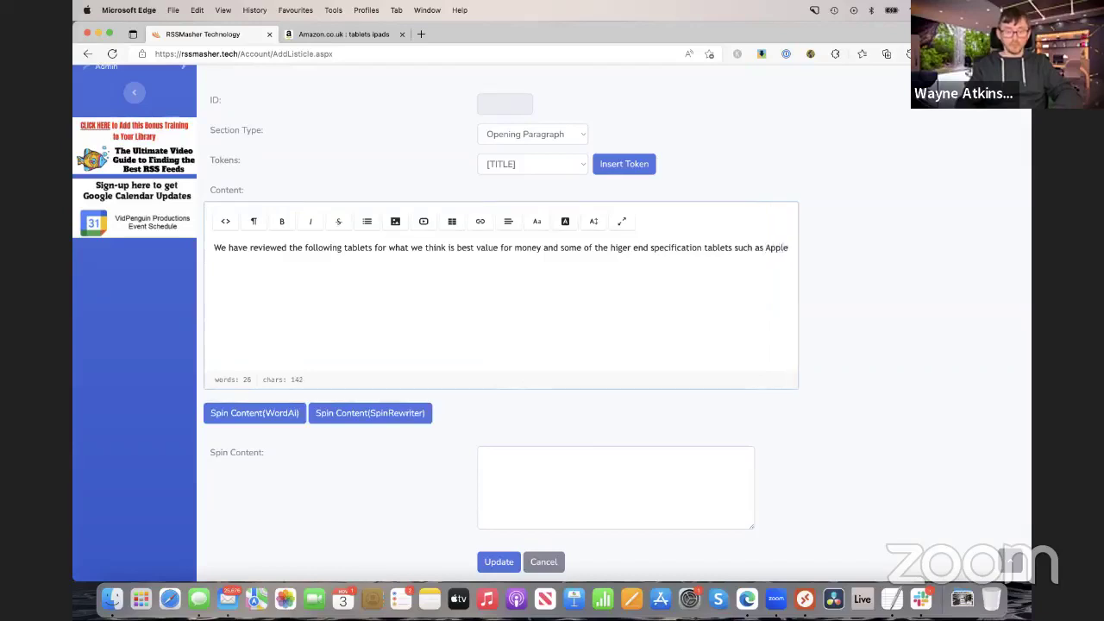
{"action": "type", "text": "etc."}
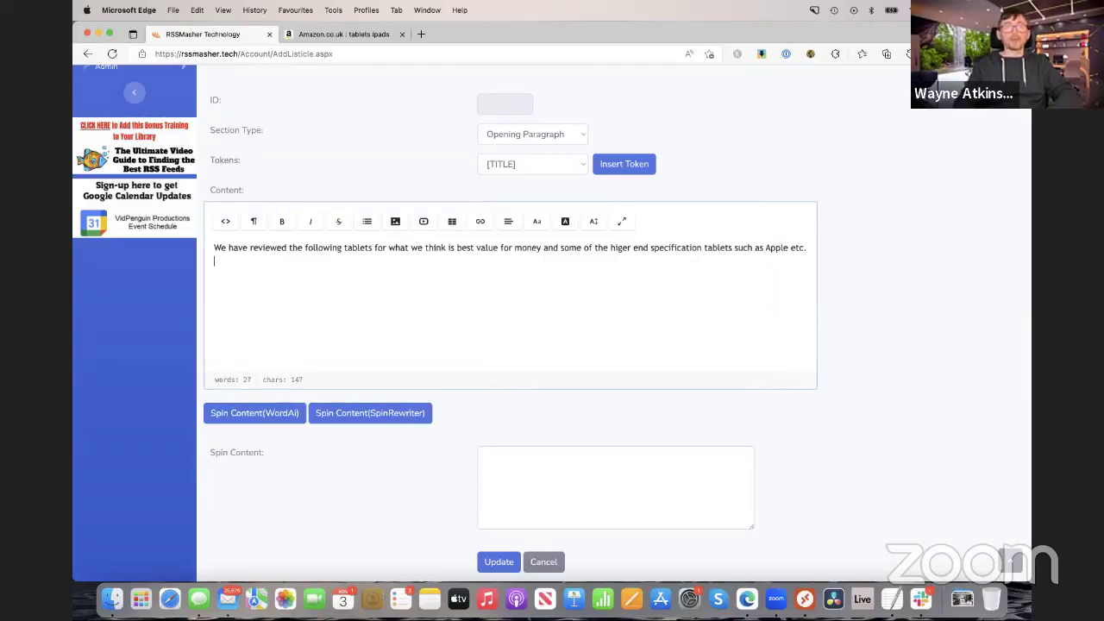
Step: Insert two blank lines above the opening paragraph's text
{"action": "scroll", "coordinate": [264, 291], "scroll_direction": "up", "scroll_amount": 1}
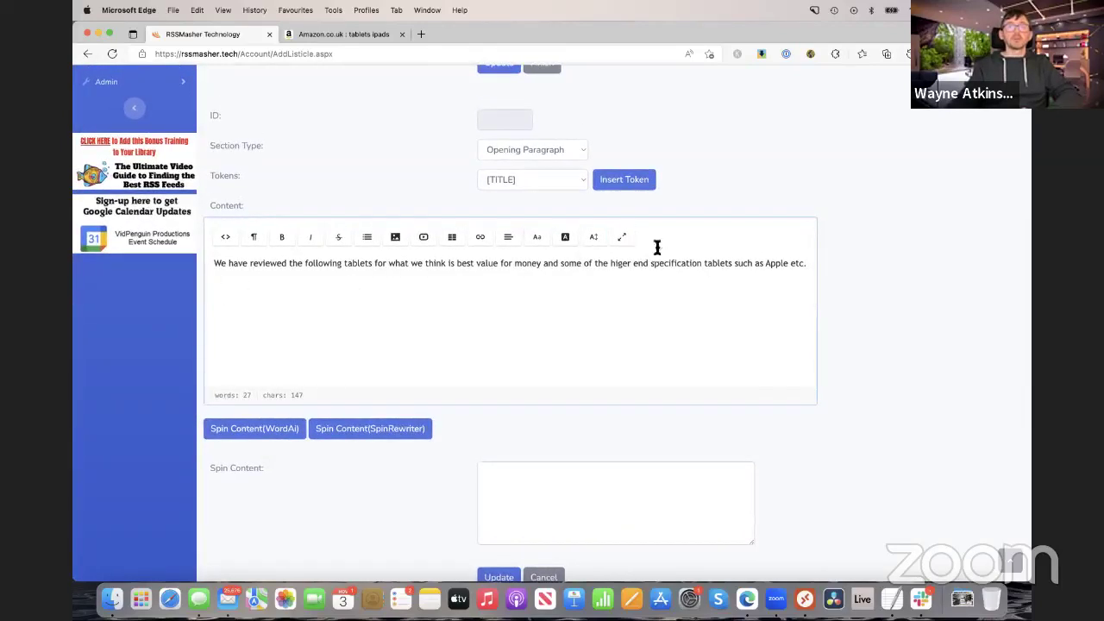
{"action": "left_click", "coordinate": [214, 265]}
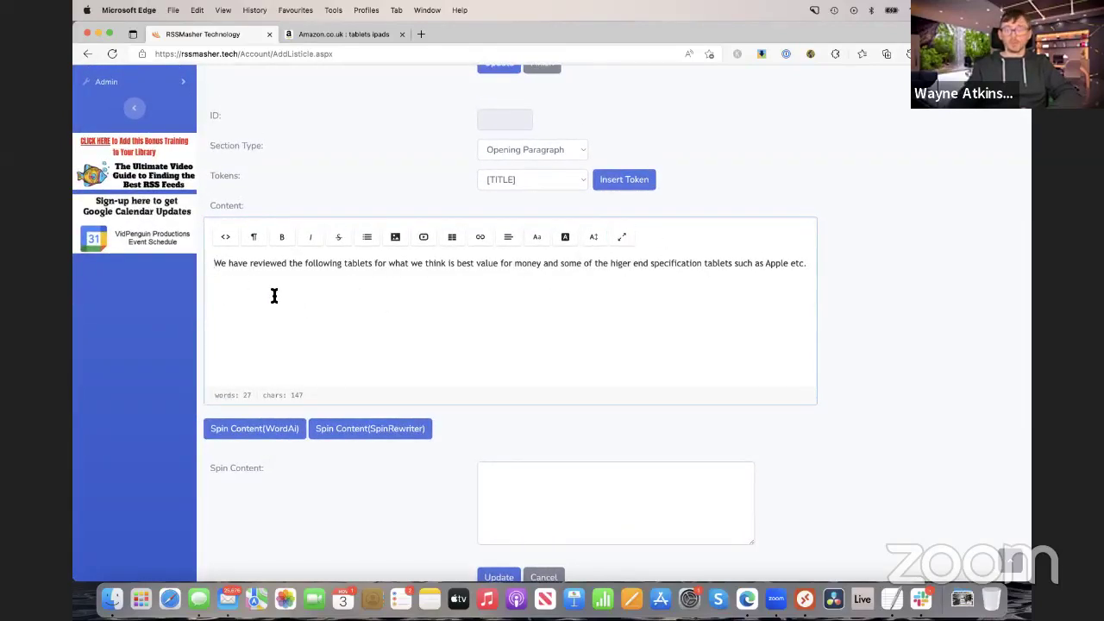
{"action": "key", "text": "Return"}
{"action": "key", "text": "Return"}
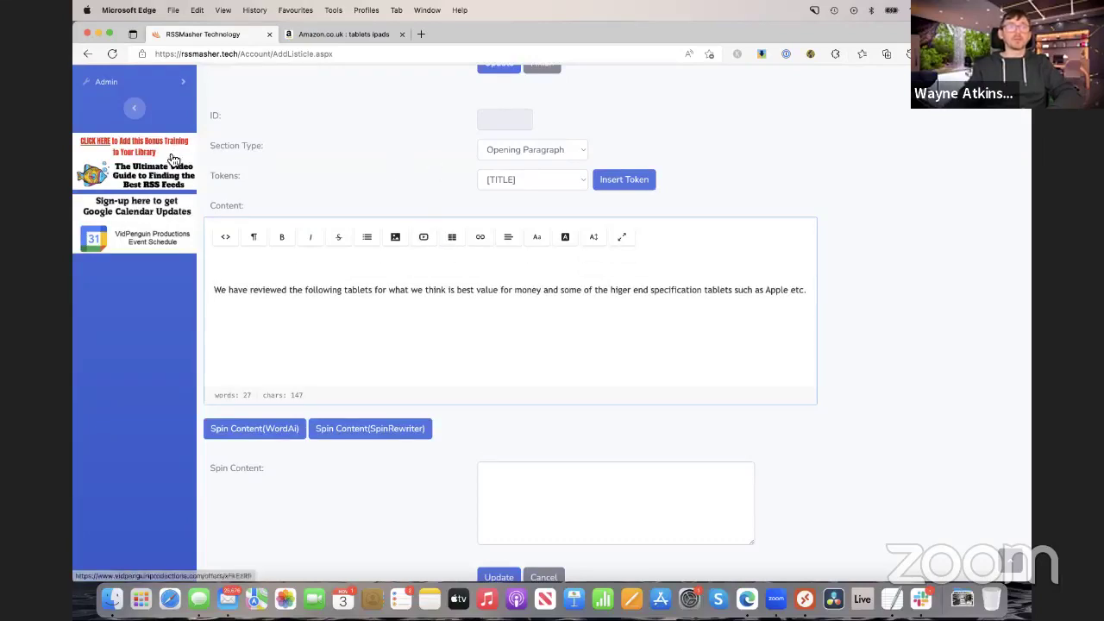
Step: Upload Apple-iPad-10th-gen-hero-221018_Full-Bleed-Image.jpg.large.jpg from Downloads as an image above the opening paragraph's text
{"action": "left_click", "coordinate": [398, 241]}
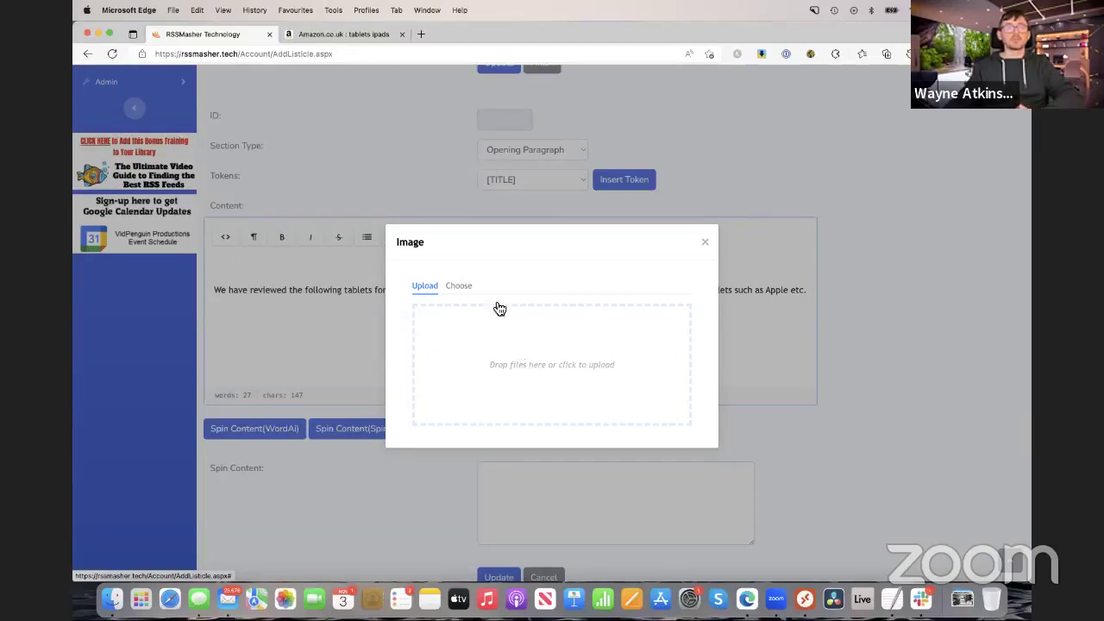
{"action": "left_click", "coordinate": [460, 291]}
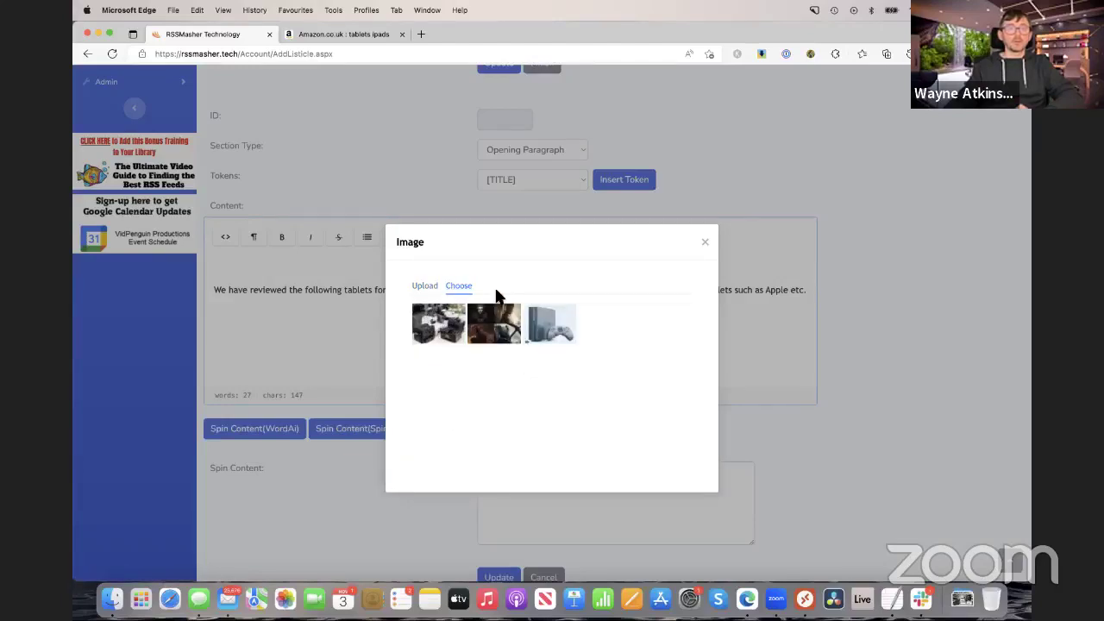
{"action": "left_click", "coordinate": [421, 290]}
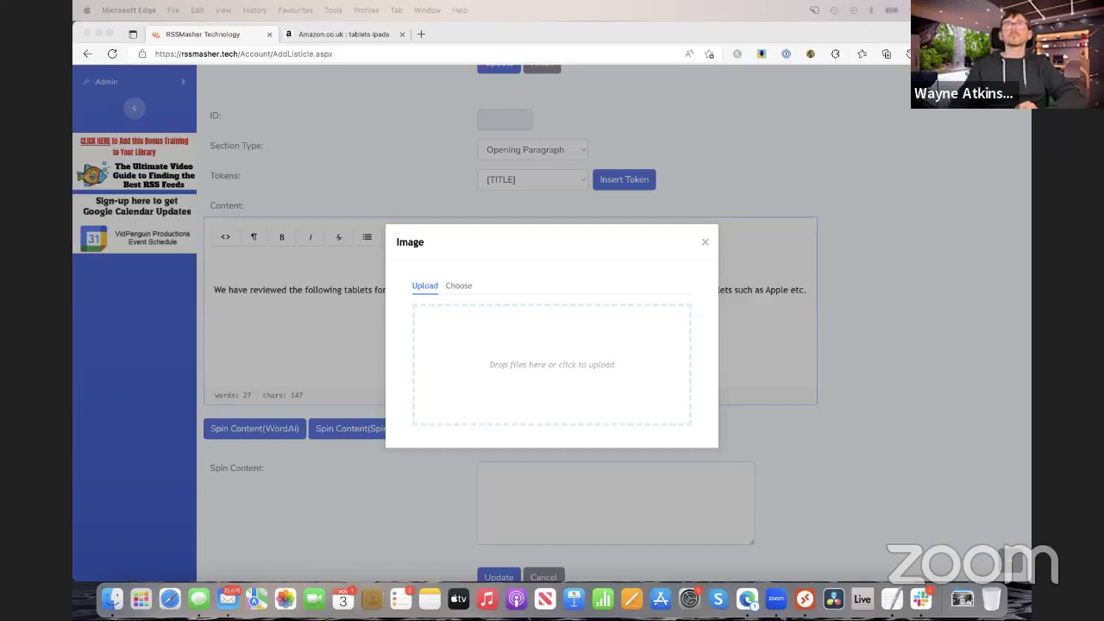
{"action": "left_click_drag", "start_coordinate": [962, 599], "coordinate": [524, 355]}
{"action": "left_click", "coordinate": [522, 371]}
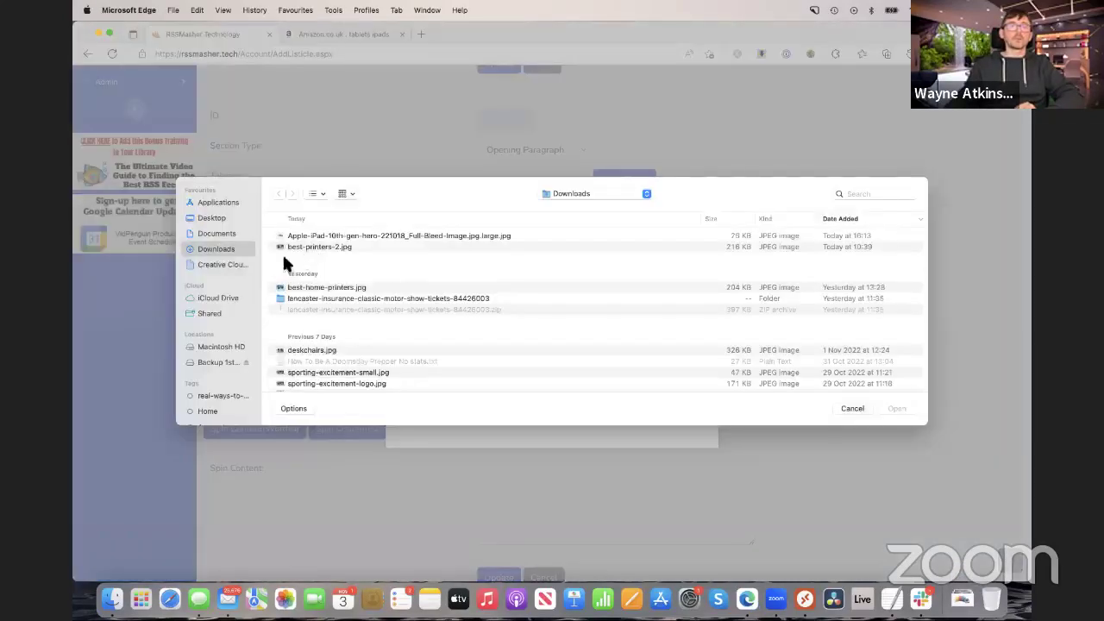
{"action": "left_click", "coordinate": [336, 236]}
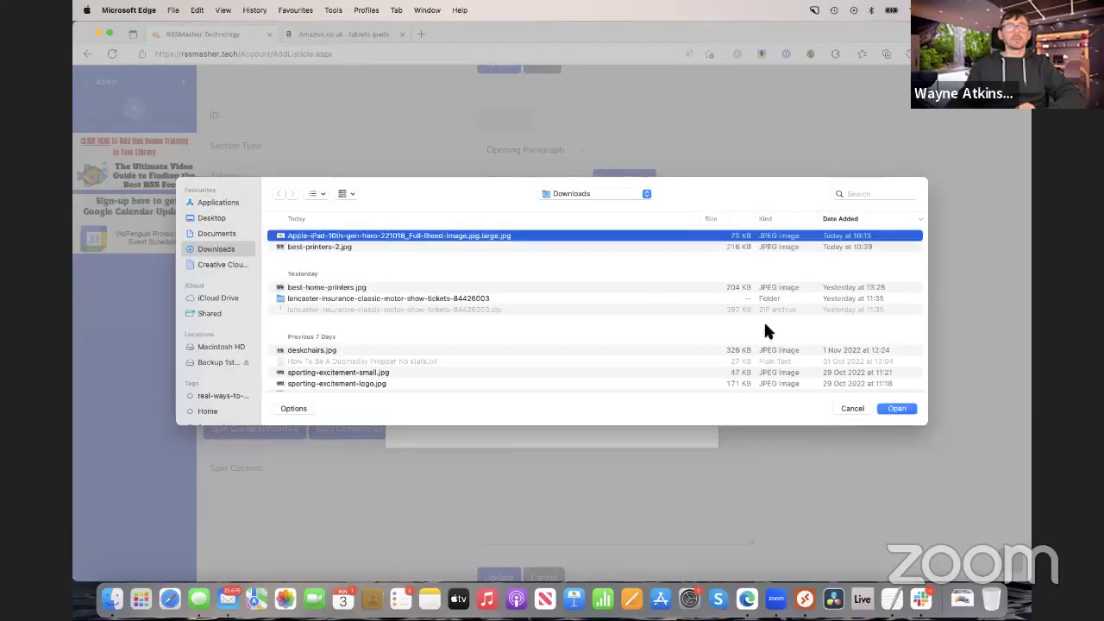
{"action": "left_click", "coordinate": [897, 408]}
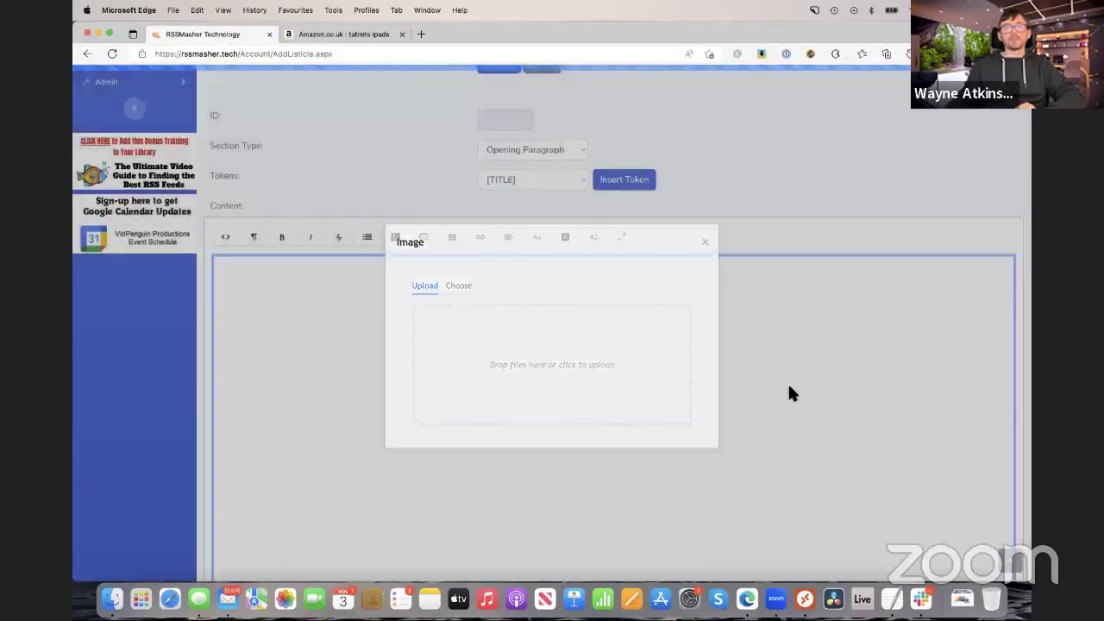
Step: Shrink the uploaded iPad image proportionally to about two-thirds of its width and deselect it
{"action": "scroll", "coordinate": [789, 216], "scroll_direction": "down", "scroll_amount": 1}
{"action": "scroll", "coordinate": [787, 219], "scroll_direction": "down", "scroll_amount": 5}
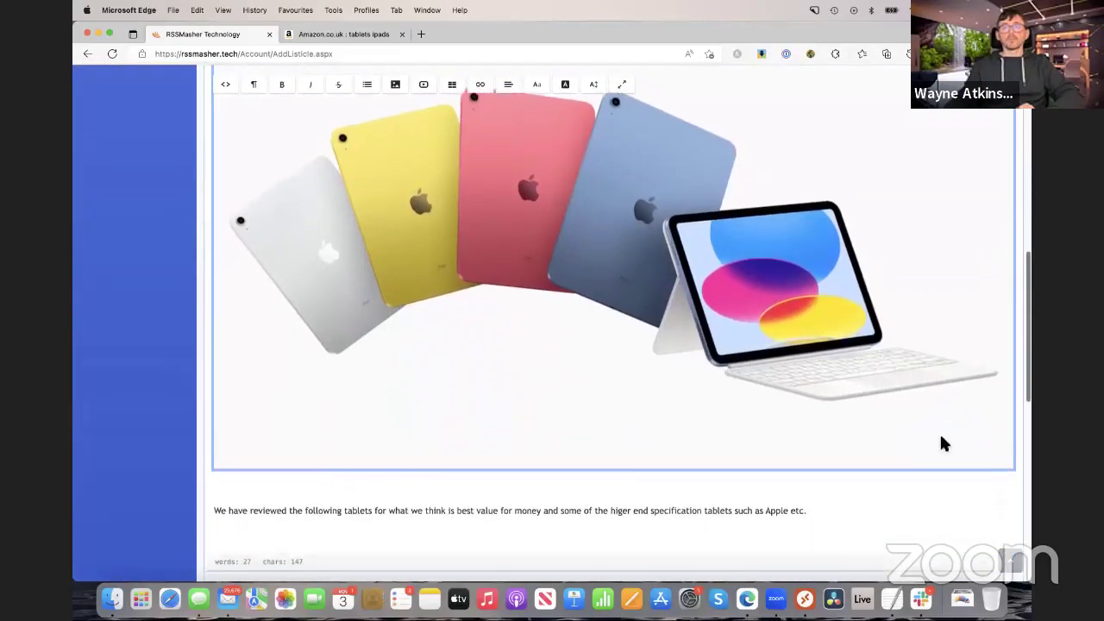
{"action": "left_click", "coordinate": [986, 459]}
{"action": "left_click_drag", "start_coordinate": [1017, 466], "coordinate": [748, 320]}
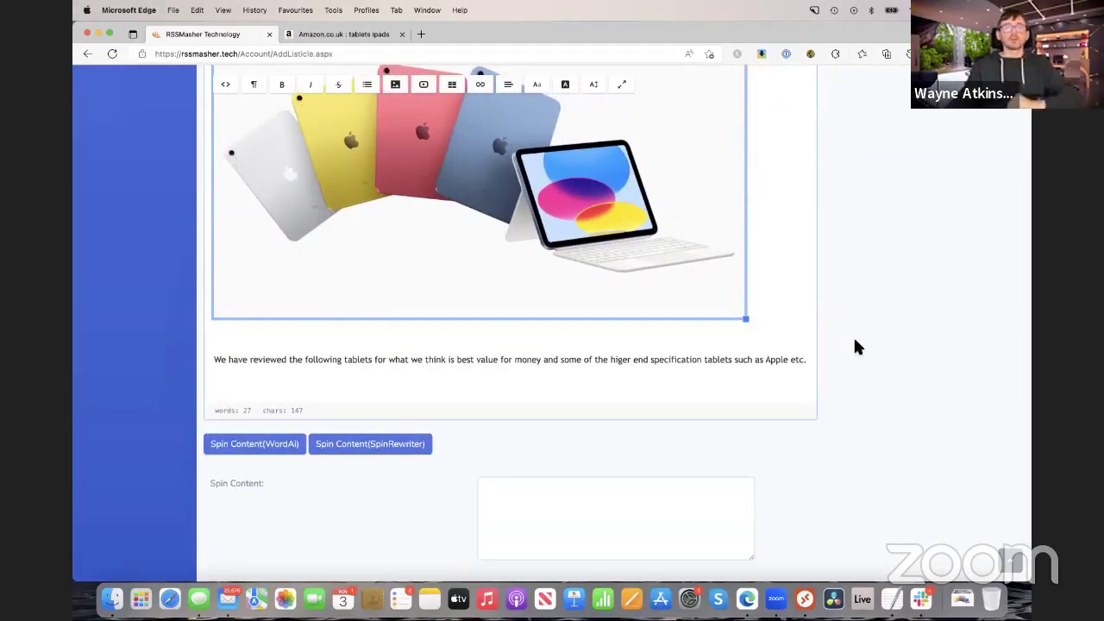
{"action": "scroll", "coordinate": [851, 294], "scroll_direction": "up", "scroll_amount": 3}
{"action": "left_click", "coordinate": [765, 319]}
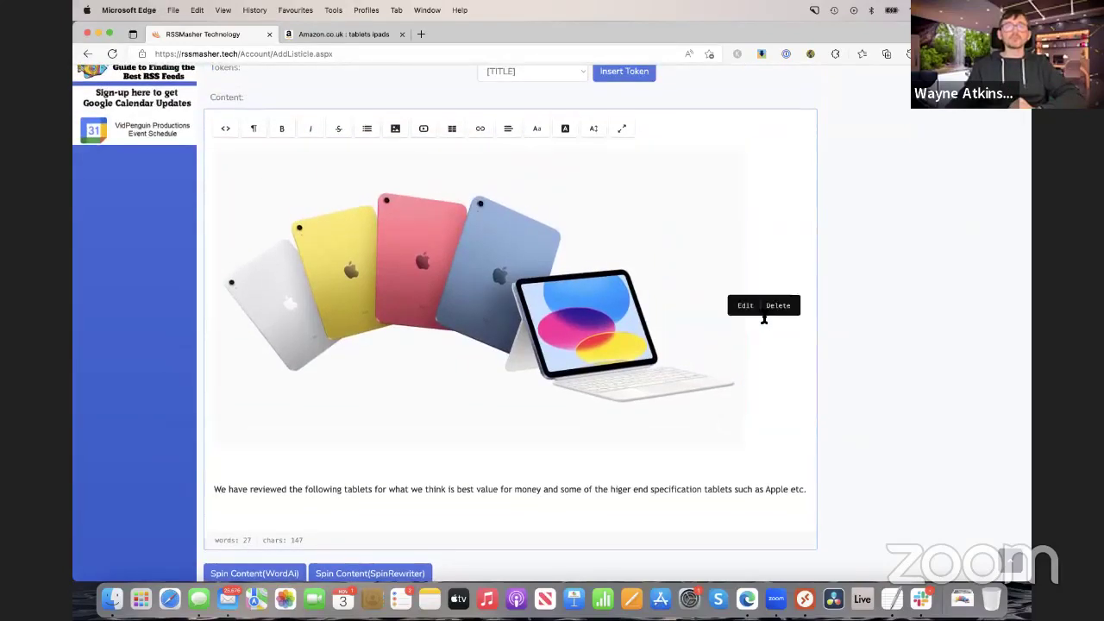
Step: Try to spin the opening paragraph's content with WordAi
{"action": "scroll", "coordinate": [830, 350], "scroll_direction": "down", "scroll_amount": 5}
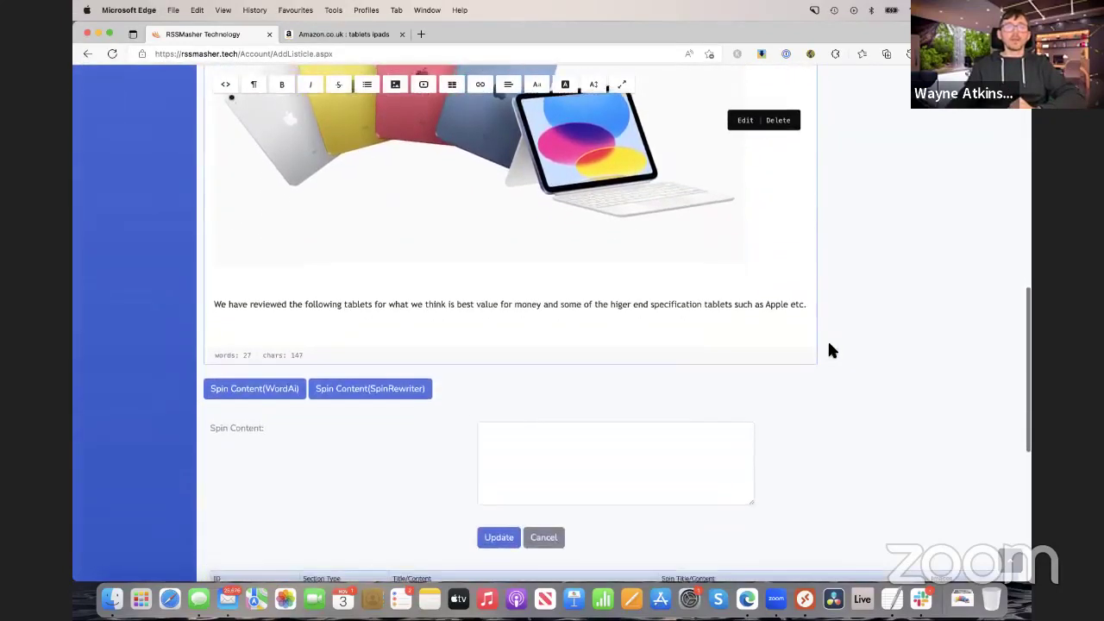
{"action": "left_click", "coordinate": [266, 397]}
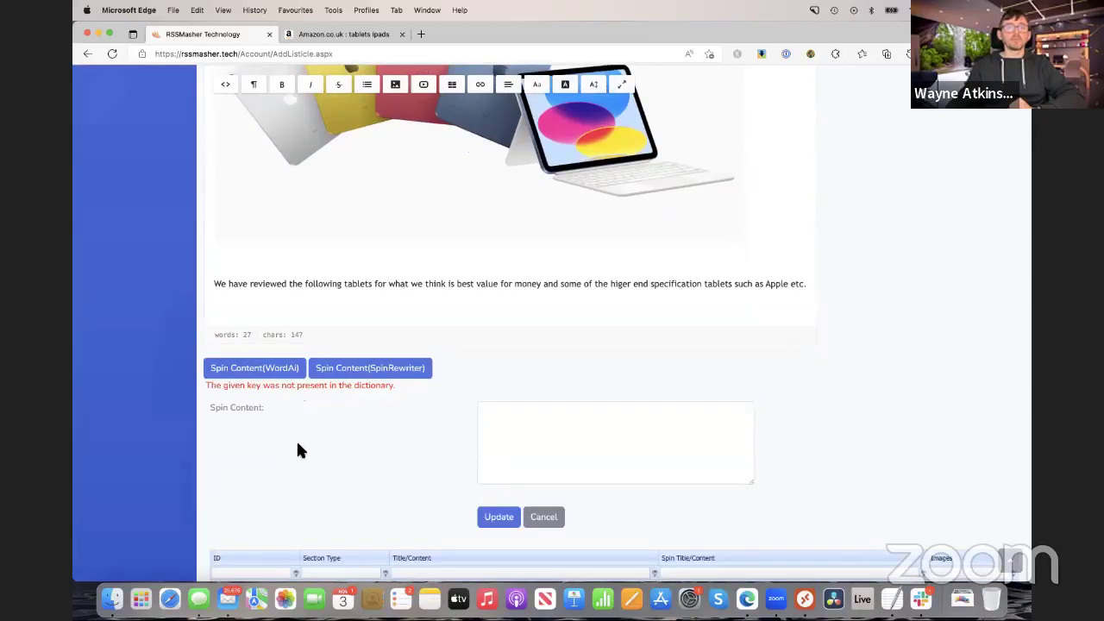
{"action": "left_click", "coordinate": [294, 378]}
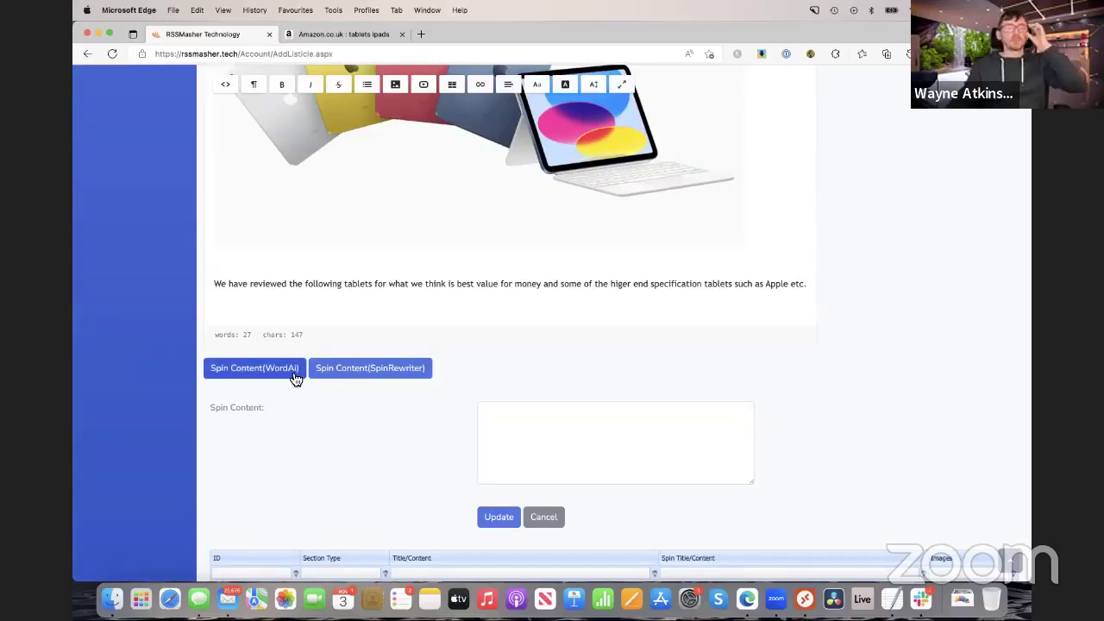
Step: Spin the opening paragraph's content with SpinRewriter and look through the spun text
{"action": "left_click", "coordinate": [386, 369]}
{"action": "scroll", "coordinate": [817, 424], "scroll_direction": "down", "scroll_amount": 1}
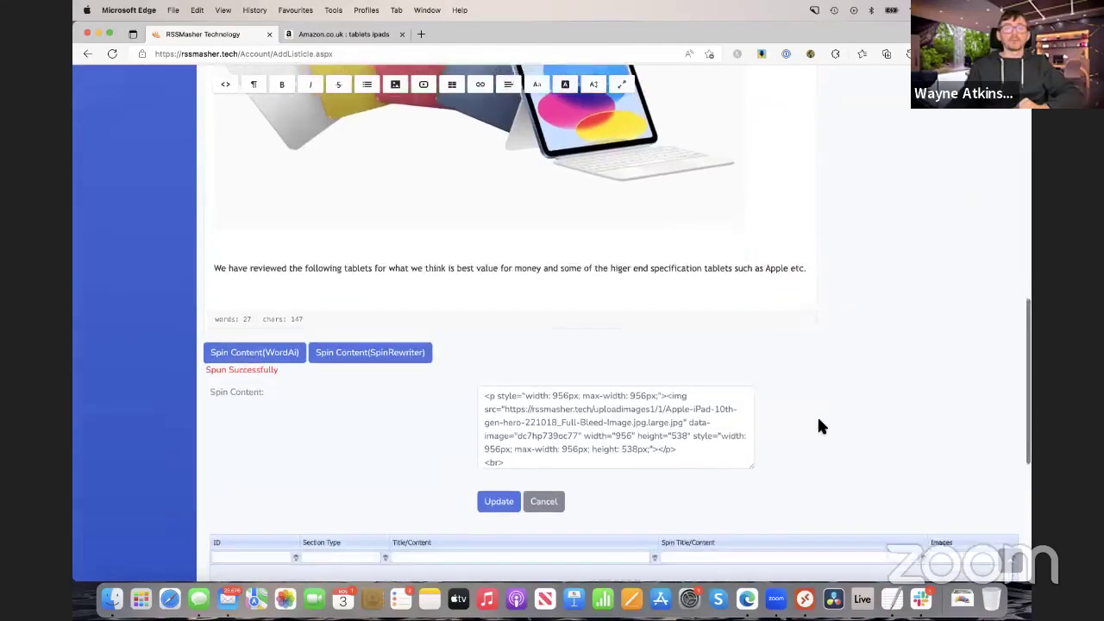
{"action": "scroll", "coordinate": [819, 424], "scroll_direction": "down", "scroll_amount": 1}
{"action": "scroll", "coordinate": [524, 371], "scroll_direction": "down", "scroll_amount": 3}
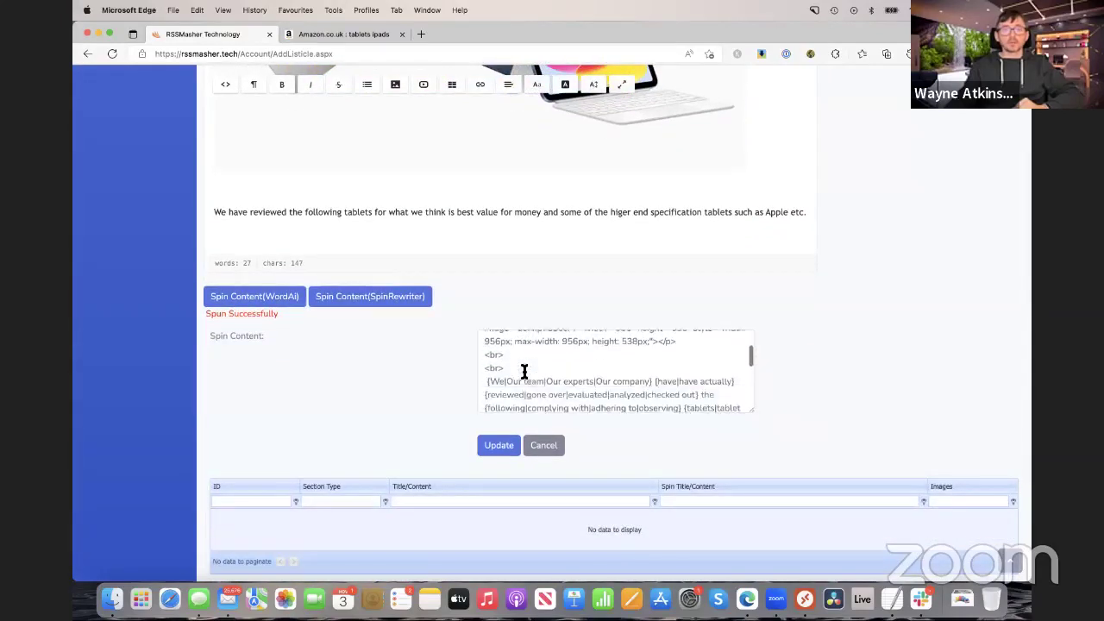
{"action": "scroll", "coordinate": [524, 371], "scroll_direction": "down", "scroll_amount": 5}
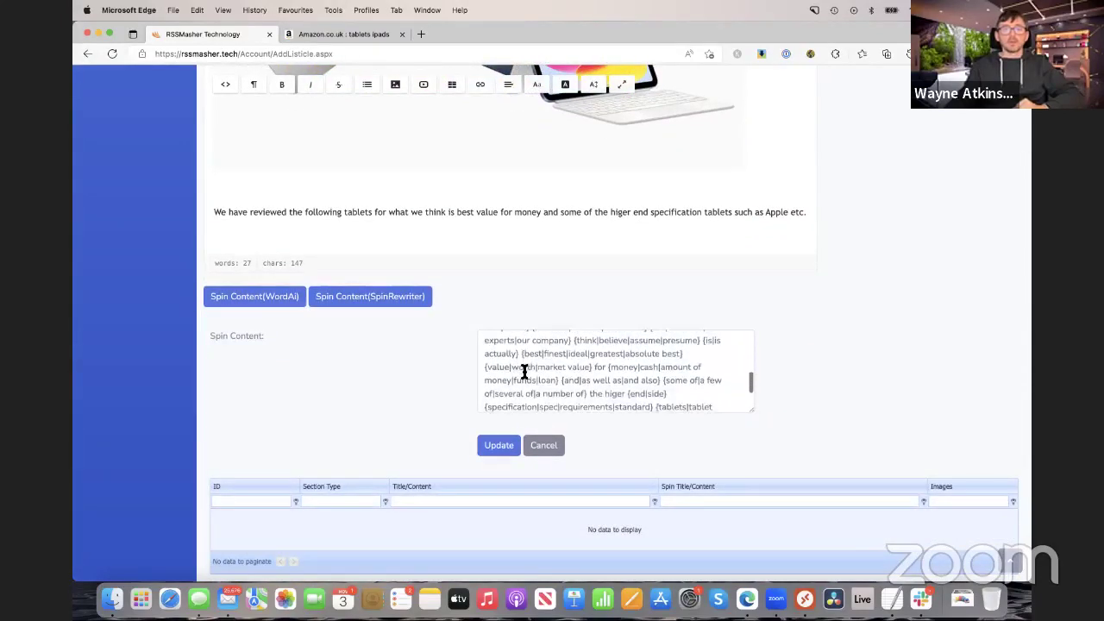
{"action": "scroll", "coordinate": [524, 371], "scroll_direction": "down", "scroll_amount": 2}
{"action": "scroll", "coordinate": [524, 371], "scroll_direction": "up", "scroll_amount": 2}
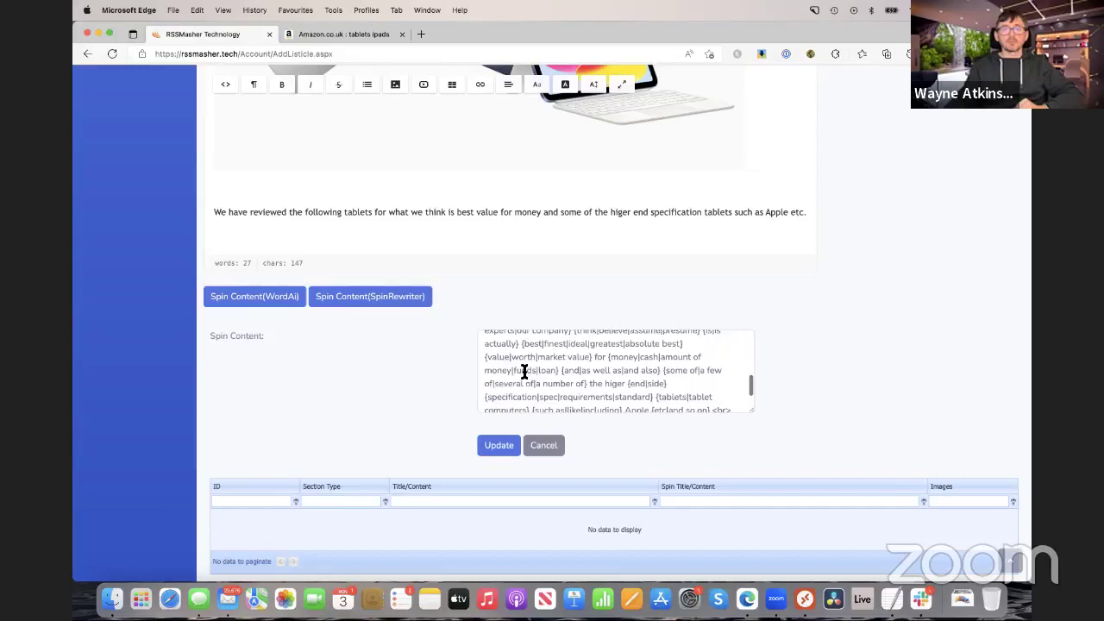
Step: Save the spun opening paragraph as a section of the listicle
{"action": "left_click", "coordinate": [253, 301]}
{"action": "scroll", "coordinate": [623, 380], "scroll_direction": "up", "scroll_amount": 5}
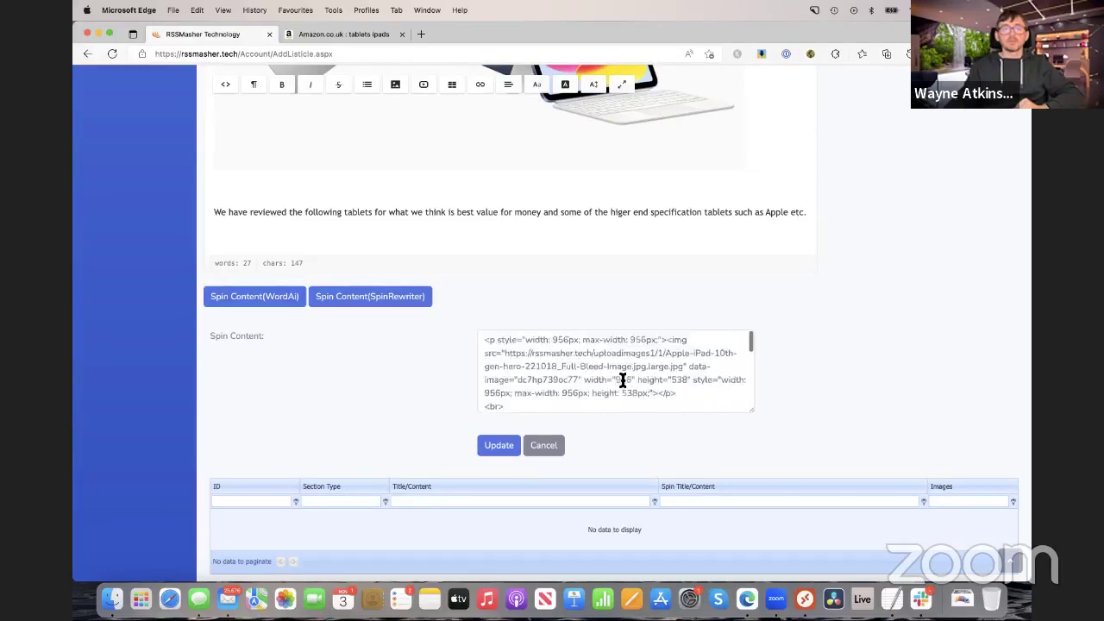
{"action": "scroll", "coordinate": [570, 414], "scroll_direction": "up", "scroll_amount": 3}
{"action": "scroll", "coordinate": [449, 463], "scroll_direction": "down", "scroll_amount": 1}
{"action": "left_click", "coordinate": [509, 511]}
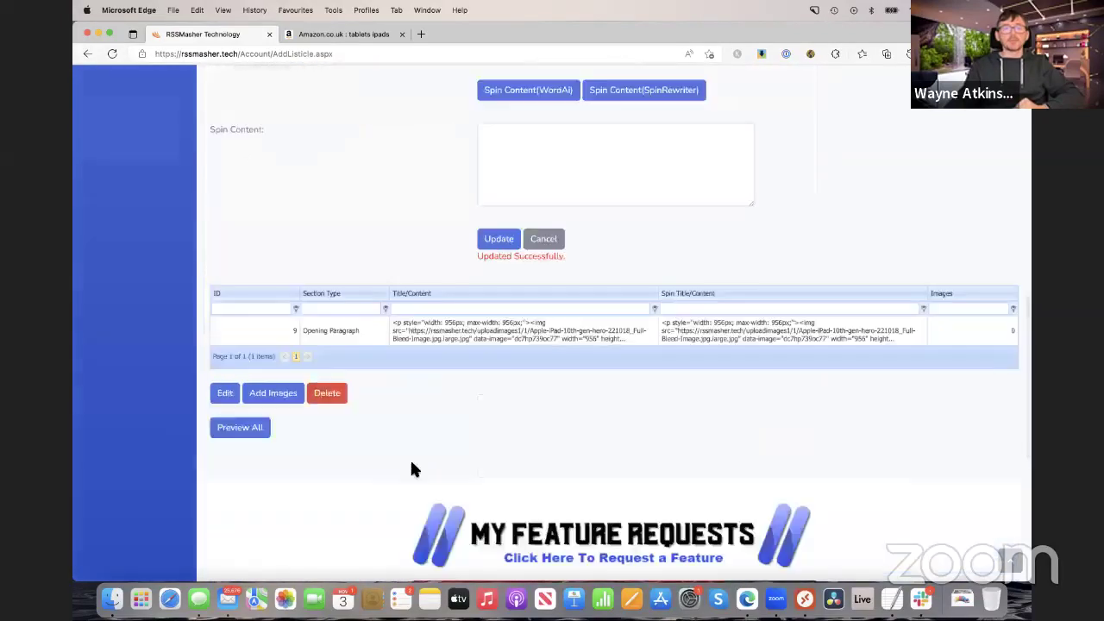
{"action": "scroll", "coordinate": [410, 457], "scroll_direction": "down", "scroll_amount": 3}
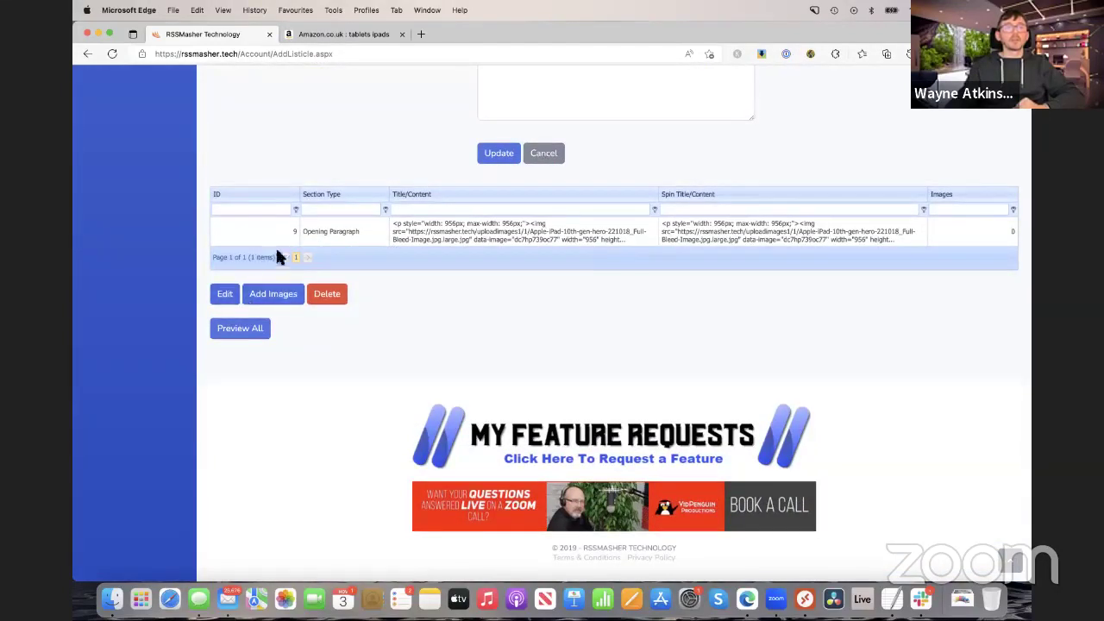
Step: Set the next section's type to List Item
{"action": "scroll", "coordinate": [370, 216], "scroll_direction": "up", "scroll_amount": 8}
{"action": "scroll", "coordinate": [370, 226], "scroll_direction": "up", "scroll_amount": 3}
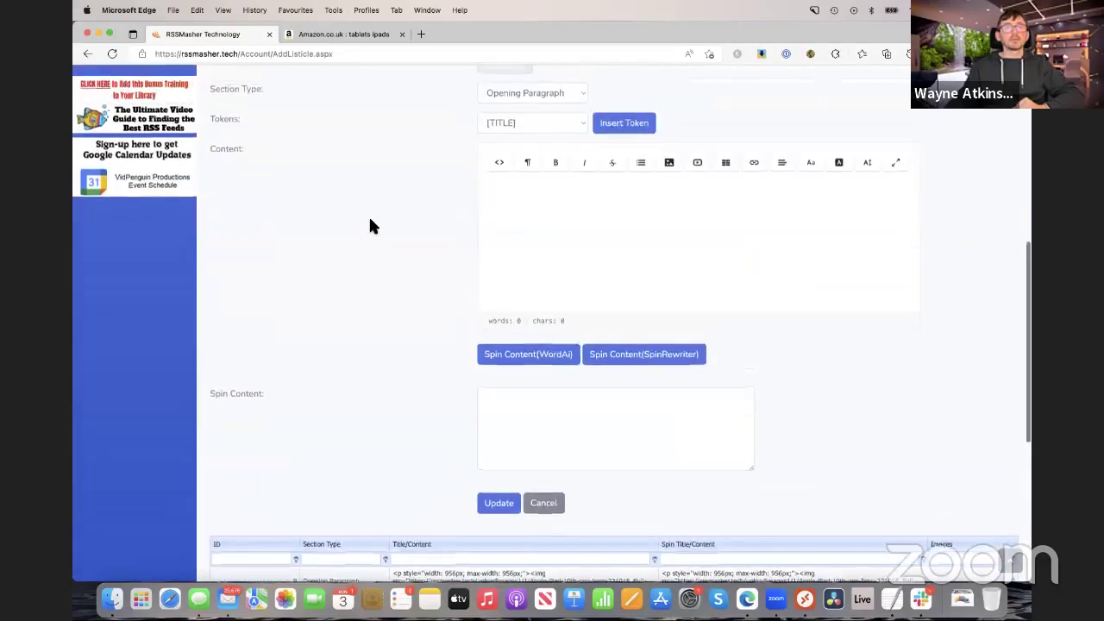
{"action": "left_click", "coordinate": [572, 136]}
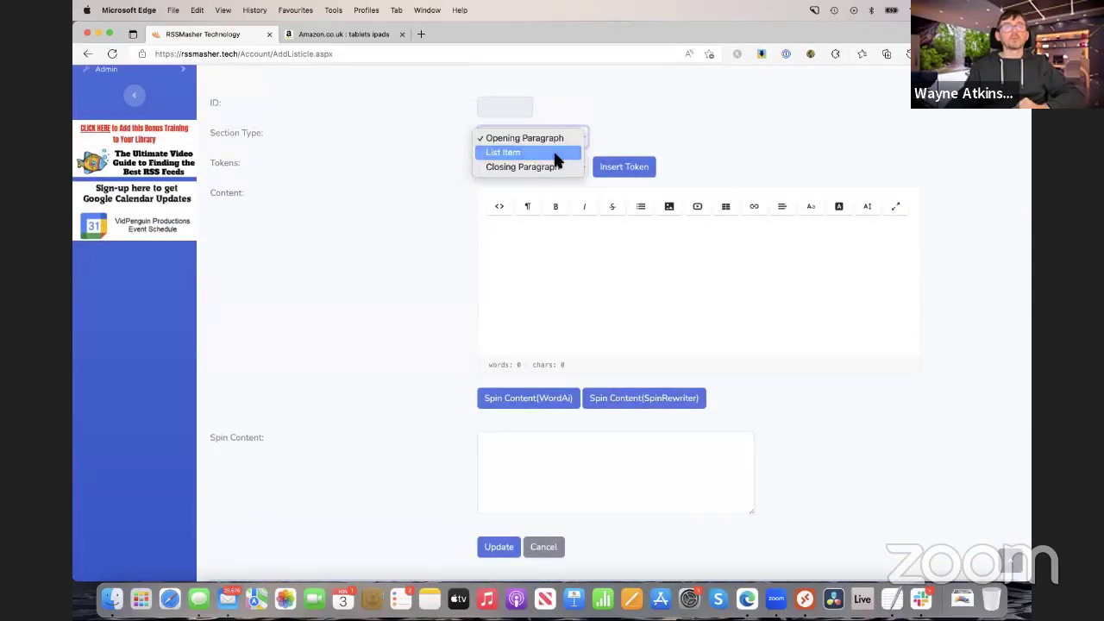
{"action": "left_click", "coordinate": [555, 154]}
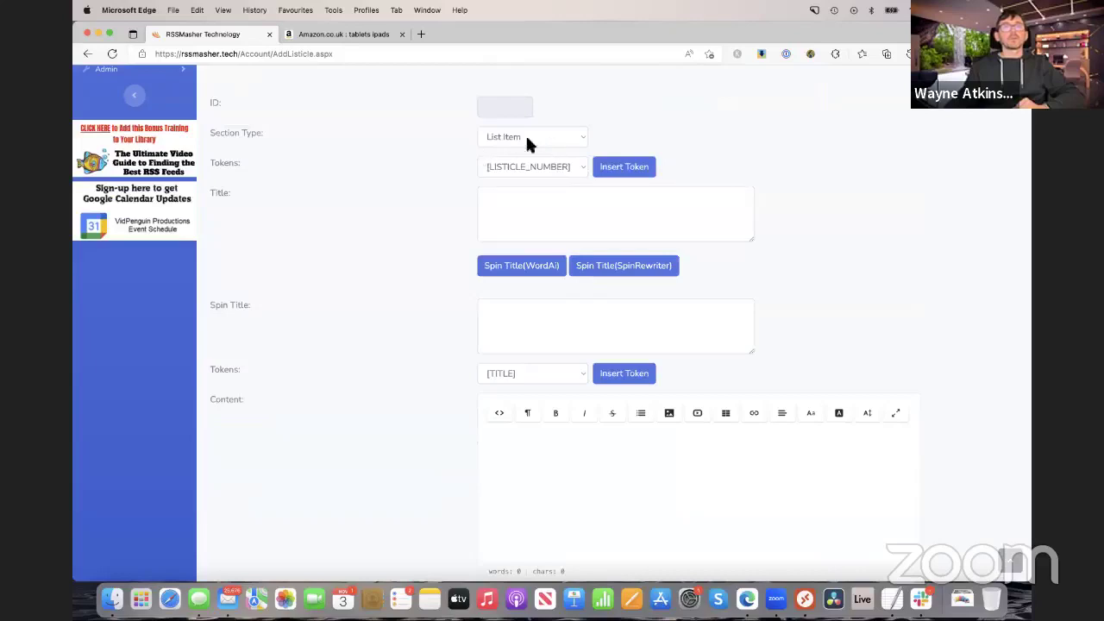
Step: Copy the product name of the 2022 Apple 10.9-inch iPad Air from its Amazon page and return to the RSSMasher listicle form
{"action": "left_click", "coordinate": [316, 33]}
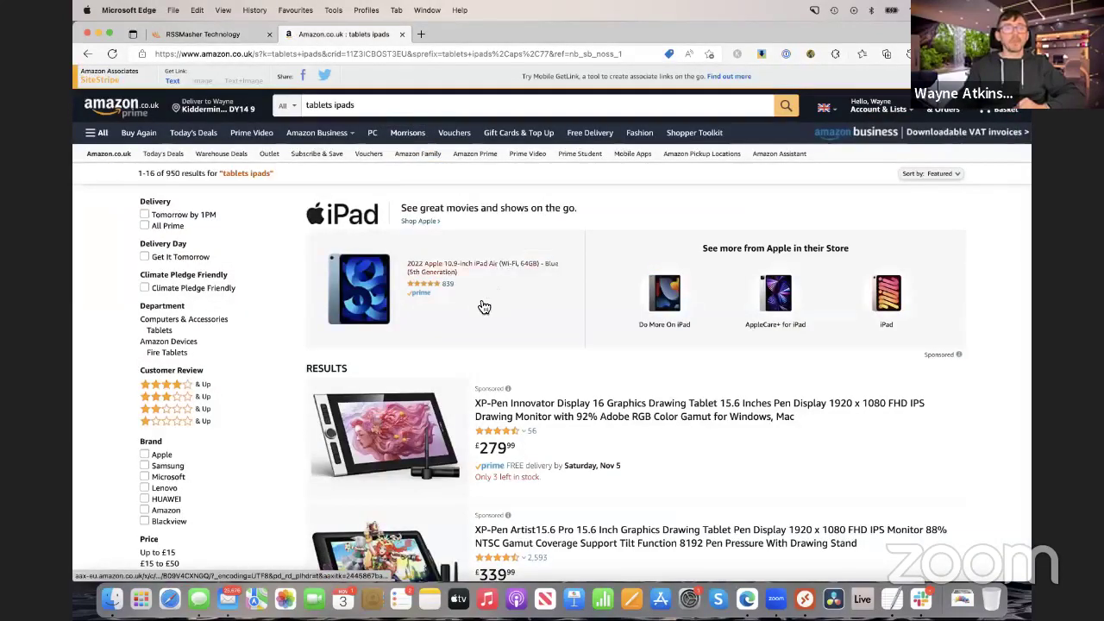
{"action": "left_click", "coordinate": [364, 295]}
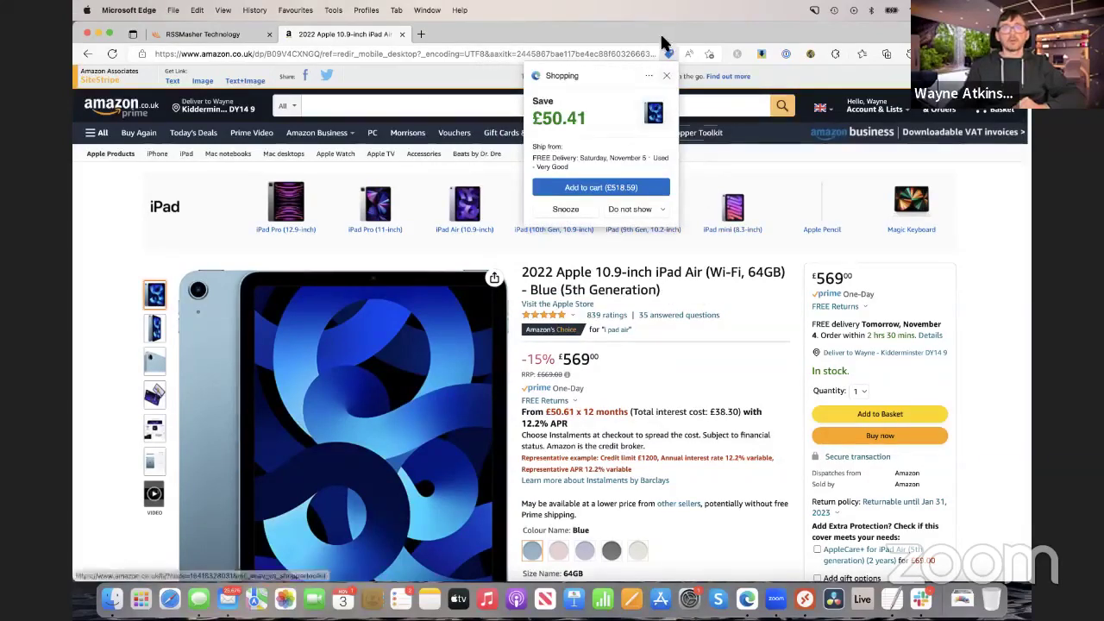
{"action": "left_click", "coordinate": [670, 78]}
{"action": "left_click_drag", "start_coordinate": [666, 293], "coordinate": [520, 275]}
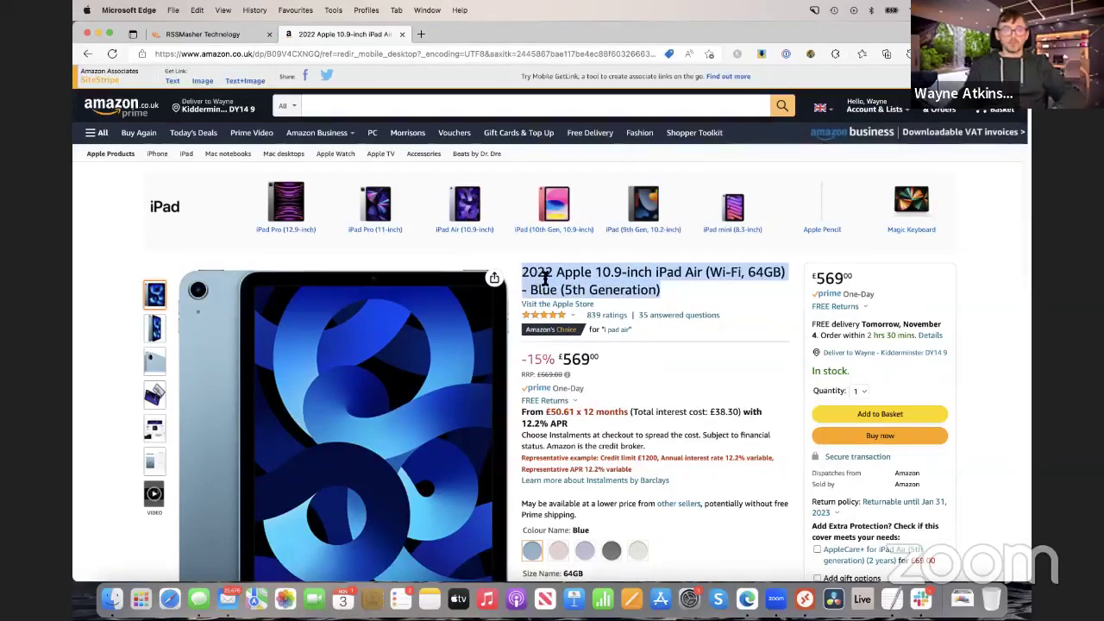
{"action": "key", "text": "super+c"}
{"action": "left_click", "coordinate": [623, 291]}
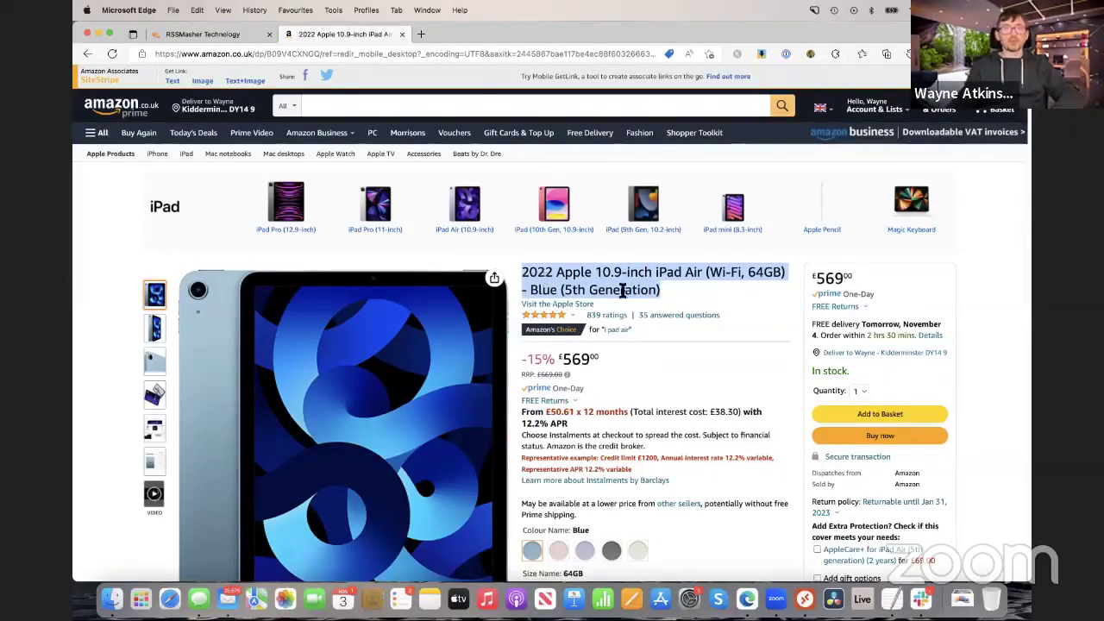
{"action": "left_click", "coordinate": [201, 34]}
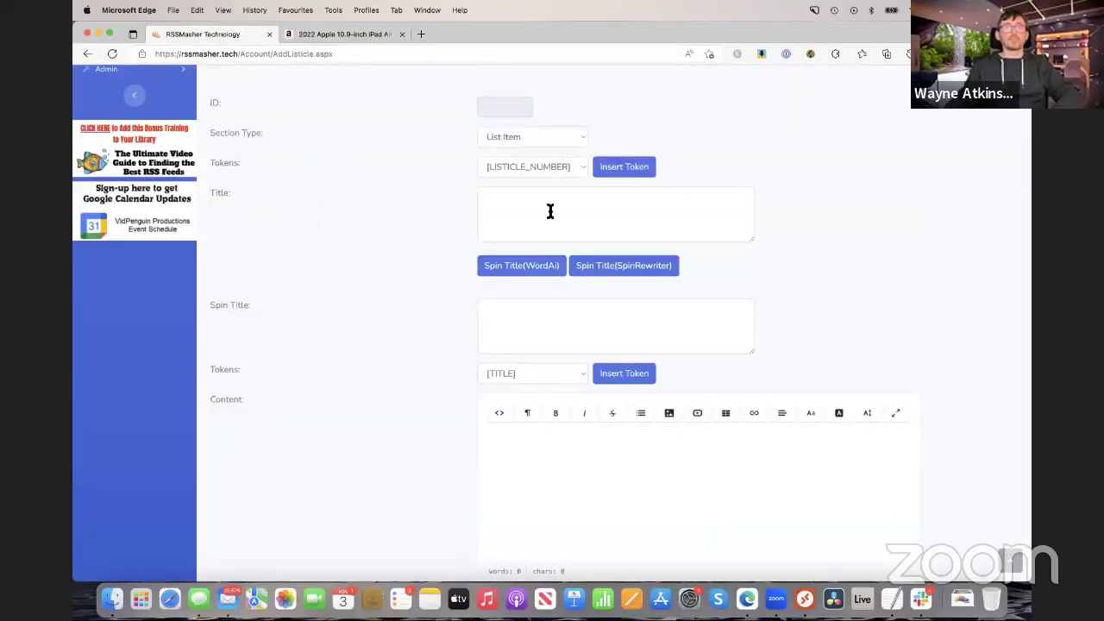
Step: Paste the copied iPad Air product name as the list item's title
{"action": "left_click", "coordinate": [550, 209]}
{"action": "key", "text": "super+v"}
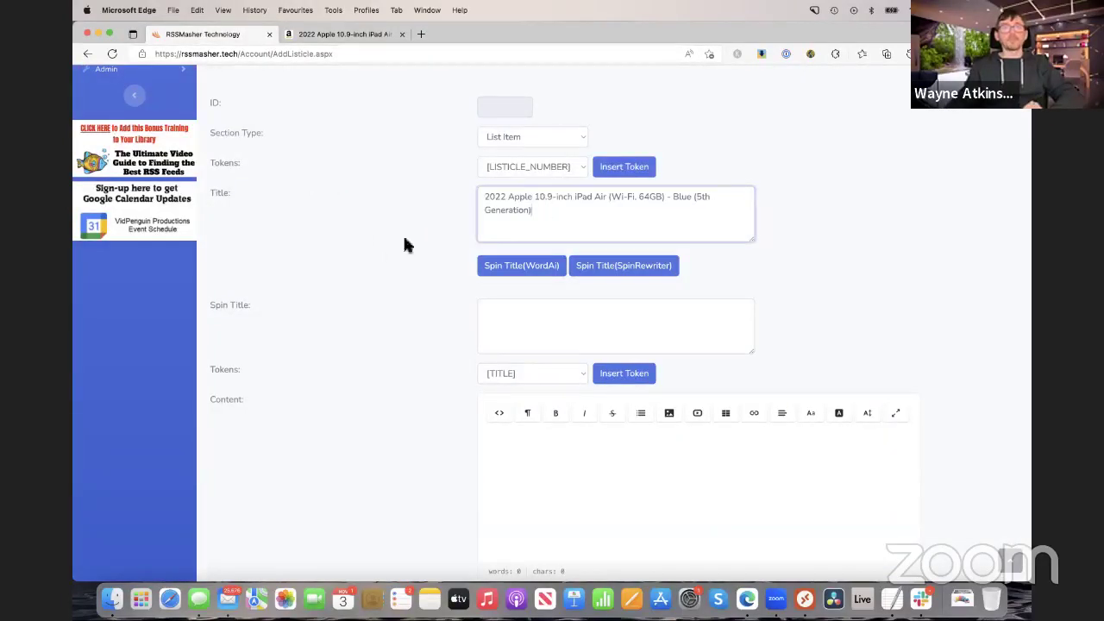
{"action": "left_click", "coordinate": [366, 264]}
{"action": "scroll", "coordinate": [366, 269], "scroll_direction": "down", "scroll_amount": 1}
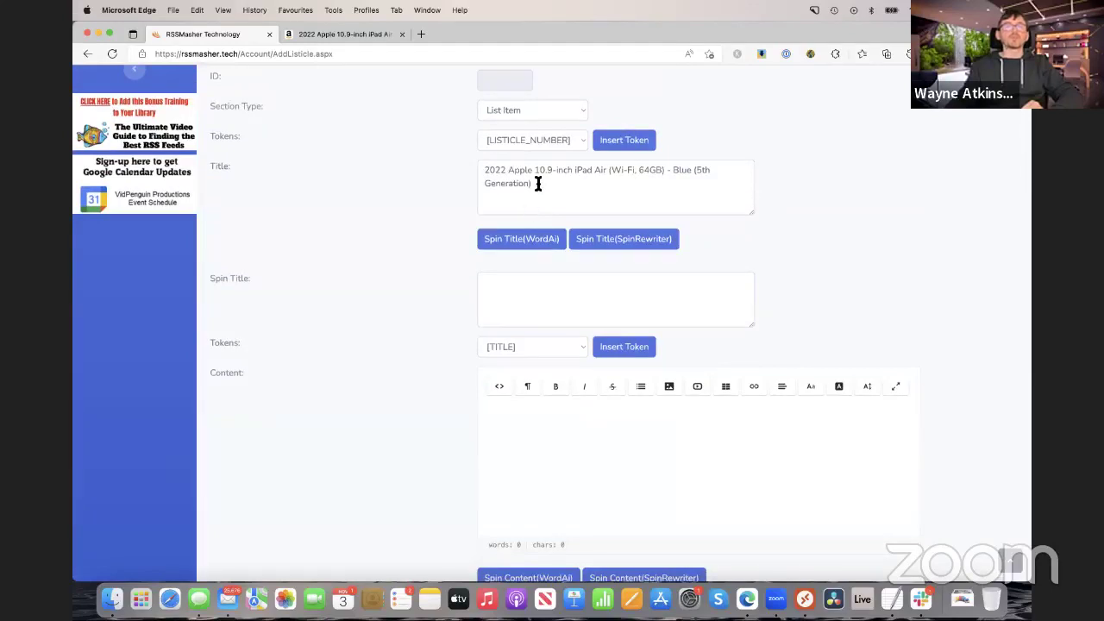
Step: Set the list item's title to "Best Ipad for value for money" and paste the copied product name into its content
{"action": "left_click_drag", "start_coordinate": [538, 184], "coordinate": [466, 169]}
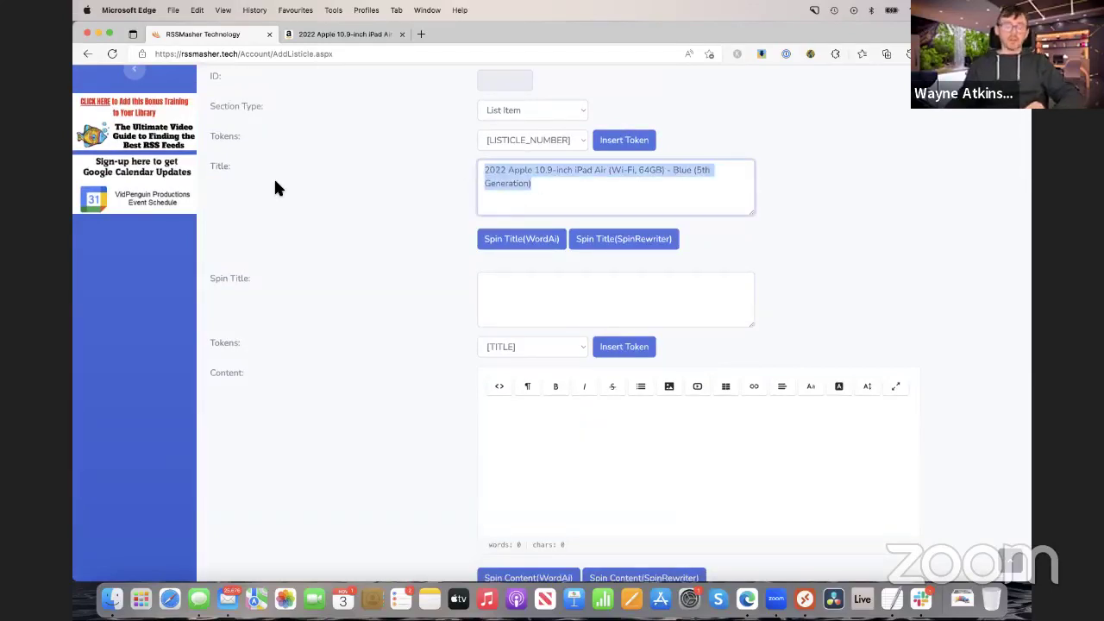
{"action": "type", "text": "Bes"}
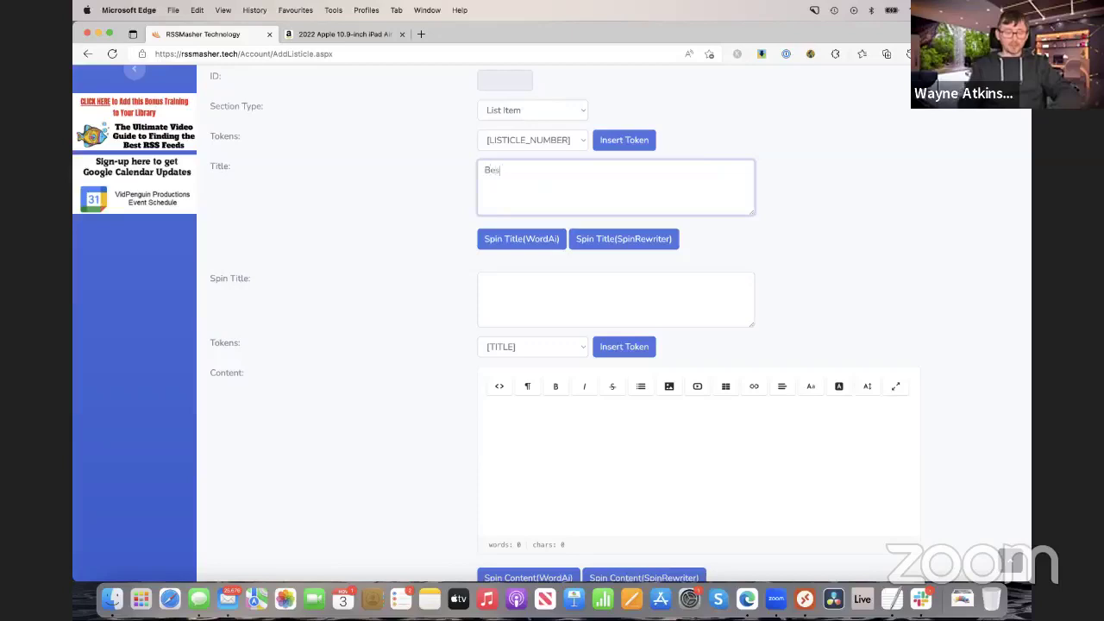
{"action": "type", "text": "t Ipad for value"}
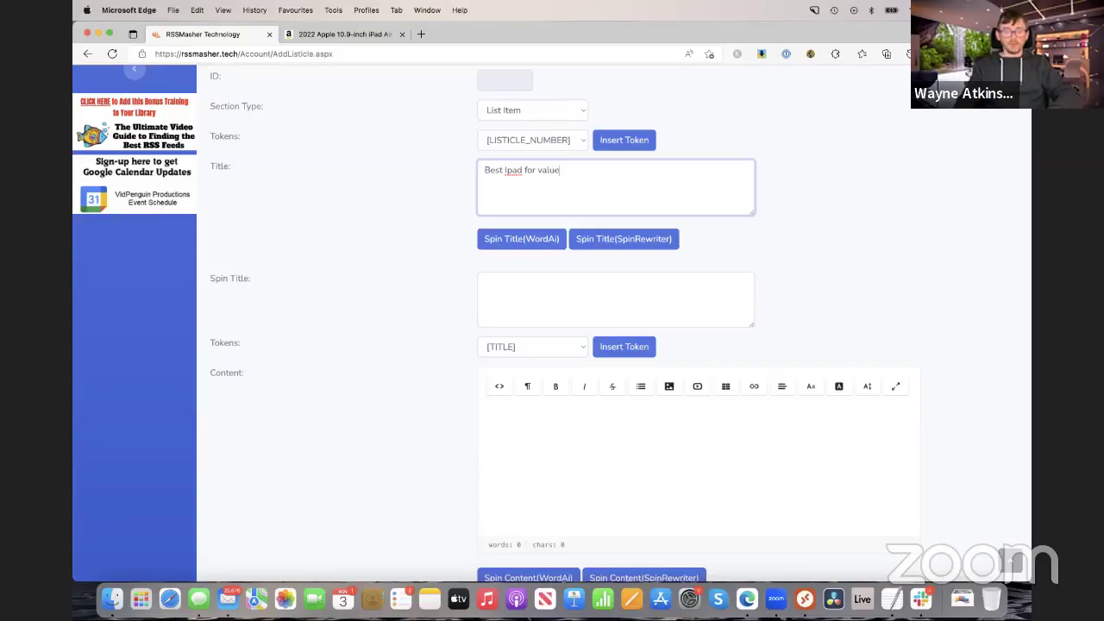
{"action": "type", "text": "or money"}
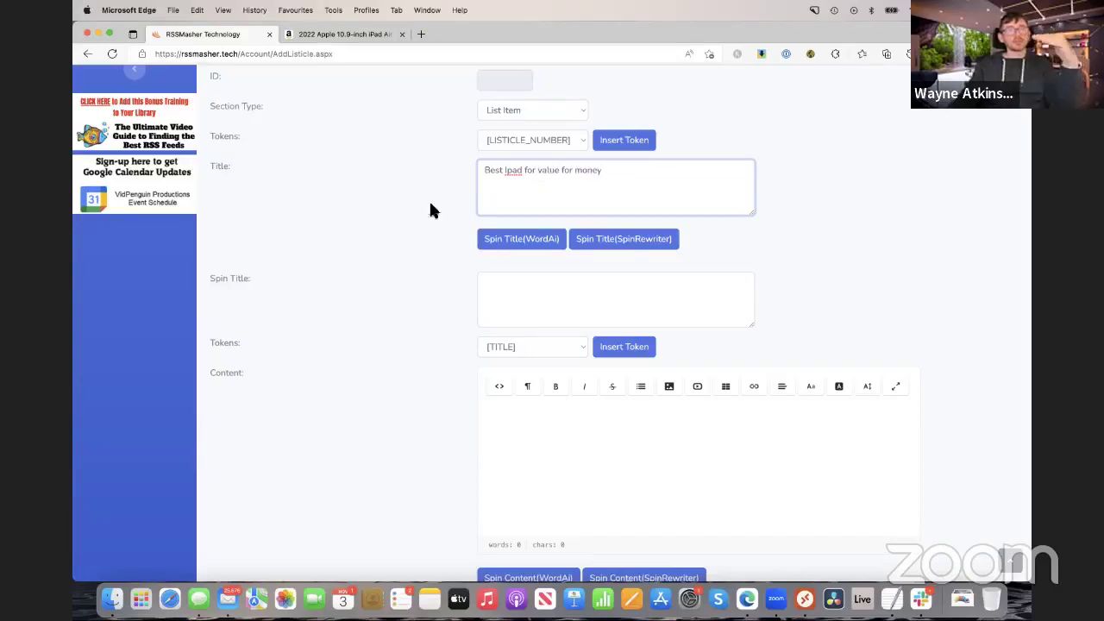
{"action": "left_click", "coordinate": [521, 430]}
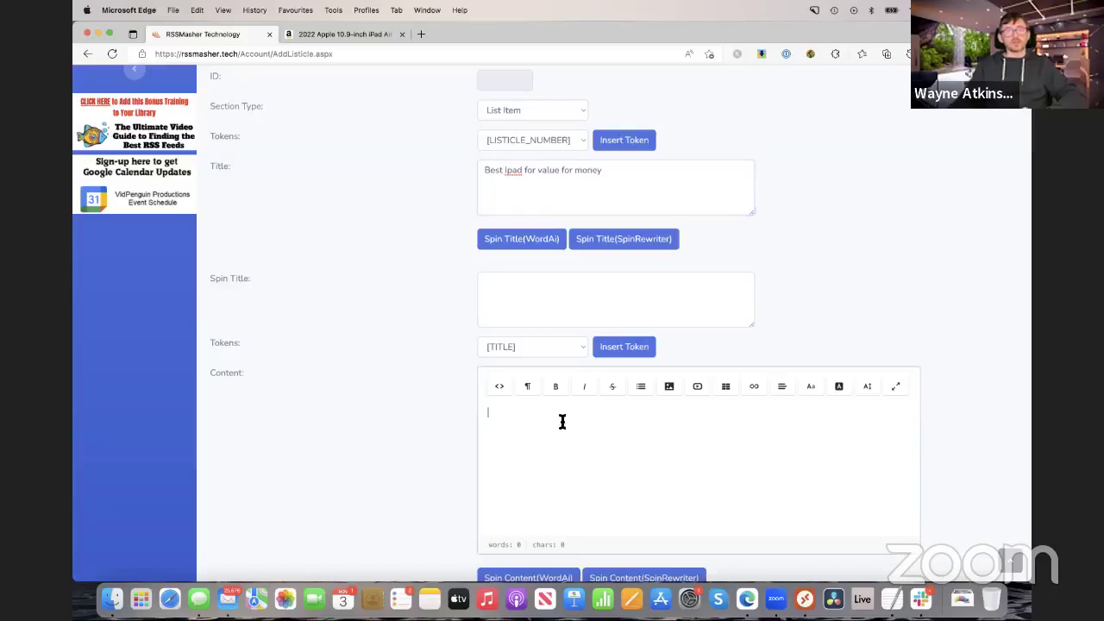
{"action": "key", "text": "super+v"}
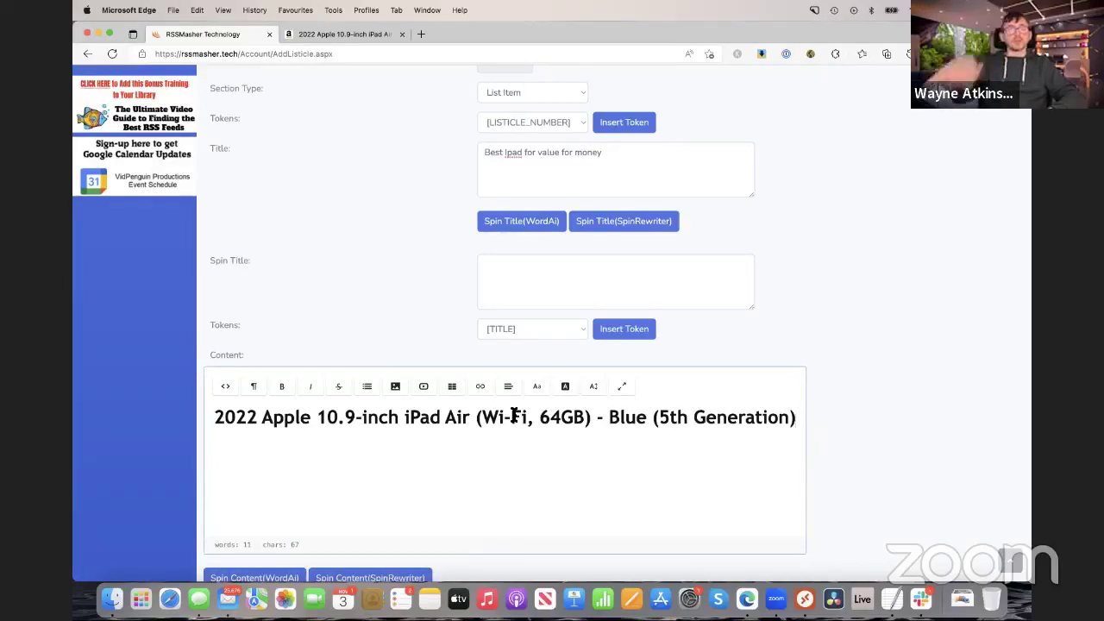
Step: Remove the first "for" from the list item's title so it reads "Best Ipad value for money"
{"action": "left_click_drag", "start_coordinate": [608, 153], "coordinate": [318, 223]}
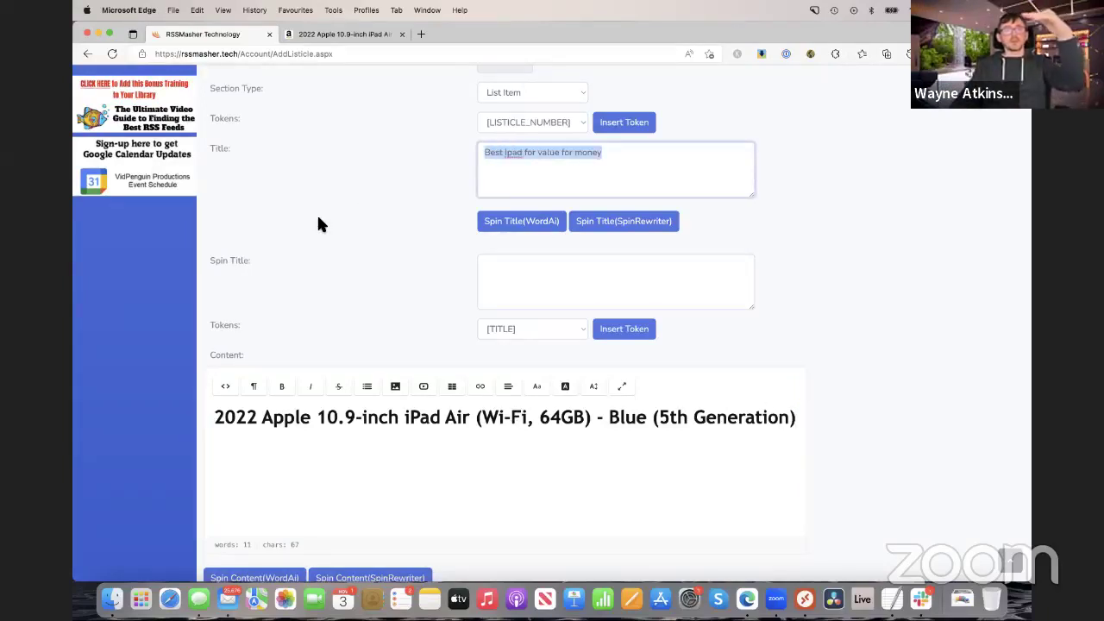
{"action": "double_click", "coordinate": [529, 153]}
{"action": "key", "text": "BackSpace"}
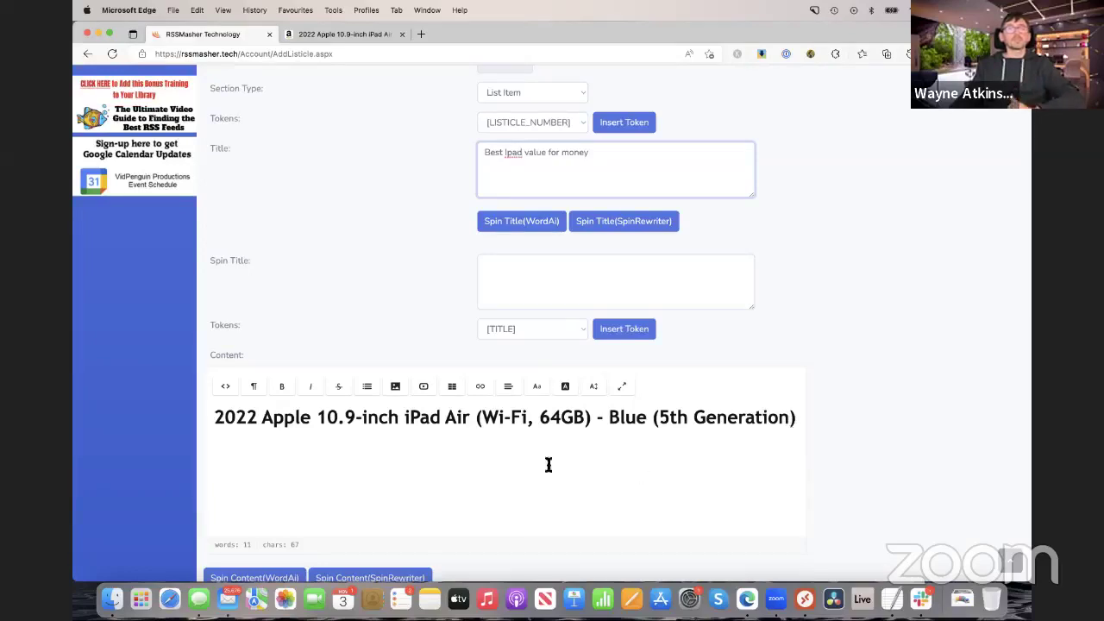
Step: Change the product name's opening and closing heading tags to h3 in the list item content's HTML source
{"action": "scroll", "coordinate": [349, 276], "scroll_direction": "down", "scroll_amount": 3}
{"action": "scroll", "coordinate": [349, 274], "scroll_direction": "down", "scroll_amount": 1}
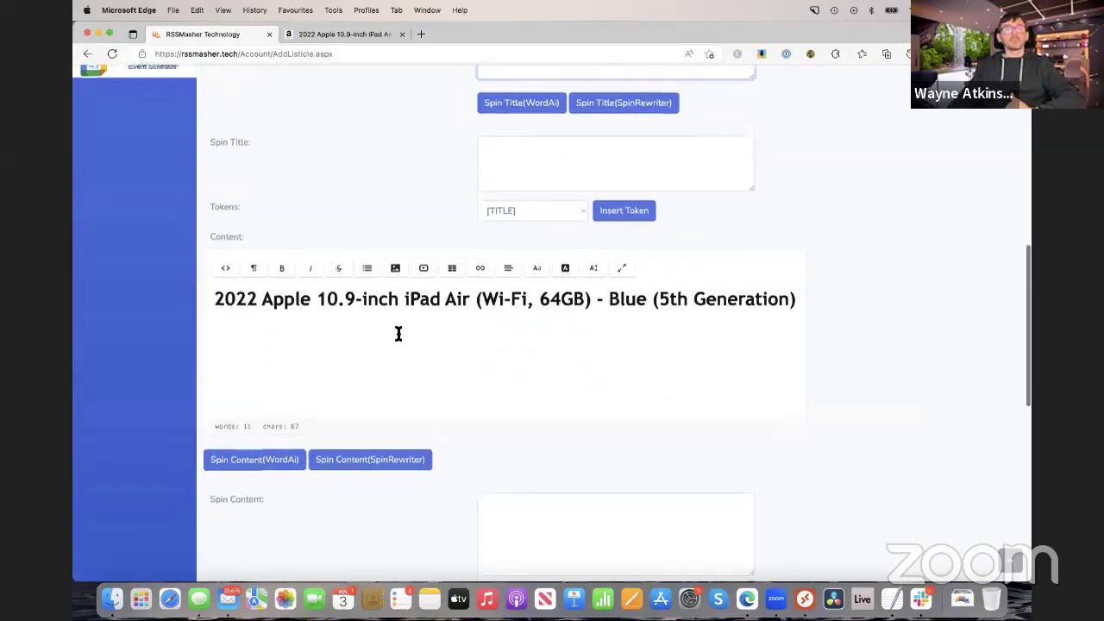
{"action": "scroll", "coordinate": [397, 333], "scroll_direction": "up", "scroll_amount": 1}
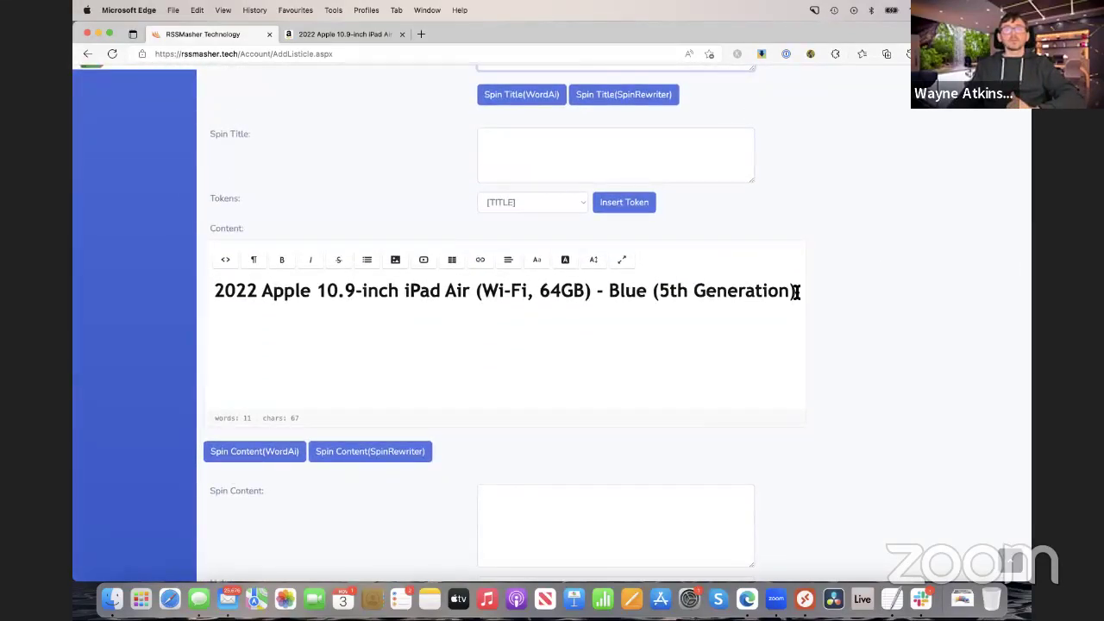
{"action": "left_click_drag", "start_coordinate": [797, 293], "coordinate": [241, 290]}
{"action": "scroll", "coordinate": [251, 291], "scroll_direction": "up", "scroll_amount": 1}
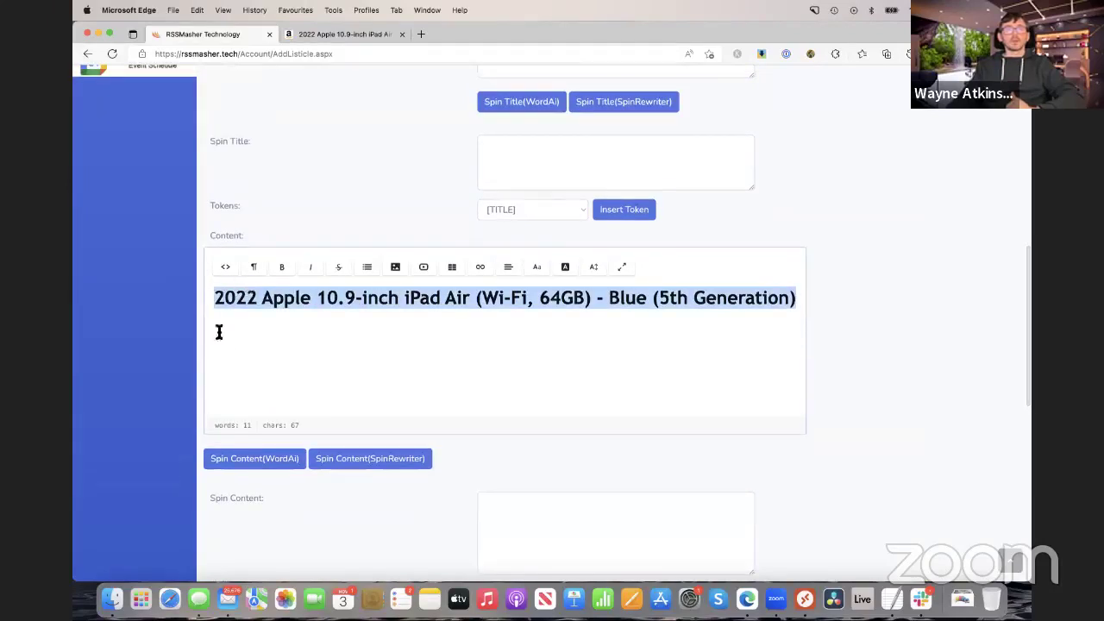
{"action": "left_click", "coordinate": [225, 267]}
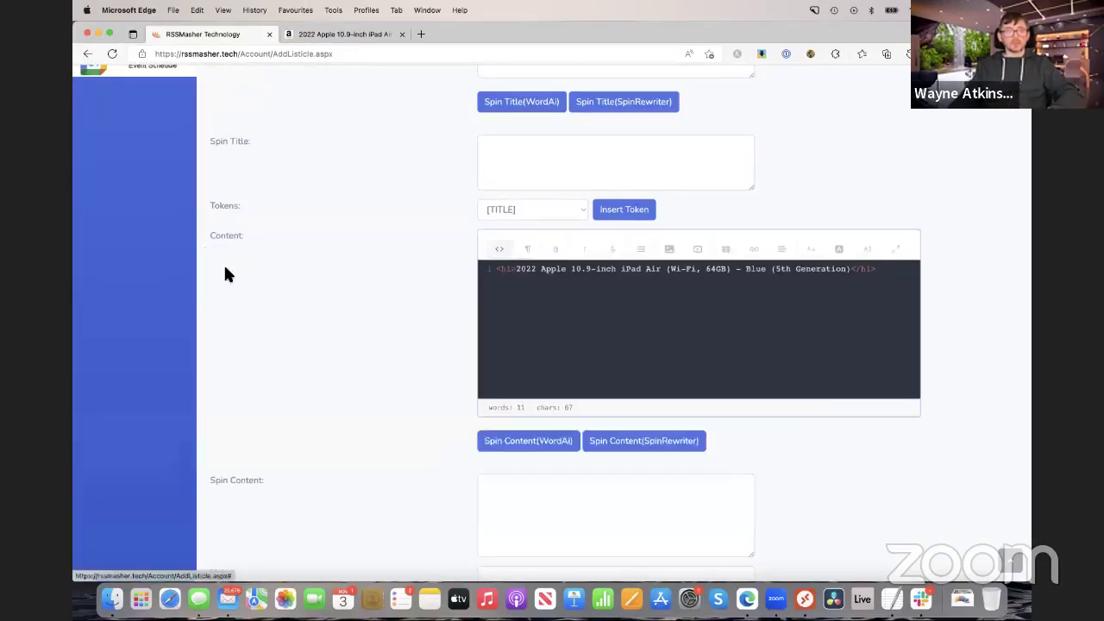
{"action": "left_click", "coordinate": [510, 273]}
{"action": "key", "text": "BackSpace"}
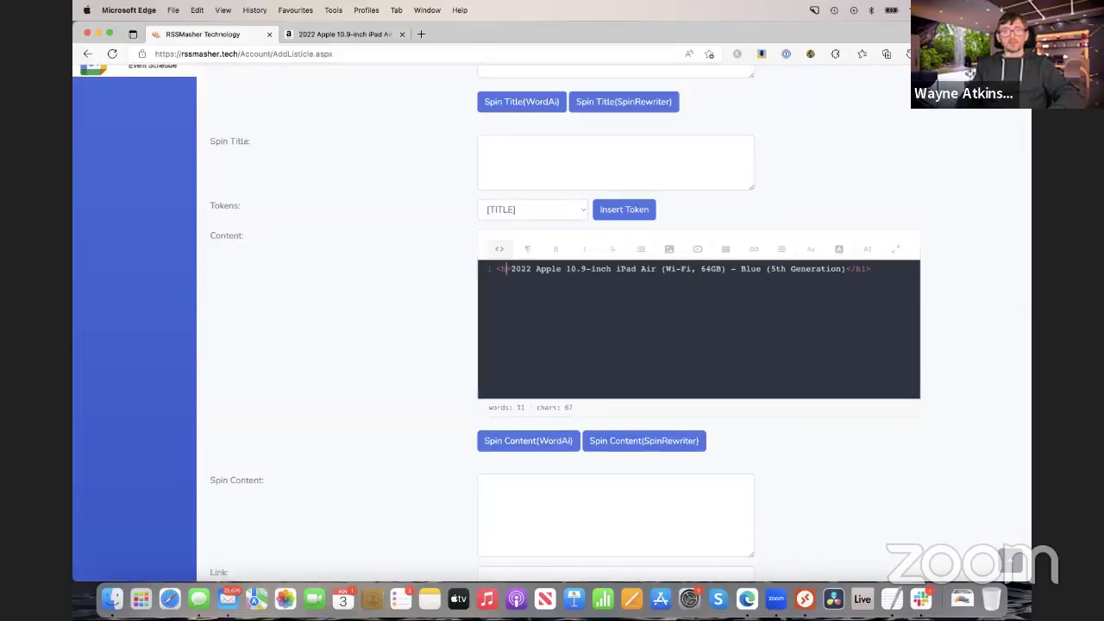
{"action": "type", "text": "3"}
{"action": "key", "text": "Left"}
{"action": "key", "text": "BackSpace"}
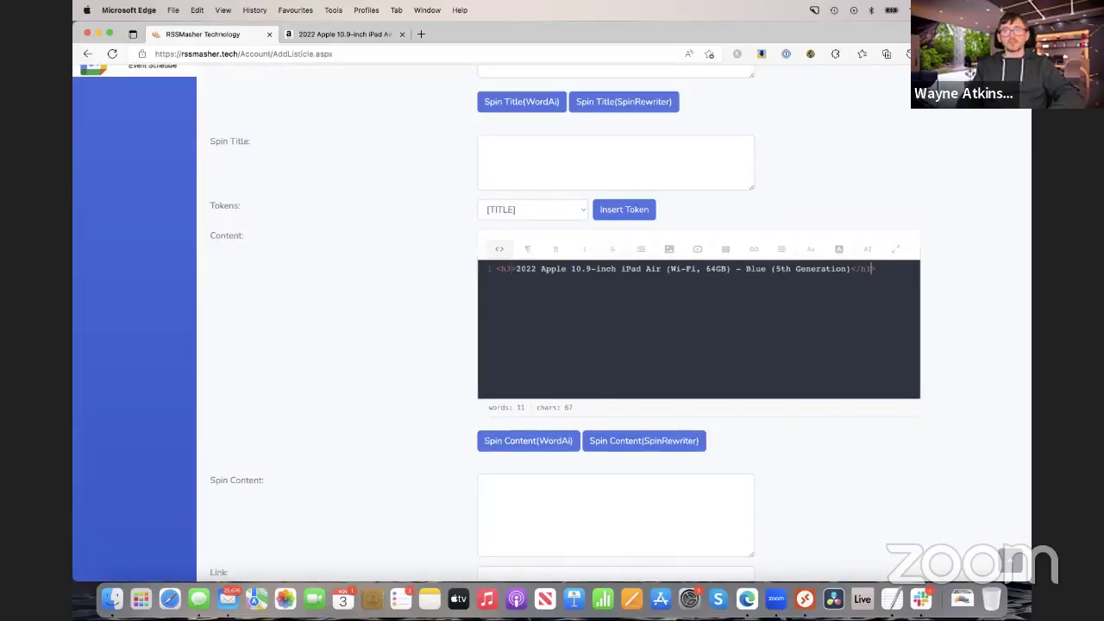
{"action": "type", "text": "3"}
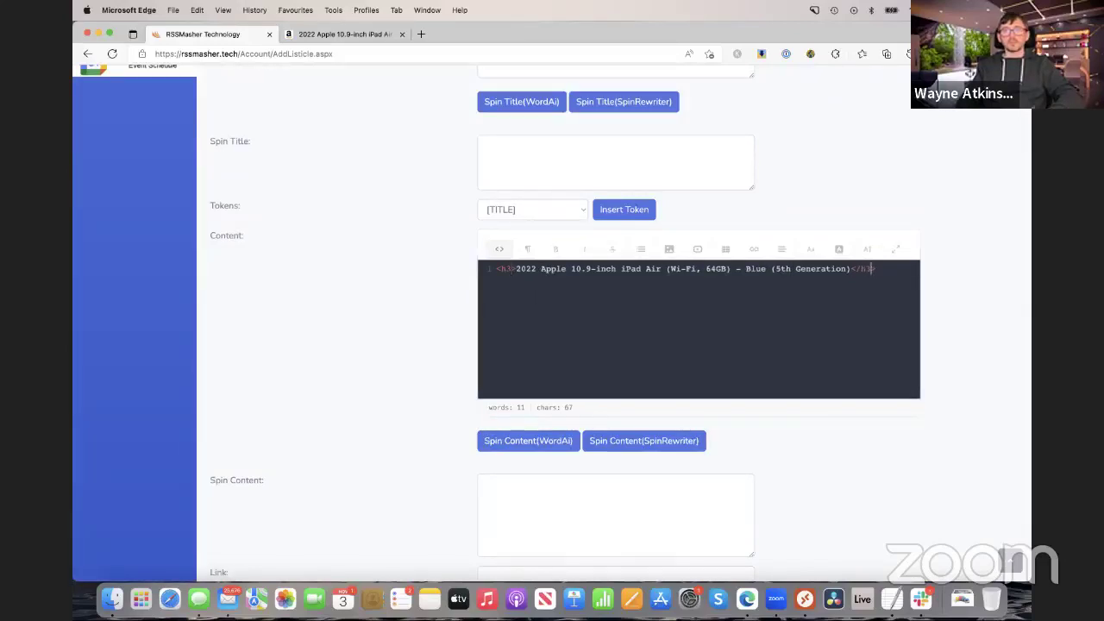
Step: Leave the HTML source view and delete the product name heading from the list item's content
{"action": "left_click", "coordinate": [499, 249]}
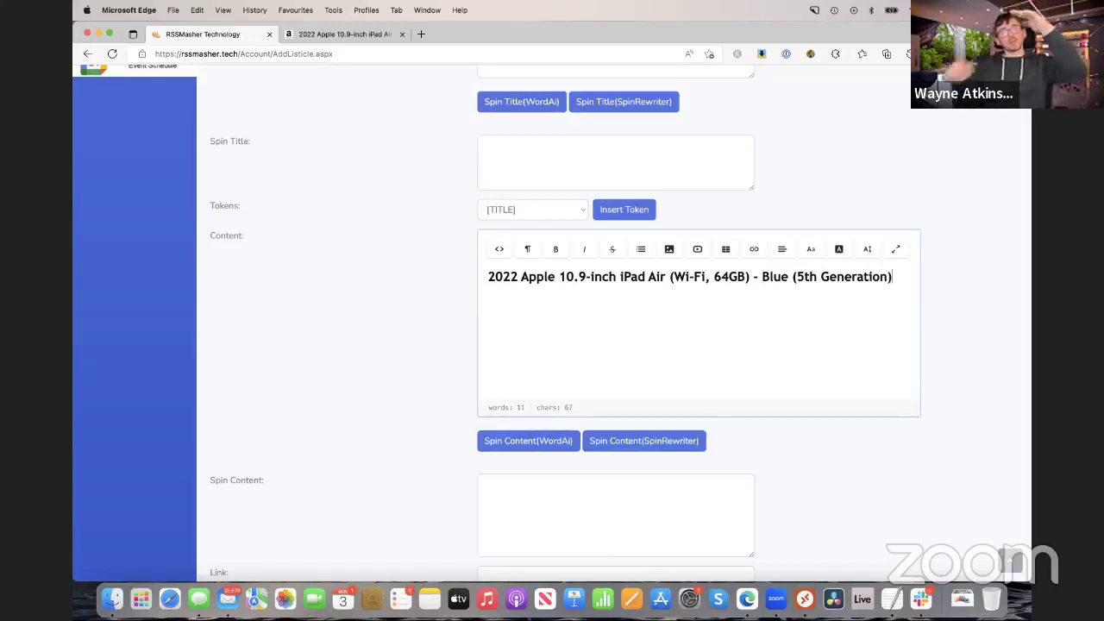
{"action": "scroll", "coordinate": [374, 229], "scroll_direction": "up", "scroll_amount": 3}
{"action": "scroll", "coordinate": [374, 230], "scroll_direction": "up", "scroll_amount": 1}
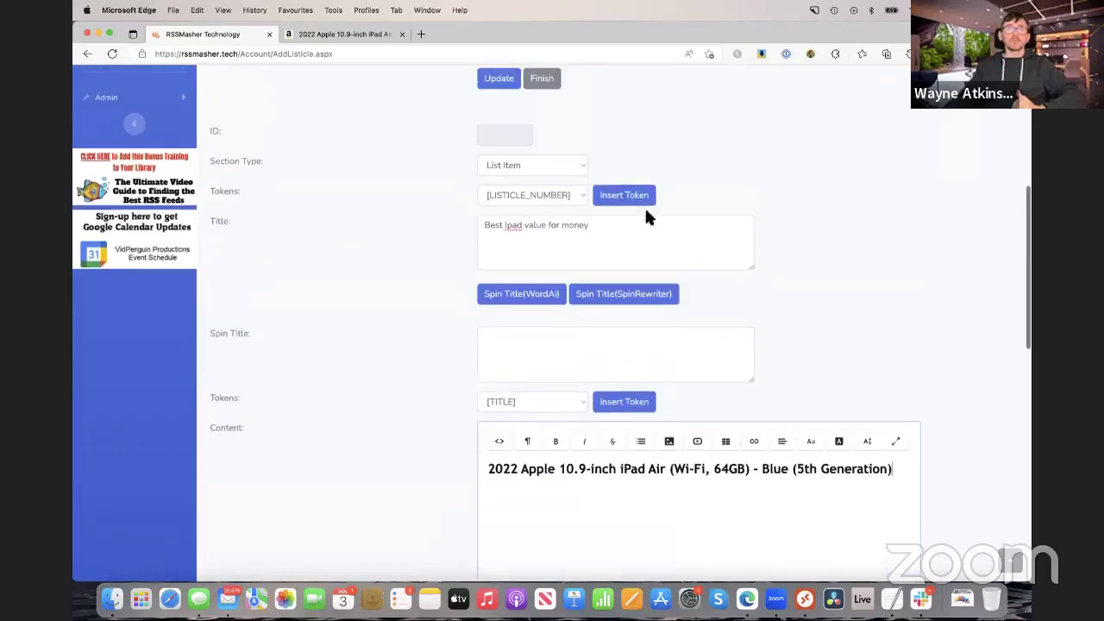
{"action": "left_click_drag", "start_coordinate": [621, 219], "coordinate": [426, 226]}
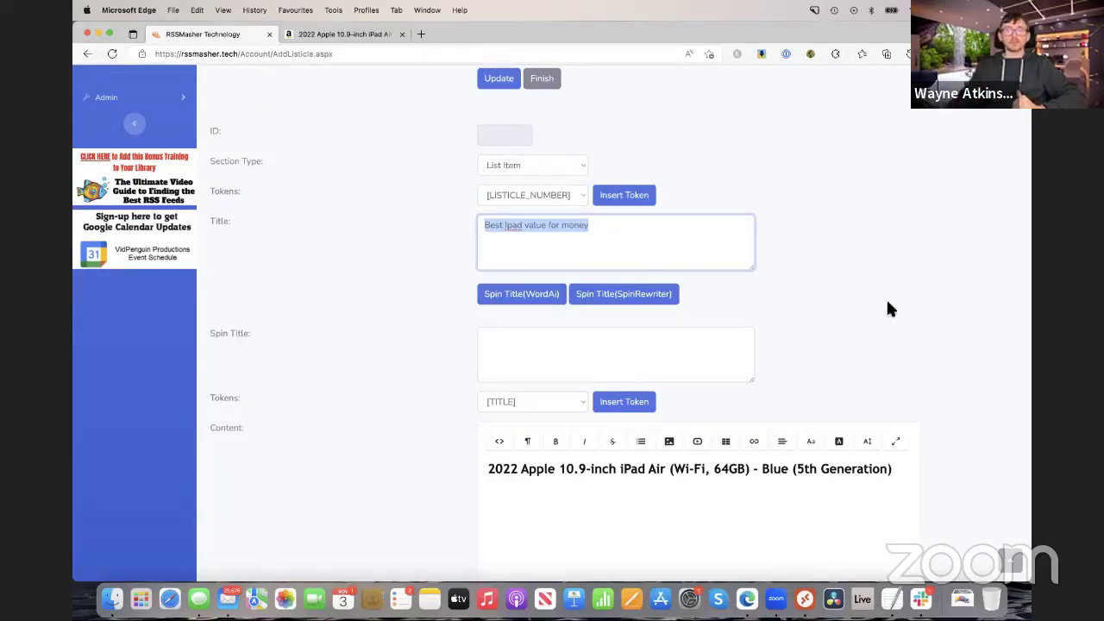
{"action": "left_click", "coordinate": [664, 491]}
{"action": "key", "text": "super+a"}
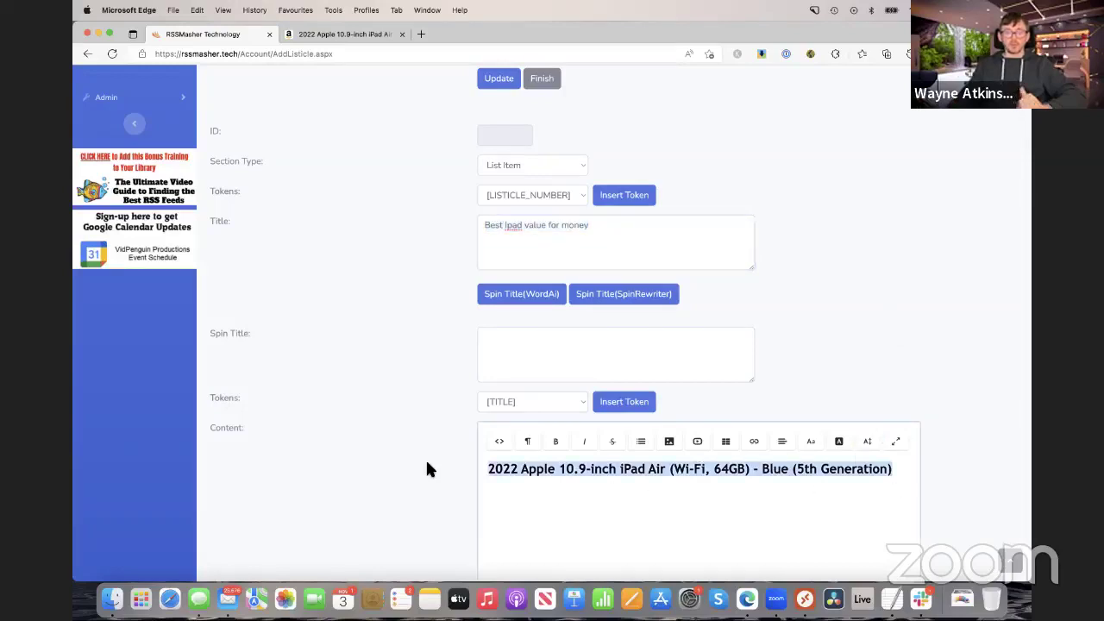
{"action": "key", "text": "BackSpace"}
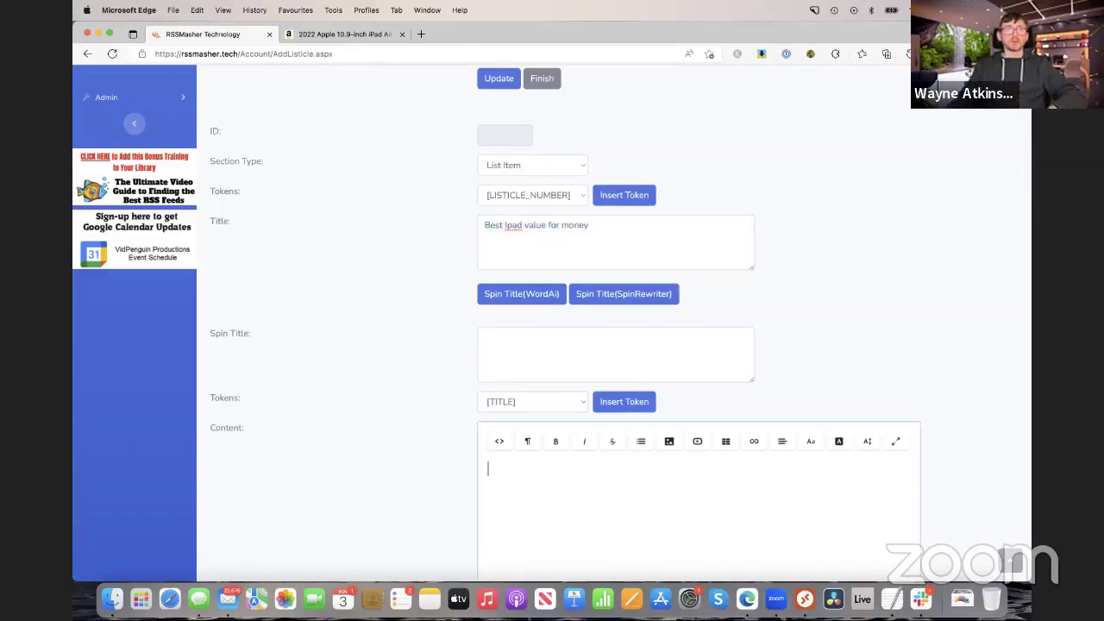
Step: Expand the iPad Air's specification table on its Amazon page and copy all rows from Brand to Model year
{"action": "left_click", "coordinate": [348, 36]}
{"action": "scroll", "coordinate": [618, 287], "scroll_direction": "down", "scroll_amount": 4}
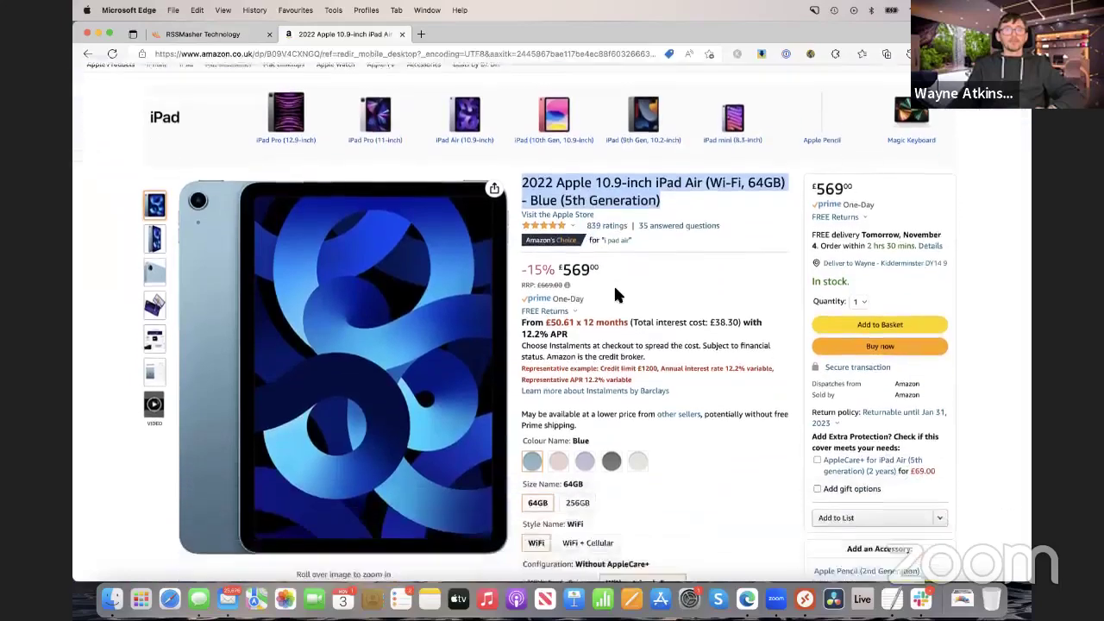
{"action": "scroll", "coordinate": [618, 287], "scroll_direction": "down", "scroll_amount": 4}
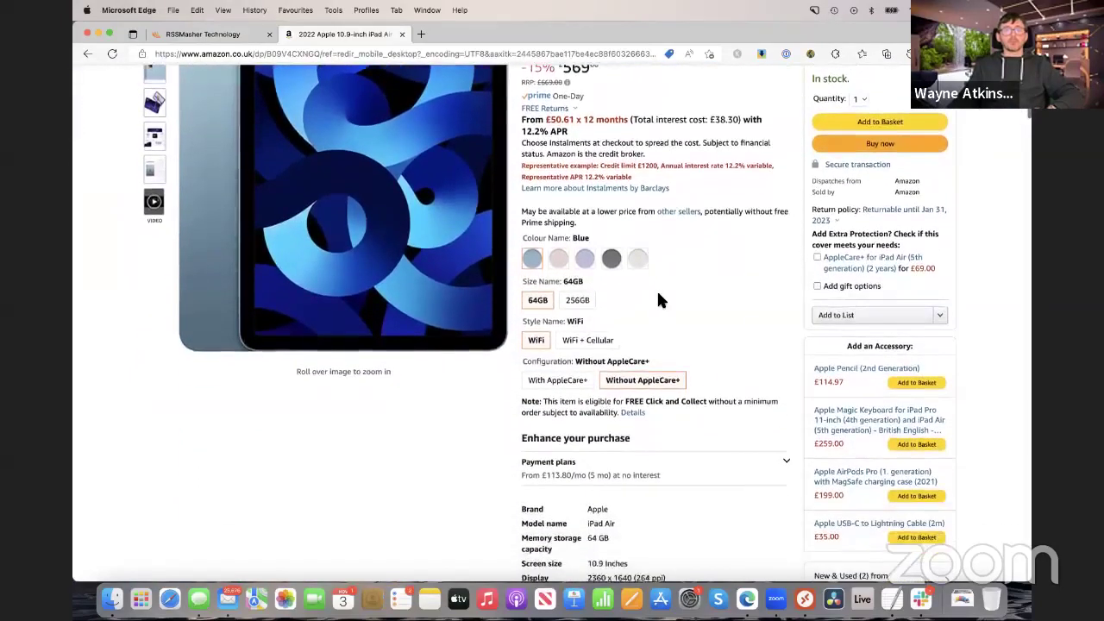
{"action": "scroll", "coordinate": [658, 294], "scroll_direction": "down", "scroll_amount": 4}
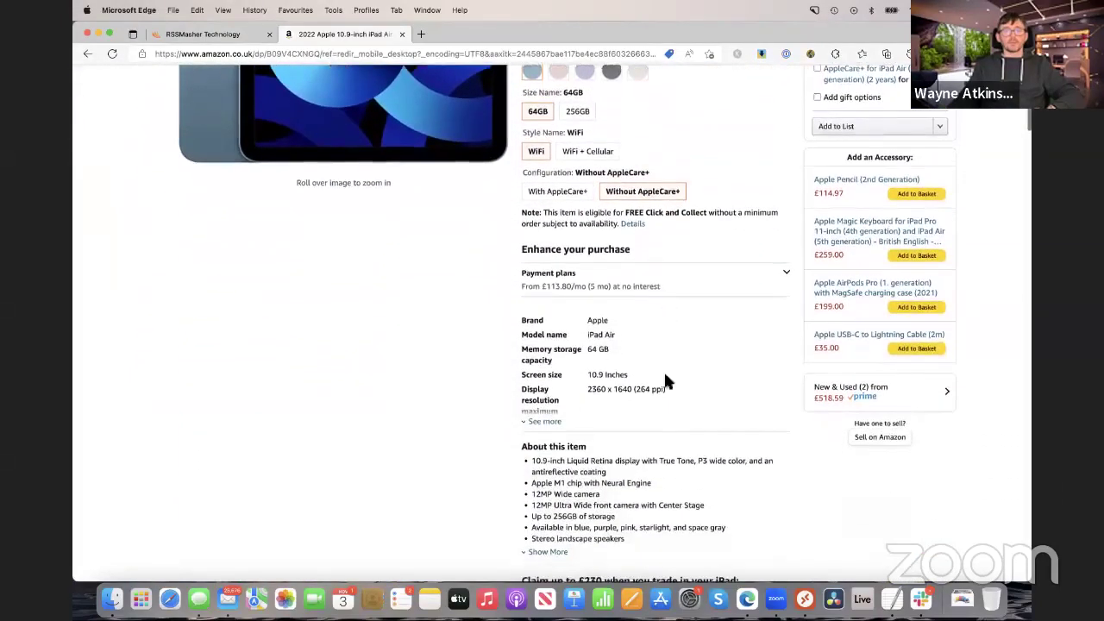
{"action": "left_click", "coordinate": [552, 423]}
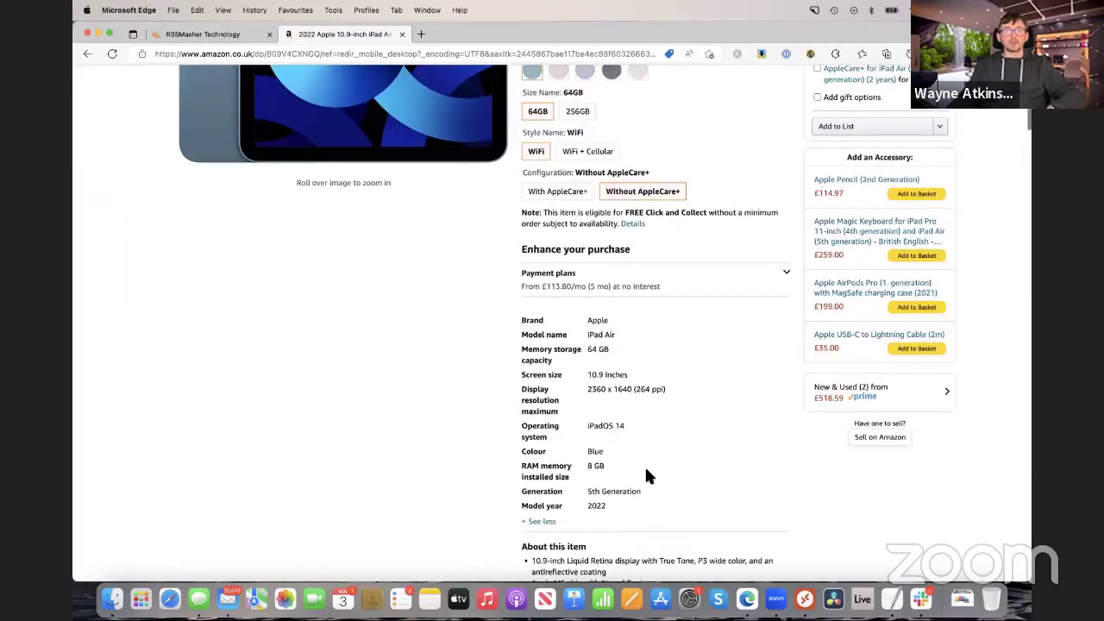
{"action": "left_click_drag", "start_coordinate": [614, 510], "coordinate": [509, 326]}
{"action": "key", "text": "super+c"}
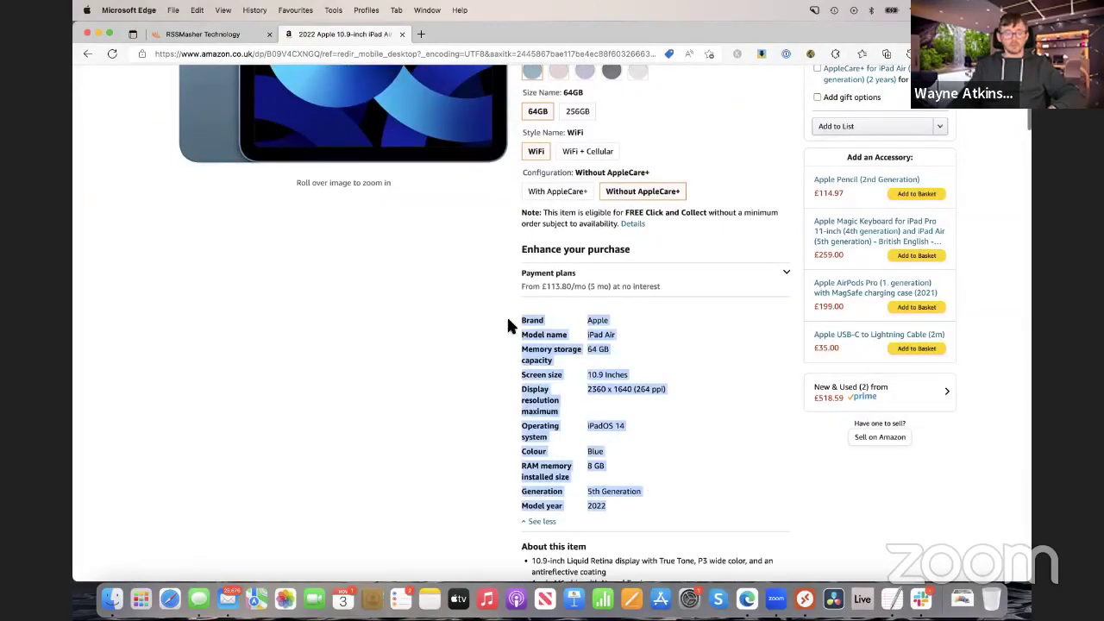
Step: Paste the copied specifications into the open TextEdit document and delete the old notes above them
{"action": "left_click", "coordinate": [892, 600]}
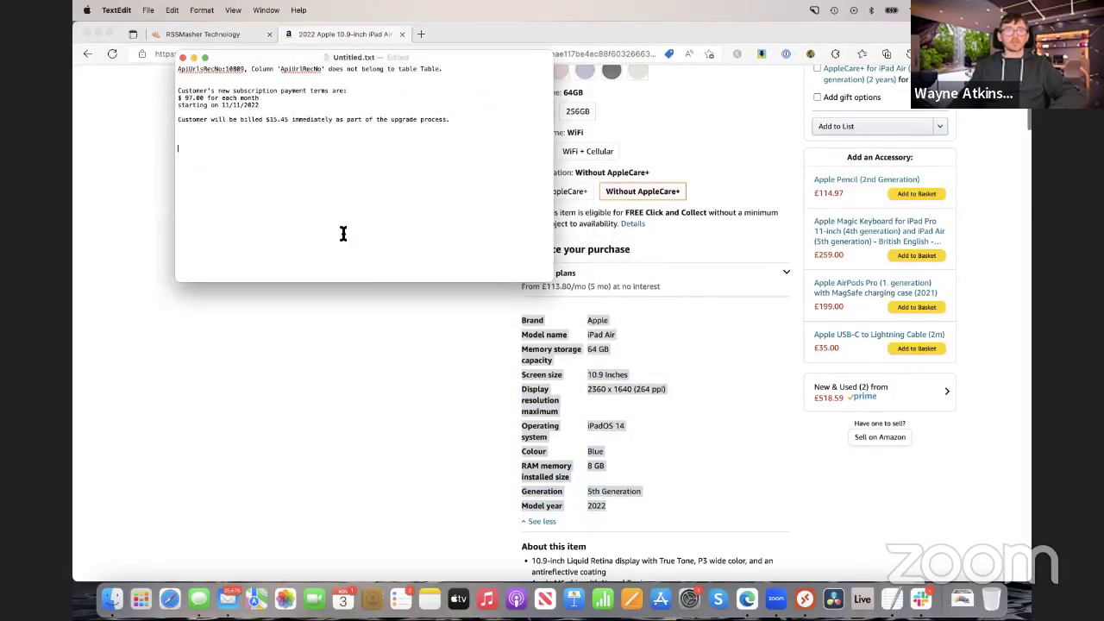
{"action": "key", "text": "super+v"}
{"action": "left_click_drag", "start_coordinate": [450, 121], "coordinate": [106, 45]}
{"action": "key", "text": "BackSpace"}
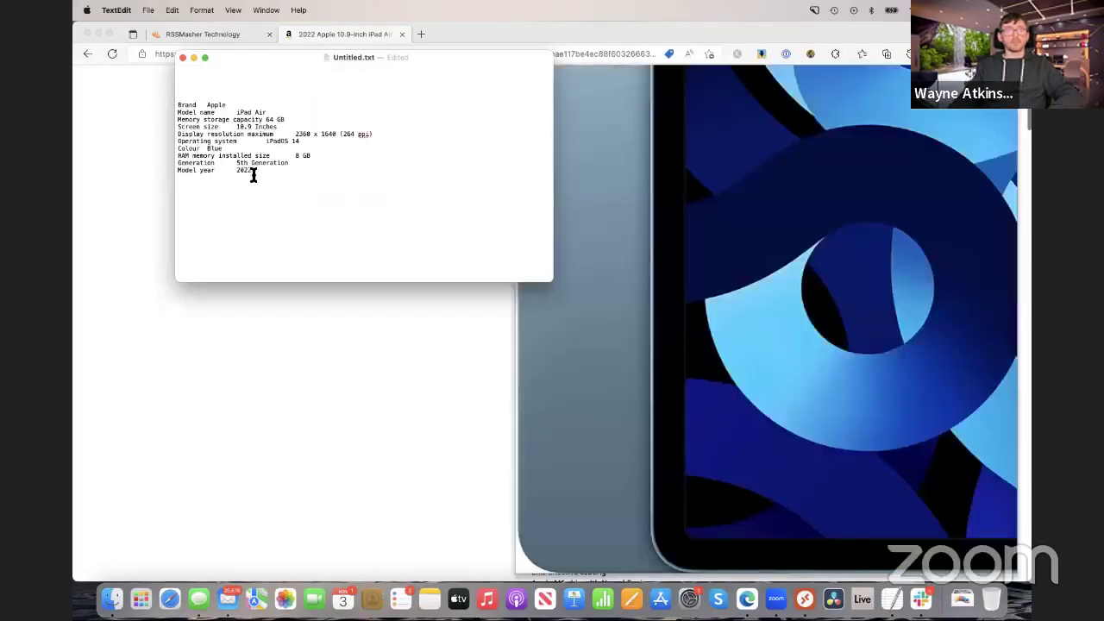
Step: Move the plain-text specifications from the TextEdit document into the list item's content in RSSMasher
{"action": "left_click_drag", "start_coordinate": [252, 171], "coordinate": [167, 102]}
{"action": "key", "text": "super+c"}
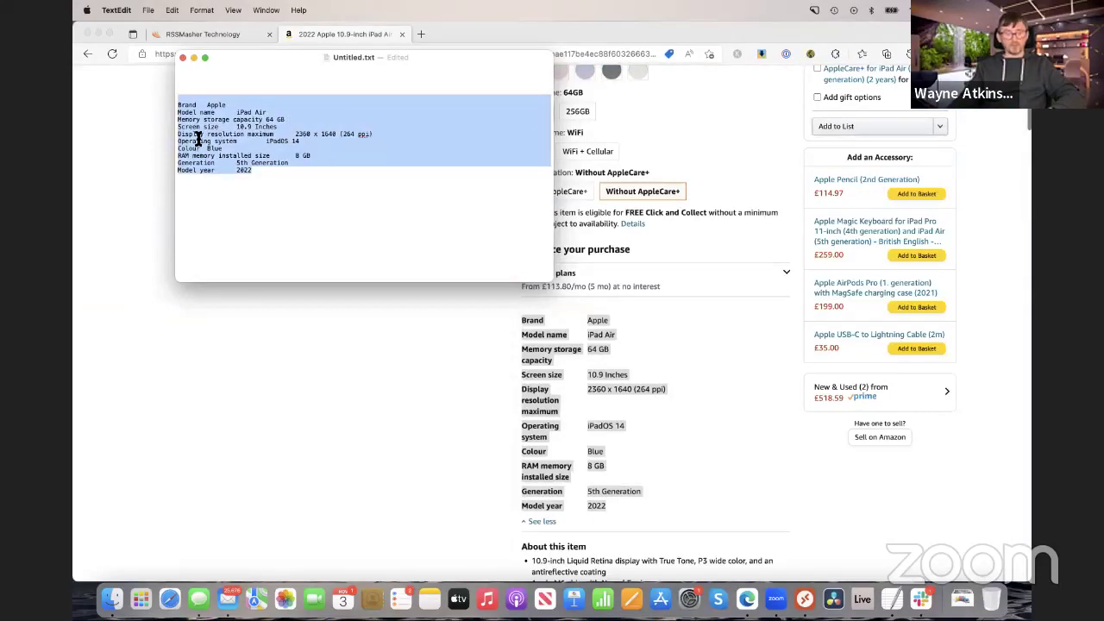
{"action": "key", "text": "BackSpace"}
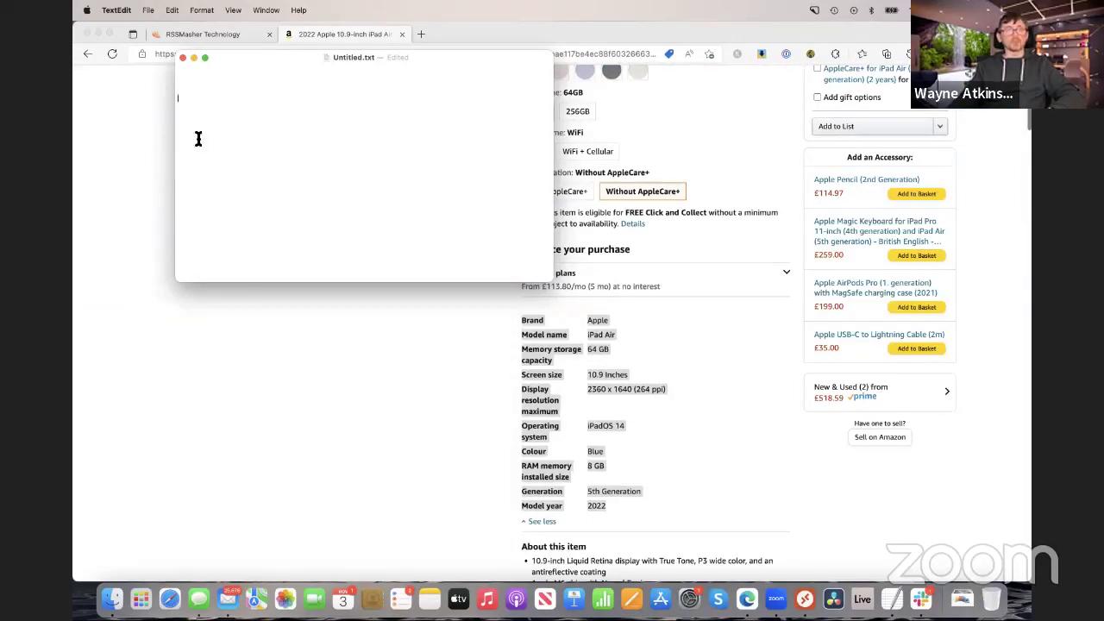
{"action": "left_click", "coordinate": [121, 112]}
{"action": "left_click", "coordinate": [211, 36]}
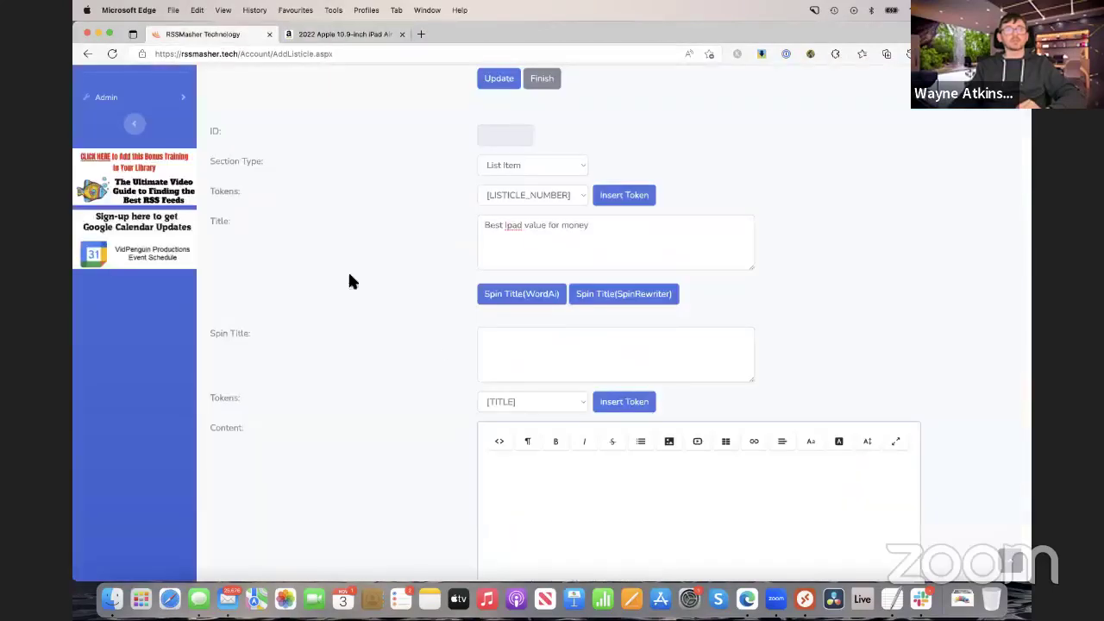
{"action": "scroll", "coordinate": [335, 385], "scroll_direction": "down", "scroll_amount": 3}
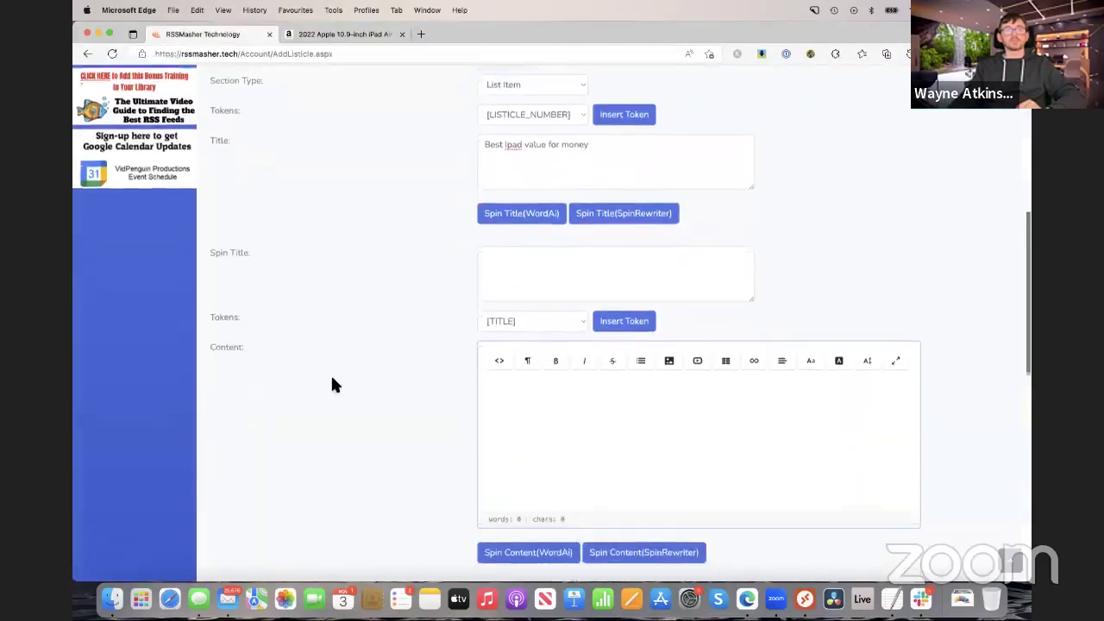
{"action": "left_click", "coordinate": [571, 395]}
{"action": "key", "text": "super+v"}
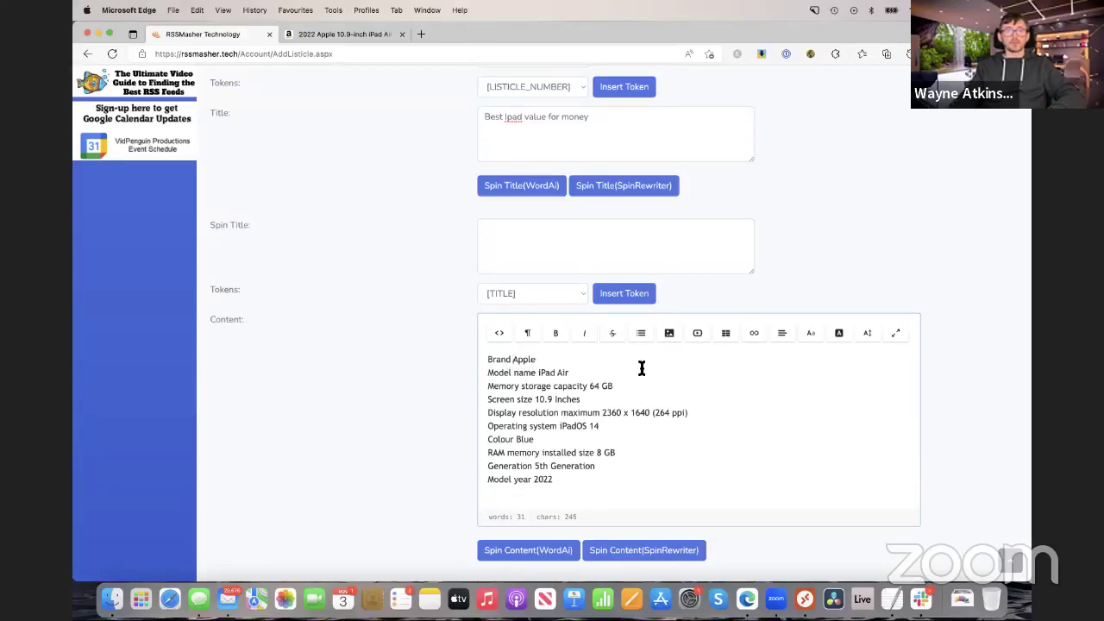
Step: Add a colon directly after "Brand" in the first specification line so it reads "Brand: Apple"
{"action": "type", "text": ":"}
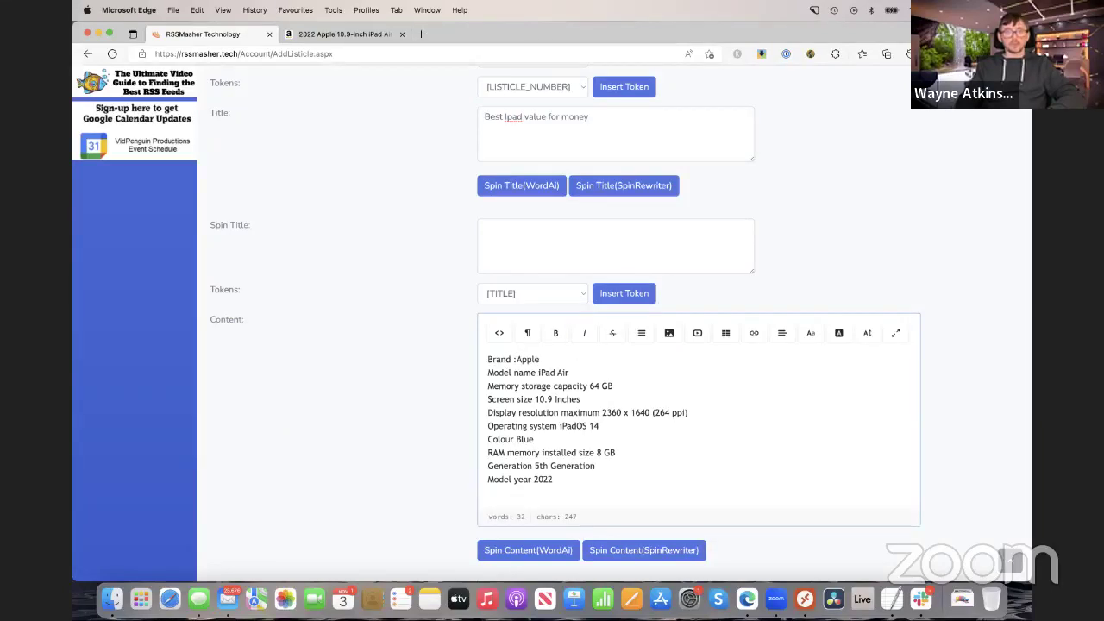
{"action": "key", "text": "BackSpace"}
{"action": "key", "text": "BackSpace"}
{"action": "type", "text": ":"}
Step: Format all the specification lines as a bulleted list and insert an empty unbulleted line above it
{"action": "left_click_drag", "start_coordinate": [556, 483], "coordinate": [431, 369]}
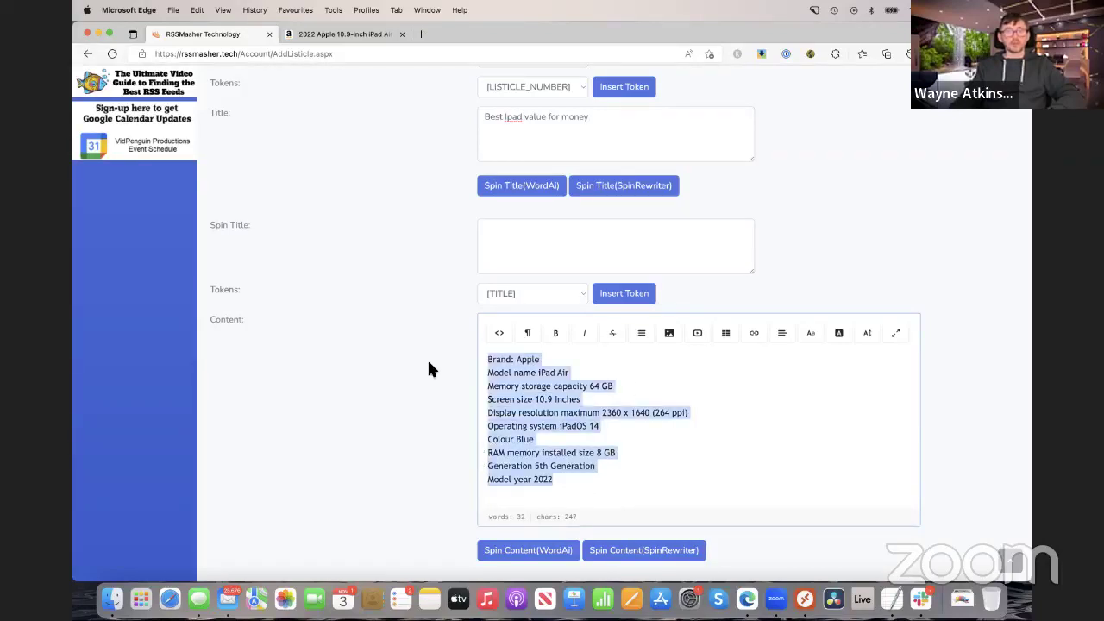
{"action": "left_click", "coordinate": [642, 342]}
{"action": "left_click", "coordinate": [660, 356]}
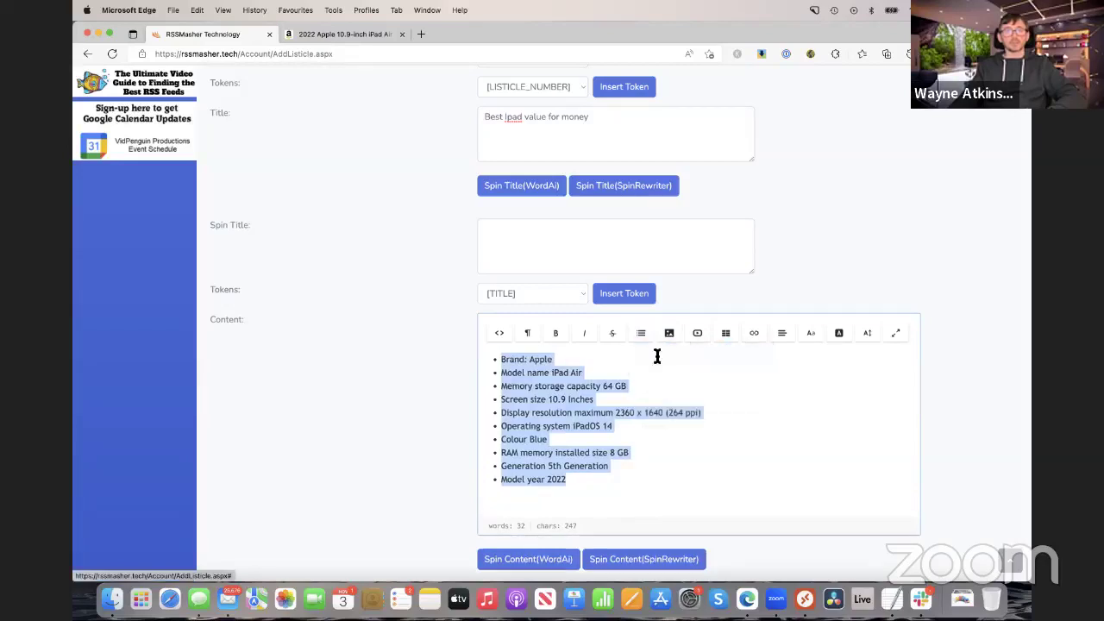
{"action": "left_click", "coordinate": [745, 383]}
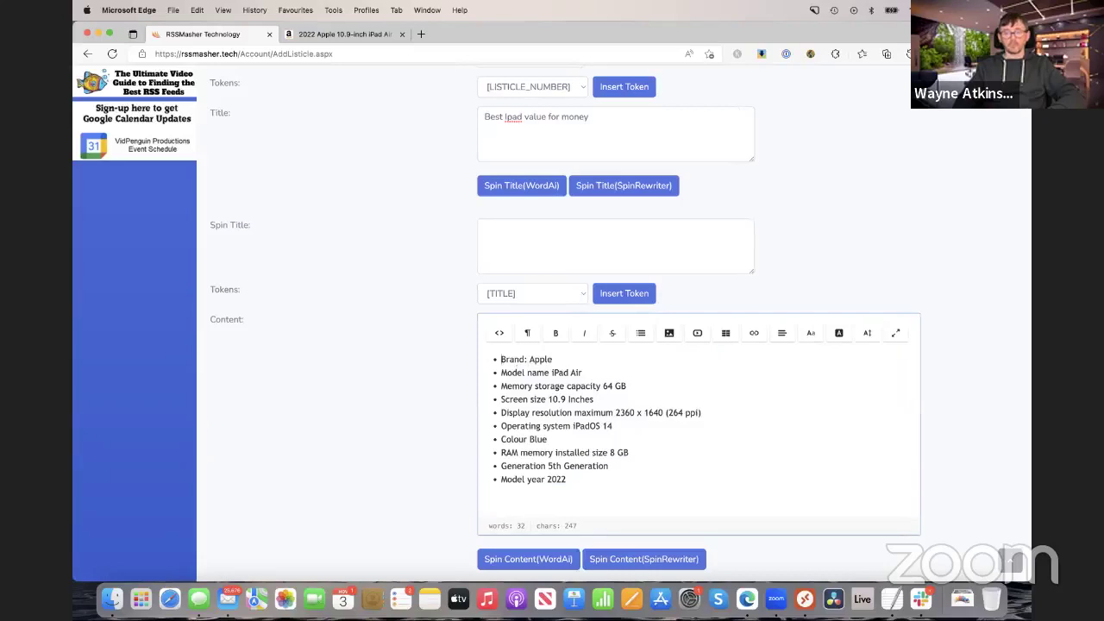
{"action": "key", "text": "Return"}
{"action": "key", "text": "Return"}
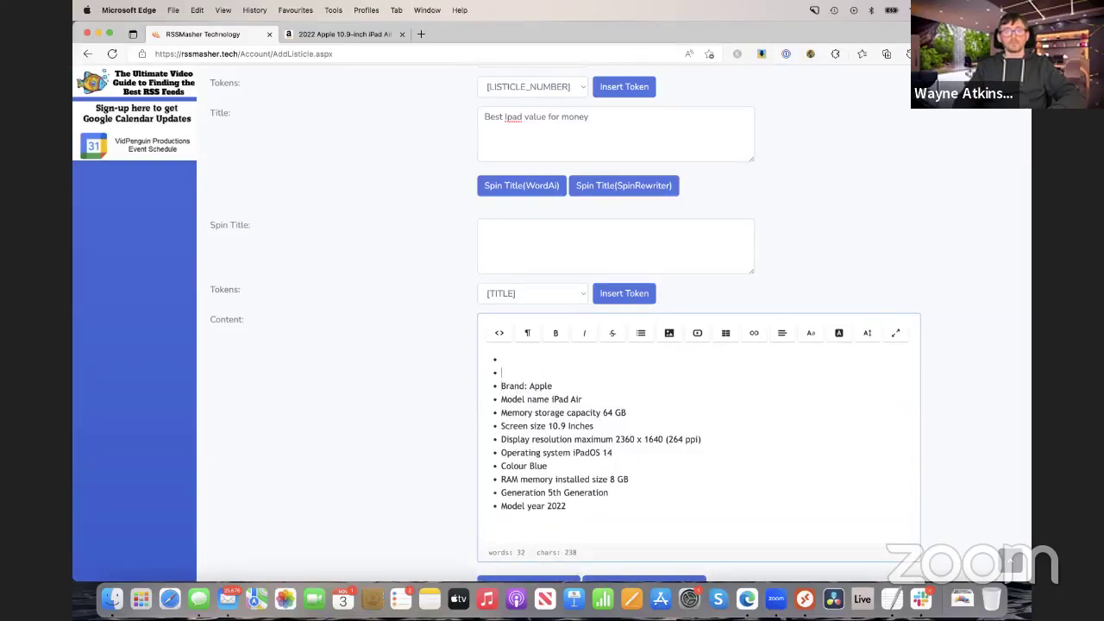
{"action": "key", "text": "BackSpace"}
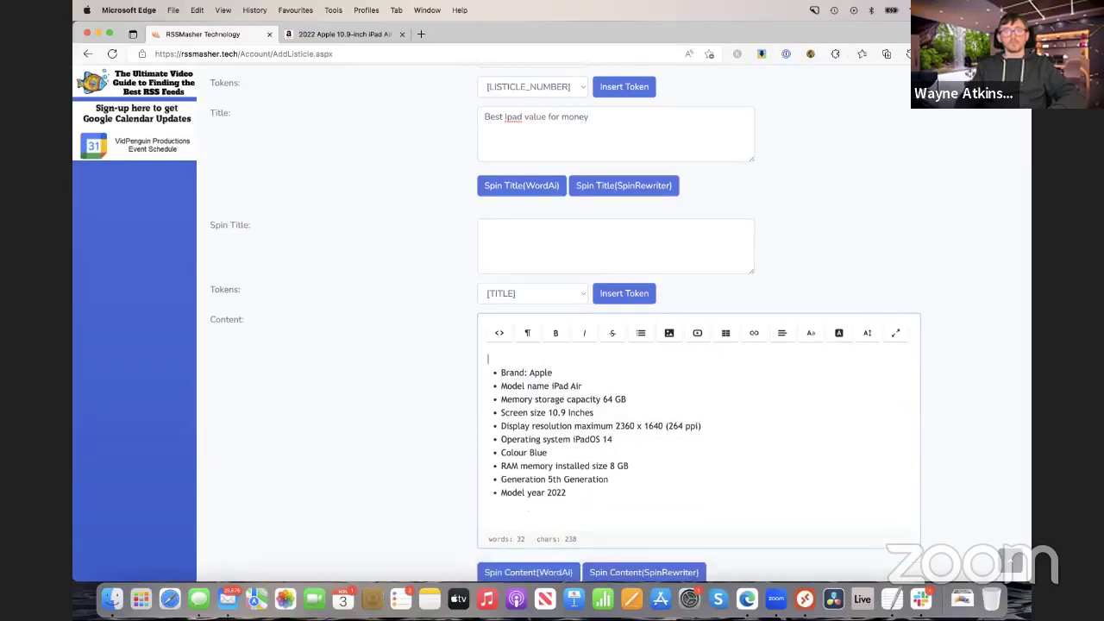
Step: Copy "2022 Apple 10.9-inch iPad Air" from the Amazon product title and paste it above the bulleted list in the content
{"action": "left_click", "coordinate": [315, 35]}
{"action": "scroll", "coordinate": [565, 245], "scroll_direction": "up", "scroll_amount": 5}
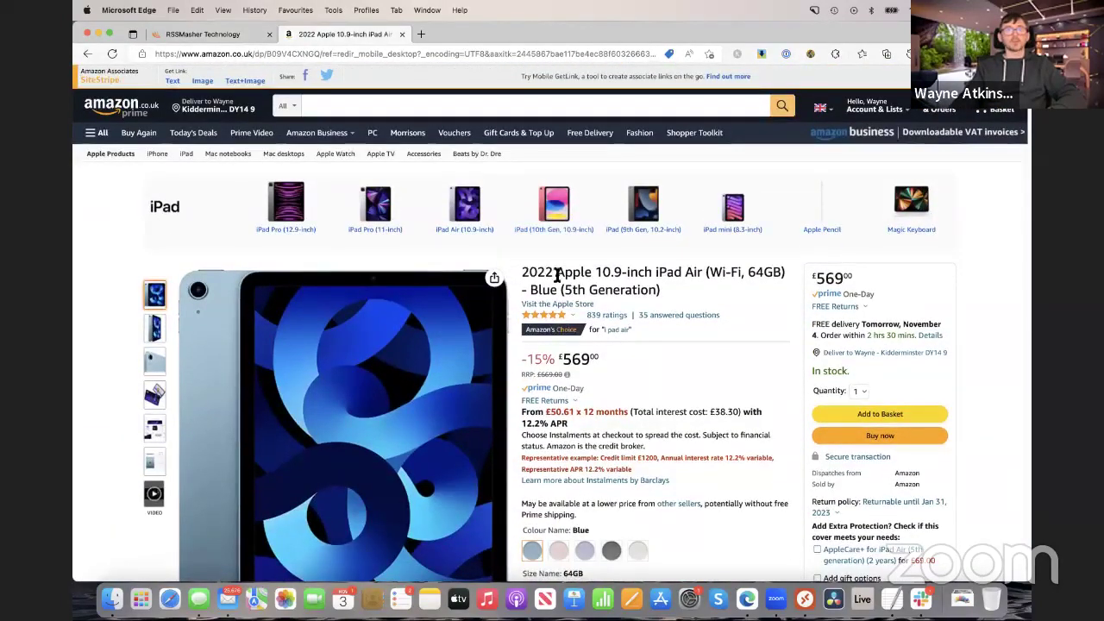
{"action": "left_click_drag", "start_coordinate": [520, 272], "coordinate": [705, 272]}
{"action": "key", "text": "cmd+c"}
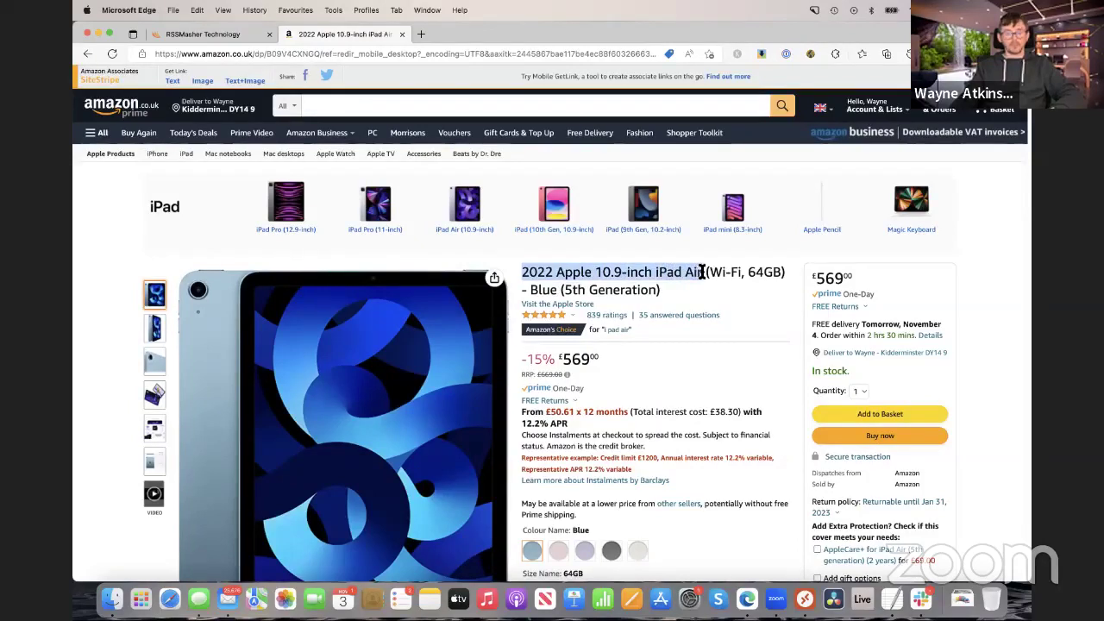
{"action": "left_click", "coordinate": [201, 34]}
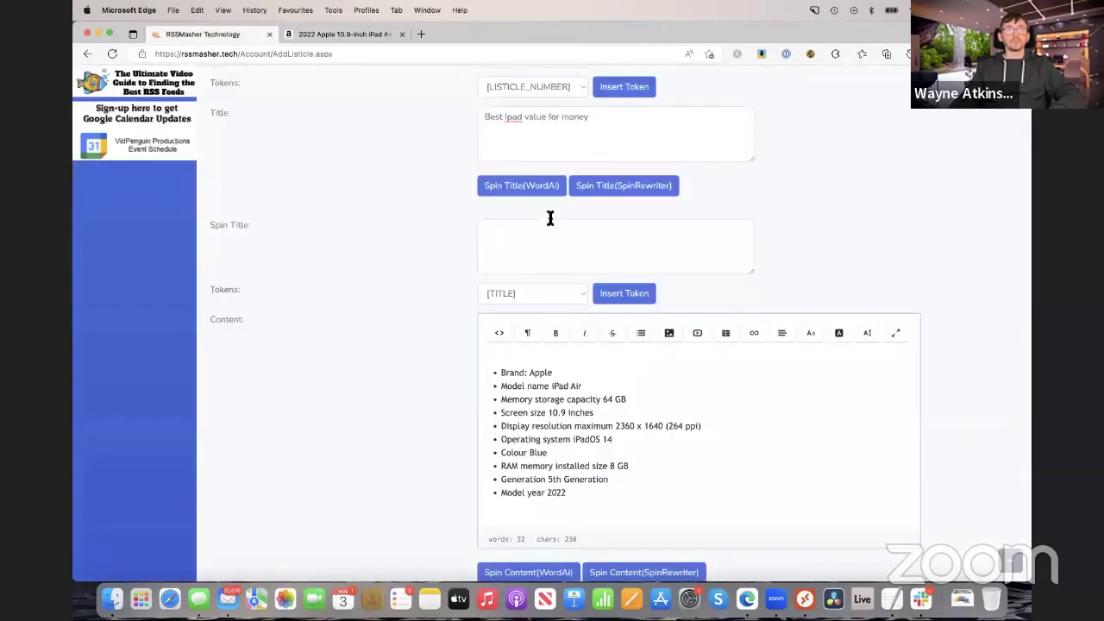
{"action": "left_click", "coordinate": [522, 355]}
{"action": "key", "text": "cmd+v"}
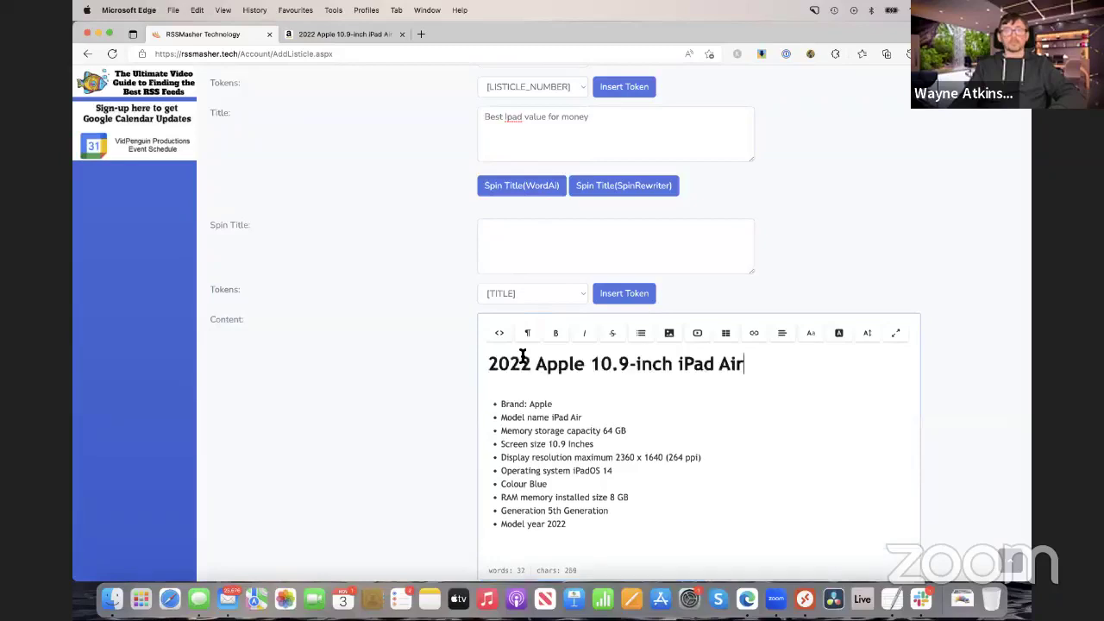
Step: Make the product name above the bulleted list bold and format it as Heading 3
{"action": "left_click_drag", "start_coordinate": [745, 363], "coordinate": [463, 363]}
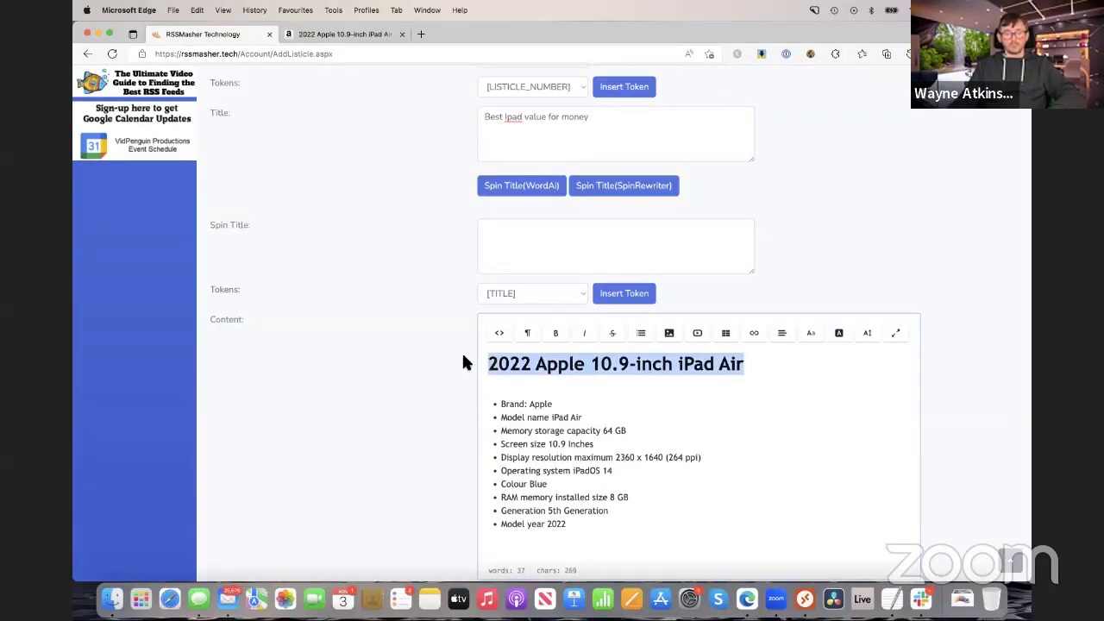
{"action": "key", "text": "super+b"}
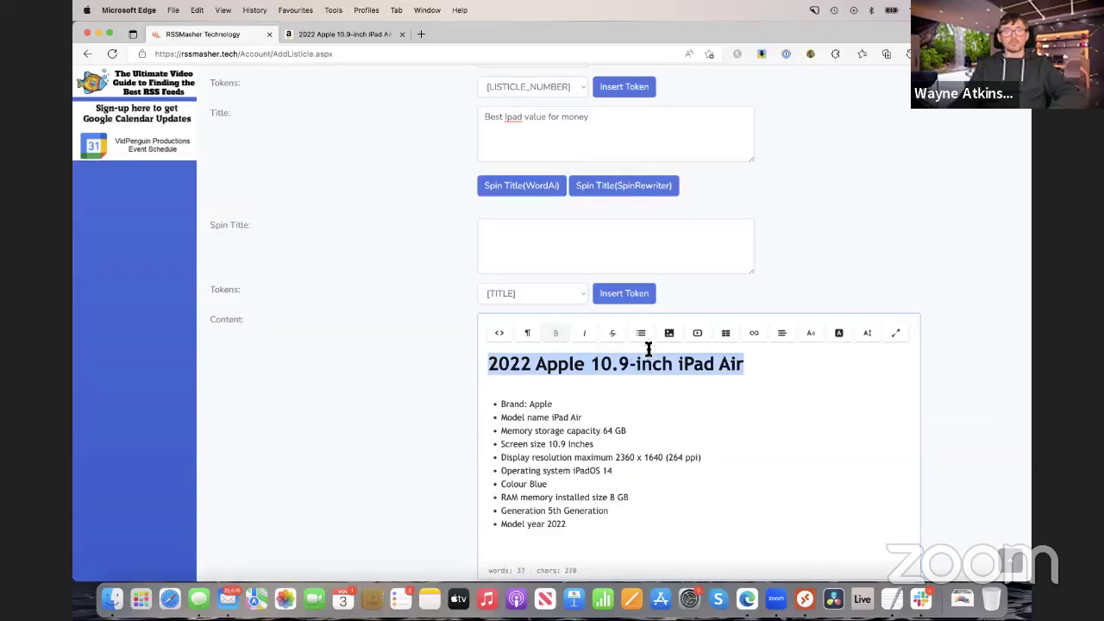
{"action": "left_click", "coordinate": [530, 335]}
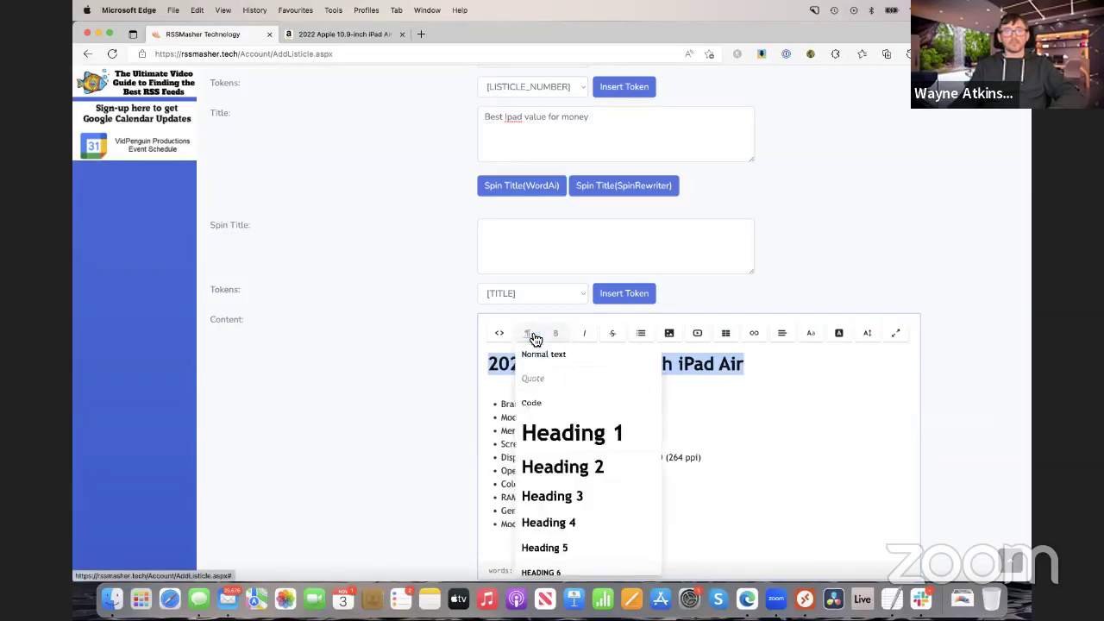
{"action": "left_click", "coordinate": [561, 496]}
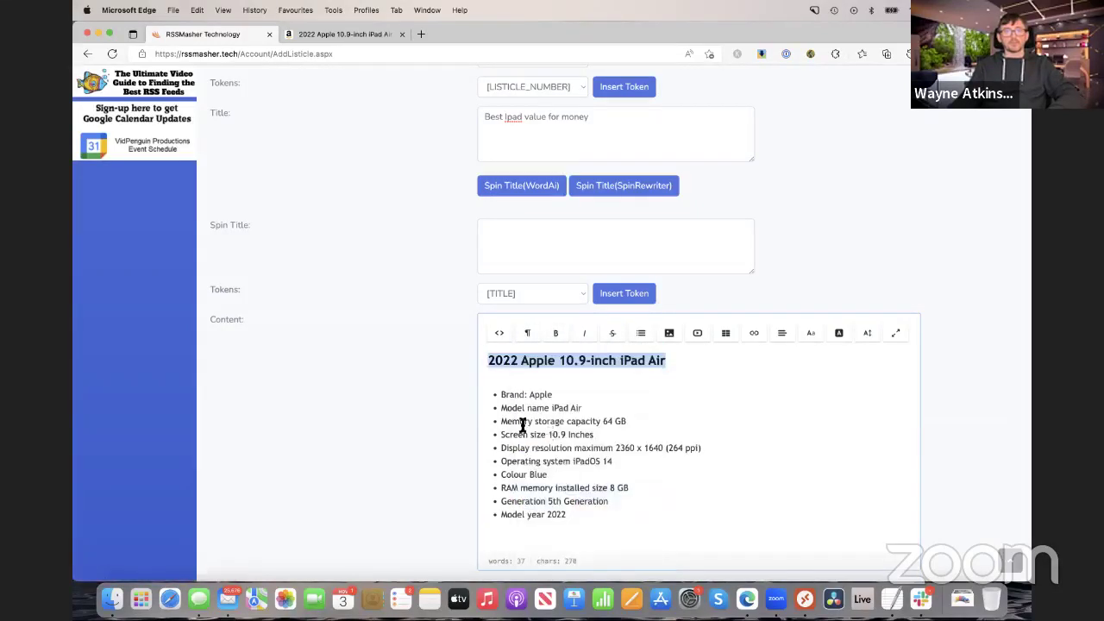
{"action": "left_click", "coordinate": [596, 521]}
Step: Generate the Amazon SiteStripe short text link for the iPad Air page and paste it into the list item's Link field
{"action": "scroll", "coordinate": [380, 444], "scroll_direction": "down", "scroll_amount": 4}
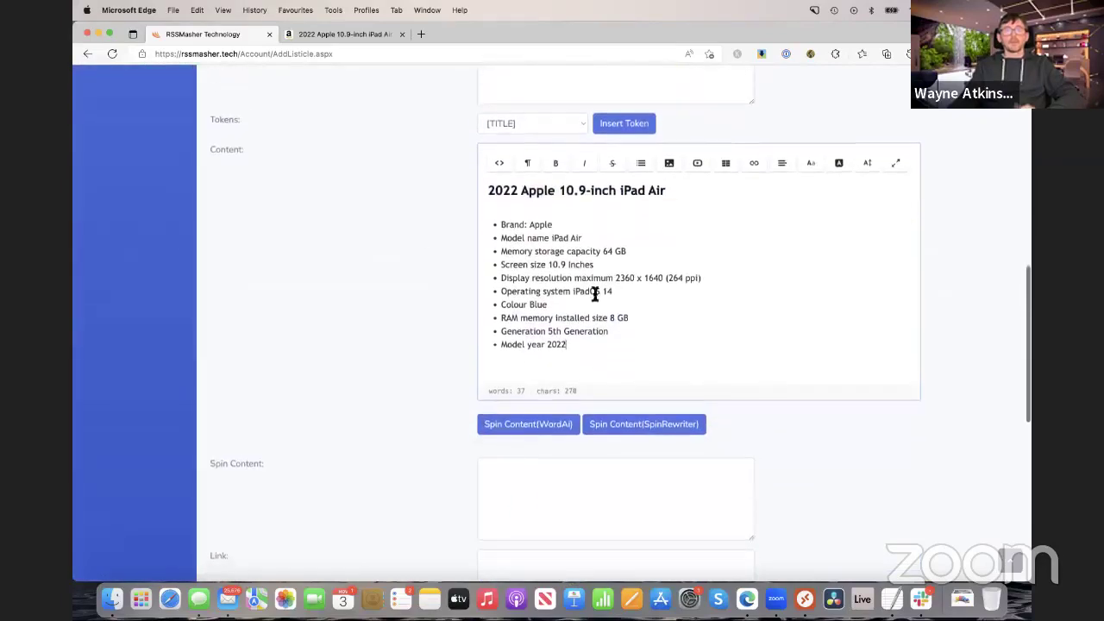
{"action": "scroll", "coordinate": [333, 288], "scroll_direction": "down", "scroll_amount": 2}
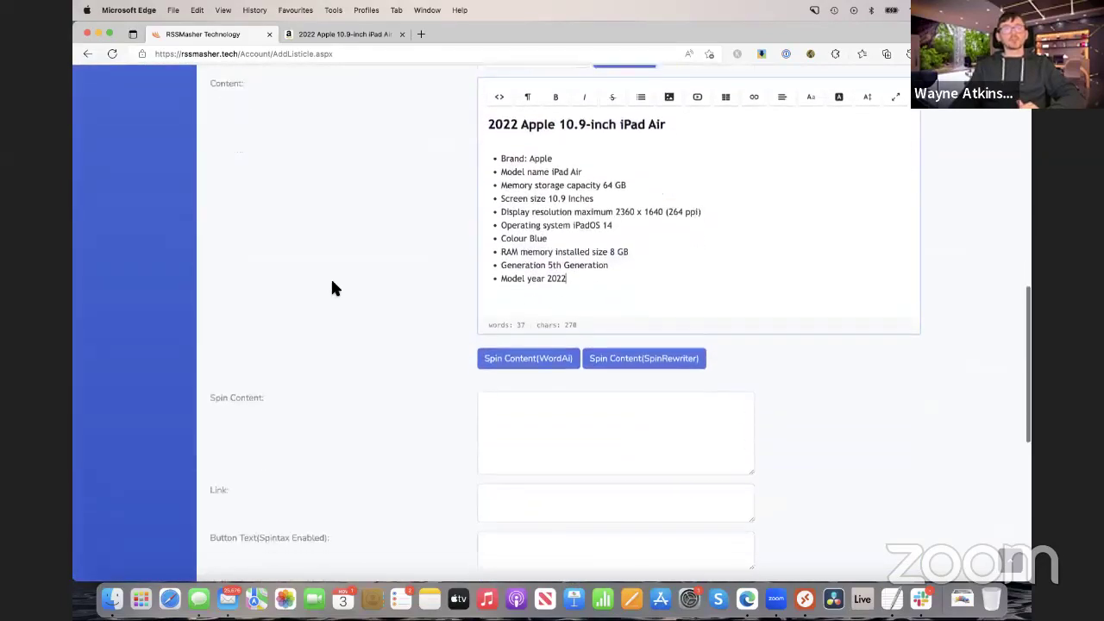
{"action": "scroll", "coordinate": [334, 288], "scroll_direction": "down", "scroll_amount": 5}
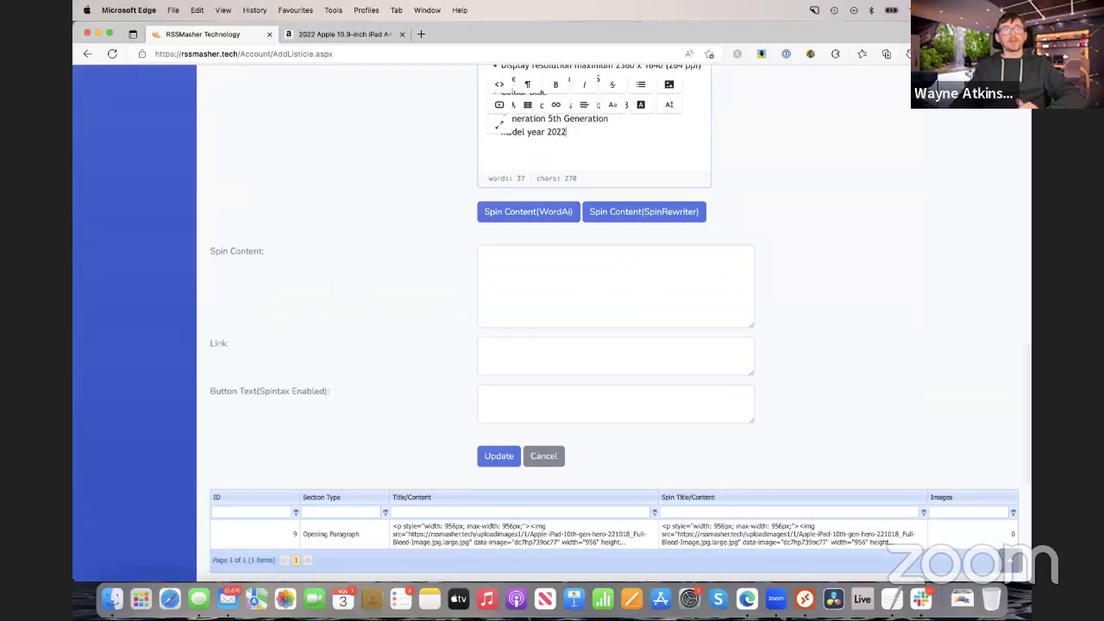
{"action": "left_click", "coordinate": [341, 34]}
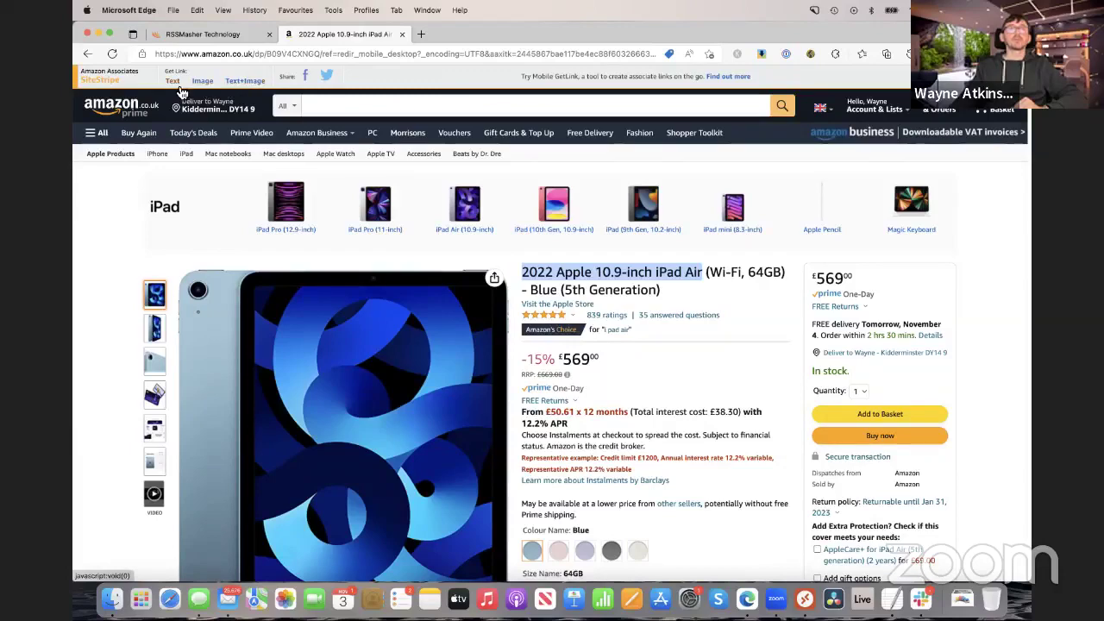
{"action": "left_click", "coordinate": [174, 83]}
{"action": "key", "text": "super+c"}
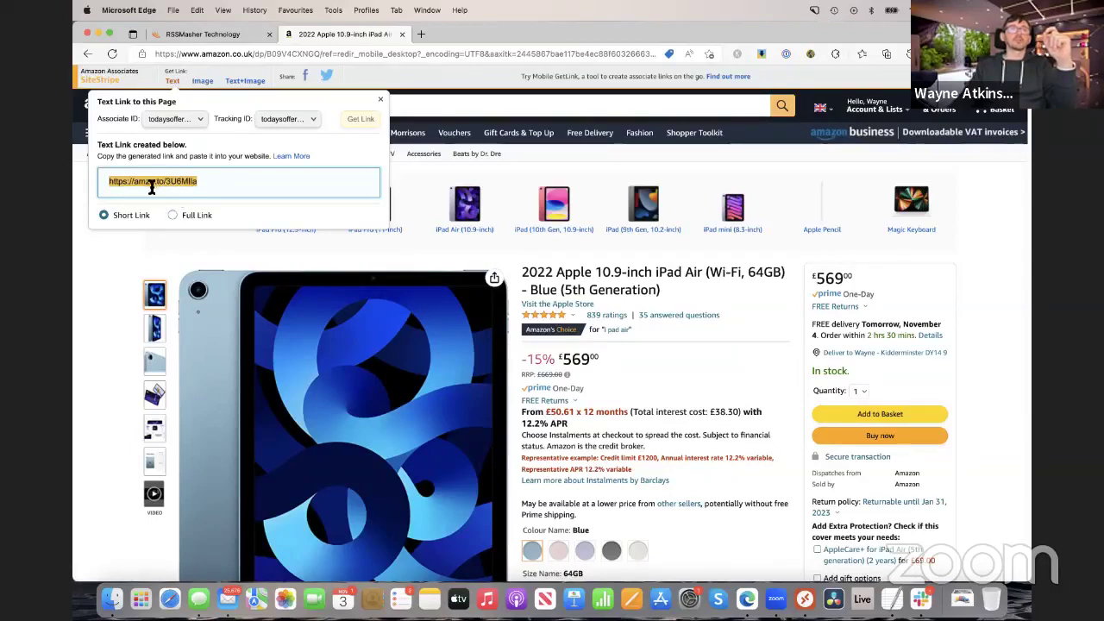
{"action": "left_click", "coordinate": [252, 35]}
{"action": "left_click", "coordinate": [518, 358]}
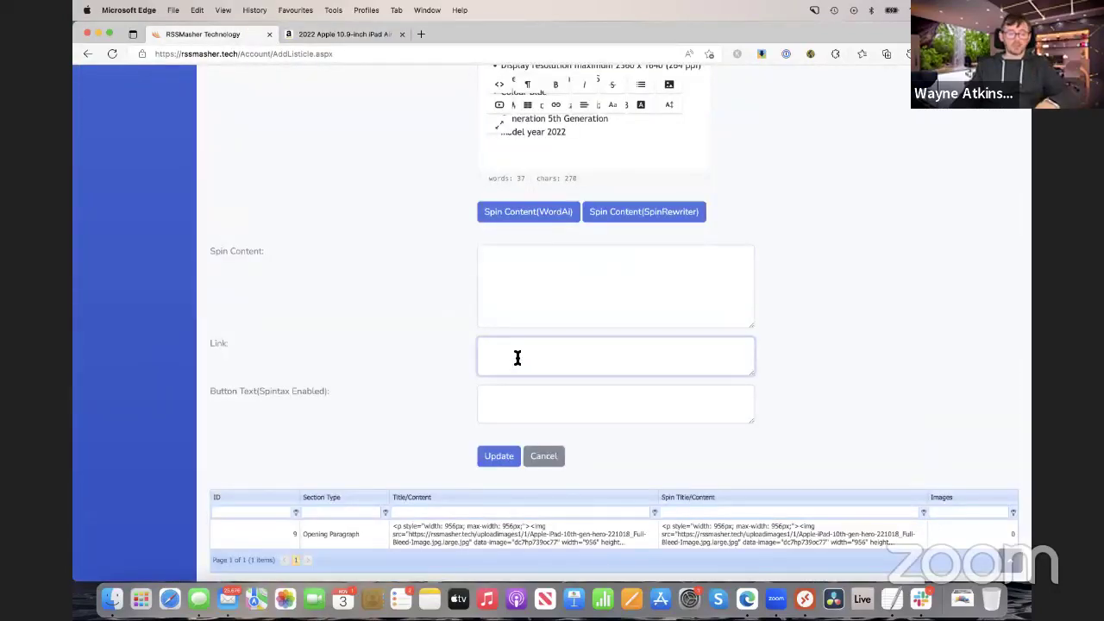
{"action": "key", "text": "super+v"}
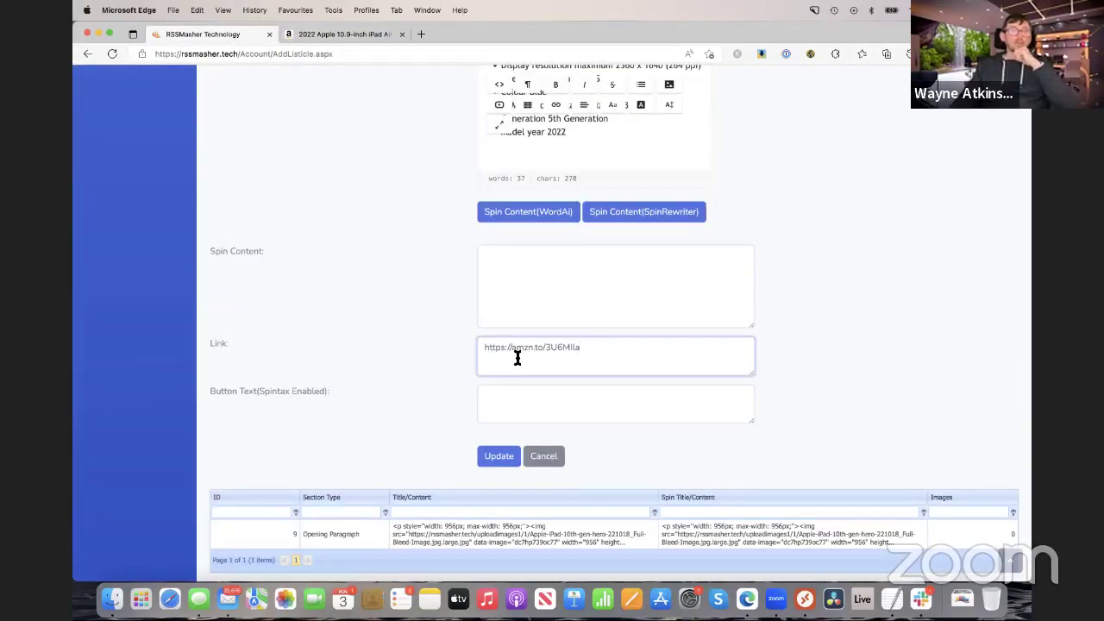
Step: Set the button text to "{Learn More|Purchase this now from Amazon|Read the Great Reviews}" and save the list item
{"action": "left_click", "coordinate": [522, 403]}
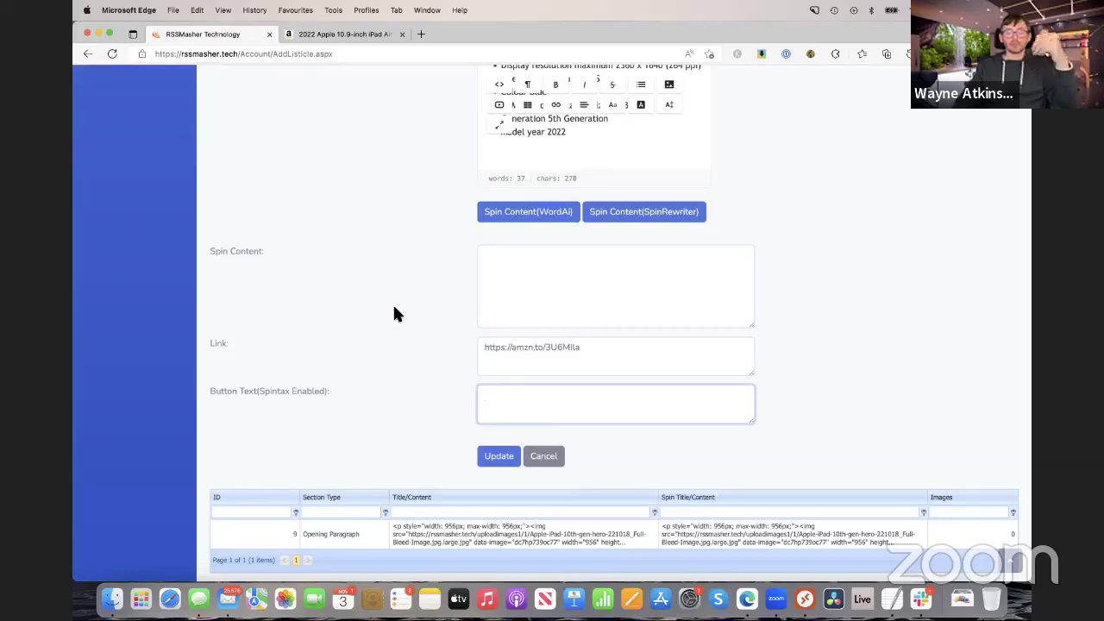
{"action": "type", "text": "{"}
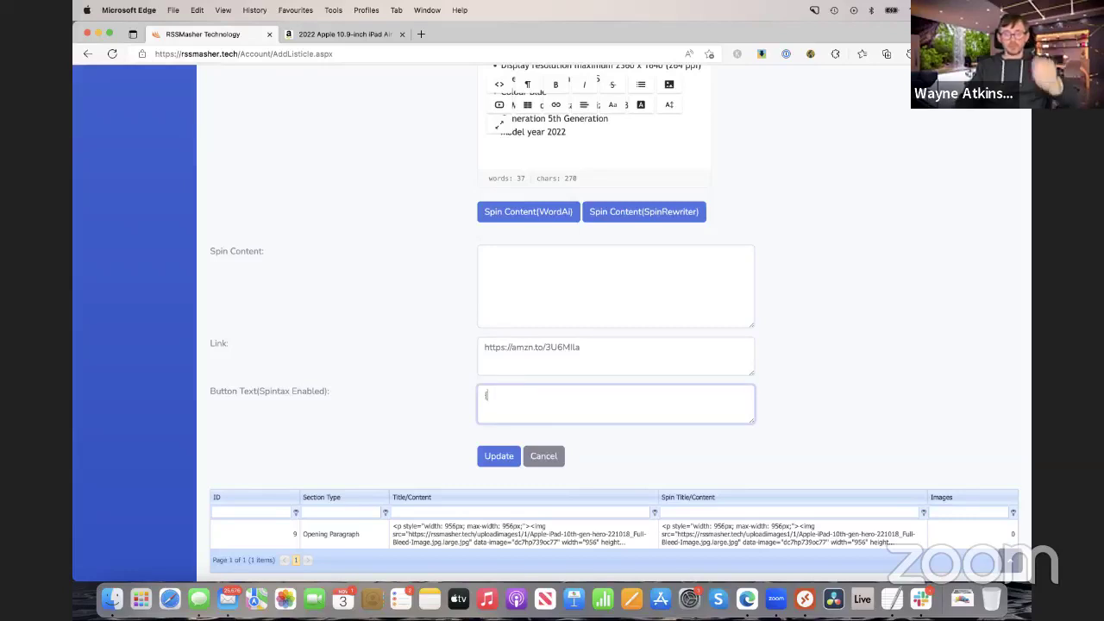
{"action": "type", "text": "Learn "}
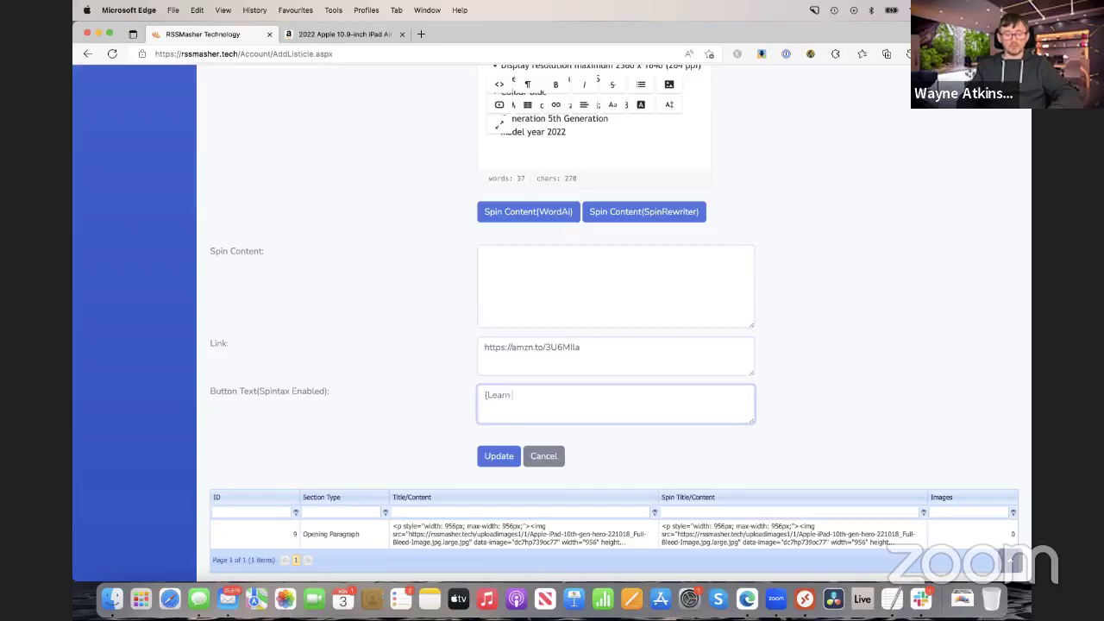
{"action": "type", "text": "More|"}
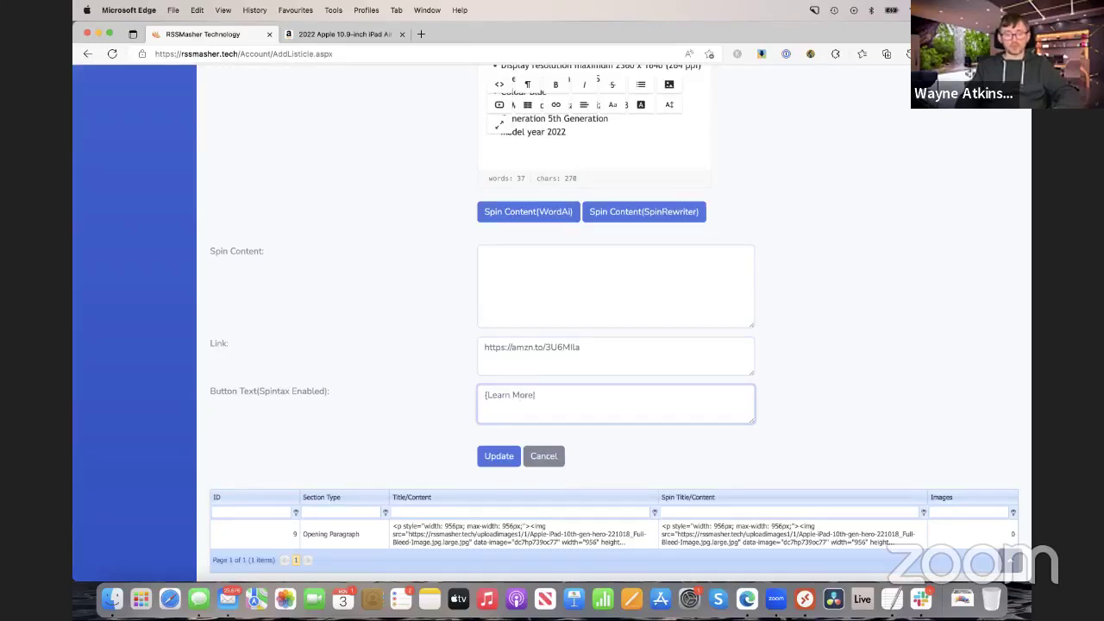
{"action": "type", "text": "Purchase this no"}
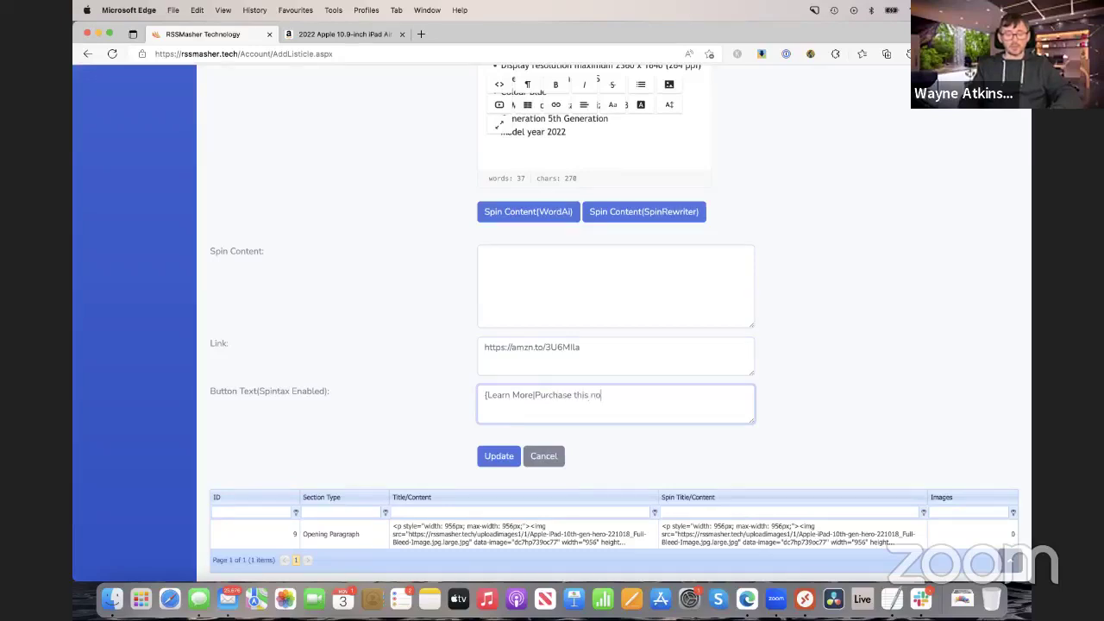
{"action": "type", "text": "w from Amazon|Read the Gre"}
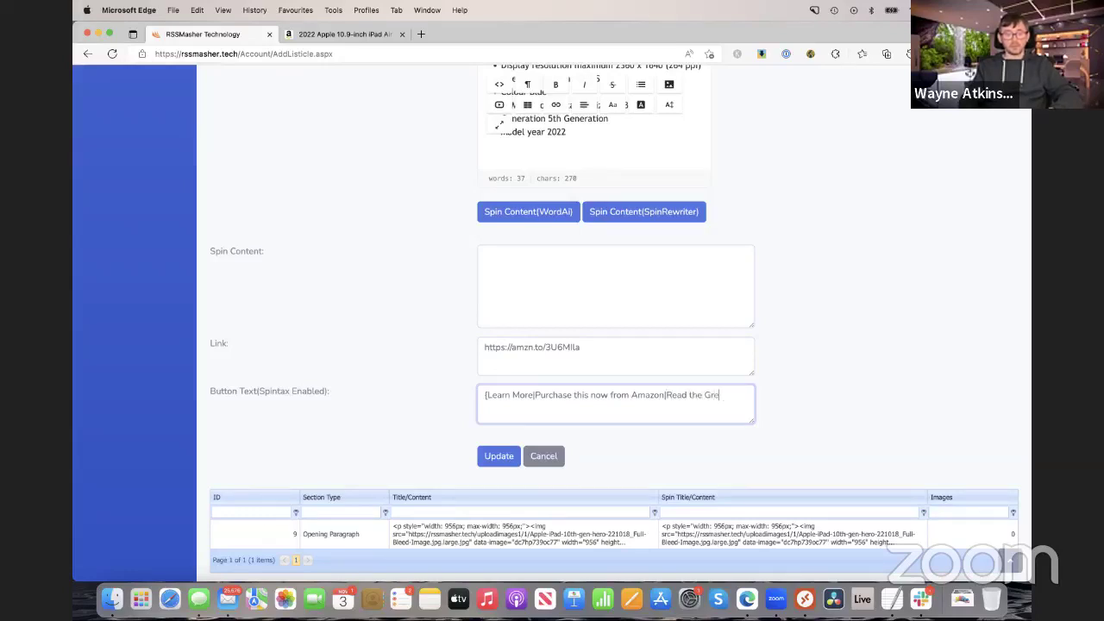
{"action": "type", "text": "at Reviews"}
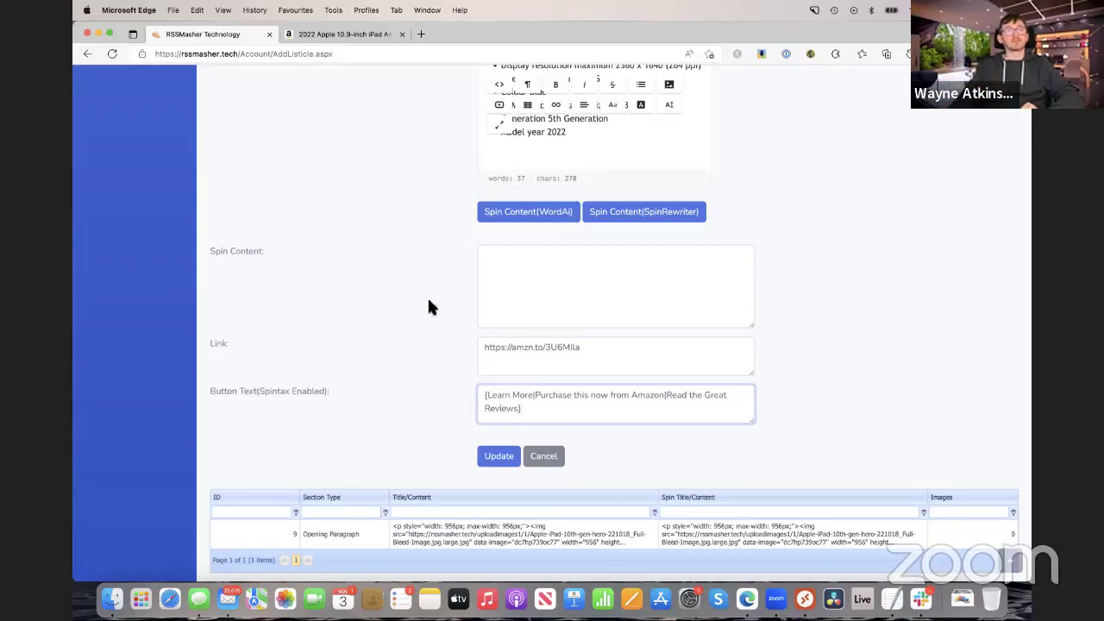
{"action": "scroll", "coordinate": [488, 371], "scroll_direction": "down", "scroll_amount": 1}
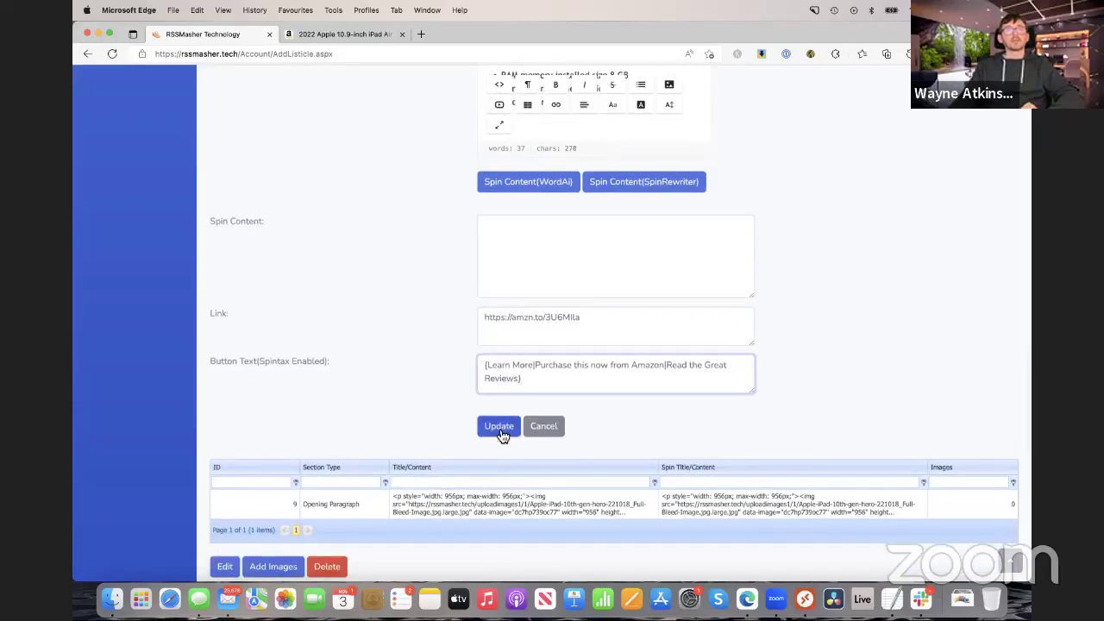
{"action": "left_click", "coordinate": [499, 429]}
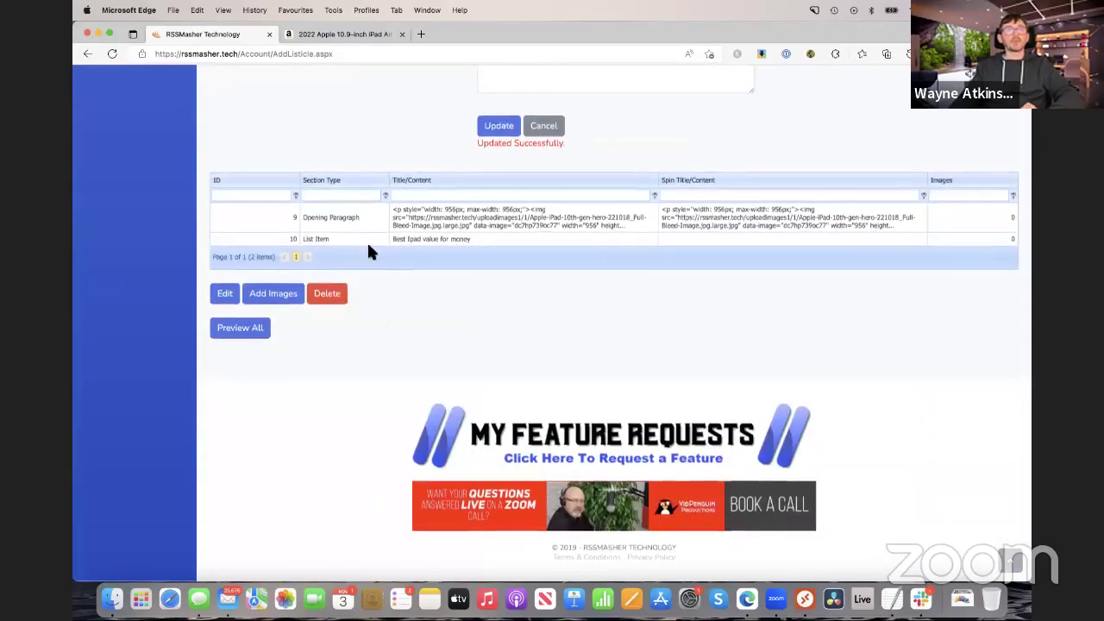
Step: Select the "Best Ipad value for money" list item in the table of listicle sections
{"action": "left_click", "coordinate": [333, 240]}
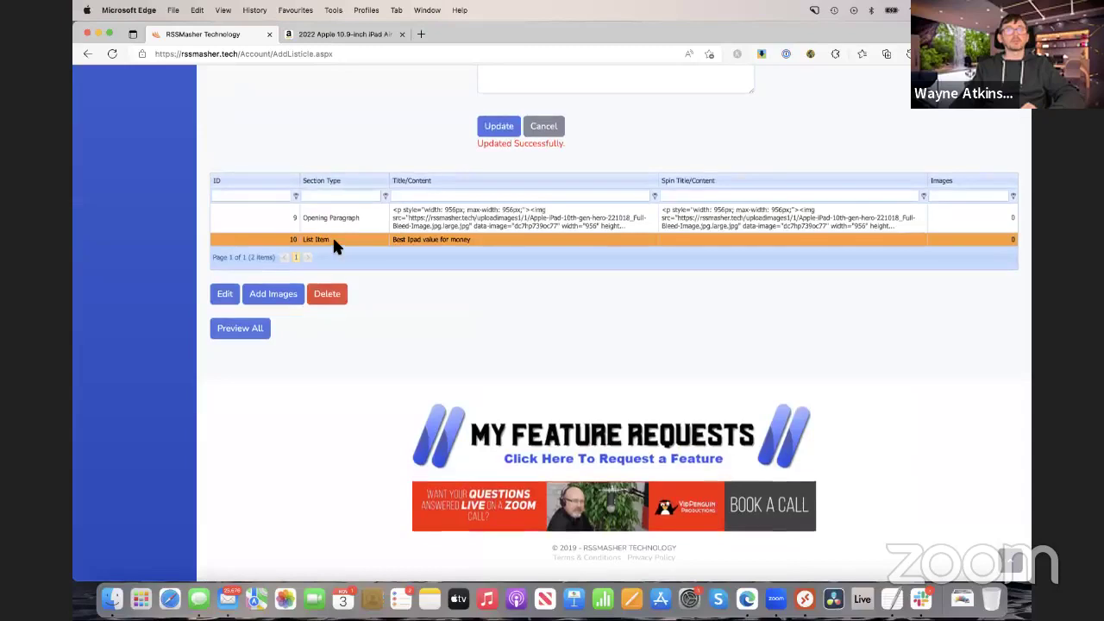
{"action": "scroll", "coordinate": [403, 289], "scroll_direction": "up", "scroll_amount": 3}
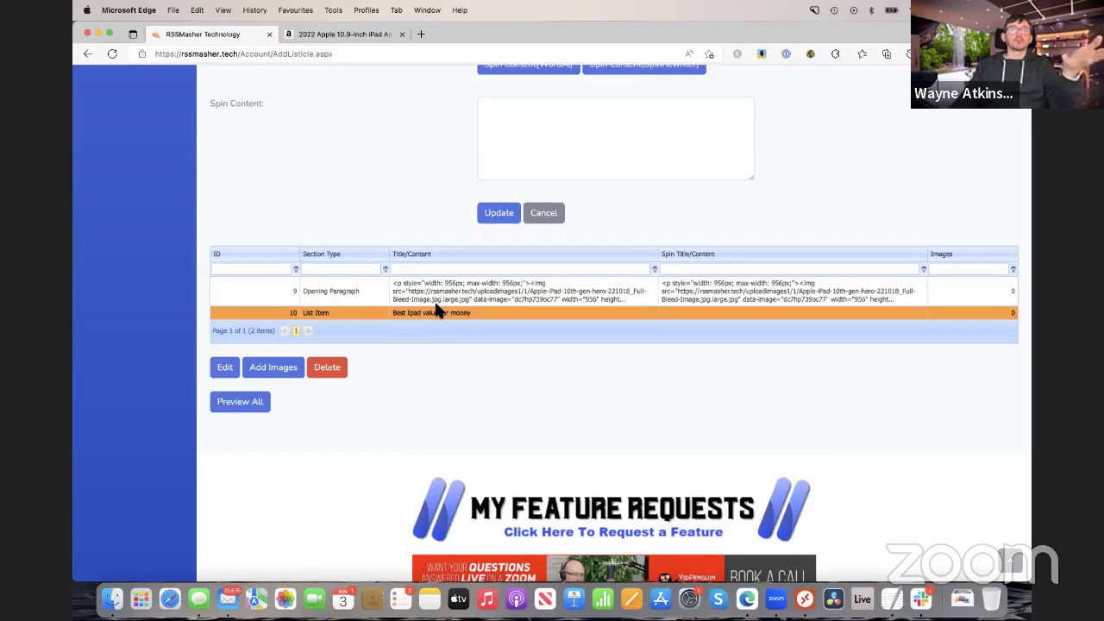
{"action": "scroll", "coordinate": [437, 311], "scroll_direction": "up", "scroll_amount": 8}
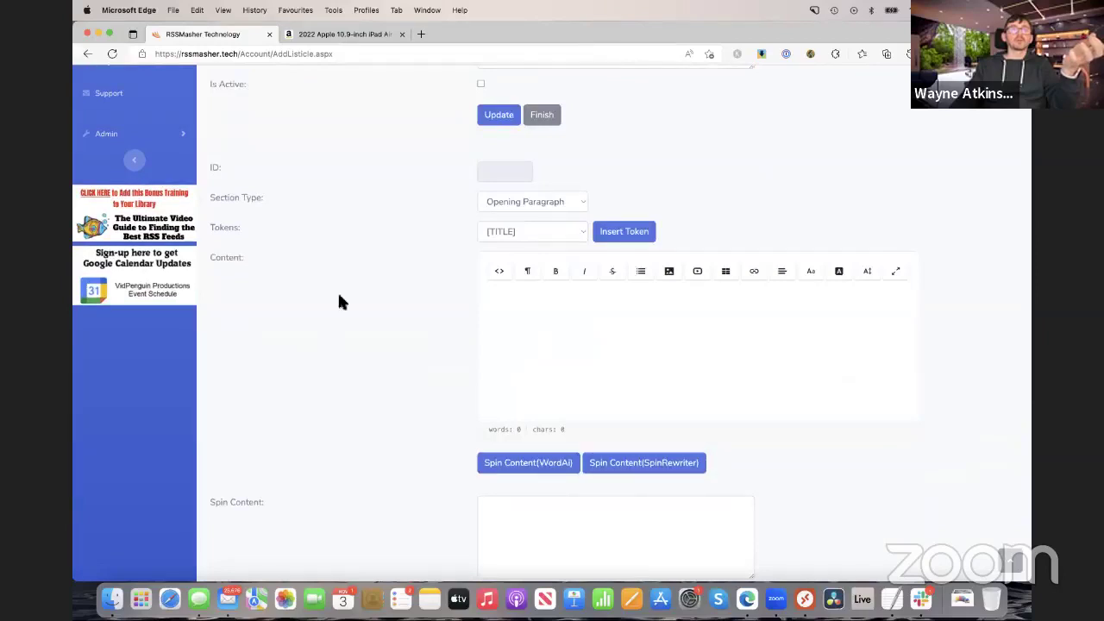
{"action": "scroll", "coordinate": [349, 255], "scroll_direction": "down", "scroll_amount": 8}
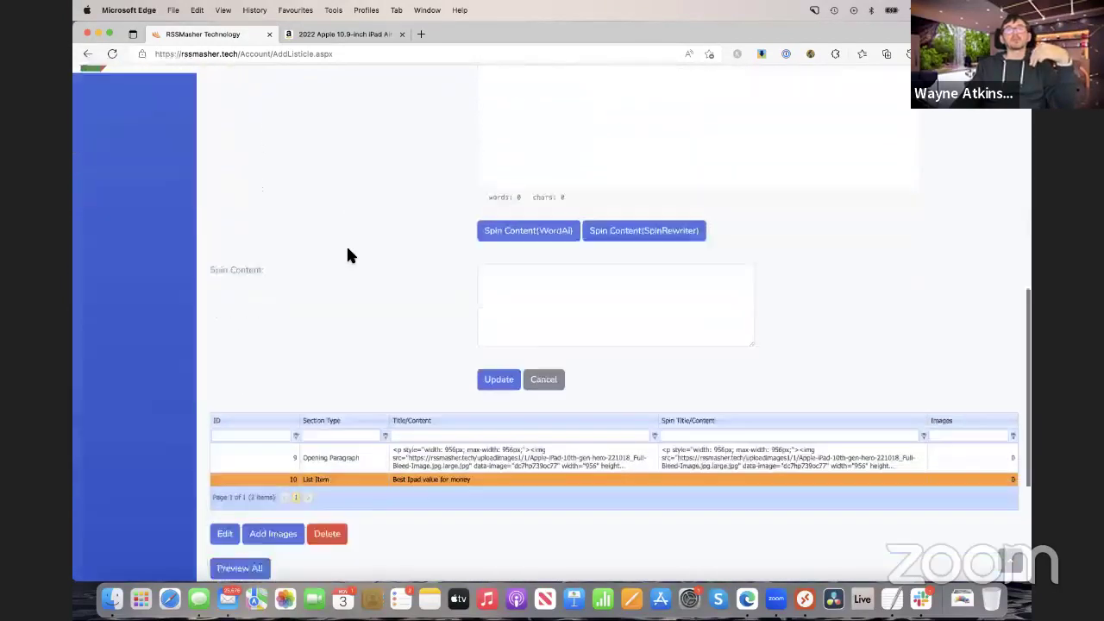
Step: Open the main iPad Air product image from the Amazon page in a separate browser tab and copy its web address
{"action": "left_click", "coordinate": [337, 34]}
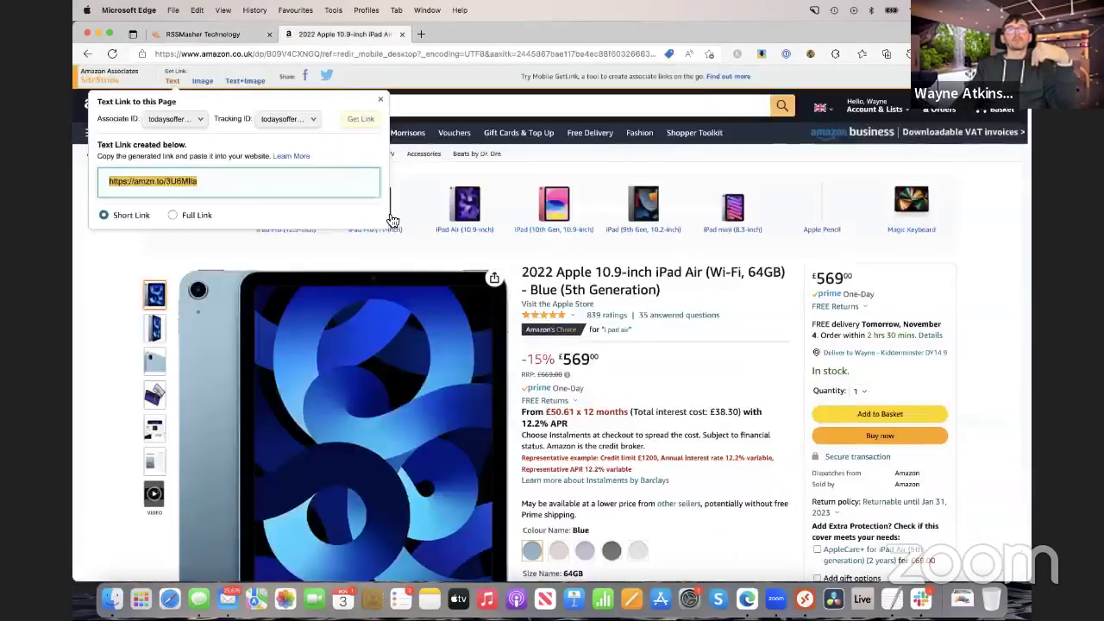
{"action": "left_click", "coordinate": [378, 383]}
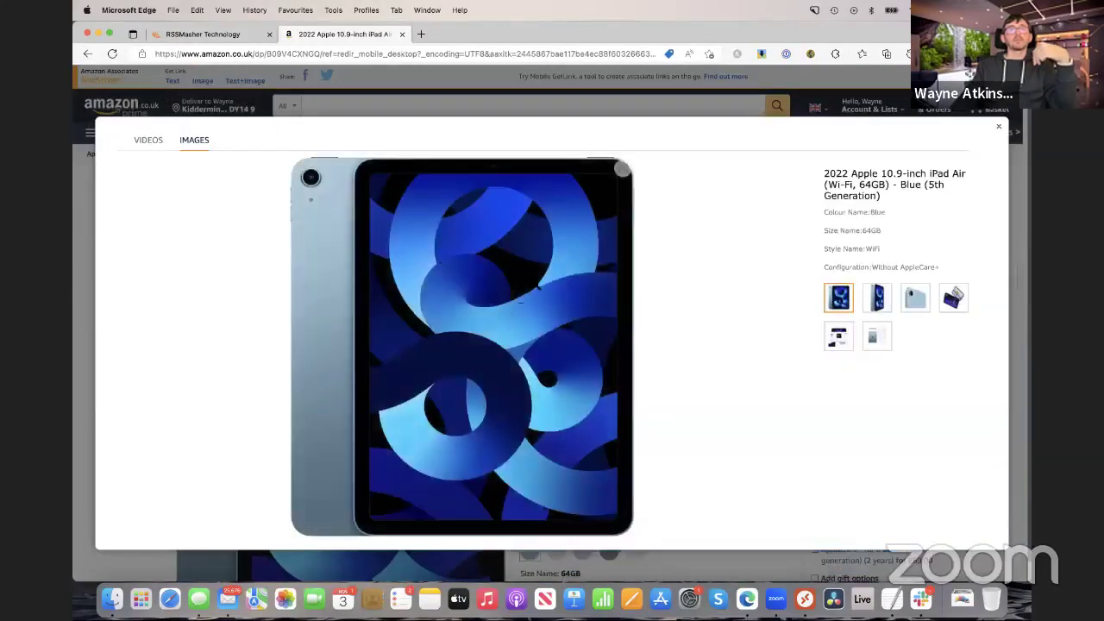
{"action": "right_click", "coordinate": [471, 319]}
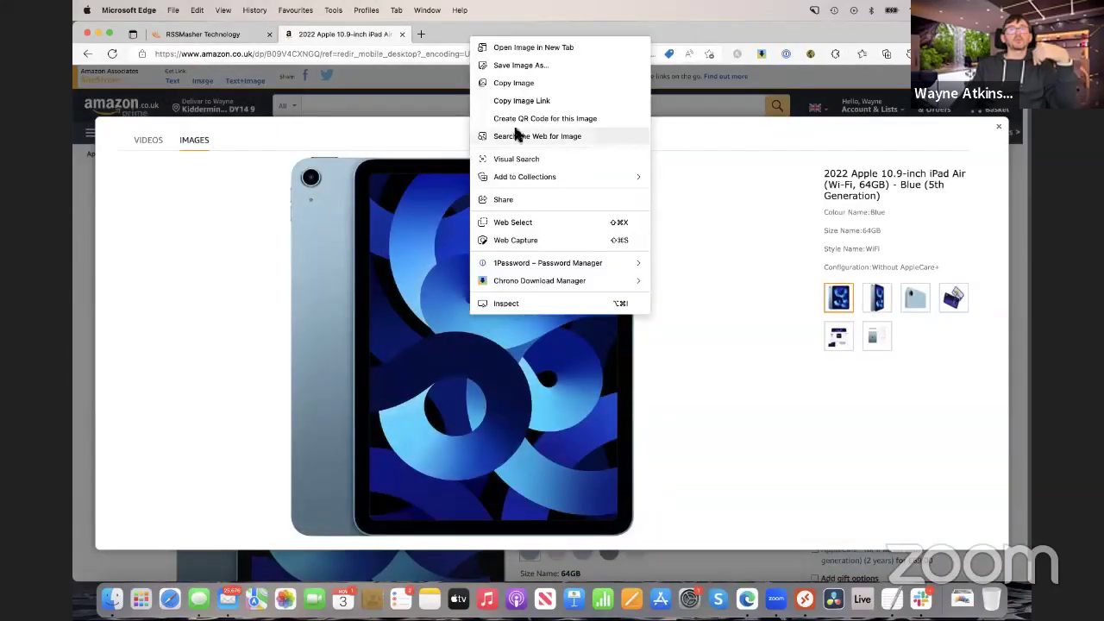
{"action": "left_click", "coordinate": [523, 50]}
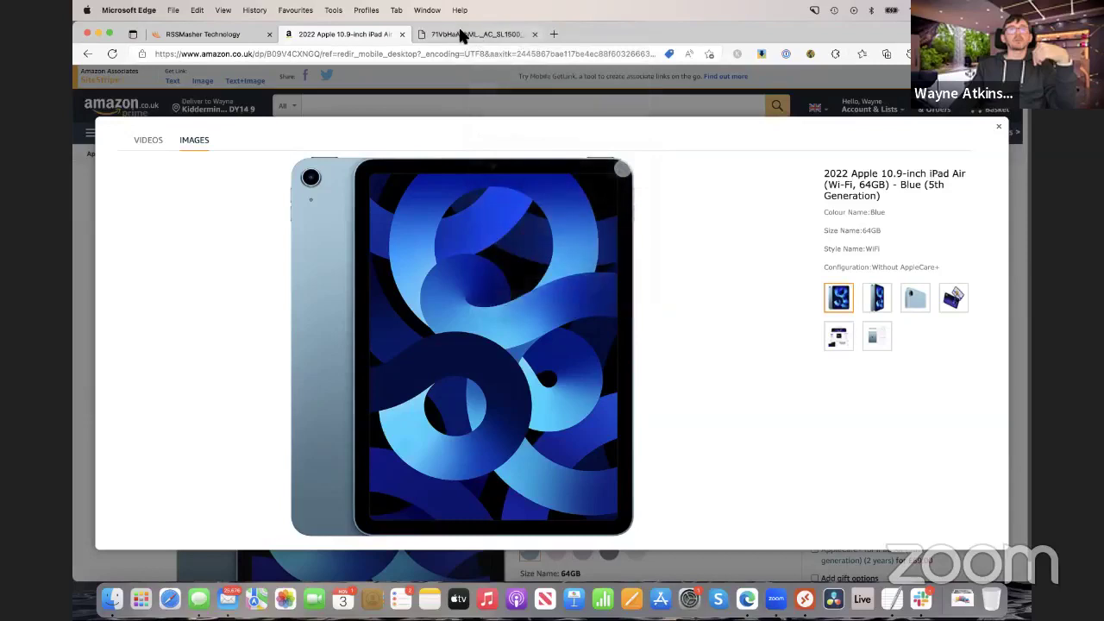
{"action": "left_click", "coordinate": [461, 34]}
{"action": "left_click", "coordinate": [456, 53]}
{"action": "key", "text": "super+c"}
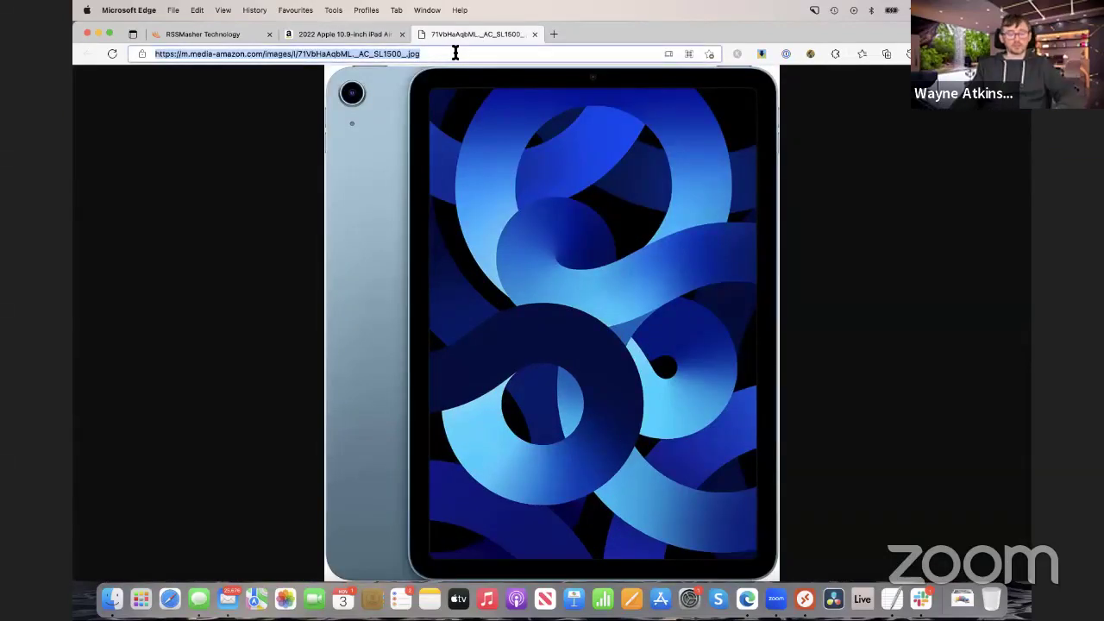
Step: Start adding images to the selected list item and paste the copied Amazon image address as the Image Url
{"action": "left_click", "coordinate": [242, 35]}
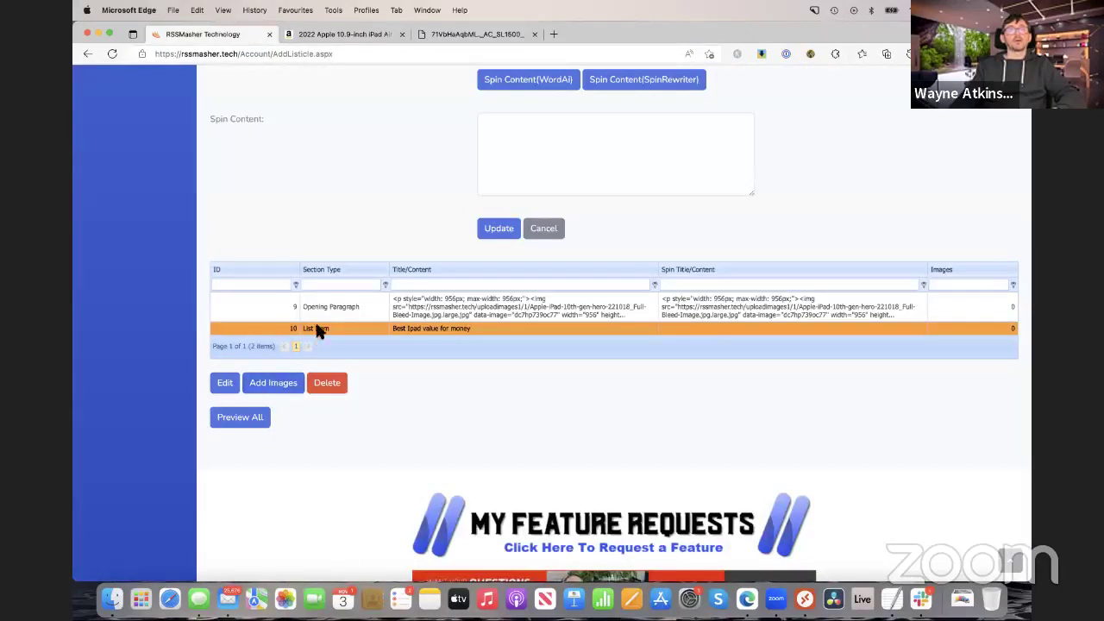
{"action": "left_click", "coordinate": [274, 383]}
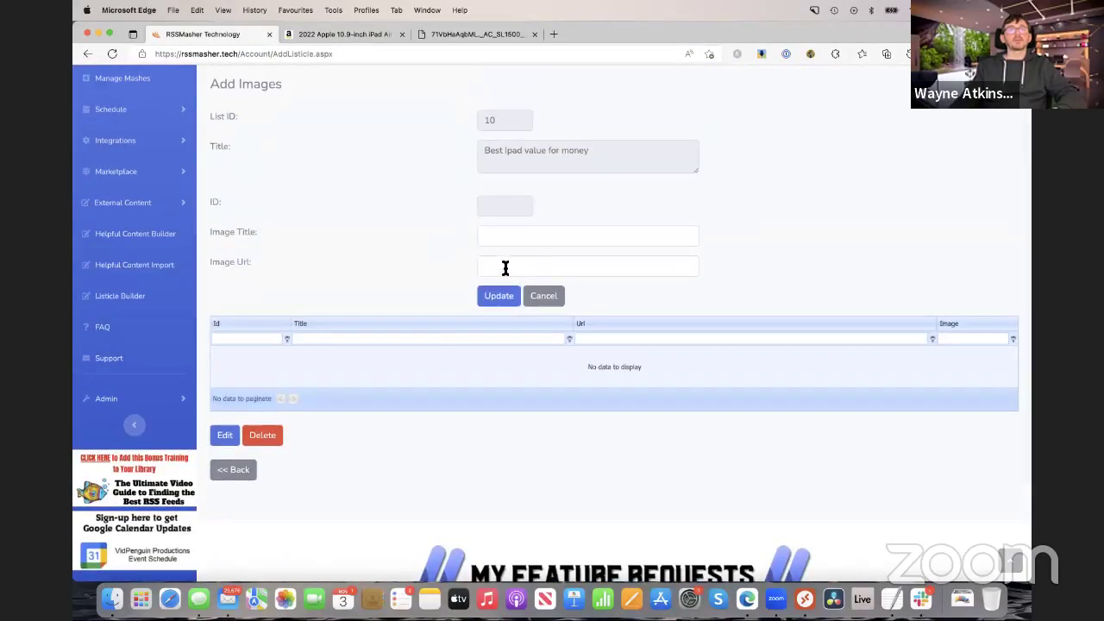
{"action": "left_click", "coordinate": [505, 268]}
{"action": "key", "text": "super+v"}
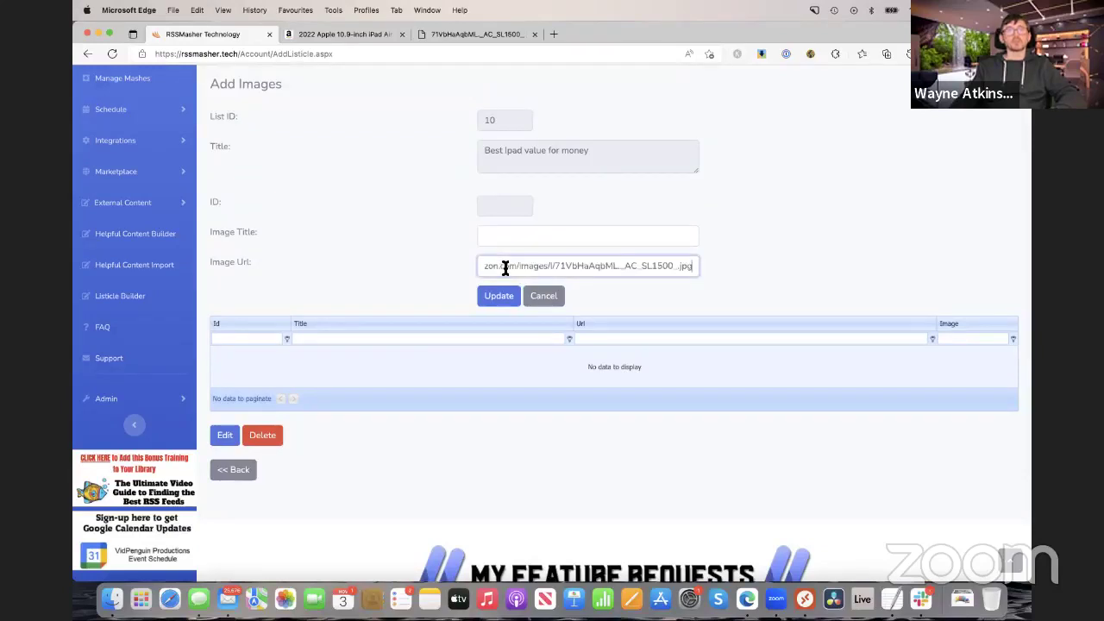
Step: Copy "2022 Apple 10.9-inch iPad Air" from the Amazon image viewer and paste it as the Image Title
{"action": "left_click", "coordinate": [499, 238]}
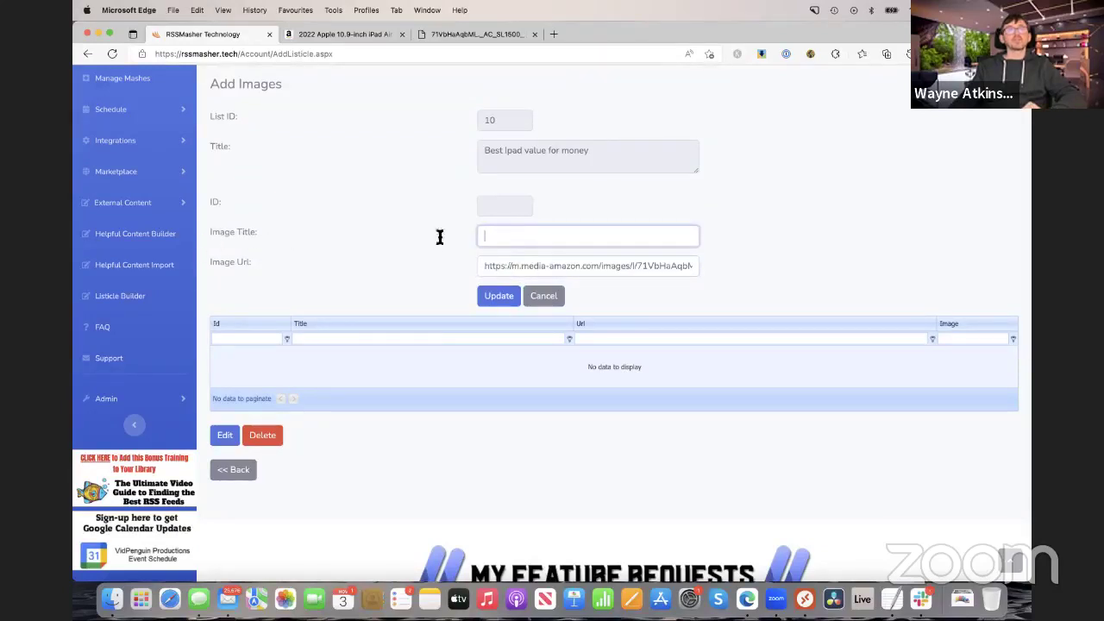
{"action": "scroll", "coordinate": [432, 172], "scroll_direction": "down", "scroll_amount": 1}
{"action": "left_click", "coordinate": [342, 36]}
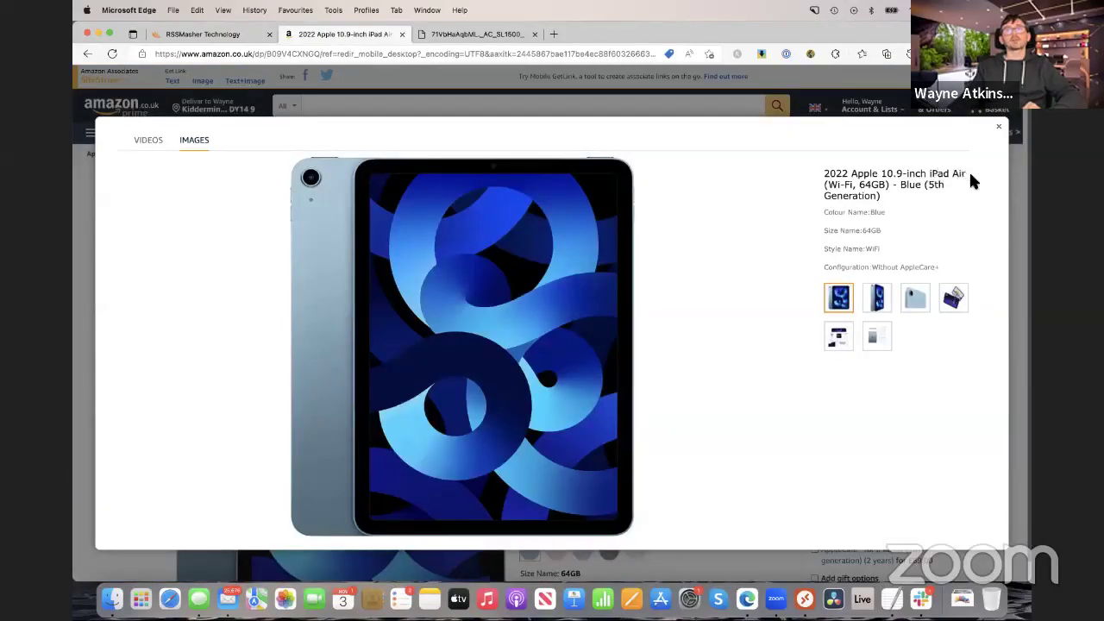
{"action": "left_click_drag", "start_coordinate": [962, 173], "coordinate": [824, 178]}
{"action": "key", "text": "super+c"}
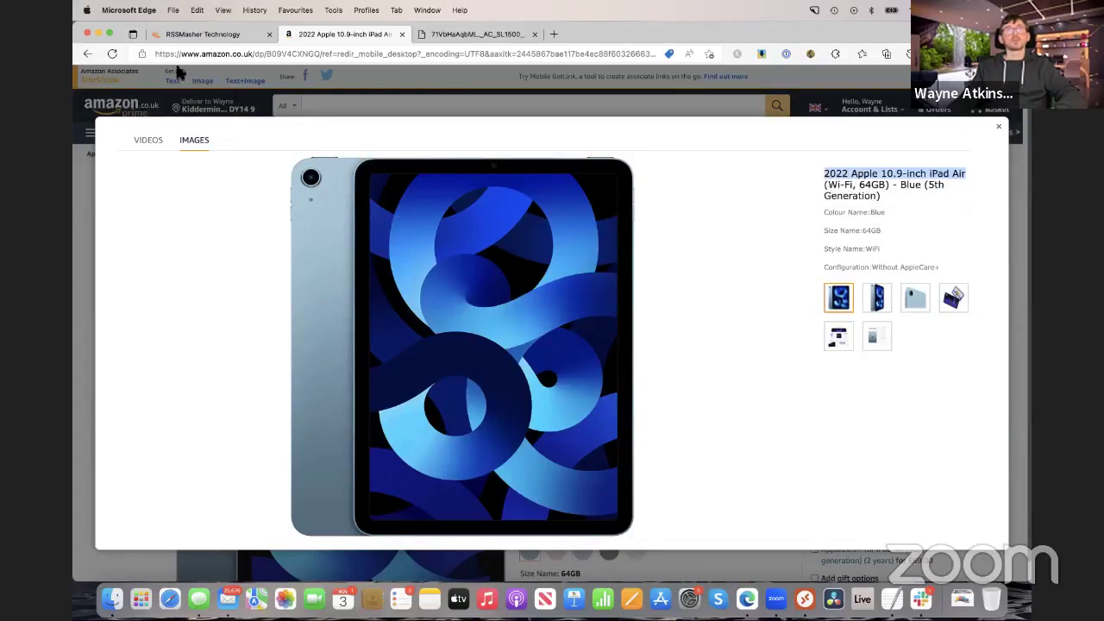
{"action": "left_click", "coordinate": [194, 31]}
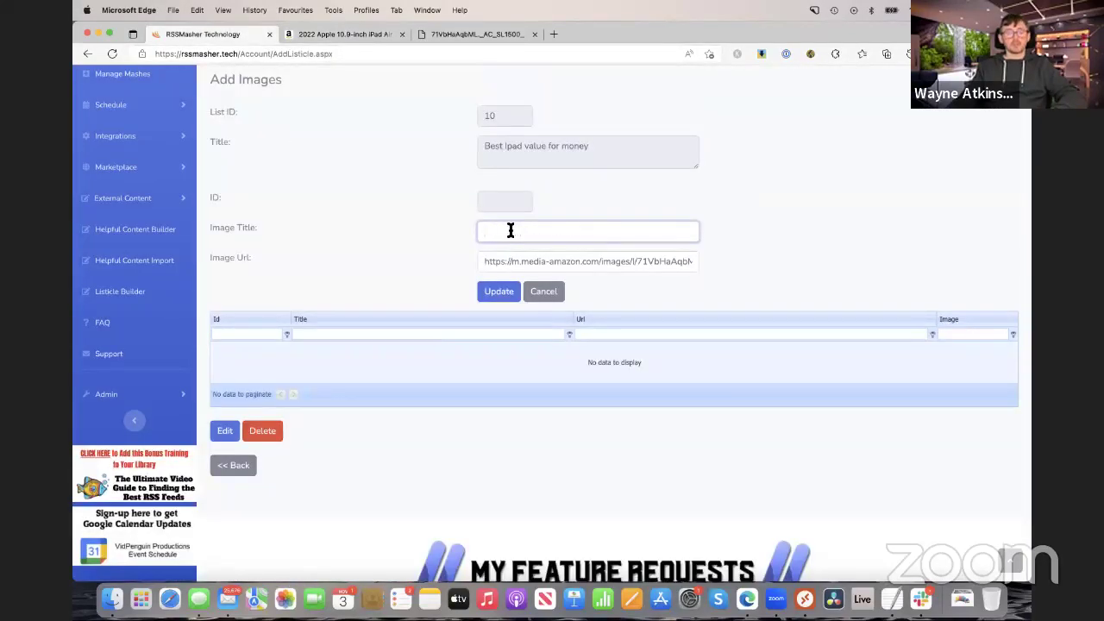
{"action": "key", "text": "super+v"}
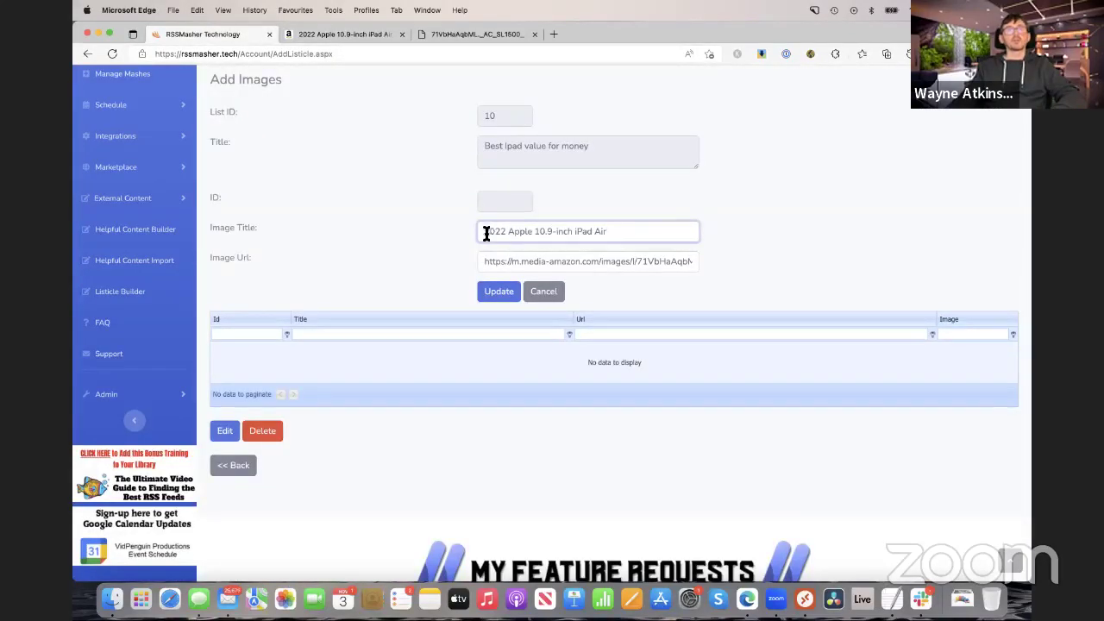
Step: Copy the full Image Title text and save the image entry for the list item
{"action": "left_click_drag", "start_coordinate": [486, 233], "coordinate": [511, 232]}
{"action": "key", "text": "Left"}
{"action": "left_click_drag", "start_coordinate": [610, 231], "coordinate": [447, 236]}
{"action": "key", "text": "super+c"}
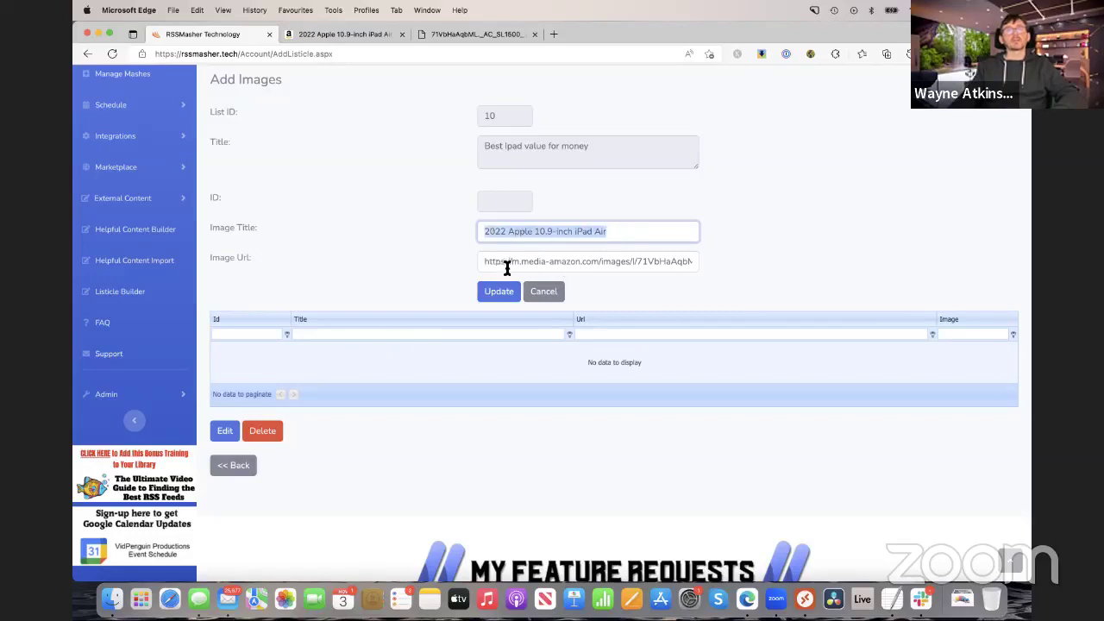
{"action": "left_click", "coordinate": [499, 293]}
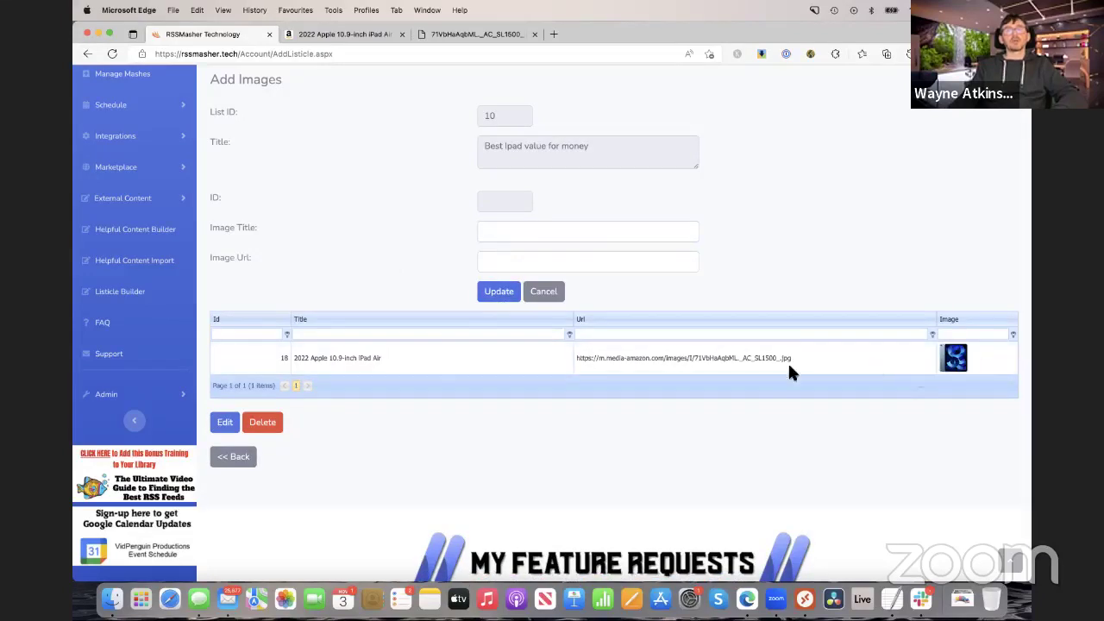
Step: Open the second, angled iPad Air product image from the Amazon image viewer in a separate browser tab and copy its web address
{"action": "left_click", "coordinate": [358, 34]}
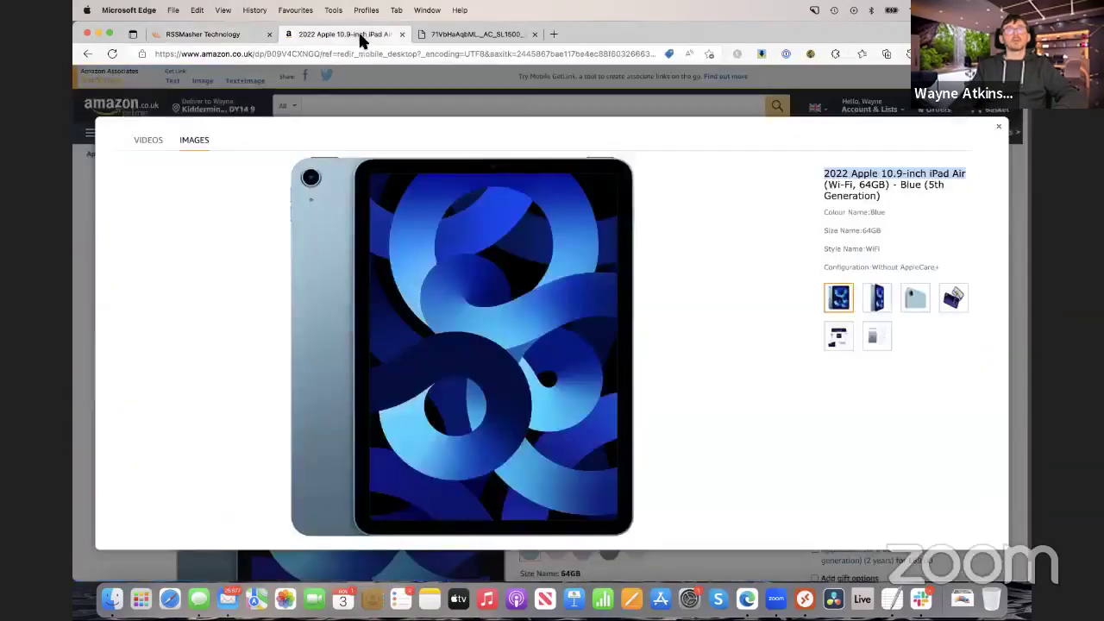
{"action": "left_click", "coordinate": [878, 304]}
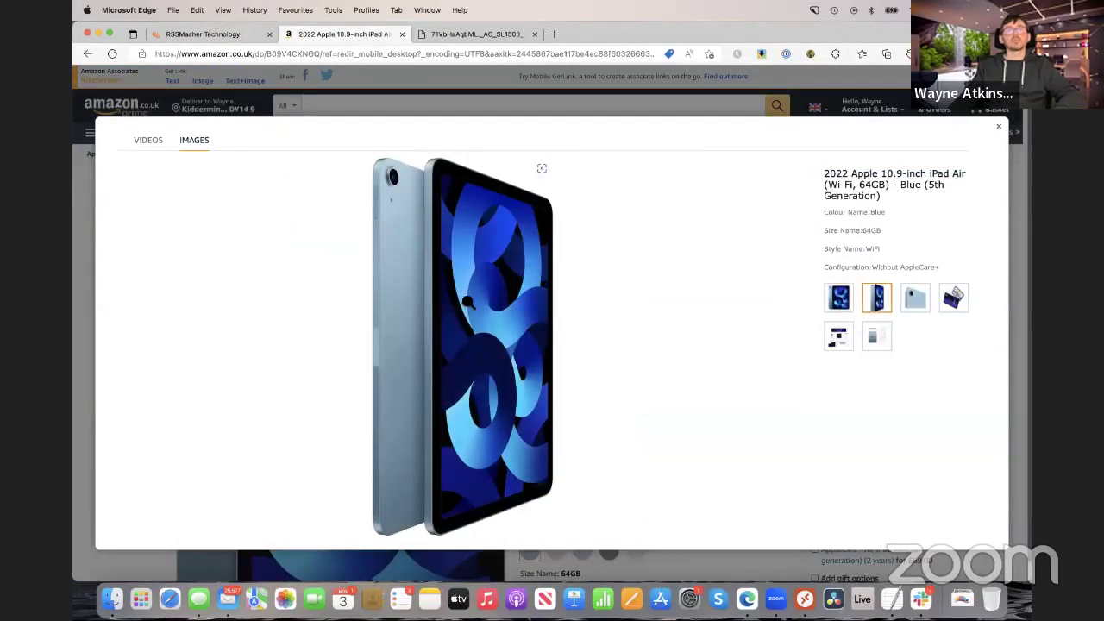
{"action": "right_click", "coordinate": [467, 302]}
{"action": "left_click", "coordinate": [504, 314]}
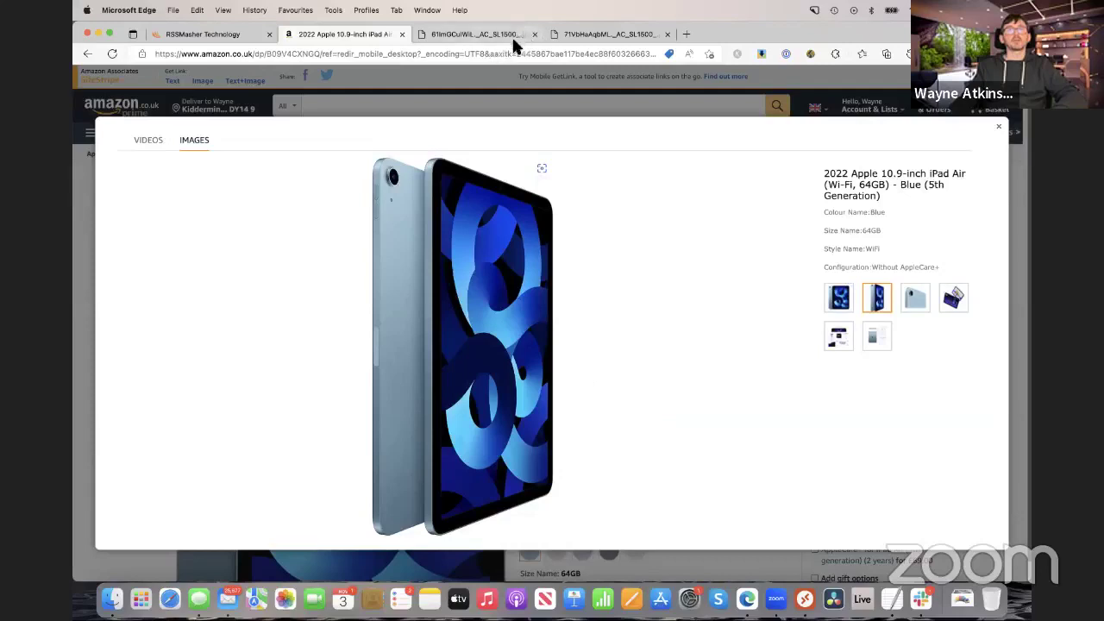
{"action": "left_click", "coordinate": [512, 35]}
{"action": "left_click", "coordinate": [449, 54]}
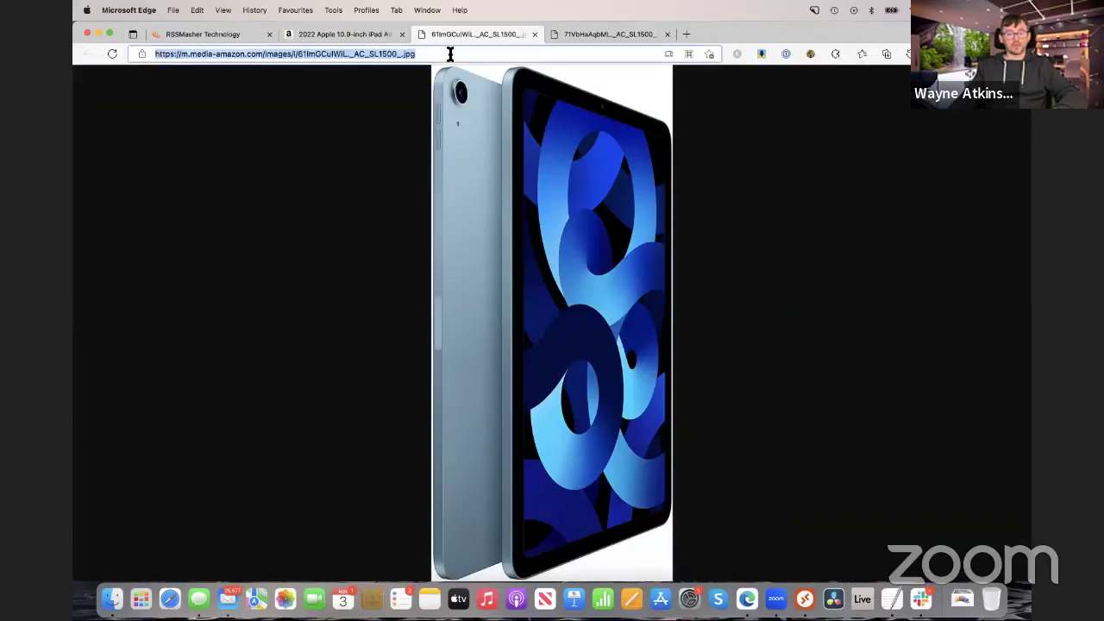
Step: Paste the copied address of the angled iPad image as the Image Url of a new image entry in RSSMasher
{"action": "left_click", "coordinate": [210, 34]}
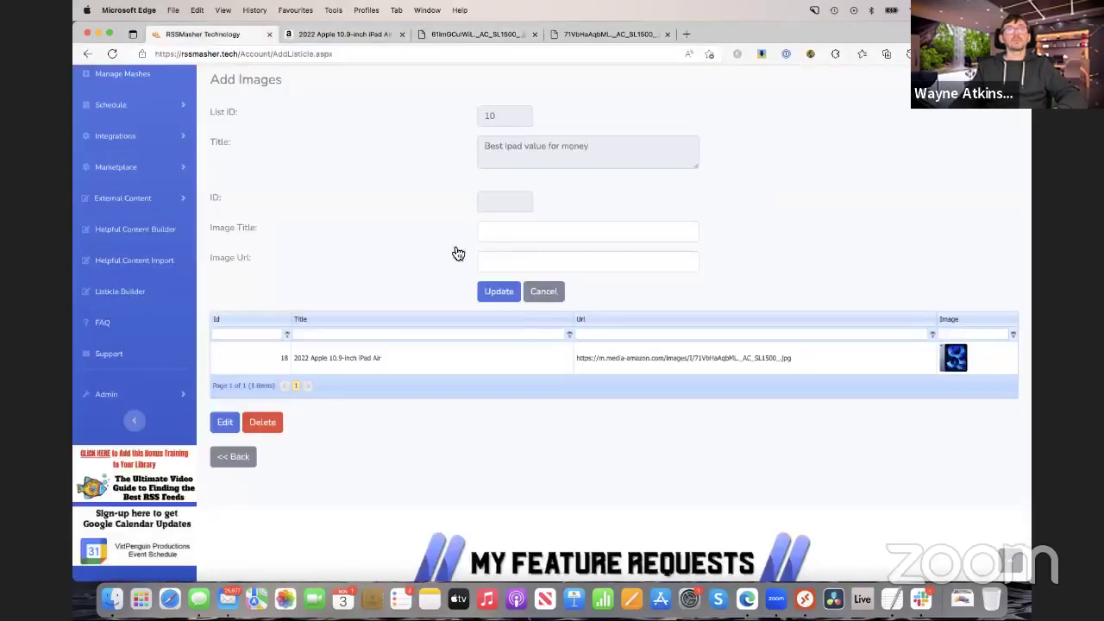
{"action": "left_click", "coordinate": [528, 260]}
{"action": "type", "text": "https://m.media-amazon.com/images/I/61ImGCulWiL._AC_SL1500_.jpg"}
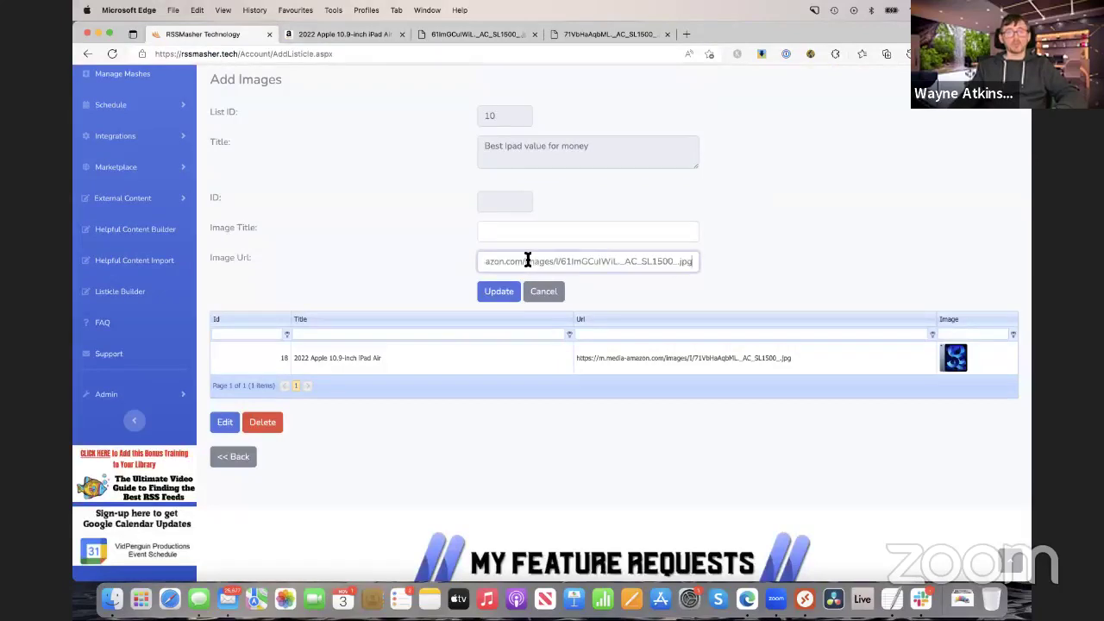
Step: Reuse the existing image's title, shorten it to "2022 Apple 10.9-inch iPad" as the Image Title, and save the second image entry
{"action": "left_click", "coordinate": [526, 231]}
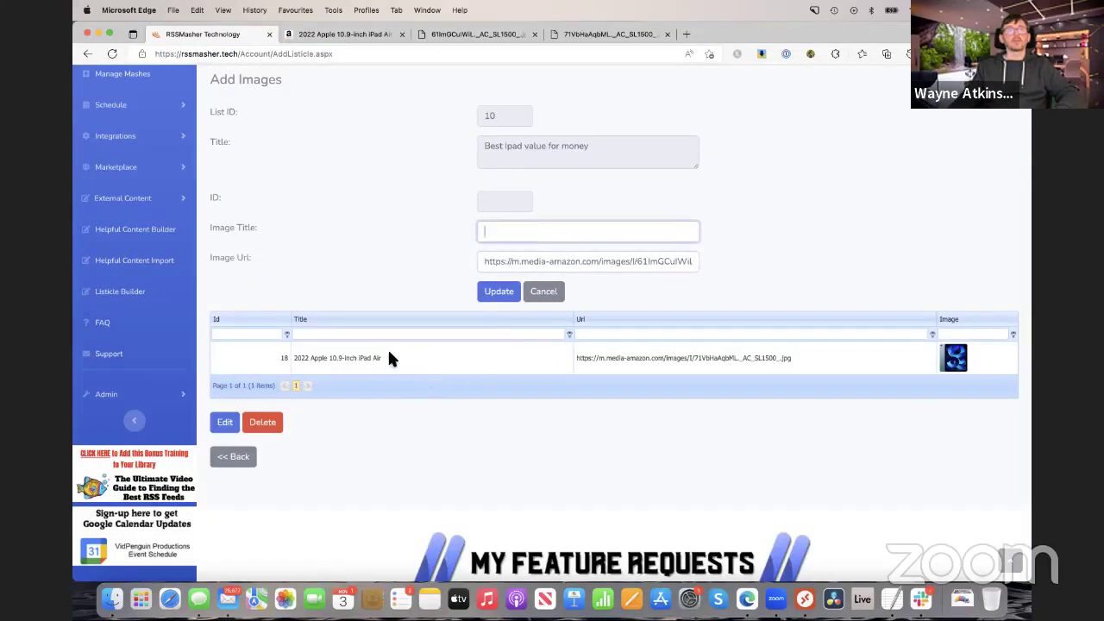
{"action": "left_click_drag", "start_coordinate": [388, 356], "coordinate": [298, 360]}
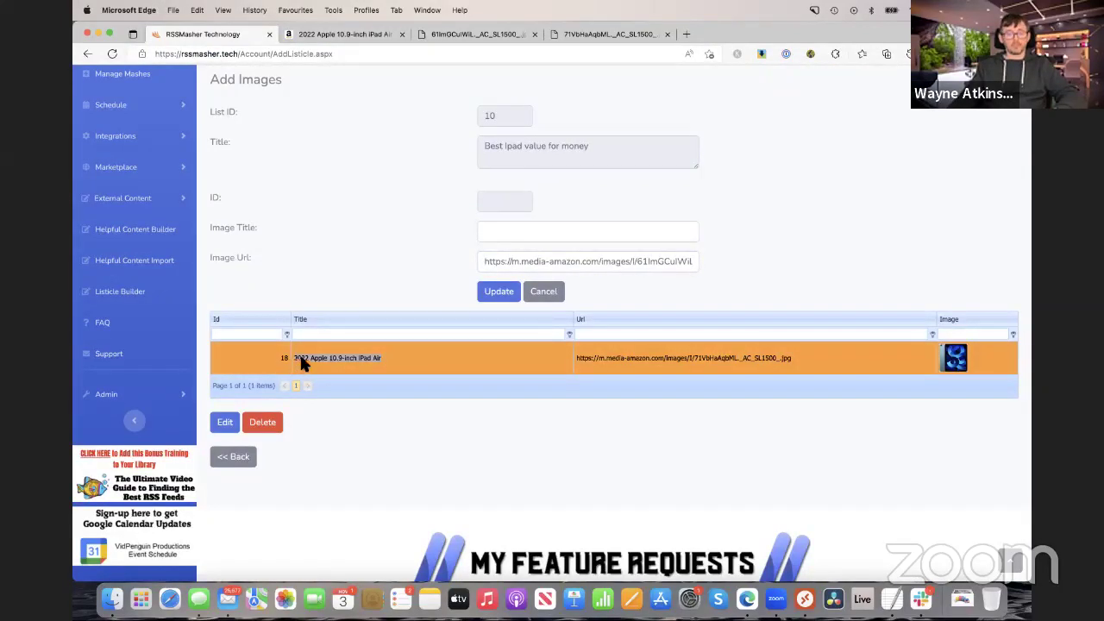
{"action": "left_click", "coordinate": [520, 230]}
{"action": "key", "text": "super+v"}
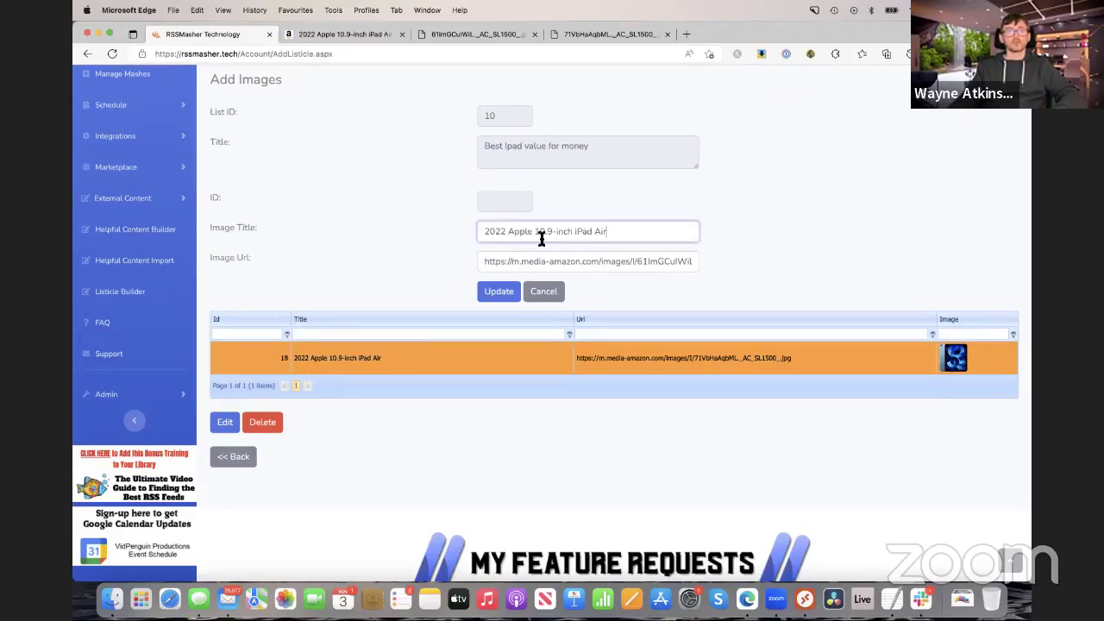
{"action": "key", "text": "BackSpace"}
{"action": "key", "text": "BackSpace"}
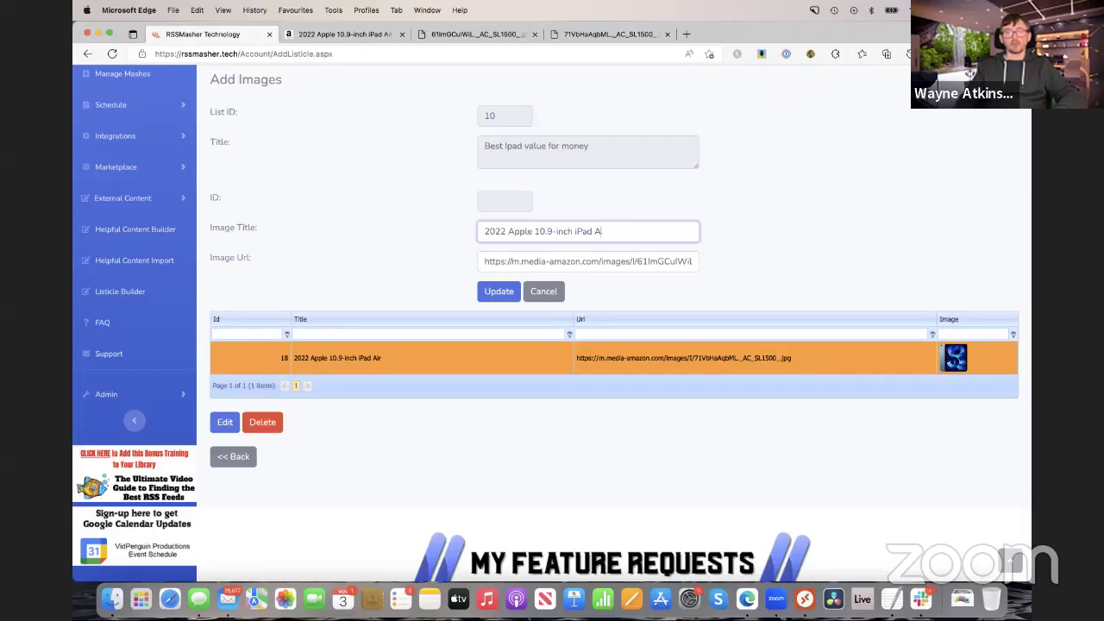
{"action": "left_click", "coordinate": [507, 295]}
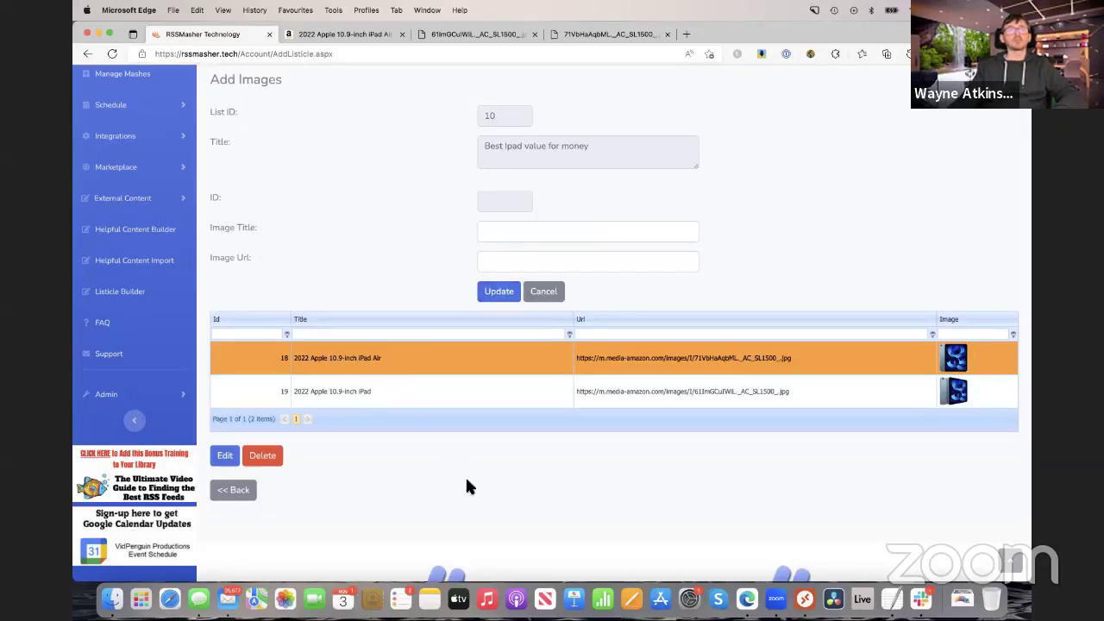
Step: Return to the tablets listicle, select the "Best Ipad value for money" list item and open a preview of the whole listicle
{"action": "left_click", "coordinate": [235, 491]}
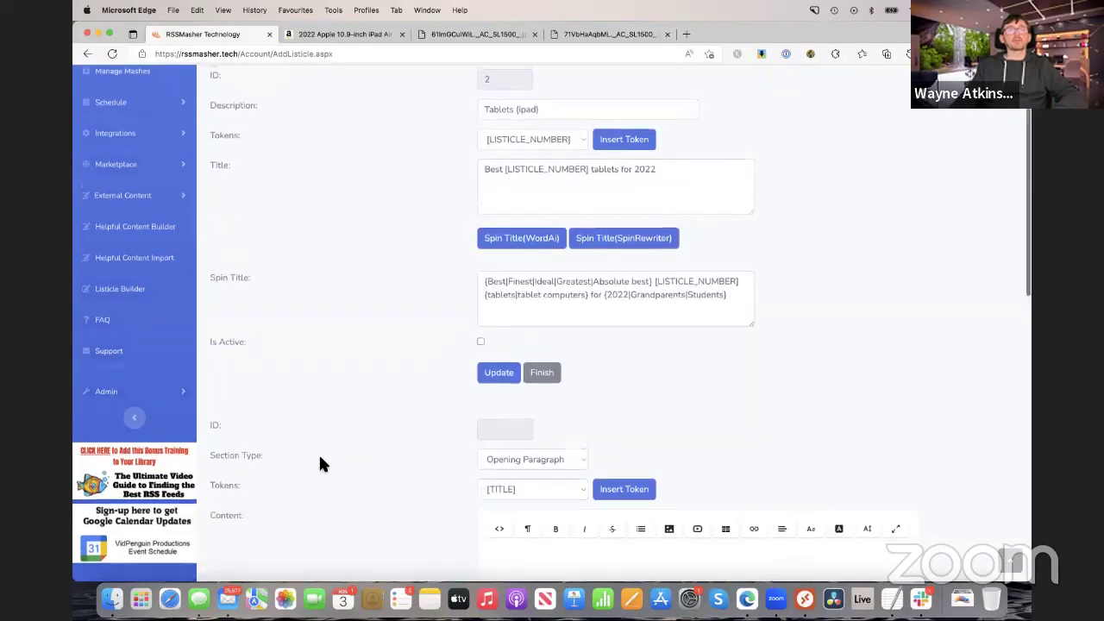
{"action": "scroll", "coordinate": [324, 466], "scroll_direction": "down", "scroll_amount": 10}
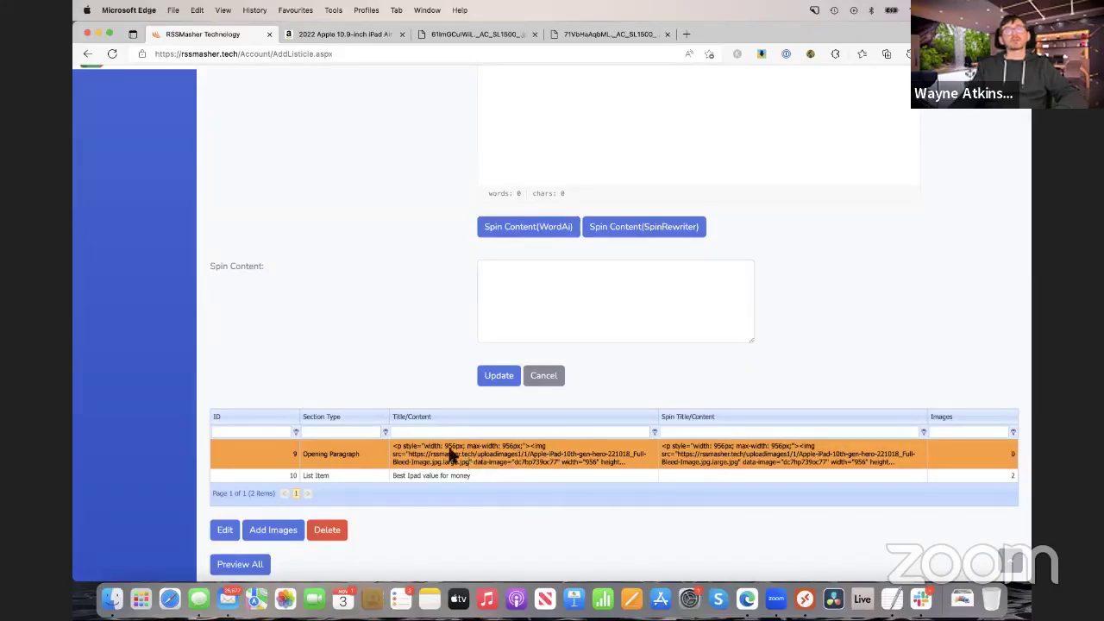
{"action": "left_click", "coordinate": [318, 477]}
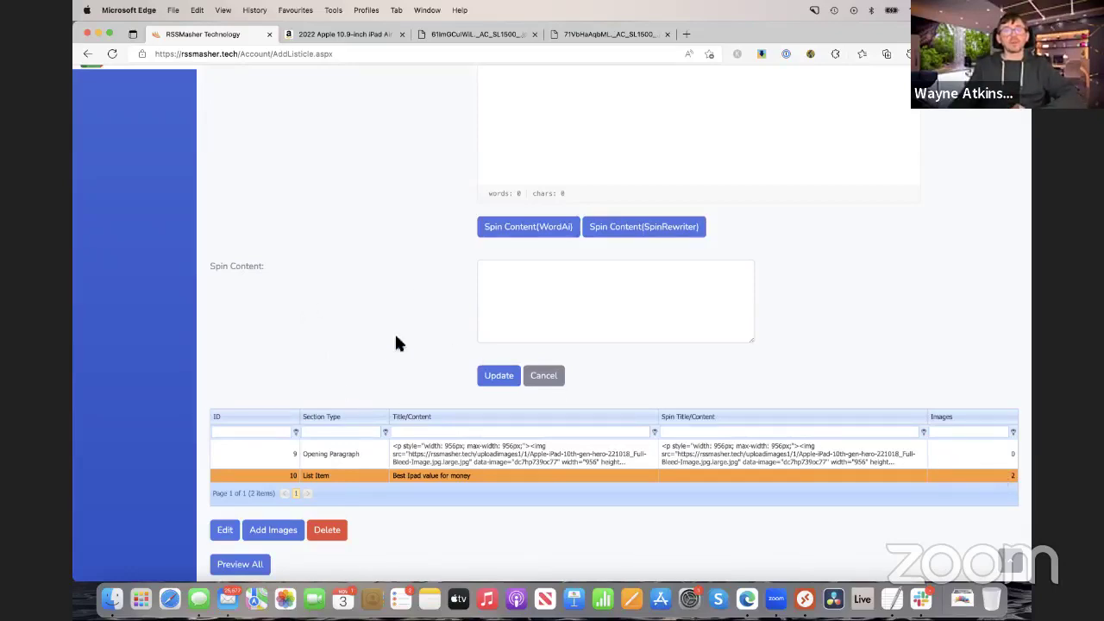
{"action": "scroll", "coordinate": [396, 343], "scroll_direction": "down", "scroll_amount": 4}
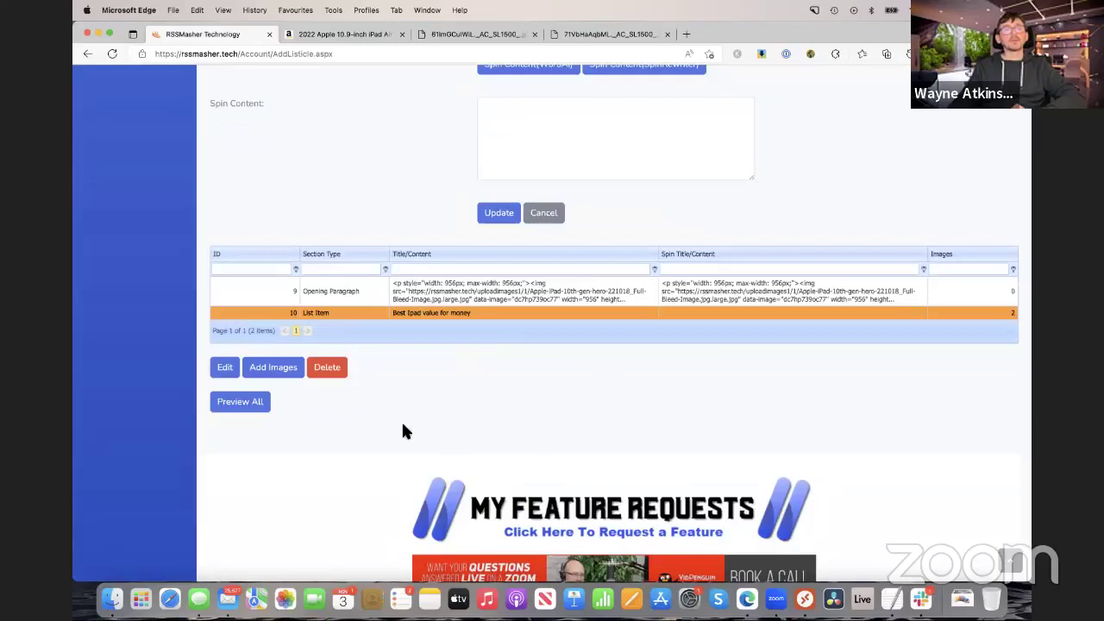
{"action": "left_click", "coordinate": [242, 403]}
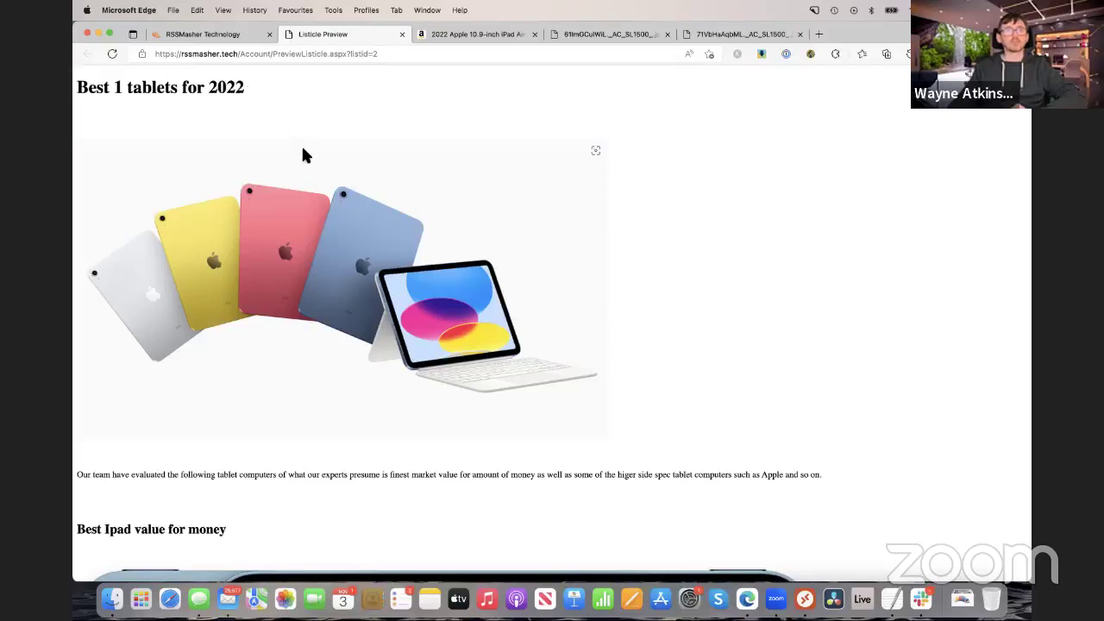
Step: Examine the listicle preview from its title and opening paragraph through the iPad heading, image, specifications and purchase button
{"action": "scroll", "coordinate": [304, 177], "scroll_direction": "down", "scroll_amount": 4}
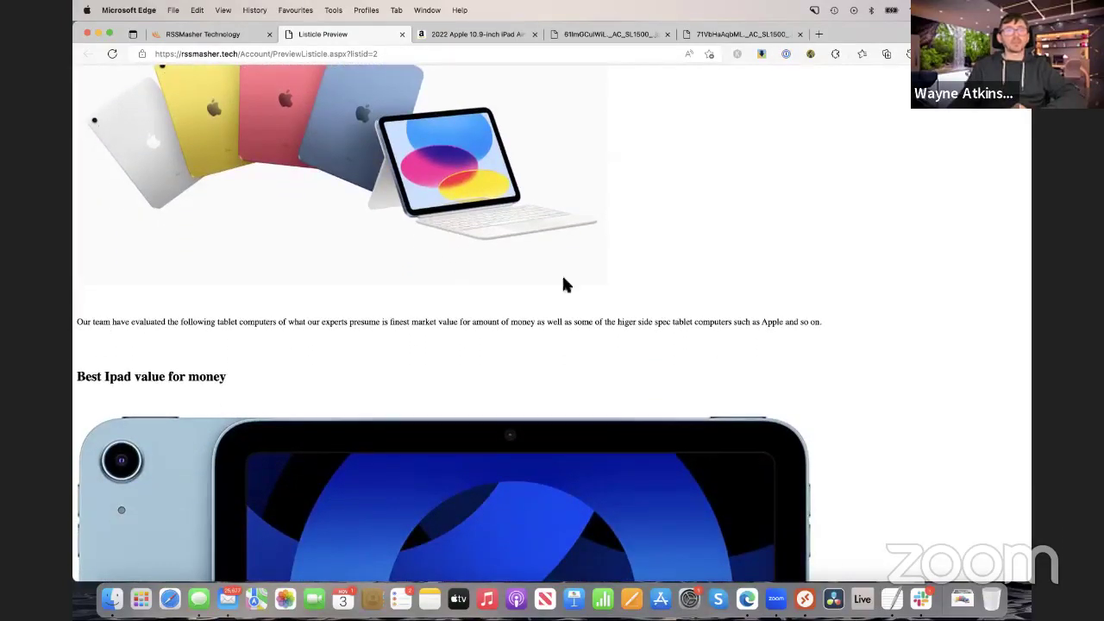
{"action": "scroll", "coordinate": [562, 285], "scroll_direction": "down", "scroll_amount": 2}
{"action": "left_click_drag", "start_coordinate": [246, 293], "coordinate": [74, 296]}
{"action": "scroll", "coordinate": [351, 291], "scroll_direction": "down", "scroll_amount": 3}
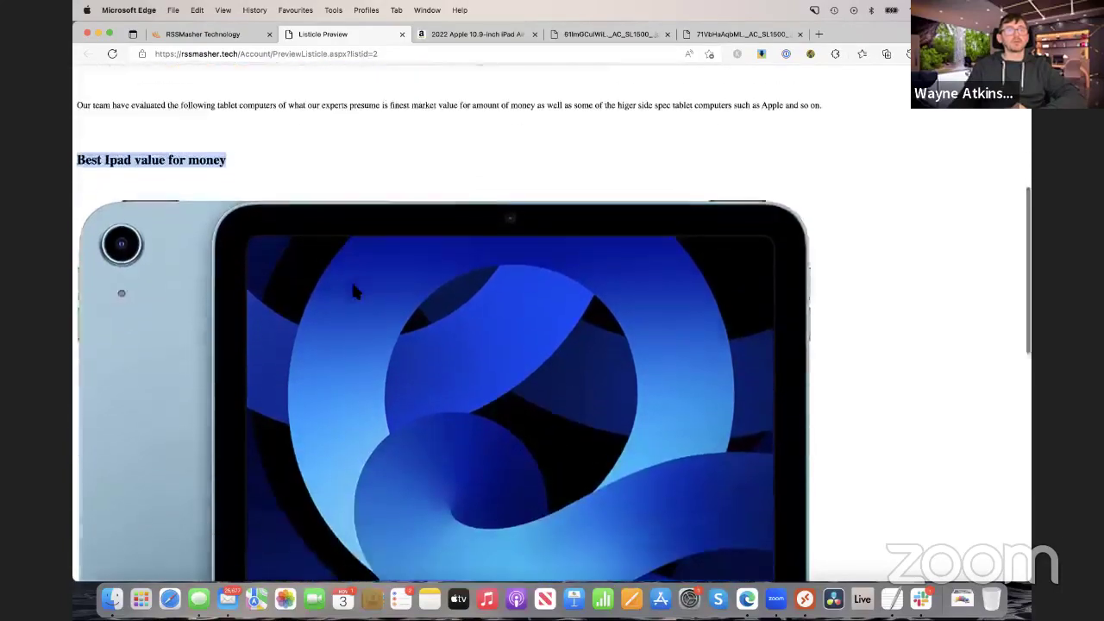
{"action": "scroll", "coordinate": [354, 292], "scroll_direction": "down", "scroll_amount": 10}
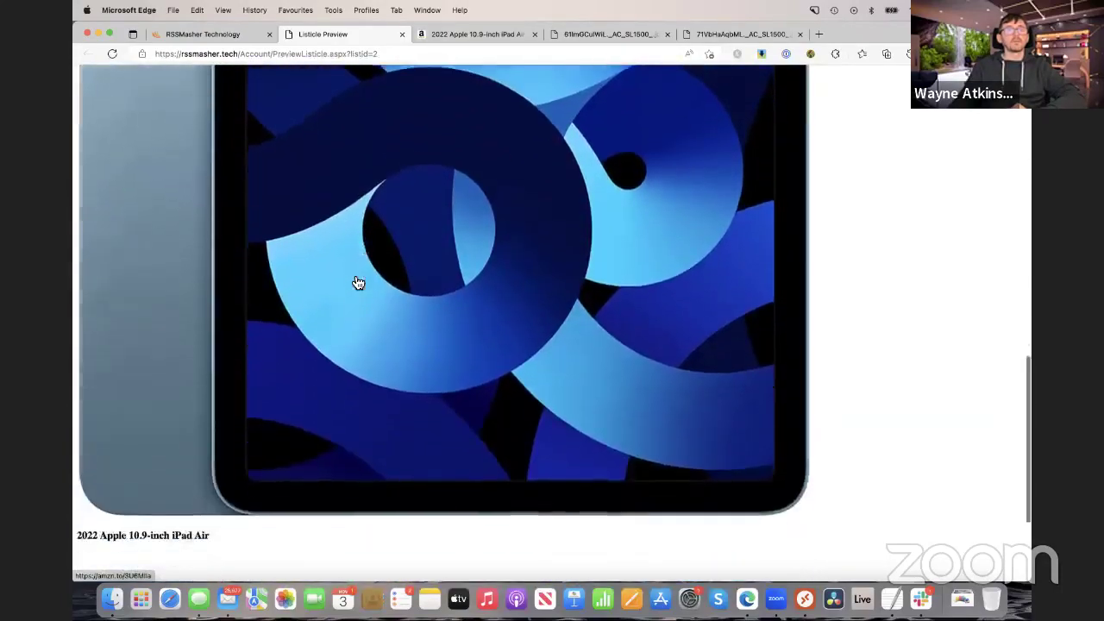
{"action": "scroll", "coordinate": [358, 283], "scroll_direction": "down", "scroll_amount": 4}
{"action": "scroll", "coordinate": [358, 283], "scroll_direction": "up", "scroll_amount": 5}
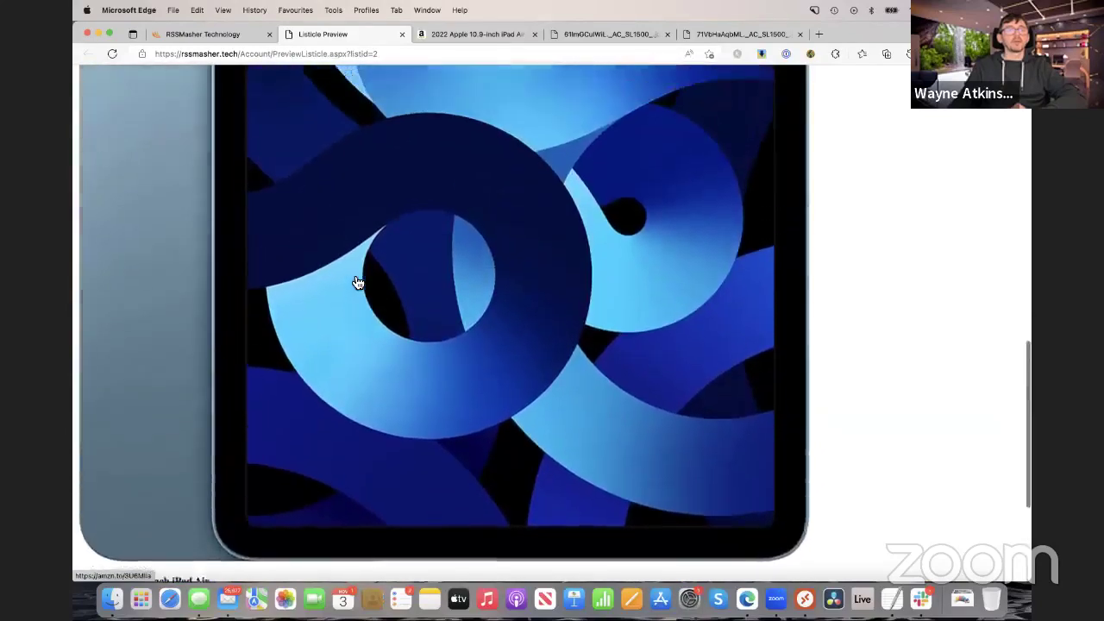
{"action": "scroll", "coordinate": [359, 283], "scroll_direction": "down", "scroll_amount": 5}
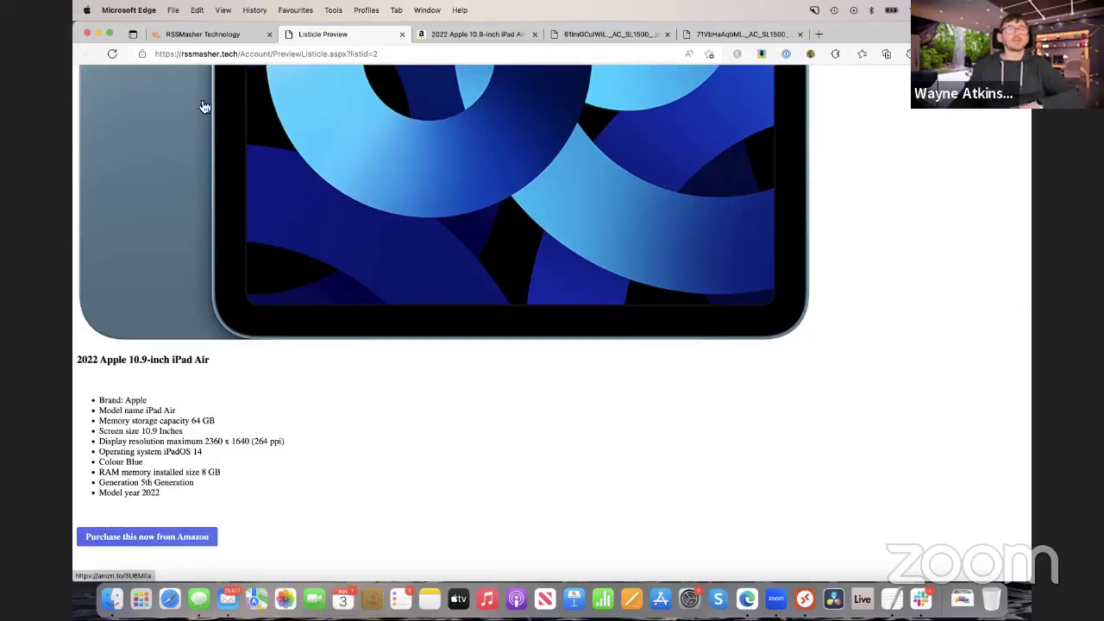
Step: Reload the listicle preview three times to compare the variations of the product image and button text
{"action": "left_click", "coordinate": [111, 54]}
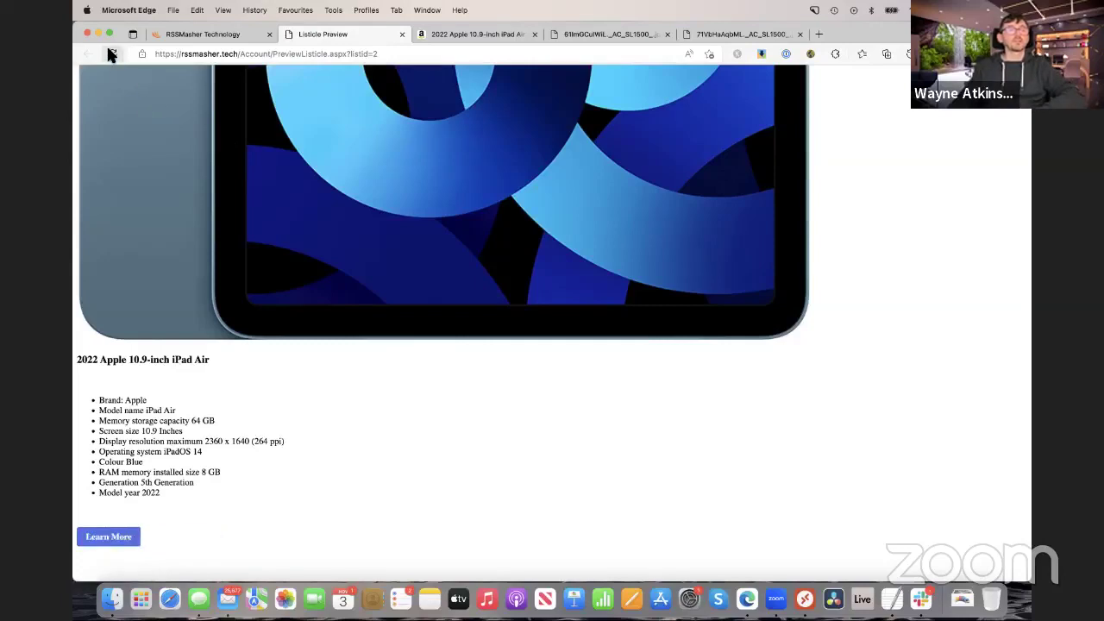
{"action": "left_click", "coordinate": [110, 53]}
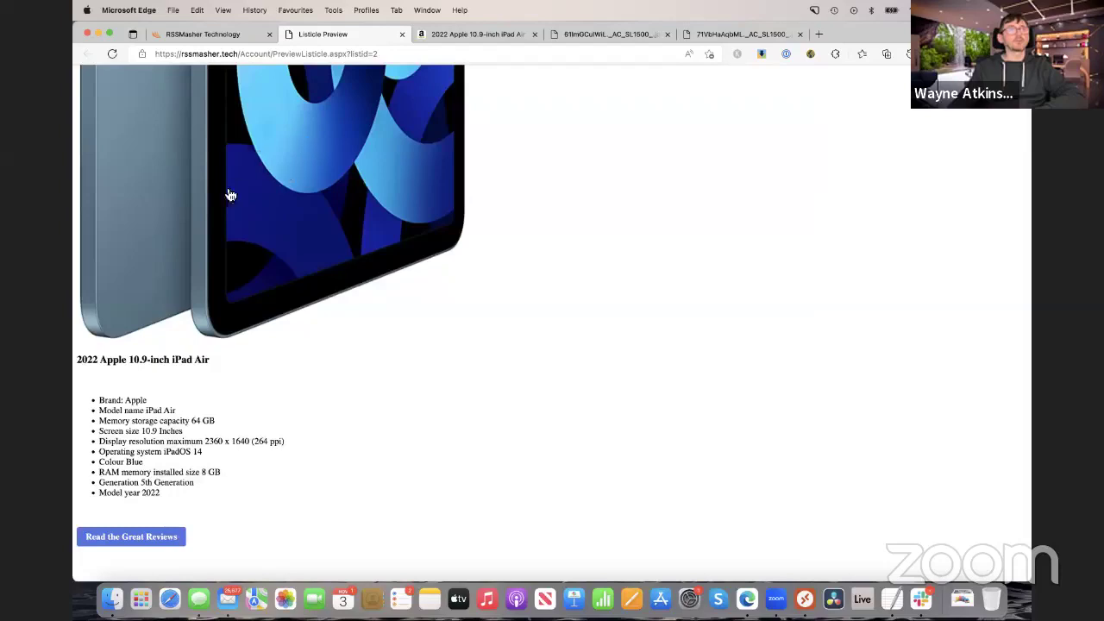
{"action": "left_click", "coordinate": [112, 56]}
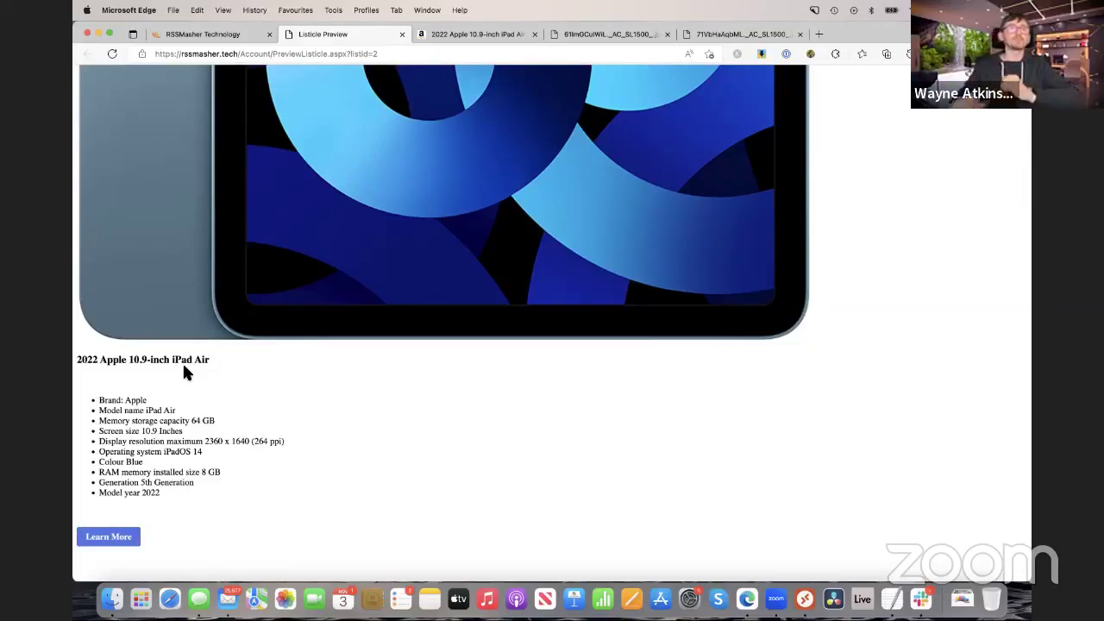
Step: Close the preview, clear the section form and finish editing the tablets listicle
{"action": "left_click", "coordinate": [400, 33]}
{"action": "scroll", "coordinate": [373, 173], "scroll_direction": "up", "scroll_amount": 3}
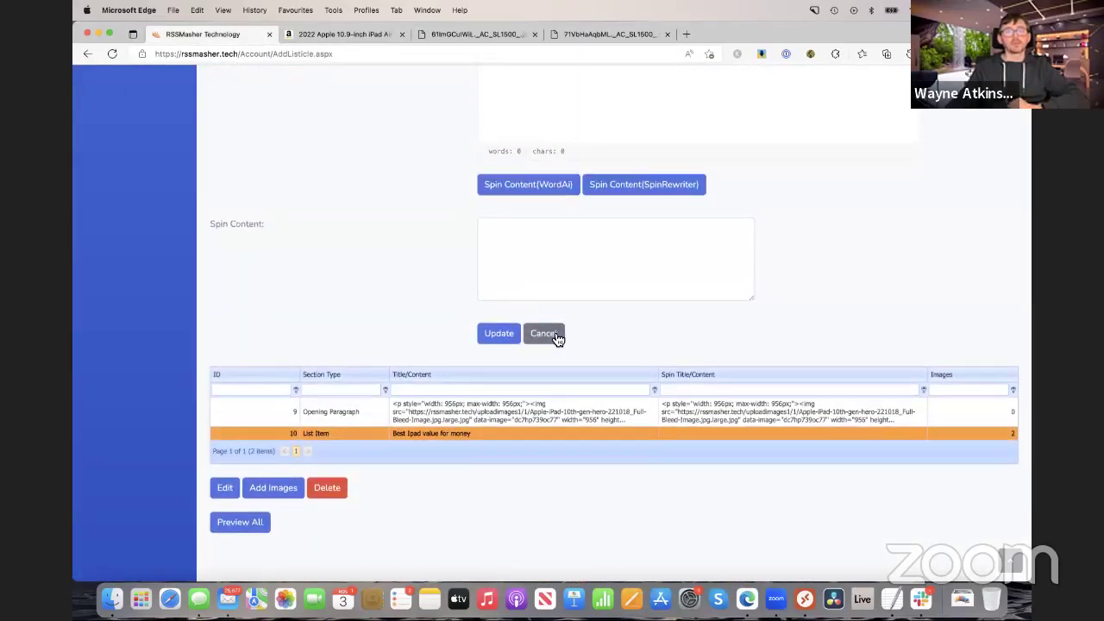
{"action": "left_click", "coordinate": [543, 334]}
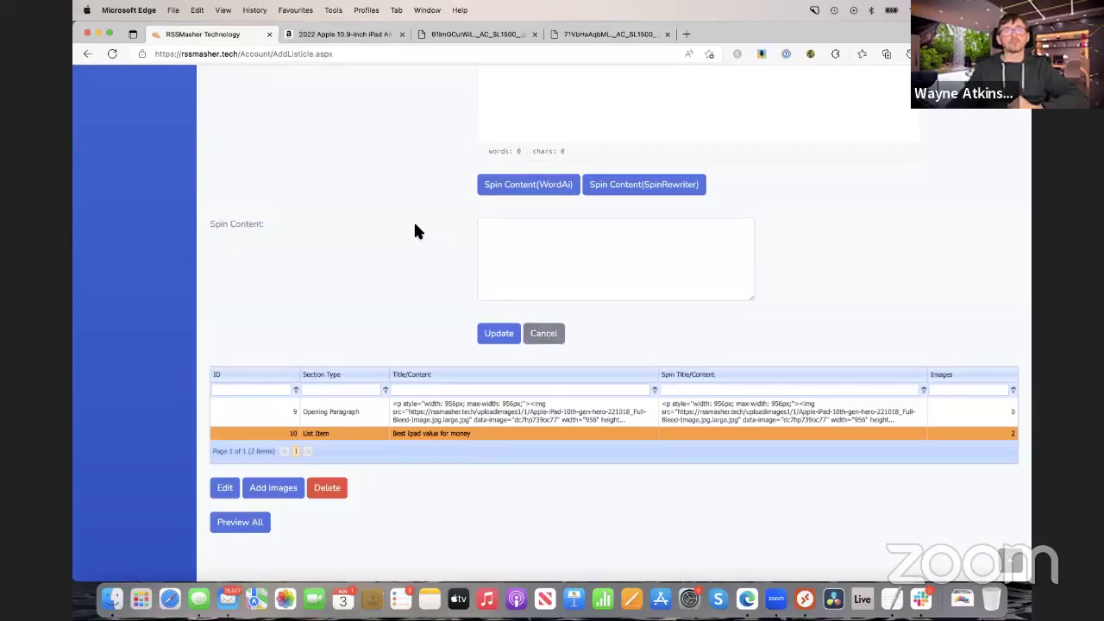
{"action": "scroll", "coordinate": [414, 226], "scroll_direction": "up", "scroll_amount": 8}
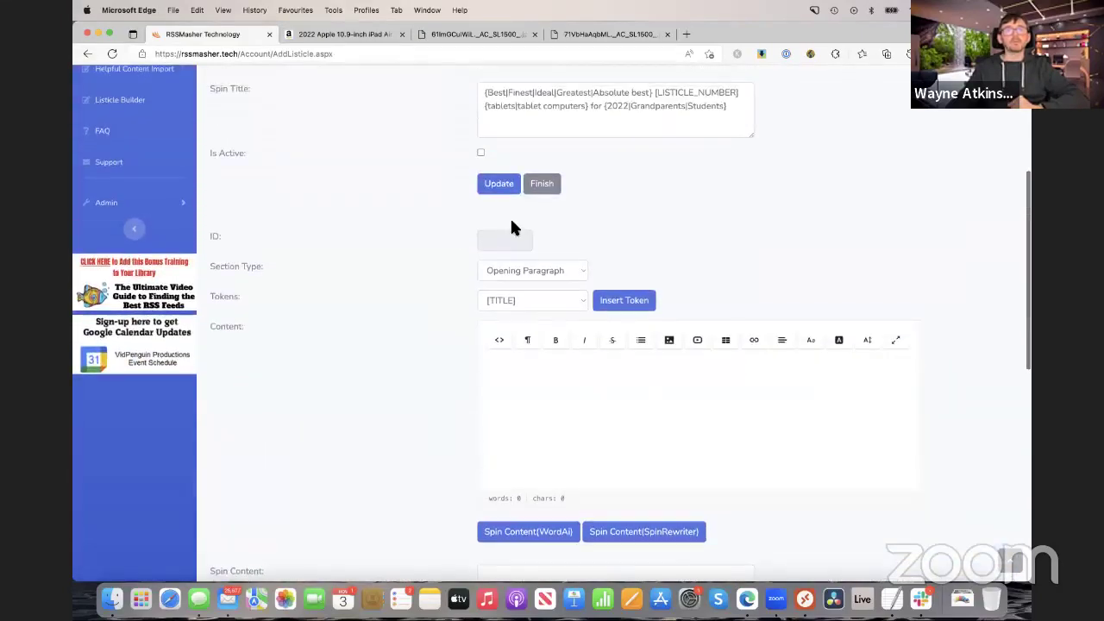
{"action": "left_click", "coordinate": [544, 187]}
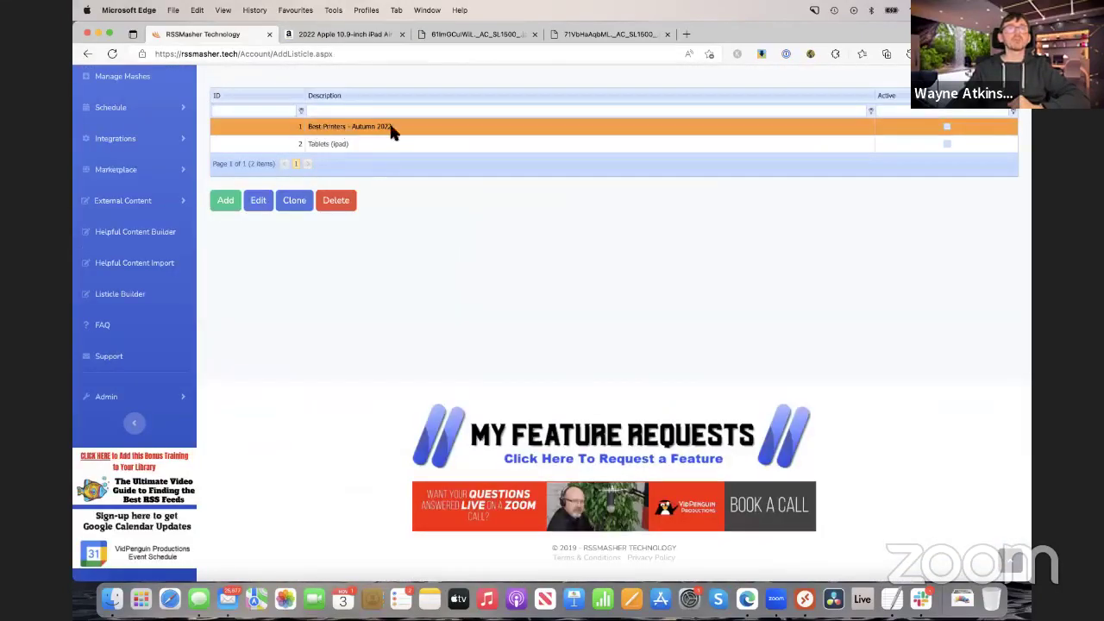
Step: Open the "Best Printers - Autumn 2022" listicle for editing and review its title and spin title
{"action": "left_click", "coordinate": [258, 203]}
{"action": "scroll", "coordinate": [386, 285], "scroll_direction": "down", "scroll_amount": 3}
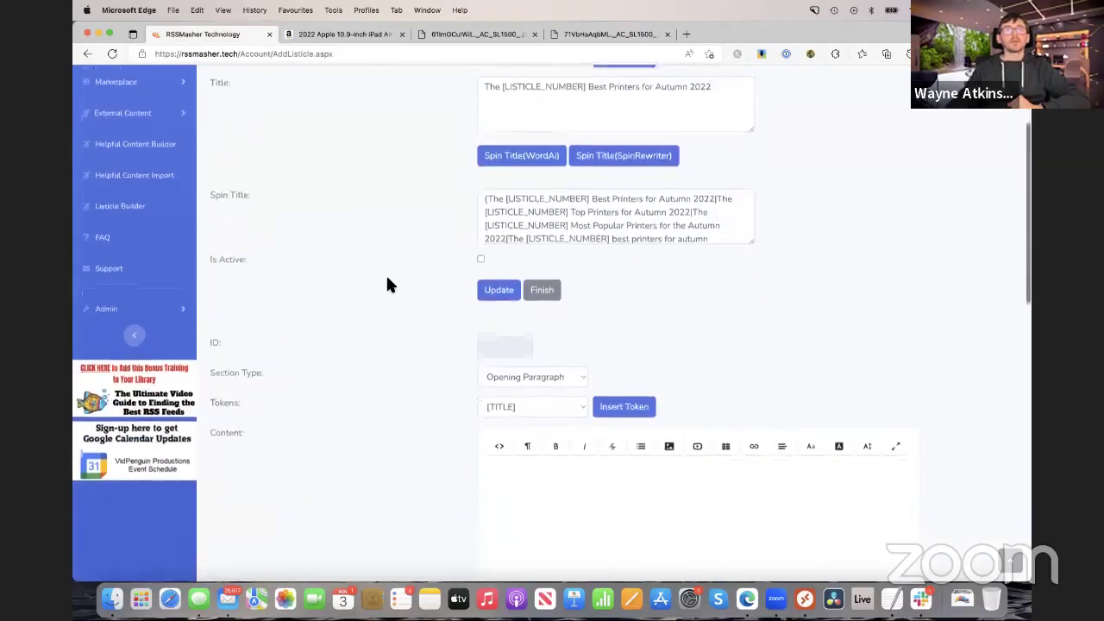
{"action": "scroll", "coordinate": [387, 284], "scroll_direction": "up", "scroll_amount": 4}
{"action": "scroll", "coordinate": [388, 285], "scroll_direction": "up", "scroll_amount": 2}
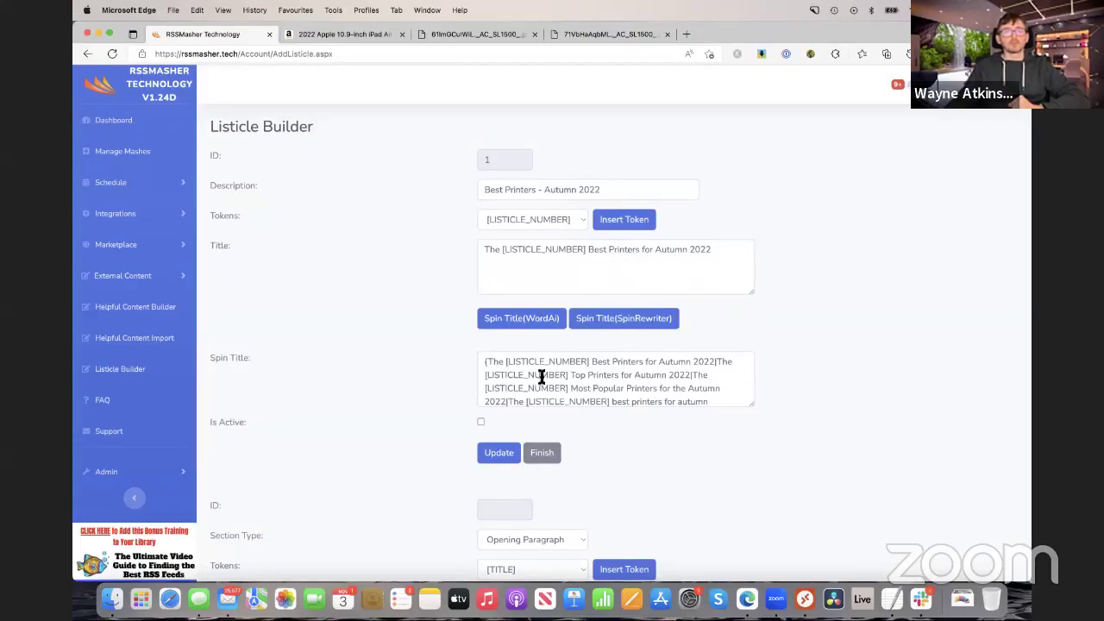
Step: Examine the printers listicle's section table, selecting the Opening Paragraph and the "Best Printer" list item in turn
{"action": "scroll", "coordinate": [369, 375], "scroll_direction": "down", "scroll_amount": 2}
{"action": "scroll", "coordinate": [371, 368], "scroll_direction": "down", "scroll_amount": 10}
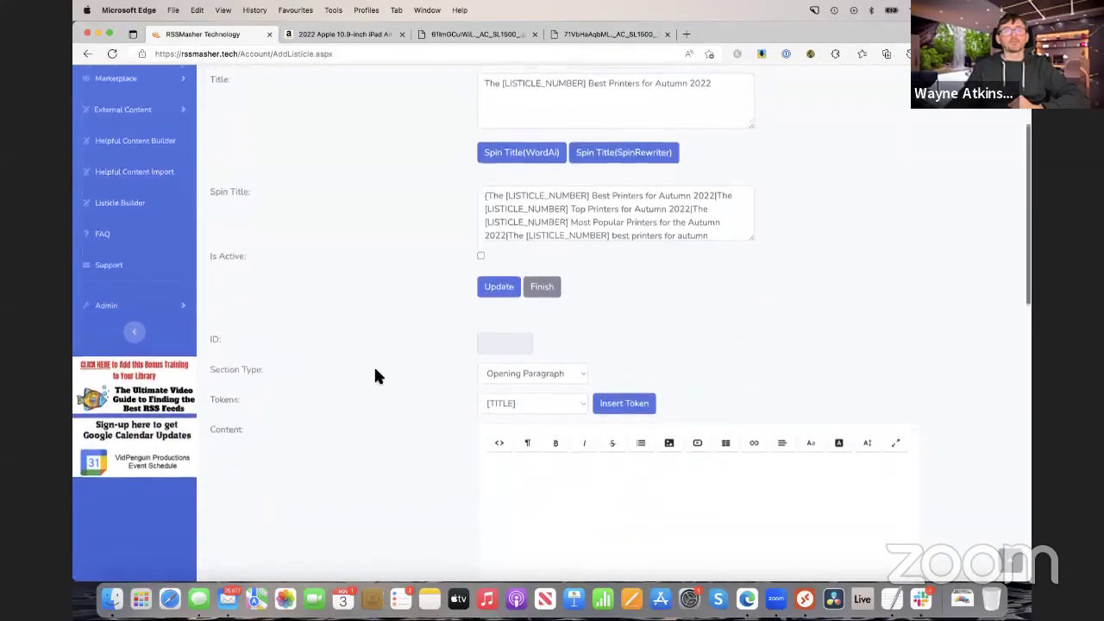
{"action": "scroll", "coordinate": [382, 370], "scroll_direction": "down", "scroll_amount": 7}
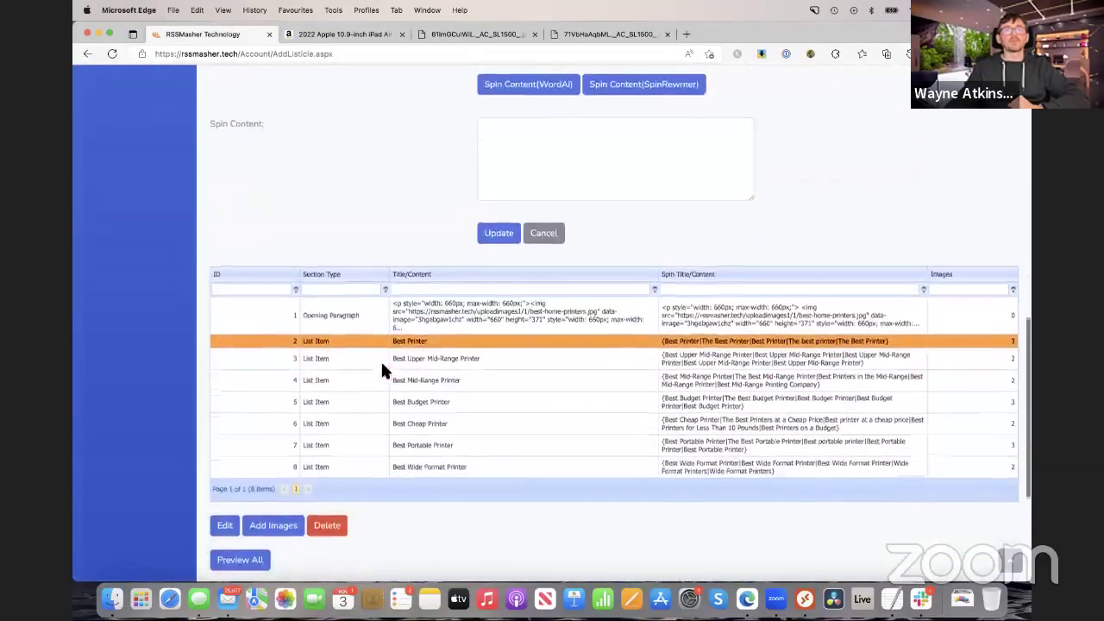
{"action": "left_click", "coordinate": [358, 264]}
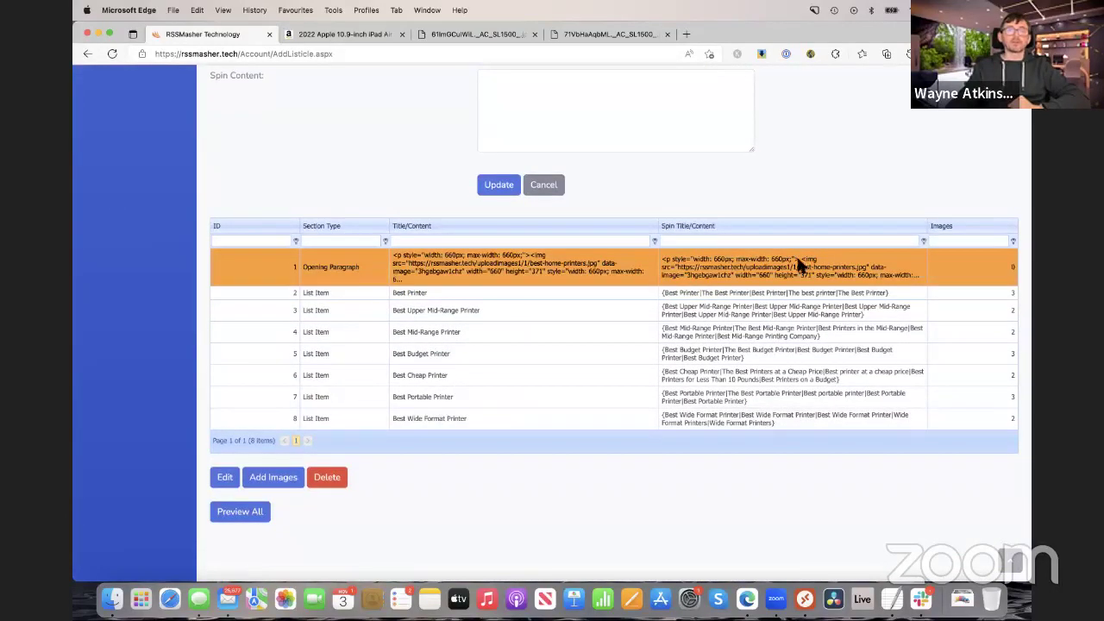
{"action": "left_click", "coordinate": [338, 294]}
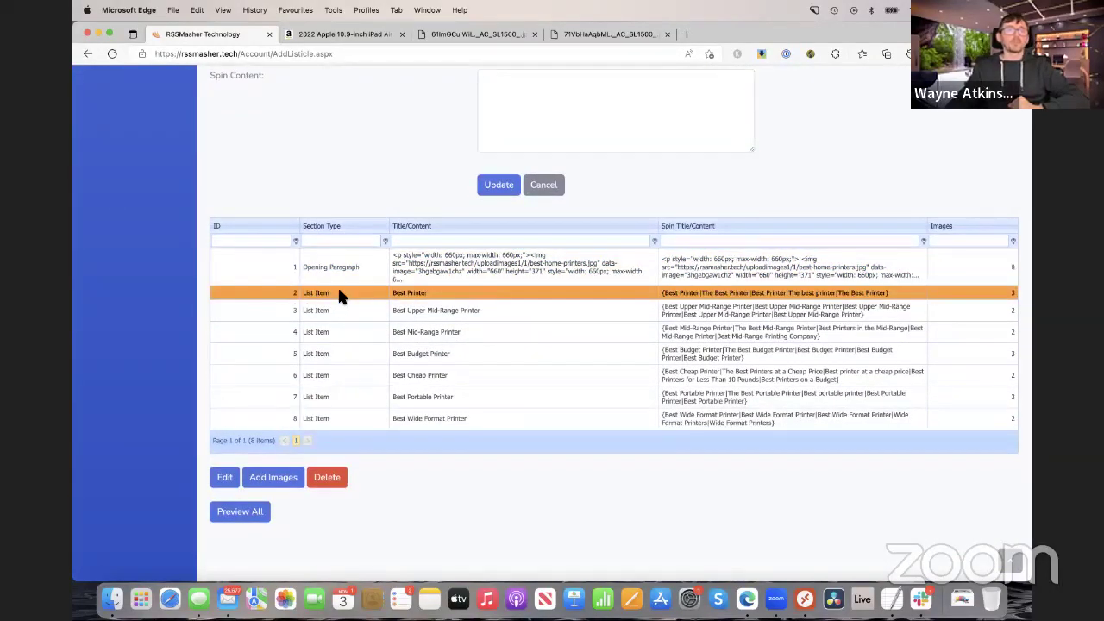
{"action": "scroll", "coordinate": [328, 290], "scroll_direction": "down", "scroll_amount": 1}
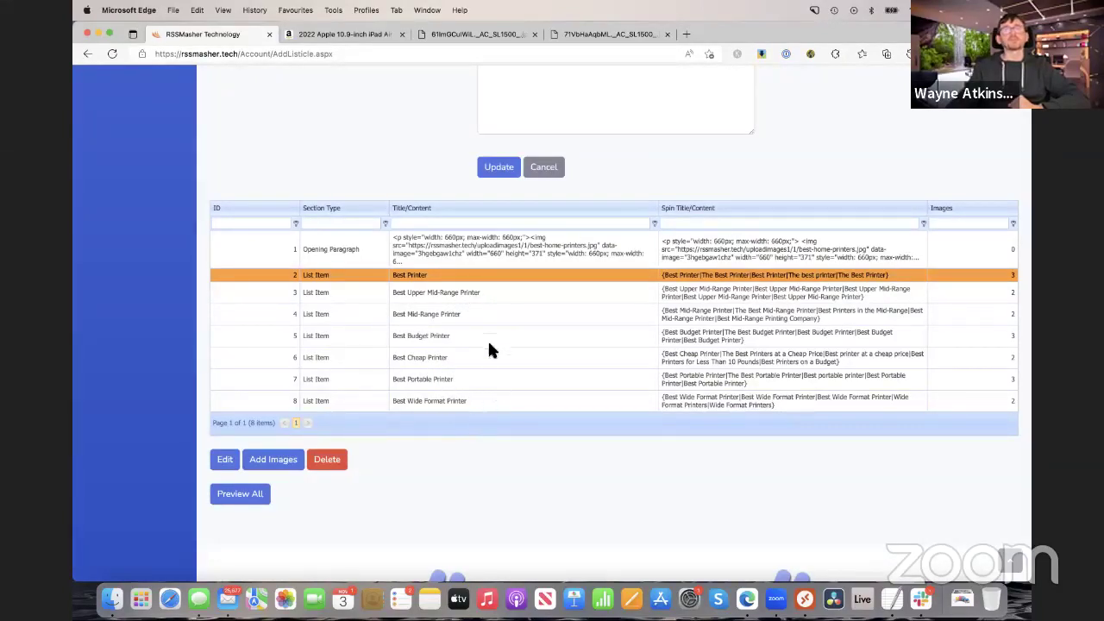
Step: Open the Opening Paragraph section for editing, review its image, text and spin content, and close it without changes
{"action": "left_click", "coordinate": [330, 249]}
{"action": "left_click", "coordinate": [224, 459]}
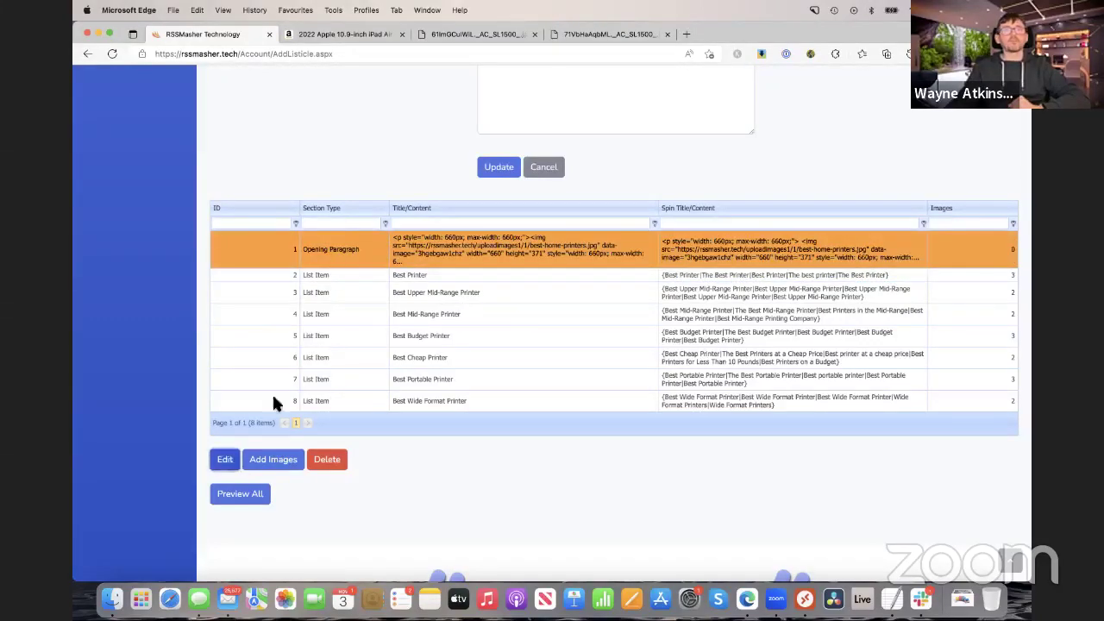
{"action": "scroll", "coordinate": [337, 216], "scroll_direction": "up", "scroll_amount": 8}
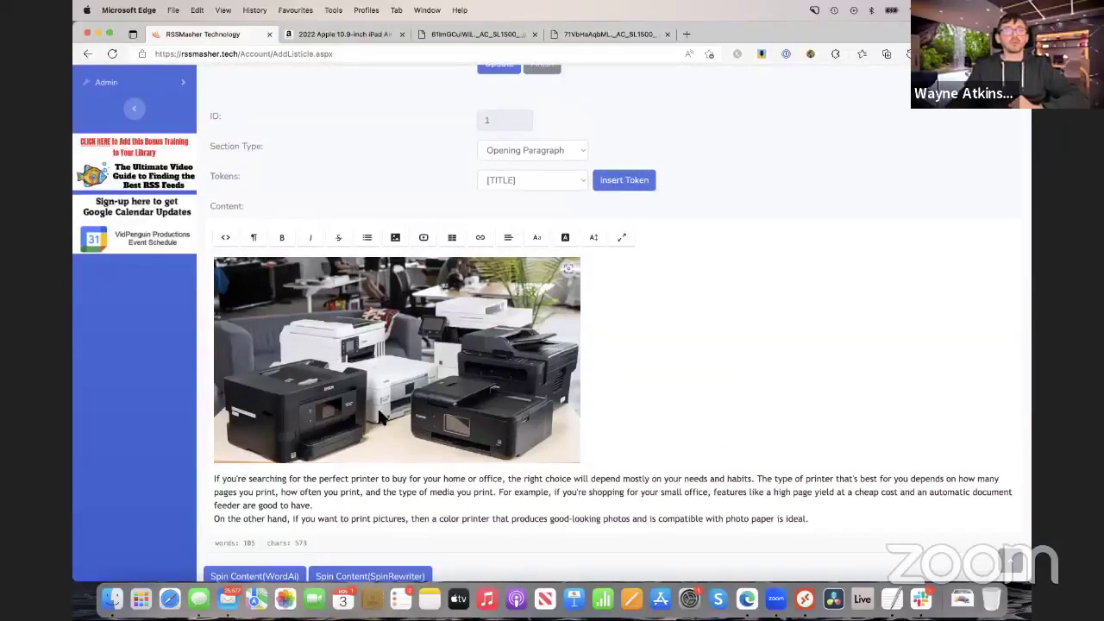
{"action": "scroll", "coordinate": [796, 372], "scroll_direction": "down", "scroll_amount": 2}
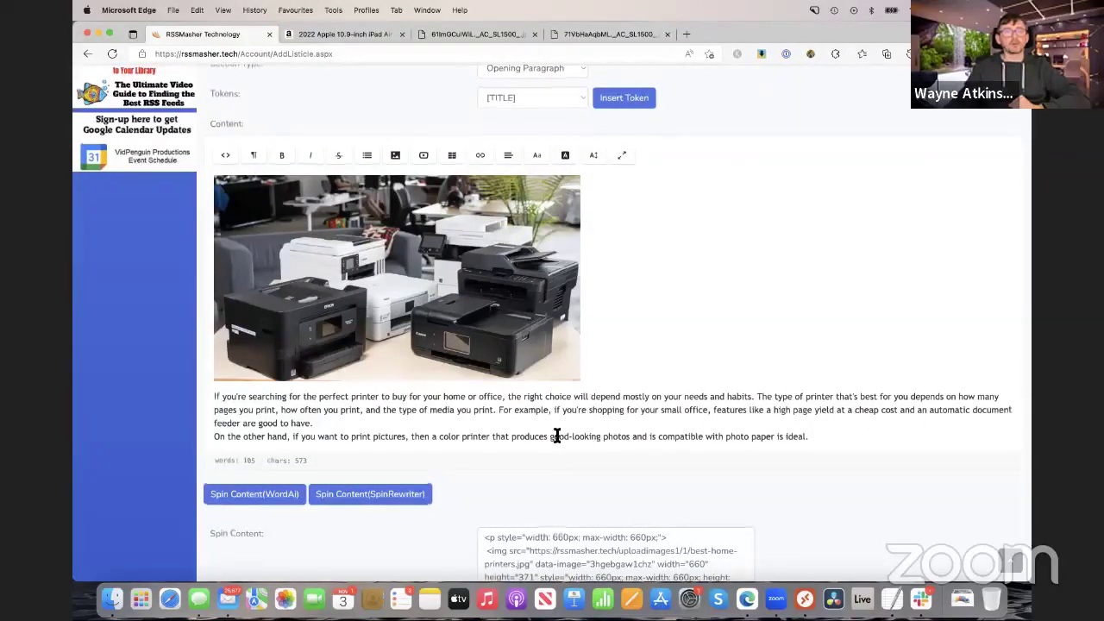
{"action": "scroll", "coordinate": [518, 449], "scroll_direction": "down", "scroll_amount": 2}
{"action": "scroll", "coordinate": [388, 476], "scroll_direction": "down", "scroll_amount": 5}
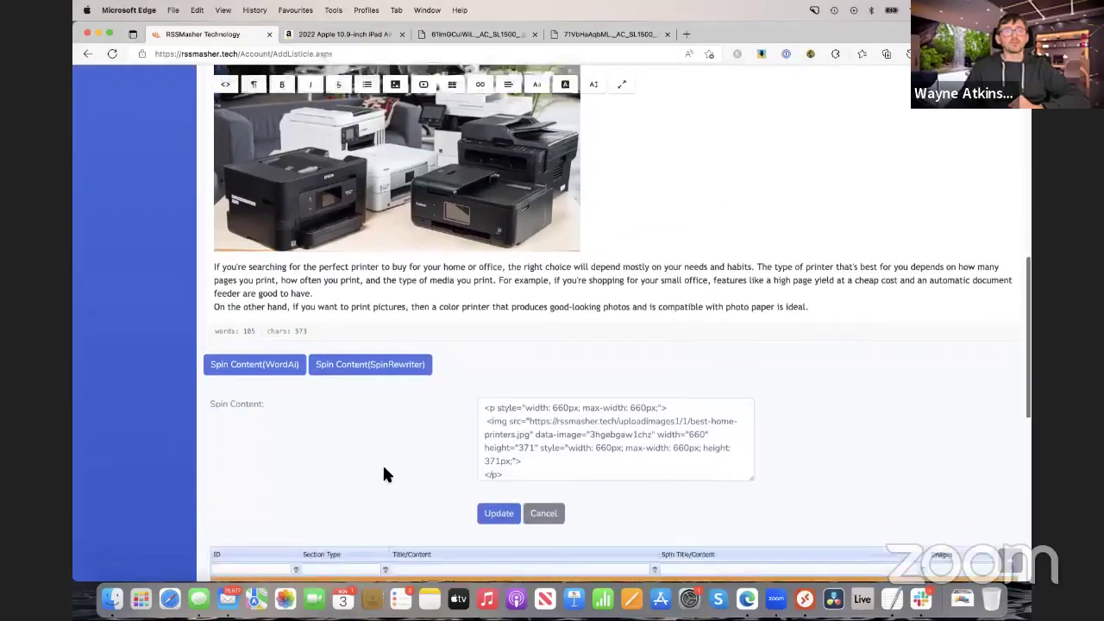
{"action": "scroll", "coordinate": [358, 409], "scroll_direction": "up", "scroll_amount": 1}
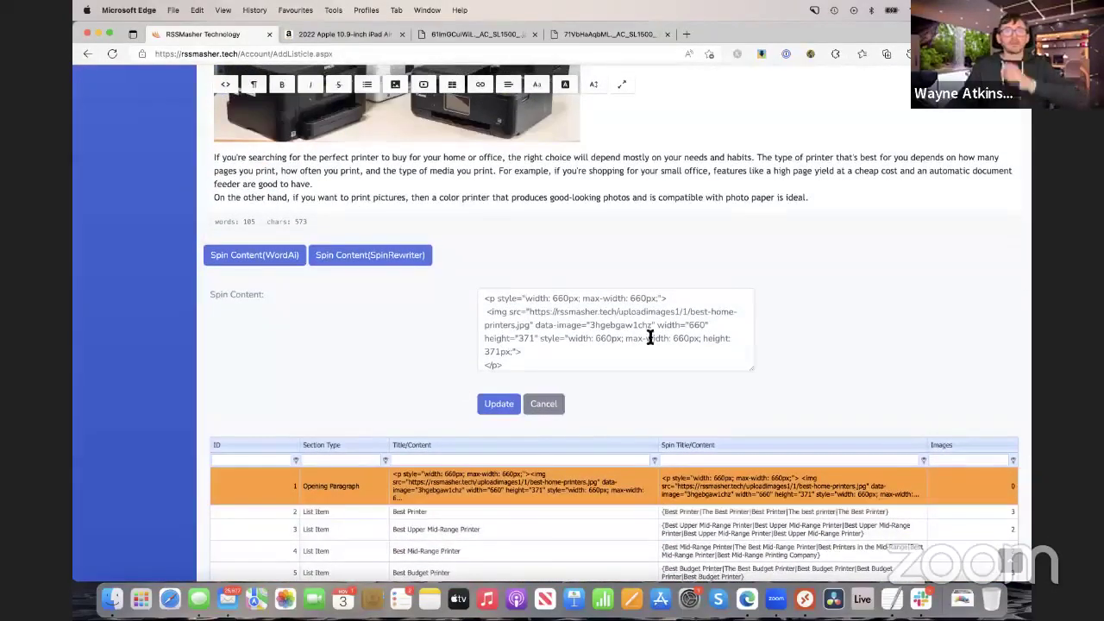
{"action": "left_click", "coordinate": [544, 405]}
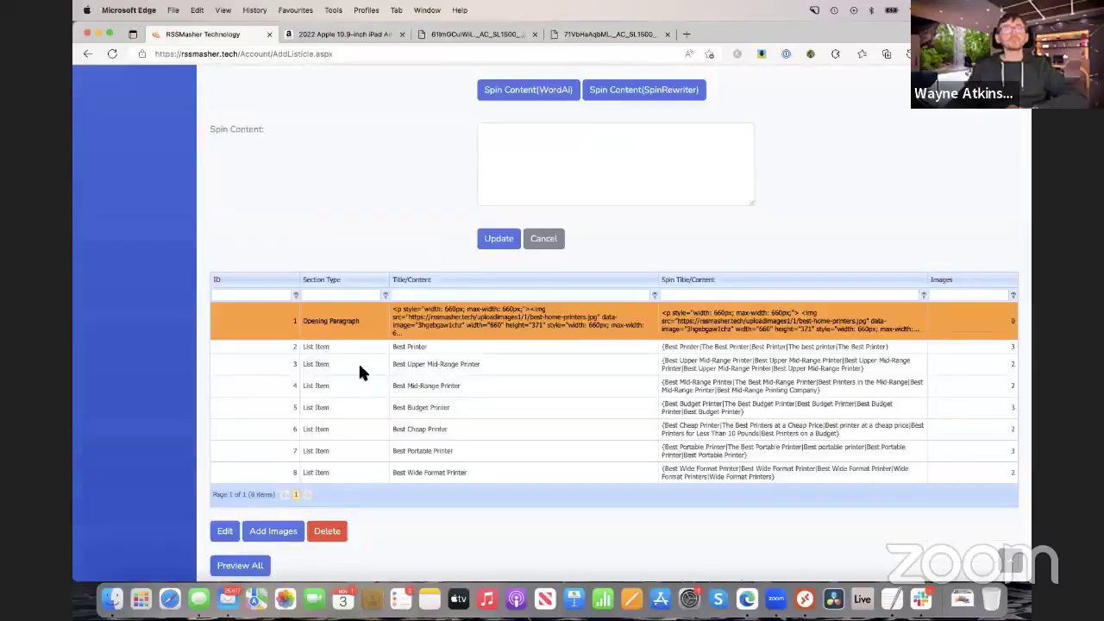
Step: Open the "Best Printer" list item for editing and review its spin title, content and spin content
{"action": "left_click", "coordinate": [334, 345]}
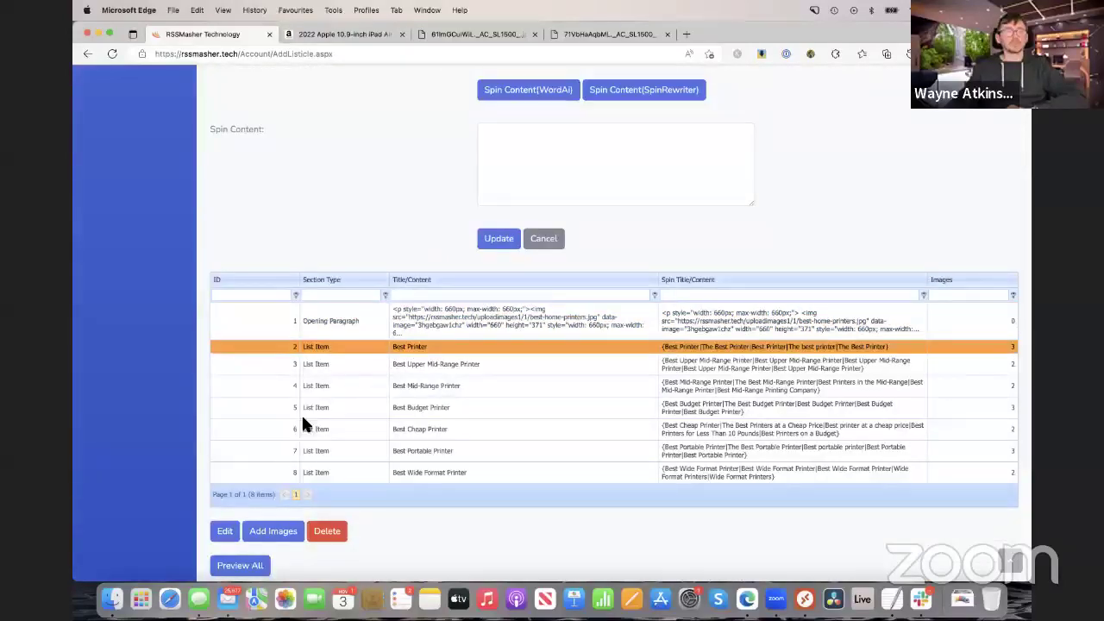
{"action": "left_click", "coordinate": [225, 532]}
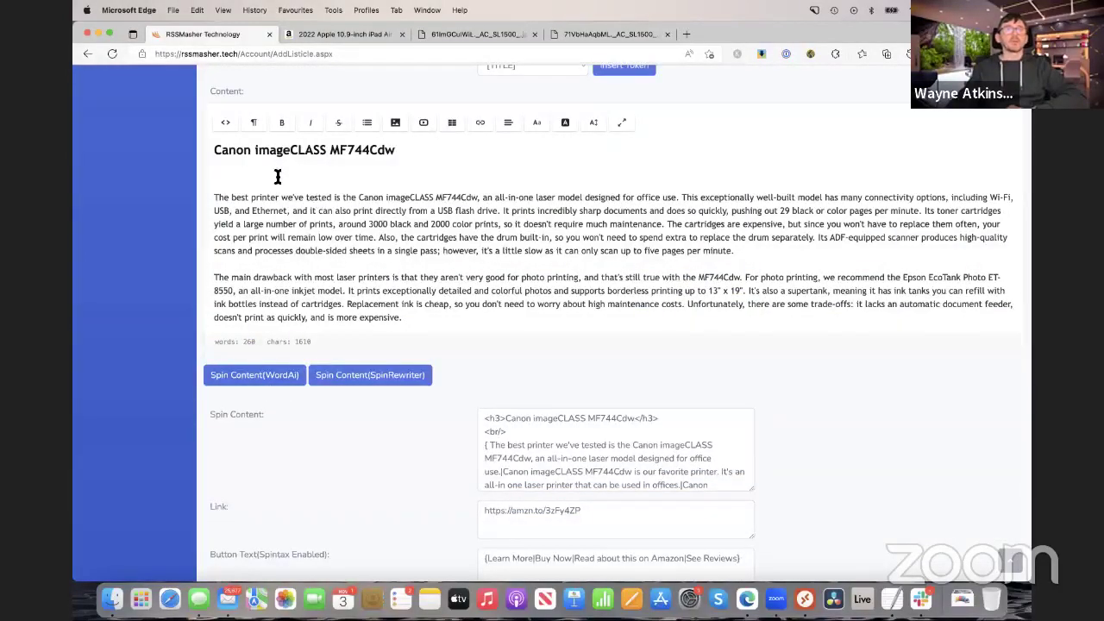
{"action": "scroll", "coordinate": [345, 199], "scroll_direction": "up", "scroll_amount": 1}
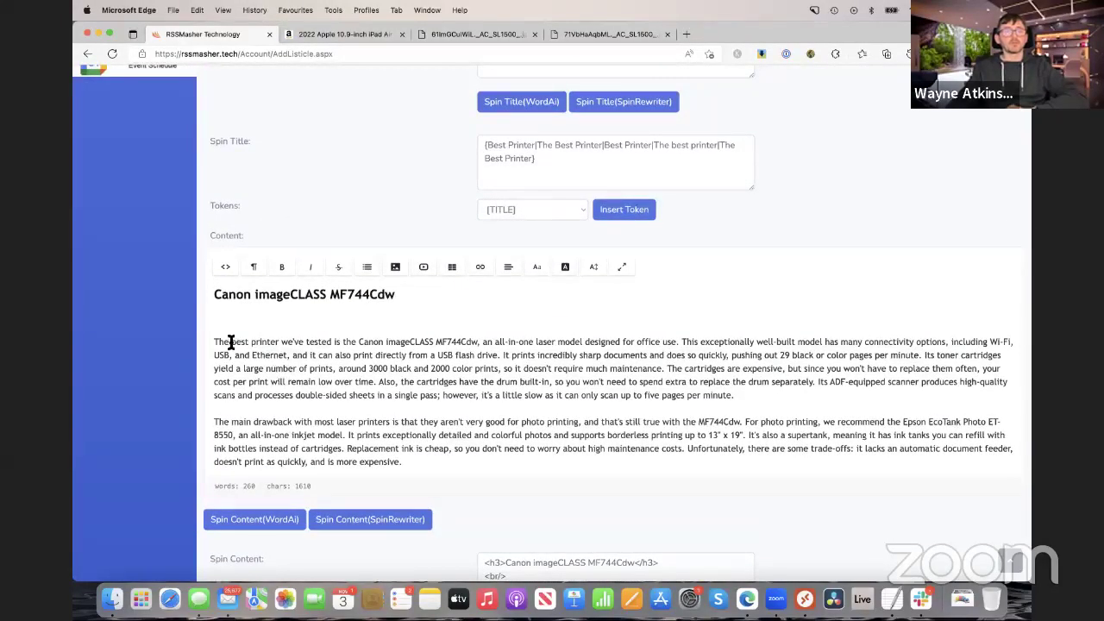
{"action": "scroll", "coordinate": [434, 451], "scroll_direction": "down", "scroll_amount": 3}
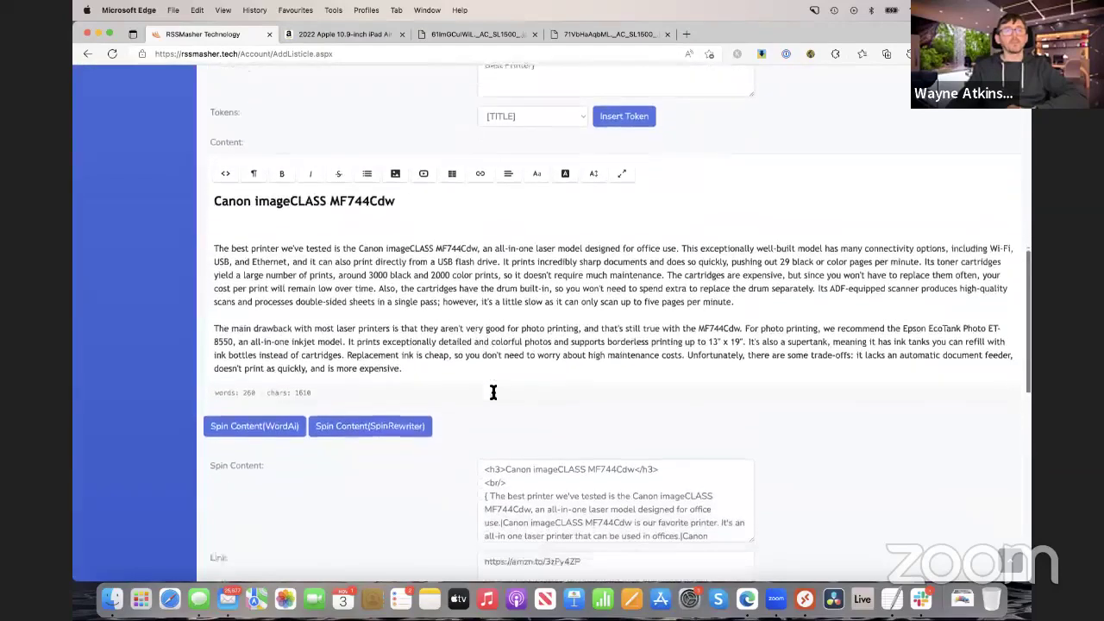
{"action": "scroll", "coordinate": [493, 396], "scroll_direction": "down", "scroll_amount": 1}
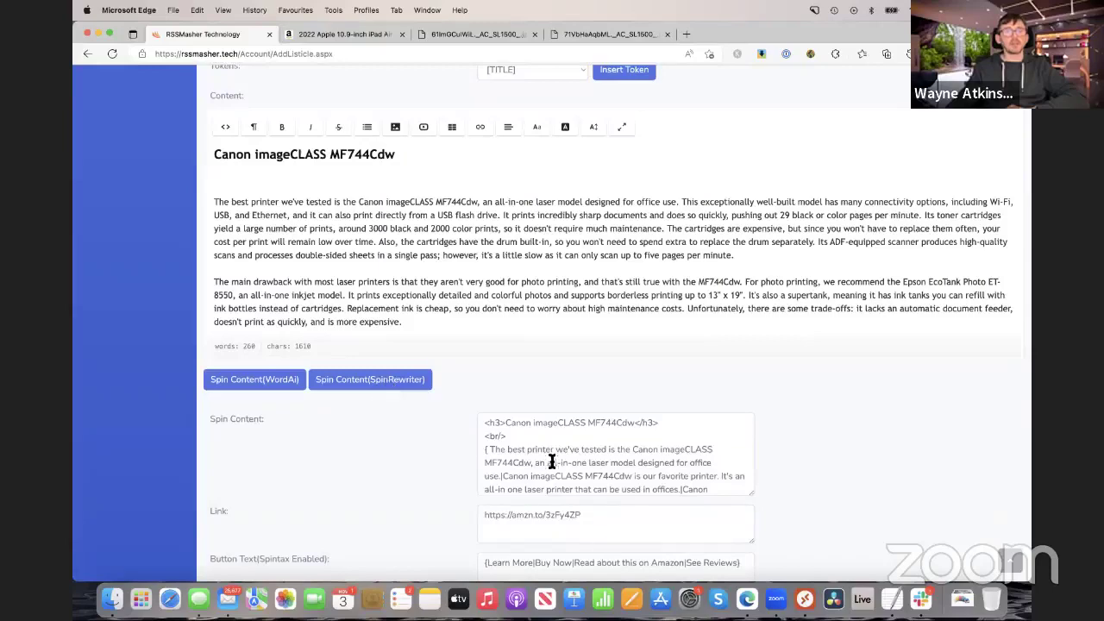
{"action": "scroll", "coordinate": [552, 473], "scroll_direction": "down", "scroll_amount": 3}
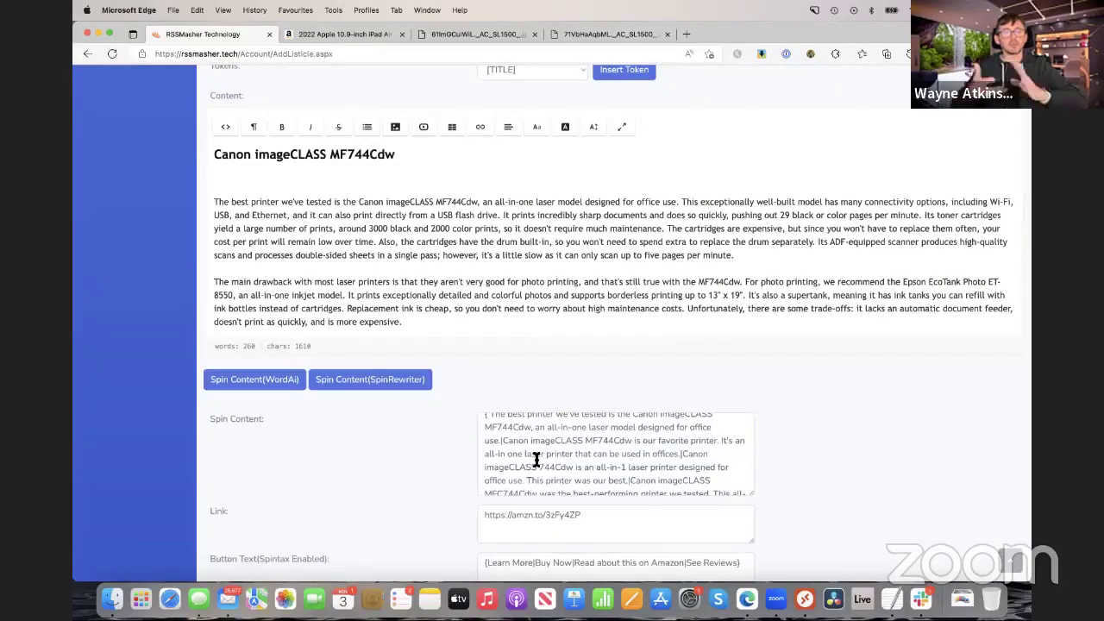
{"action": "scroll", "coordinate": [463, 470], "scroll_direction": "down", "scroll_amount": 5}
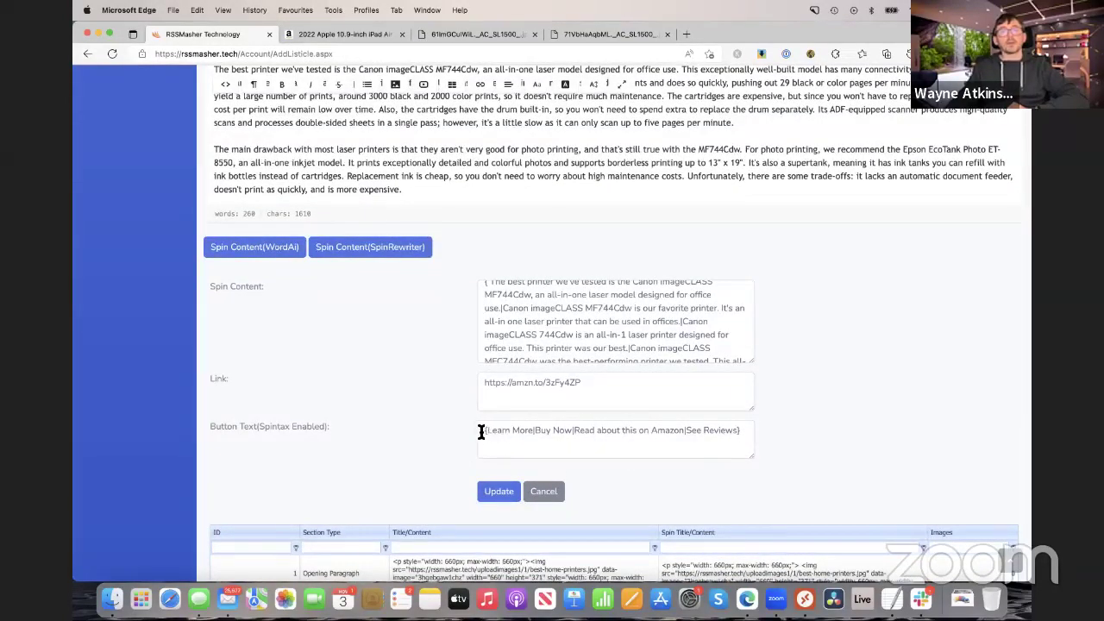
Step: Examine the "Best Printer" item's spintax button text and Amazon link, and cancel editing the item
{"action": "left_click", "coordinate": [507, 448]}
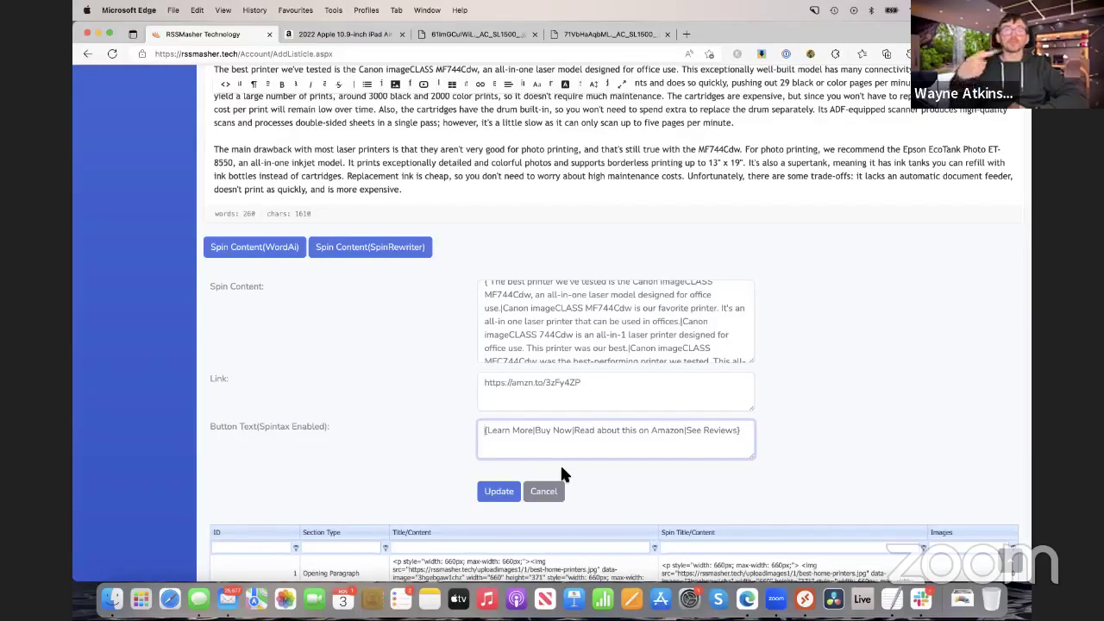
{"action": "left_click_drag", "start_coordinate": [483, 430], "coordinate": [744, 434]}
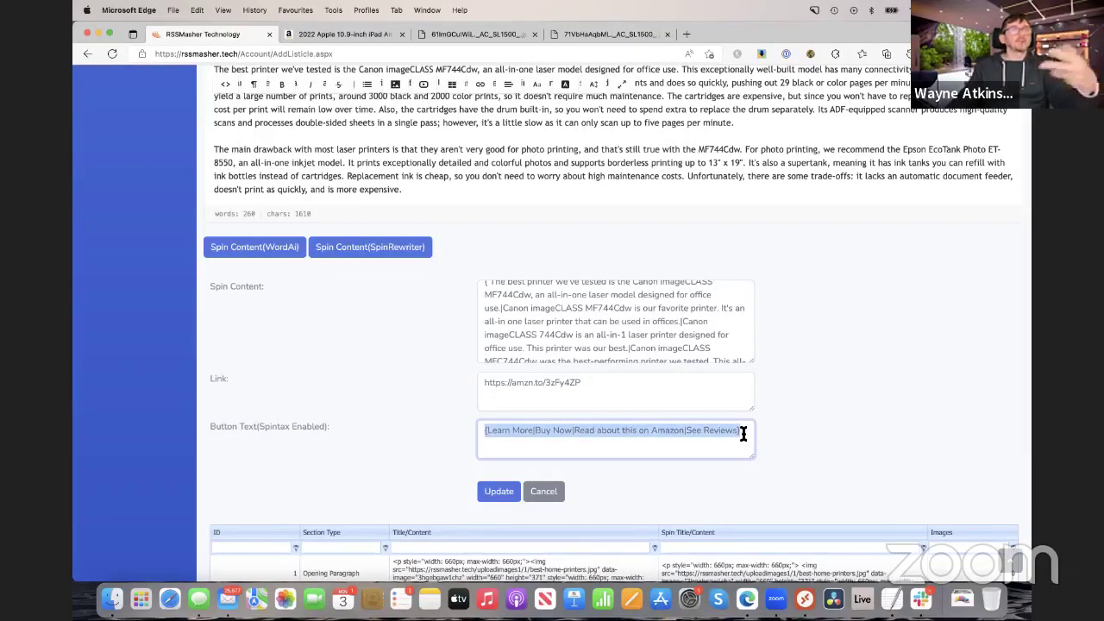
{"action": "left_click", "coordinate": [404, 394]}
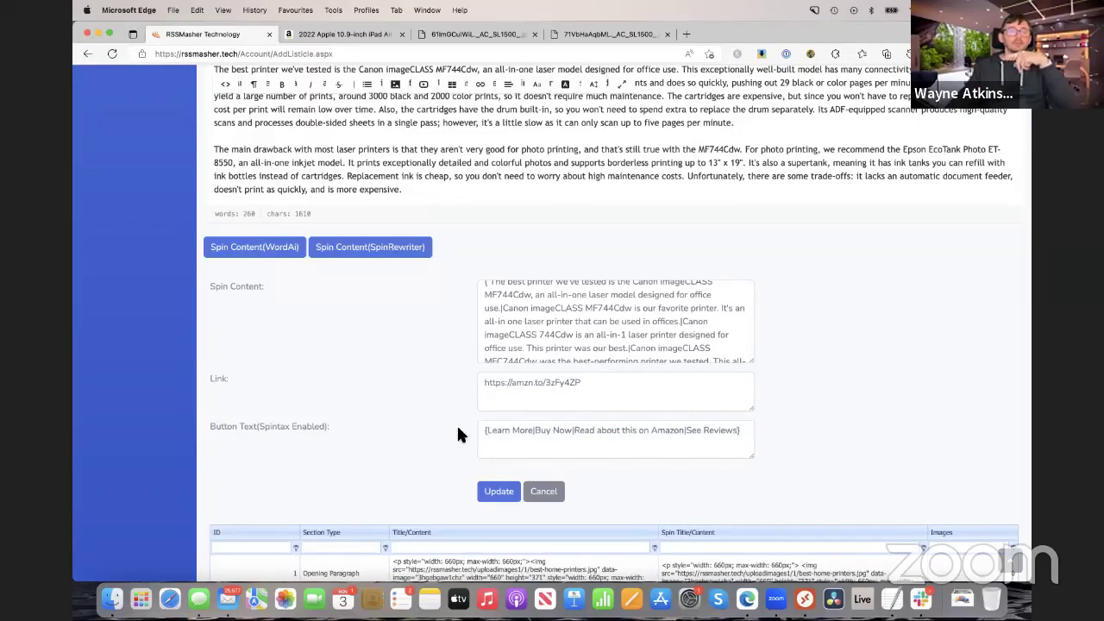
{"action": "left_click_drag", "start_coordinate": [485, 433], "coordinate": [750, 441]}
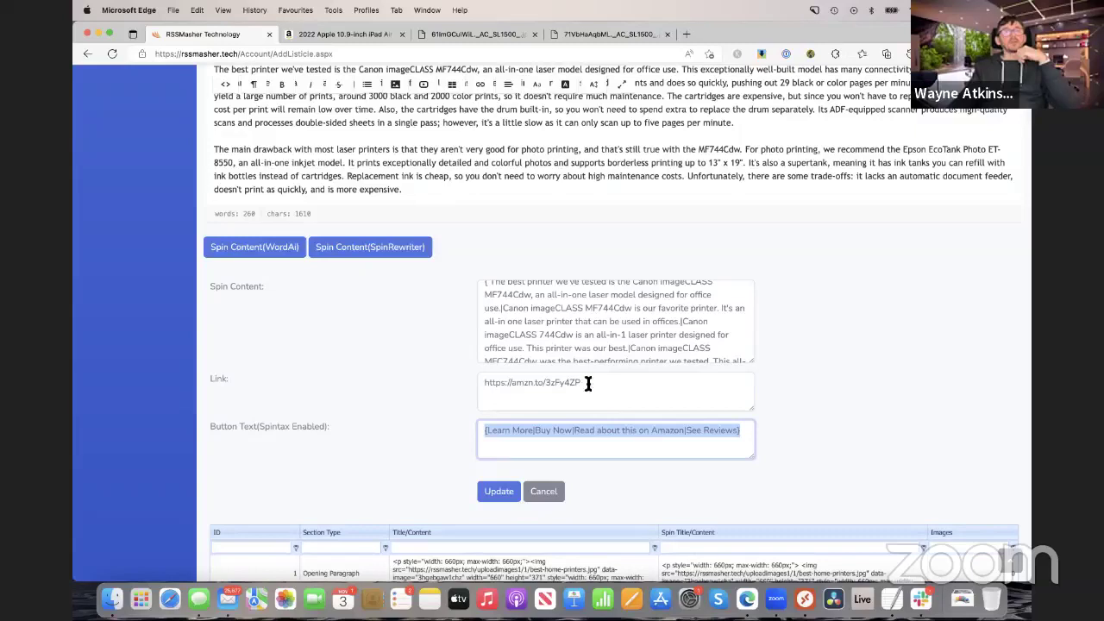
{"action": "left_click_drag", "start_coordinate": [588, 383], "coordinate": [443, 389]}
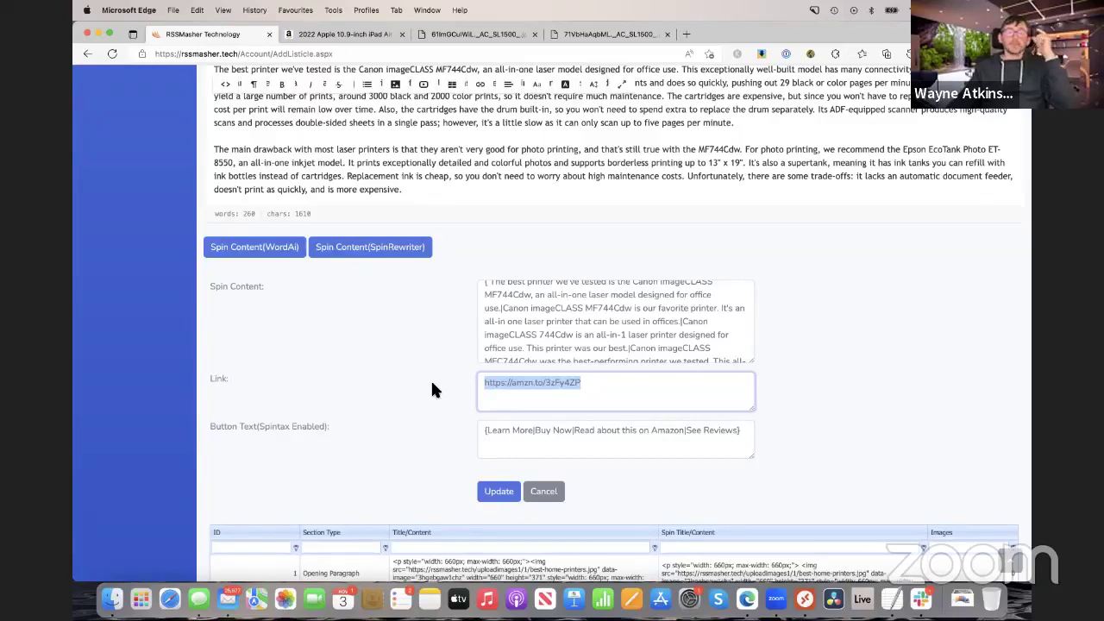
{"action": "scroll", "coordinate": [431, 410], "scroll_direction": "down", "scroll_amount": 4}
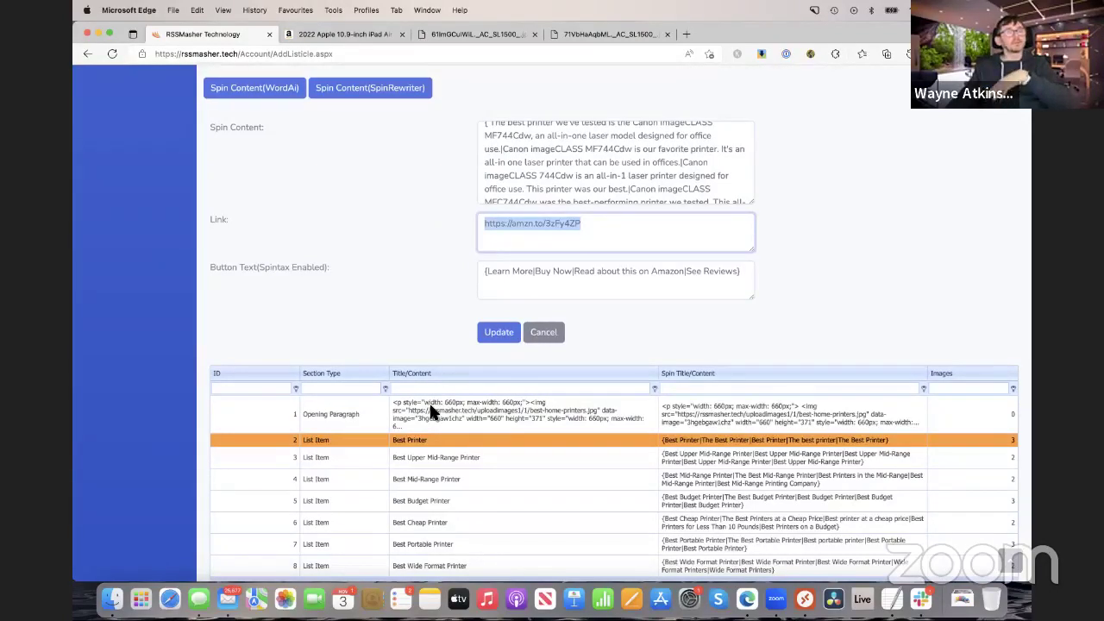
{"action": "left_click", "coordinate": [424, 279]}
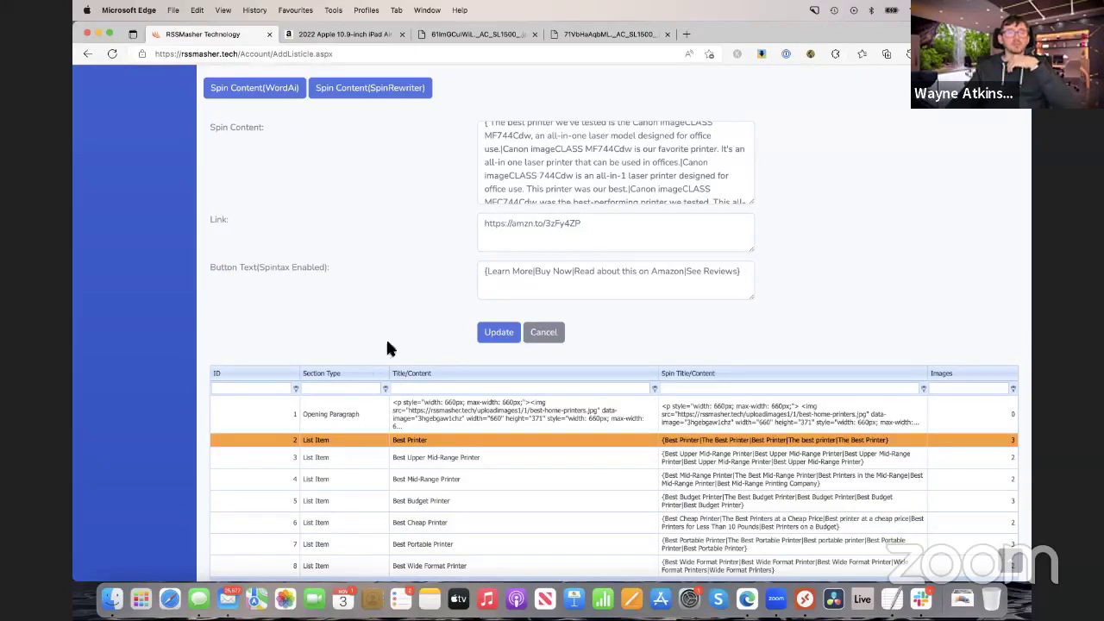
{"action": "left_click", "coordinate": [552, 333]}
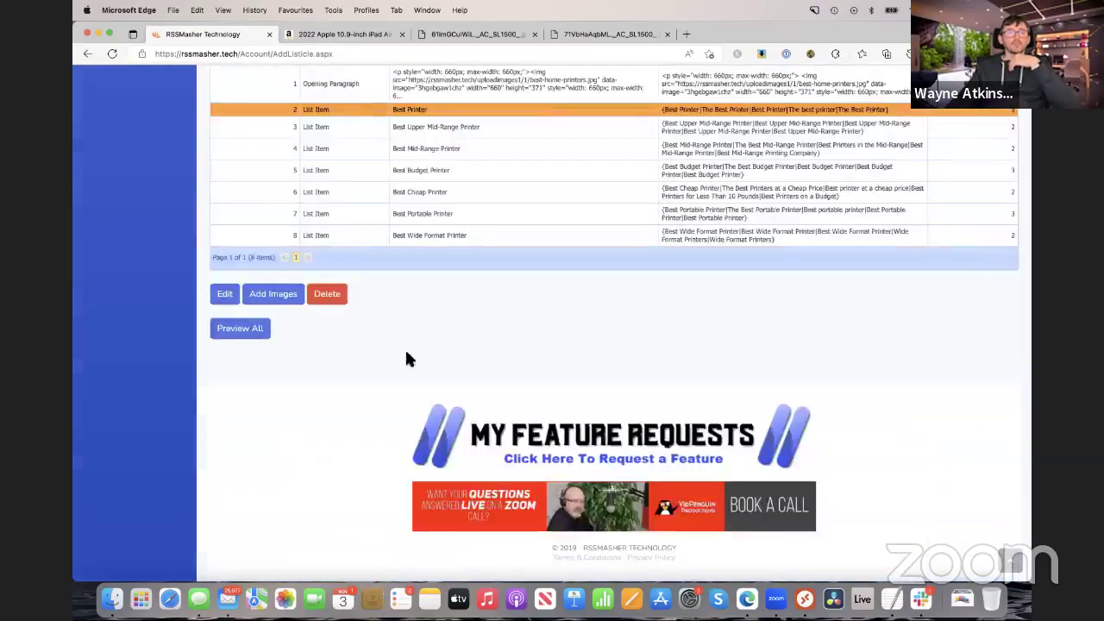
Step: Preview the whole printers listicle and review its title, opening paragraph and best printer entry down to the link button
{"action": "left_click", "coordinate": [238, 333]}
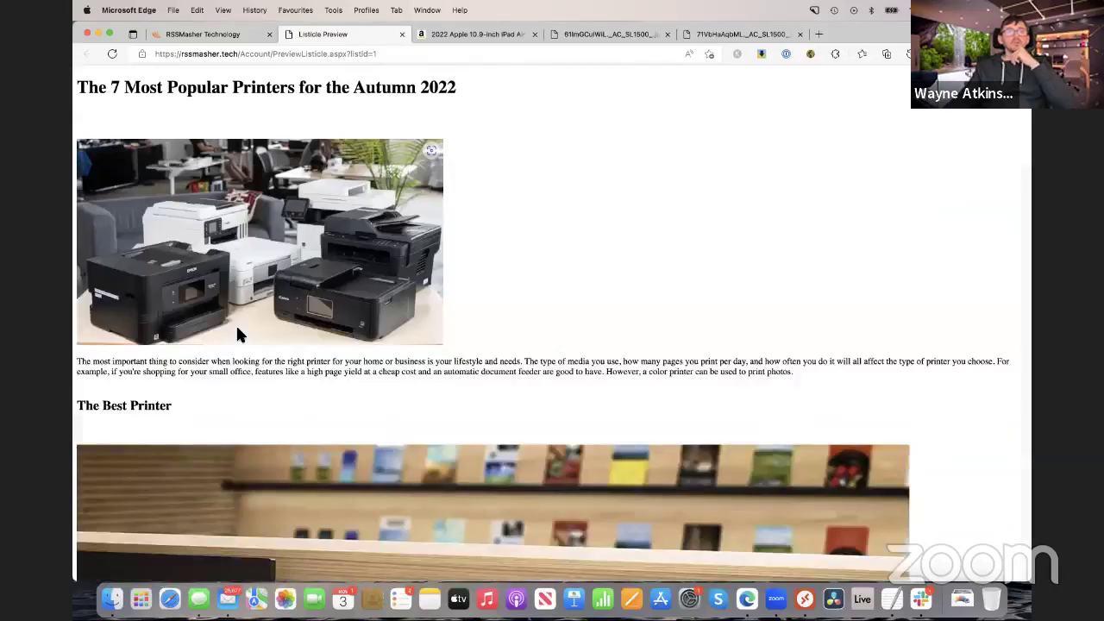
{"action": "scroll", "coordinate": [455, 96], "scroll_direction": "down", "scroll_amount": 1}
{"action": "left_click_drag", "start_coordinate": [462, 84], "coordinate": [75, 88]}
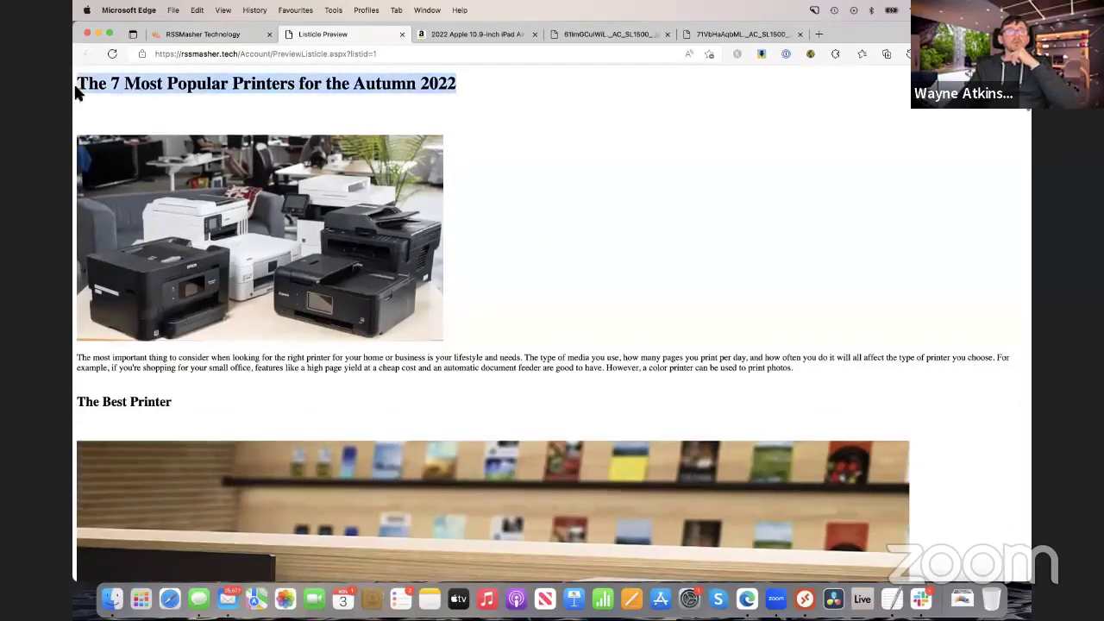
{"action": "left_click", "coordinate": [544, 127]}
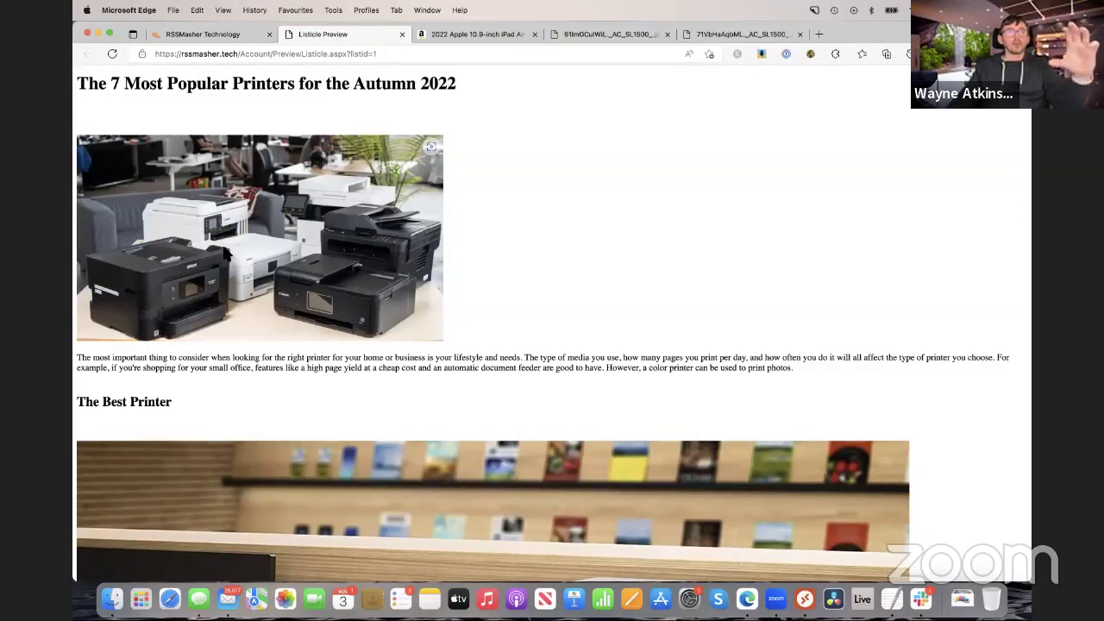
{"action": "scroll", "coordinate": [314, 373], "scroll_direction": "down", "scroll_amount": 3}
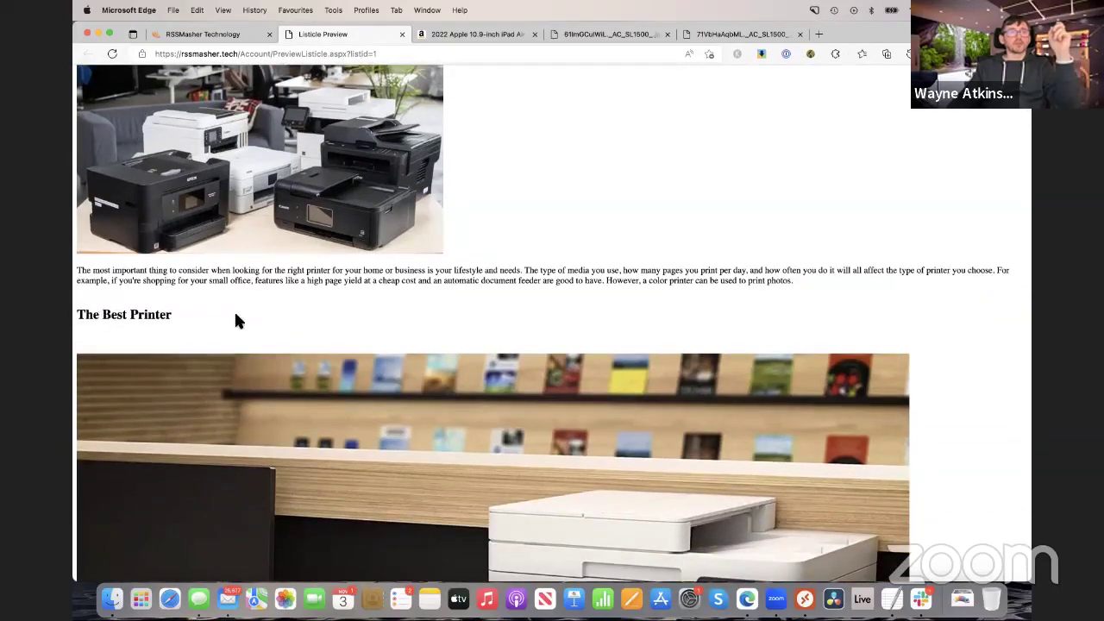
{"action": "scroll", "coordinate": [247, 320], "scroll_direction": "down", "scroll_amount": 6}
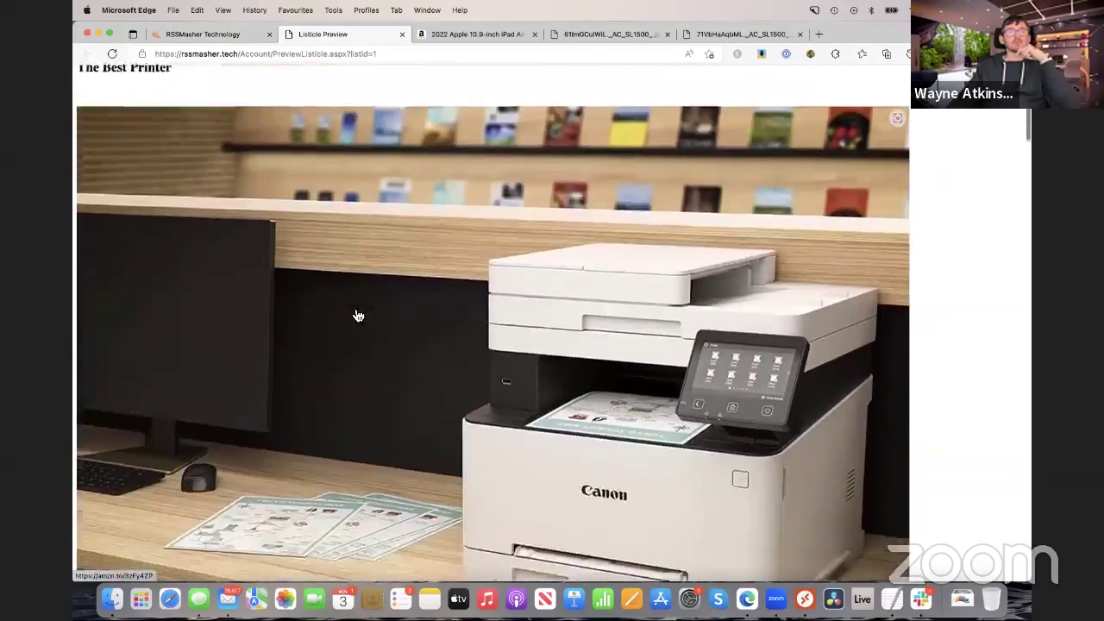
{"action": "scroll", "coordinate": [422, 316], "scroll_direction": "down", "scroll_amount": 3}
{"action": "scroll", "coordinate": [423, 317], "scroll_direction": "down", "scroll_amount": 3}
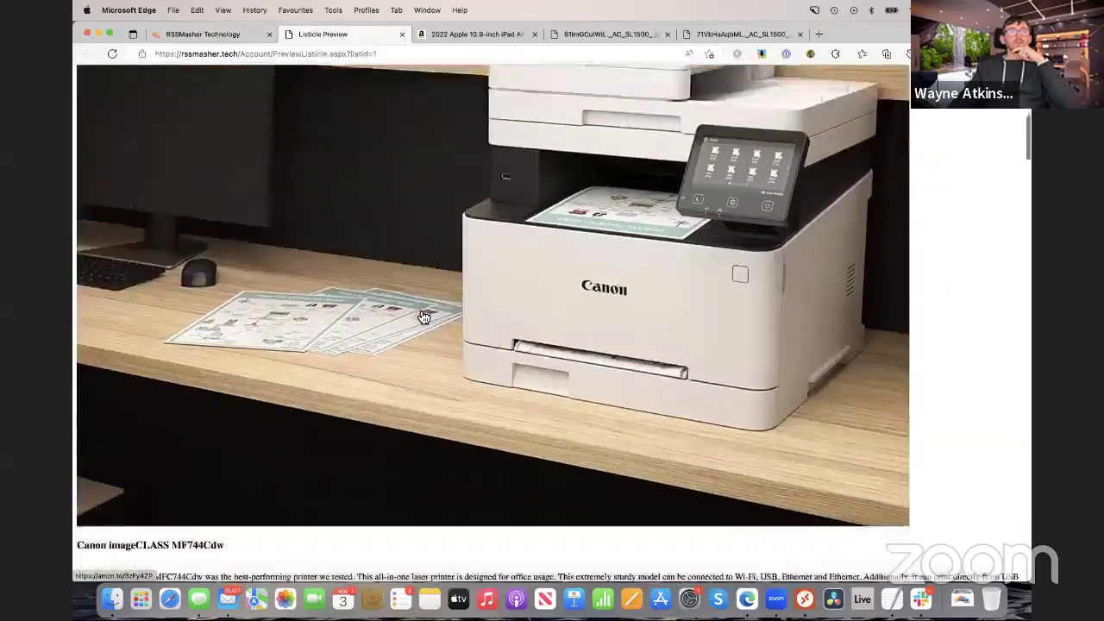
{"action": "scroll", "coordinate": [423, 318], "scroll_direction": "down", "scroll_amount": 5}
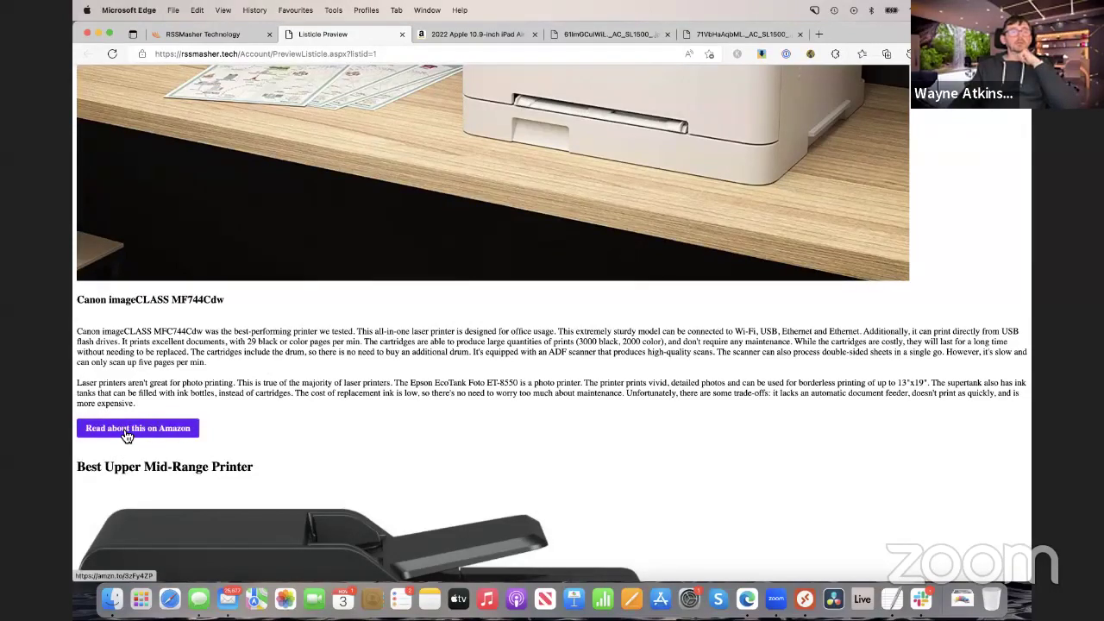
Step: Examine the remaining printer entries in the preview, from the upper mid-range printer down to the Epson EcoTank ET-15000
{"action": "scroll", "coordinate": [127, 435], "scroll_direction": "down", "scroll_amount": 5}
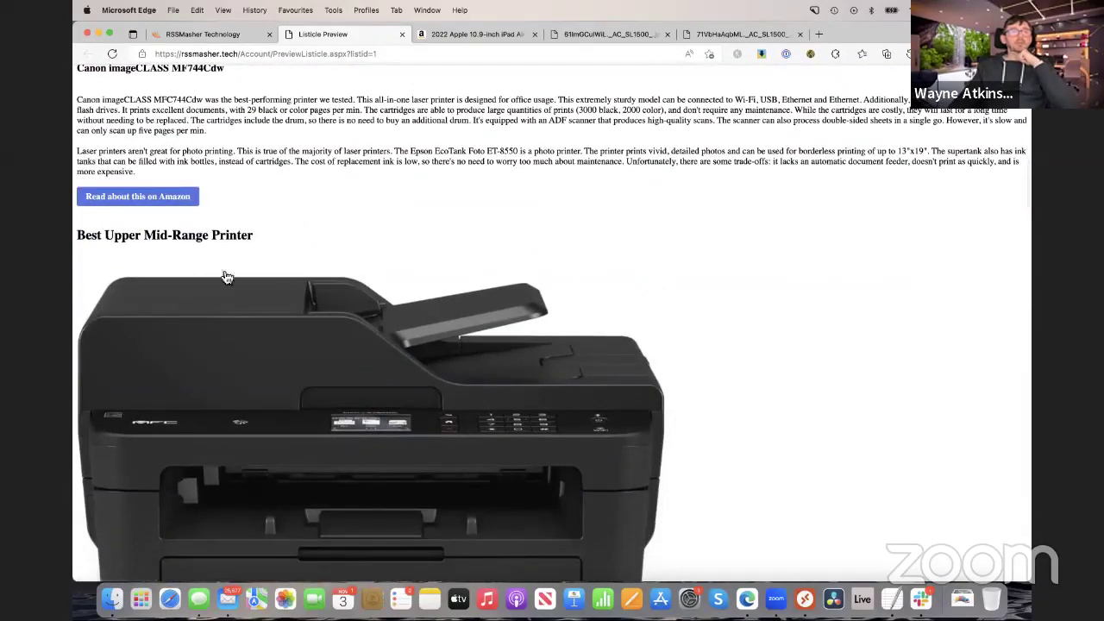
{"action": "scroll", "coordinate": [249, 291], "scroll_direction": "down", "scroll_amount": 8}
{"action": "scroll", "coordinate": [351, 212], "scroll_direction": "down", "scroll_amount": 10}
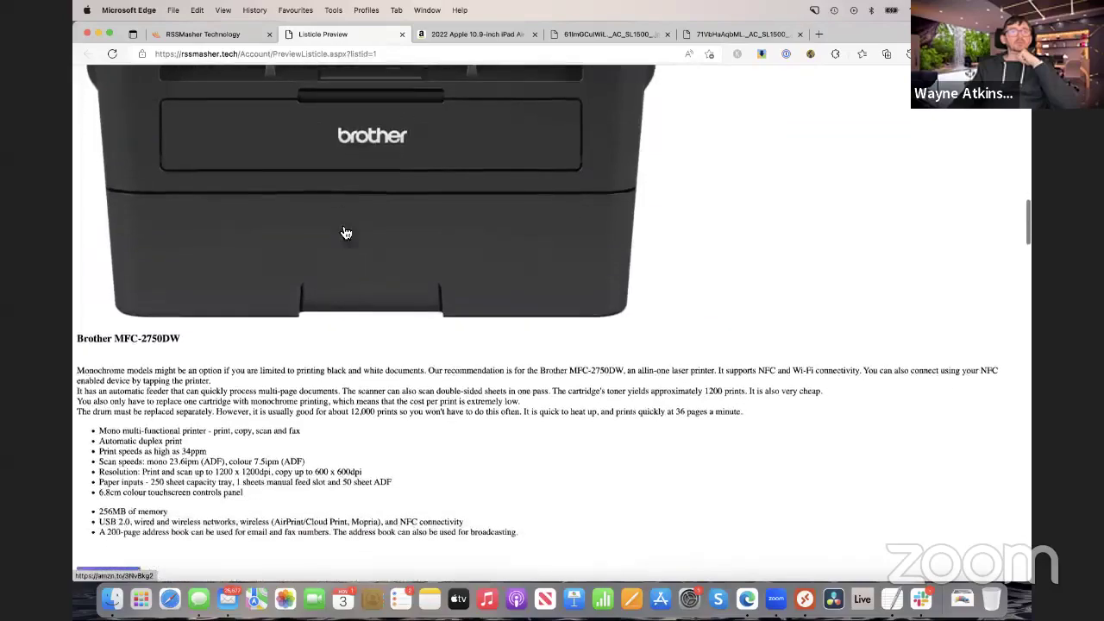
{"action": "scroll", "coordinate": [342, 277], "scroll_direction": "down", "scroll_amount": 20}
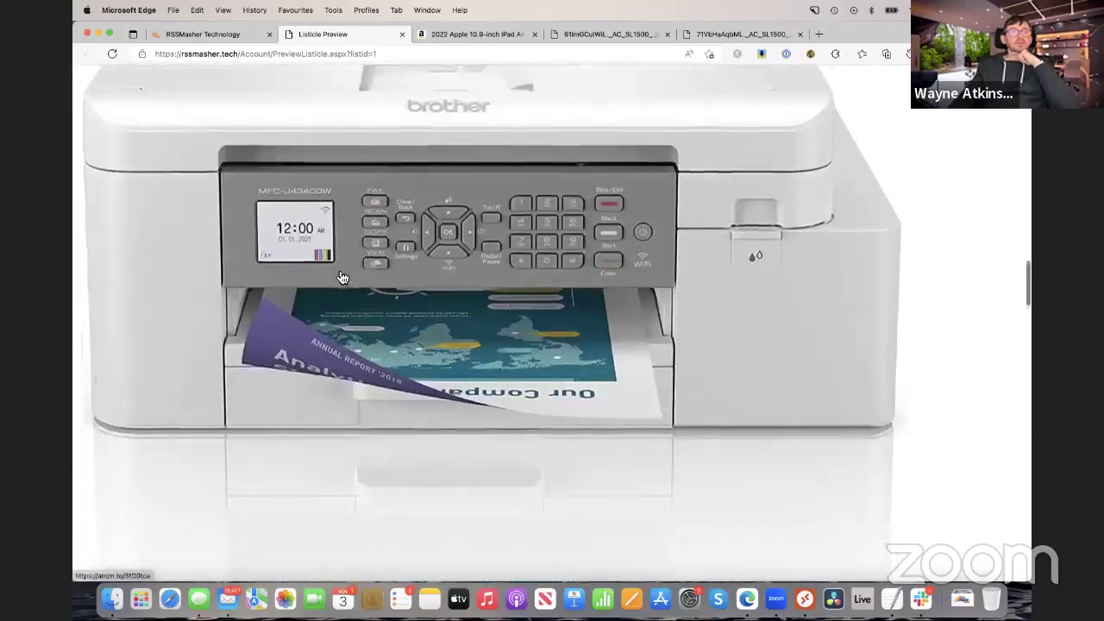
{"action": "scroll", "coordinate": [338, 274], "scroll_direction": "down", "scroll_amount": 16}
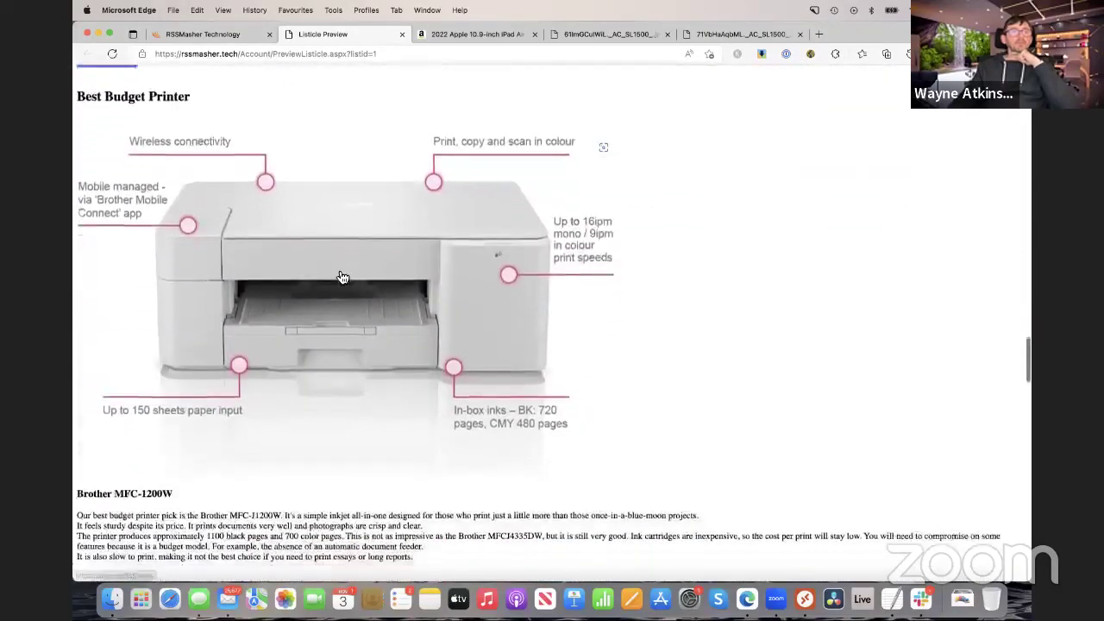
{"action": "scroll", "coordinate": [338, 270], "scroll_direction": "down", "scroll_amount": 11}
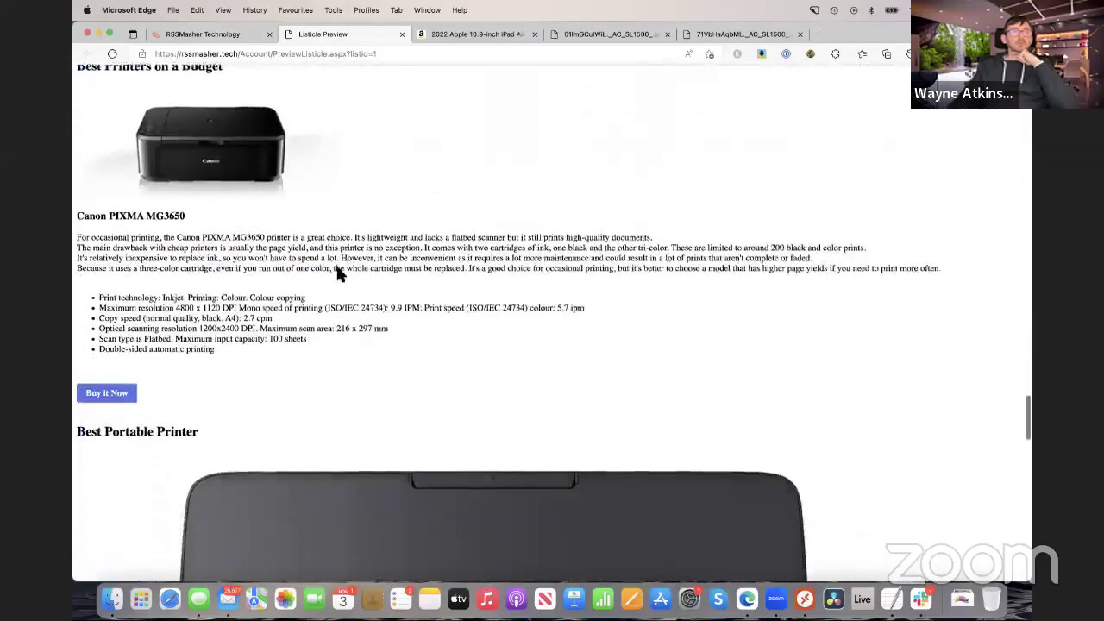
{"action": "scroll", "coordinate": [343, 277], "scroll_direction": "down", "scroll_amount": 19}
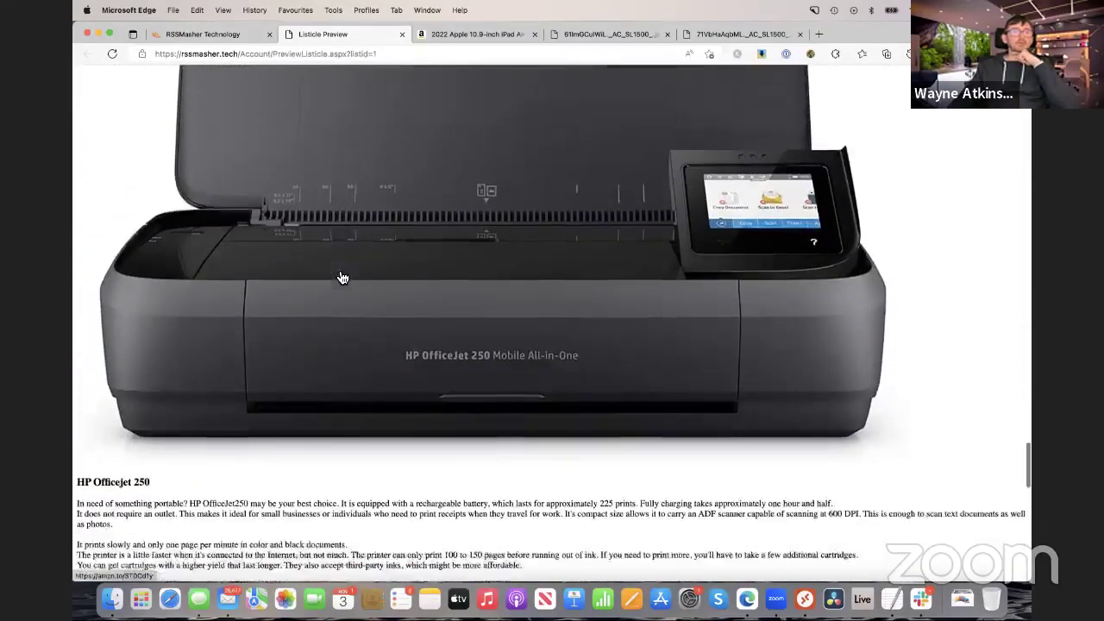
{"action": "scroll", "coordinate": [343, 277], "scroll_direction": "down", "scroll_amount": 10}
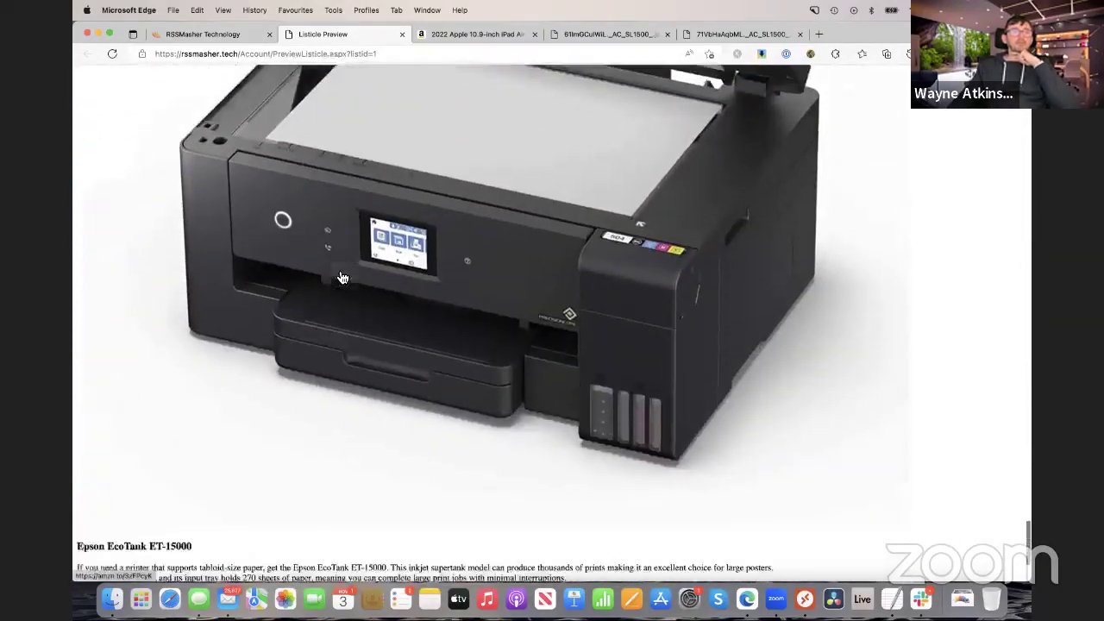
Step: Go back to the HP Officejet 250 entry, reload the preview, and examine its respun image, text and link button
{"action": "scroll", "coordinate": [125, 72], "scroll_direction": "up", "scroll_amount": 15}
{"action": "scroll", "coordinate": [121, 65], "scroll_direction": "up", "scroll_amount": 5}
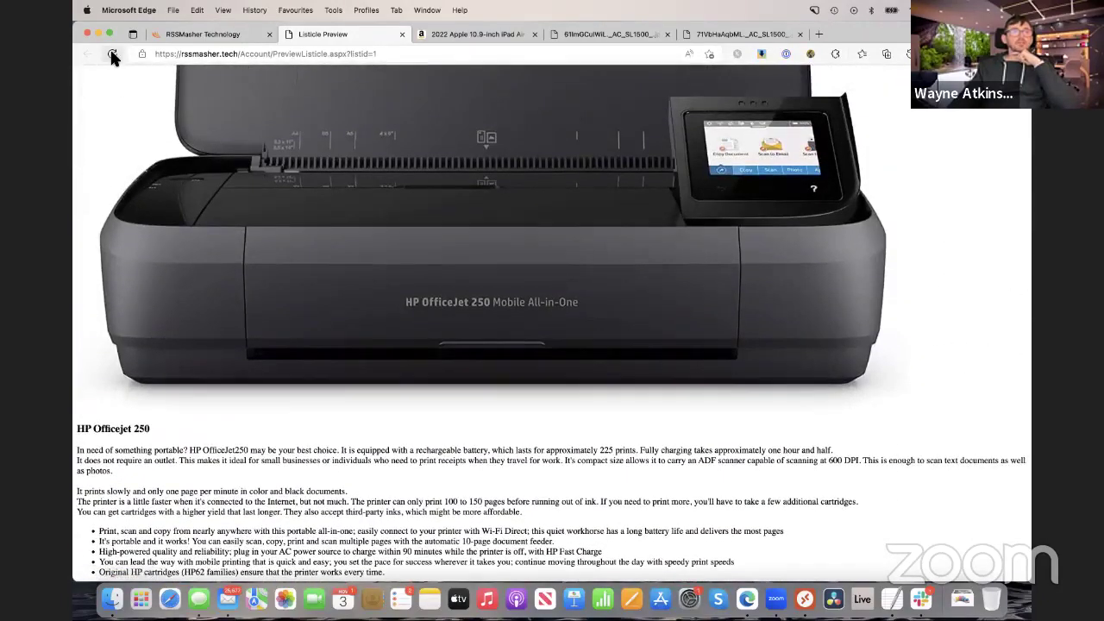
{"action": "left_click", "coordinate": [111, 53]}
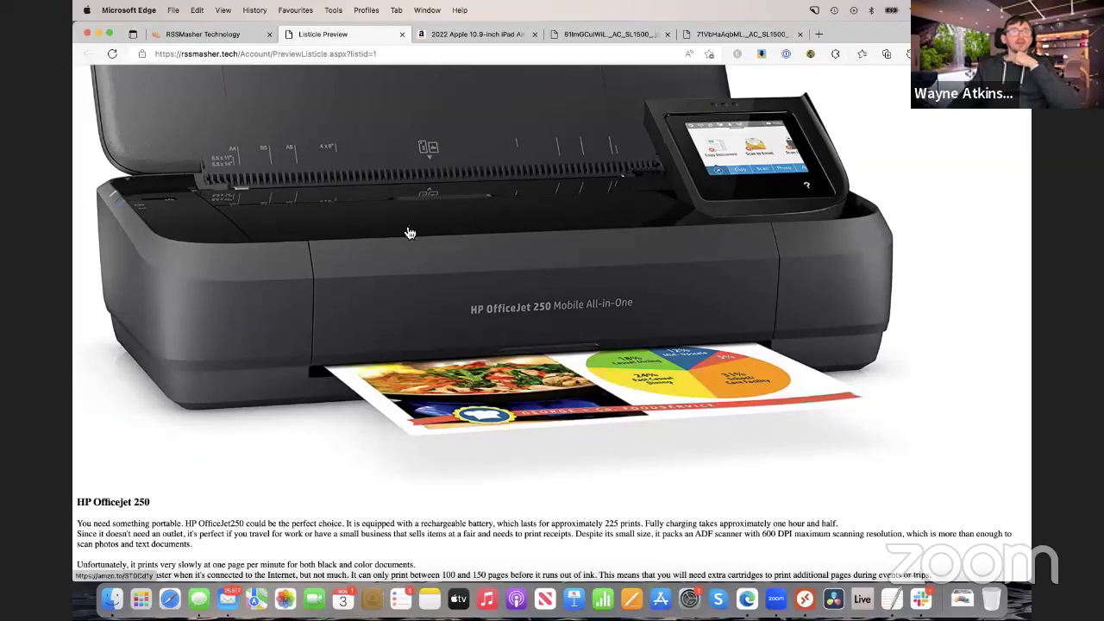
{"action": "scroll", "coordinate": [311, 363], "scroll_direction": "down", "scroll_amount": 5}
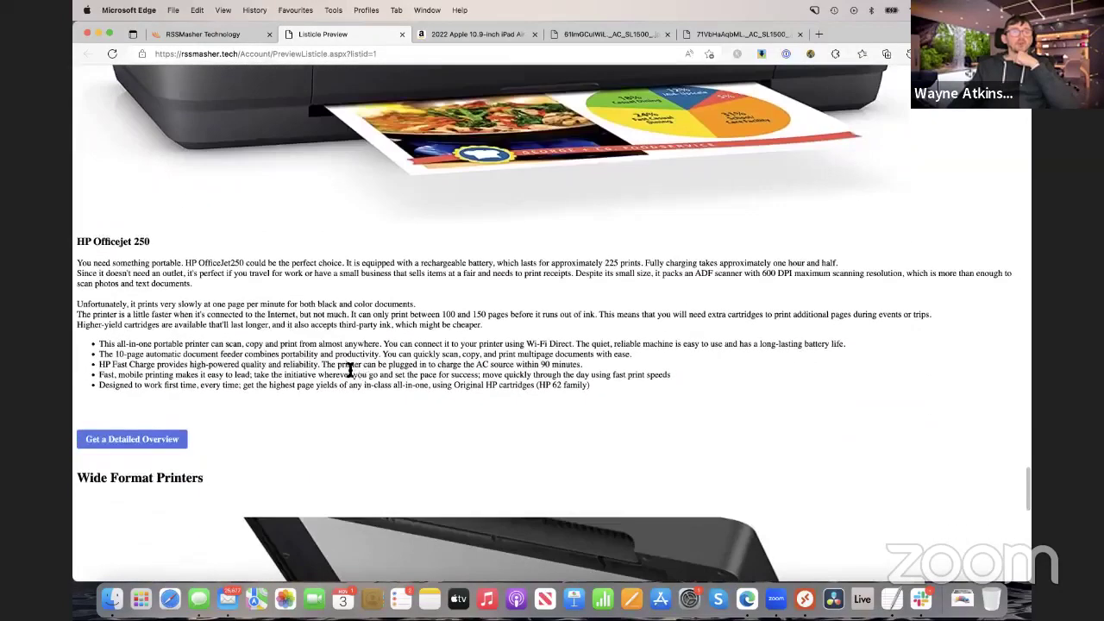
{"action": "scroll", "coordinate": [349, 369], "scroll_direction": "down", "scroll_amount": 1}
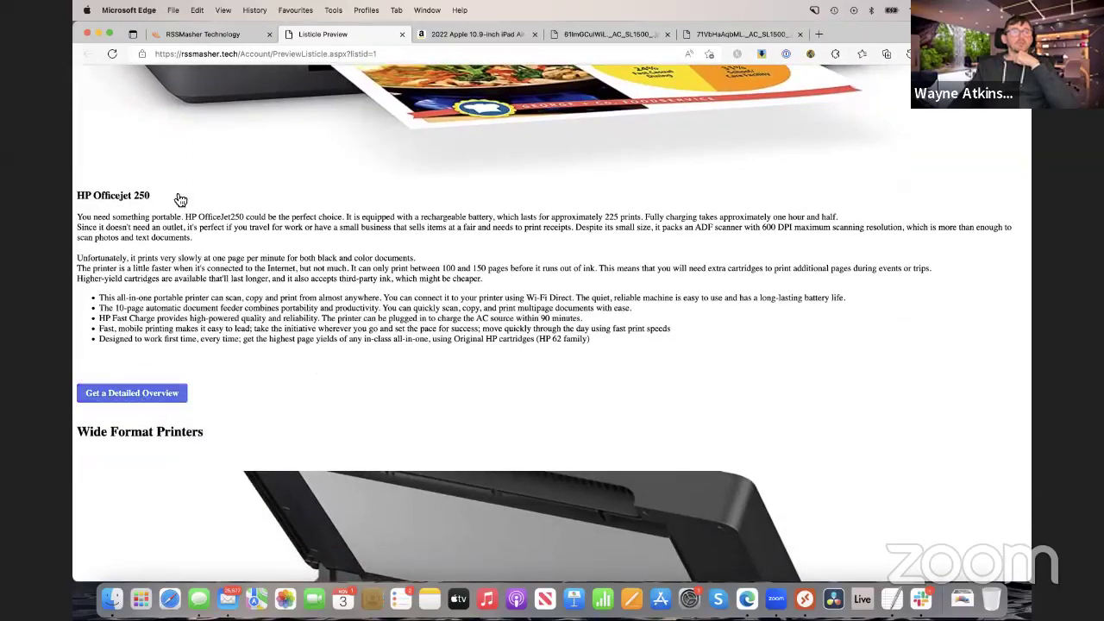
Step: Reload the preview several more times to compare the spun text, button and heading variations, and close it to return to the listicle form
{"action": "left_click", "coordinate": [112, 53]}
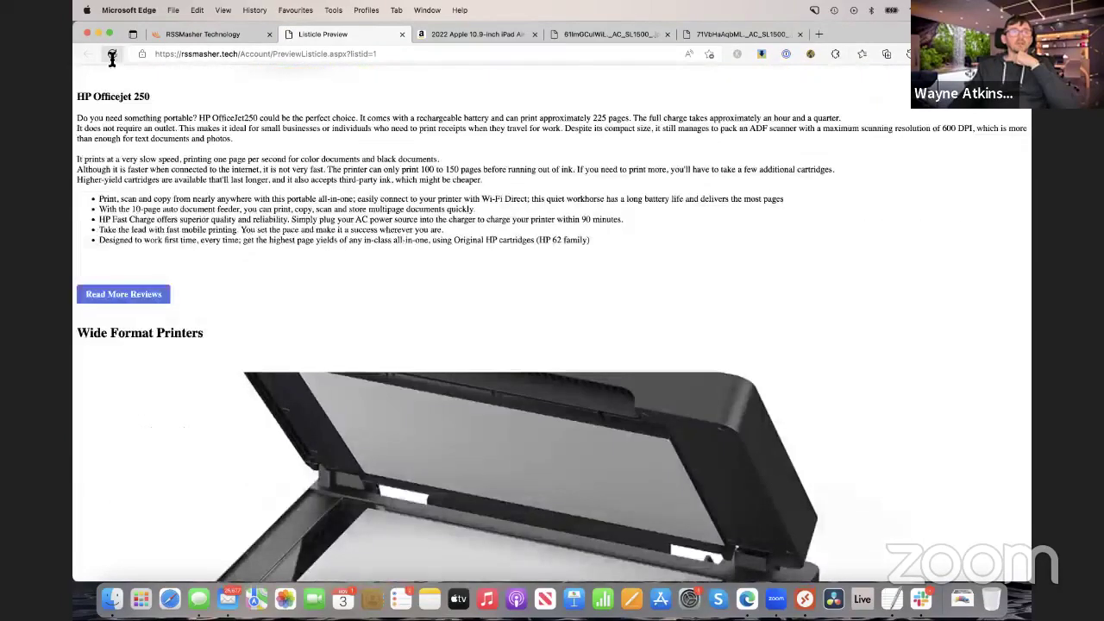
{"action": "left_click", "coordinate": [113, 53]}
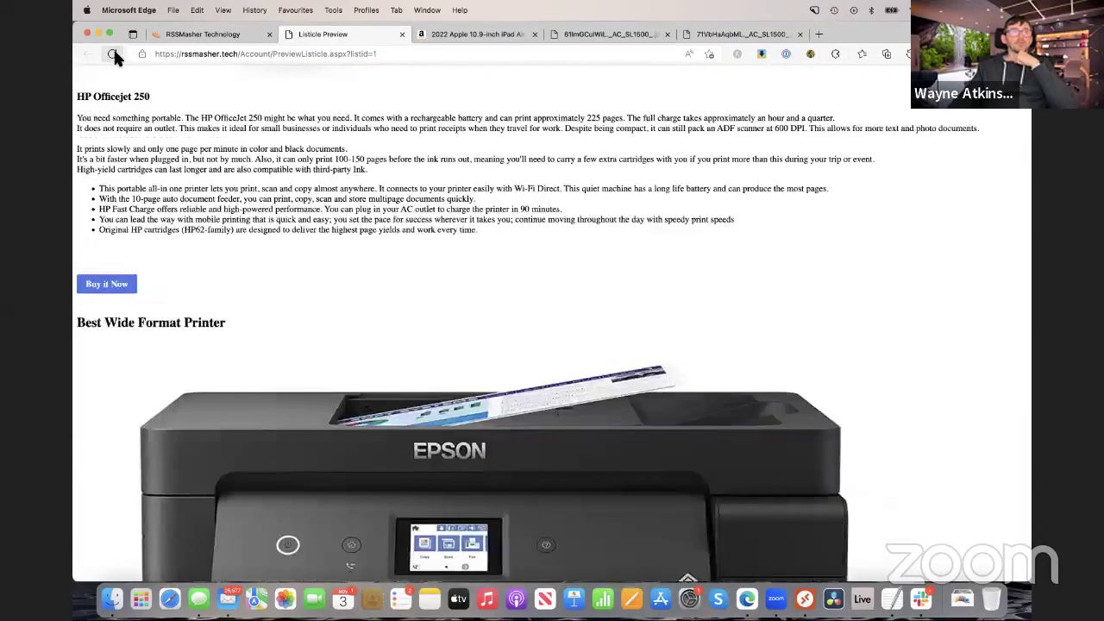
{"action": "left_click", "coordinate": [114, 53]}
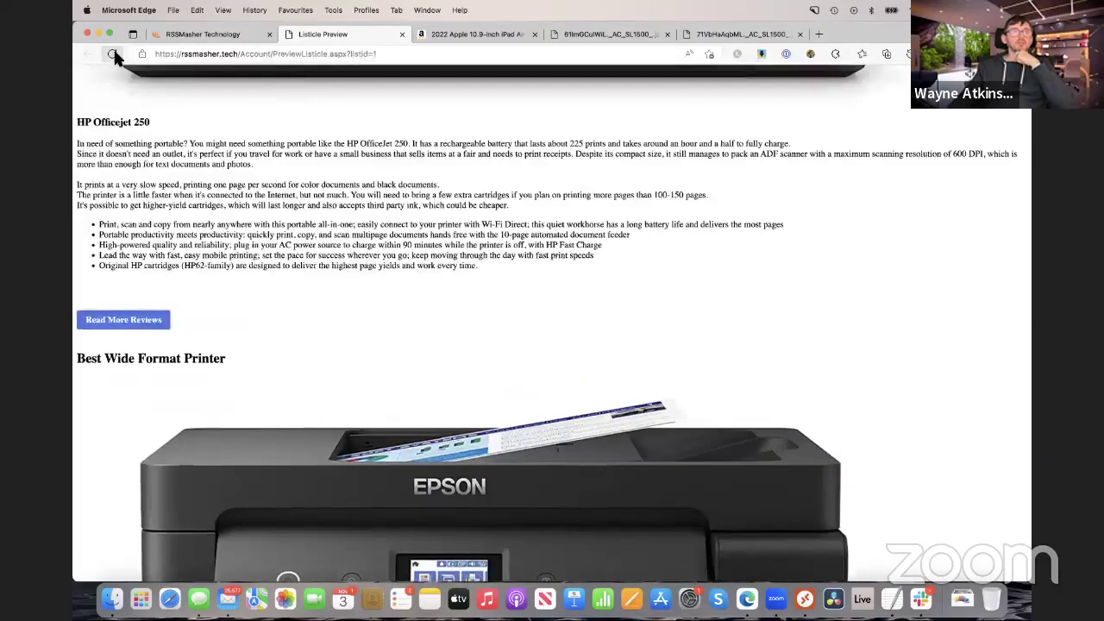
{"action": "left_click", "coordinate": [113, 54]}
{"action": "left_click", "coordinate": [113, 53]}
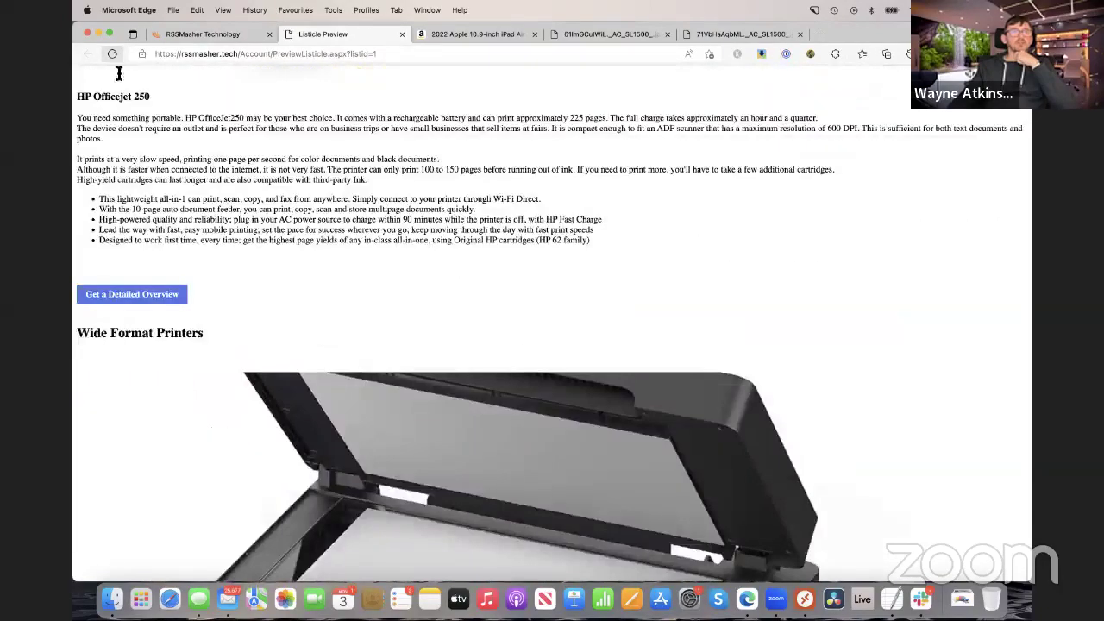
{"action": "left_click", "coordinate": [400, 35]}
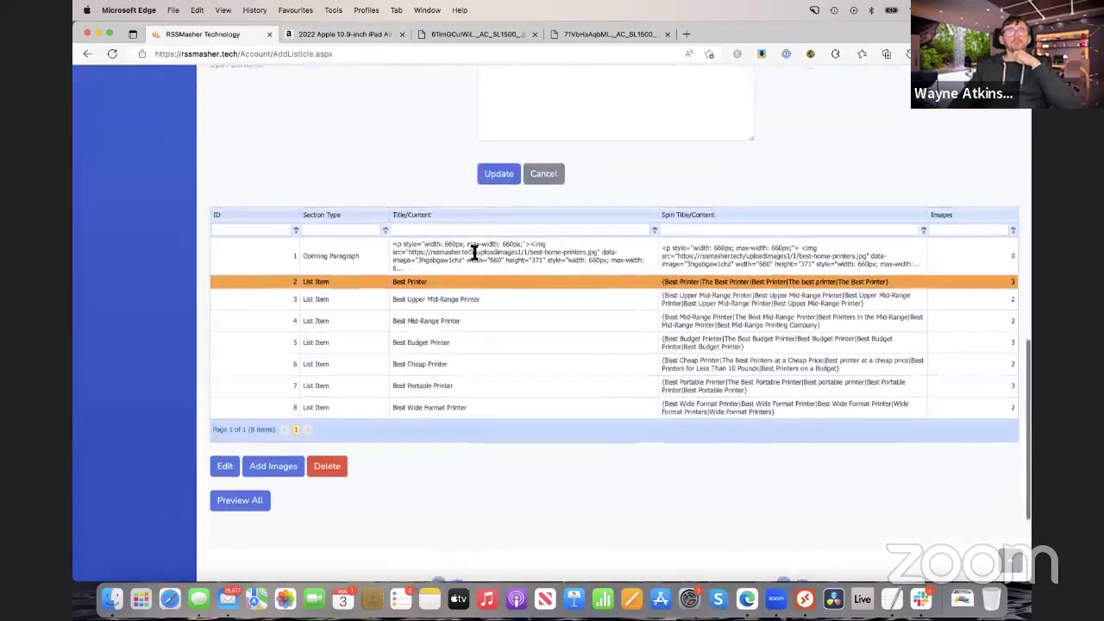
{"action": "scroll", "coordinate": [473, 252], "scroll_direction": "up", "scroll_amount": 10}
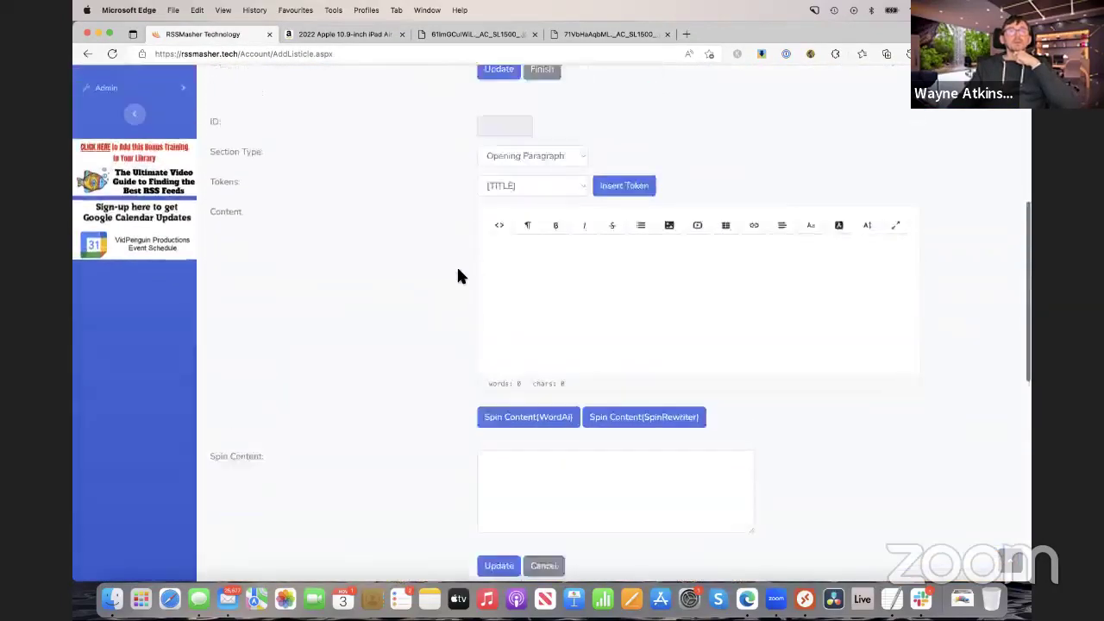
Step: Open the Printer Listicle mash for editing from the list of managed mashes
{"action": "scroll", "coordinate": [457, 274], "scroll_direction": "up", "scroll_amount": 10}
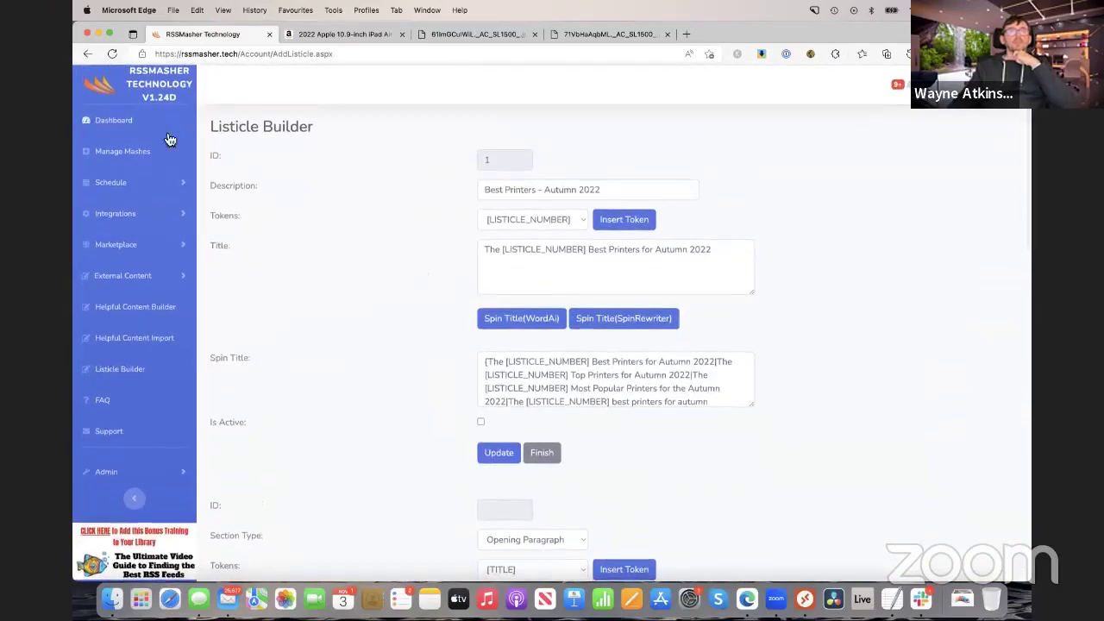
{"action": "left_click", "coordinate": [124, 153]}
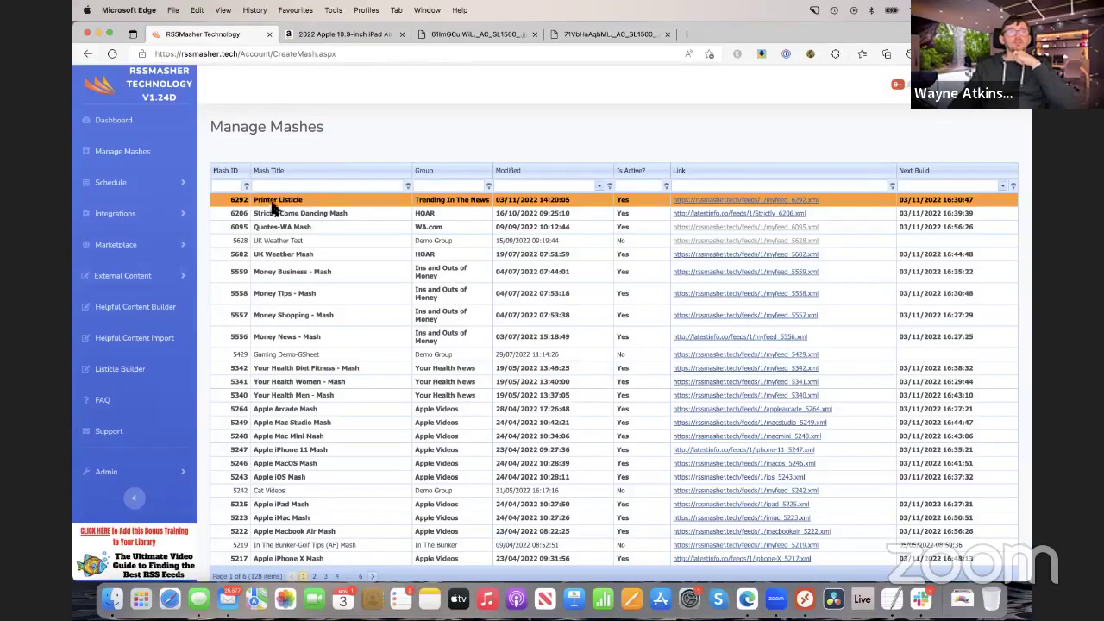
{"action": "scroll", "coordinate": [360, 168], "scroll_direction": "down", "scroll_amount": 3}
{"action": "scroll", "coordinate": [356, 158], "scroll_direction": "down", "scroll_amount": 1}
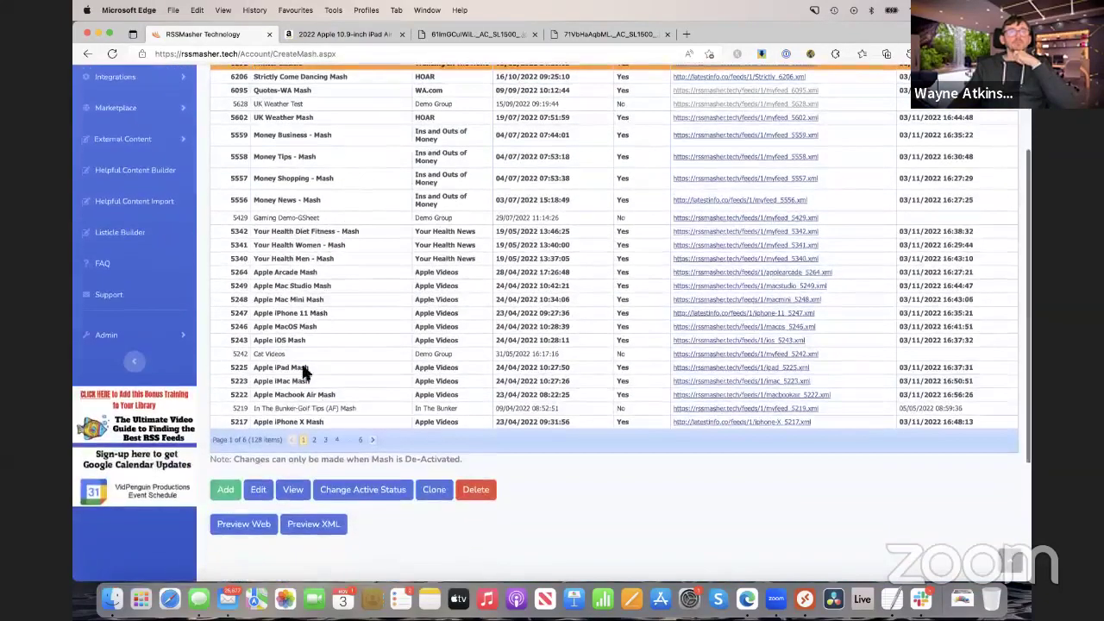
{"action": "left_click", "coordinate": [260, 490]}
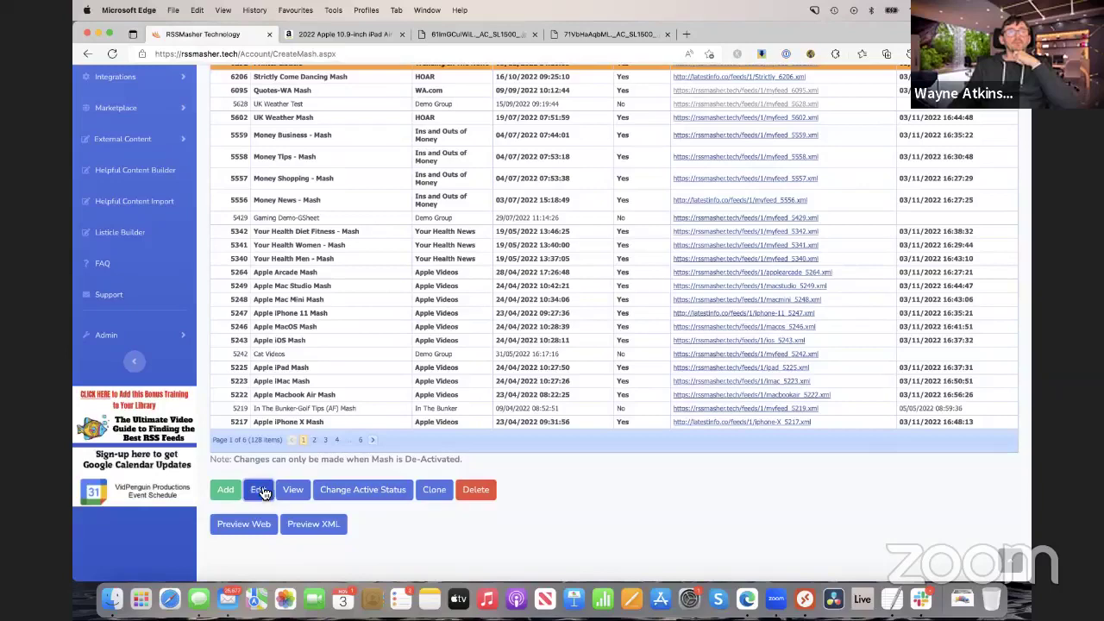
{"action": "scroll", "coordinate": [325, 276], "scroll_direction": "up", "scroll_amount": 3}
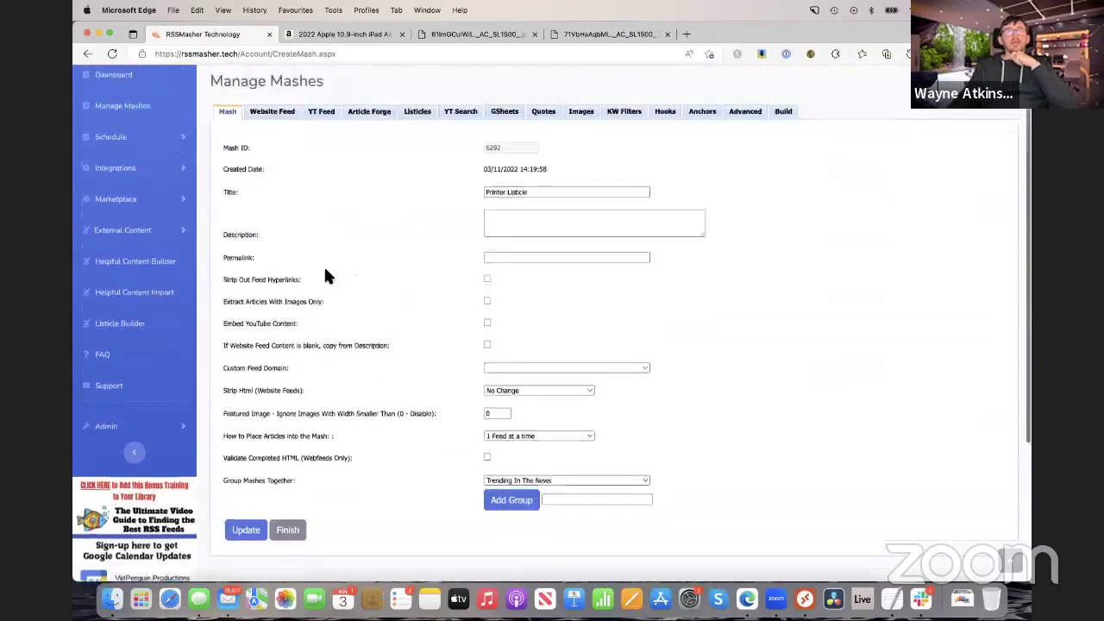
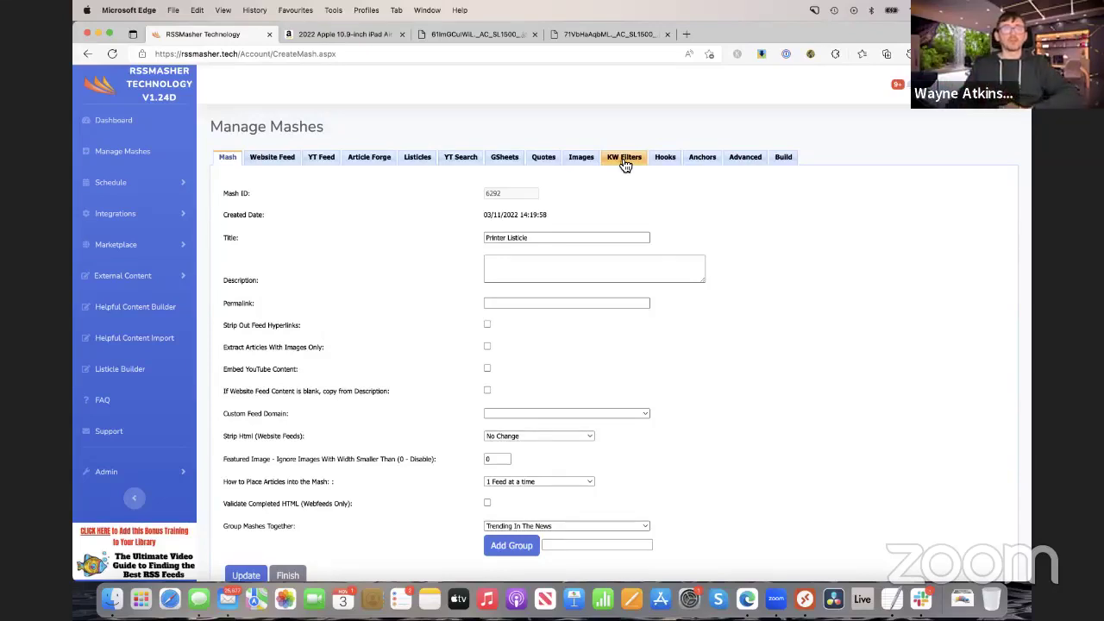
Step: Examine the mash's keyword filter settings and its Google Sheets source settings
{"action": "left_click", "coordinate": [627, 161]}
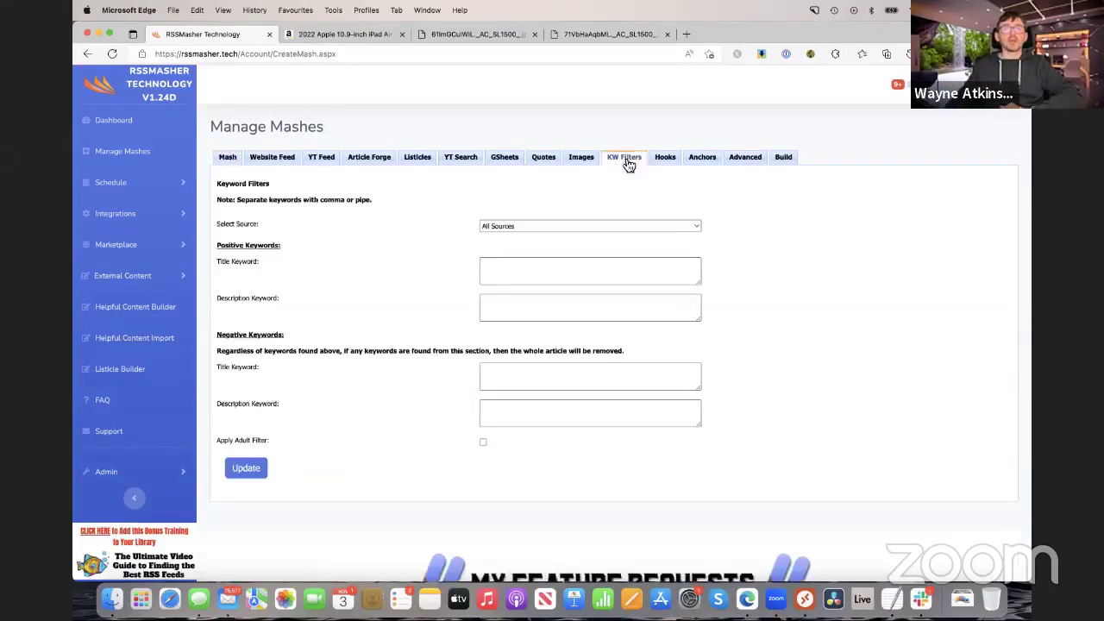
{"action": "left_click_drag", "start_coordinate": [274, 183], "coordinate": [204, 177]}
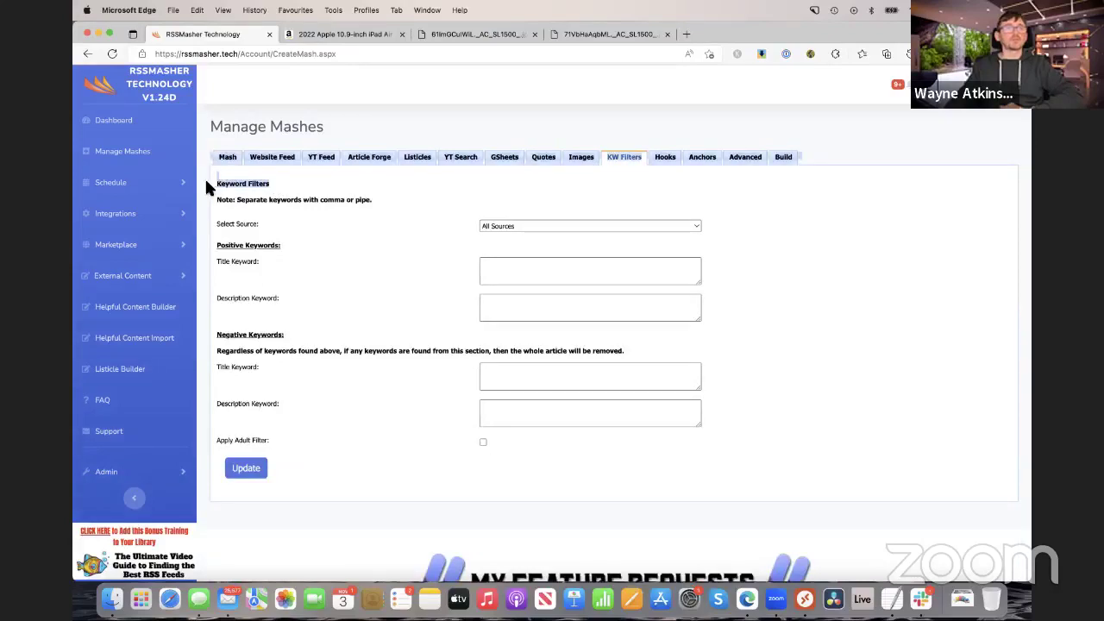
{"action": "left_click", "coordinate": [310, 178]}
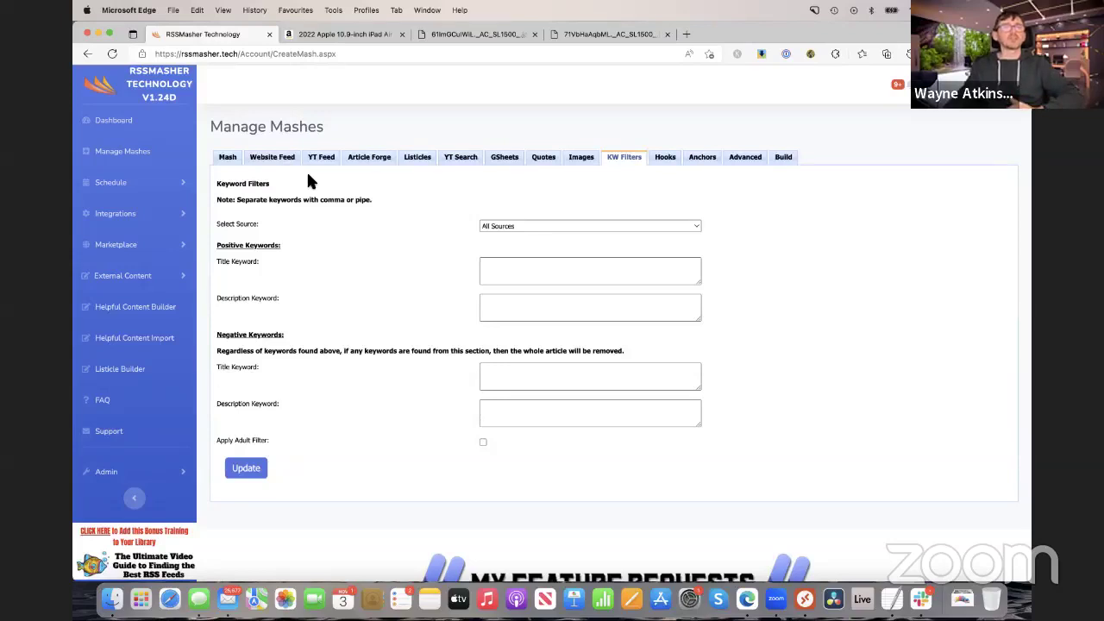
{"action": "left_click", "coordinate": [505, 161]}
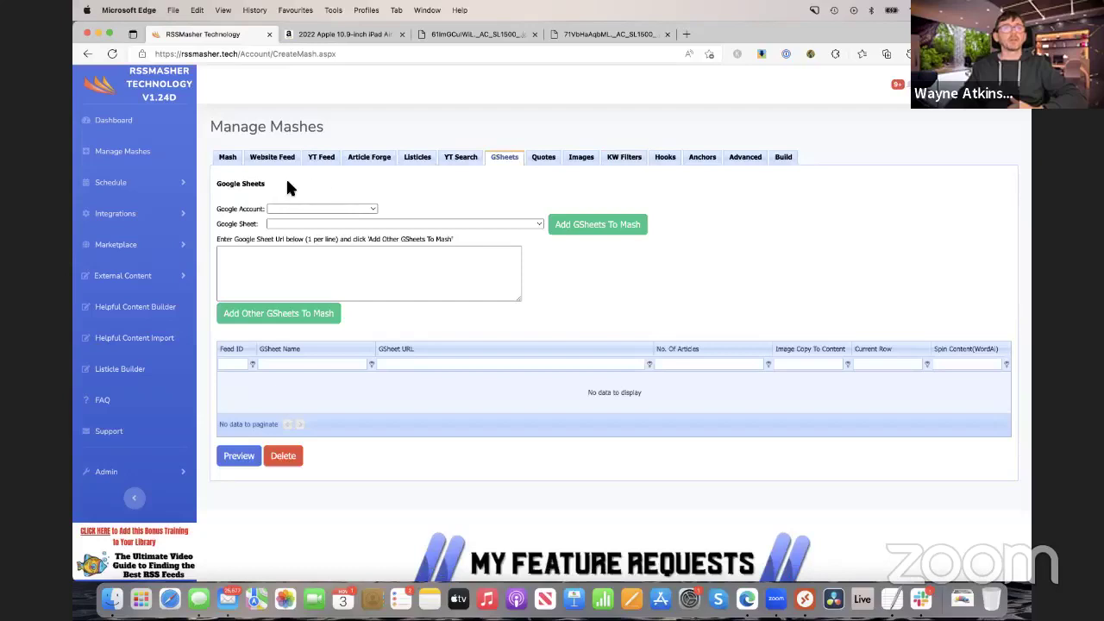
{"action": "left_click_drag", "start_coordinate": [287, 182], "coordinate": [227, 183]}
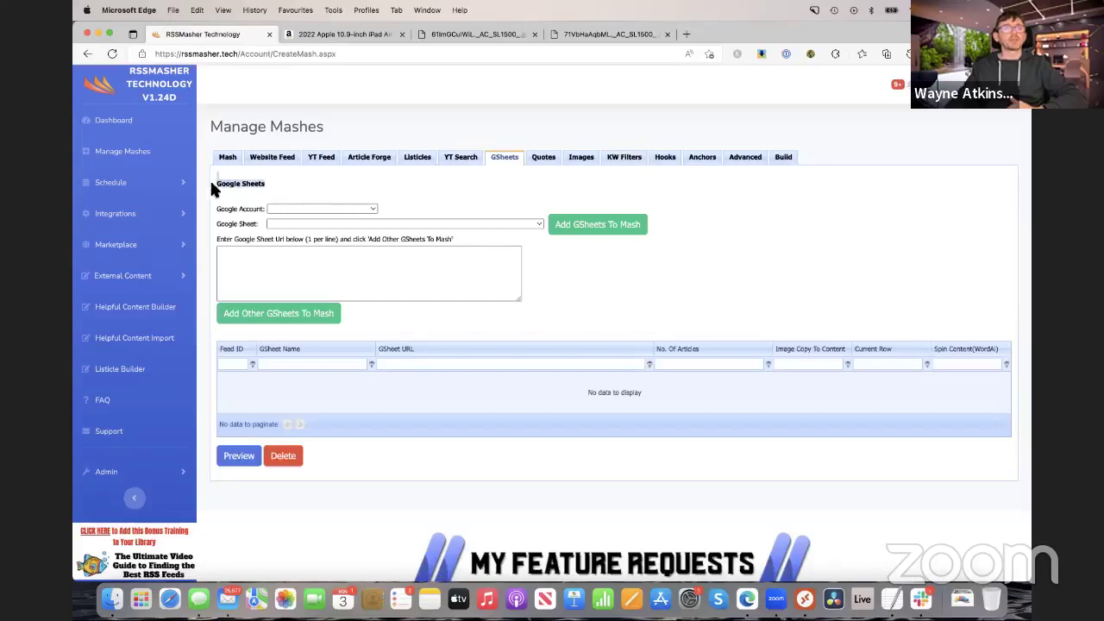
{"action": "left_click", "coordinate": [291, 183]}
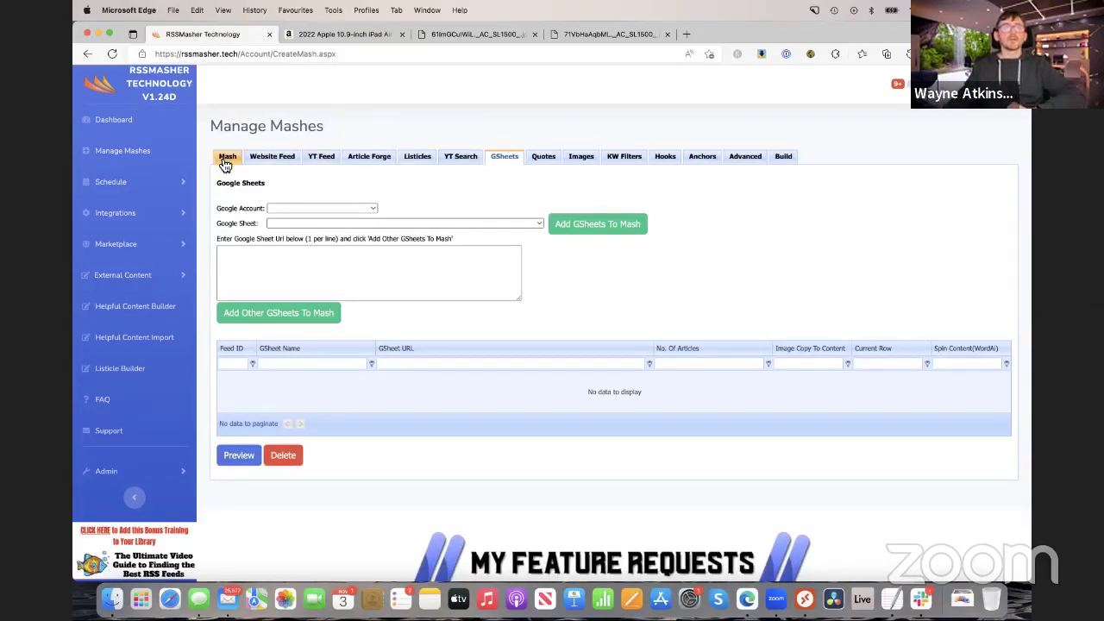
Step: Examine the mash's available listicles and compare them with its website feed and YouTube feed sources
{"action": "left_click", "coordinate": [418, 159]}
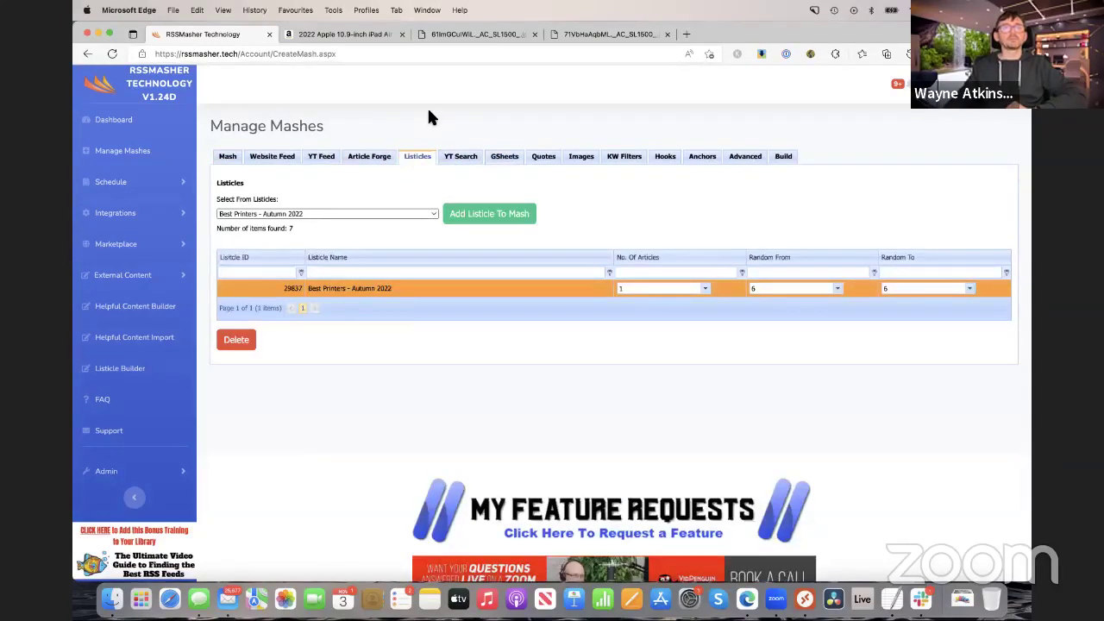
{"action": "left_click", "coordinate": [429, 211]}
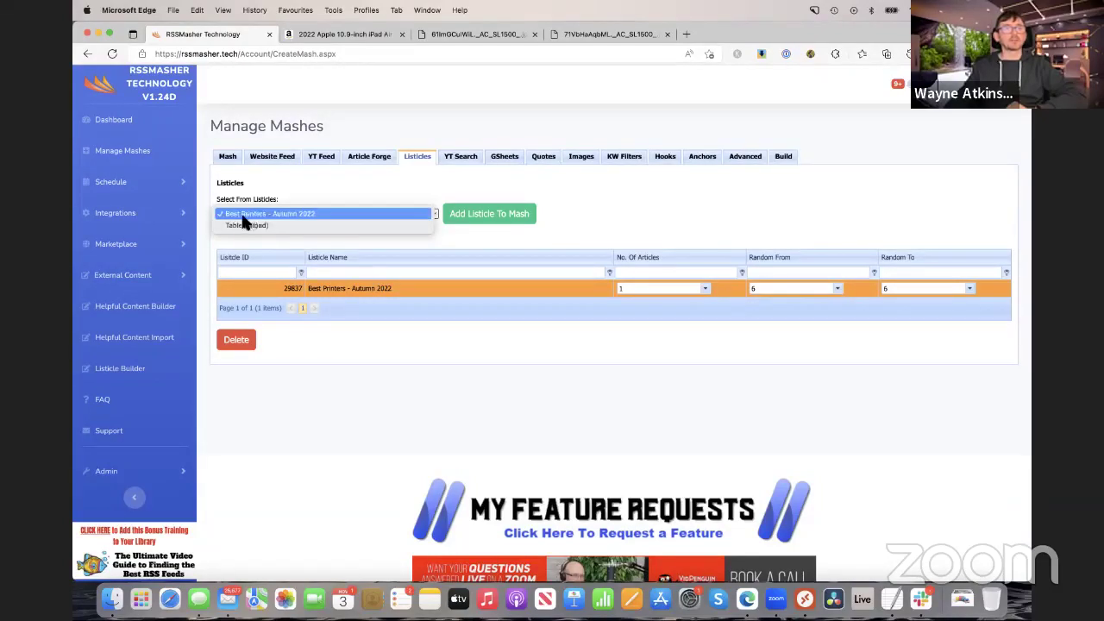
{"action": "left_click", "coordinate": [331, 184]}
{"action": "left_click", "coordinate": [271, 159]}
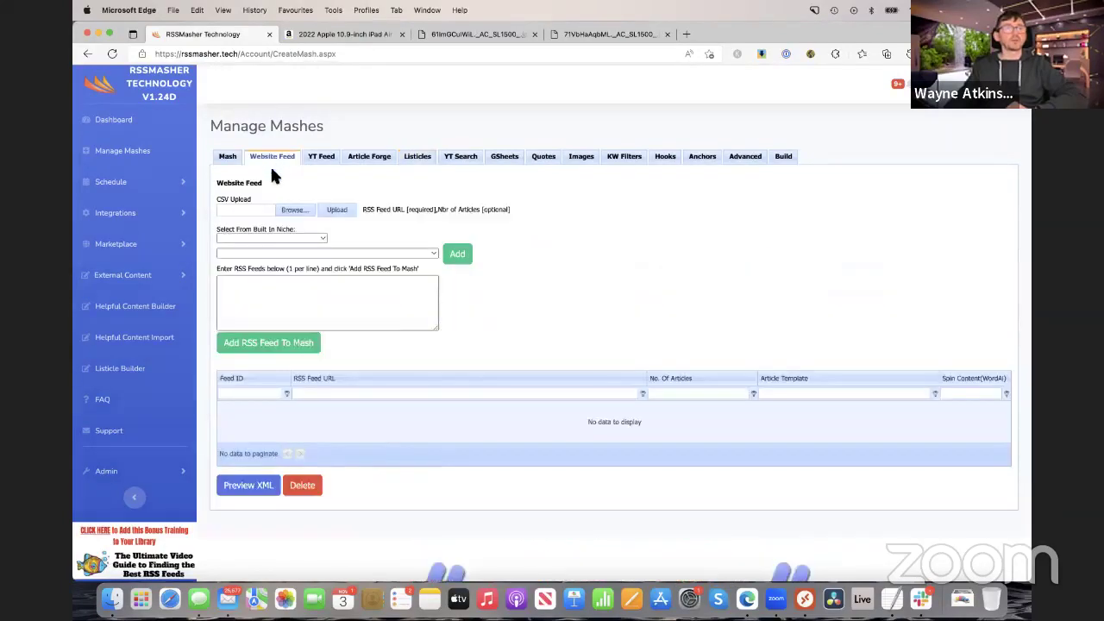
{"action": "left_click", "coordinate": [322, 159]}
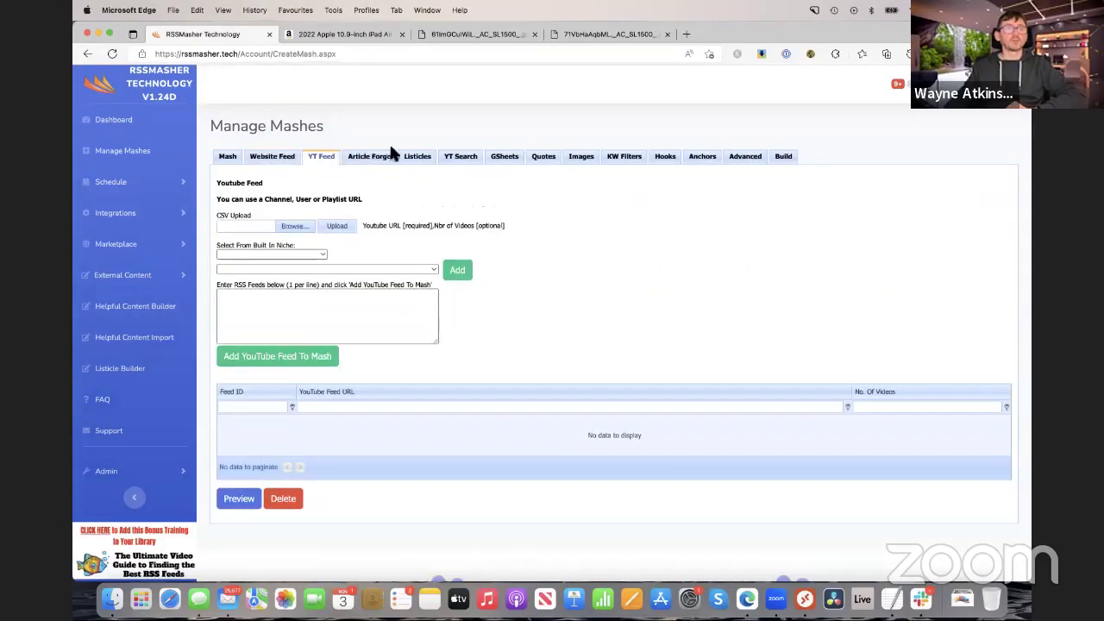
{"action": "left_click", "coordinate": [426, 159]}
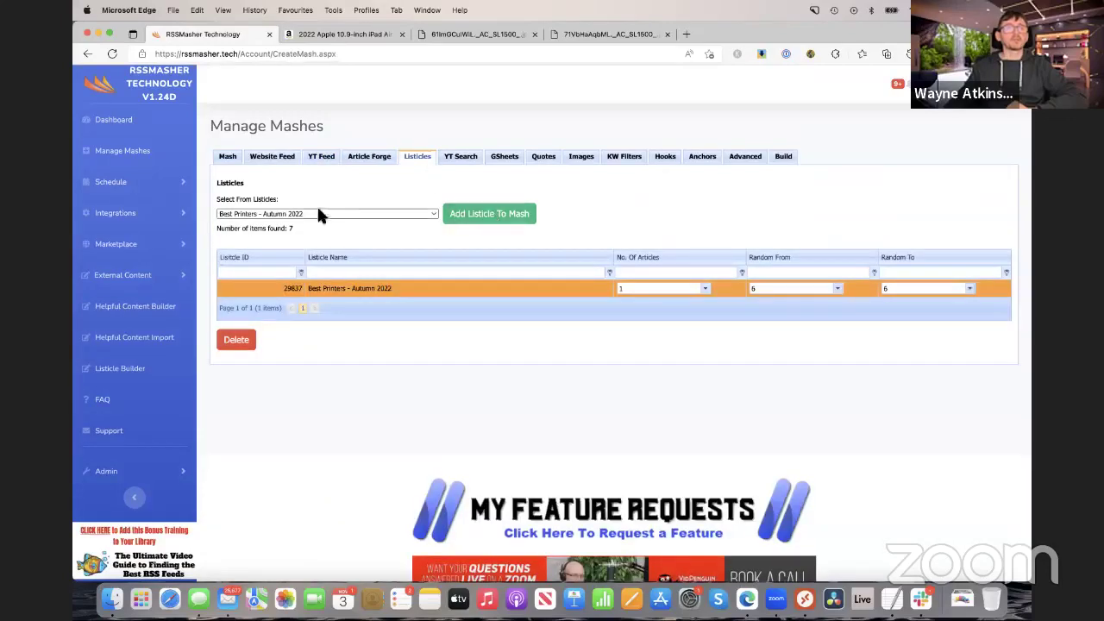
{"action": "scroll", "coordinate": [311, 229], "scroll_direction": "up", "scroll_amount": 1}
{"action": "scroll", "coordinate": [335, 293], "scroll_direction": "down", "scroll_amount": 1}
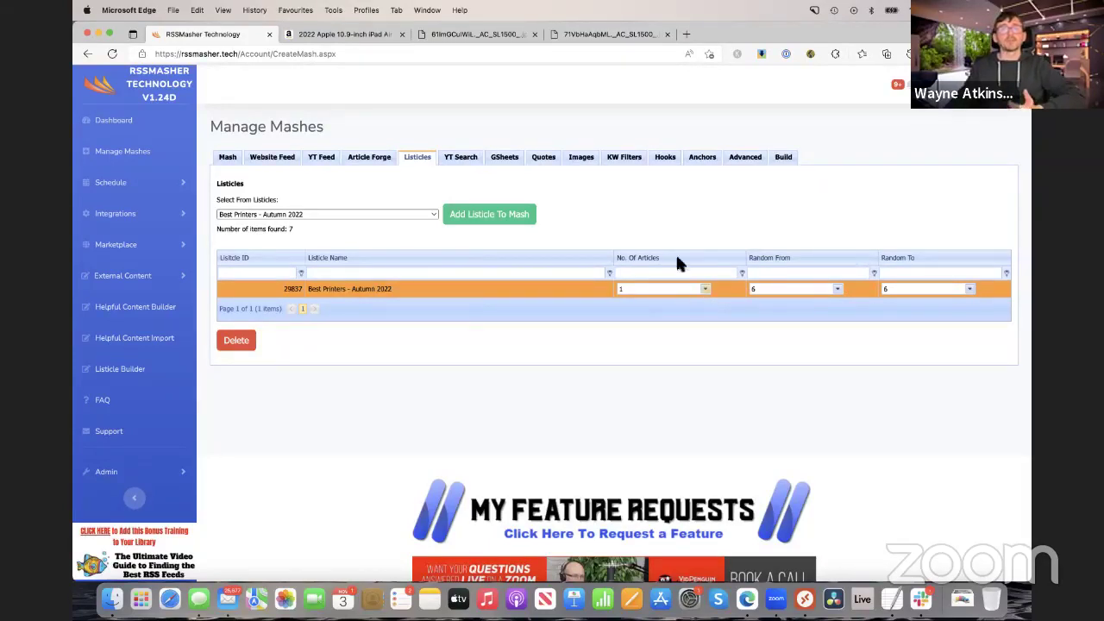
Step: Examine the choices for the number of articles for the Best Printers - Autumn 2022 listicle
{"action": "left_click", "coordinate": [706, 291]}
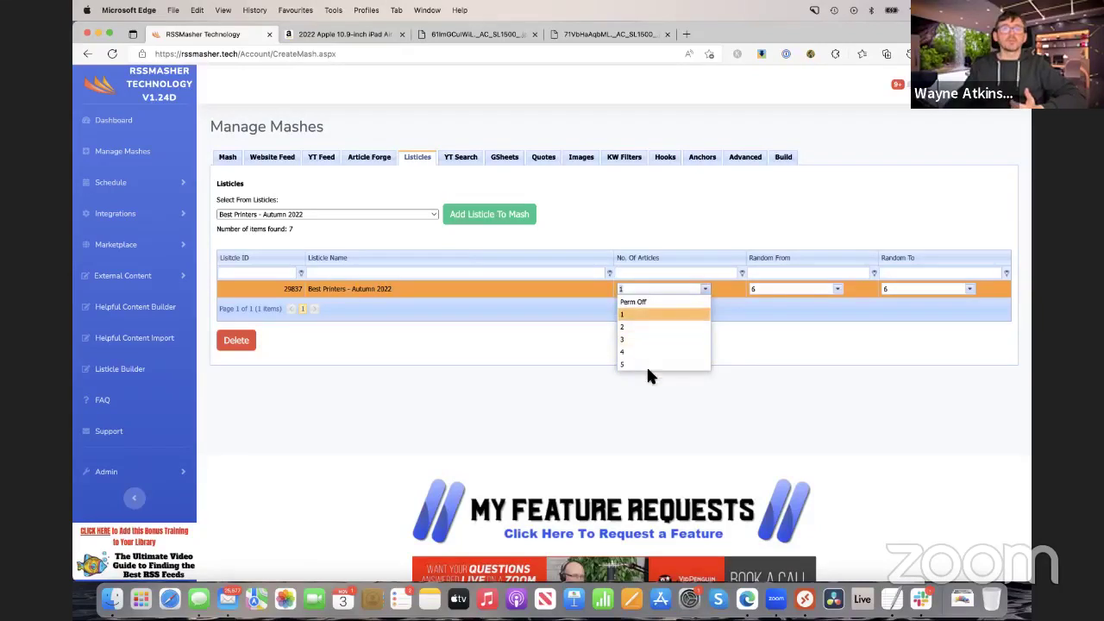
{"action": "left_click", "coordinate": [662, 216]}
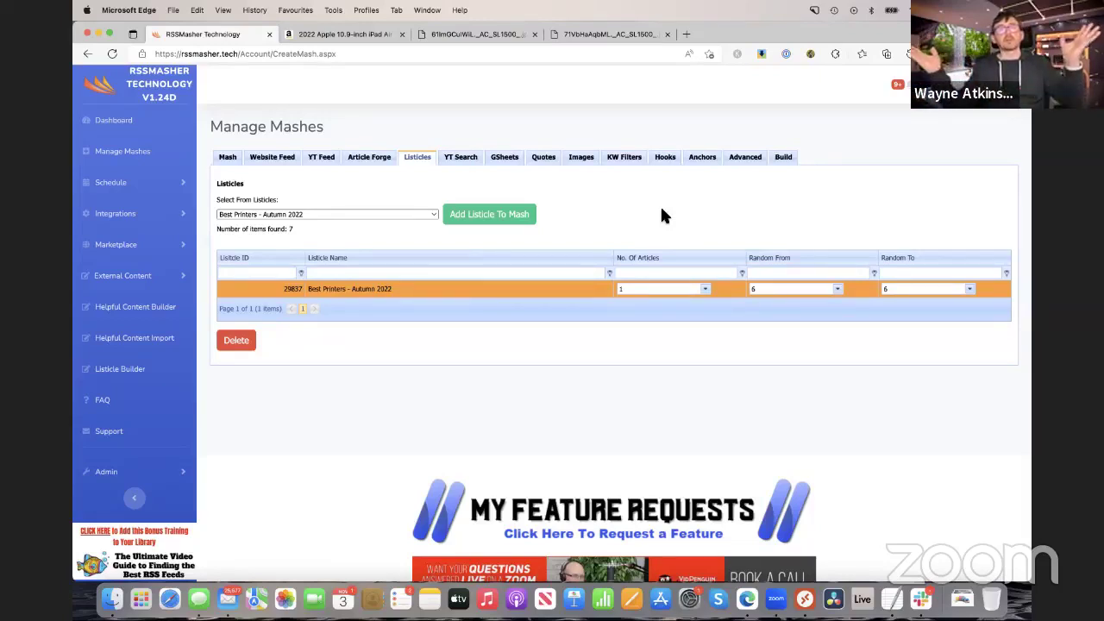
{"action": "left_click", "coordinate": [706, 289]}
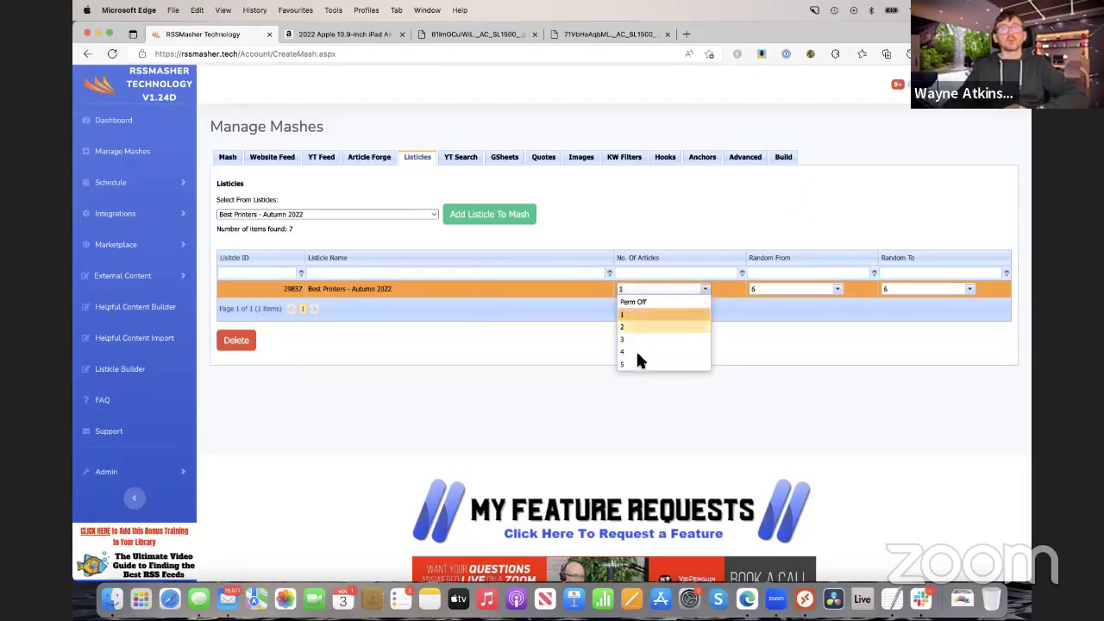
{"action": "left_click", "coordinate": [660, 211]}
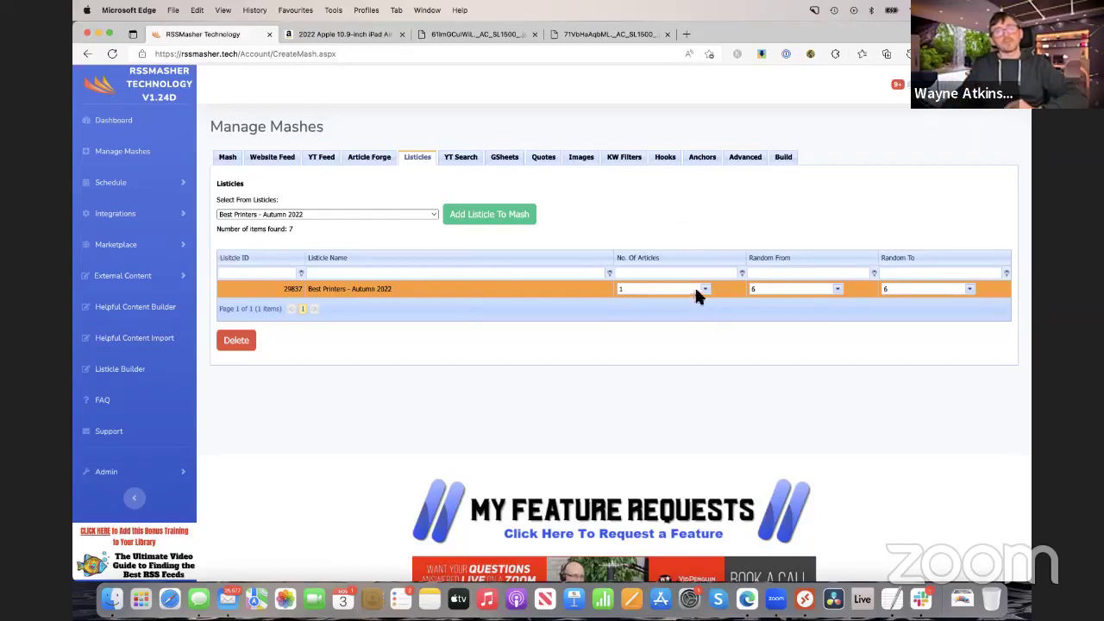
{"action": "left_click", "coordinate": [704, 290]}
{"action": "left_click", "coordinate": [691, 220]}
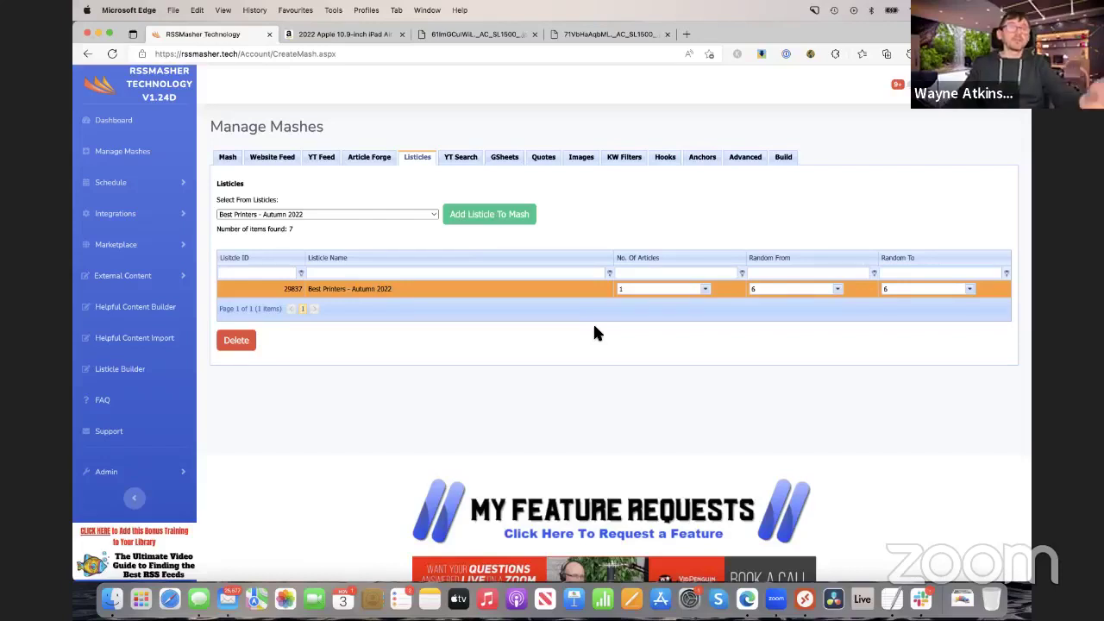
{"action": "left_click", "coordinate": [706, 290]}
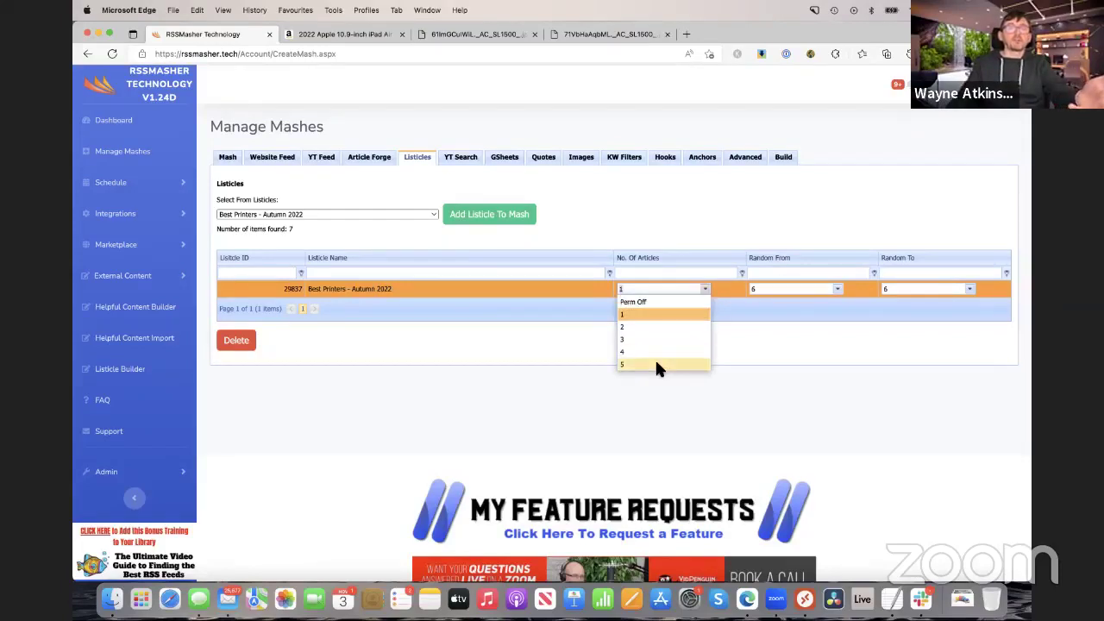
{"action": "scroll", "coordinate": [663, 222], "scroll_direction": "down", "scroll_amount": 1}
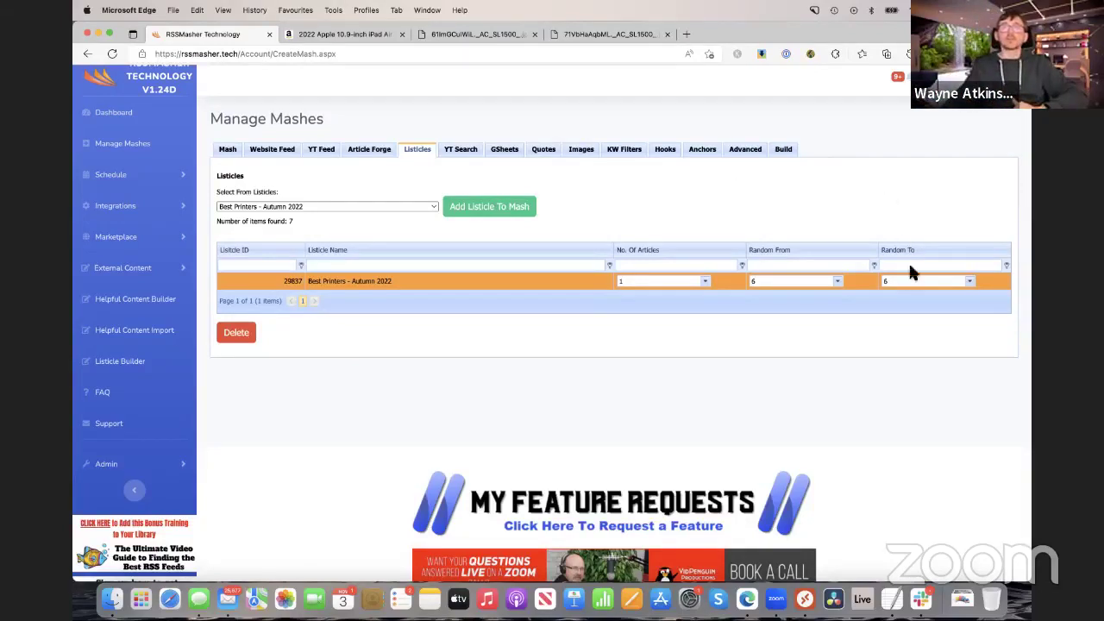
Step: Set the Best Printers - Autumn 2022 listicle's random range from 3 to 5
{"action": "left_click", "coordinate": [839, 285]}
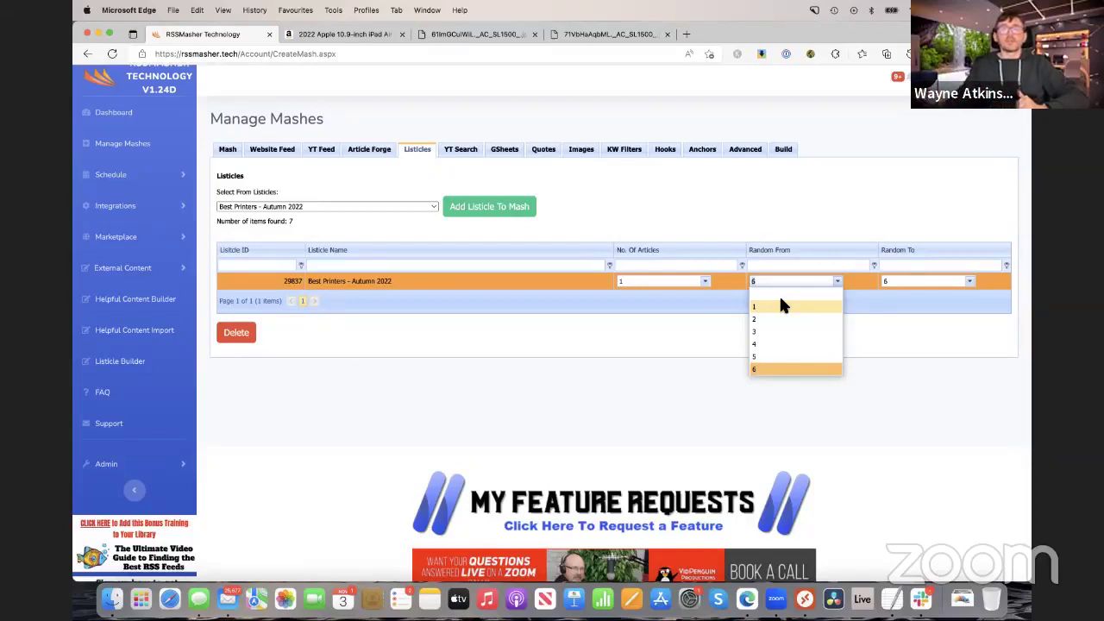
{"action": "left_click", "coordinate": [775, 331]}
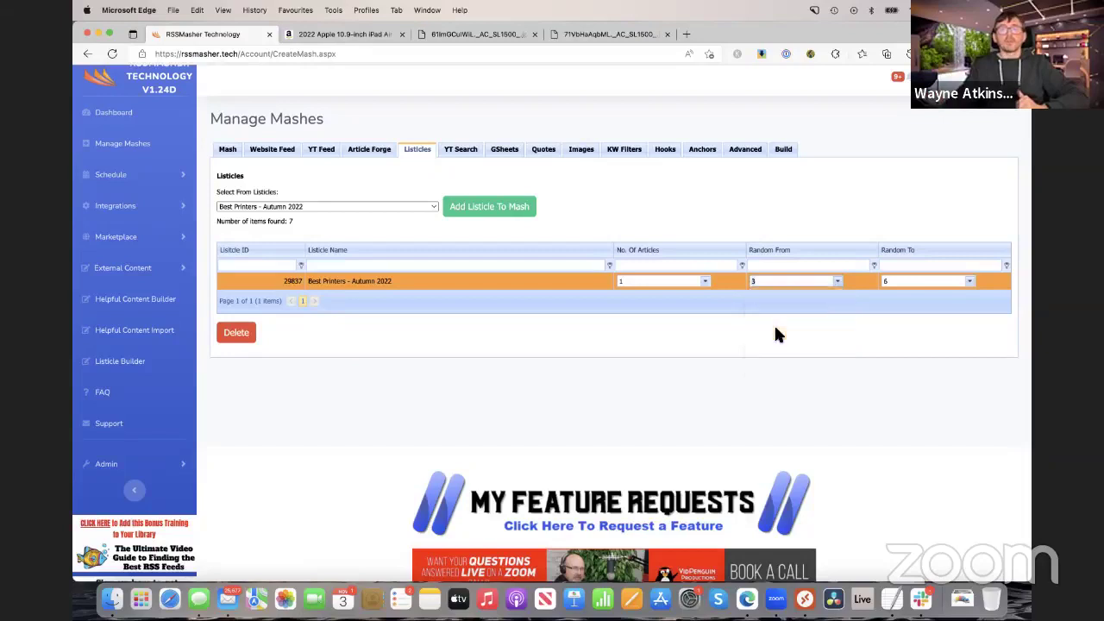
{"action": "left_click", "coordinate": [971, 283]}
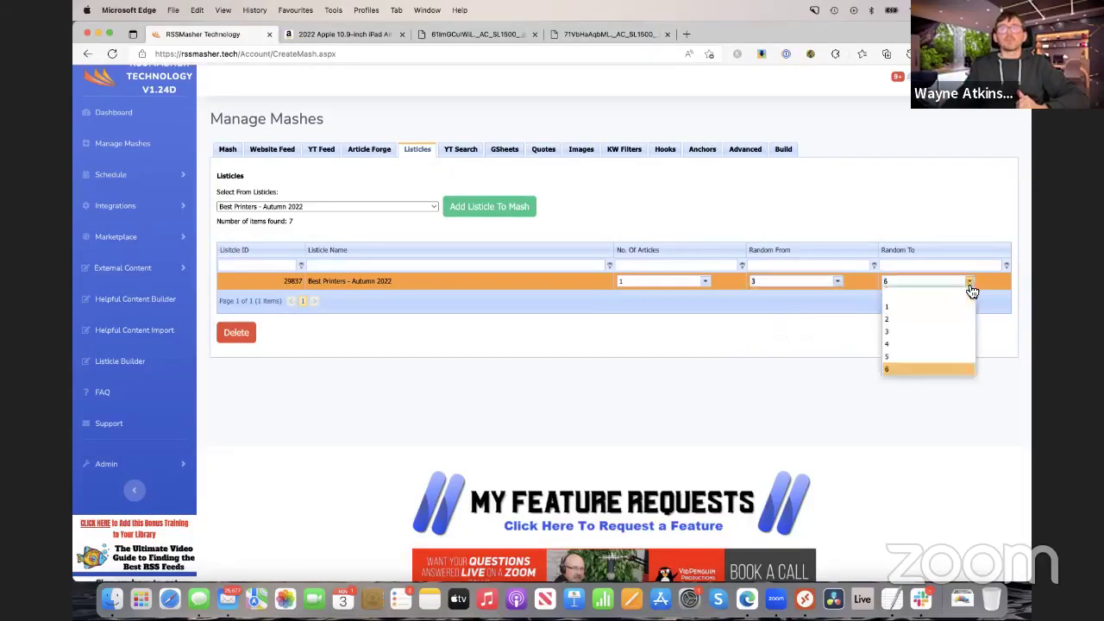
{"action": "left_click", "coordinate": [909, 351]}
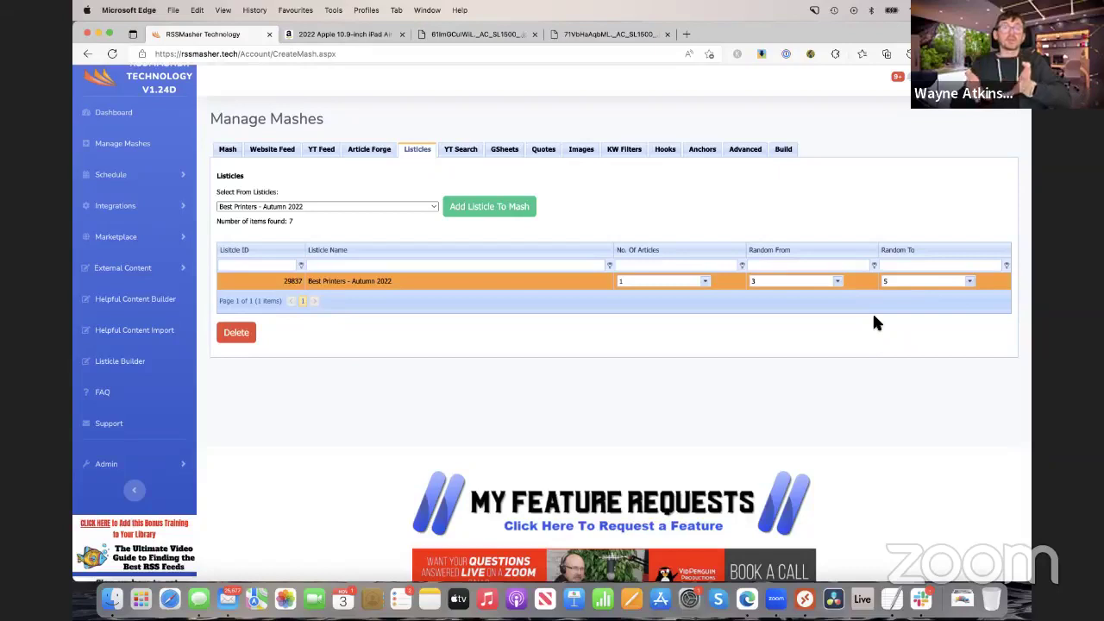
Step: Set both Random From and Random To to 6 for the Best Printers - Autumn 2022 listicle
{"action": "left_click", "coordinate": [833, 283]}
{"action": "left_click", "coordinate": [781, 361]}
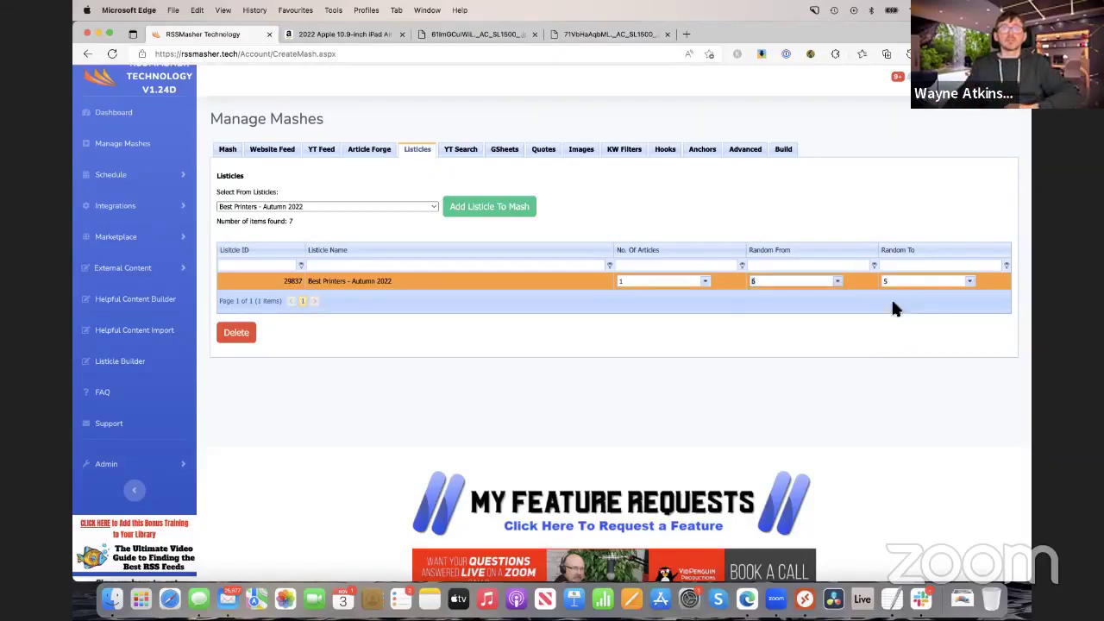
{"action": "left_click", "coordinate": [972, 284]}
{"action": "left_click", "coordinate": [921, 363]}
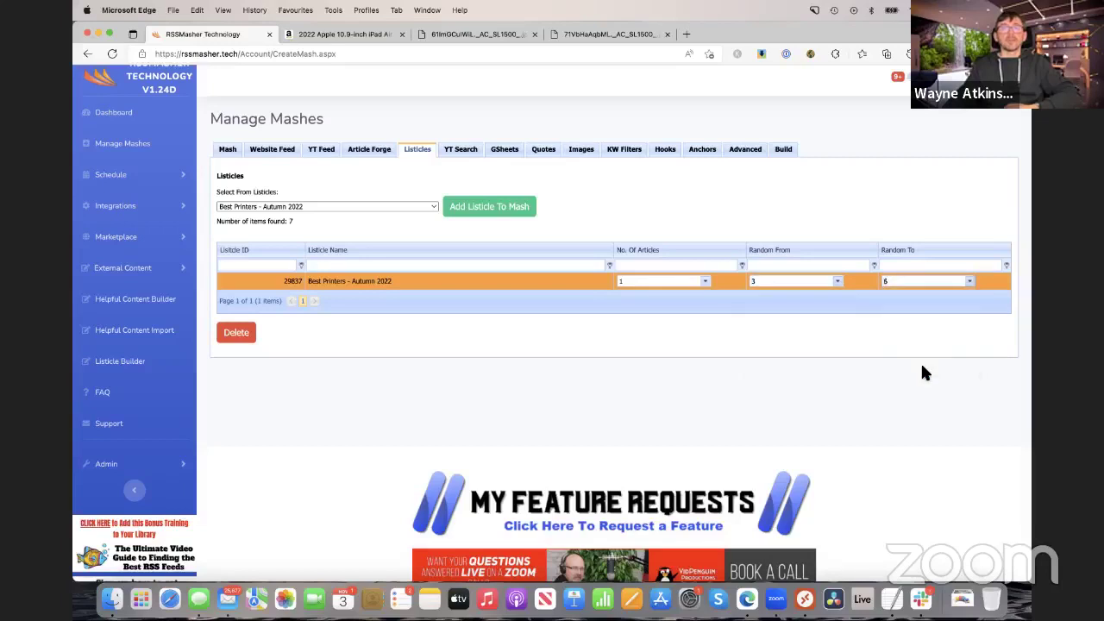
{"action": "left_click", "coordinate": [837, 282]}
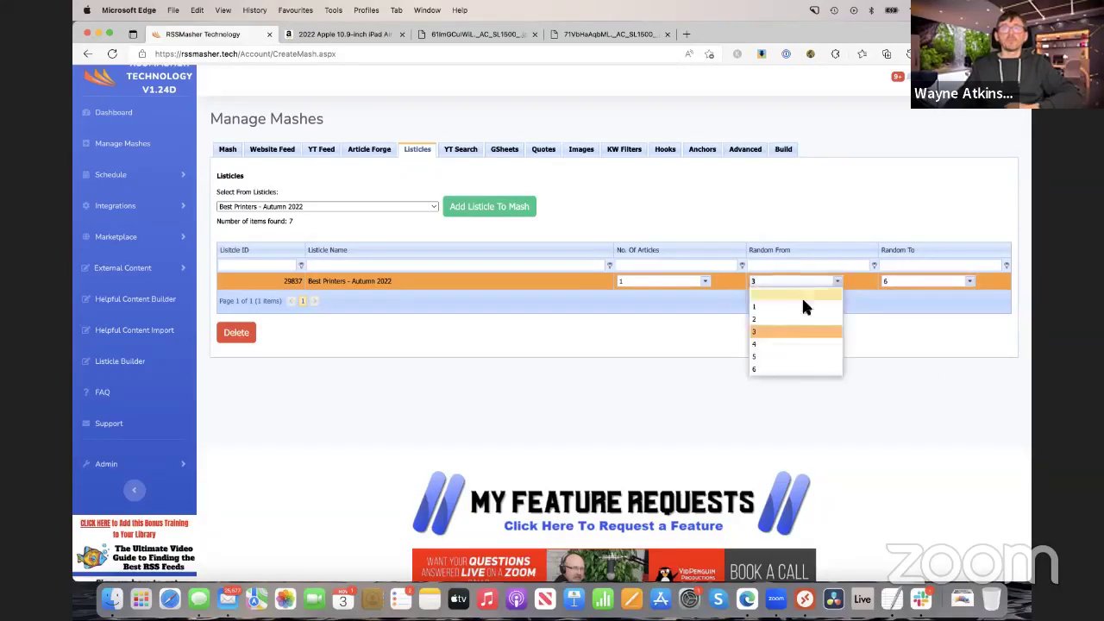
{"action": "left_click", "coordinate": [780, 371]}
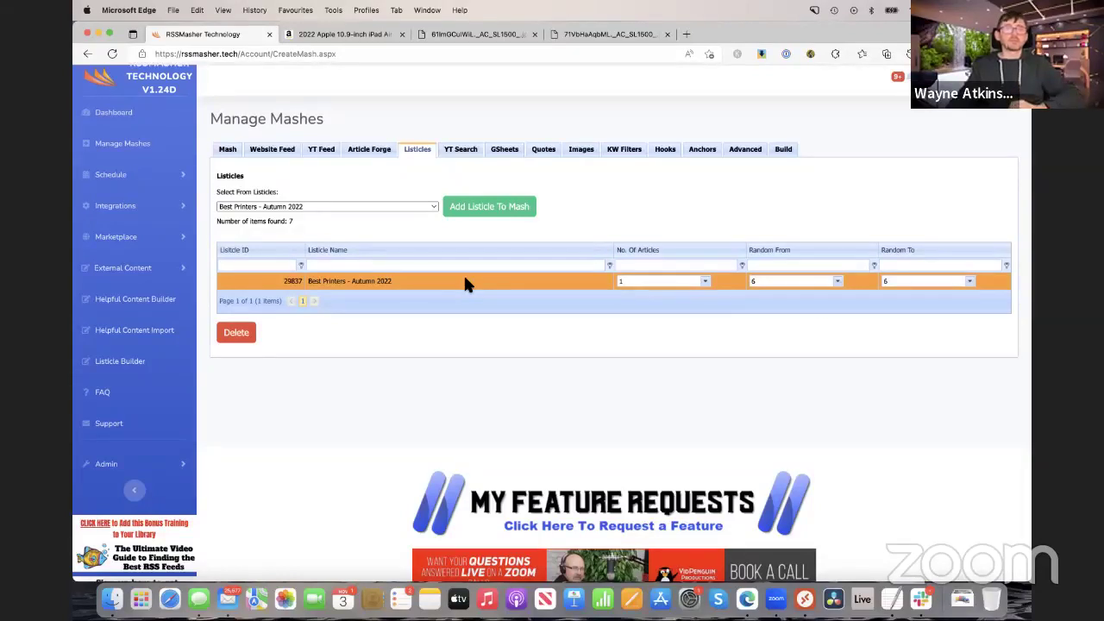
Step: Run a test build of the Printer Listicle mash
{"action": "left_click", "coordinate": [784, 150]}
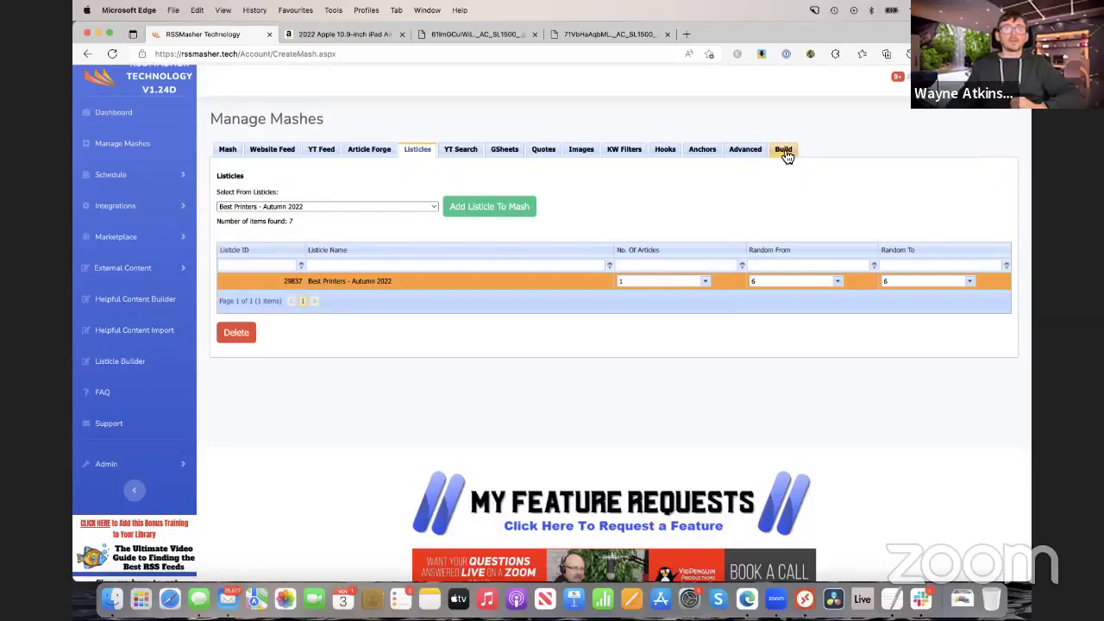
{"action": "left_click", "coordinate": [233, 226]}
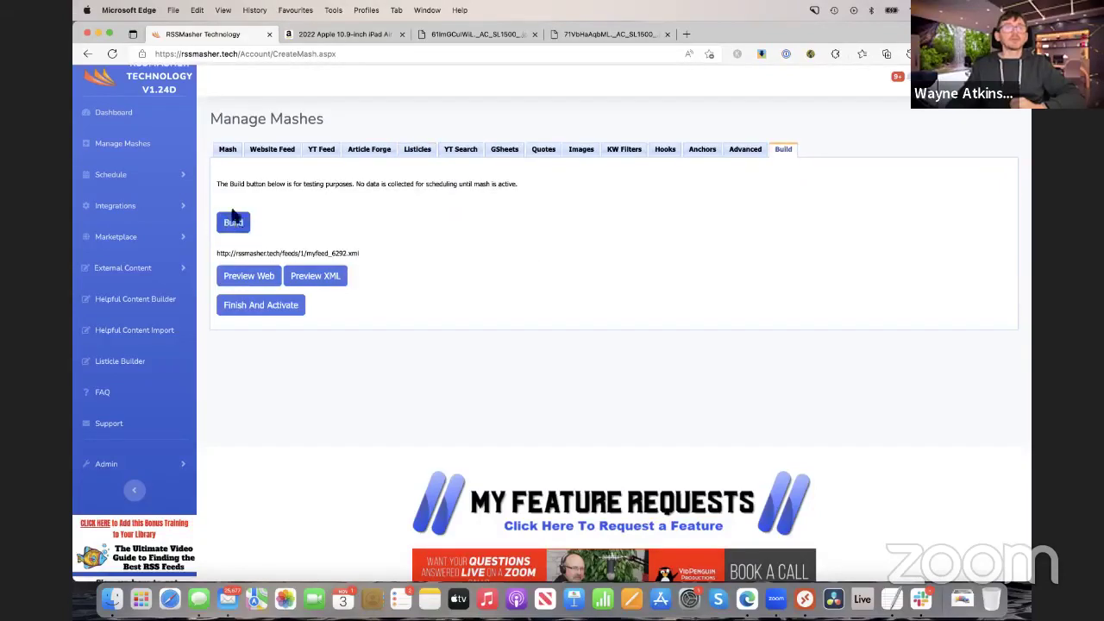
Step: Preview the built Printer Listicle mash as a web page, review its printer sections, and close the preview
{"action": "left_click", "coordinate": [274, 284]}
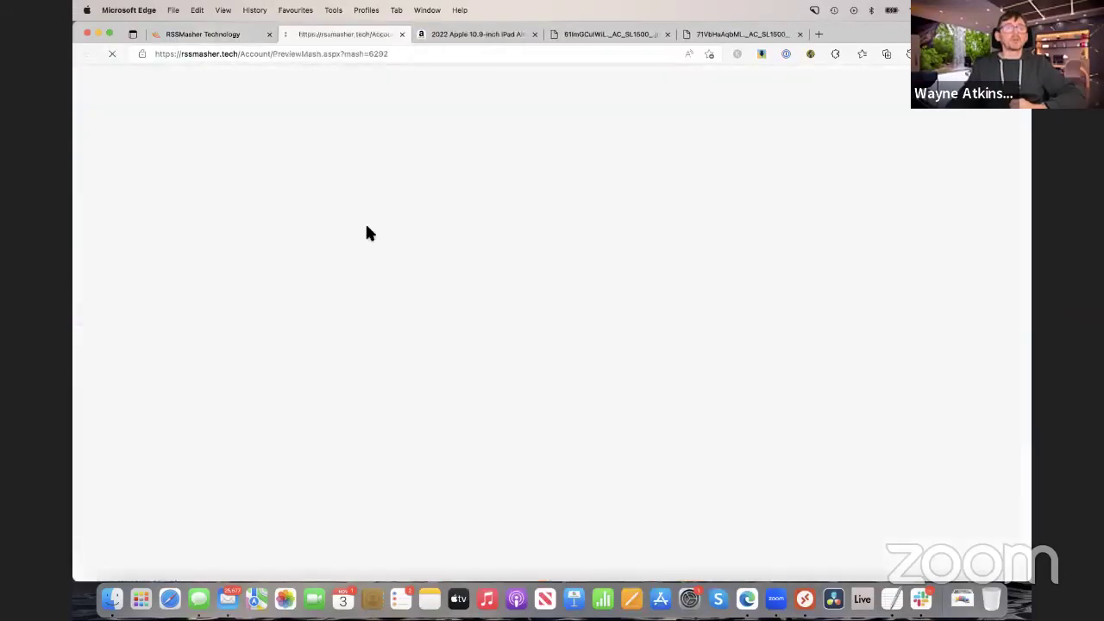
{"action": "scroll", "coordinate": [500, 235], "scroll_direction": "down", "scroll_amount": 10}
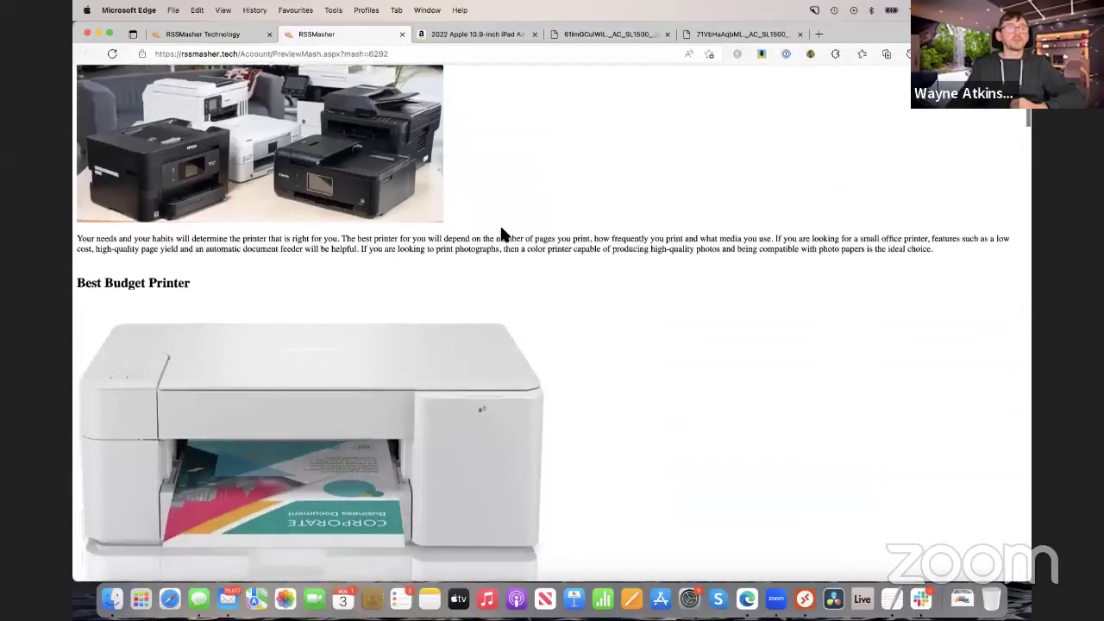
{"action": "scroll", "coordinate": [506, 237], "scroll_direction": "down", "scroll_amount": 6}
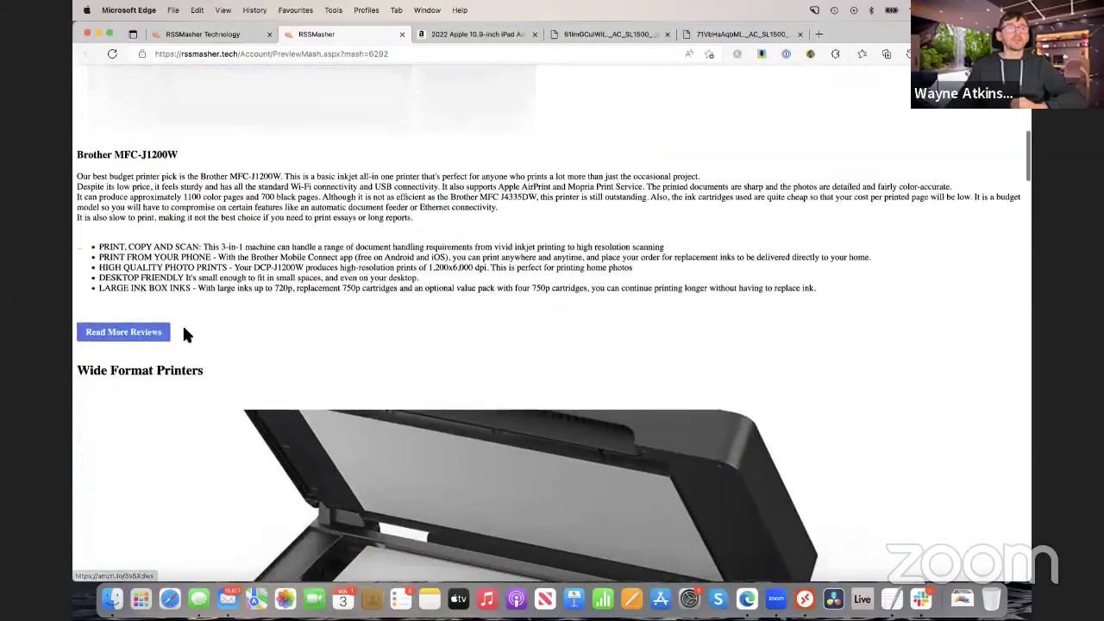
{"action": "scroll", "coordinate": [231, 361], "scroll_direction": "down", "scroll_amount": 20}
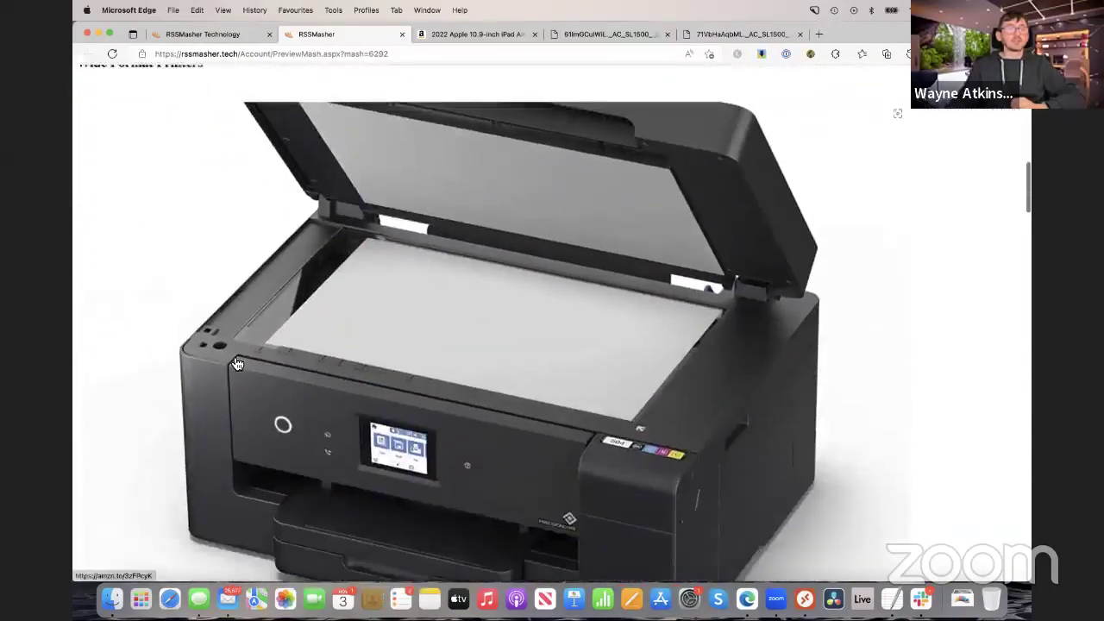
{"action": "scroll", "coordinate": [238, 363], "scroll_direction": "down", "scroll_amount": 15}
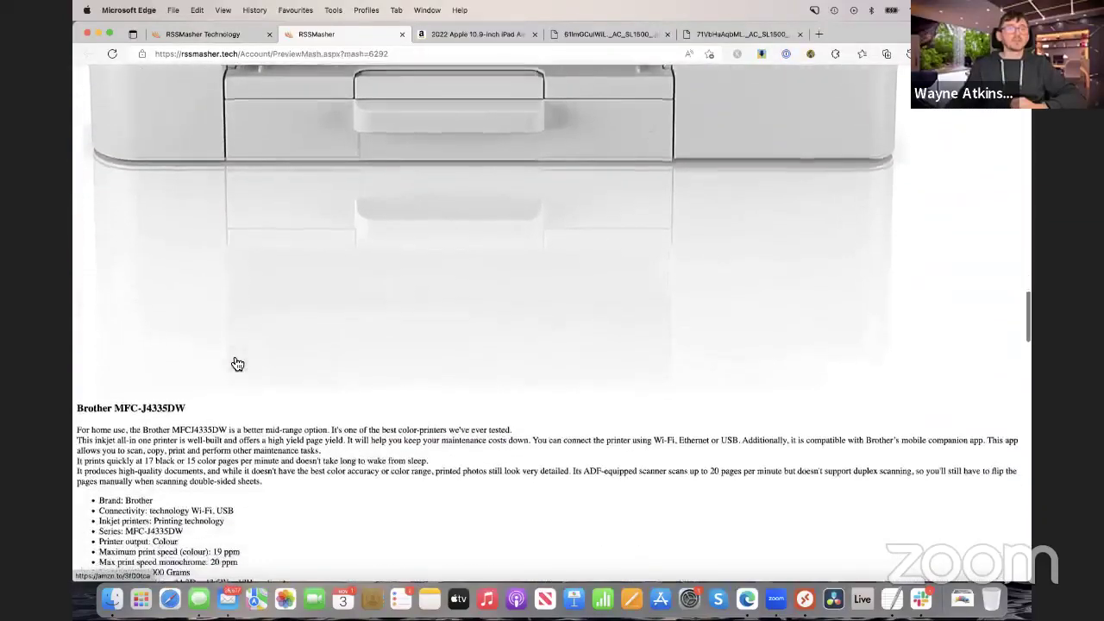
{"action": "scroll", "coordinate": [238, 363], "scroll_direction": "up", "scroll_amount": 20}
{"action": "scroll", "coordinate": [238, 363], "scroll_direction": "up", "scroll_amount": 15}
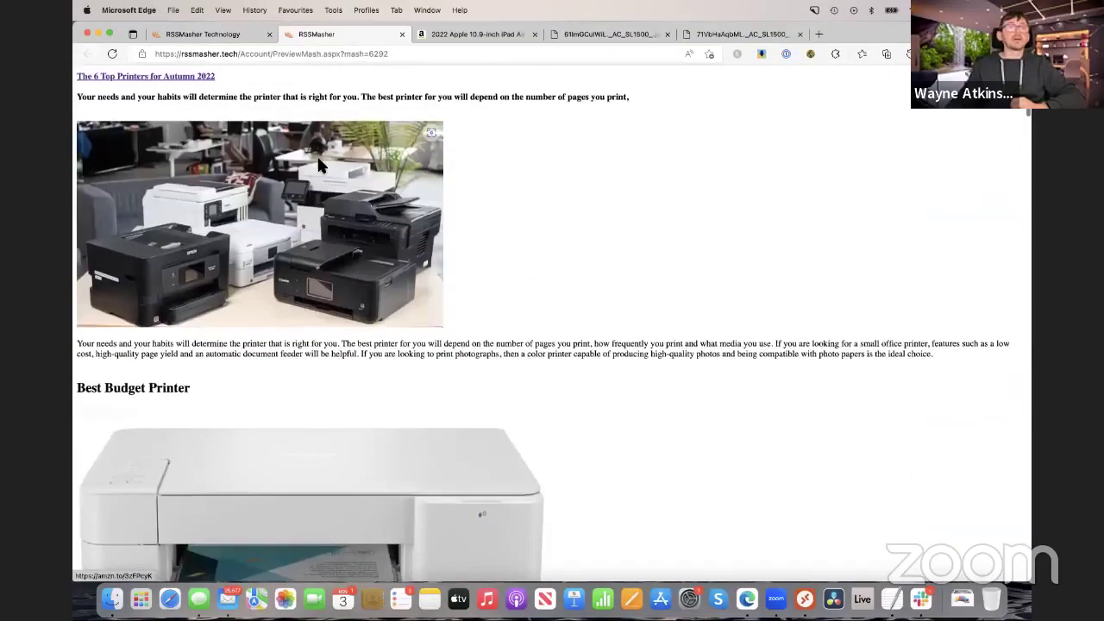
{"action": "left_click", "coordinate": [401, 34]}
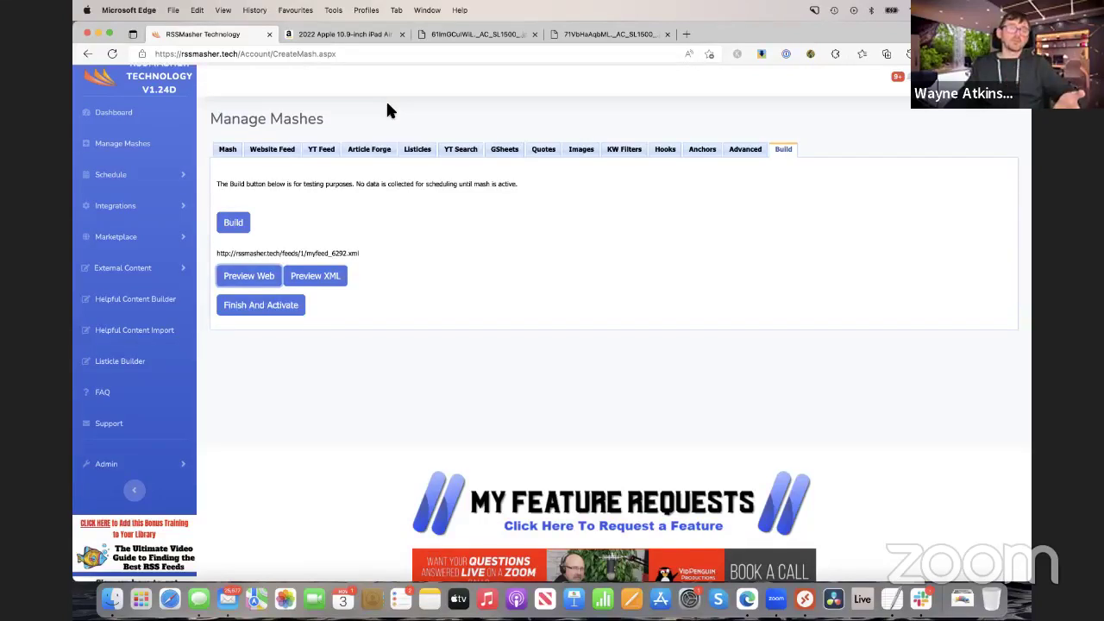
Step: Finish and activate the Printer Listicle mash, and open the Printer Listicle schedule for editing
{"action": "left_click", "coordinate": [291, 307]}
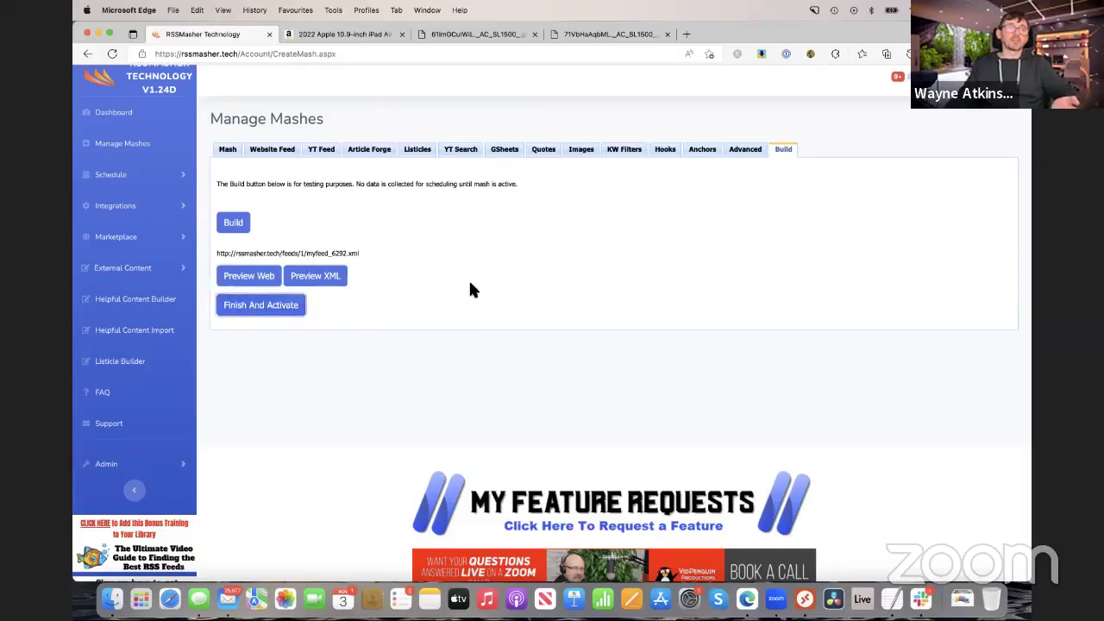
{"action": "left_click", "coordinate": [130, 176]}
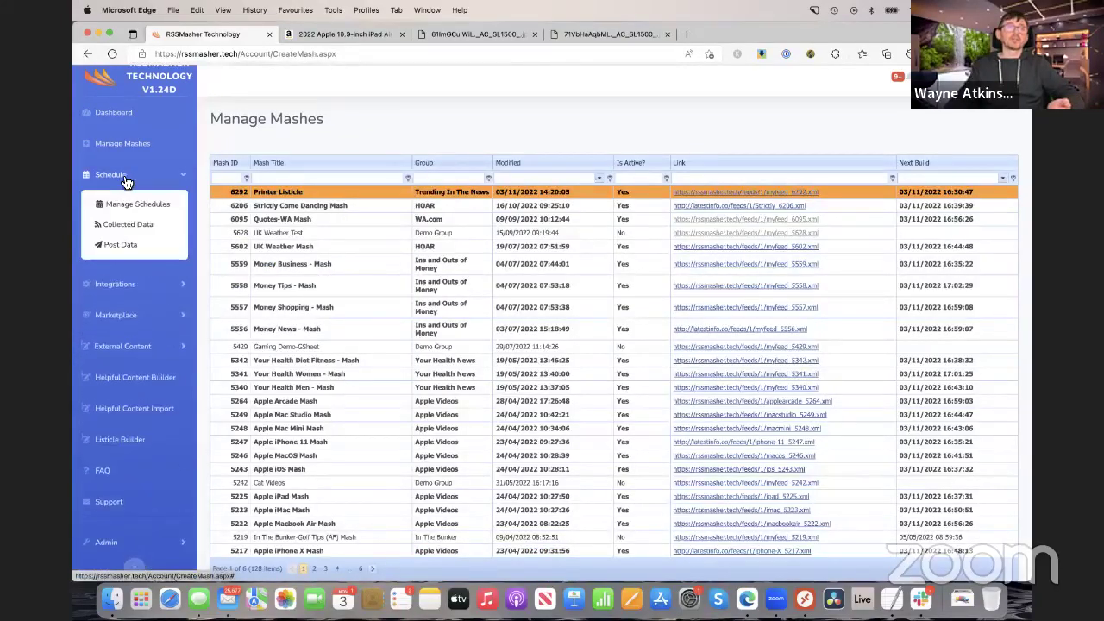
{"action": "left_click", "coordinate": [138, 206]}
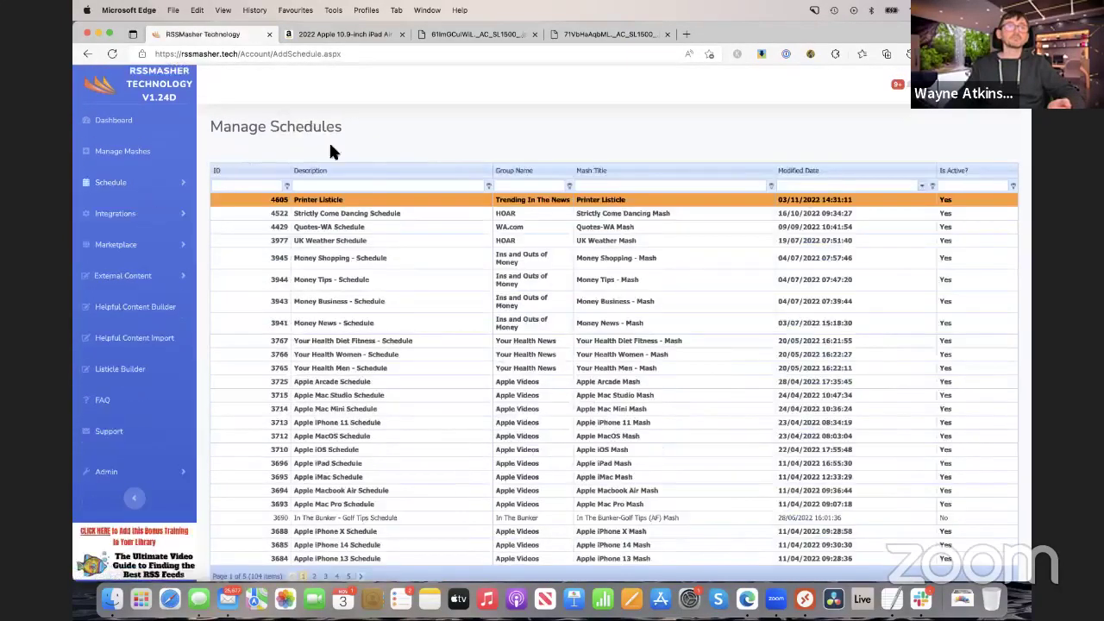
{"action": "scroll", "coordinate": [345, 250], "scroll_direction": "down", "scroll_amount": 5}
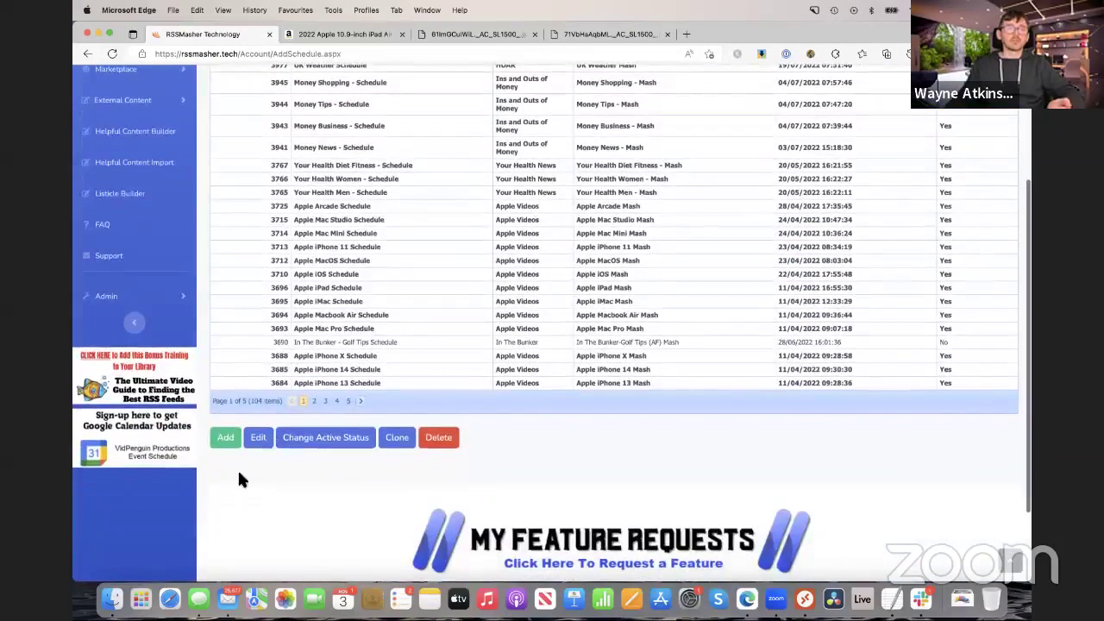
{"action": "left_click", "coordinate": [261, 438]}
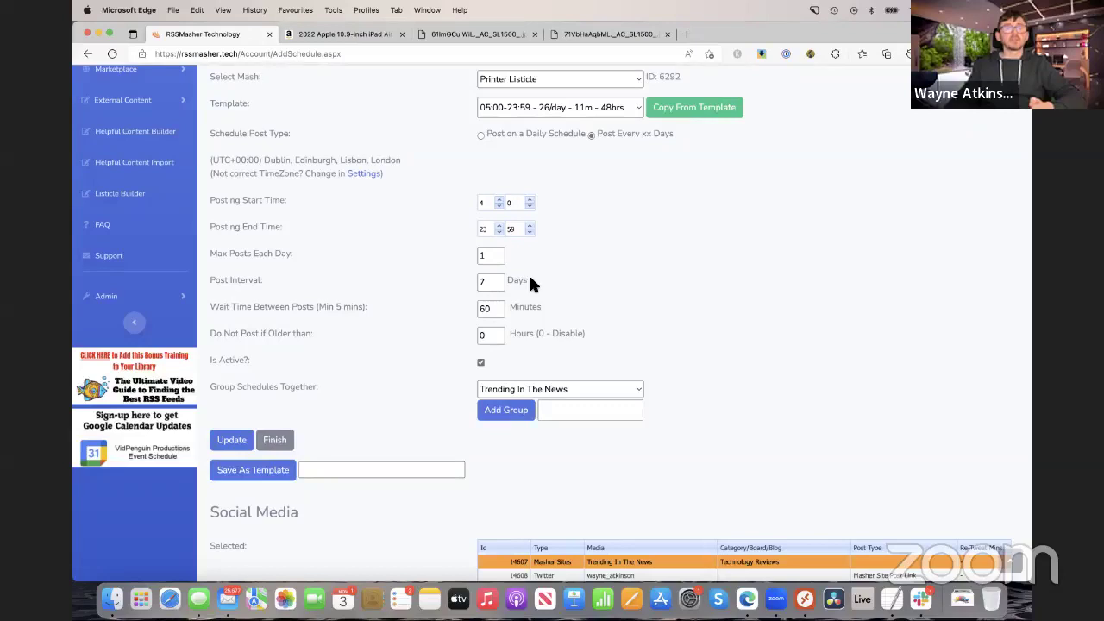
Step: Try 2 as the schedule's maximum posts each day and restore the value to 1
{"action": "left_click_drag", "start_coordinate": [503, 257], "coordinate": [476, 254]}
{"action": "type", "text": "2"}
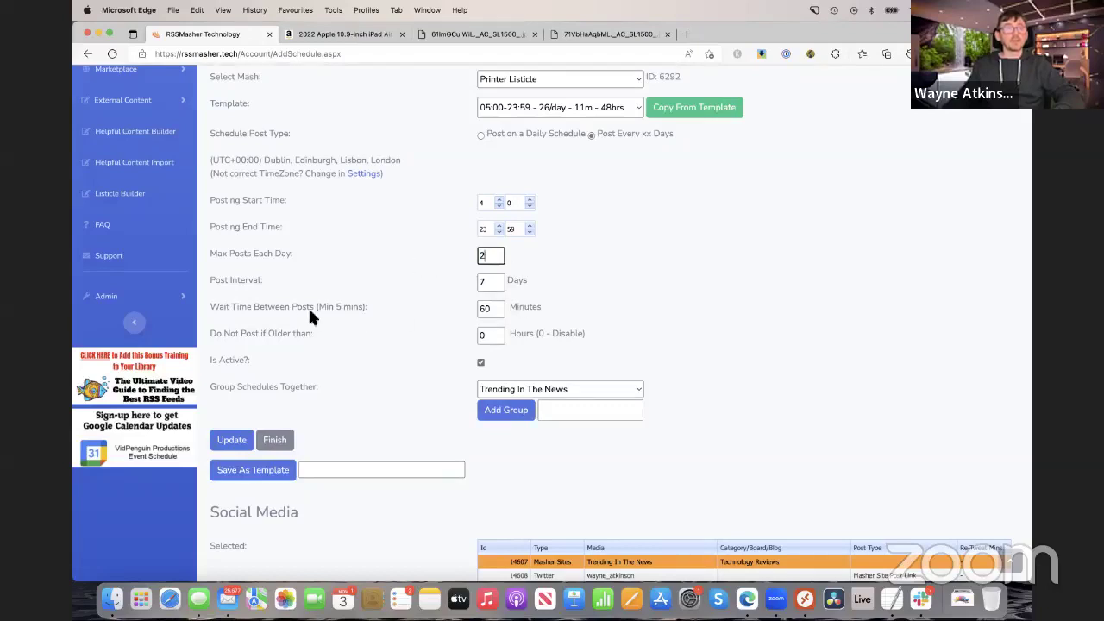
{"action": "left_click_drag", "start_coordinate": [492, 310], "coordinate": [453, 306]}
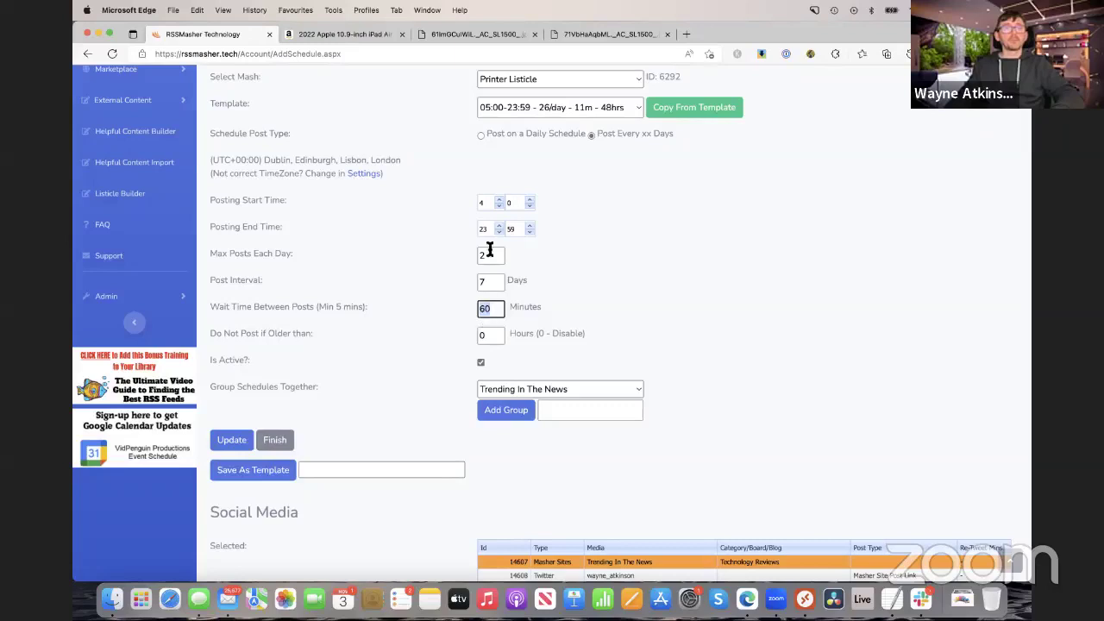
{"action": "left_click_drag", "start_coordinate": [490, 257], "coordinate": [449, 260]}
{"action": "type", "text": "1"}
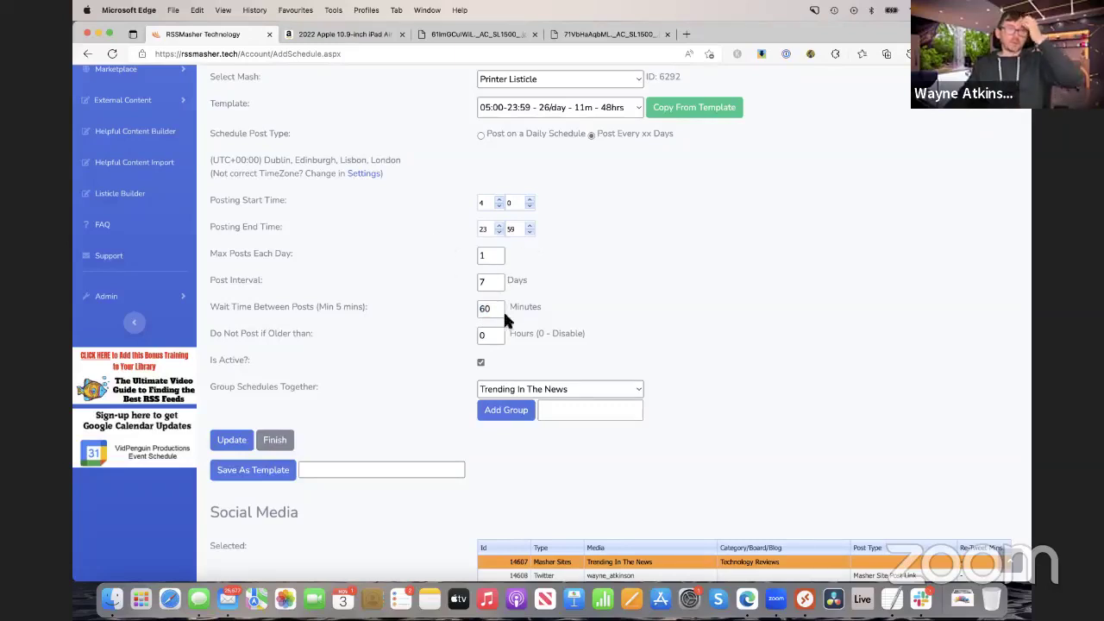
{"action": "left_click_drag", "start_coordinate": [503, 308], "coordinate": [446, 313]}
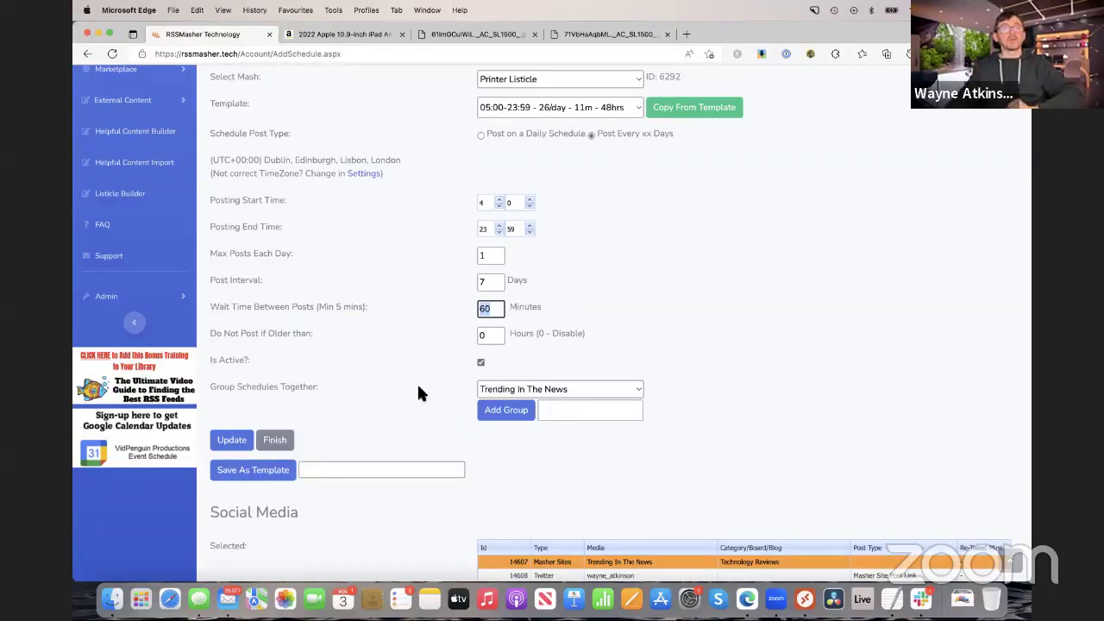
Step: Review the schedule's social media destinations and open the Trending In The News website in a new browser tab
{"action": "scroll", "coordinate": [417, 382], "scroll_direction": "down", "scroll_amount": 5}
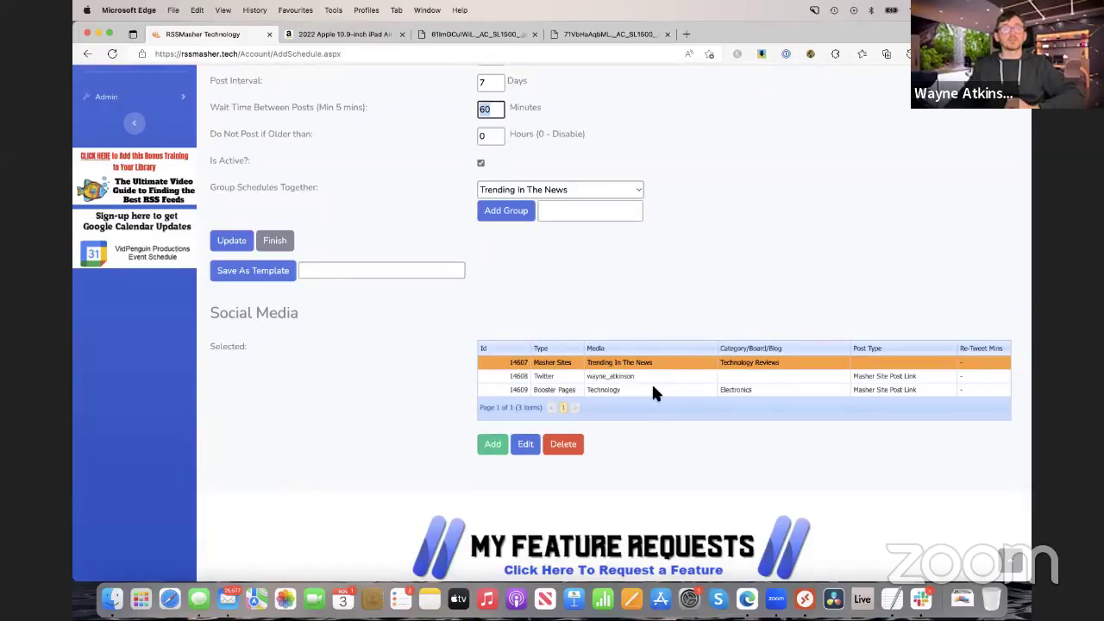
{"action": "left_click", "coordinate": [687, 35]}
{"action": "type", "text": "tr"}
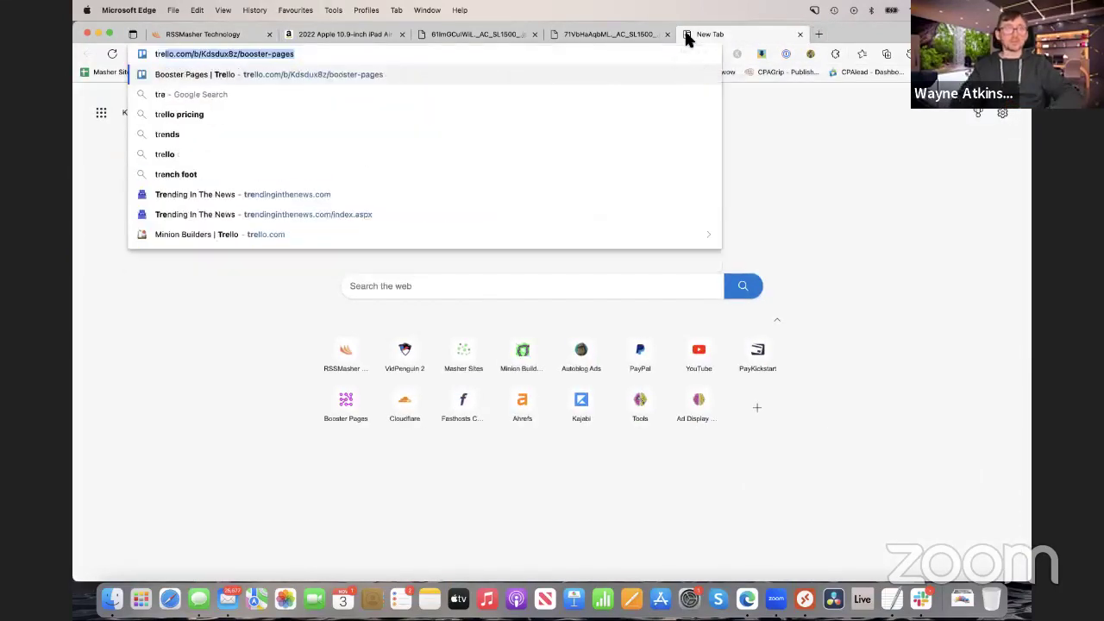
{"action": "type", "text": "end"}
{"action": "key", "text": "Return"}
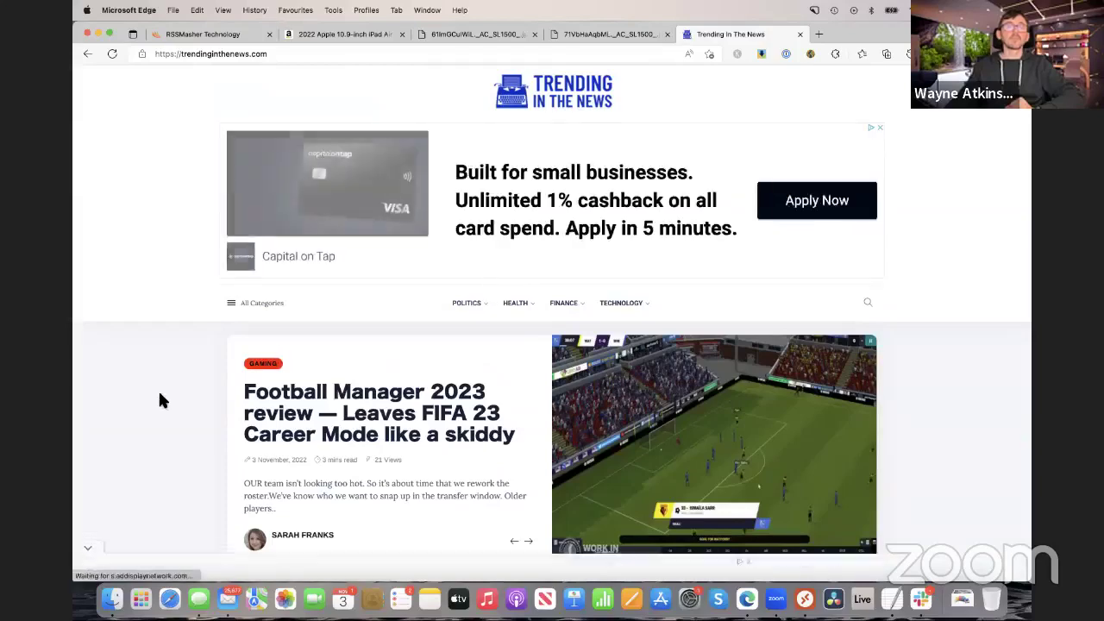
Step: Find the featured article "The 6 Most Popular Printers for the Autumn 2022" on the home page and open it, dismissing the ad
{"action": "scroll", "coordinate": [105, 422], "scroll_direction": "down", "scroll_amount": 2}
{"action": "scroll", "coordinate": [106, 421], "scroll_direction": "down", "scroll_amount": 5}
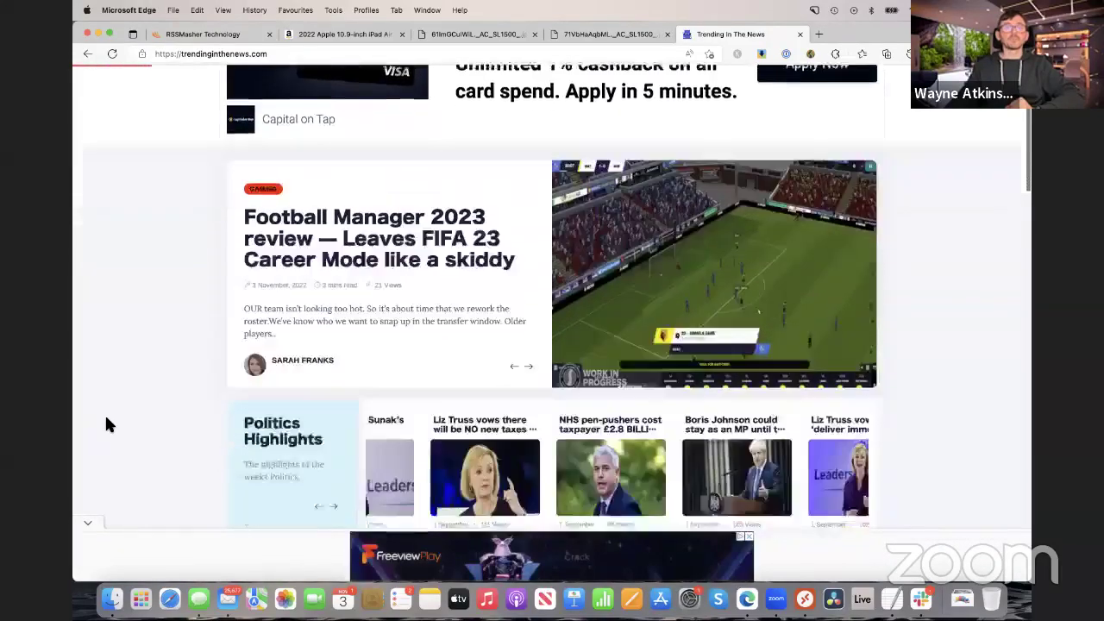
{"action": "left_click", "coordinate": [532, 276]}
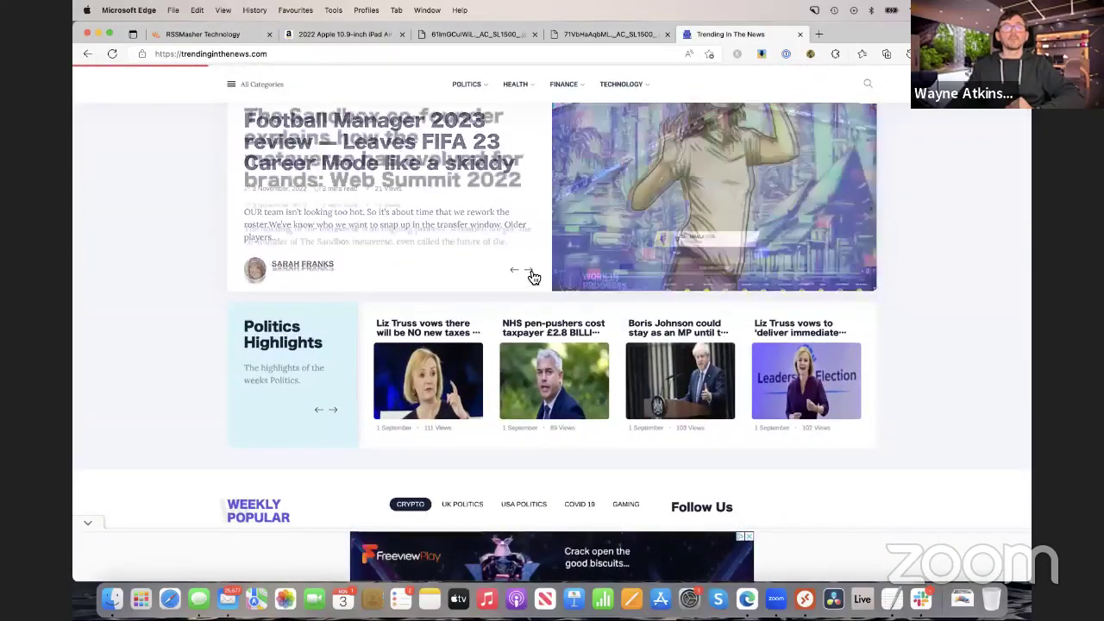
{"action": "left_click", "coordinate": [533, 276]}
{"action": "scroll", "coordinate": [386, 246], "scroll_direction": "up", "scroll_amount": 2}
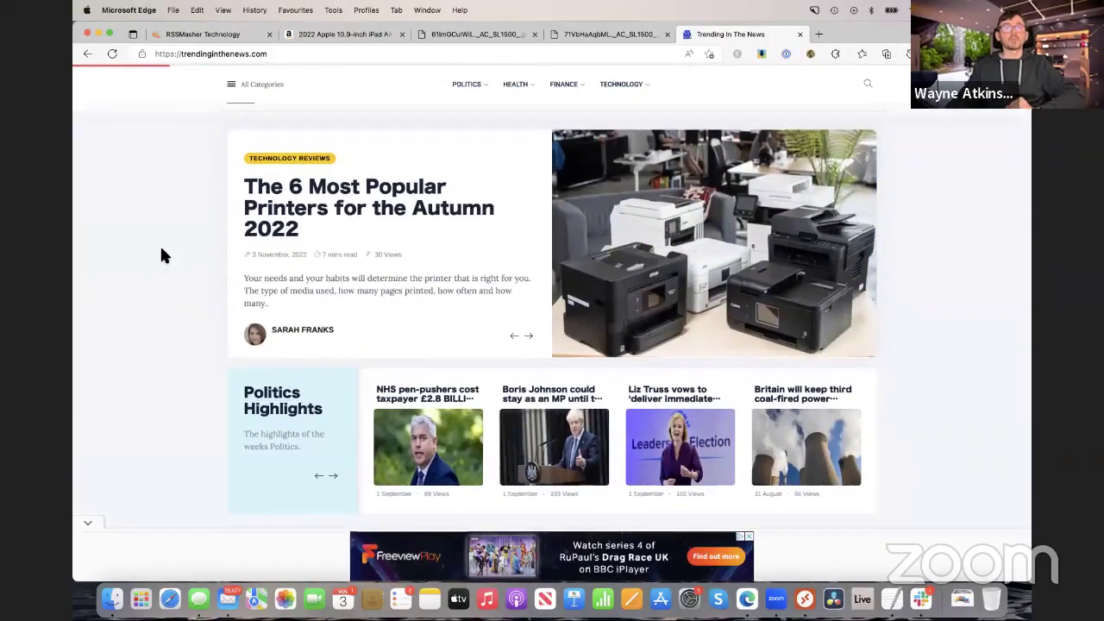
{"action": "left_click", "coordinate": [424, 215]}
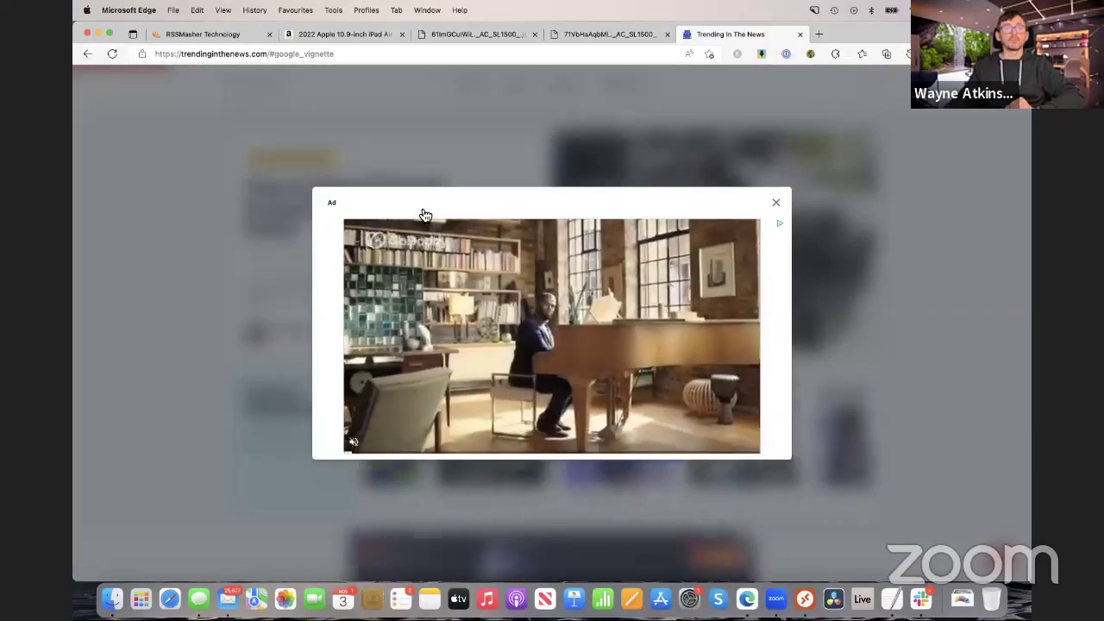
{"action": "left_click", "coordinate": [777, 206]}
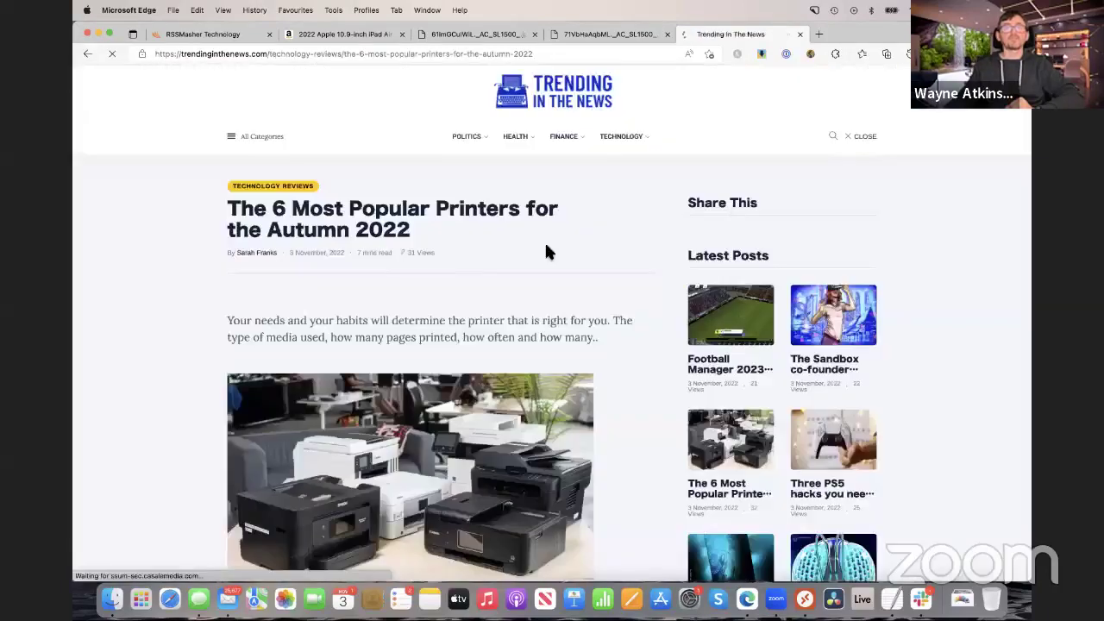
Step: Examine the printer article's introduction and its Best Budget Printer section, including the product image, description and overview link
{"action": "scroll", "coordinate": [119, 279], "scroll_direction": "down", "scroll_amount": 4}
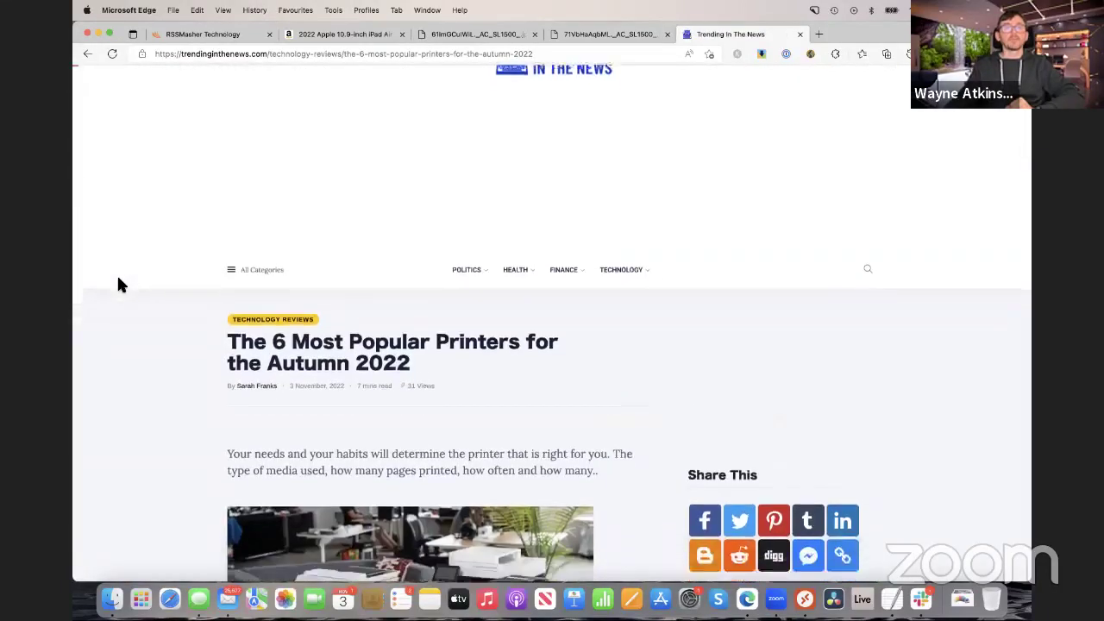
{"action": "scroll", "coordinate": [119, 280], "scroll_direction": "down", "scroll_amount": 3}
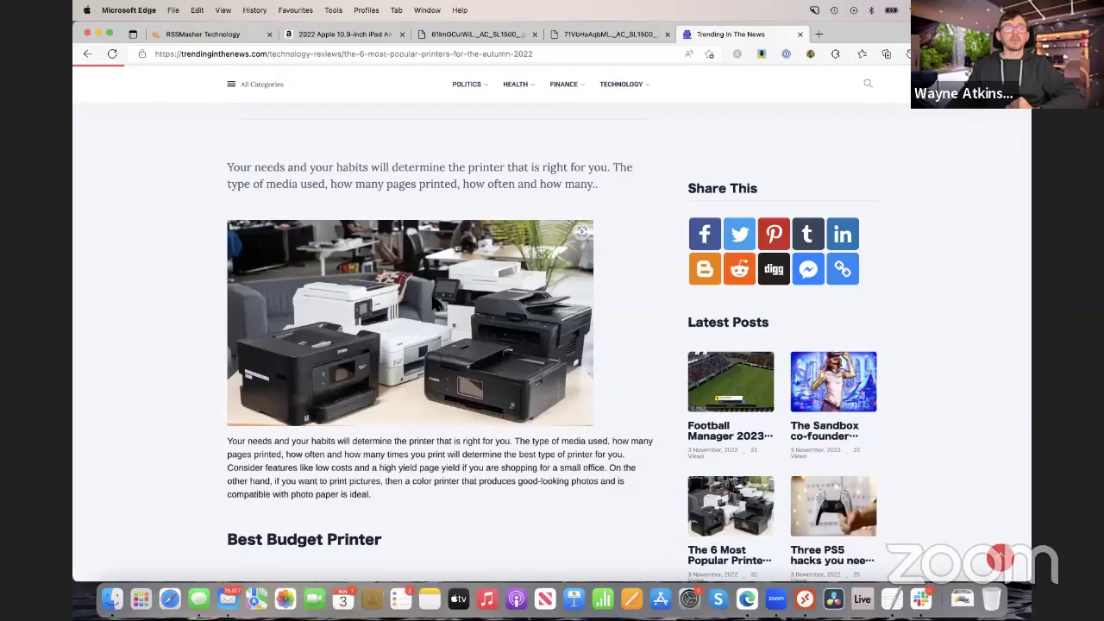
{"action": "scroll", "coordinate": [363, 402], "scroll_direction": "down", "scroll_amount": 3}
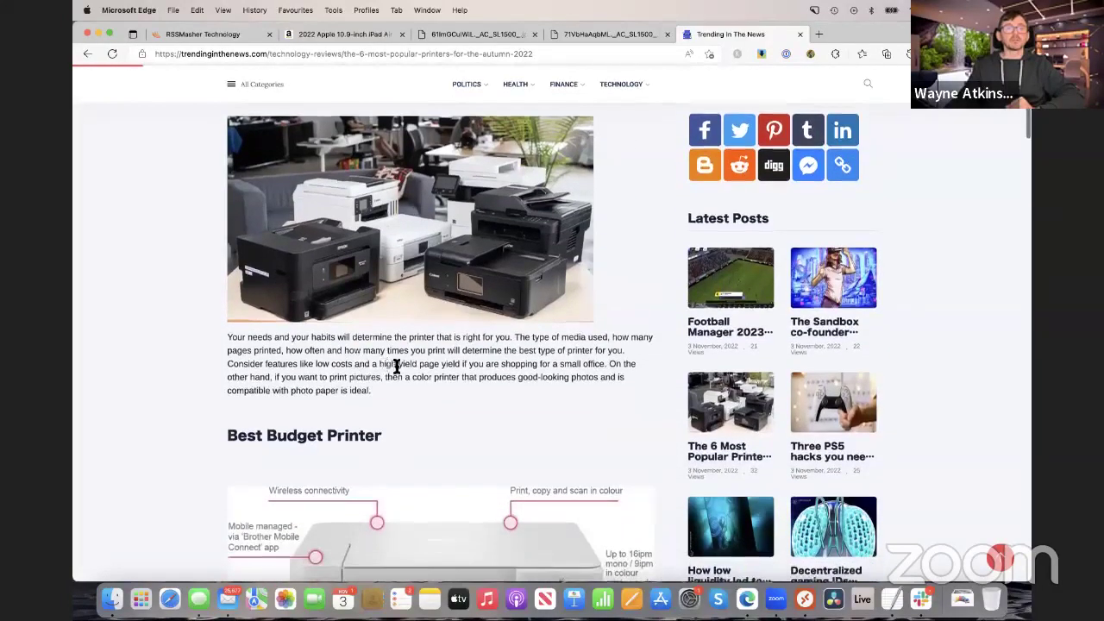
{"action": "scroll", "coordinate": [125, 350], "scroll_direction": "down", "scroll_amount": 3}
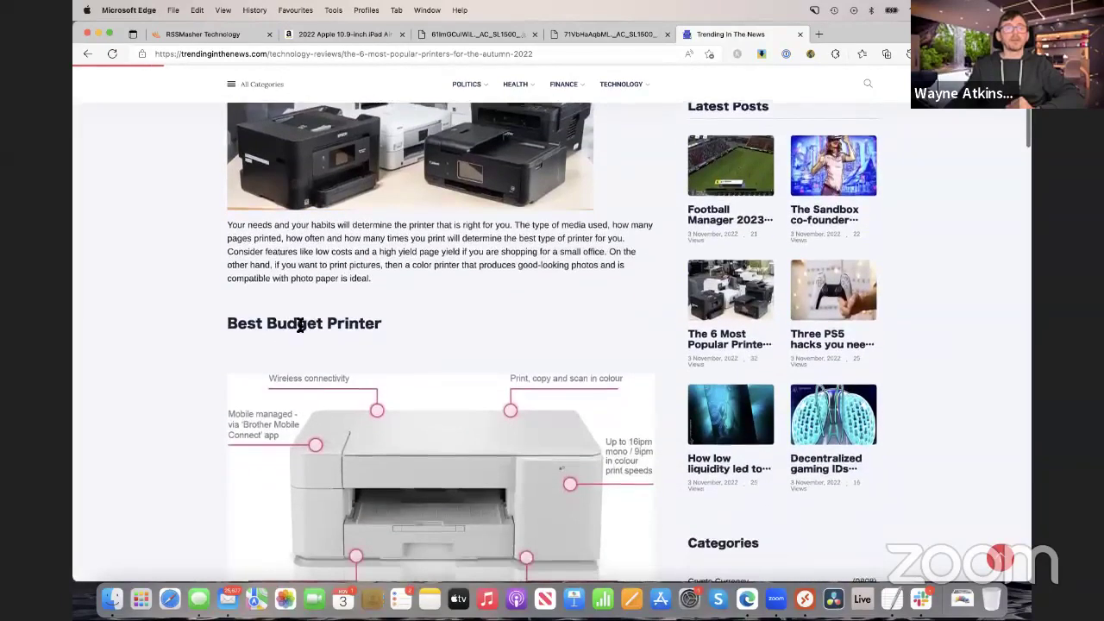
{"action": "scroll", "coordinate": [299, 324], "scroll_direction": "down", "scroll_amount": 1}
{"action": "scroll", "coordinate": [401, 311], "scroll_direction": "down", "scroll_amount": 2}
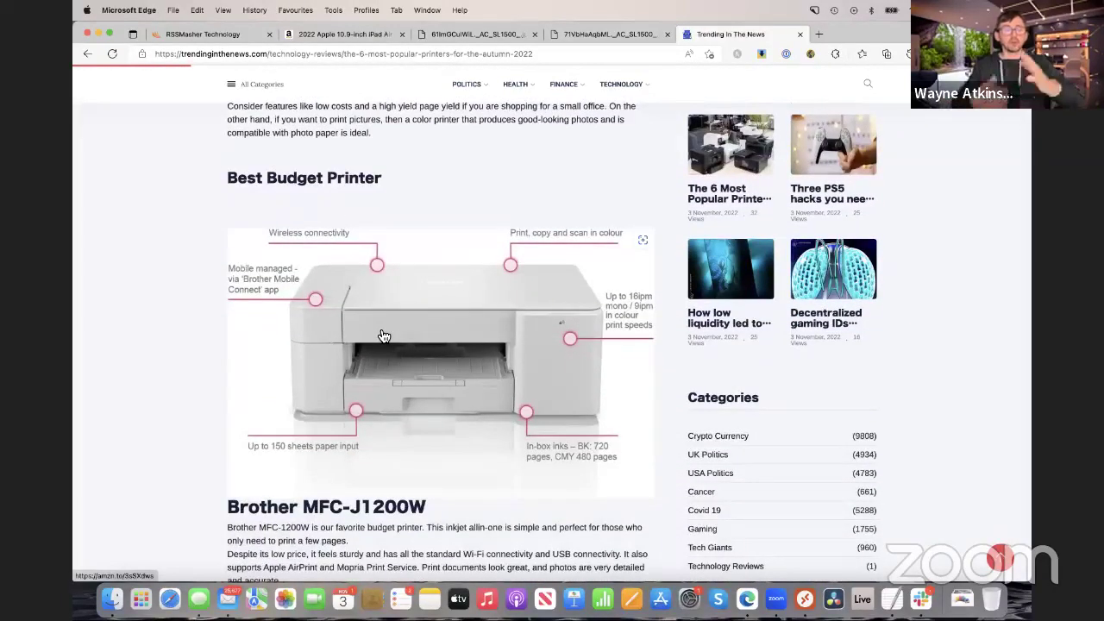
{"action": "scroll", "coordinate": [386, 341], "scroll_direction": "down", "scroll_amount": 2}
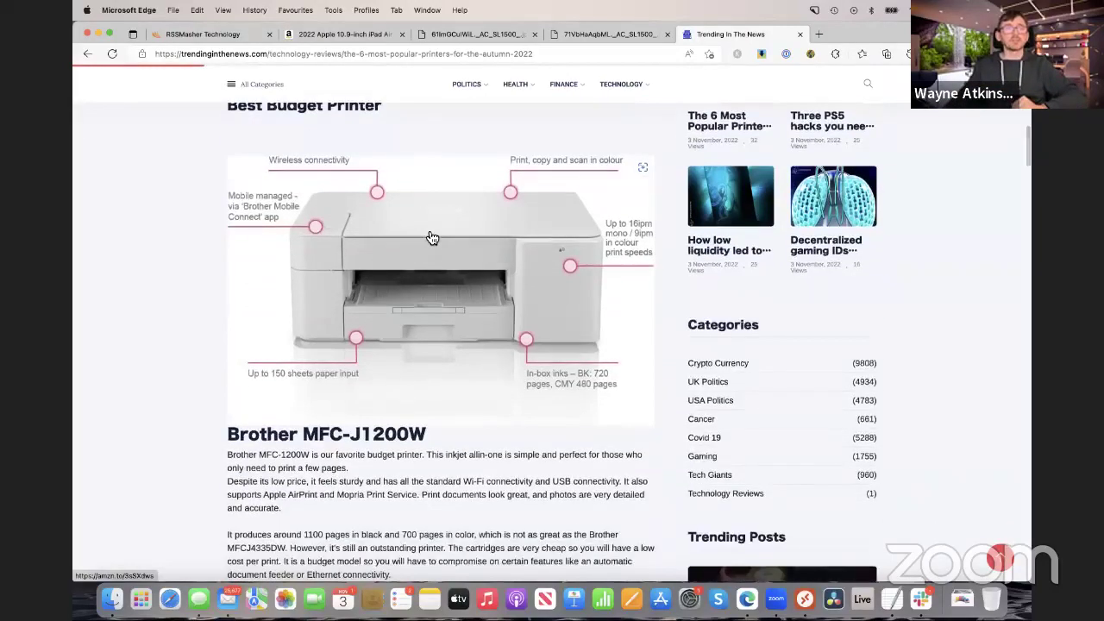
{"action": "scroll", "coordinate": [409, 285], "scroll_direction": "down", "scroll_amount": 6}
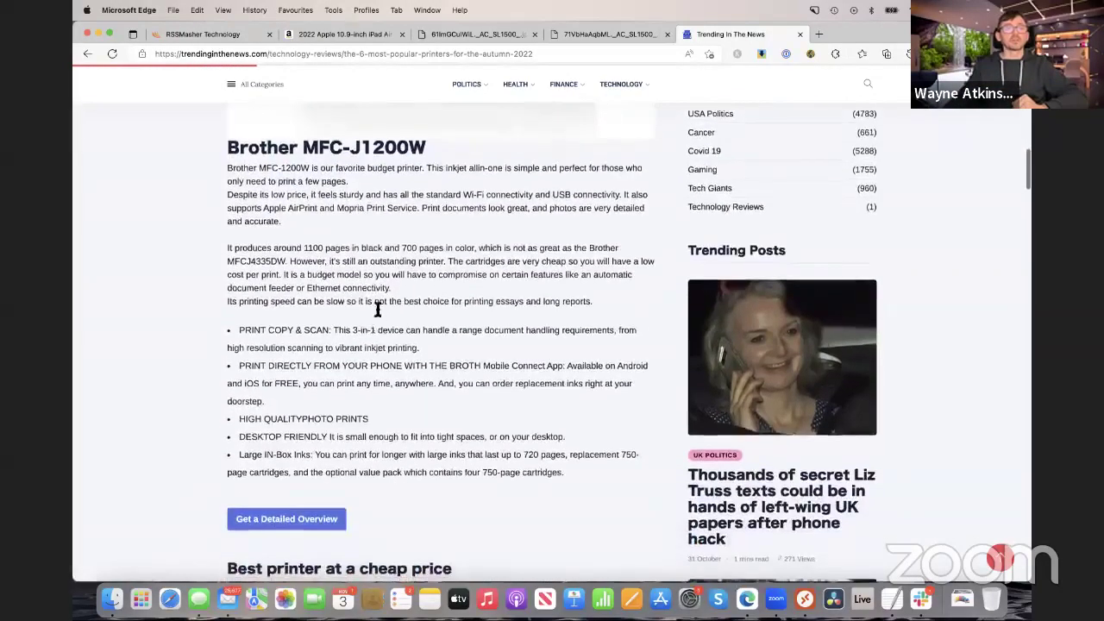
{"action": "scroll", "coordinate": [377, 309], "scroll_direction": "down", "scroll_amount": 4}
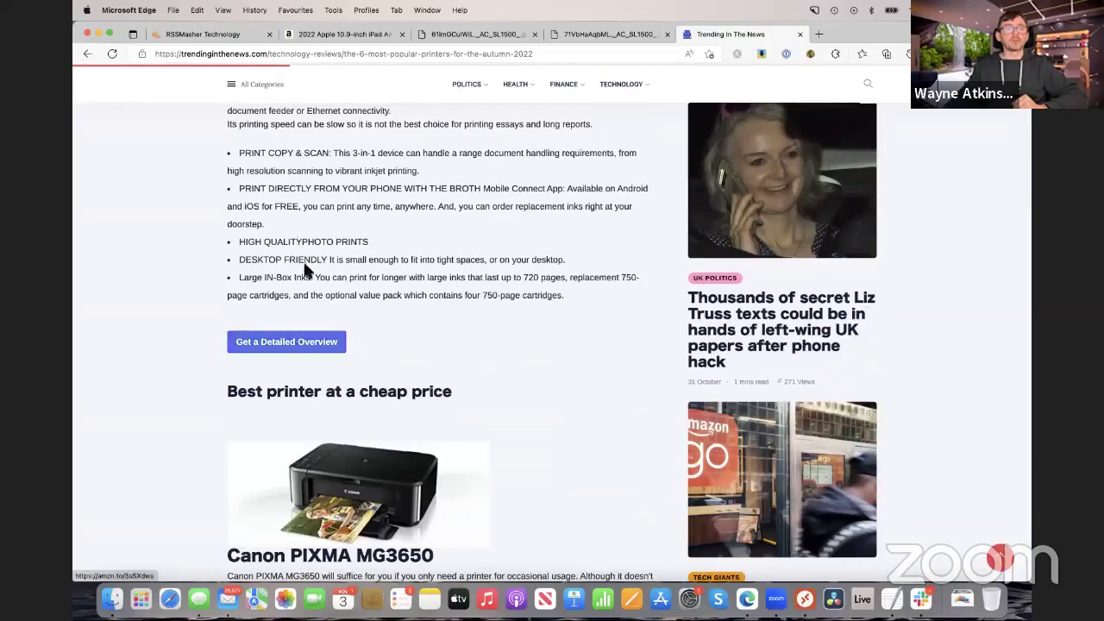
Step: Examine the article's remaining printer sections, from the cheap-price printer through the wide format printer to the page footer
{"action": "scroll", "coordinate": [108, 339], "scroll_direction": "down", "scroll_amount": 13}
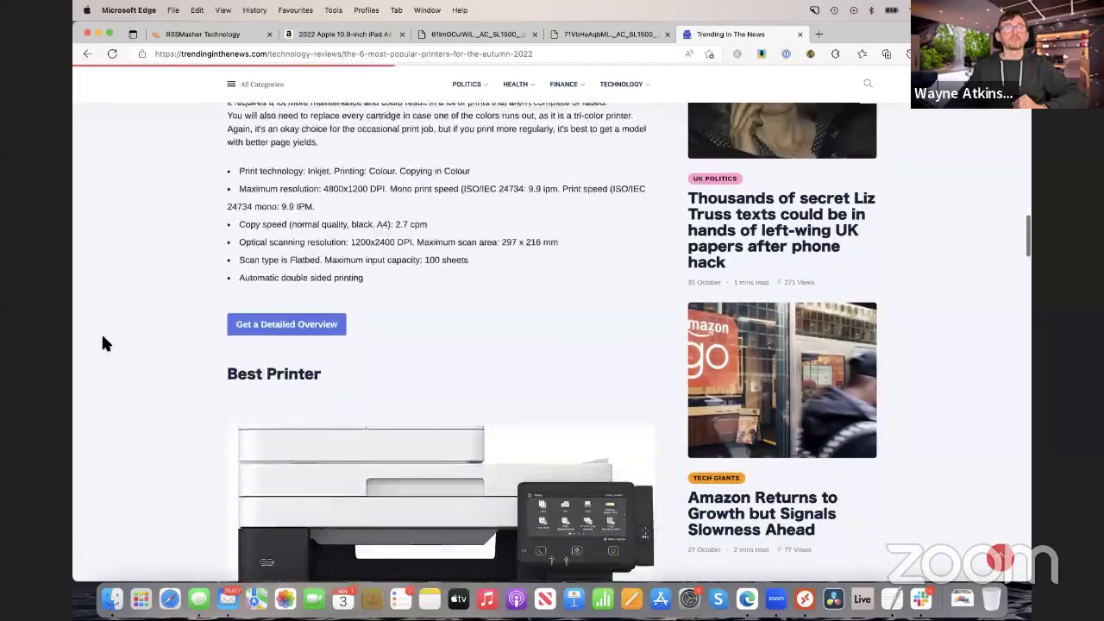
{"action": "scroll", "coordinate": [102, 344], "scroll_direction": "down", "scroll_amount": 14}
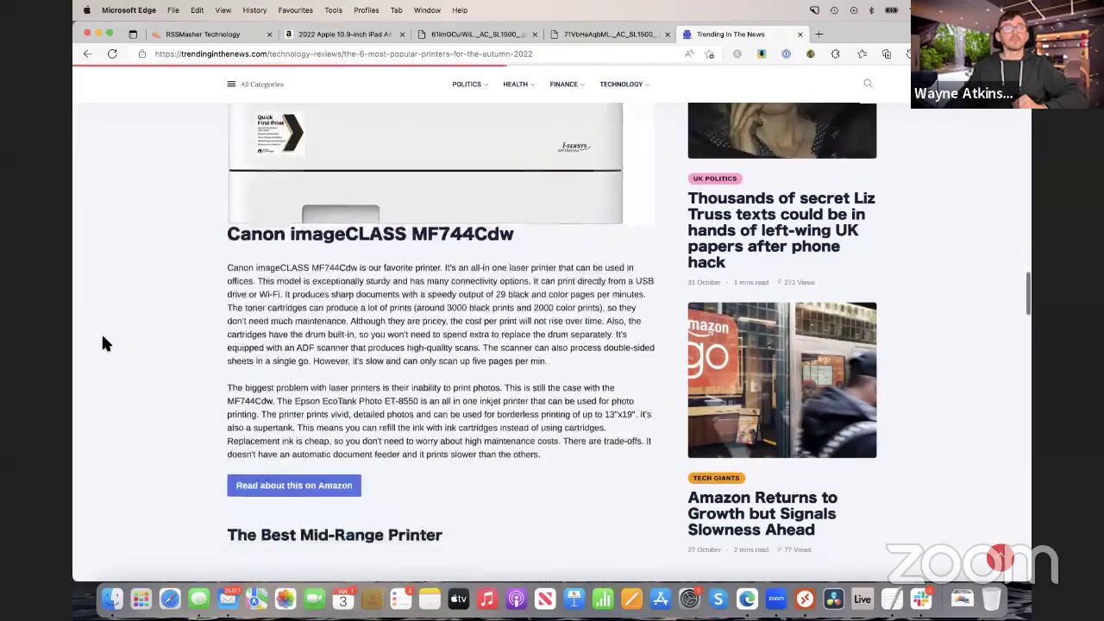
{"action": "scroll", "coordinate": [102, 343], "scroll_direction": "down", "scroll_amount": 16}
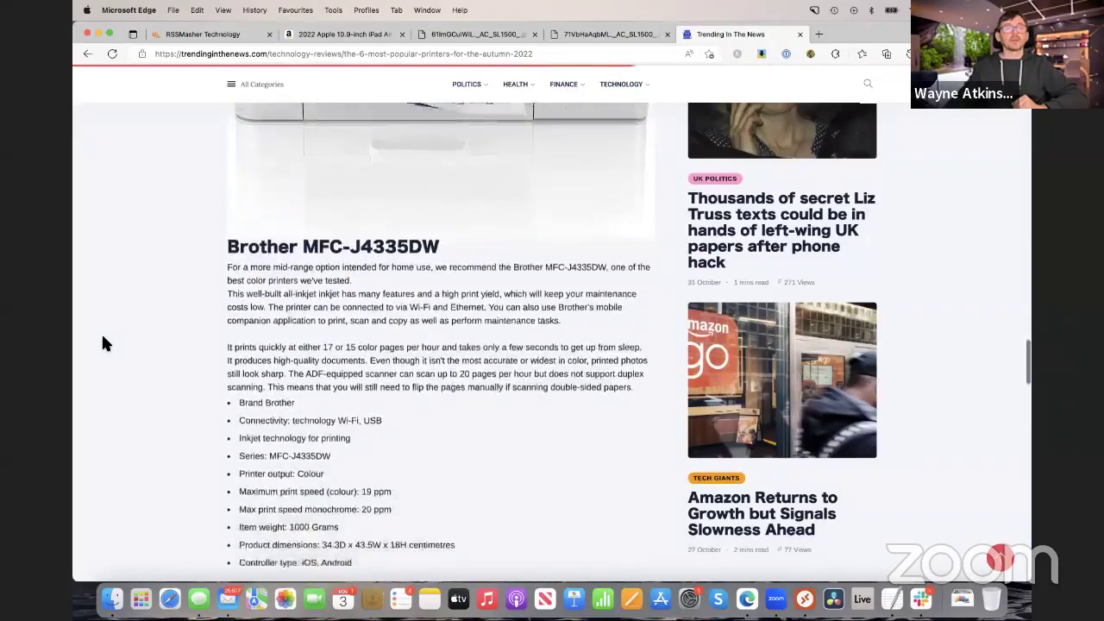
{"action": "scroll", "coordinate": [102, 344], "scroll_direction": "down", "scroll_amount": 6}
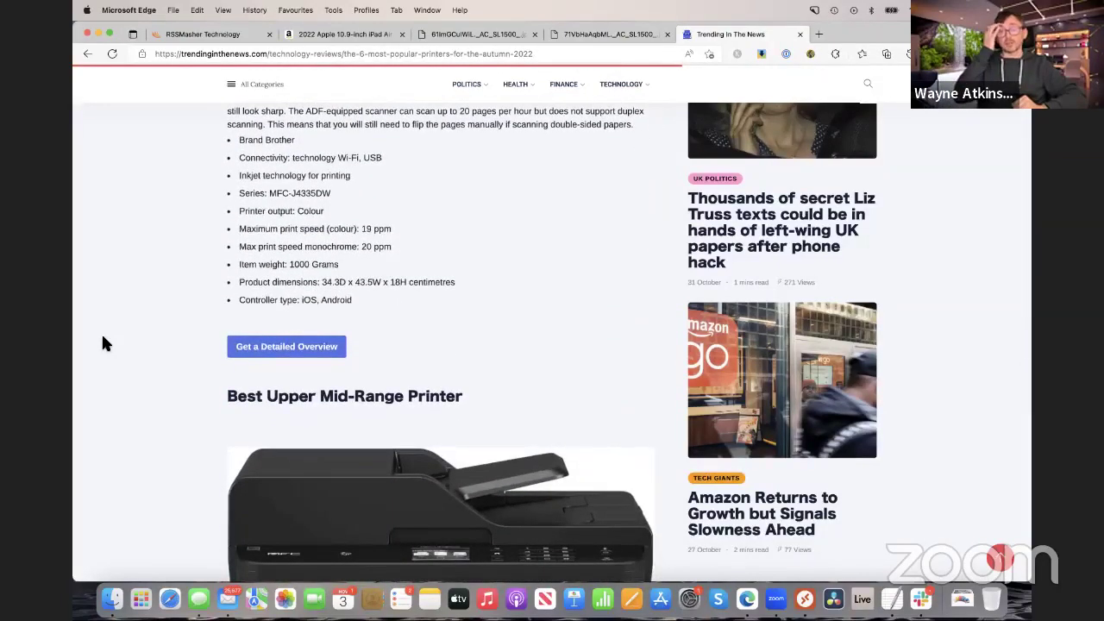
{"action": "scroll", "coordinate": [101, 310], "scroll_direction": "up", "scroll_amount": 3}
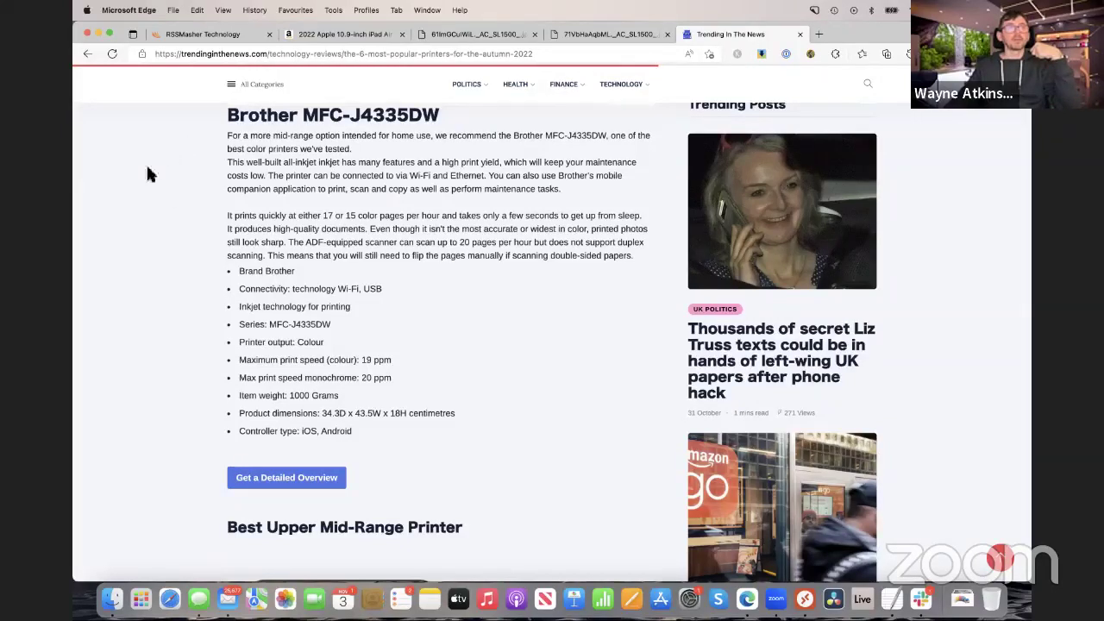
{"action": "scroll", "coordinate": [164, 192], "scroll_direction": "down", "scroll_amount": 5}
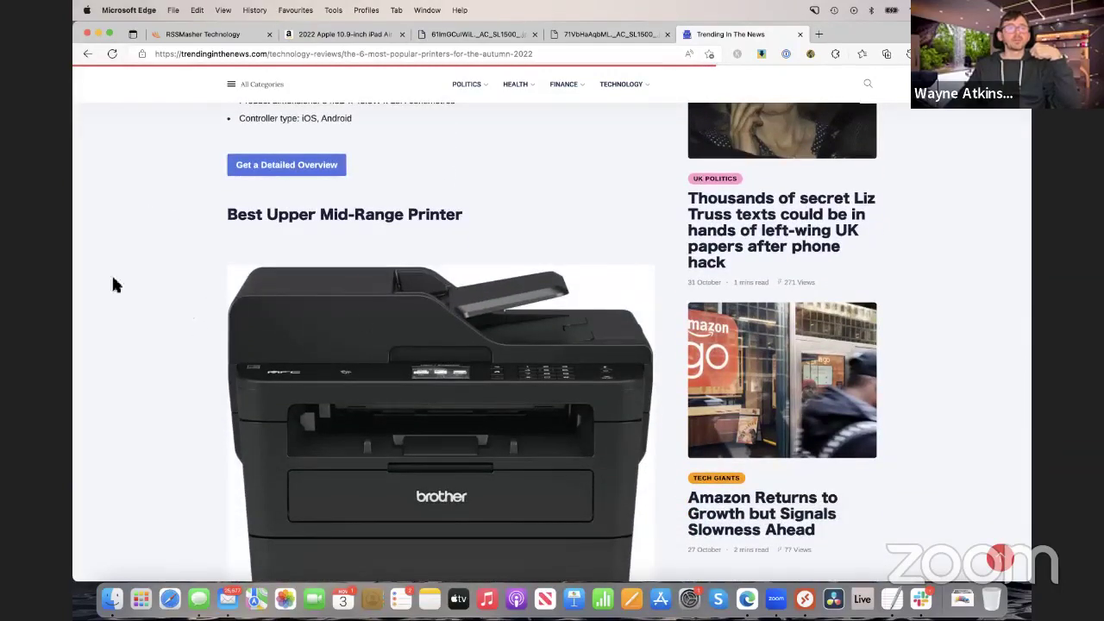
{"action": "scroll", "coordinate": [158, 343], "scroll_direction": "down", "scroll_amount": 3}
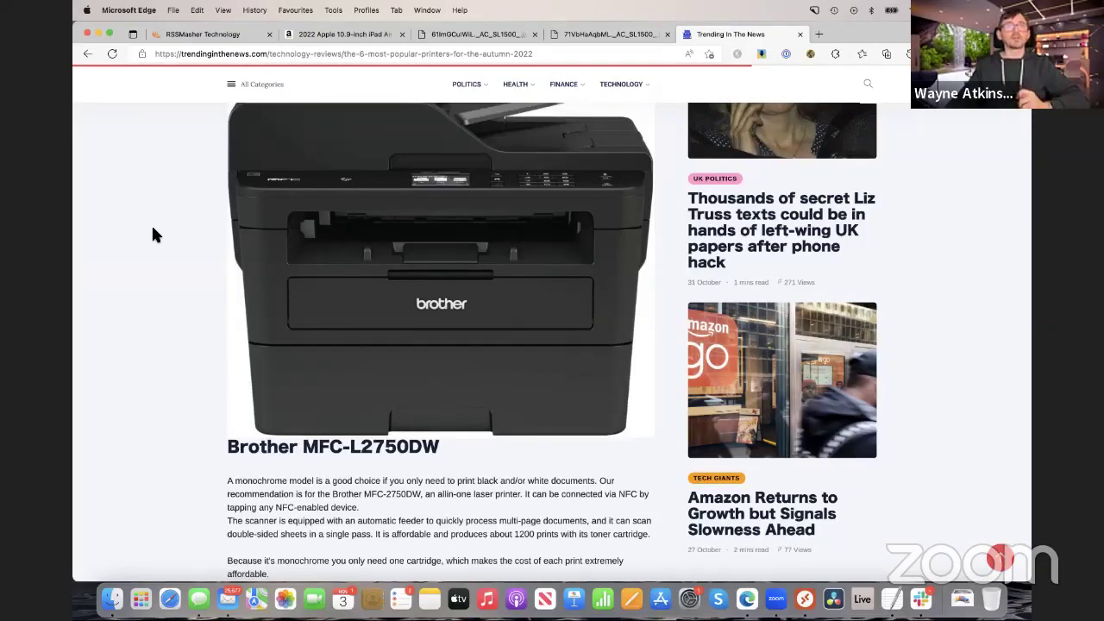
{"action": "scroll", "coordinate": [153, 234], "scroll_direction": "down", "scroll_amount": 1}
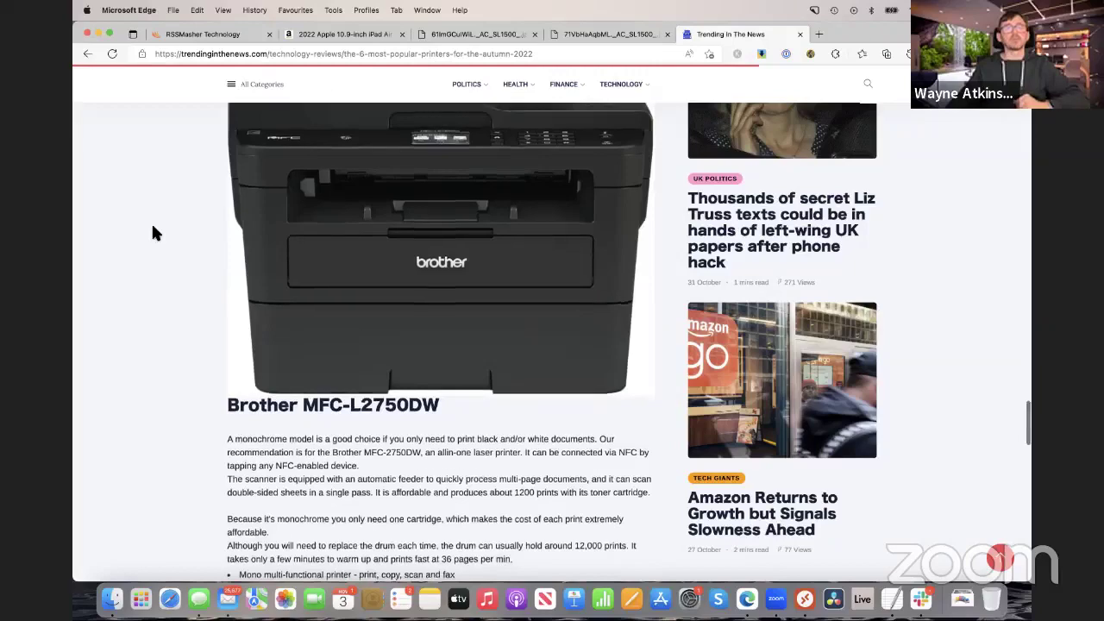
{"action": "scroll", "coordinate": [154, 233], "scroll_direction": "down", "scroll_amount": 1}
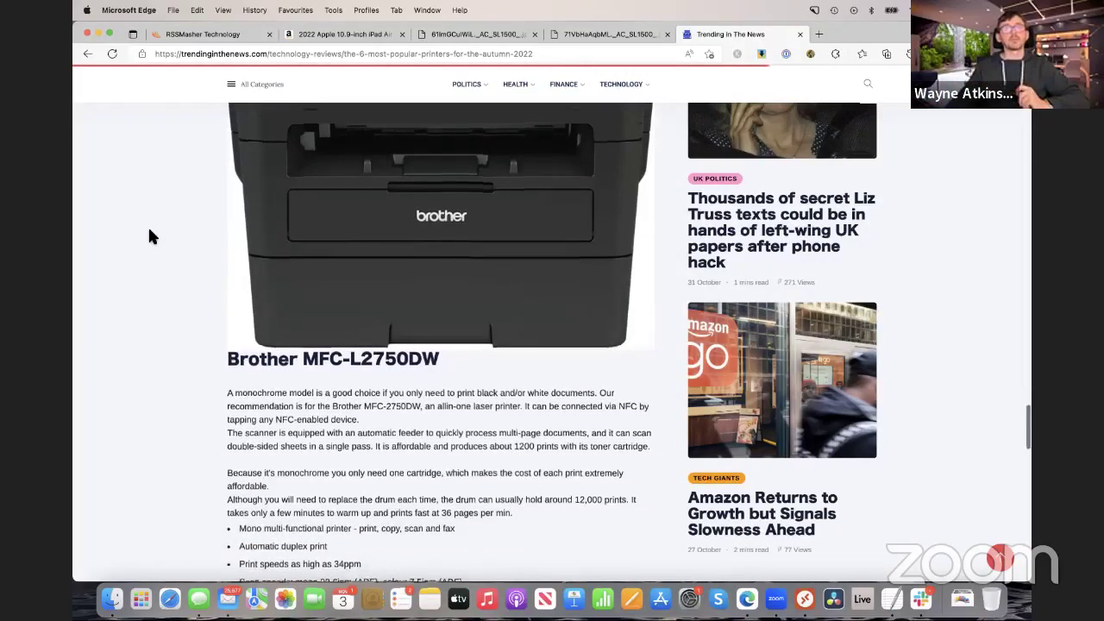
{"action": "scroll", "coordinate": [149, 228], "scroll_direction": "down", "scroll_amount": 1}
{"action": "scroll", "coordinate": [146, 236], "scroll_direction": "down", "scroll_amount": 8}
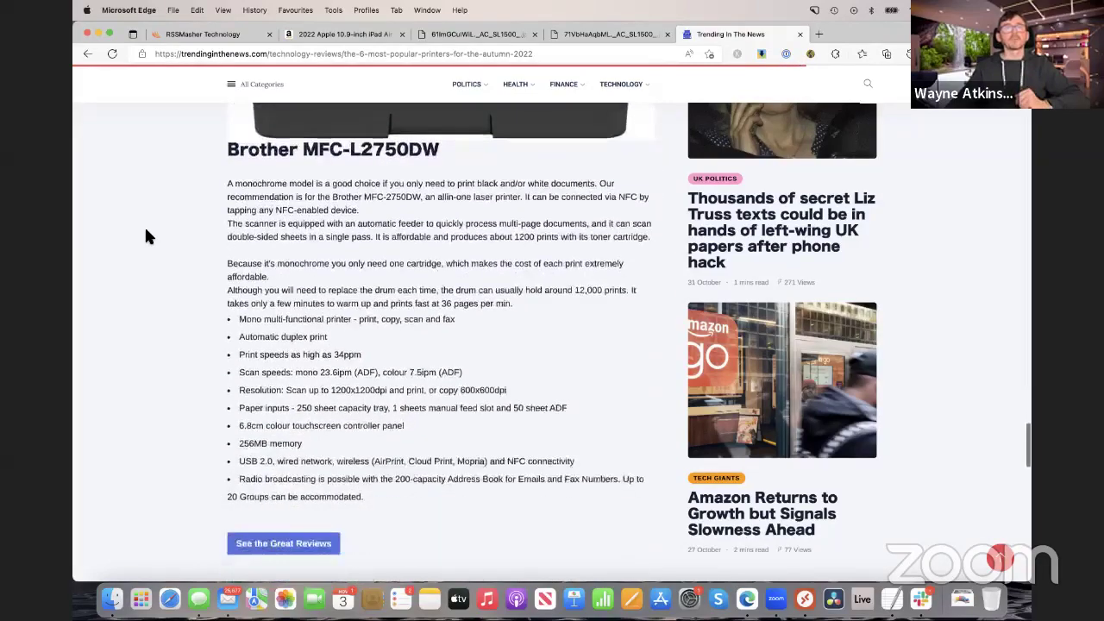
{"action": "scroll", "coordinate": [145, 238], "scroll_direction": "down", "scroll_amount": 10}
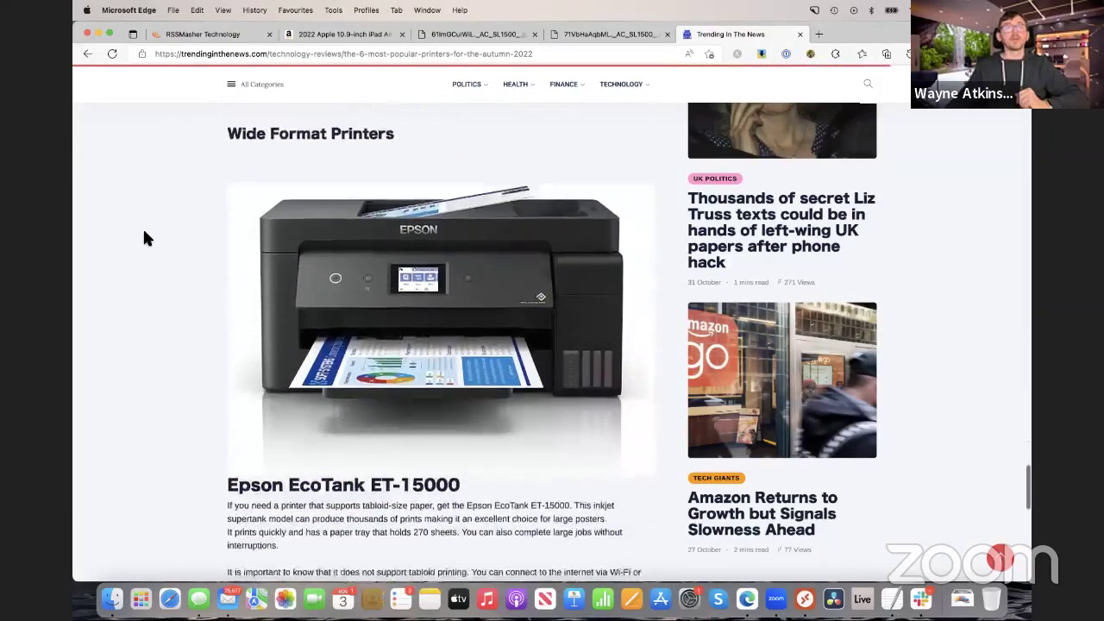
{"action": "scroll", "coordinate": [145, 238], "scroll_direction": "down", "scroll_amount": 3}
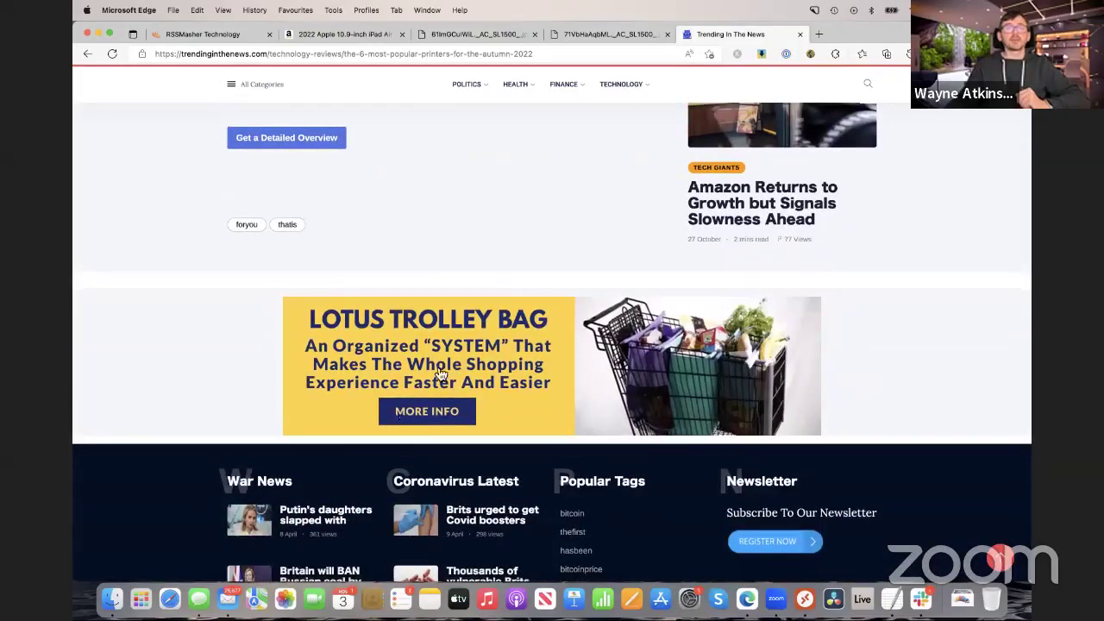
Step: Open the Epson EcoTank ET-15000's detailed overview link to Amazon, dismiss the shopping offer, and highlight the printer's price
{"action": "scroll", "coordinate": [169, 274], "scroll_direction": "up", "scroll_amount": 3}
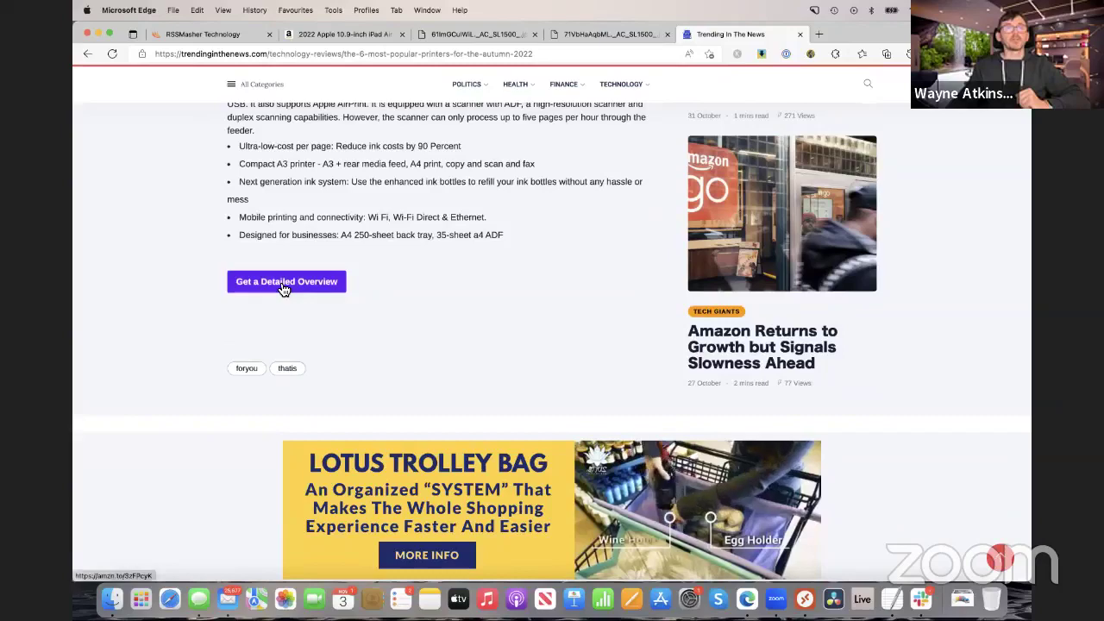
{"action": "left_click", "coordinate": [284, 284]}
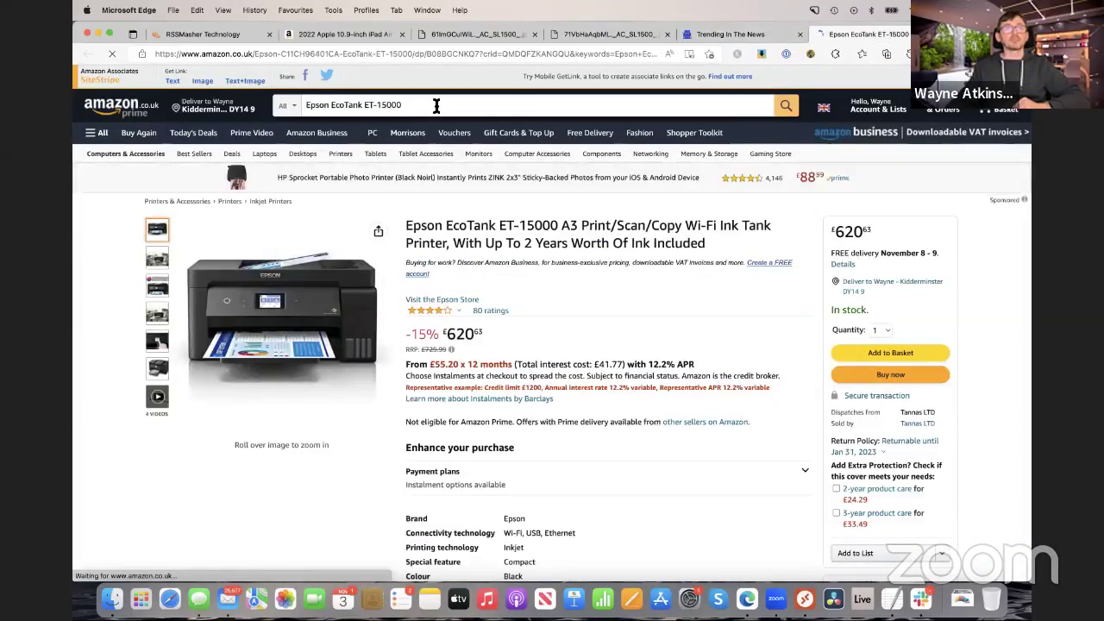
{"action": "mouse_move", "coordinate": [305, 321]}
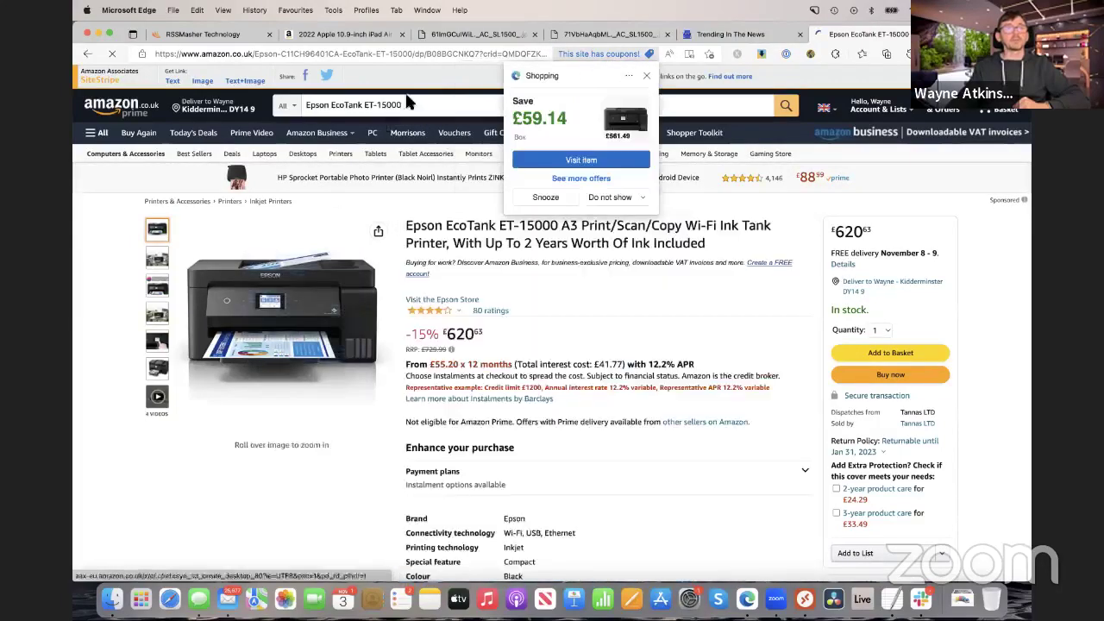
{"action": "left_click", "coordinate": [647, 76]}
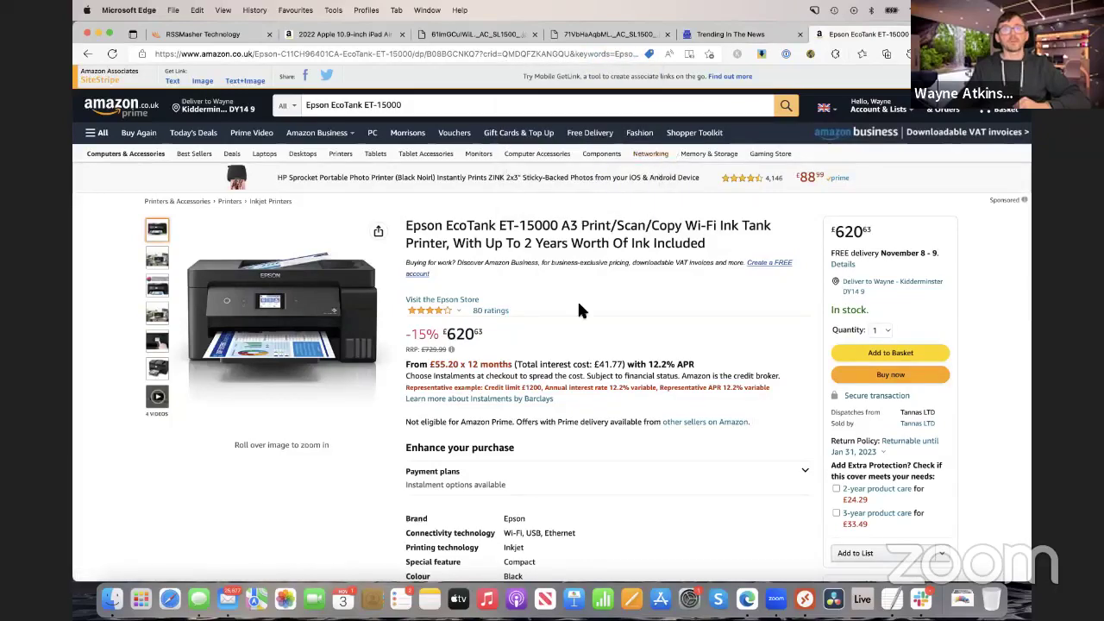
{"action": "scroll", "coordinate": [577, 299], "scroll_direction": "down", "scroll_amount": 3}
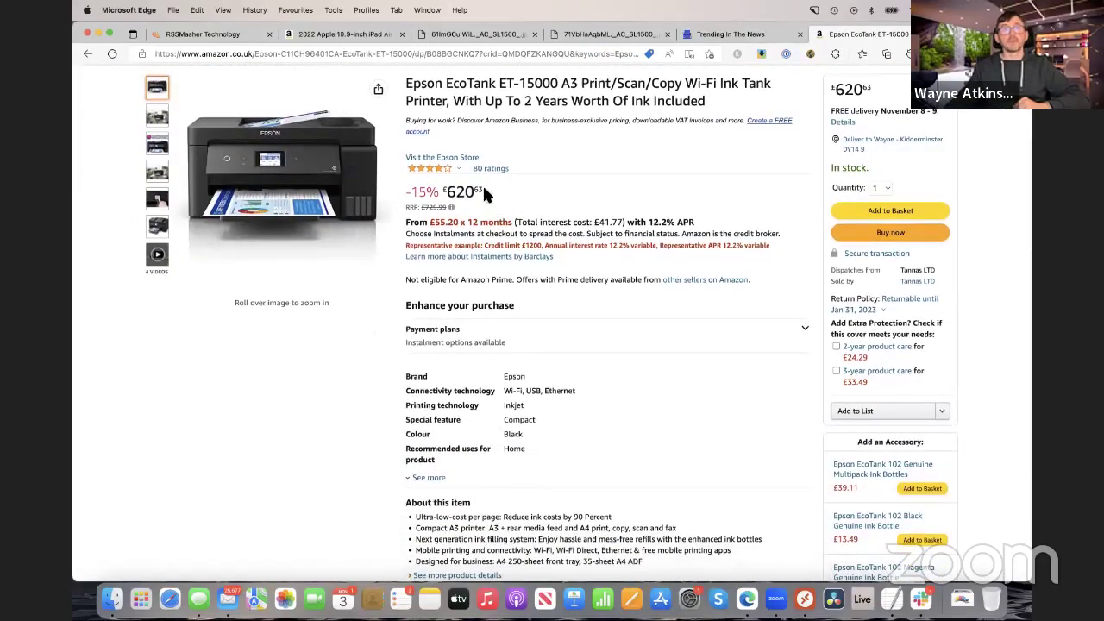
{"action": "mouse_move", "coordinate": [482, 189]}
{"action": "left_mouse_down"}
{"action": "mouse_move", "coordinate": [455, 191]}
{"action": "mouse_move", "coordinate": [478, 193]}
{"action": "left_mouse_up"}
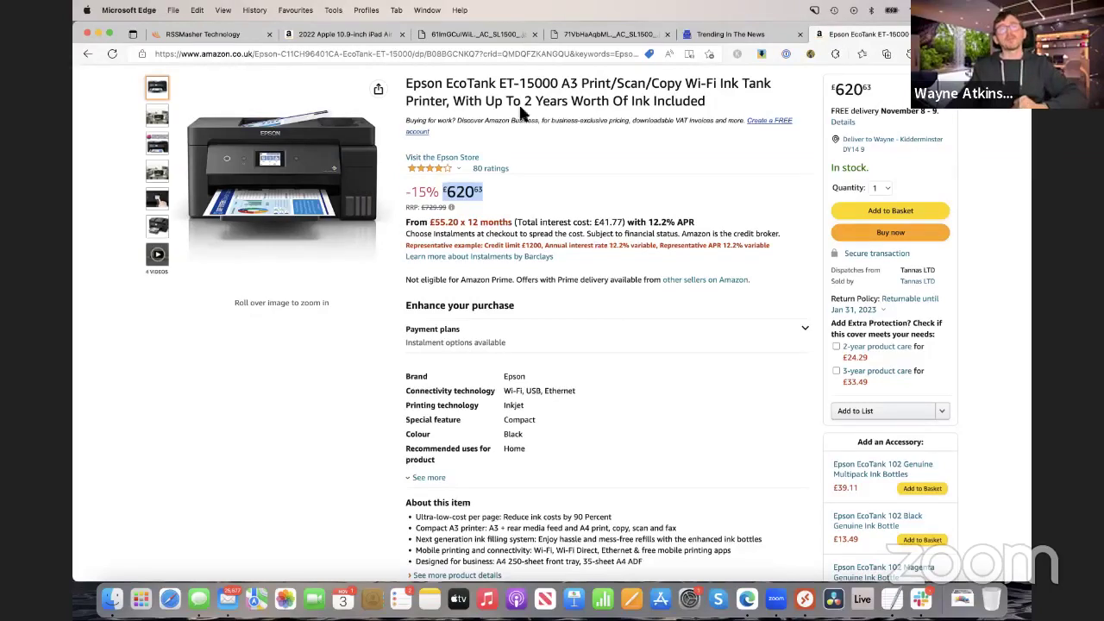
Step: Return to the RSSMasher schedule and review its posting settings and social media destinations
{"action": "left_click", "coordinate": [209, 37]}
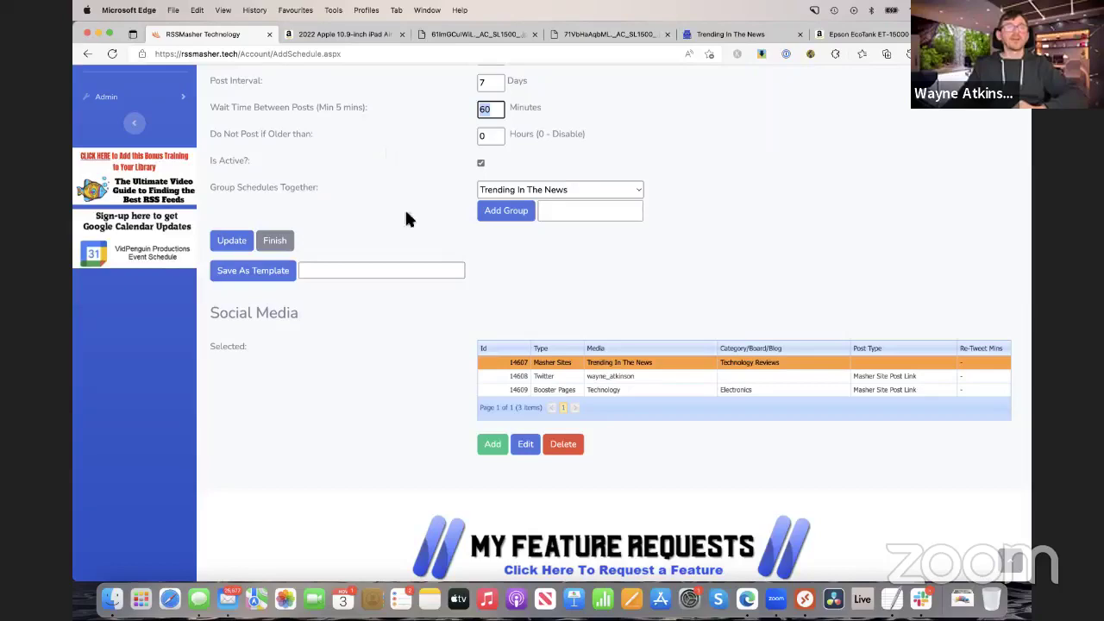
{"action": "scroll", "coordinate": [401, 274], "scroll_direction": "down", "scroll_amount": 3}
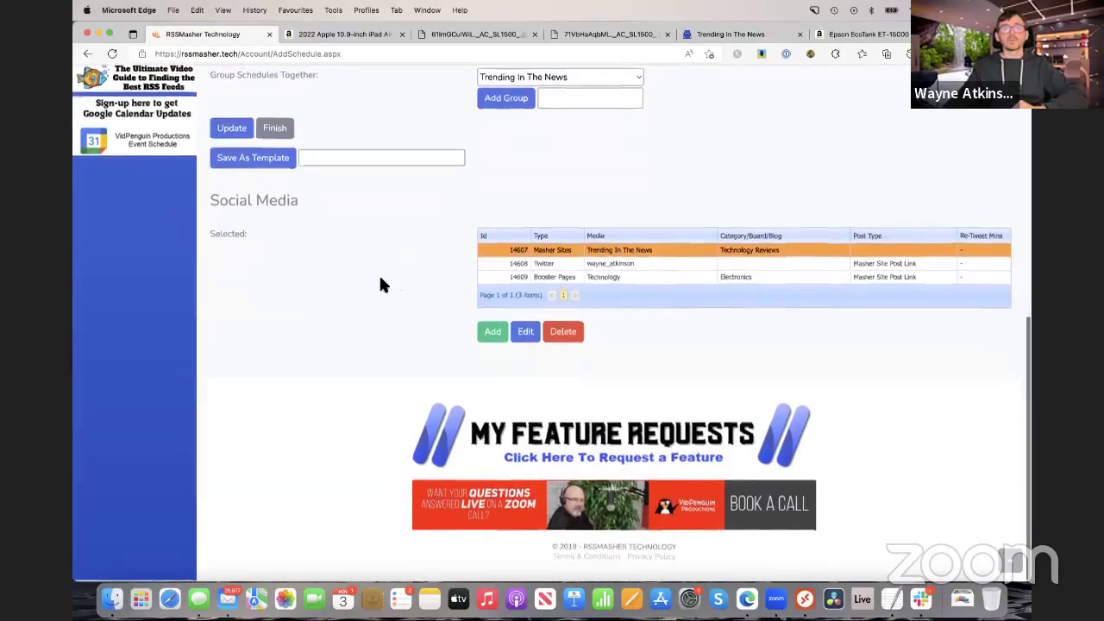
{"action": "scroll", "coordinate": [380, 280], "scroll_direction": "up", "scroll_amount": 10}
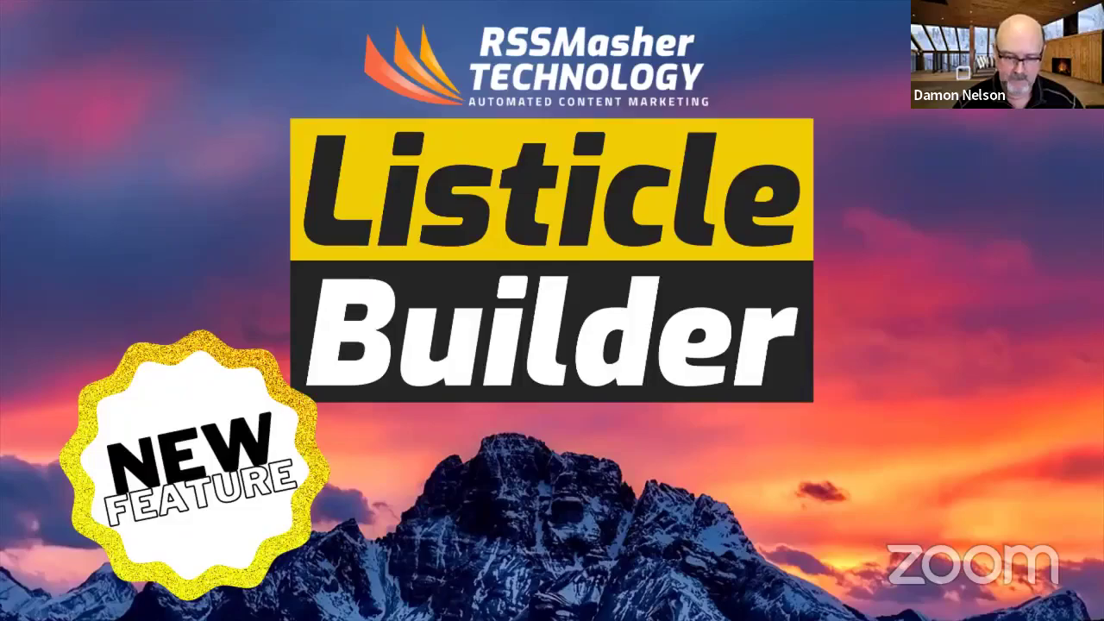
Step: Switch to the PagesHQ website in a maximized browser window and look through the featured and recent articles on its home page
{"action": "key", "text": "alt+Tab"}
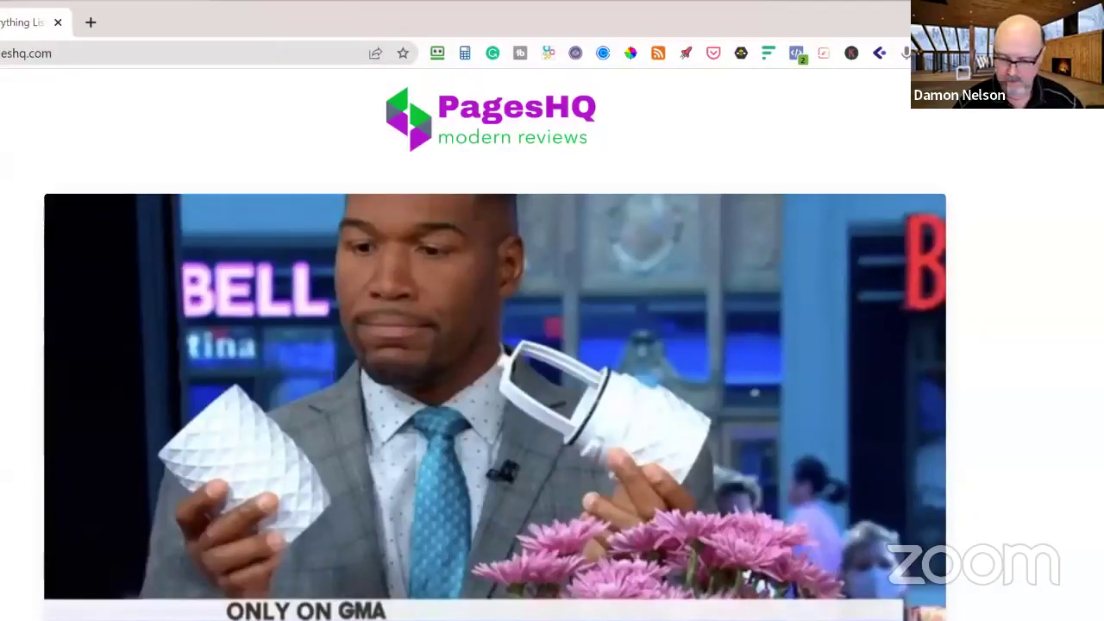
{"action": "key", "text": "super+Up"}
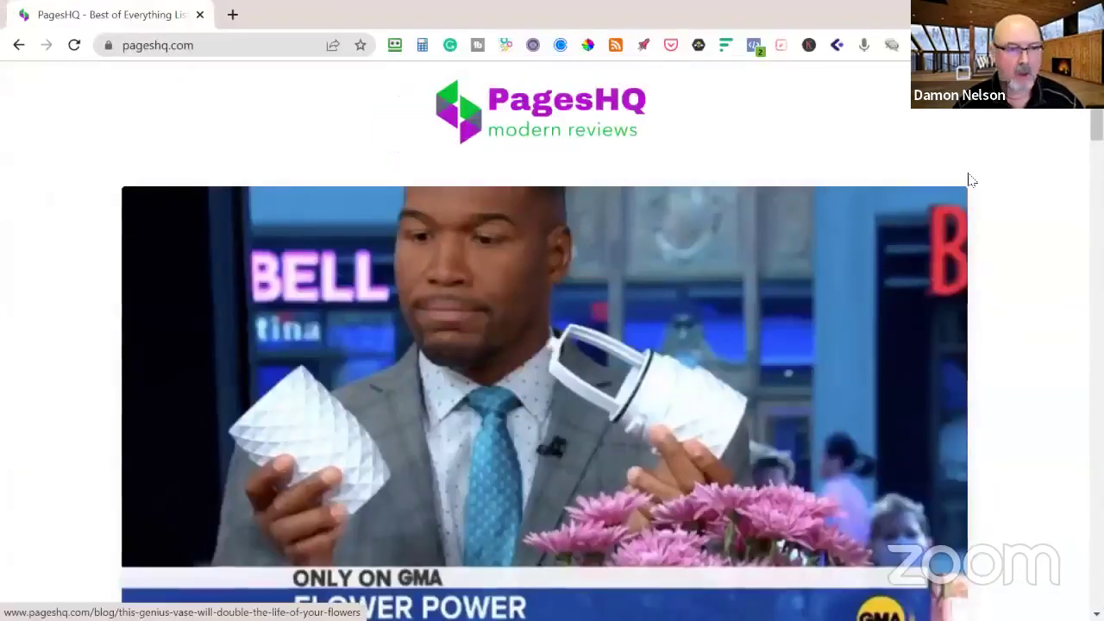
{"action": "scroll", "coordinate": [880, 304], "scroll_direction": "down", "scroll_amount": 4}
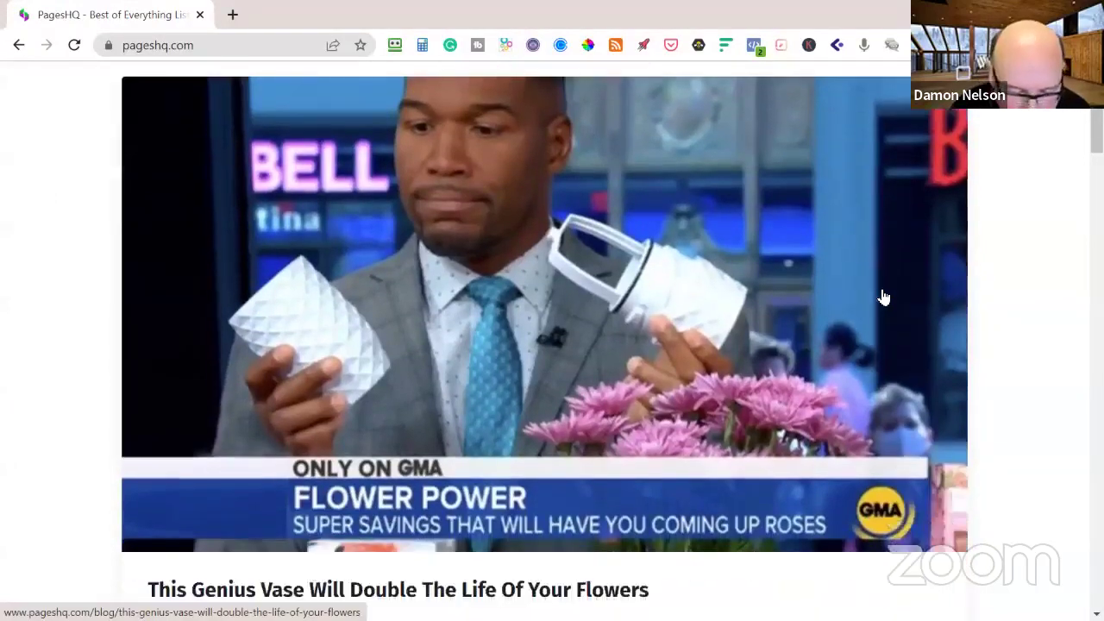
{"action": "scroll", "coordinate": [886, 283], "scroll_direction": "down", "scroll_amount": 6}
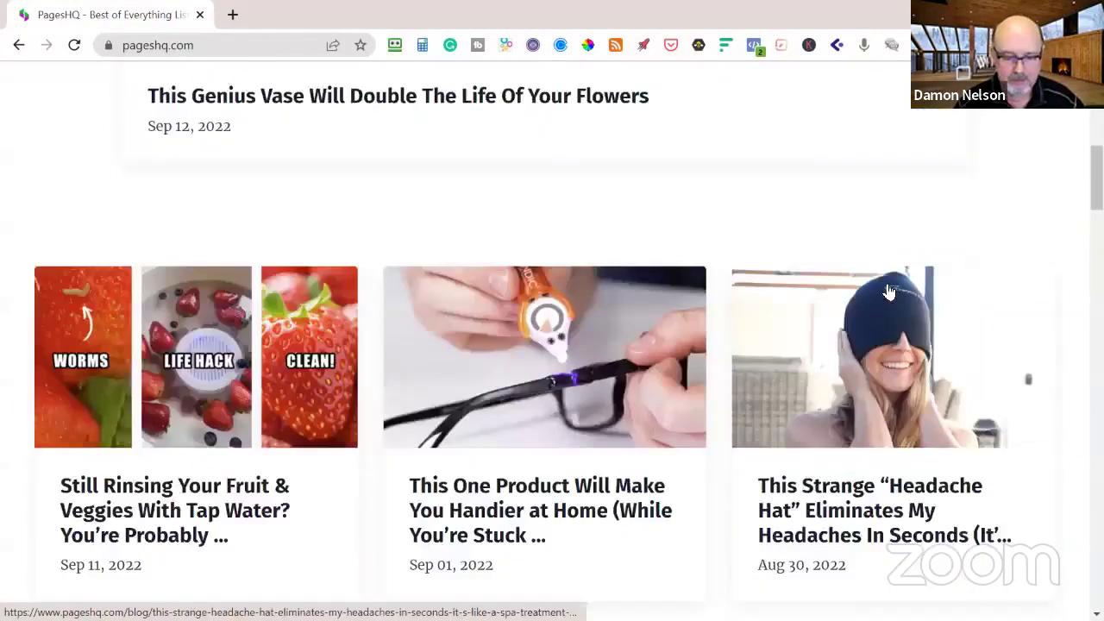
{"action": "scroll", "coordinate": [888, 292], "scroll_direction": "up", "scroll_amount": 7}
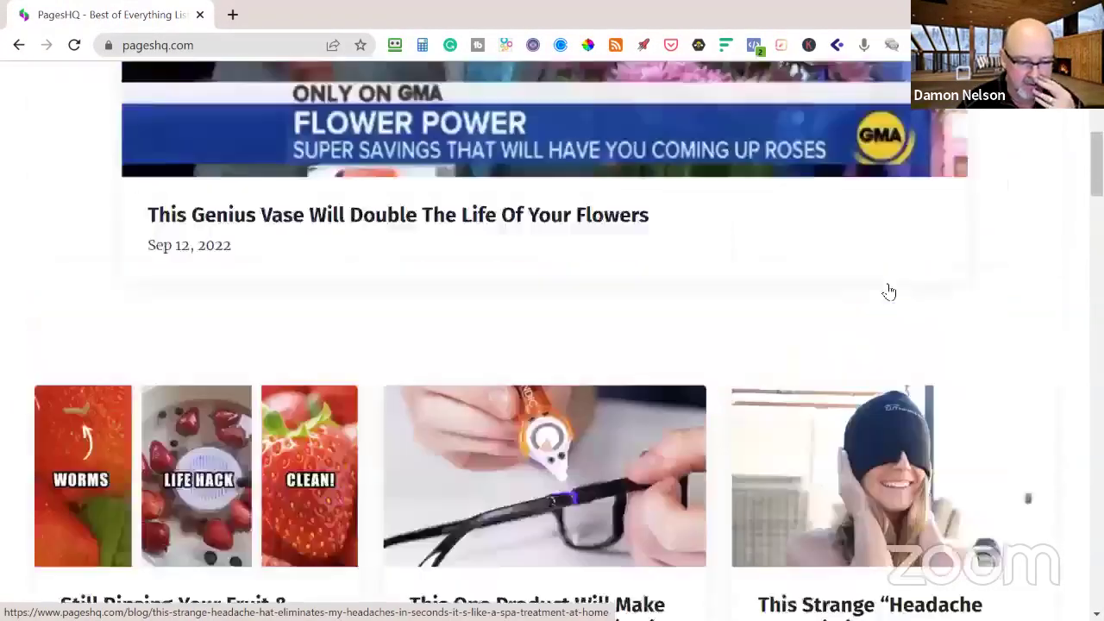
{"action": "scroll", "coordinate": [889, 292], "scroll_direction": "up", "scroll_amount": 3}
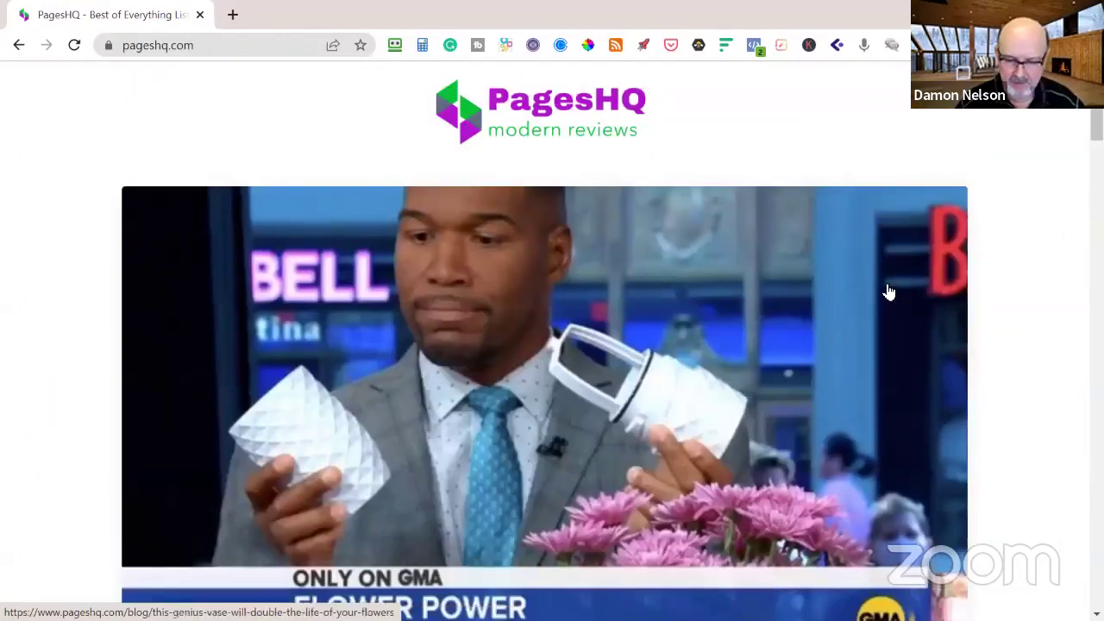
Step: Examine the PagesHQ home page from the featured flower vase article through the newsletter sign-up to the toothbrush case promotion
{"action": "scroll", "coordinate": [912, 262], "scroll_direction": "down", "scroll_amount": 3}
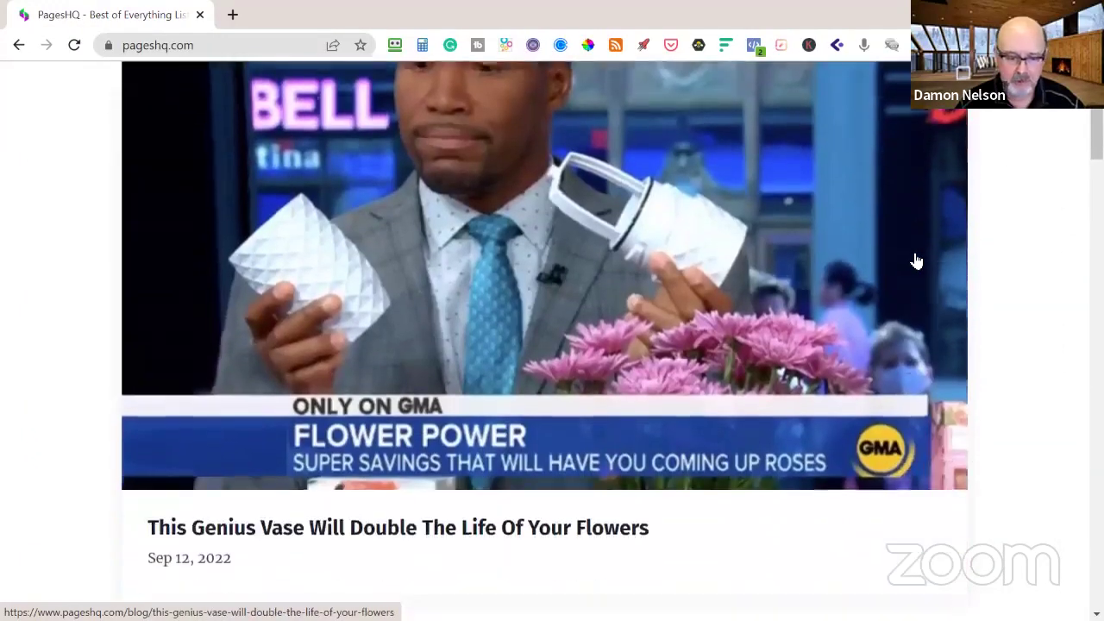
{"action": "scroll", "coordinate": [919, 259], "scroll_direction": "down", "scroll_amount": 7}
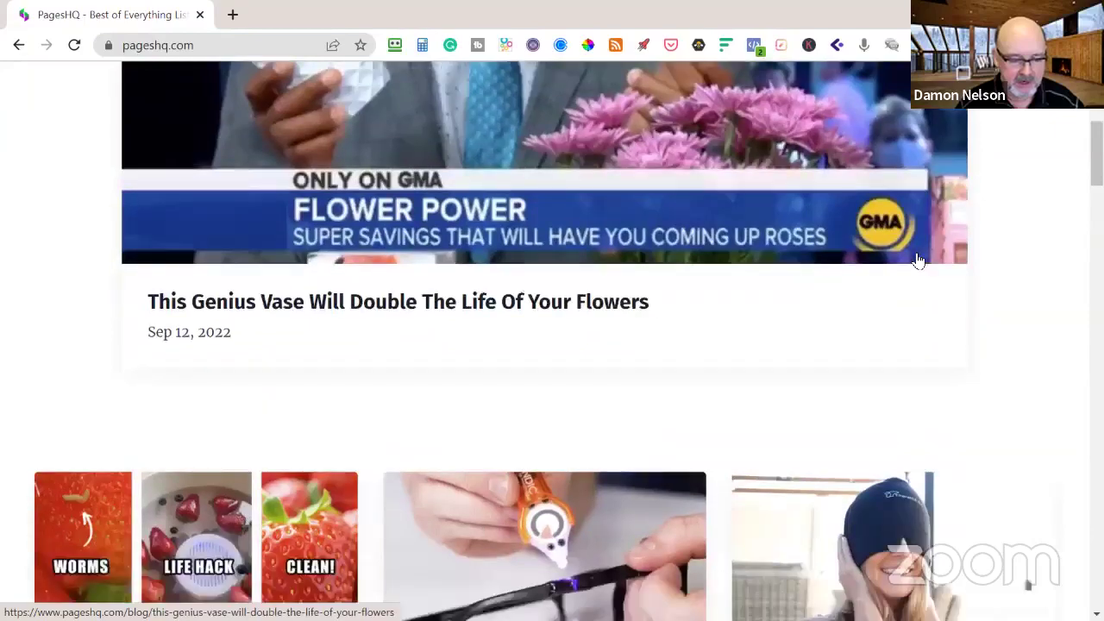
{"action": "scroll", "coordinate": [923, 252], "scroll_direction": "down", "scroll_amount": 8}
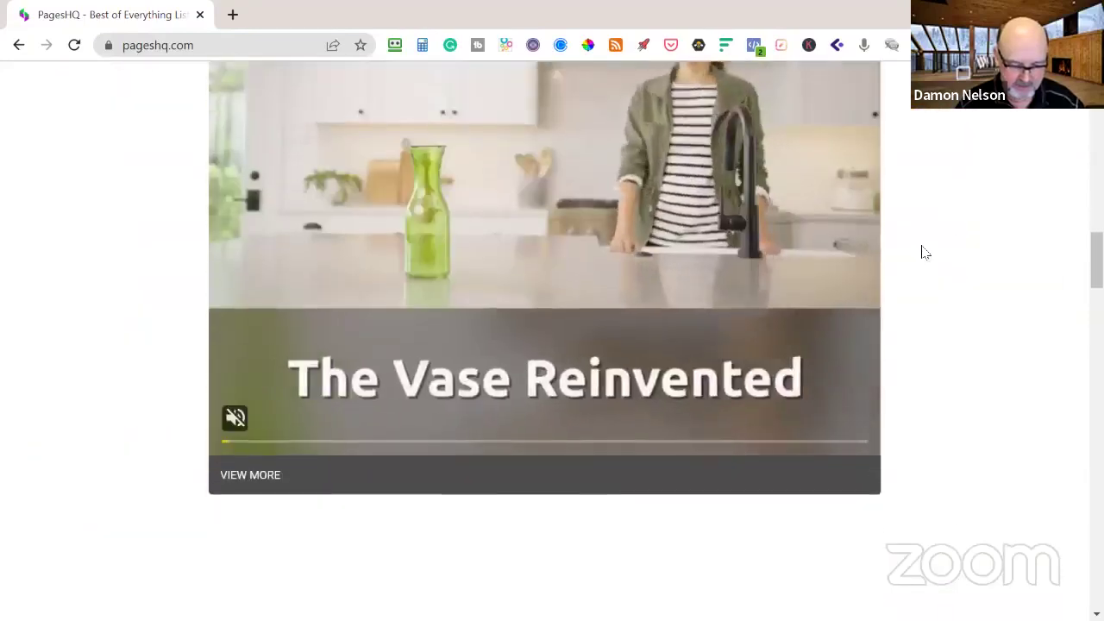
{"action": "scroll", "coordinate": [925, 253], "scroll_direction": "down", "scroll_amount": 6}
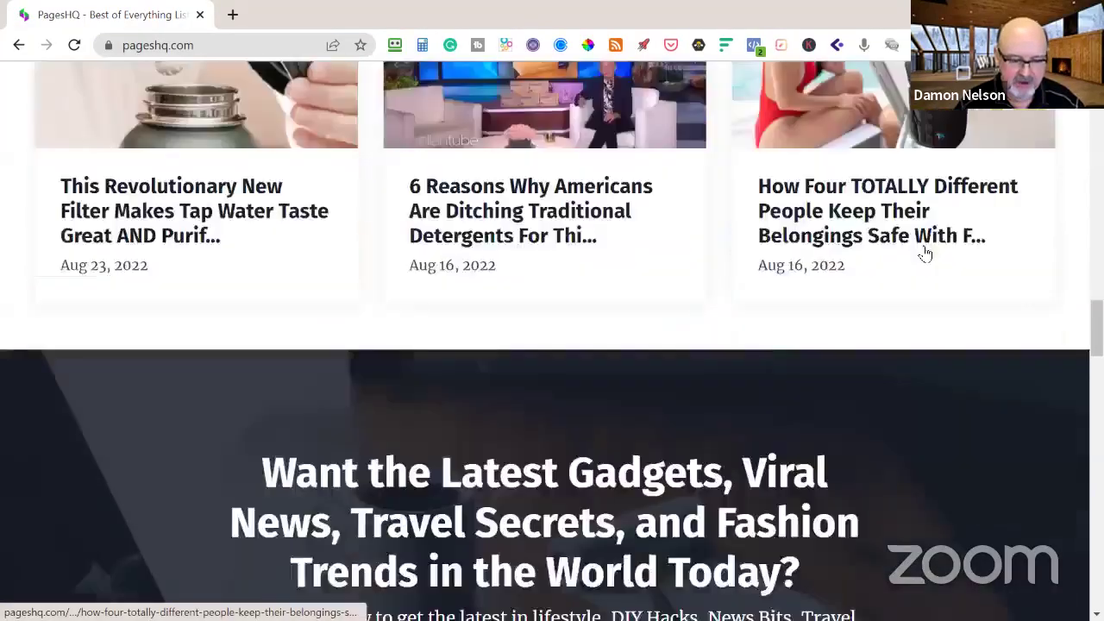
{"action": "scroll", "coordinate": [922, 251], "scroll_direction": "down", "scroll_amount": 6}
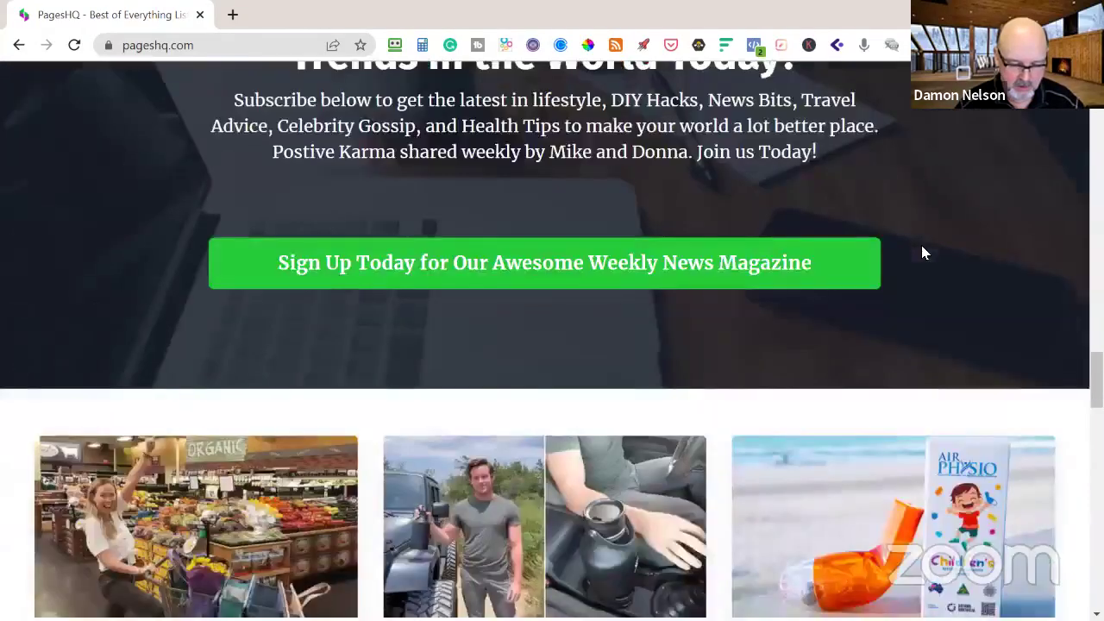
{"action": "scroll", "coordinate": [925, 253], "scroll_direction": "down", "scroll_amount": 2}
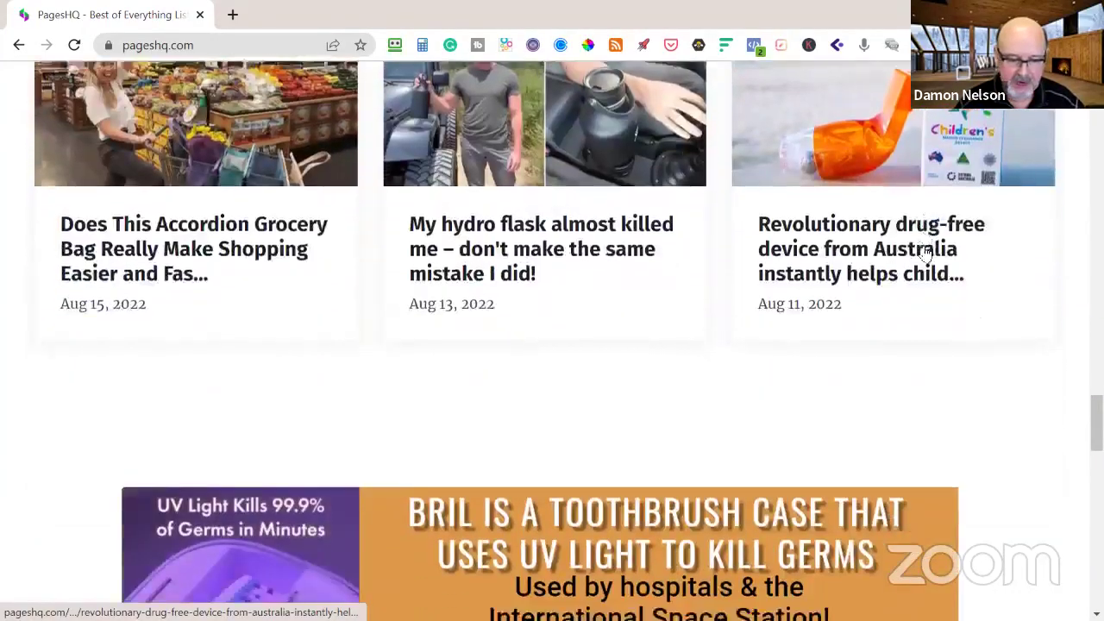
{"action": "scroll", "coordinate": [925, 253], "scroll_direction": "up", "scroll_amount": 2}
{"action": "scroll", "coordinate": [925, 253], "scroll_direction": "up", "scroll_amount": 15}
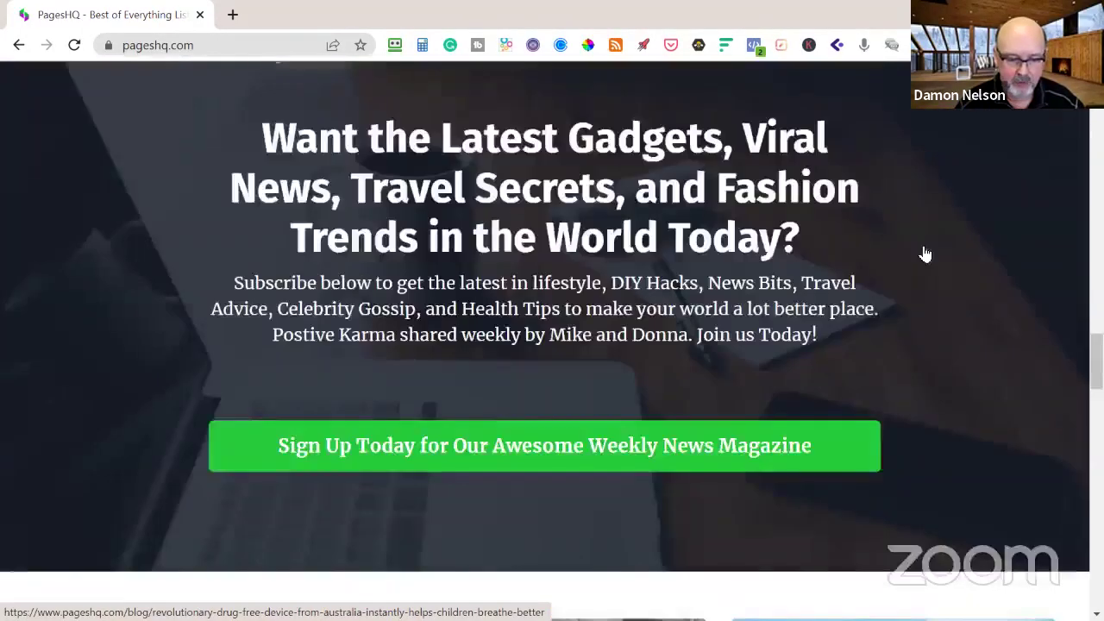
{"action": "scroll", "coordinate": [922, 252], "scroll_direction": "up", "scroll_amount": 2}
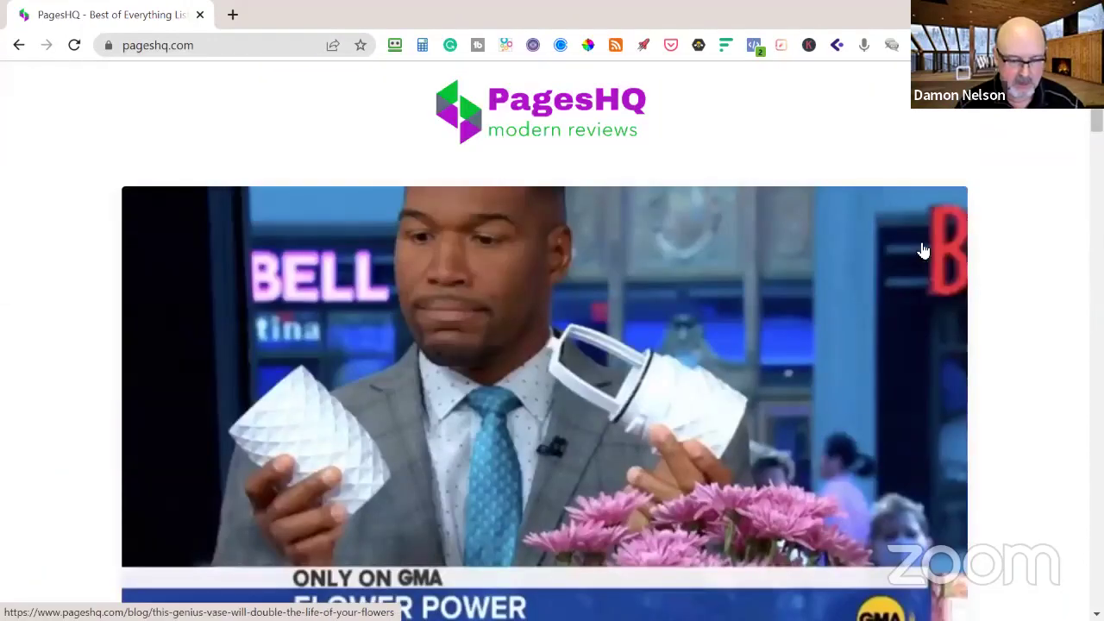
Step: Open drivegadgets.com in a new browser tab, open the article "12 Unique Christmas Gifts for Mothers in 2021" and dismiss the ad
{"action": "key", "text": "ctrl+t"}
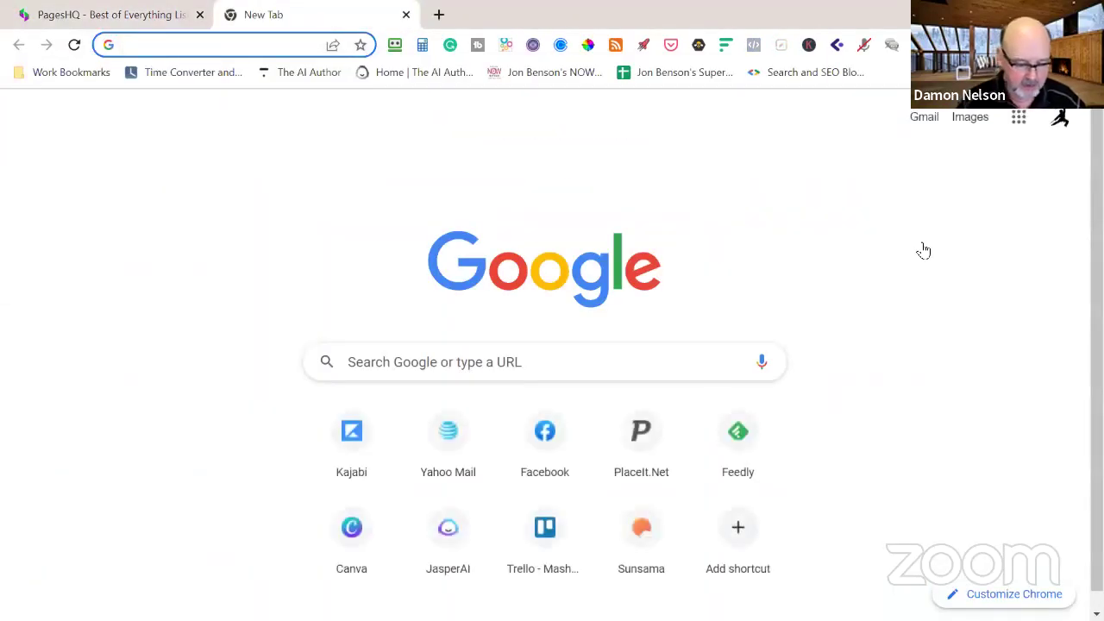
{"action": "type", "text": "drive"}
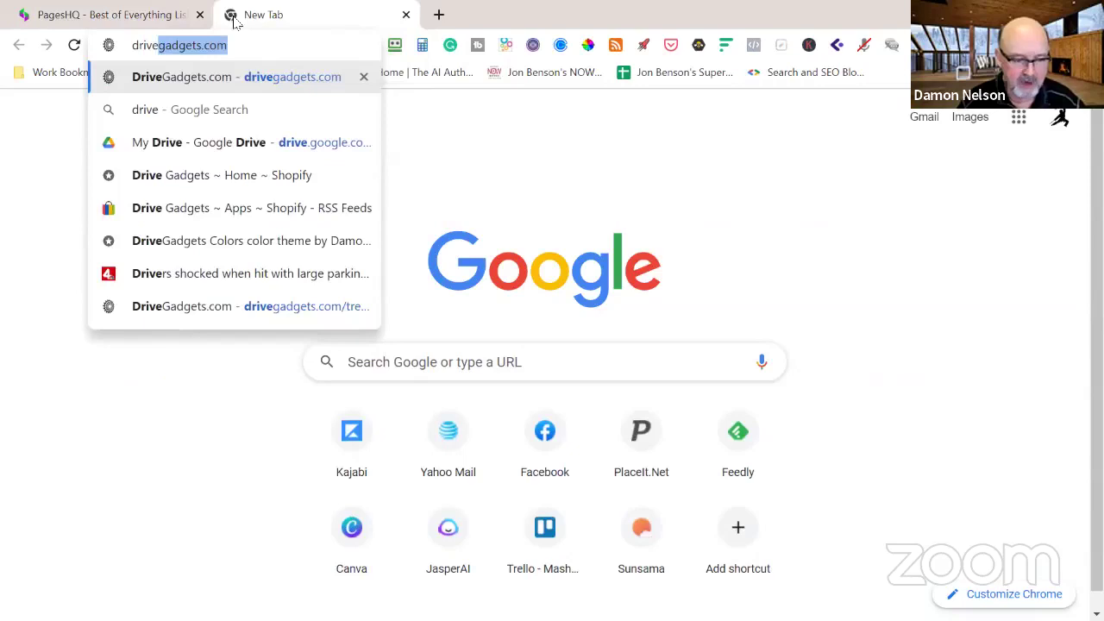
{"action": "key", "text": "Return"}
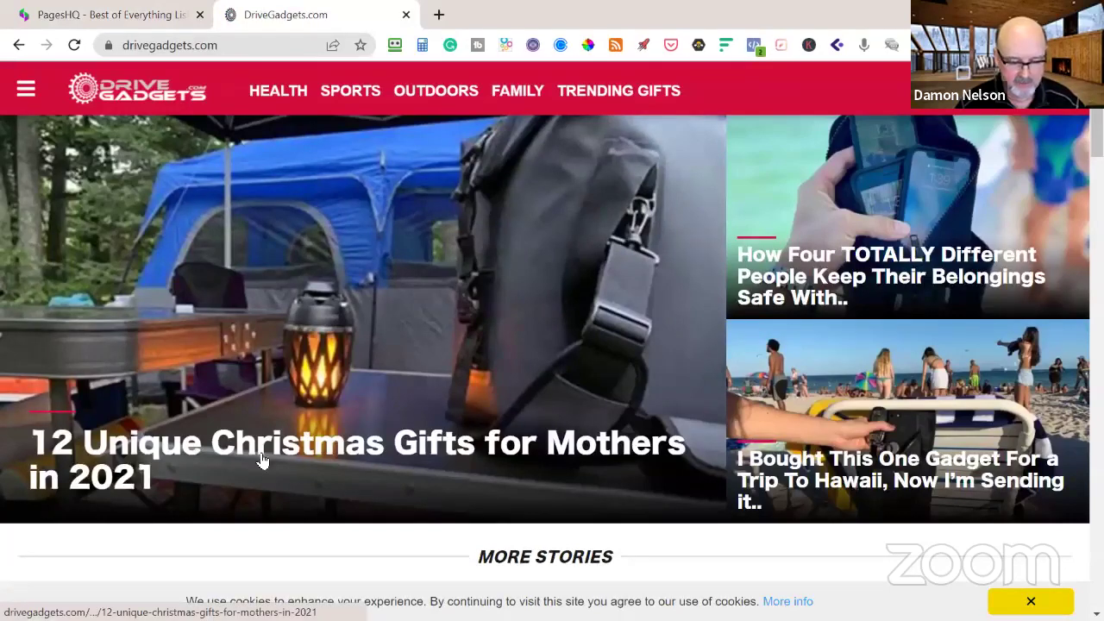
{"action": "left_click", "coordinate": [213, 460]}
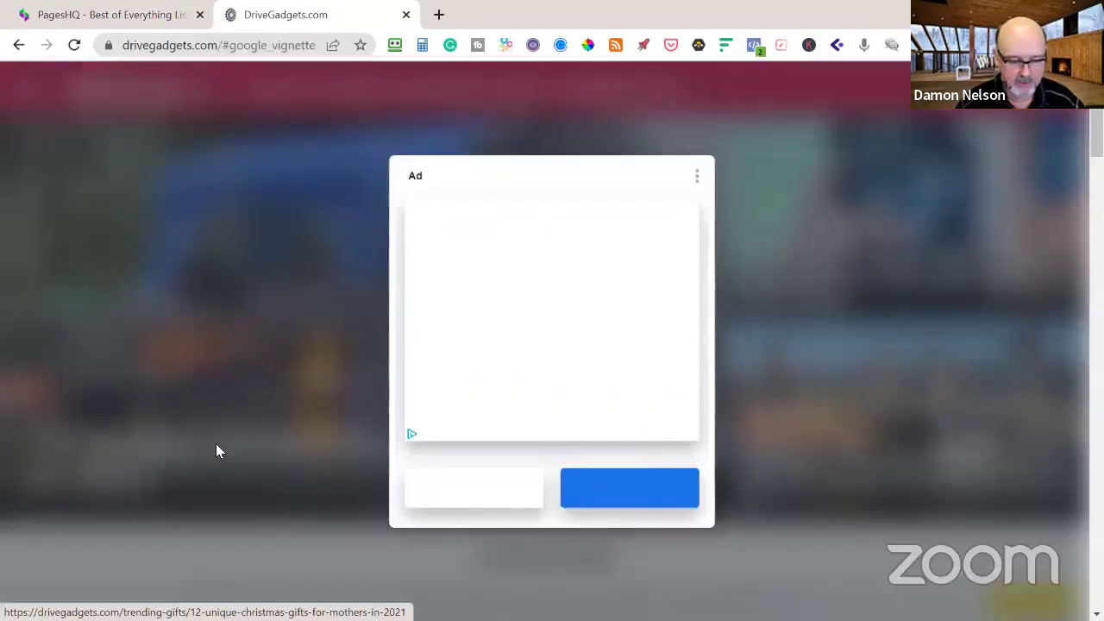
{"action": "left_click", "coordinate": [453, 508]}
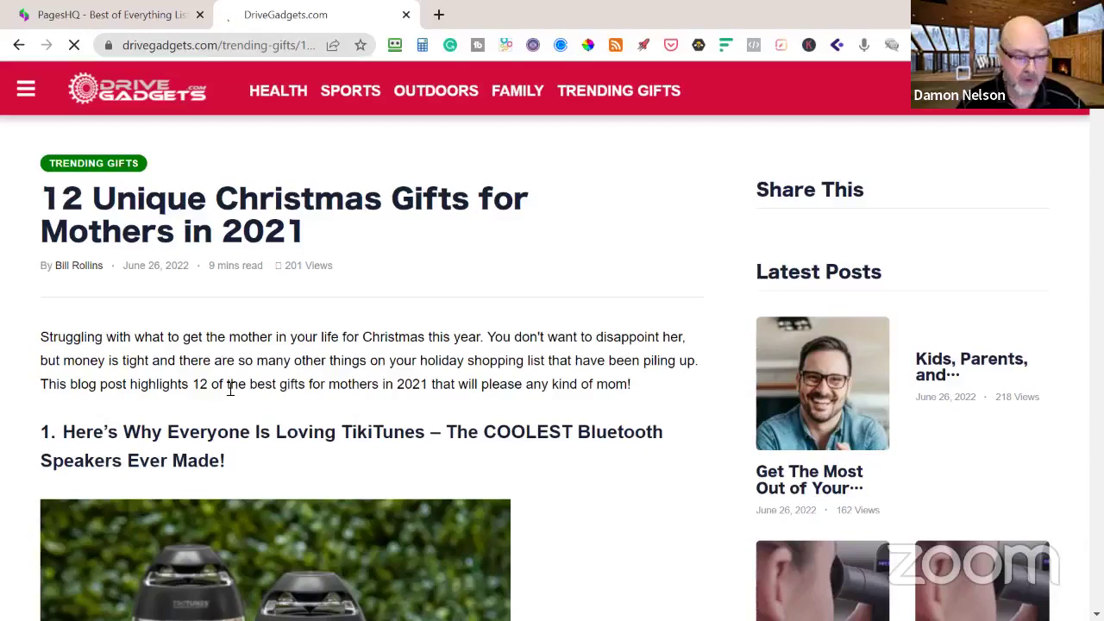
Step: Examine the Christmas gifts listicle from the TikiTunes speakers through the Lotus Trolley Bag, including its embedded ads and product links
{"action": "scroll", "coordinate": [231, 390], "scroll_direction": "down", "scroll_amount": 1}
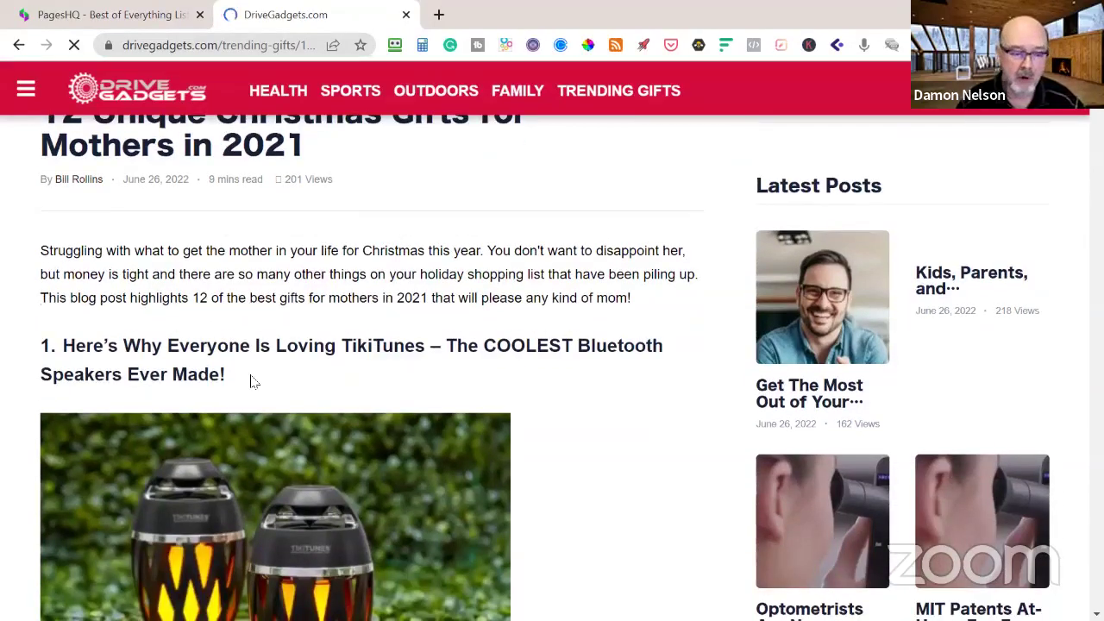
{"action": "scroll", "coordinate": [244, 381], "scroll_direction": "up", "scroll_amount": 1}
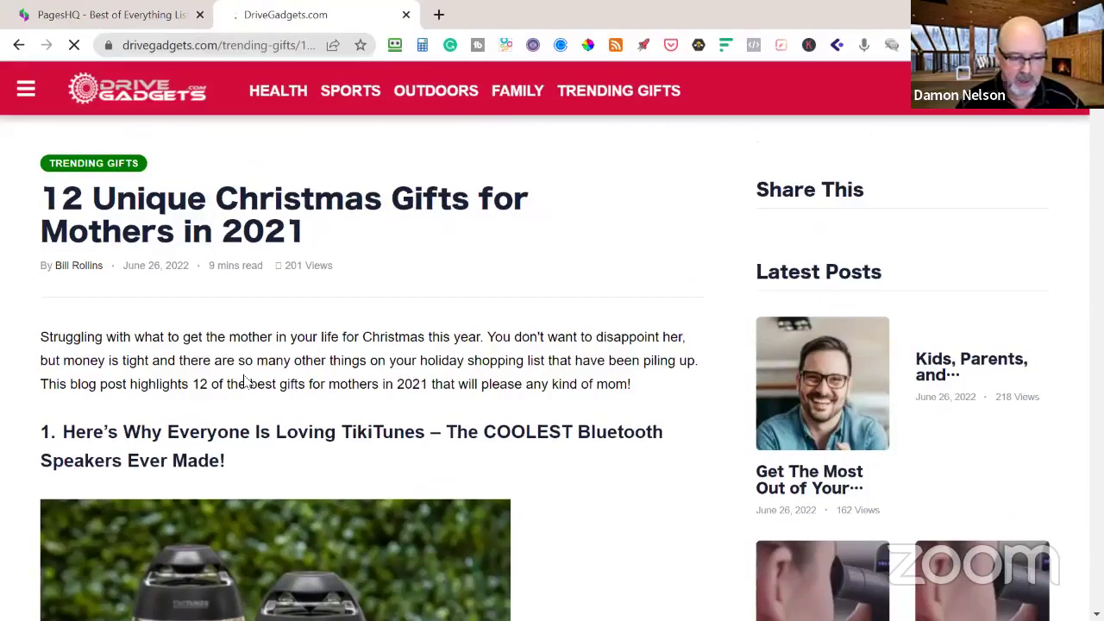
{"action": "scroll", "coordinate": [247, 382], "scroll_direction": "down", "scroll_amount": 3}
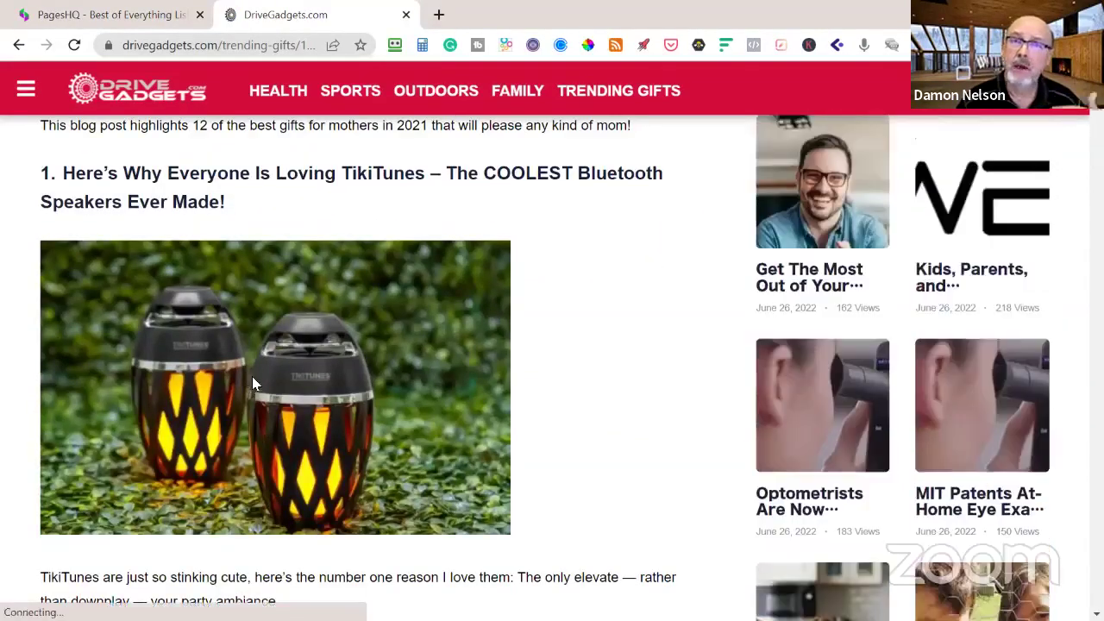
{"action": "scroll", "coordinate": [253, 385], "scroll_direction": "down", "scroll_amount": 7}
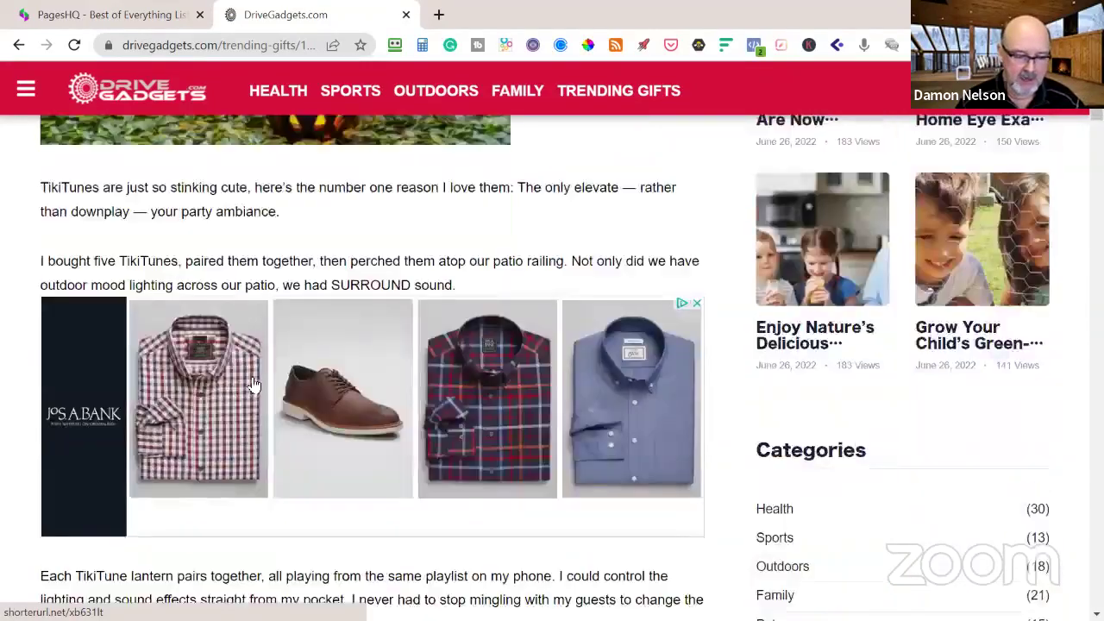
{"action": "scroll", "coordinate": [256, 385], "scroll_direction": "down", "scroll_amount": 6}
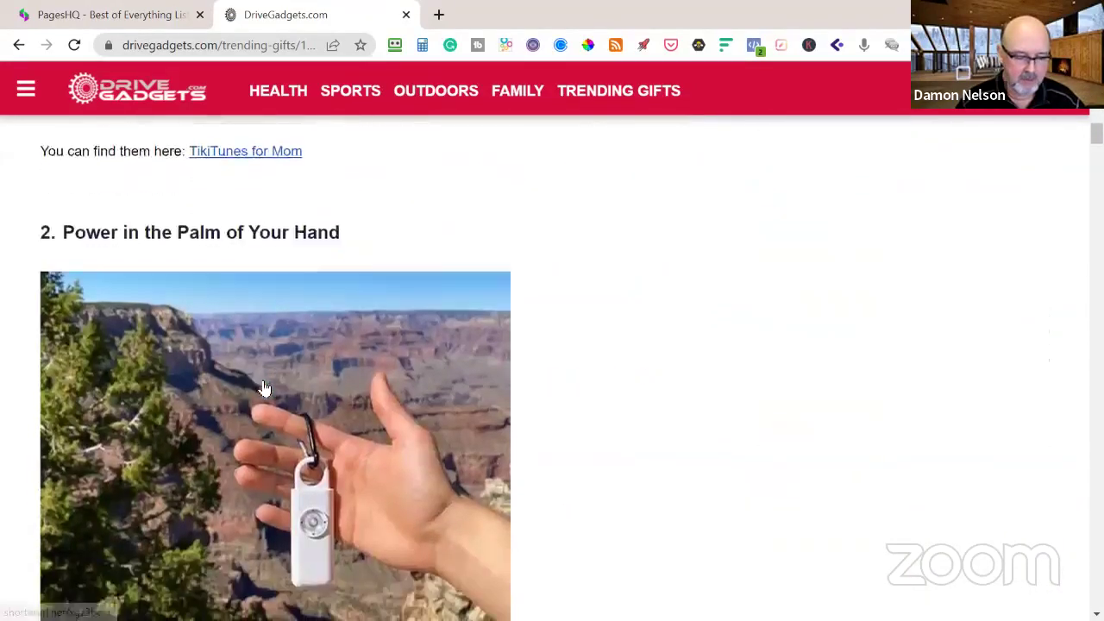
{"action": "scroll", "coordinate": [265, 388], "scroll_direction": "down", "scroll_amount": 12}
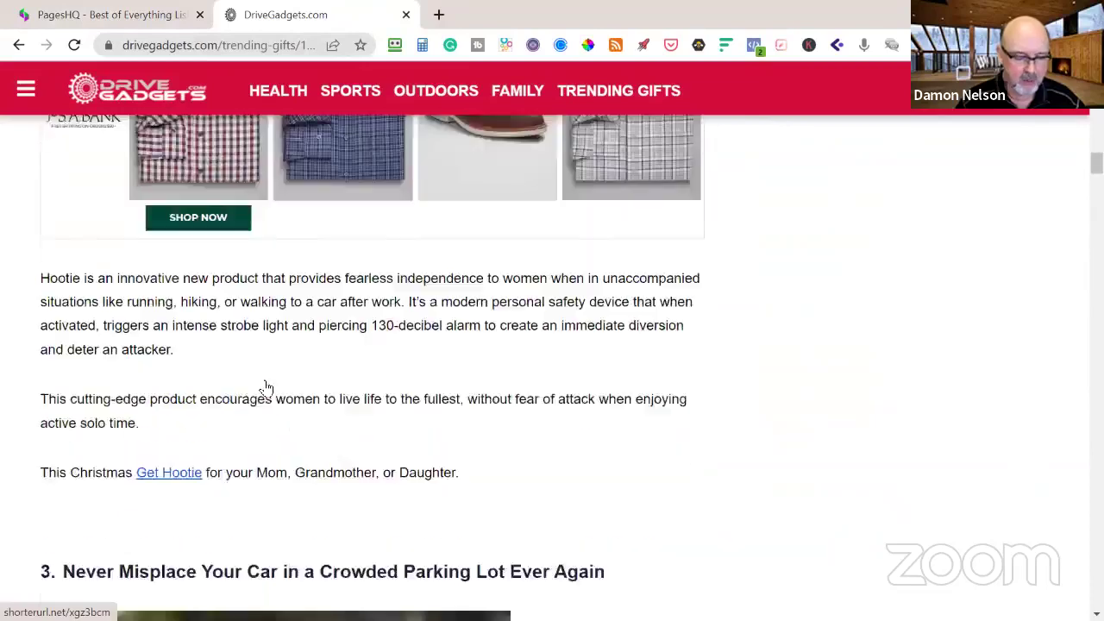
{"action": "scroll", "coordinate": [266, 389], "scroll_direction": "down", "scroll_amount": 10}
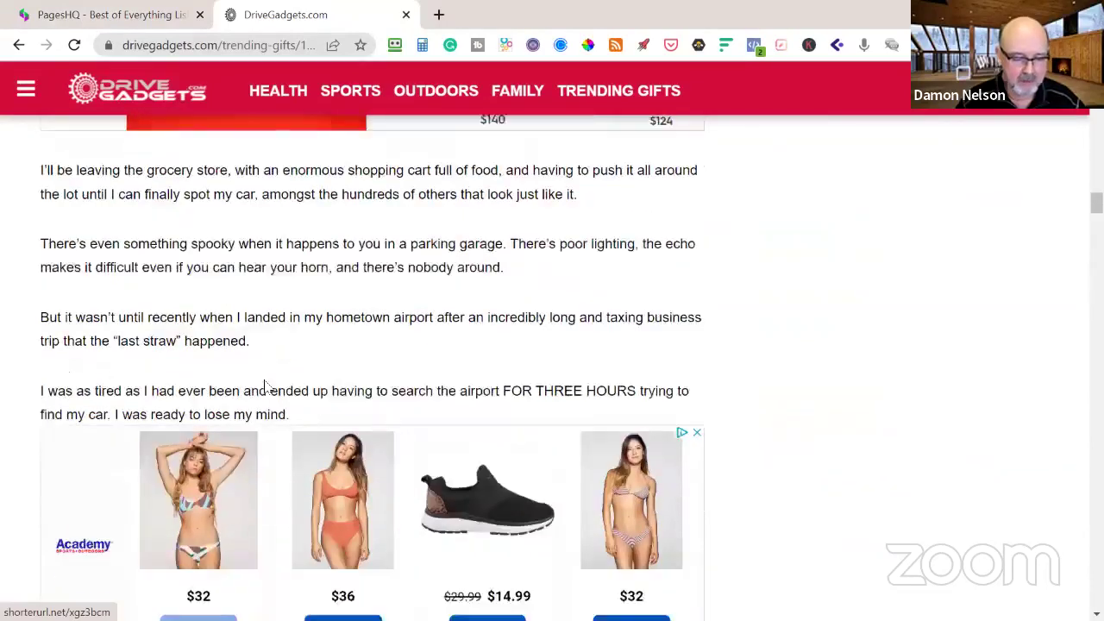
{"action": "scroll", "coordinate": [266, 388], "scroll_direction": "down", "scroll_amount": 1}
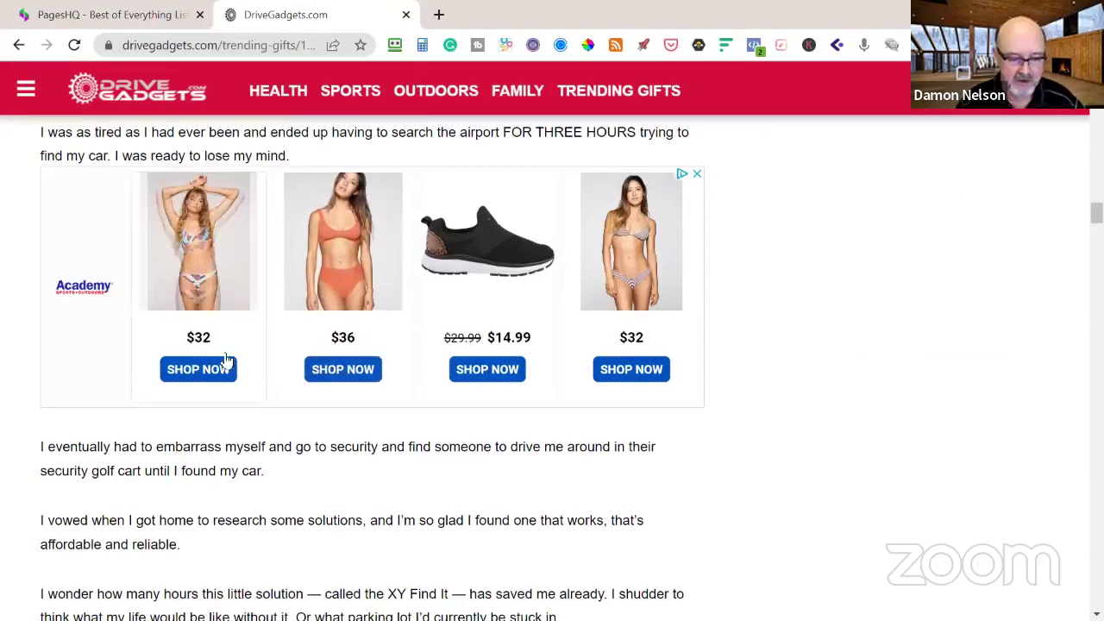
{"action": "scroll", "coordinate": [264, 387], "scroll_direction": "down", "scroll_amount": 7}
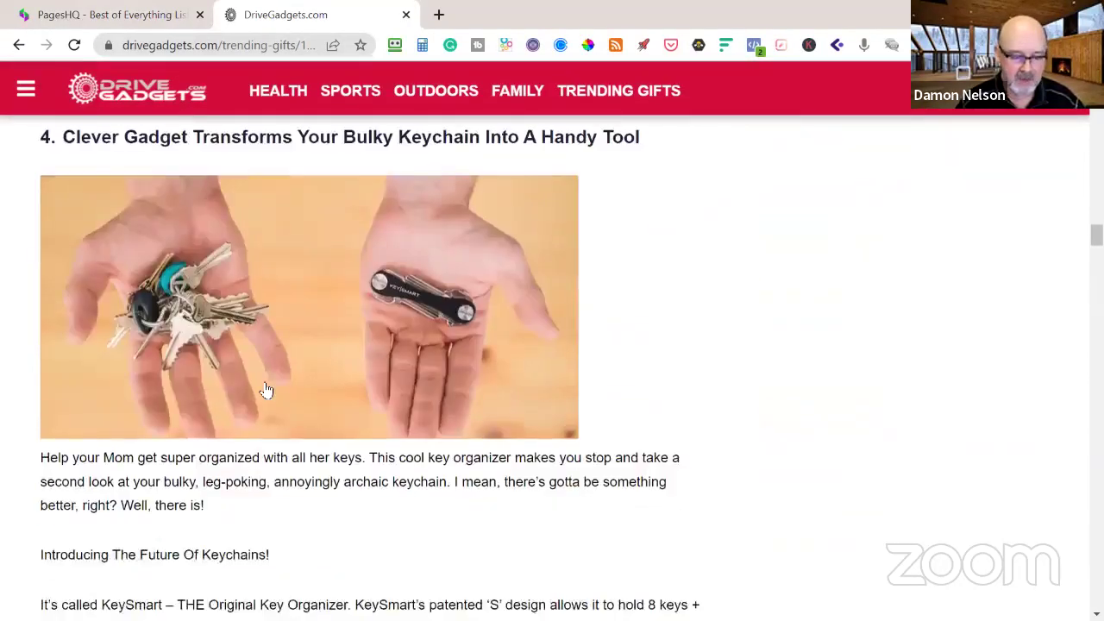
{"action": "scroll", "coordinate": [266, 391], "scroll_direction": "down", "scroll_amount": 8}
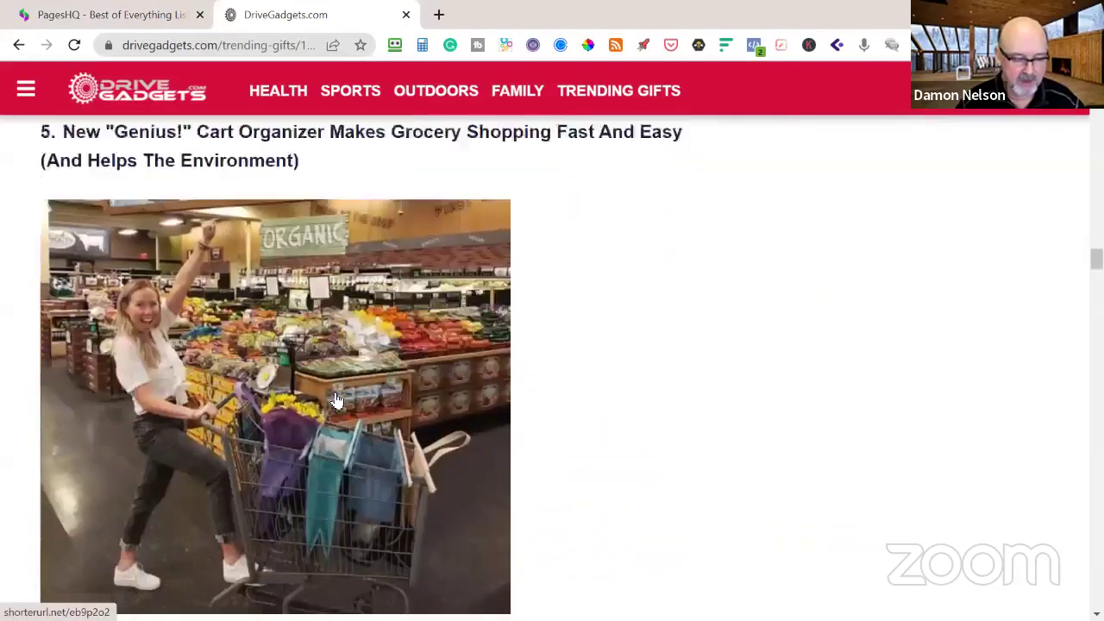
{"action": "scroll", "coordinate": [337, 400], "scroll_direction": "down", "scroll_amount": 7}
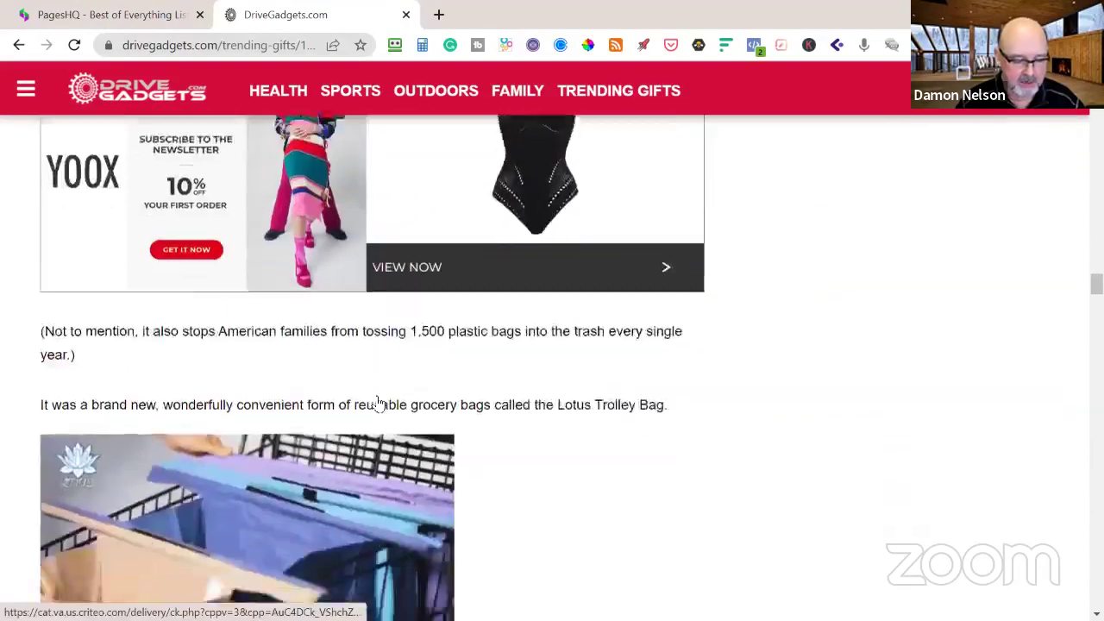
{"action": "scroll", "coordinate": [379, 405], "scroll_direction": "down", "scroll_amount": 3}
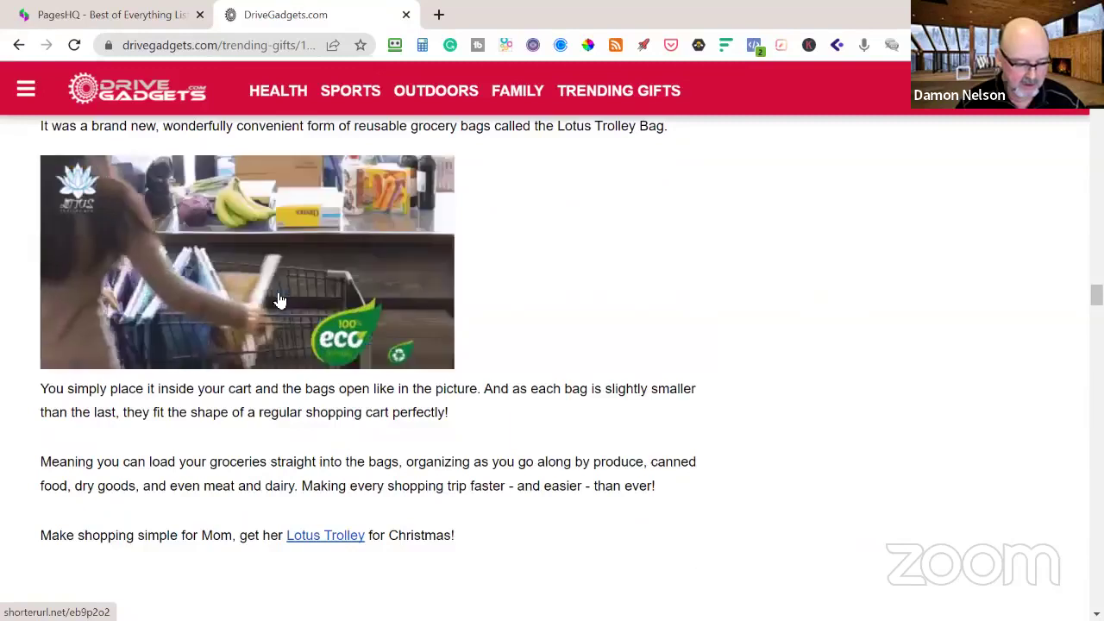
Step: Open the Lotus Trolley Bag article from its picture in the listicle and read through to the end of the page
{"action": "left_click", "coordinate": [289, 273]}
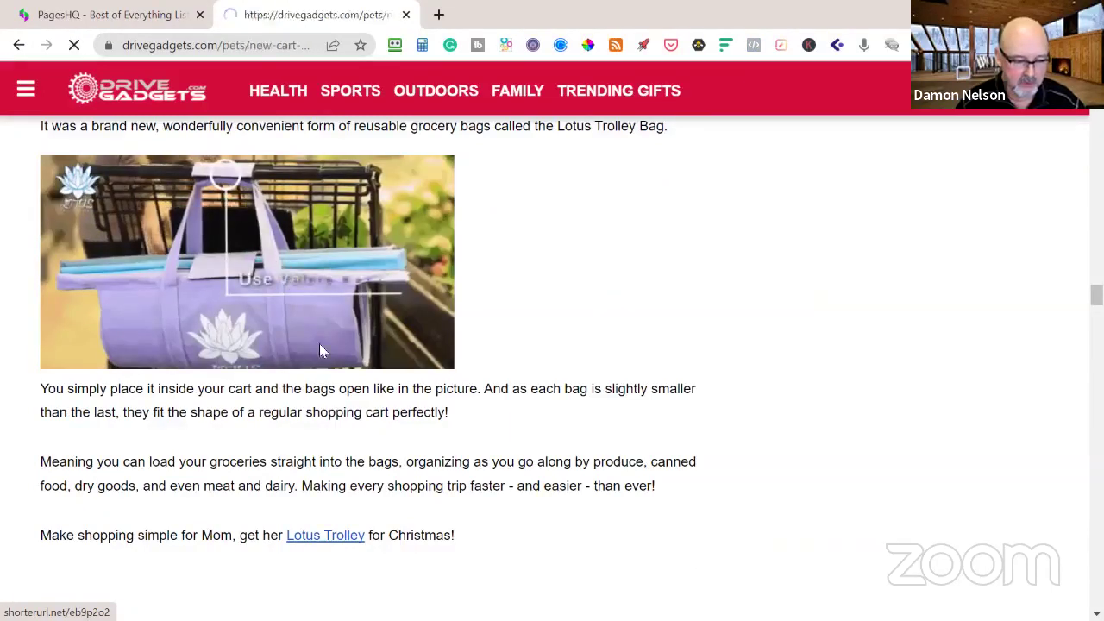
{"action": "scroll", "coordinate": [324, 340], "scroll_direction": "down", "scroll_amount": 3}
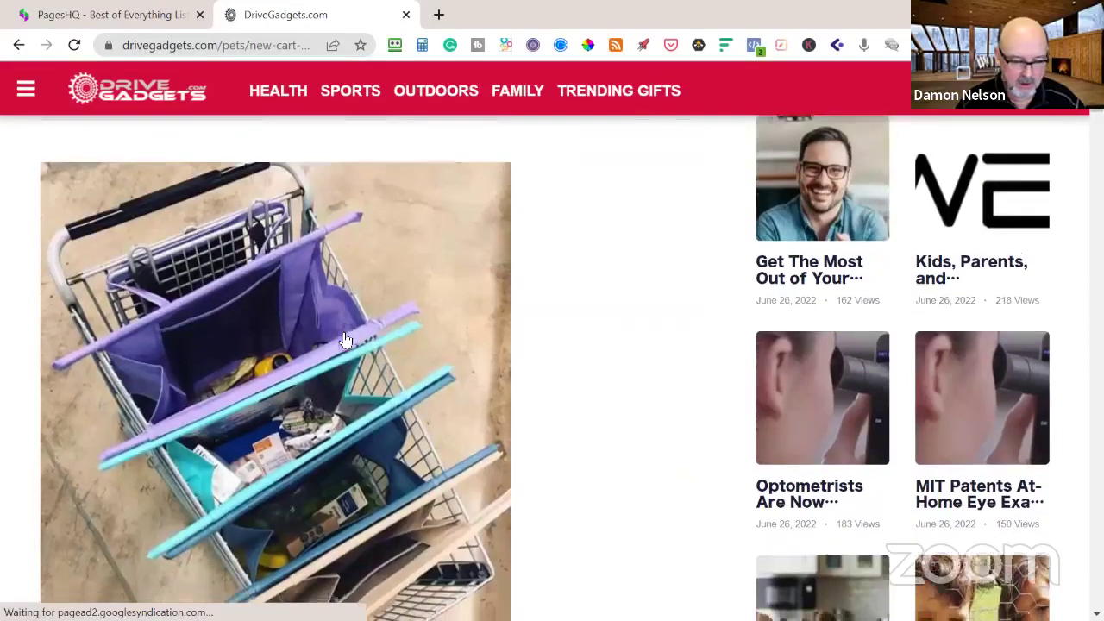
{"action": "scroll", "coordinate": [345, 339], "scroll_direction": "down", "scroll_amount": 8}
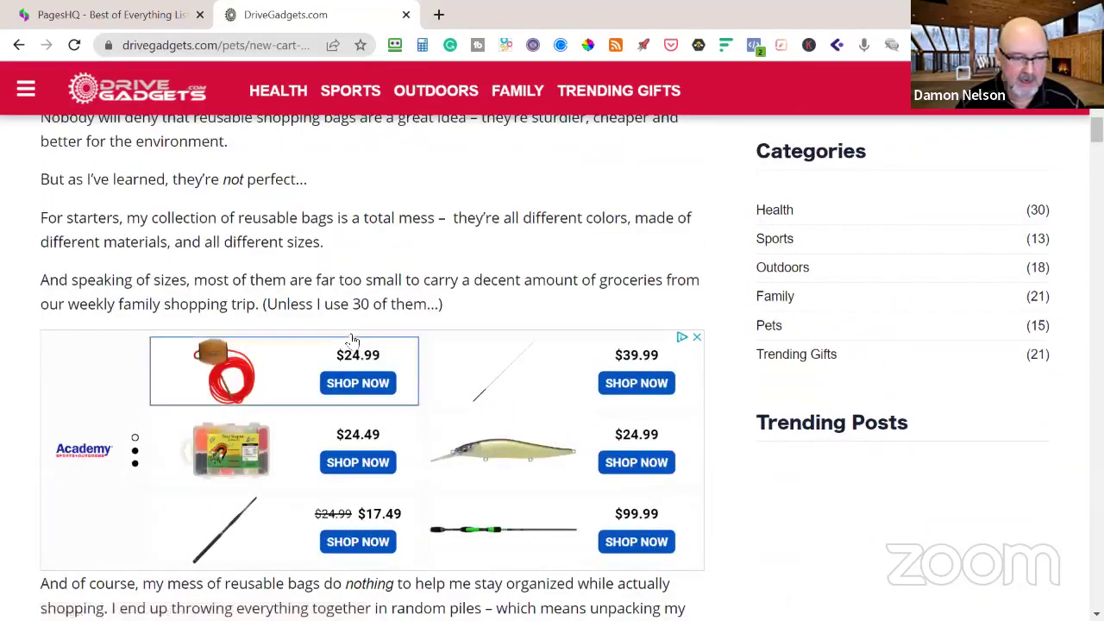
{"action": "scroll", "coordinate": [414, 371], "scroll_direction": "down", "scroll_amount": 4}
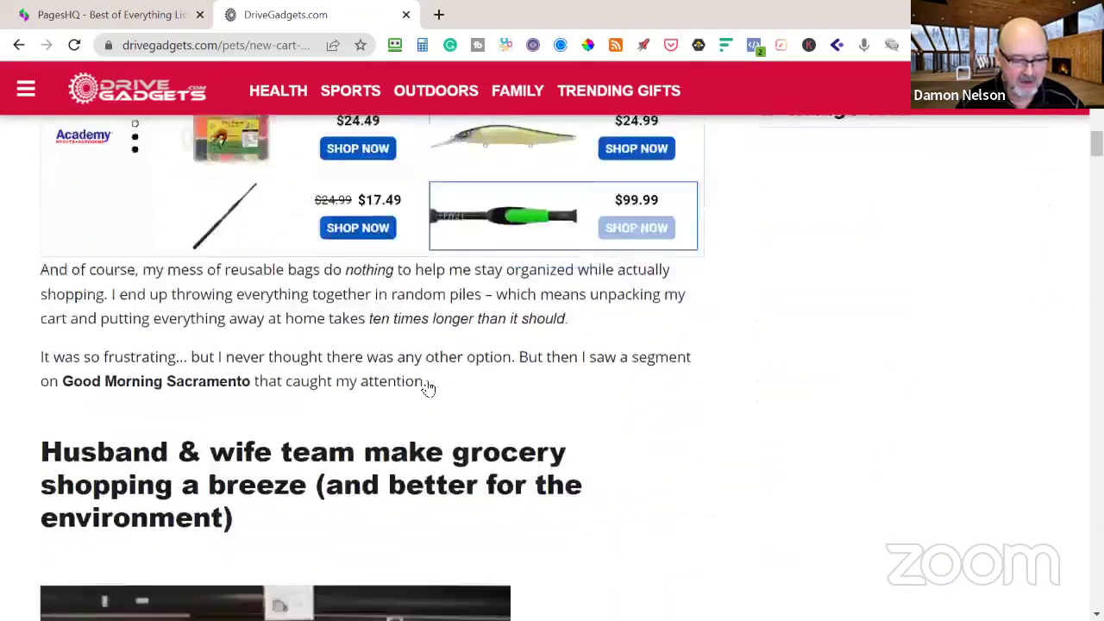
{"action": "scroll", "coordinate": [429, 389], "scroll_direction": "down", "scroll_amount": 12}
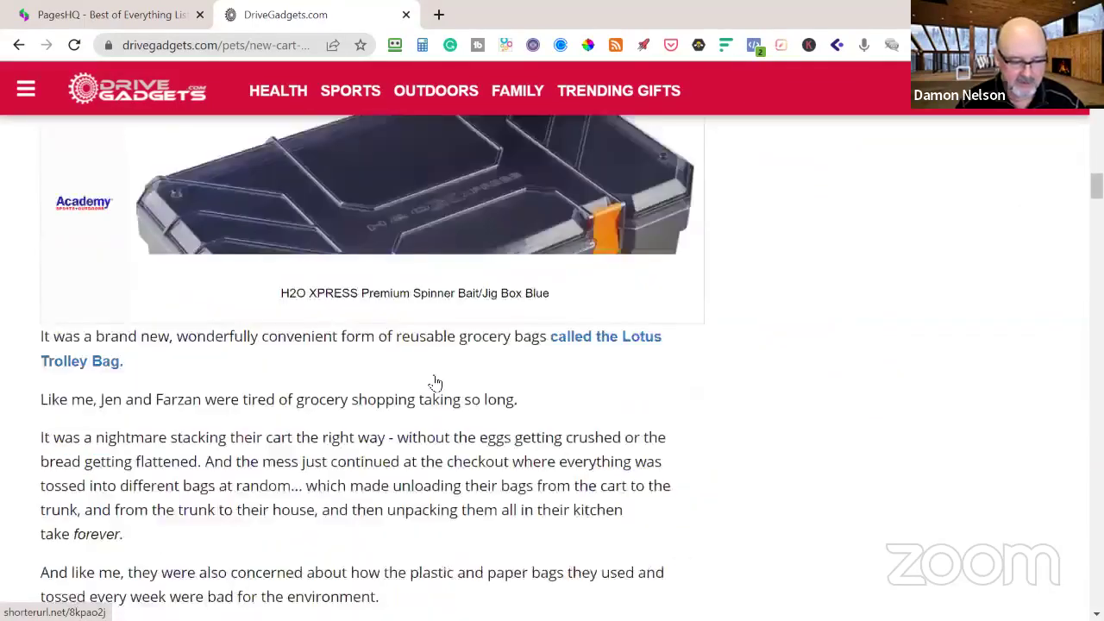
{"action": "scroll", "coordinate": [436, 383], "scroll_direction": "down", "scroll_amount": 15}
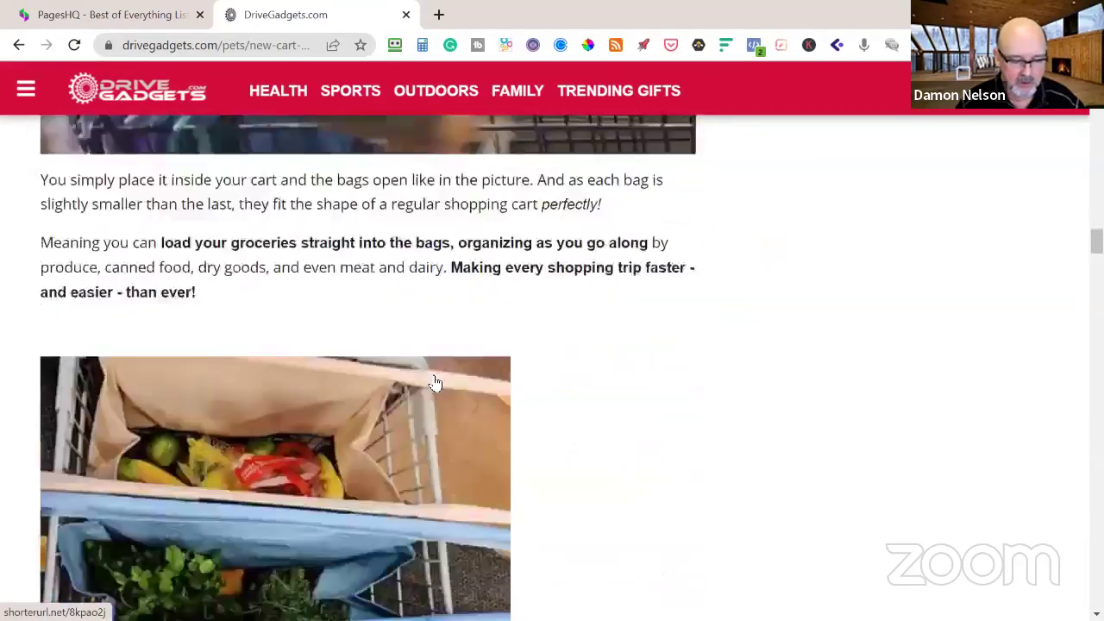
{"action": "scroll", "coordinate": [436, 383], "scroll_direction": "down", "scroll_amount": 15}
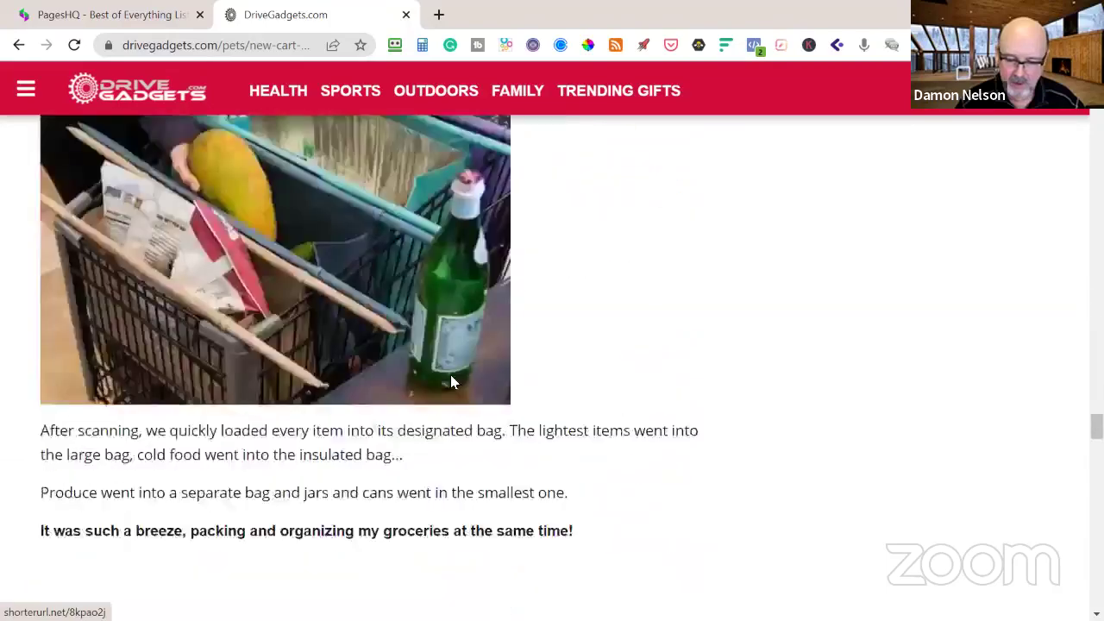
{"action": "scroll", "coordinate": [450, 381], "scroll_direction": "down", "scroll_amount": 20}
Step: Open the Lotus Trolley Bag order page from the article's closing offer, view the bundle prices, and return to the article
{"action": "scroll", "coordinate": [450, 381], "scroll_direction": "up", "scroll_amount": 5}
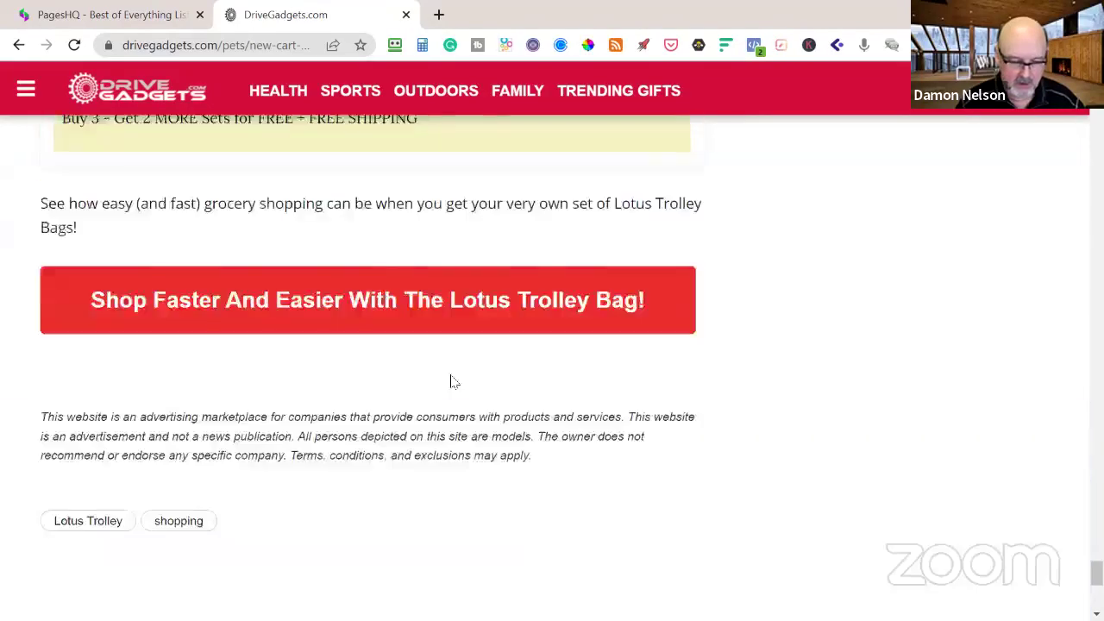
{"action": "scroll", "coordinate": [451, 381], "scroll_direction": "up", "scroll_amount": 2}
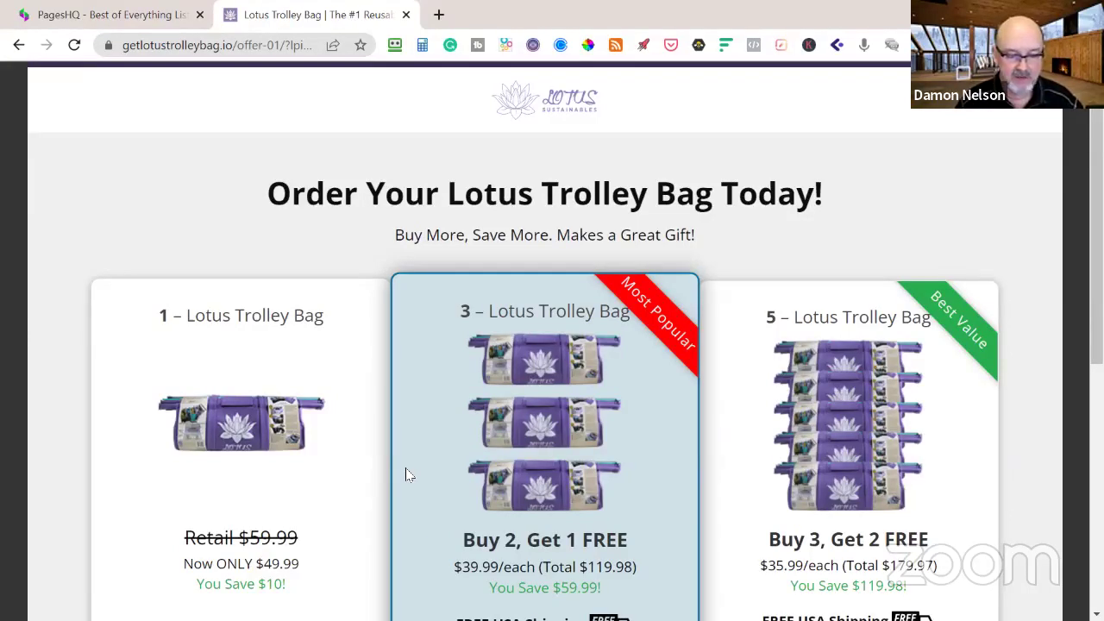
{"action": "left_click", "coordinate": [19, 45]}
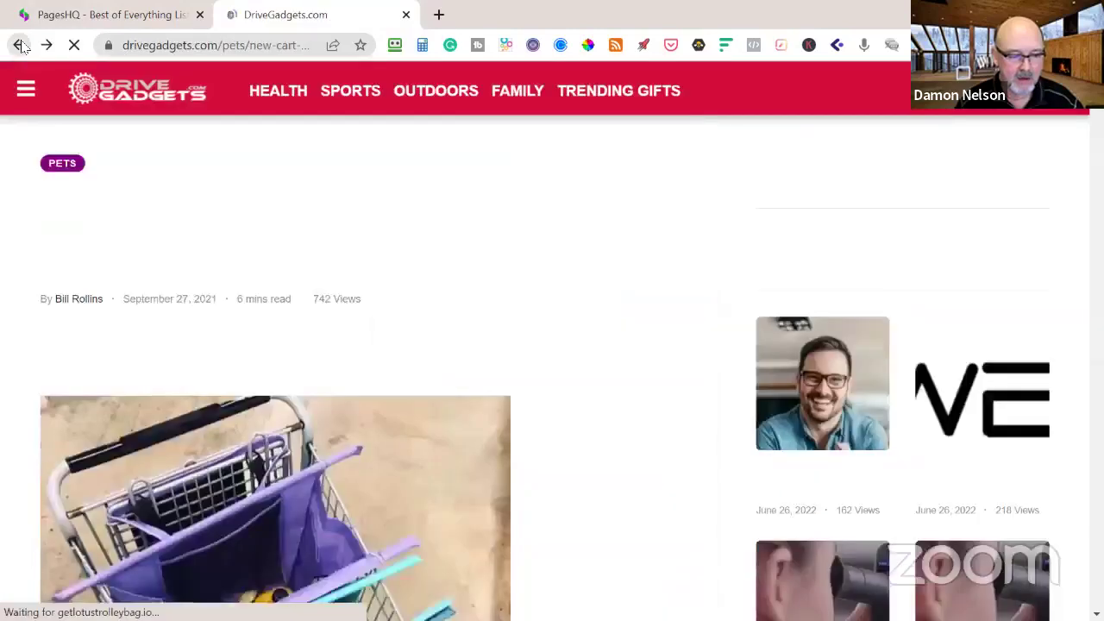
Step: Go back to the top of the Lotus Trolley Bag article and return to the DriveGadgets home page's featured stories
{"action": "scroll", "coordinate": [828, 381], "scroll_direction": "up", "scroll_amount": 3}
{"action": "scroll", "coordinate": [830, 377], "scroll_direction": "up", "scroll_amount": 20}
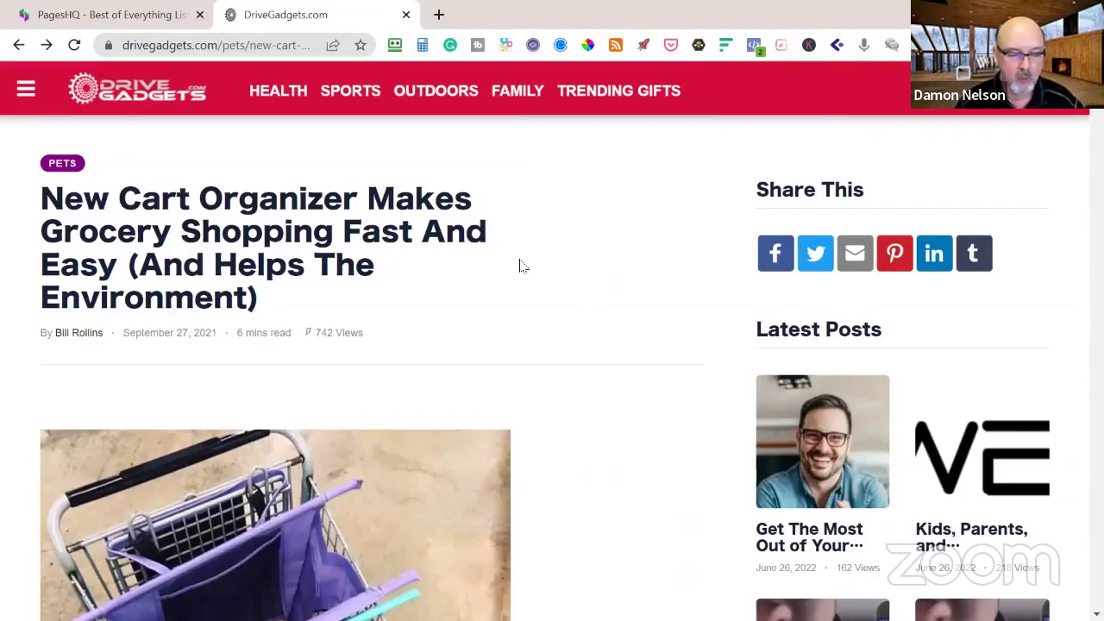
{"action": "left_click", "coordinate": [170, 96]}
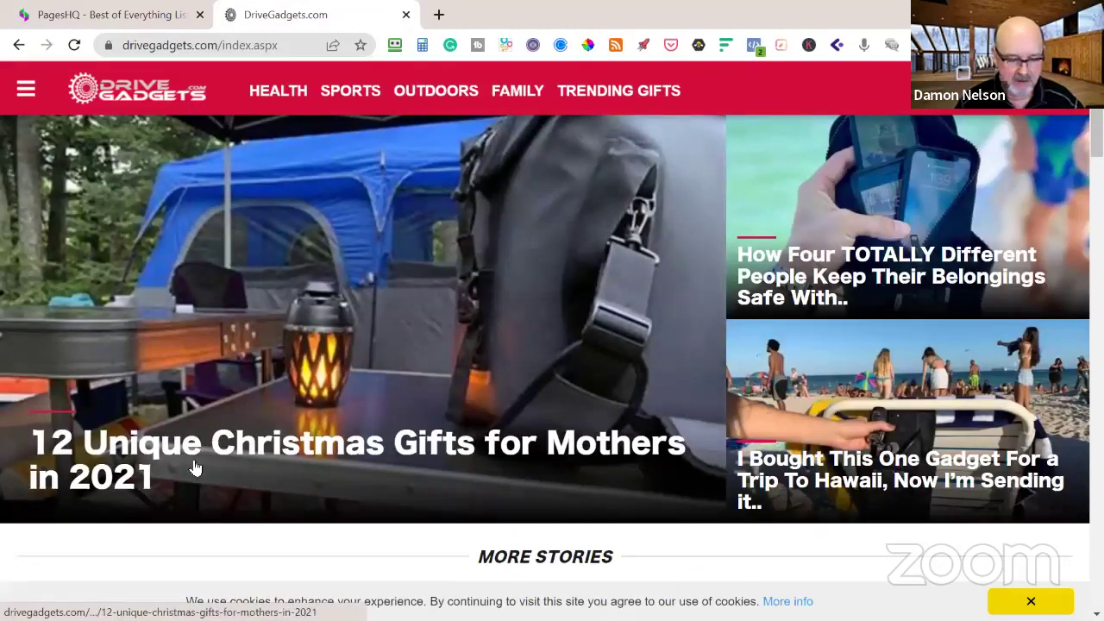
{"action": "scroll", "coordinate": [259, 461], "scroll_direction": "down", "scroll_amount": 4}
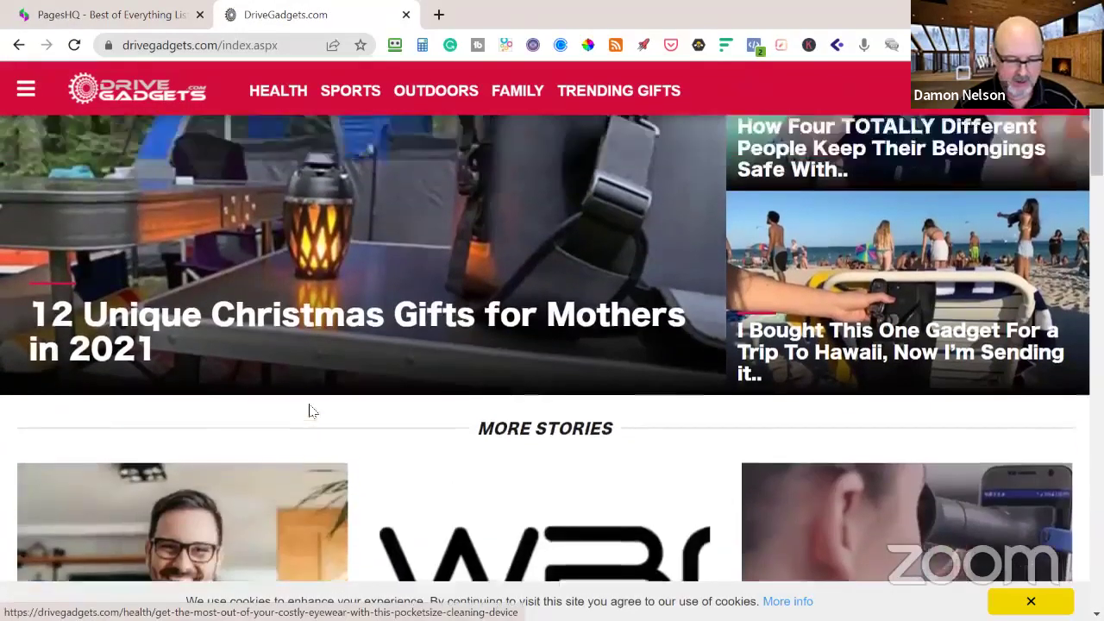
{"action": "scroll", "coordinate": [321, 412], "scroll_direction": "up", "scroll_amount": 4}
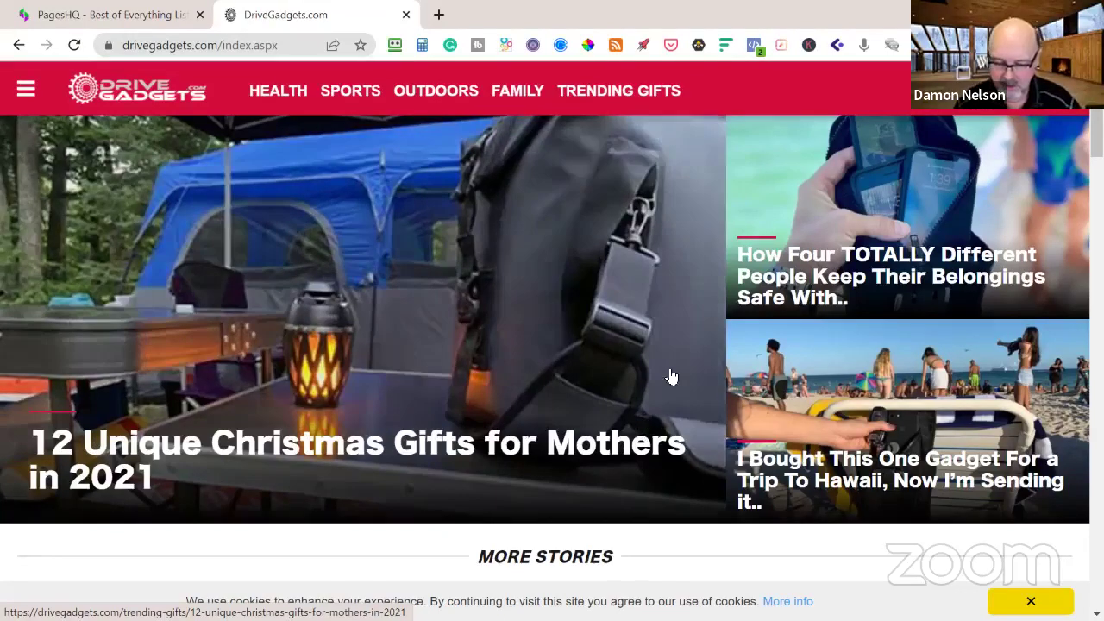
Step: Examine the home page's More Stories grid from the featured articles down to the Trending Gifts listicles
{"action": "scroll", "coordinate": [672, 377], "scroll_direction": "down", "scroll_amount": 2}
{"action": "scroll", "coordinate": [370, 414], "scroll_direction": "up", "scroll_amount": 1}
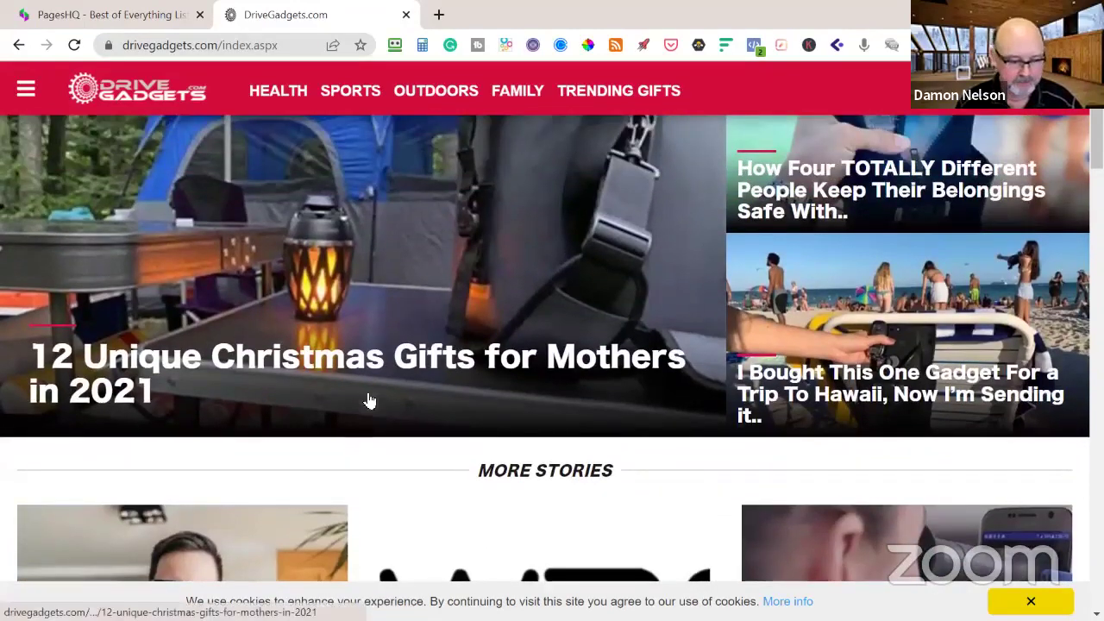
{"action": "scroll", "coordinate": [202, 267], "scroll_direction": "up", "scroll_amount": 1}
{"action": "scroll", "coordinate": [414, 377], "scroll_direction": "down", "scroll_amount": 10}
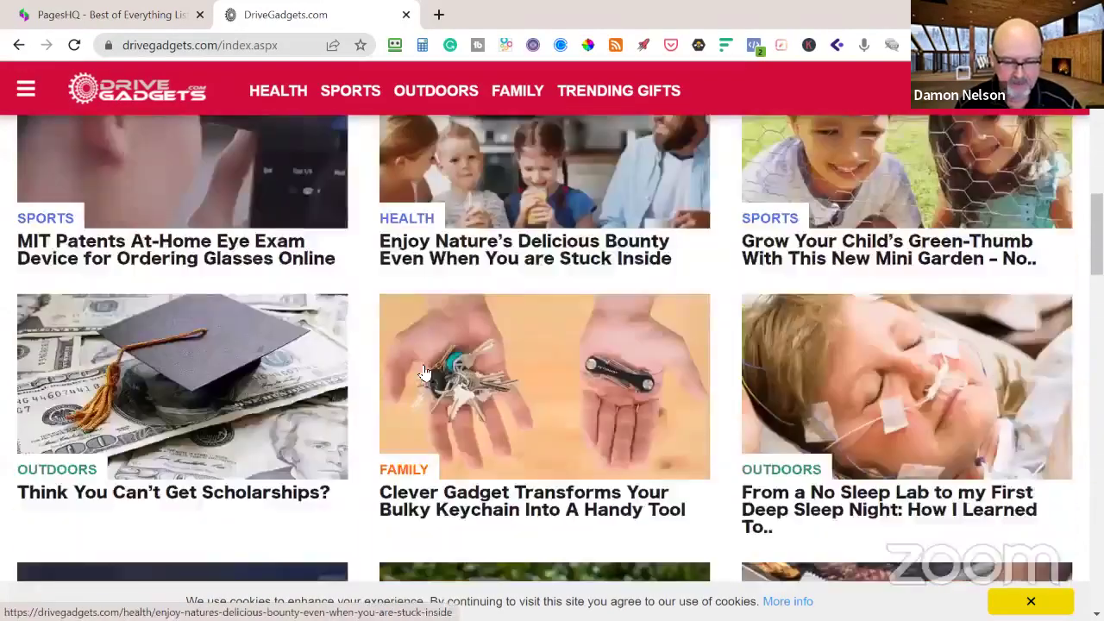
{"action": "scroll", "coordinate": [425, 373], "scroll_direction": "down", "scroll_amount": 1}
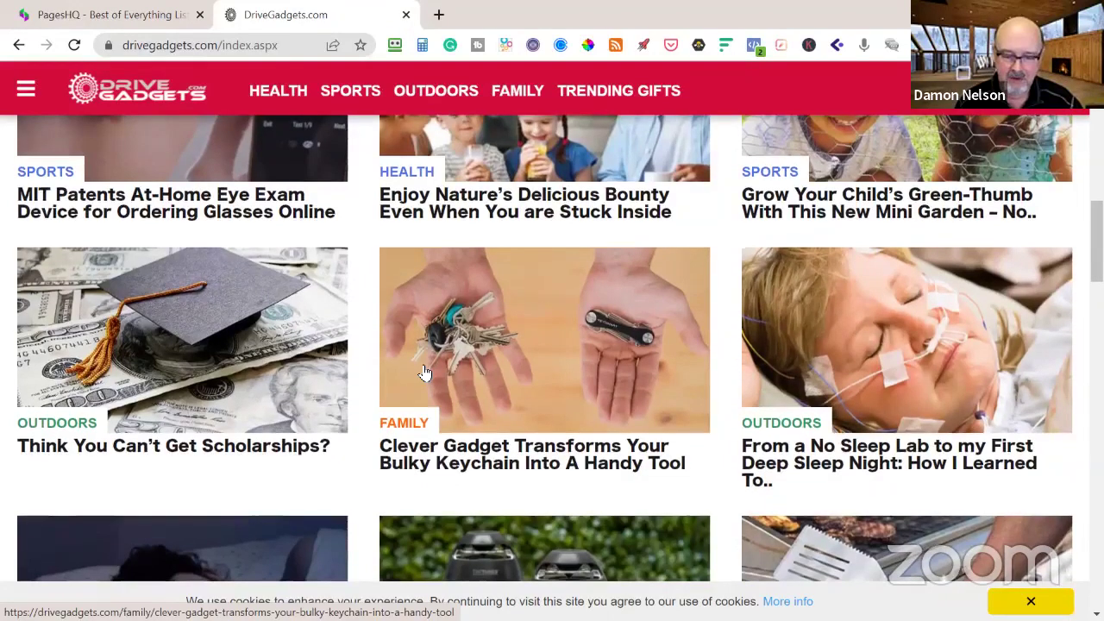
{"action": "scroll", "coordinate": [423, 372], "scroll_direction": "down", "scroll_amount": 5}
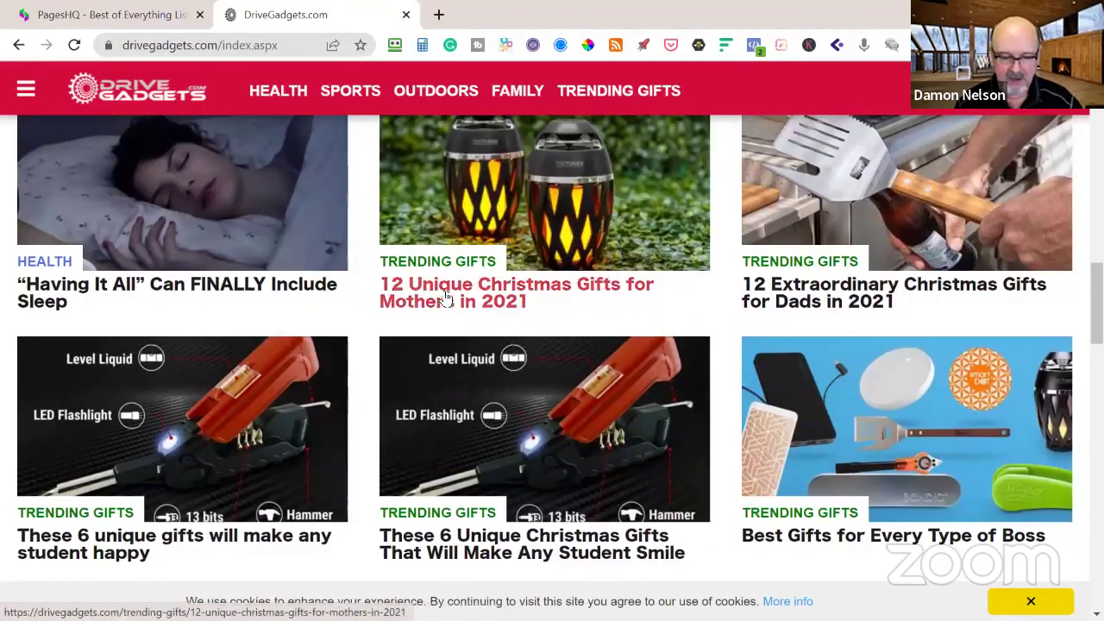
Step: Open the listicle "12 Extraordinary Christmas Gifts for Dads in 2021" and view its first entry, the FlipFork grilling tool
{"action": "left_click", "coordinate": [784, 293]}
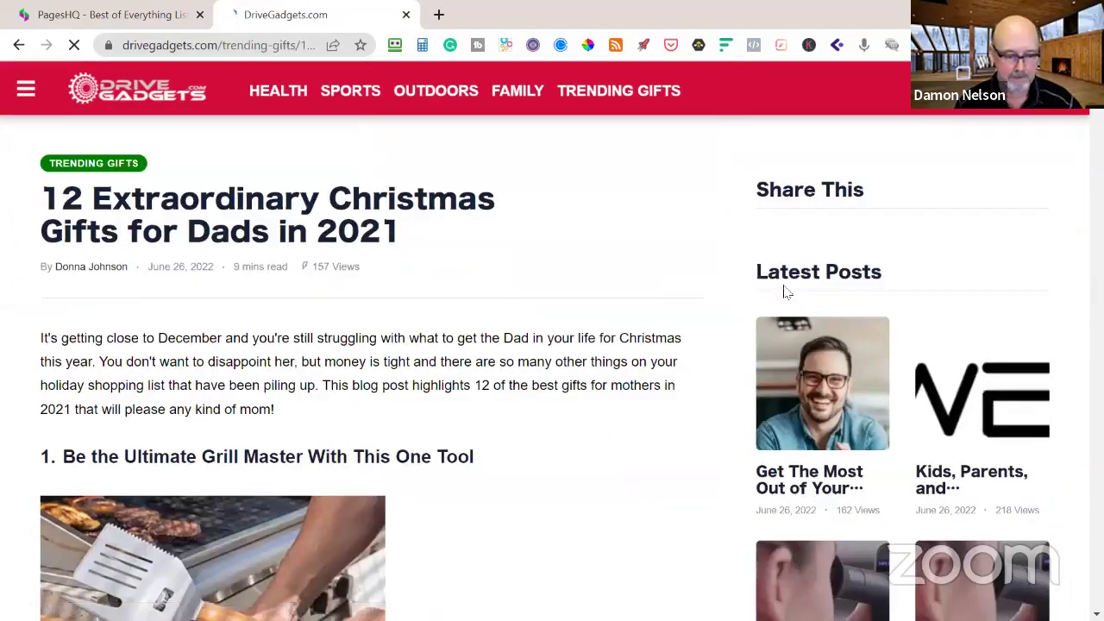
{"action": "scroll", "coordinate": [784, 290], "scroll_direction": "down", "scroll_amount": 13}
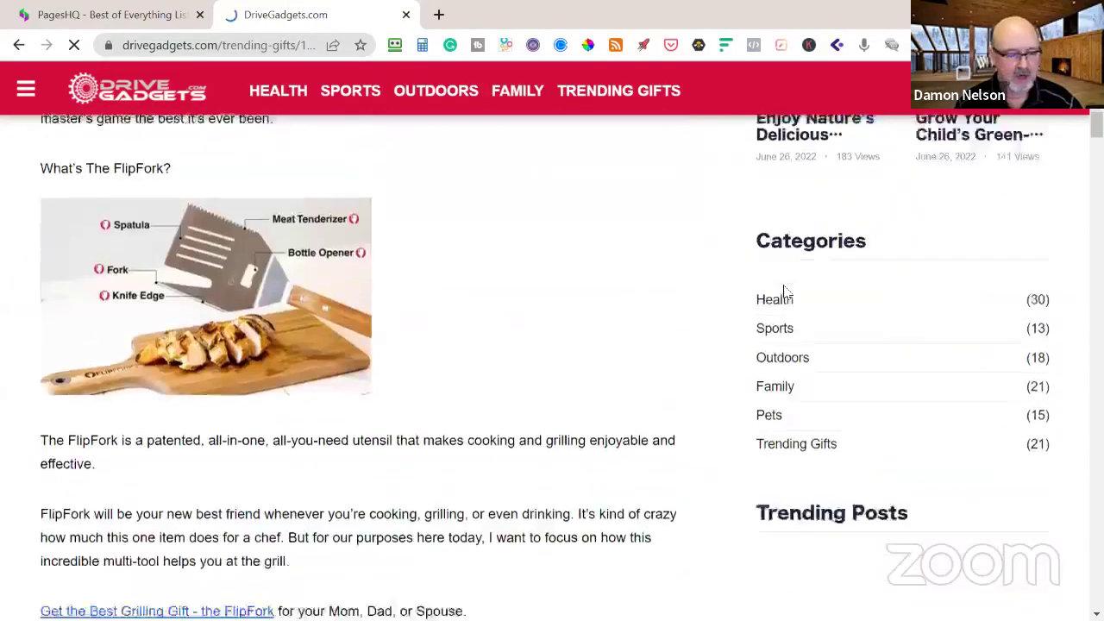
{"action": "scroll", "coordinate": [621, 394], "scroll_direction": "up", "scroll_amount": 10}
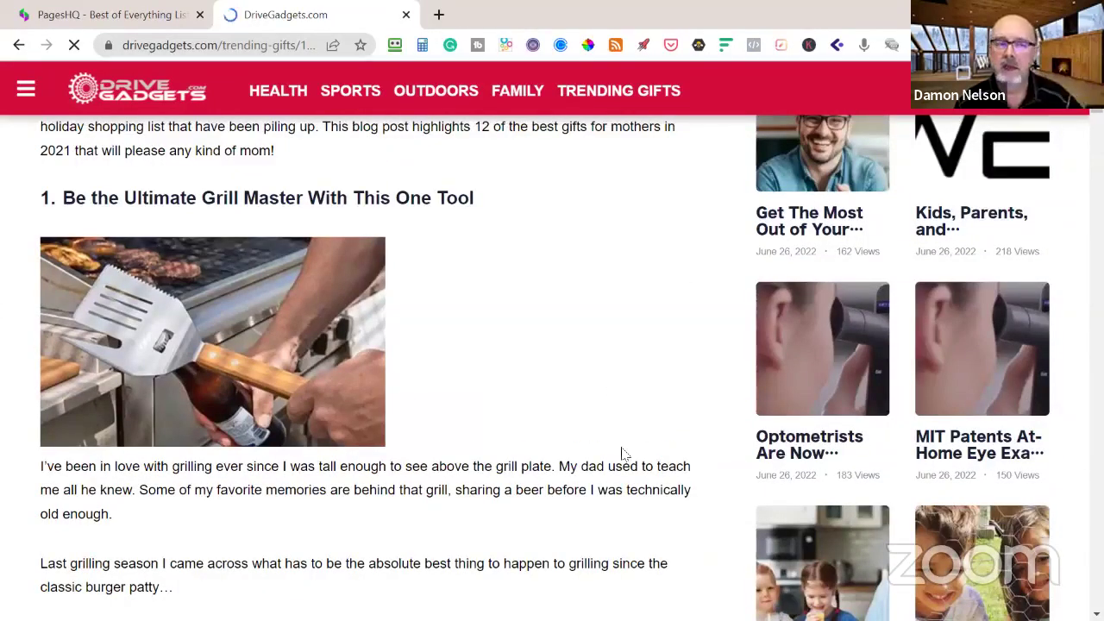
{"action": "scroll", "coordinate": [625, 459], "scroll_direction": "up", "scroll_amount": 1}
{"action": "scroll", "coordinate": [625, 459], "scroll_direction": "up", "scroll_amount": 3}
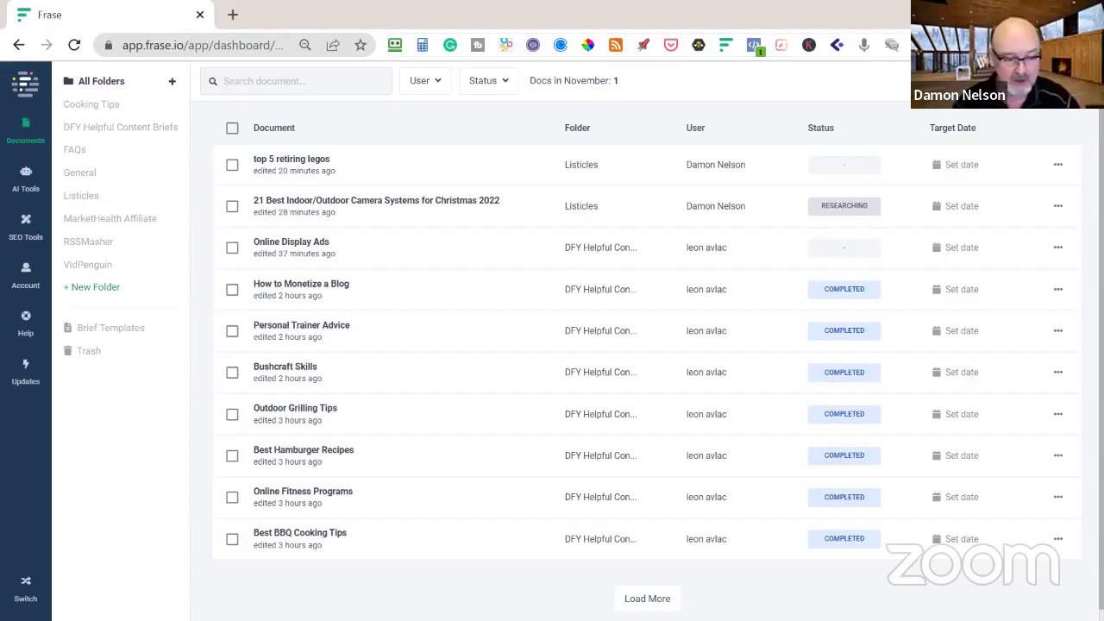
Step: In Frase, open "21 Best Indoor/Outdoor Camera Systems for Christmas 2022" from the Listicles folder and read it through to the closing line
{"action": "left_click", "coordinate": [82, 196]}
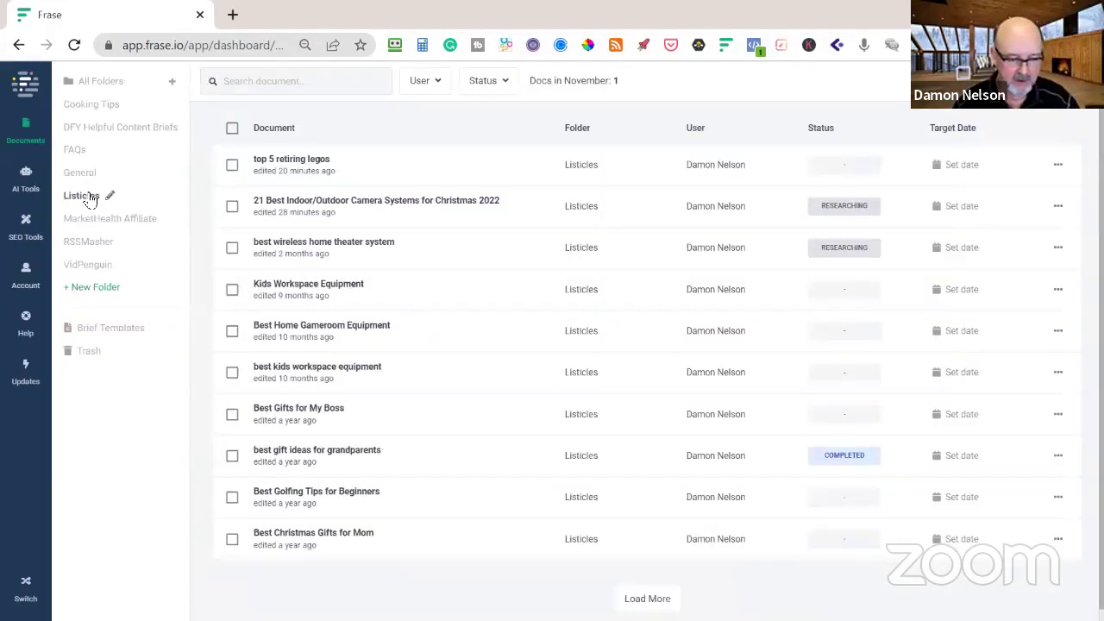
{"action": "left_click", "coordinate": [357, 214]}
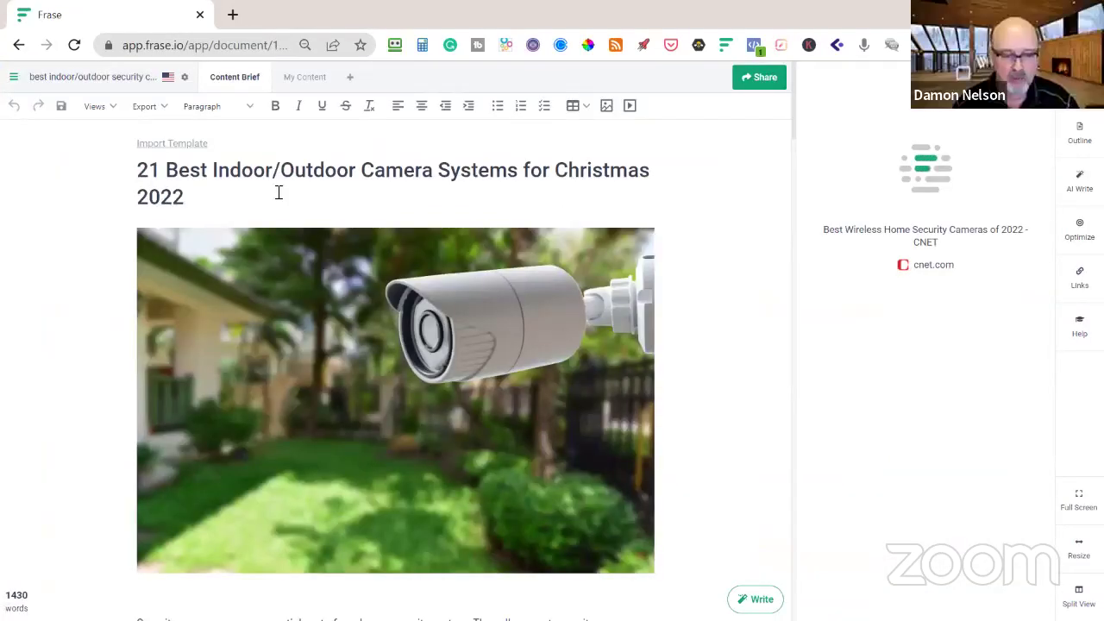
{"action": "scroll", "coordinate": [528, 184], "scroll_direction": "down", "scroll_amount": 4}
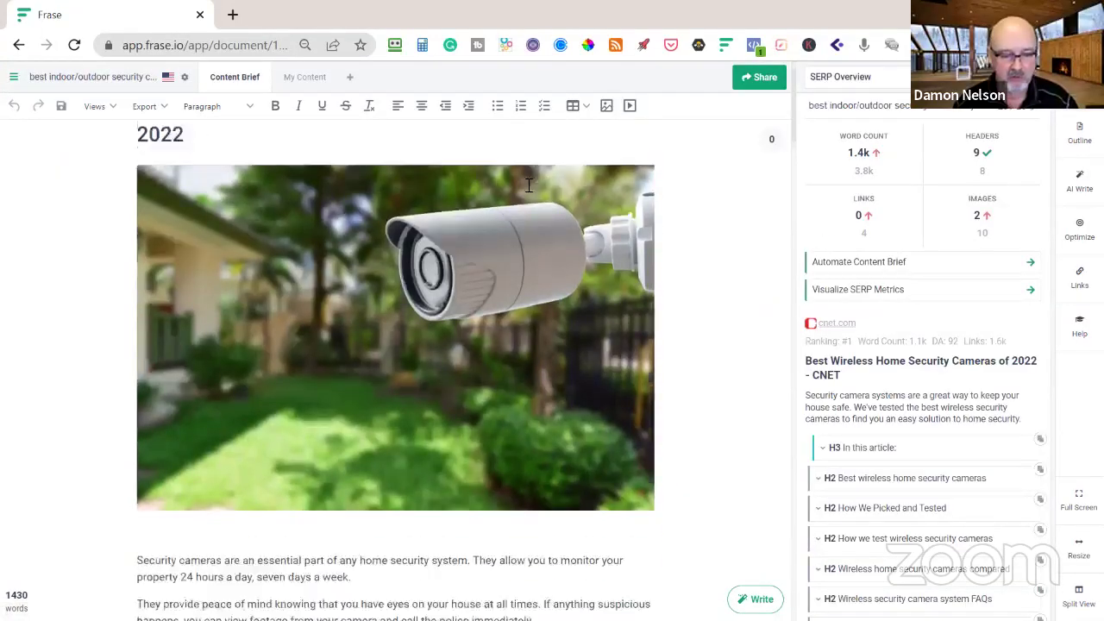
{"action": "scroll", "coordinate": [660, 197], "scroll_direction": "up", "scroll_amount": 3}
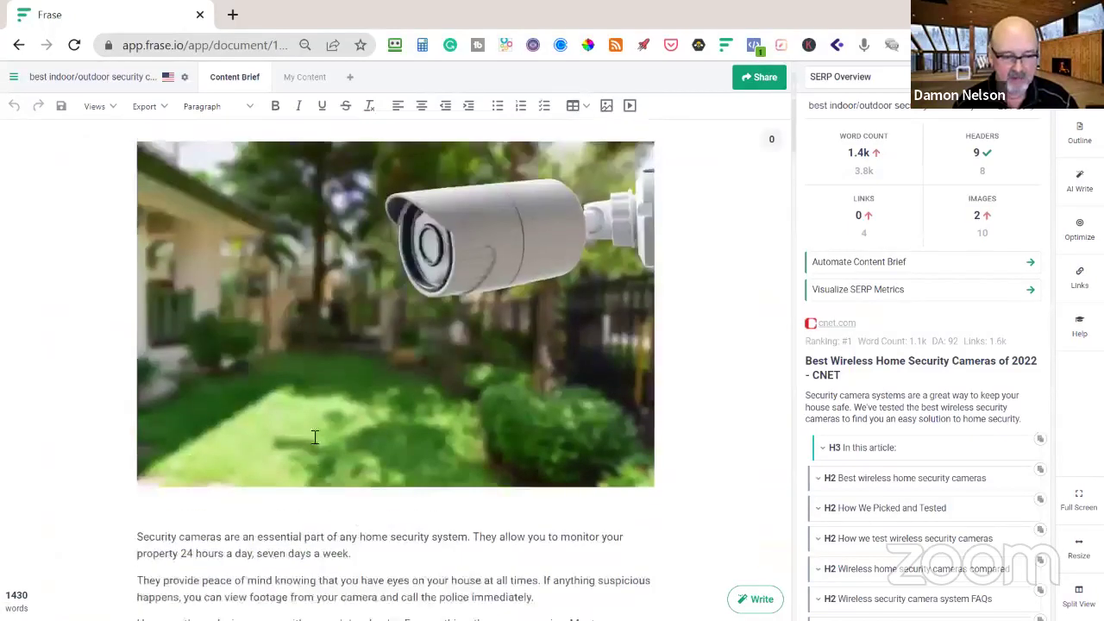
{"action": "scroll", "coordinate": [329, 287], "scroll_direction": "down", "scroll_amount": 4}
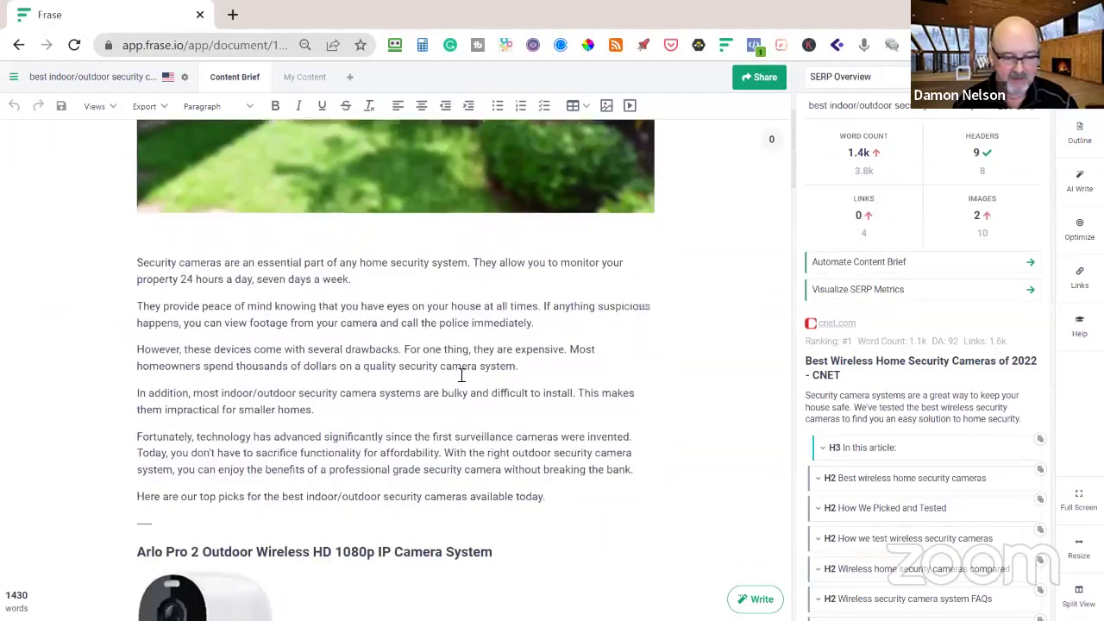
{"action": "scroll", "coordinate": [380, 281], "scroll_direction": "down", "scroll_amount": 3}
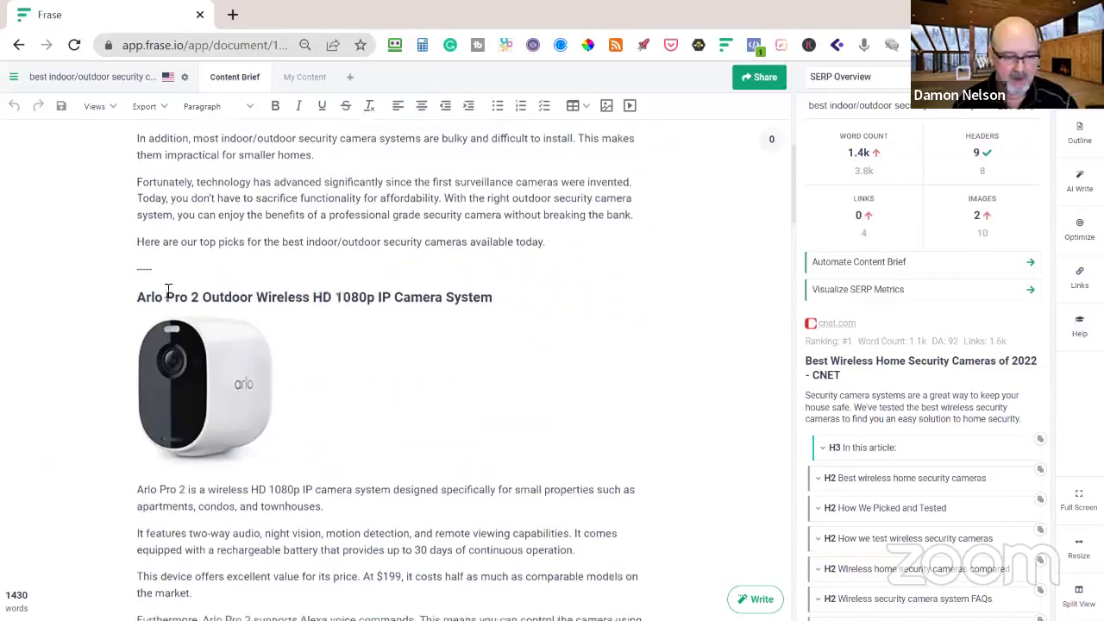
{"action": "scroll", "coordinate": [520, 286], "scroll_direction": "down", "scroll_amount": 6}
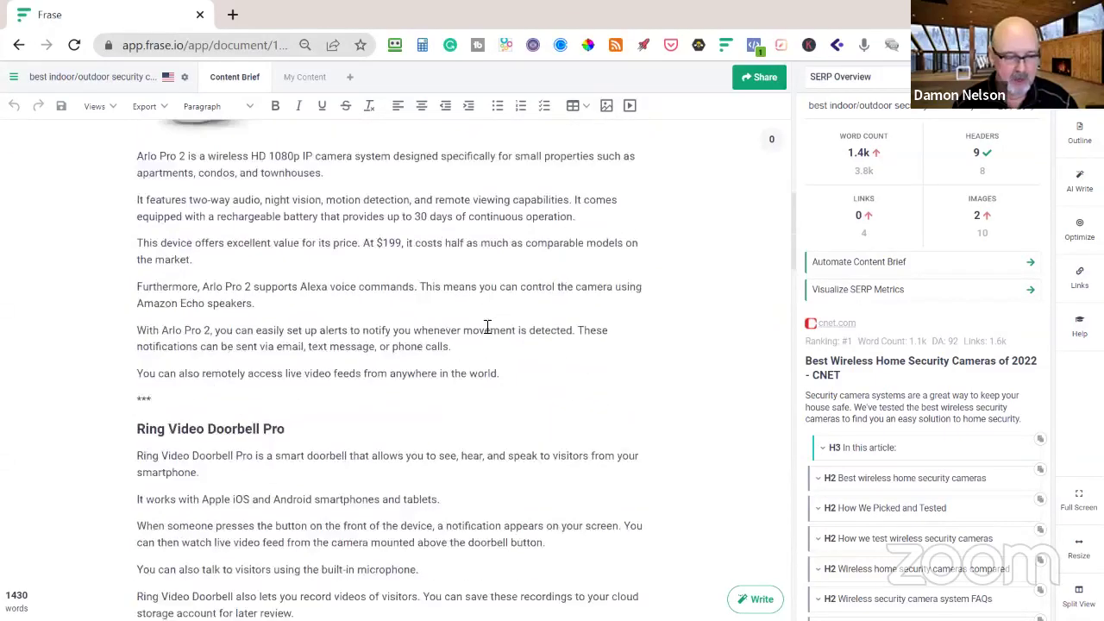
{"action": "scroll", "coordinate": [484, 324], "scroll_direction": "down", "scroll_amount": 4}
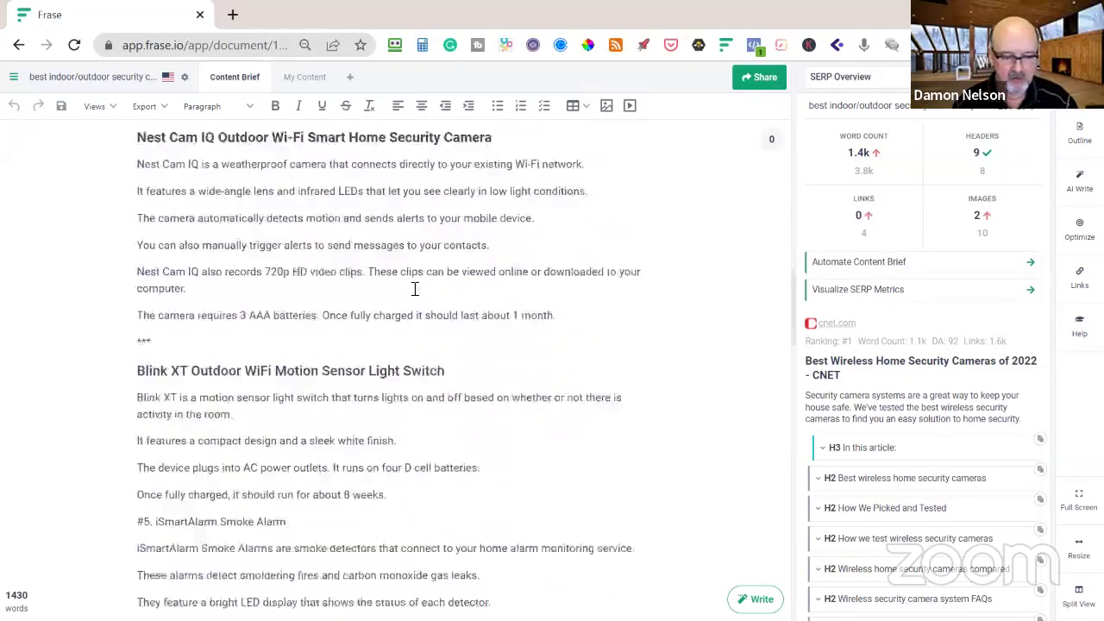
{"action": "scroll", "coordinate": [415, 289], "scroll_direction": "down", "scroll_amount": 5}
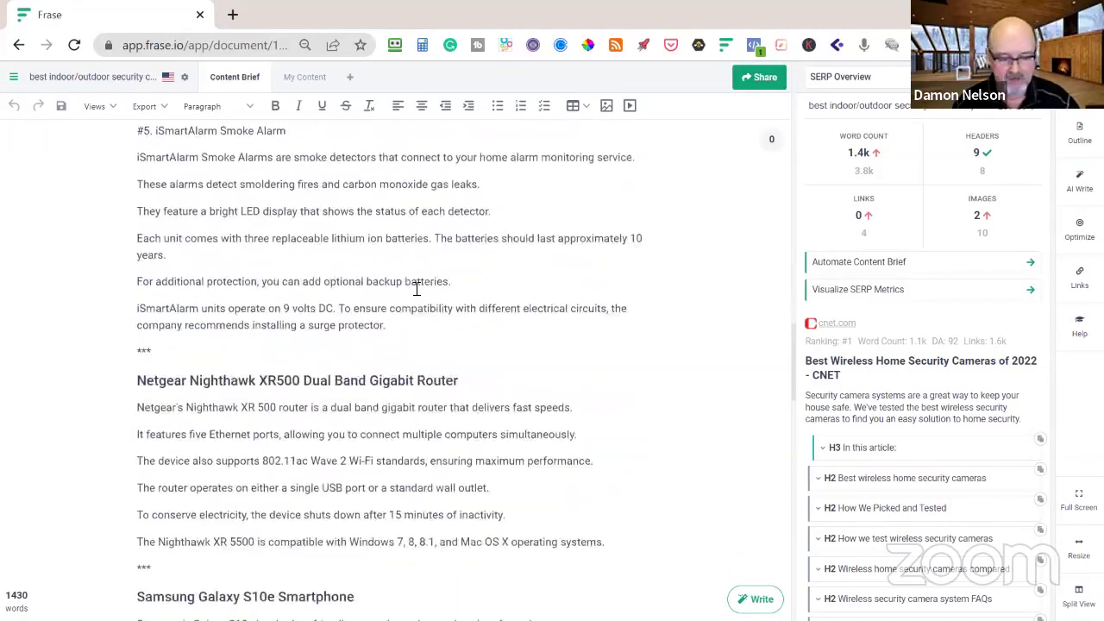
{"action": "scroll", "coordinate": [420, 288], "scroll_direction": "down", "scroll_amount": 3}
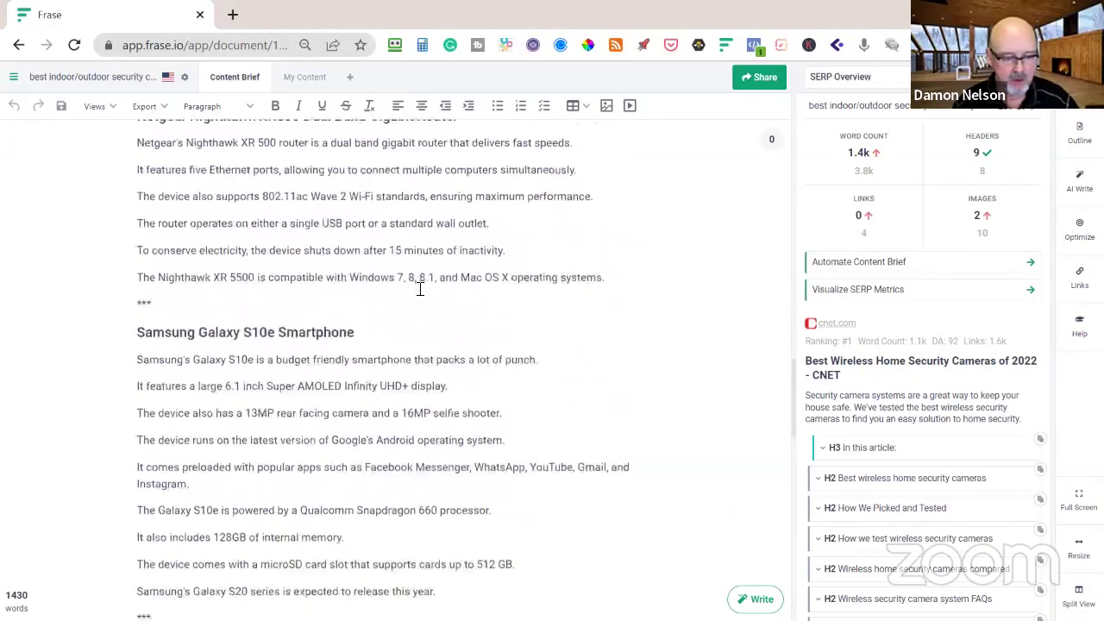
{"action": "scroll", "coordinate": [245, 257], "scroll_direction": "down", "scroll_amount": 12}
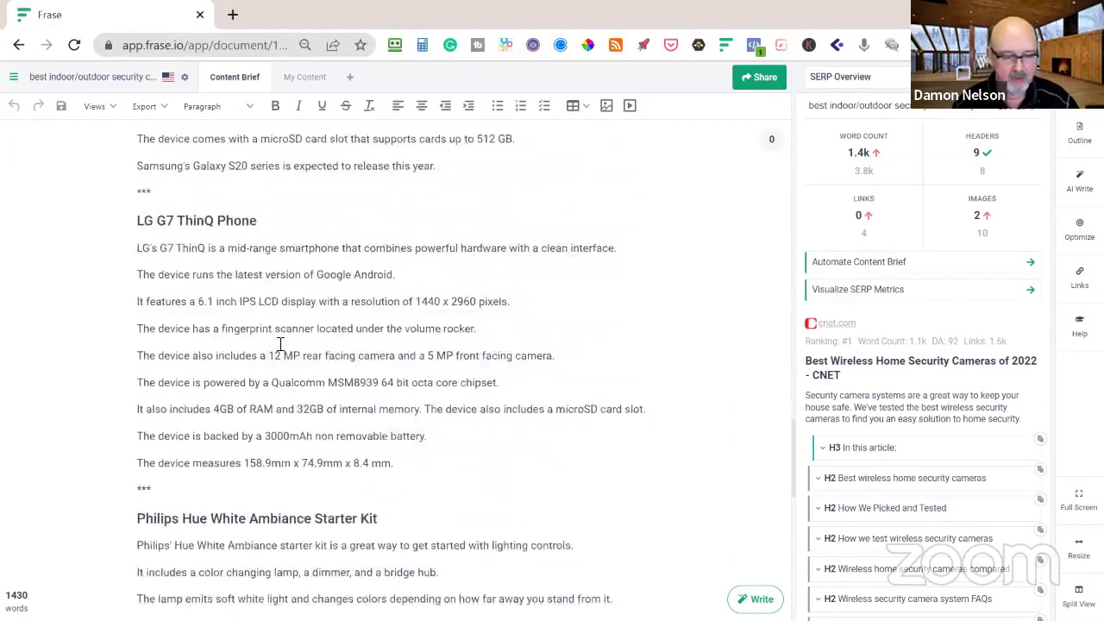
{"action": "scroll", "coordinate": [399, 360], "scroll_direction": "down", "scroll_amount": 4}
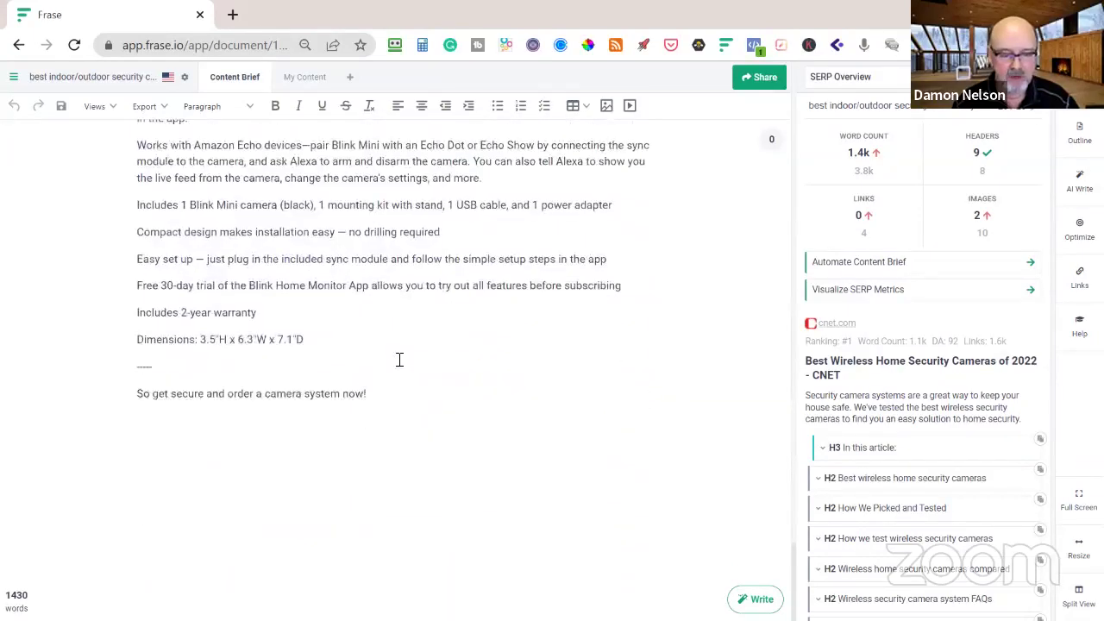
Step: Review the camera listicle's structure from the last product entries back to the introduction and the Arlo Pro 2 section
{"action": "scroll", "coordinate": [399, 360], "scroll_direction": "up", "scroll_amount": 5}
{"action": "scroll", "coordinate": [400, 360], "scroll_direction": "up", "scroll_amount": 2}
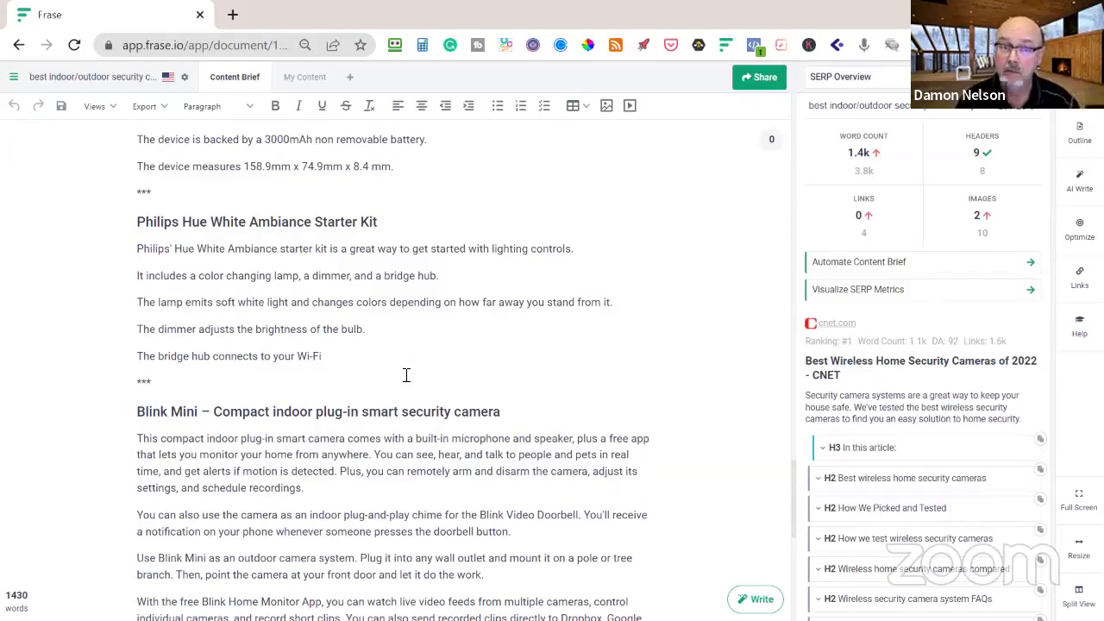
{"action": "scroll", "coordinate": [407, 375], "scroll_direction": "up", "scroll_amount": 14}
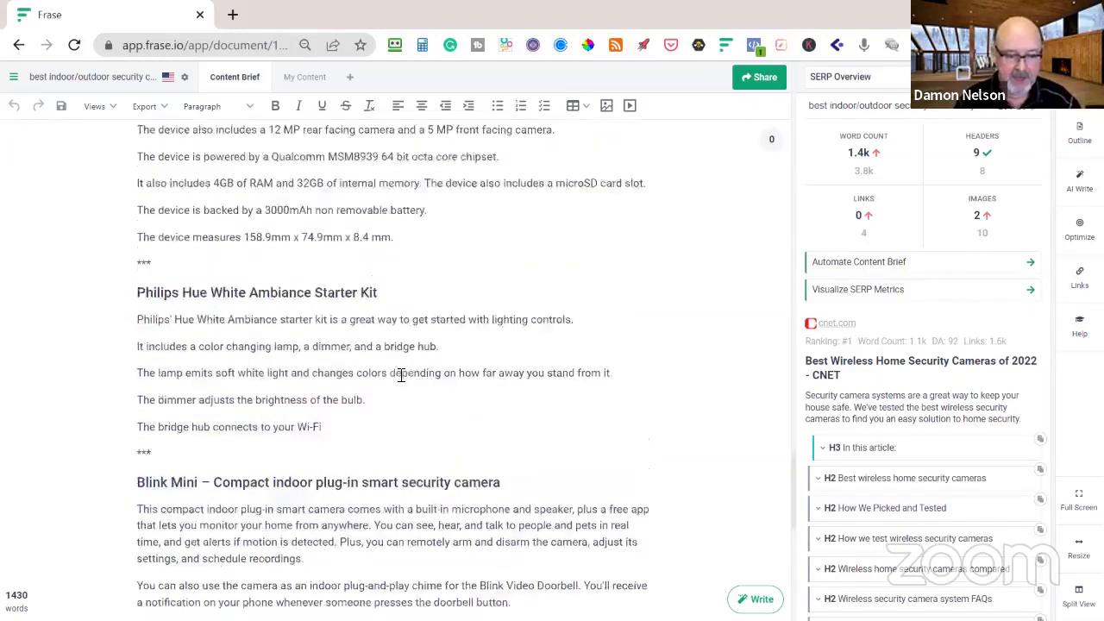
{"action": "scroll", "coordinate": [401, 376], "scroll_direction": "up", "scroll_amount": 15}
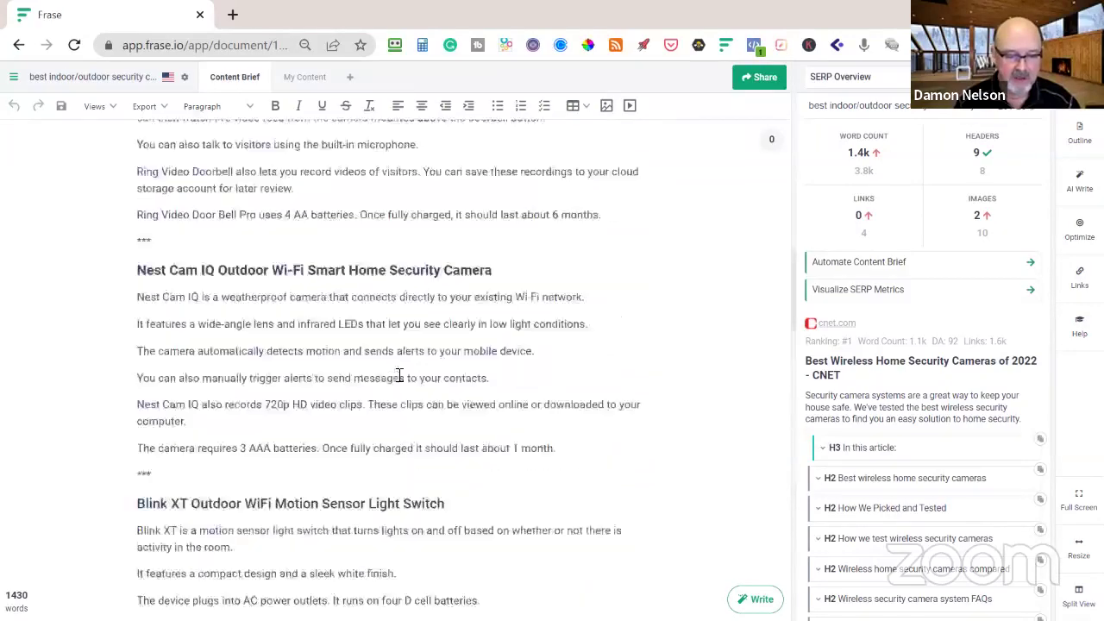
{"action": "scroll", "coordinate": [399, 375], "scroll_direction": "up", "scroll_amount": 2}
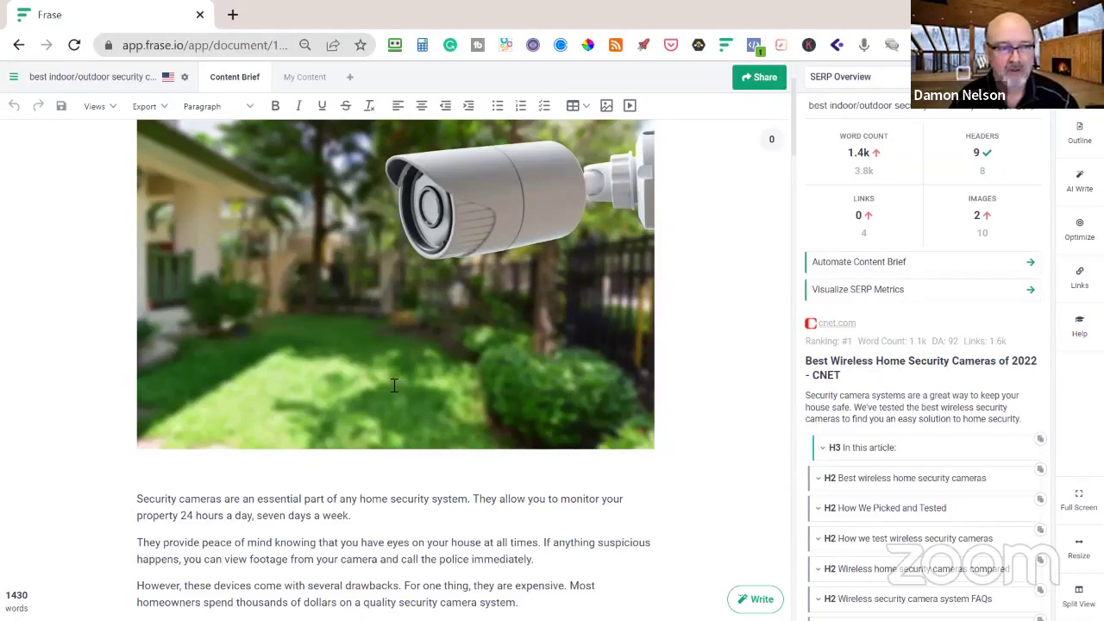
{"action": "scroll", "coordinate": [293, 346], "scroll_direction": "down", "scroll_amount": 3}
{"action": "scroll", "coordinate": [293, 345], "scroll_direction": "down", "scroll_amount": 4}
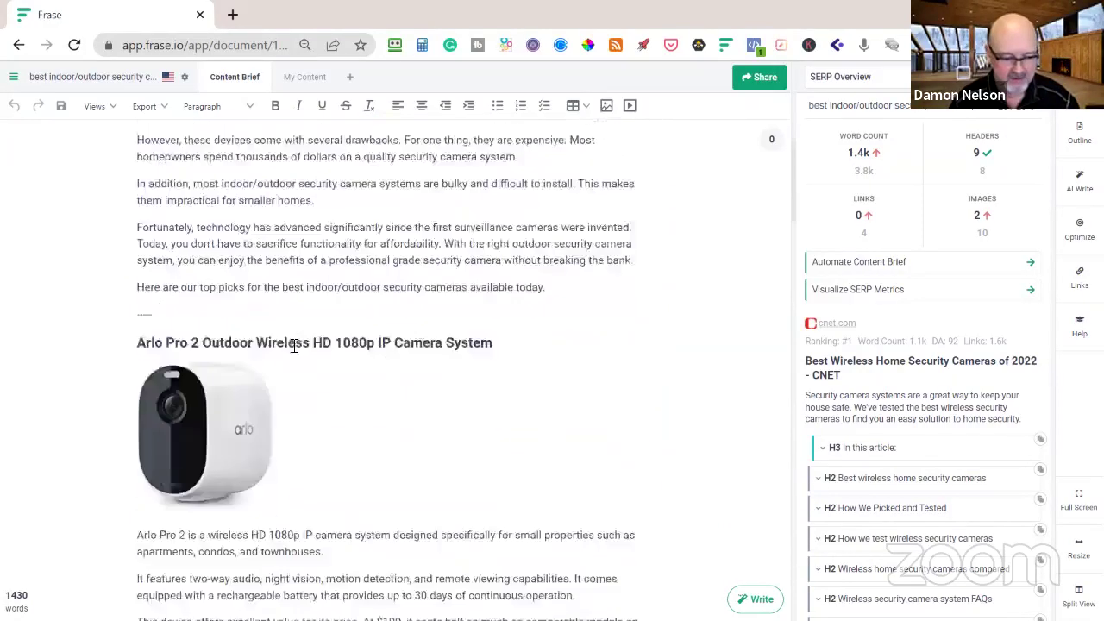
{"action": "scroll", "coordinate": [294, 345], "scroll_direction": "up", "scroll_amount": 1}
{"action": "scroll", "coordinate": [294, 345], "scroll_direction": "up", "scroll_amount": 8}
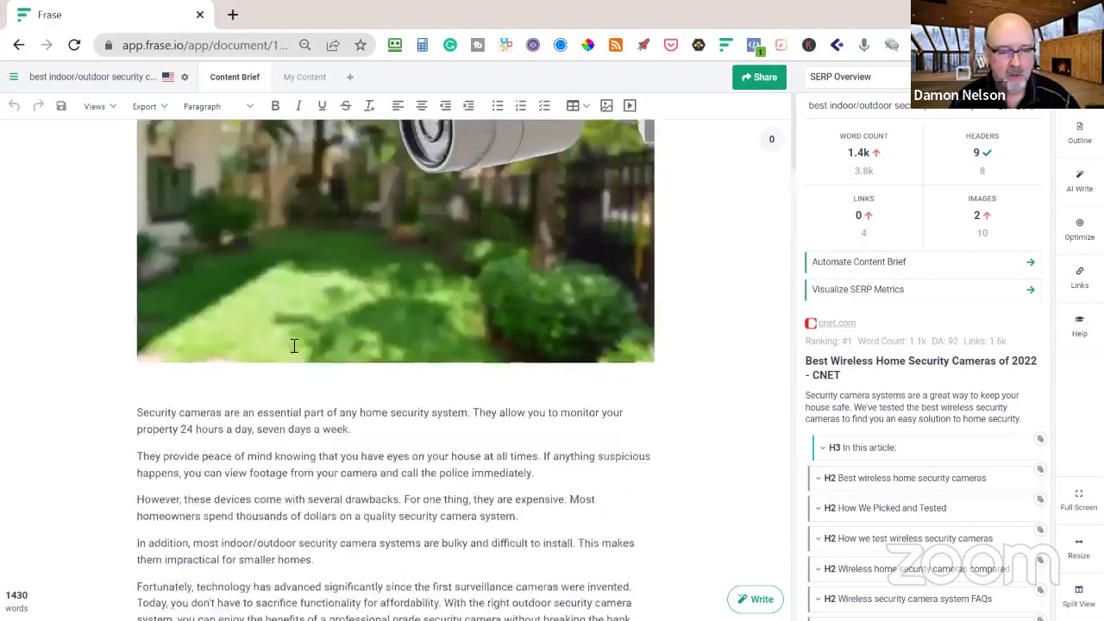
Step: Open the document "top 5 retiring legos" from the full document list and process the top 20 Google results for its search query
{"action": "left_click", "coordinate": [16, 79]}
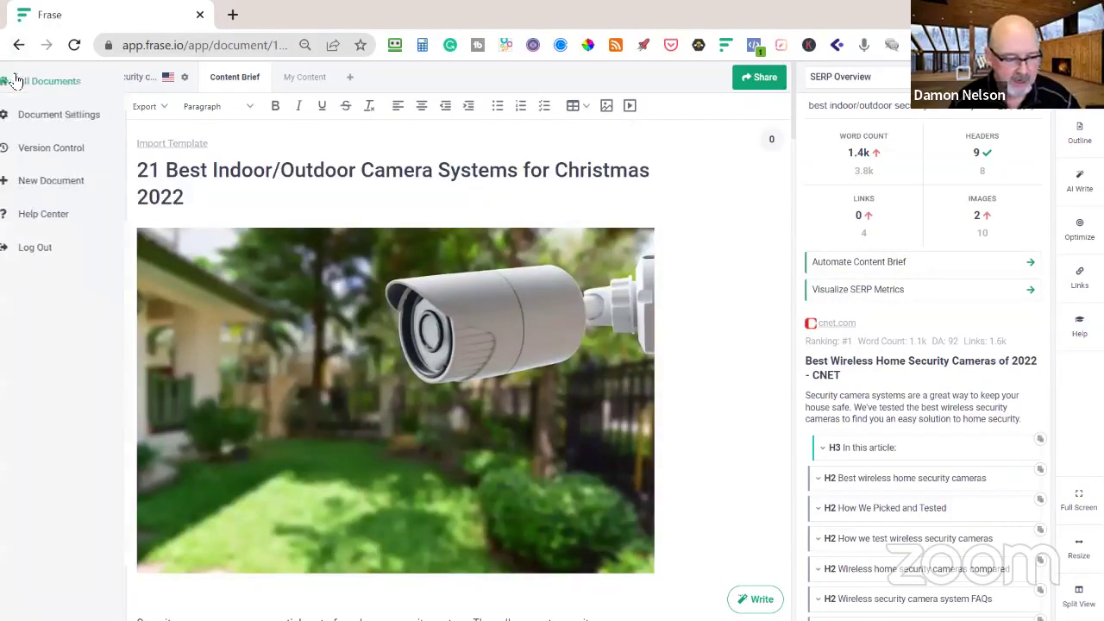
{"action": "left_click", "coordinate": [69, 84]}
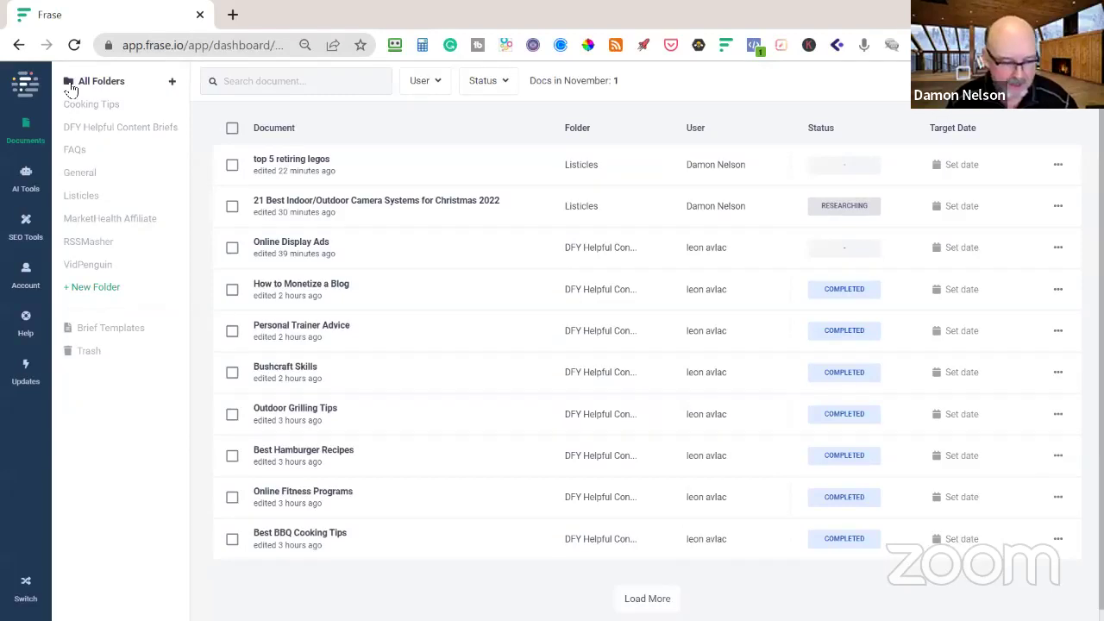
{"action": "left_click", "coordinate": [295, 166]}
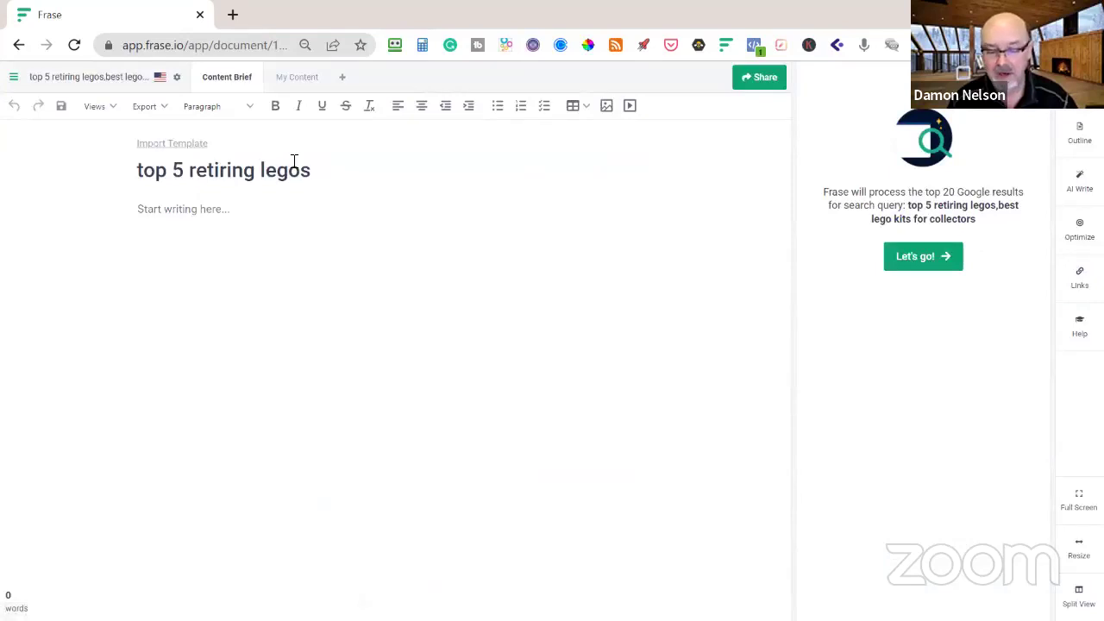
{"action": "left_click", "coordinate": [911, 261]}
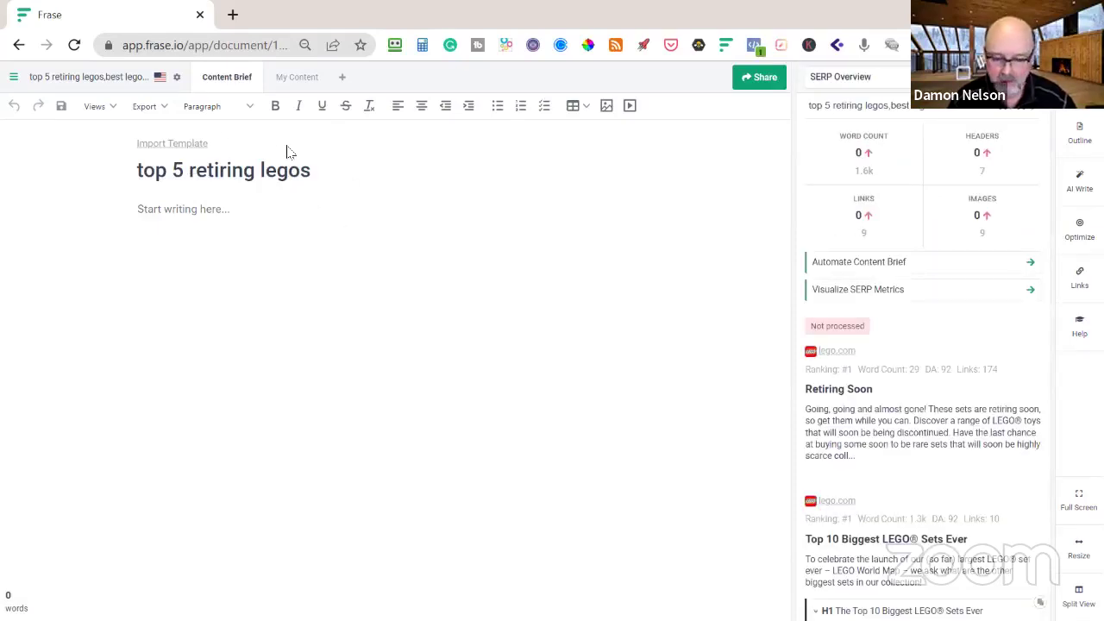
Step: Update the document with the search queries "top 5 retiring legos" and "best lego kits for collectors" and reprocess the search results
{"action": "left_click", "coordinate": [178, 77]}
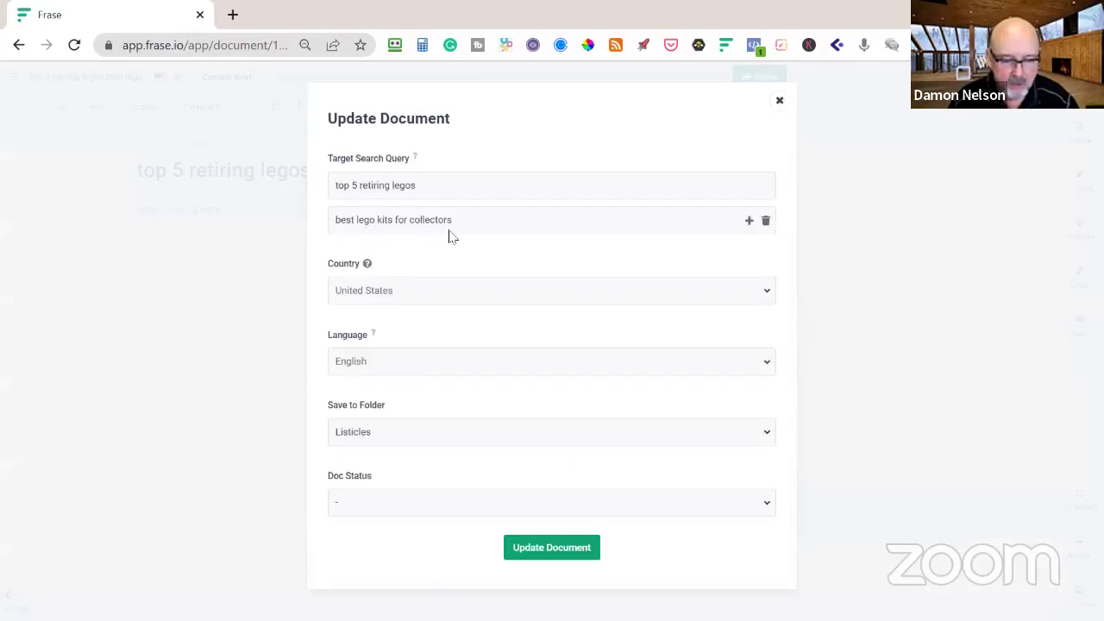
{"action": "left_click", "coordinate": [537, 554]}
{"action": "left_click", "coordinate": [901, 263]}
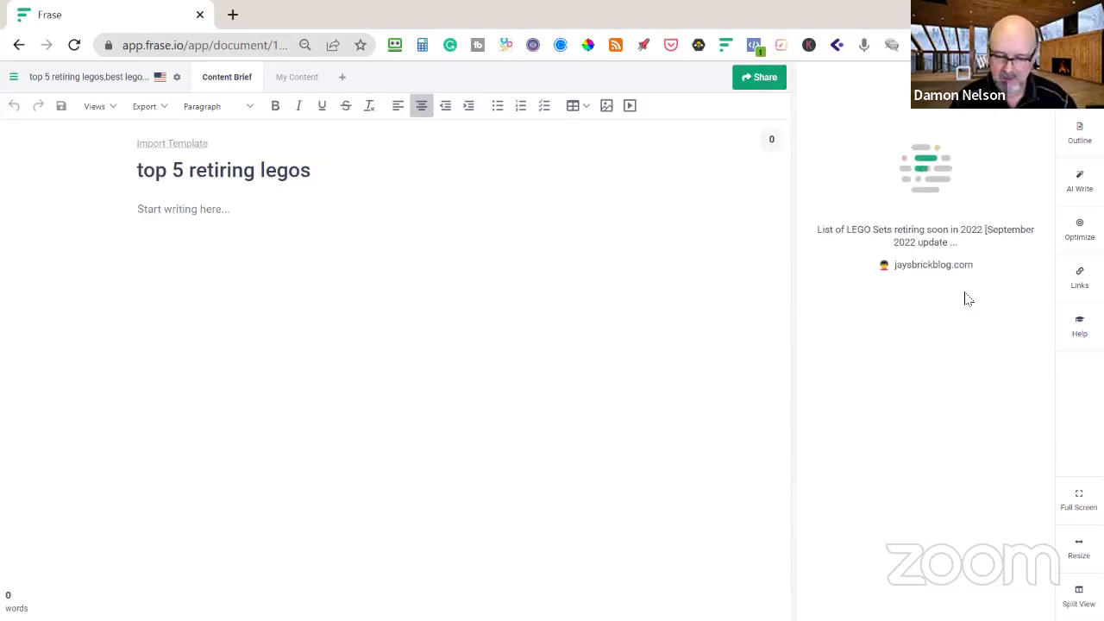
Step: Examine the competing pages' metrics and headings in the SERP overview and the side-by-side outline view
{"action": "scroll", "coordinate": [968, 299], "scroll_direction": "down", "scroll_amount": 1}
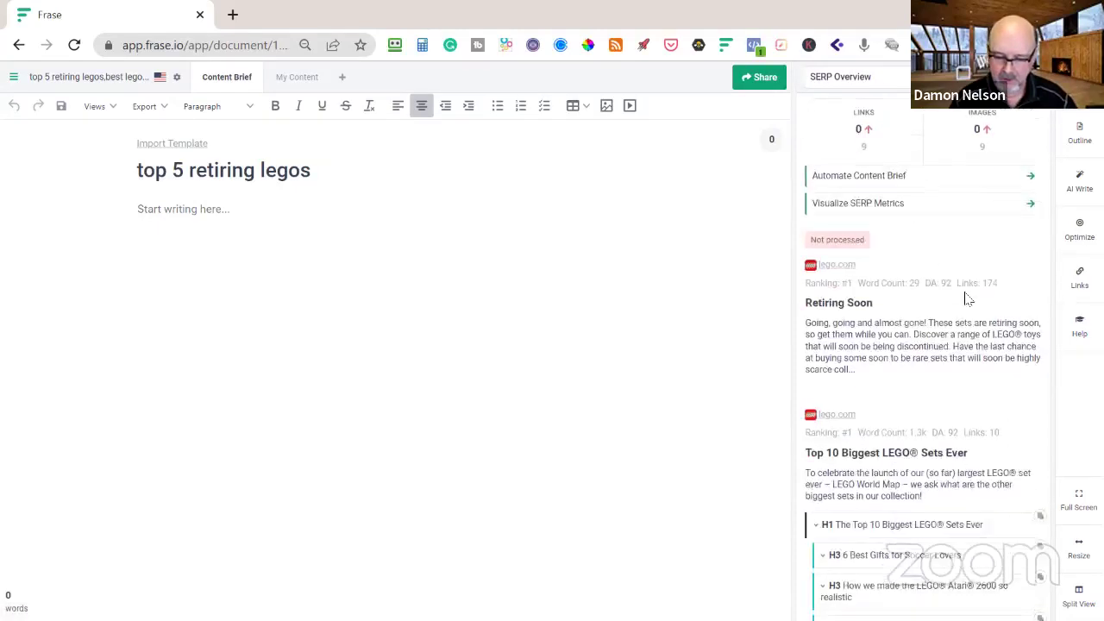
{"action": "scroll", "coordinate": [967, 299], "scroll_direction": "up", "scroll_amount": 1}
{"action": "scroll", "coordinate": [966, 301], "scroll_direction": "down", "scroll_amount": 1}
{"action": "scroll", "coordinate": [966, 298], "scroll_direction": "down", "scroll_amount": 1}
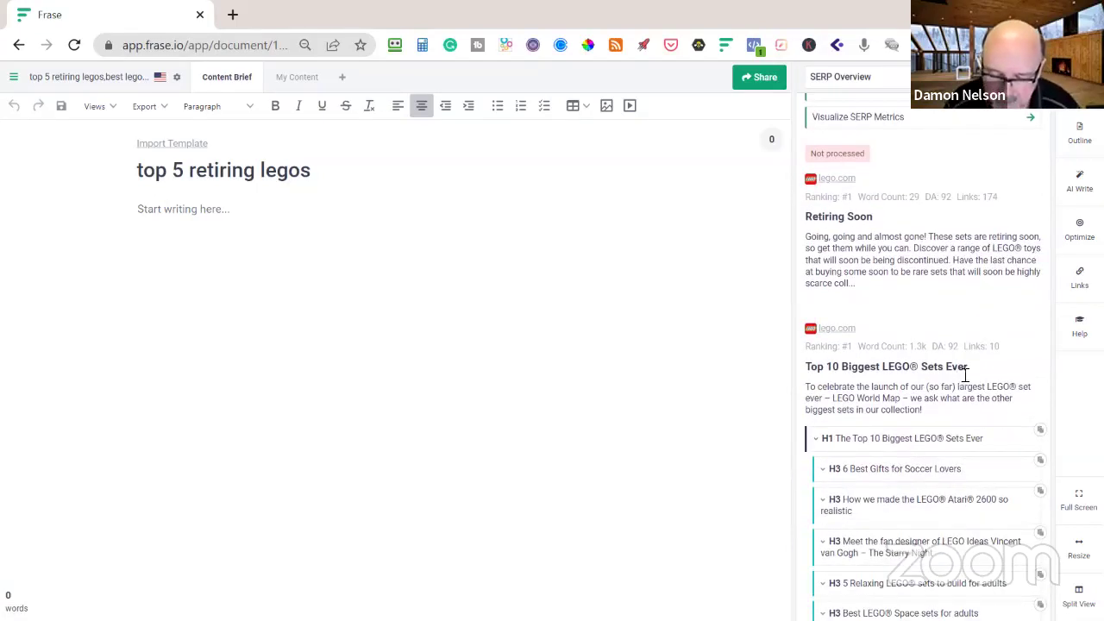
{"action": "scroll", "coordinate": [970, 382], "scroll_direction": "down", "scroll_amount": 1}
{"action": "scroll", "coordinate": [974, 383], "scroll_direction": "down", "scroll_amount": 5}
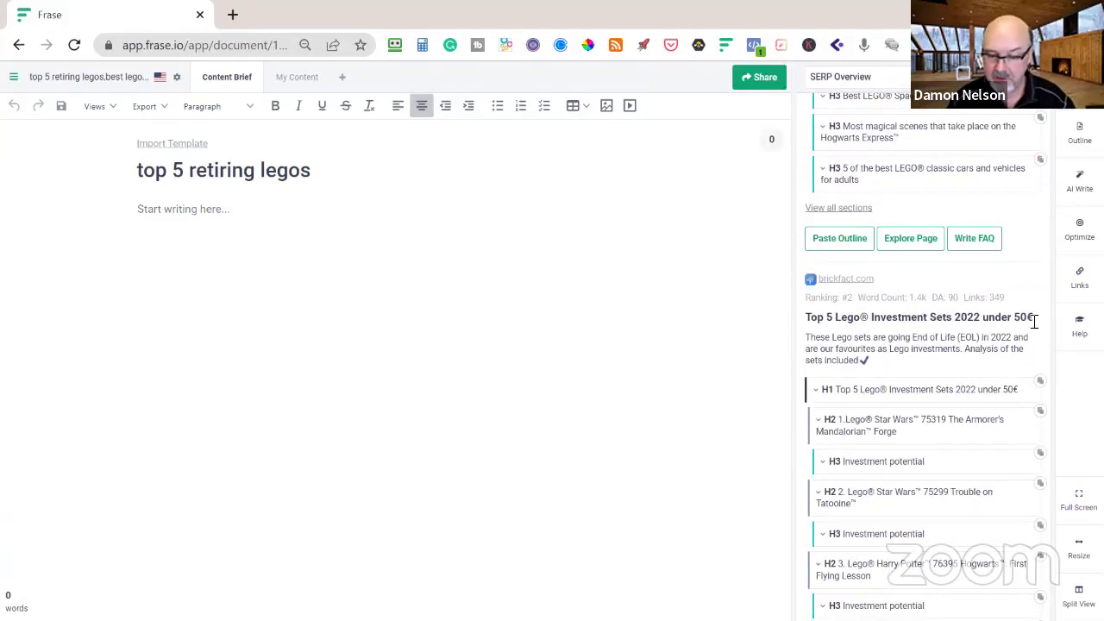
{"action": "scroll", "coordinate": [1032, 341], "scroll_direction": "down", "scroll_amount": 1}
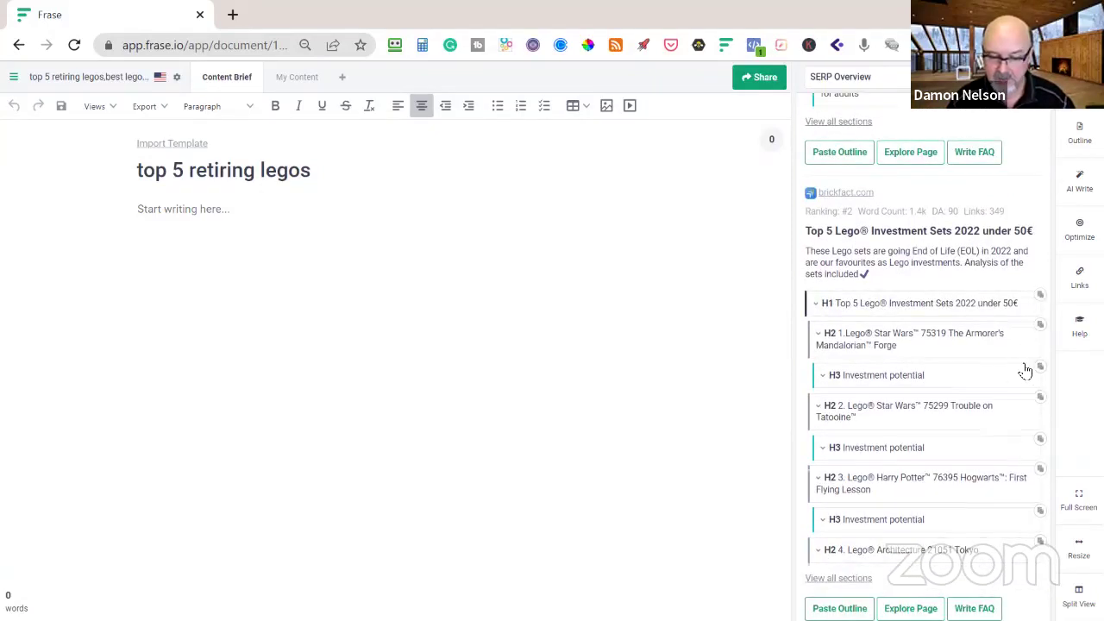
{"action": "scroll", "coordinate": [1025, 371], "scroll_direction": "up", "scroll_amount": 10}
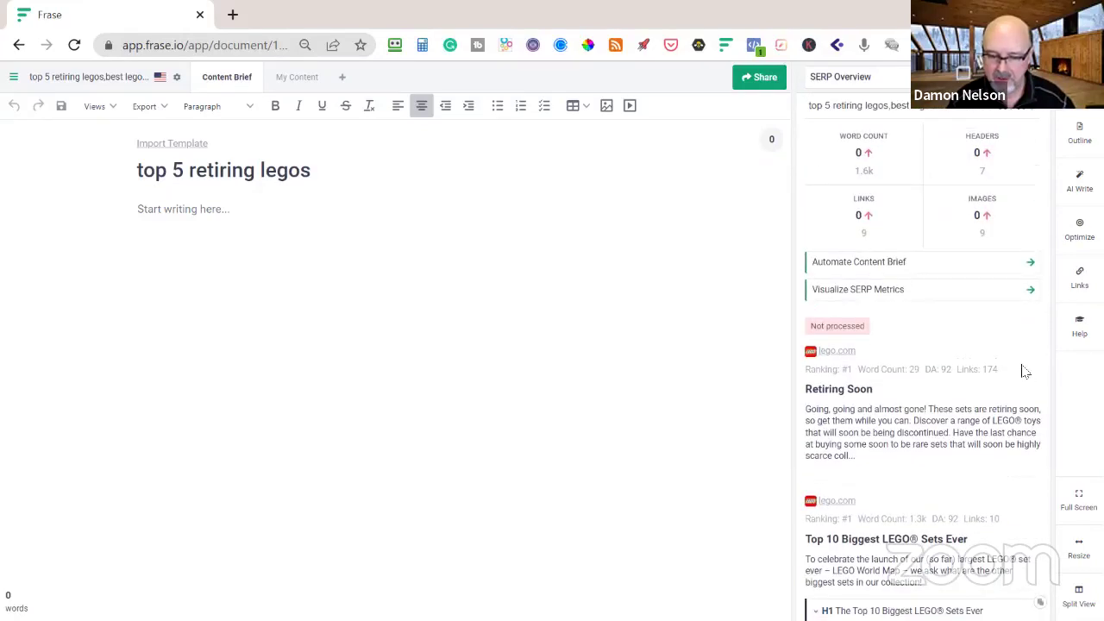
{"action": "scroll", "coordinate": [1025, 371], "scroll_direction": "down", "scroll_amount": 3}
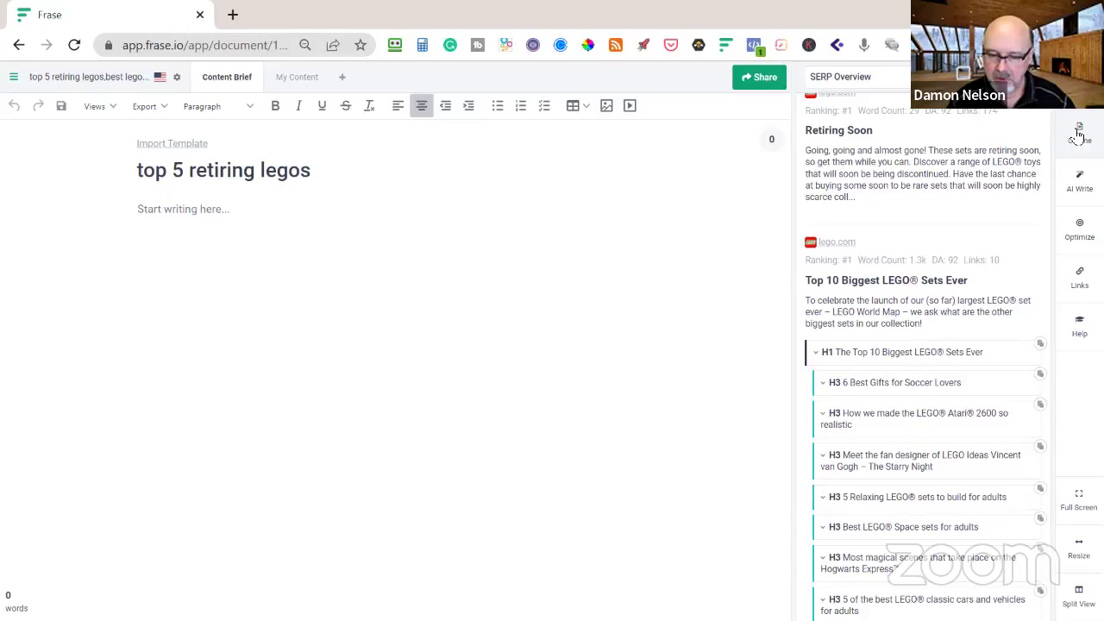
{"action": "scroll", "coordinate": [1013, 289], "scroll_direction": "up", "scroll_amount": 3}
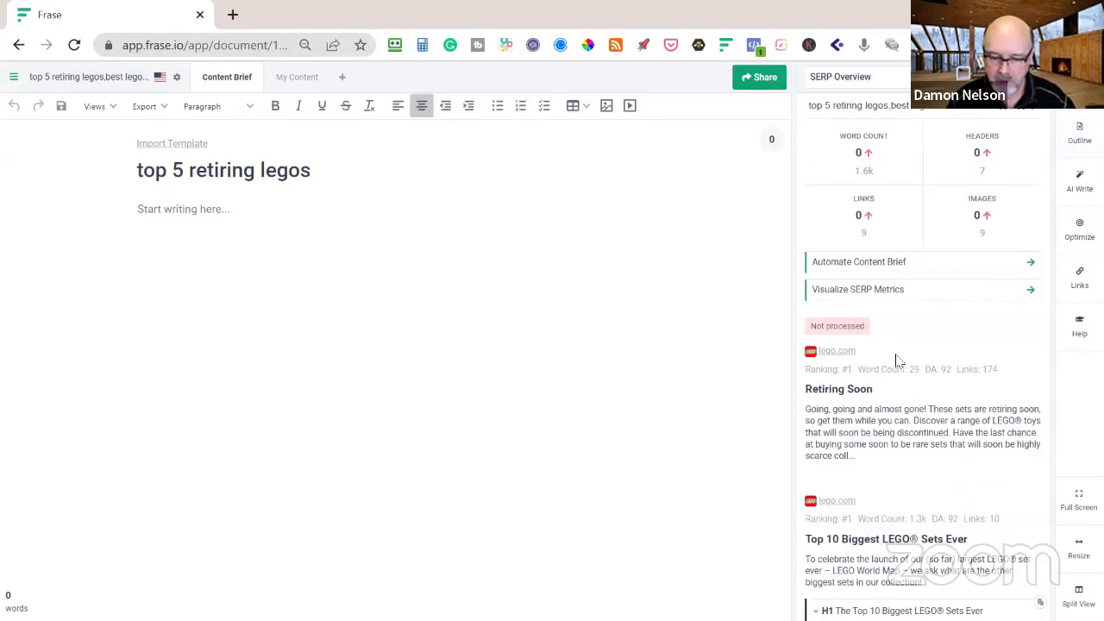
{"action": "left_click", "coordinate": [1079, 137]}
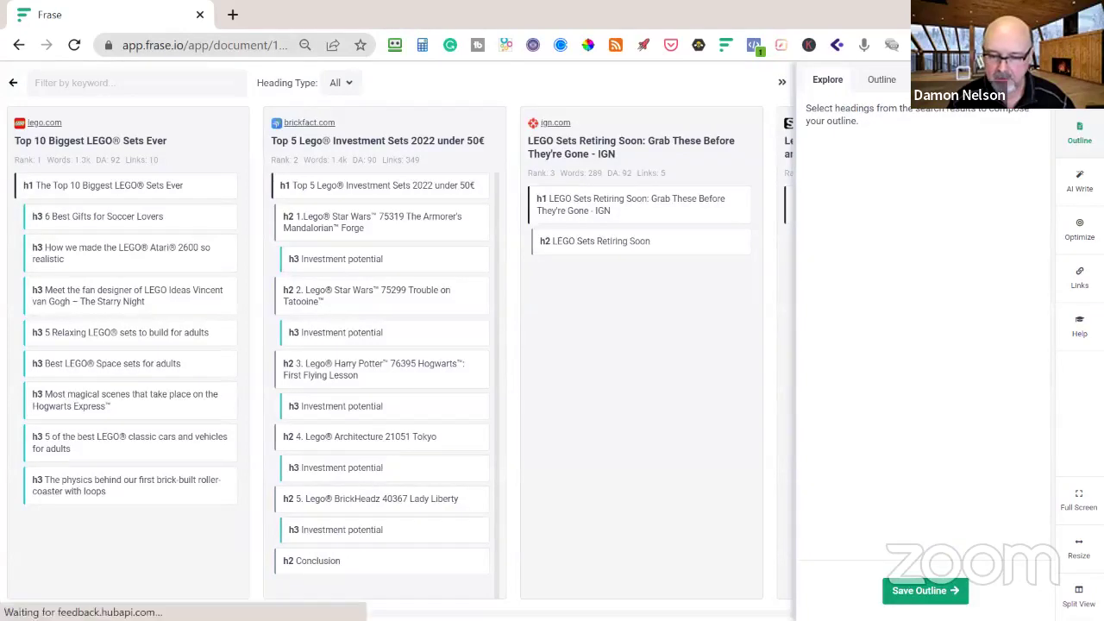
{"action": "left_click", "coordinate": [1080, 134]}
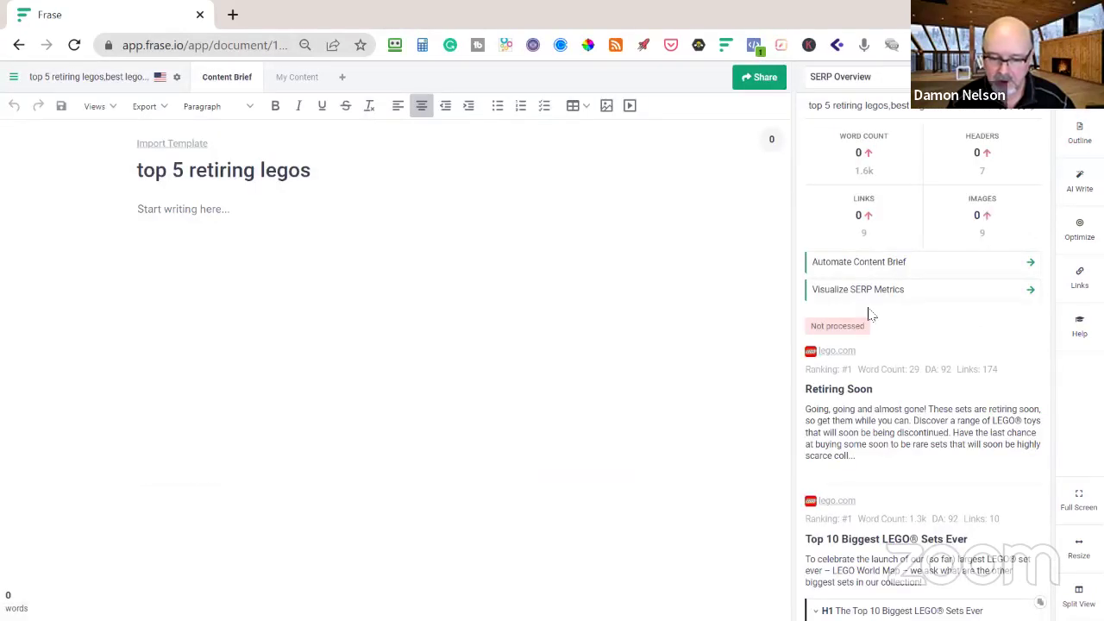
Step: Start the document body with the line "Here are the top 5 Legos fro collectors"
{"action": "left_click", "coordinate": [147, 212]}
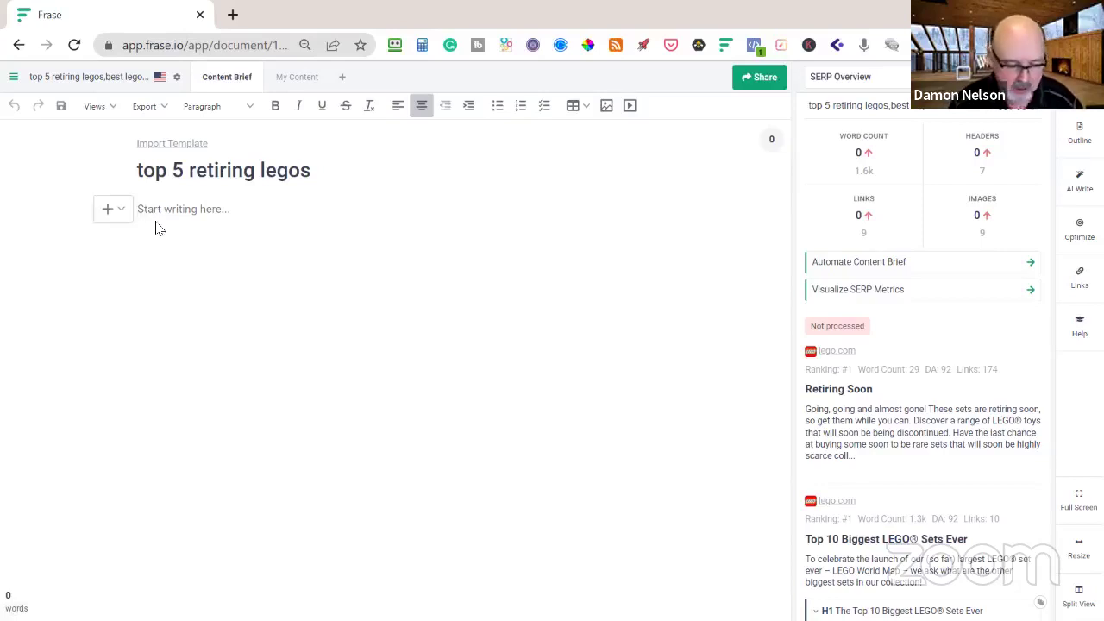
{"action": "type", "text": "Here "}
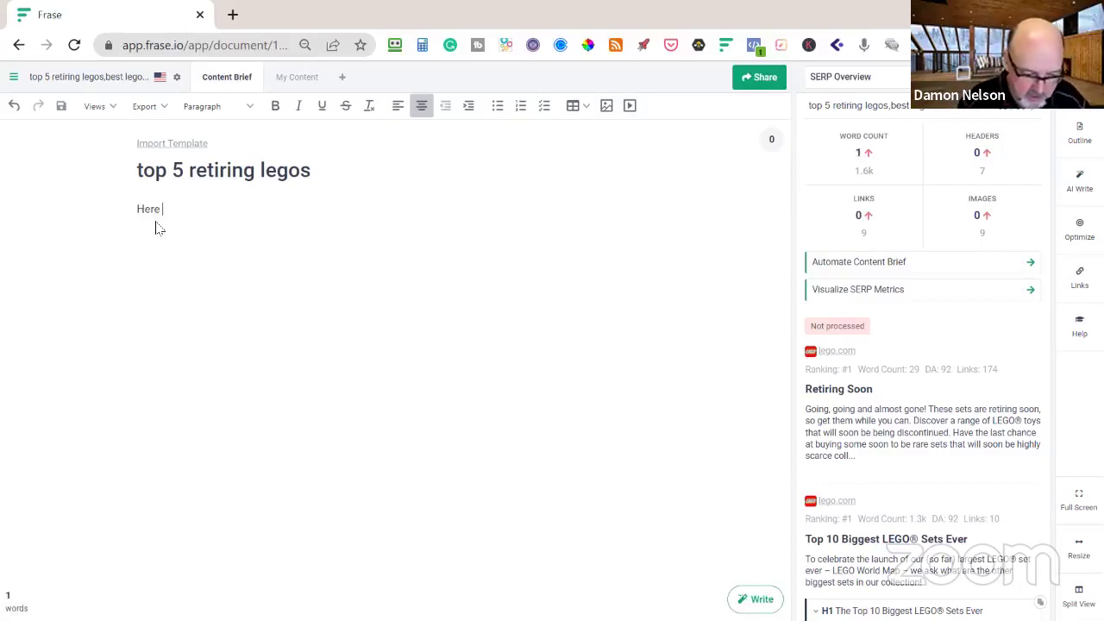
{"action": "type", "text": "are the "}
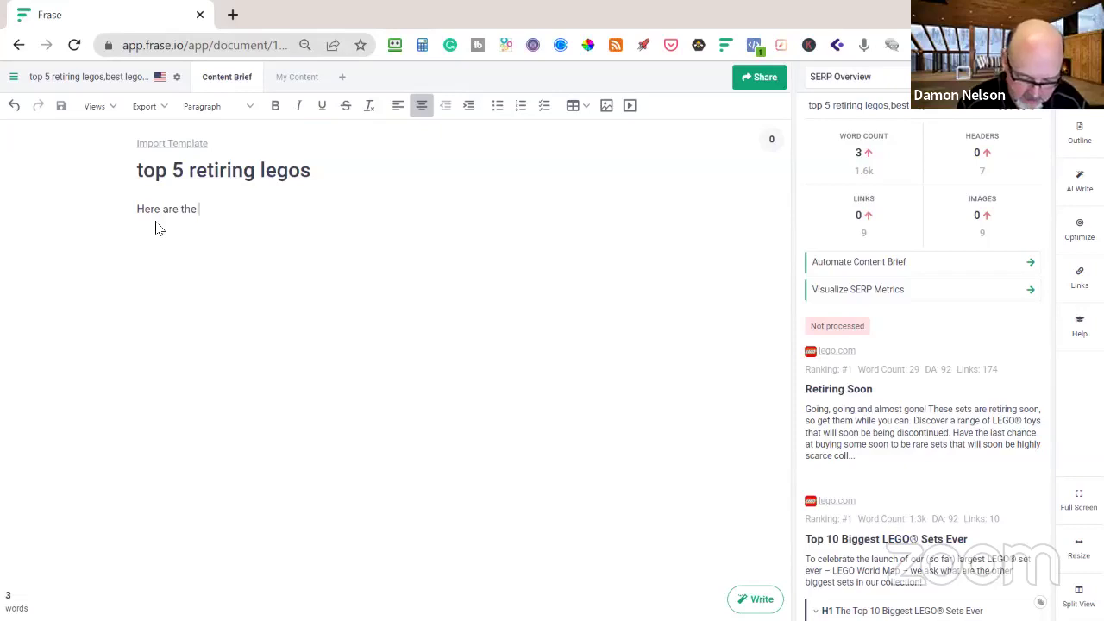
{"action": "type", "text": "top "}
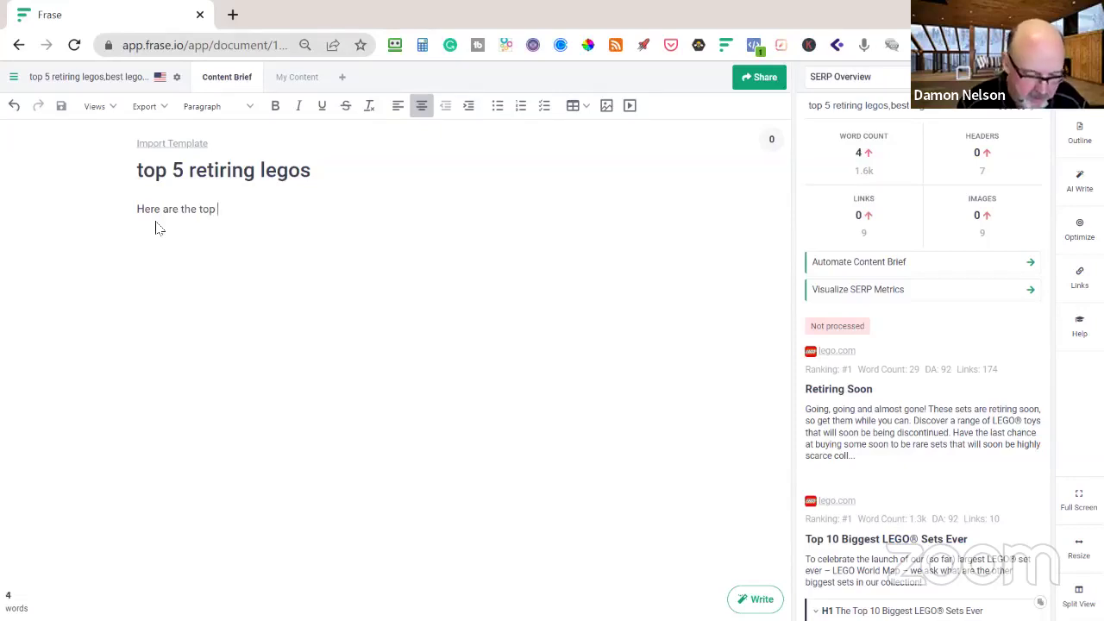
{"action": "type", "text": "5"}
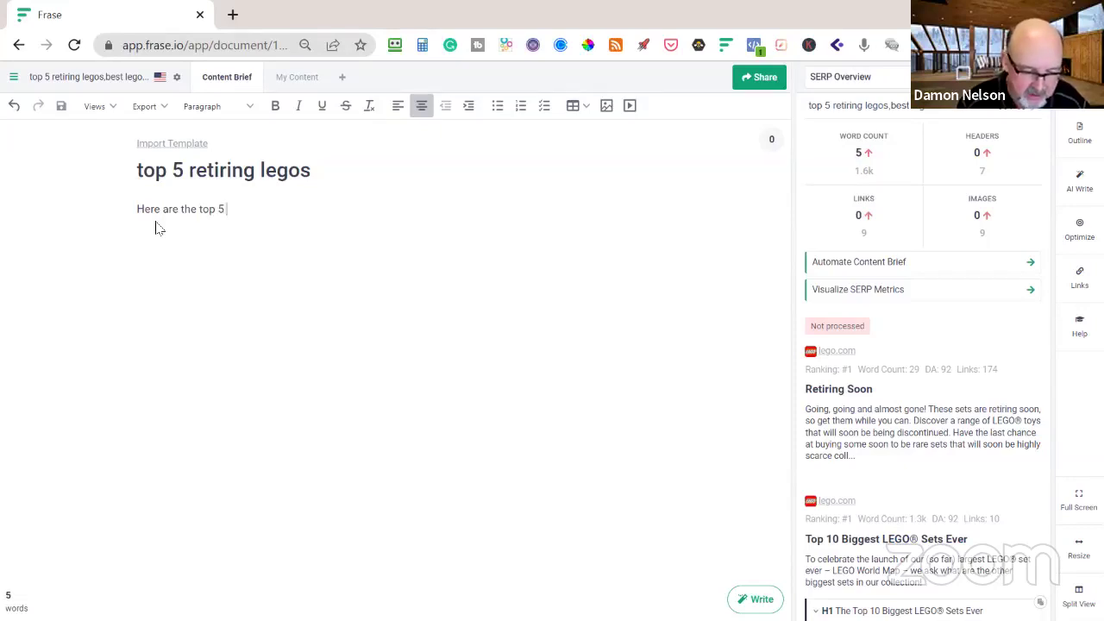
{"action": "type", "text": " Le"}
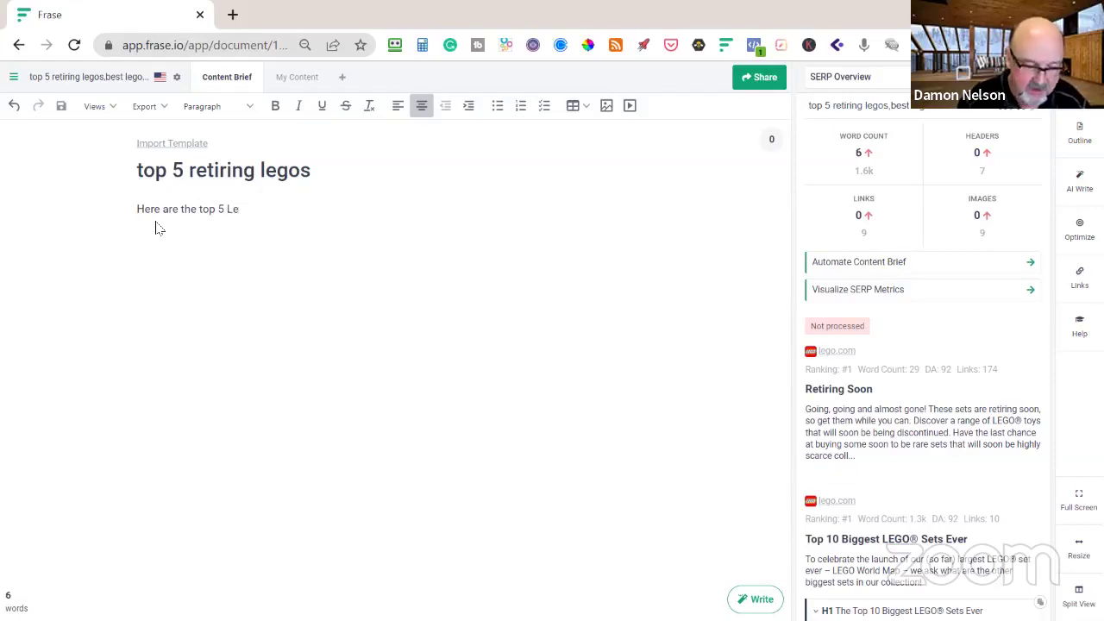
{"action": "type", "text": "gos"}
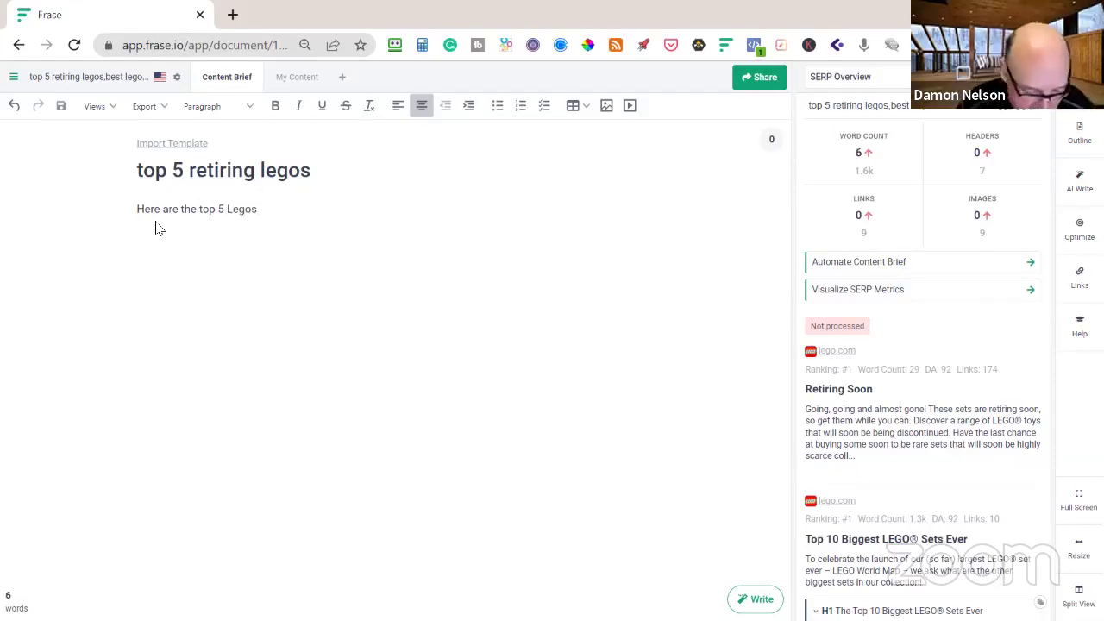
{"action": "type", "text": "  fro collectors"}
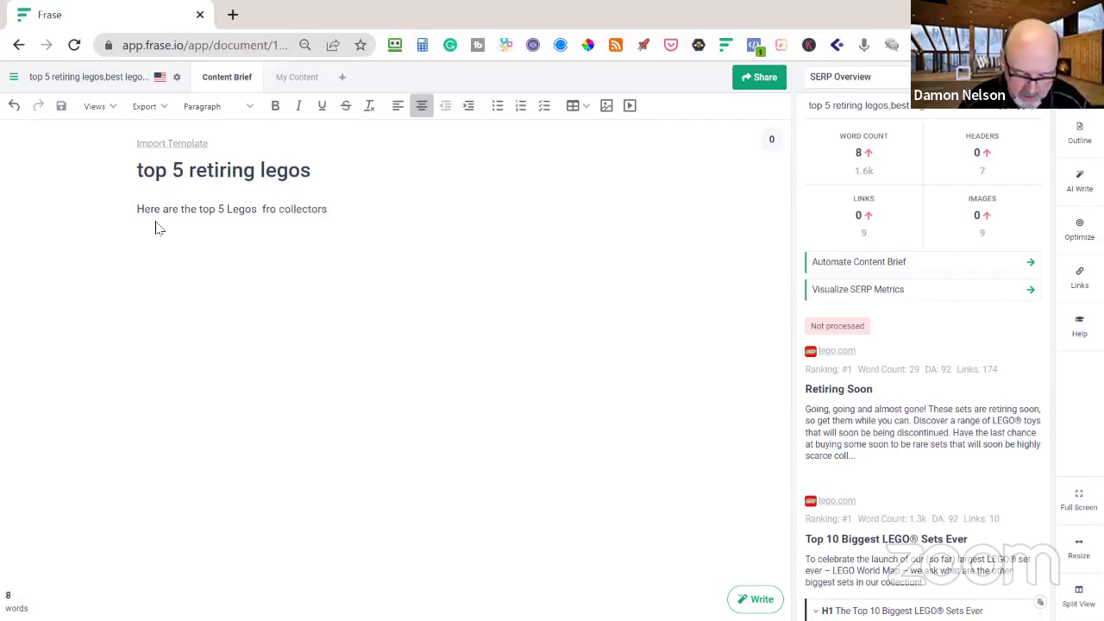
Step: Have the AI writer complete the opening line and keep generating text until all five numbered list entries are started
{"action": "key", "text": "ctrl+Return"}
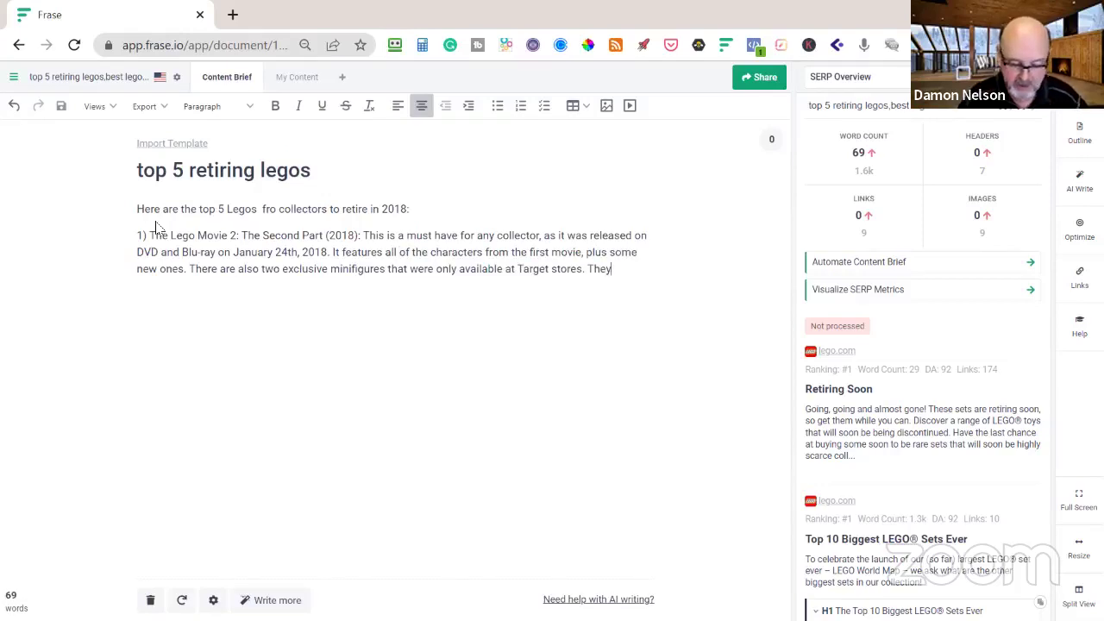
{"action": "key", "text": "ctrl+Return"}
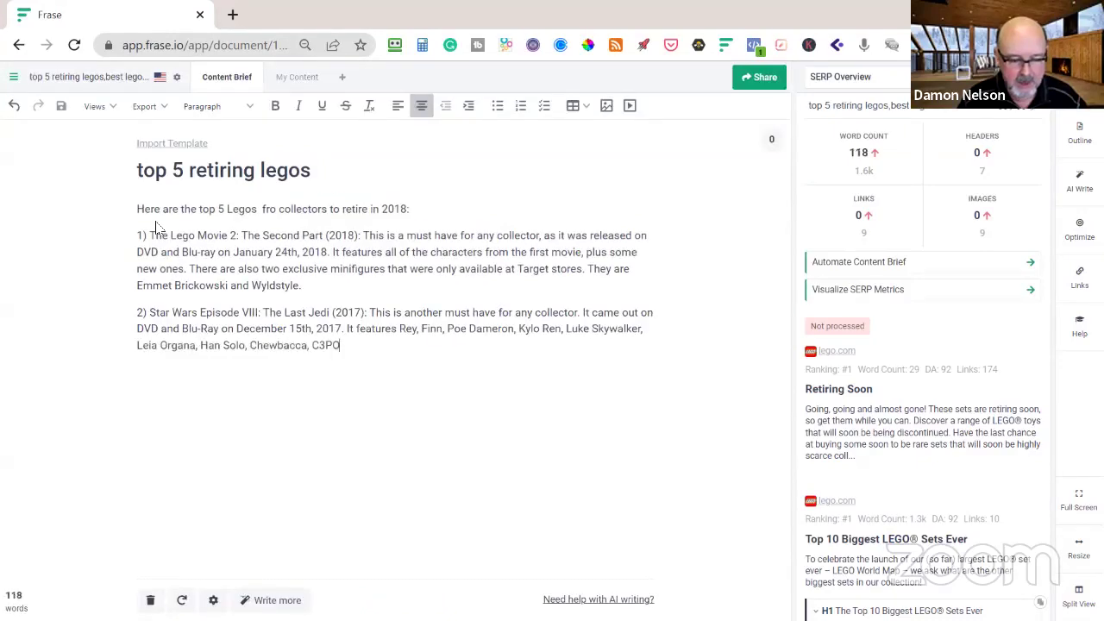
{"action": "key", "text": "ctrl+Return"}
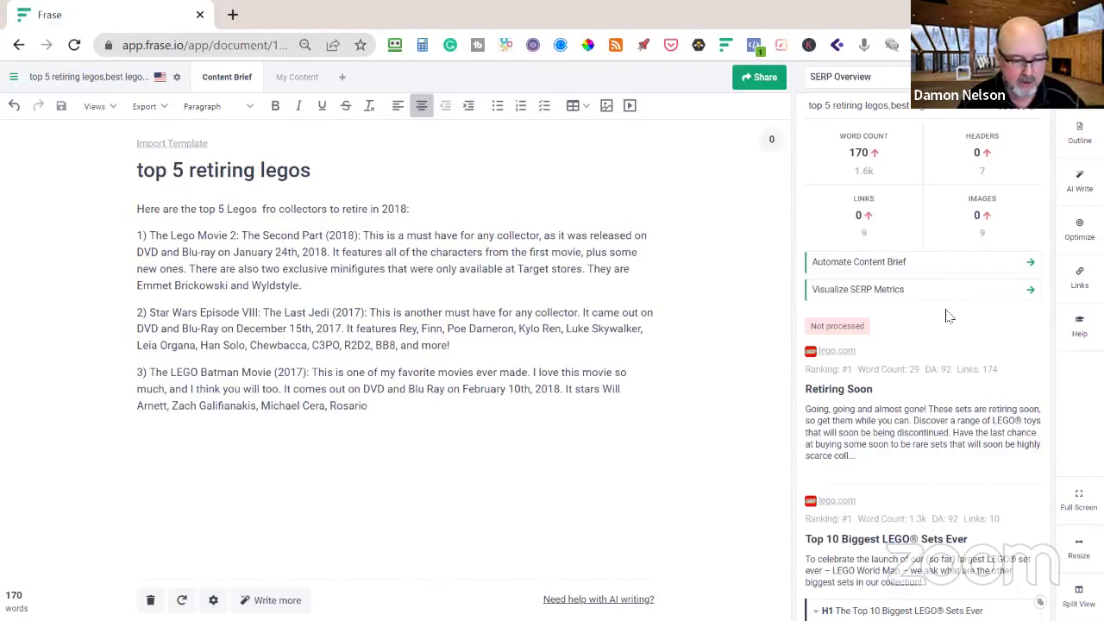
{"action": "key", "text": "ctrl+Return"}
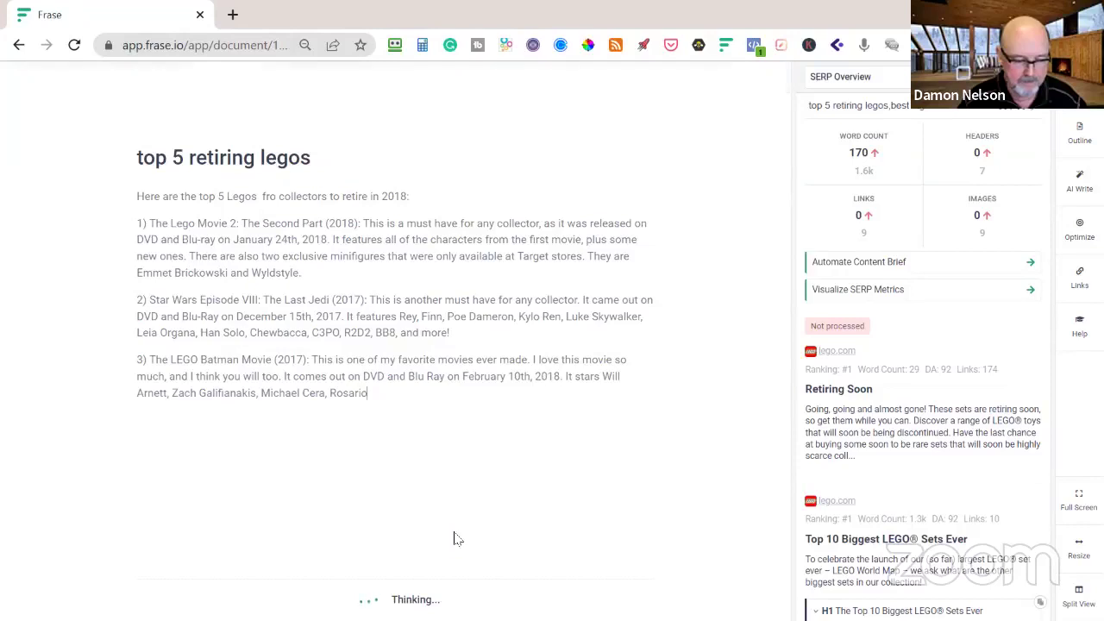
{"action": "key", "text": "ctrl+Return"}
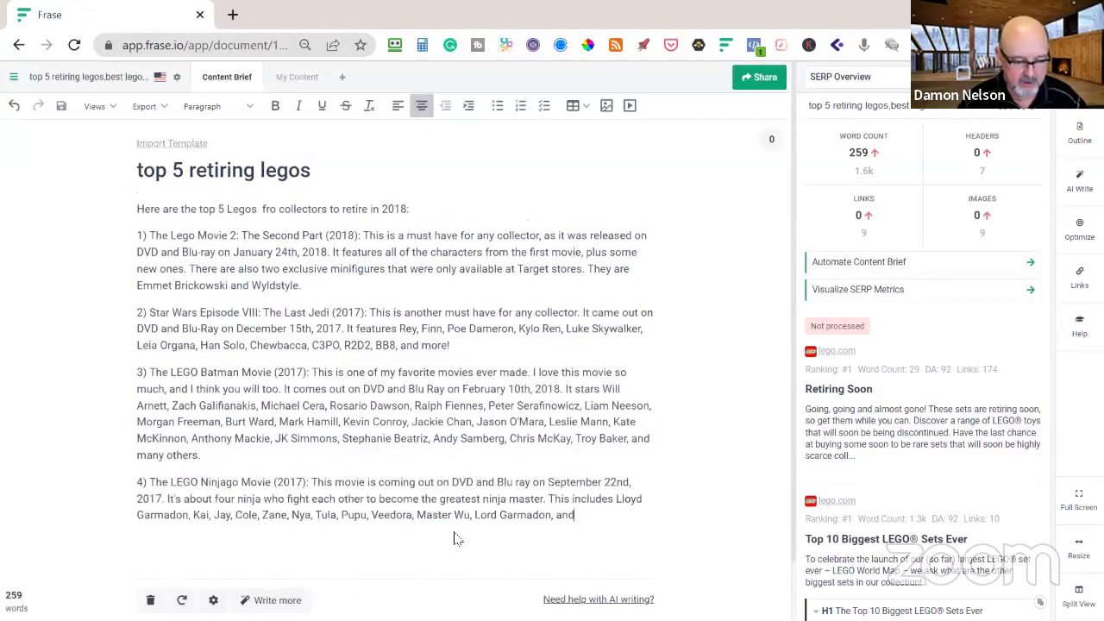
{"action": "key", "text": "ctrl+Return"}
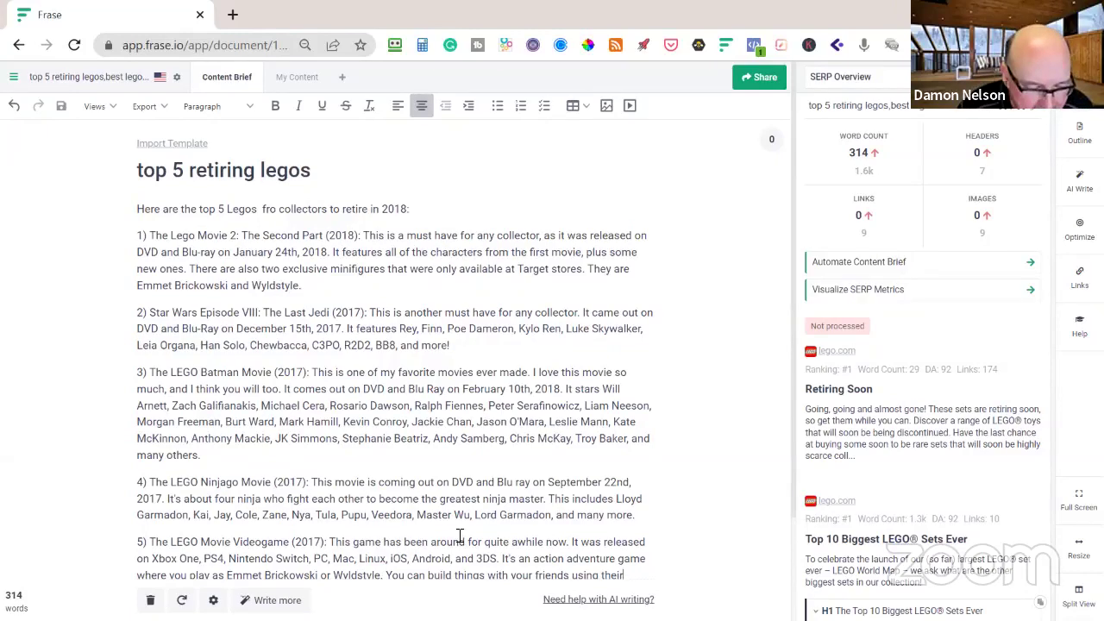
Step: Correct "fro" to "for" in the opening line and delete all the AI-generated numbered entries below it
{"action": "left_click", "coordinate": [268, 213]}
{"action": "type", "text": "o"}
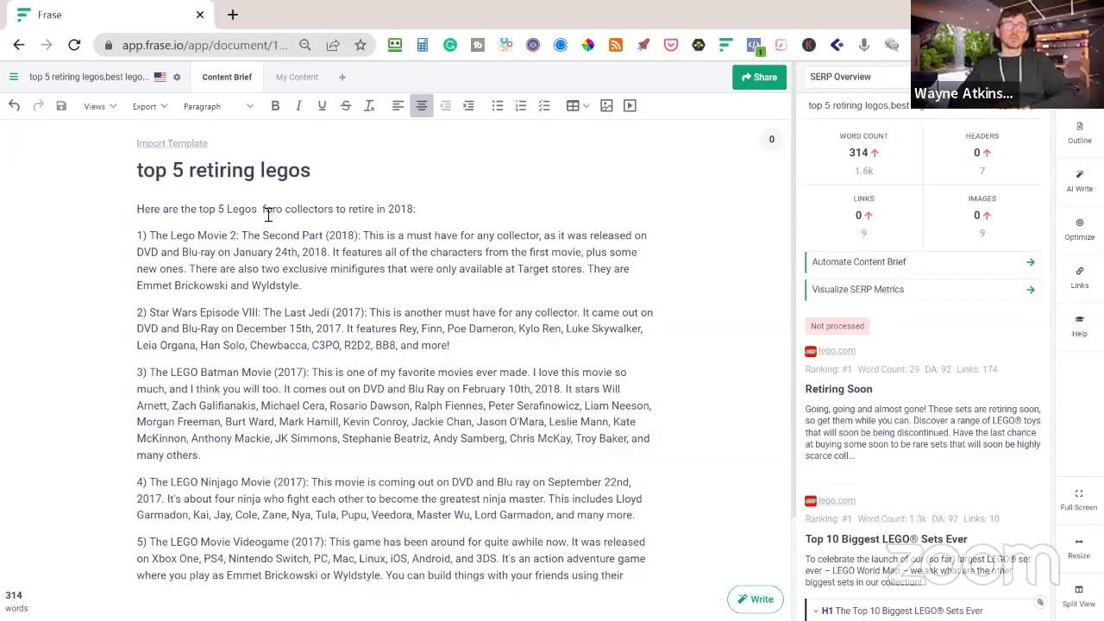
{"action": "key", "text": "Right"}
{"action": "key", "text": "Delete"}
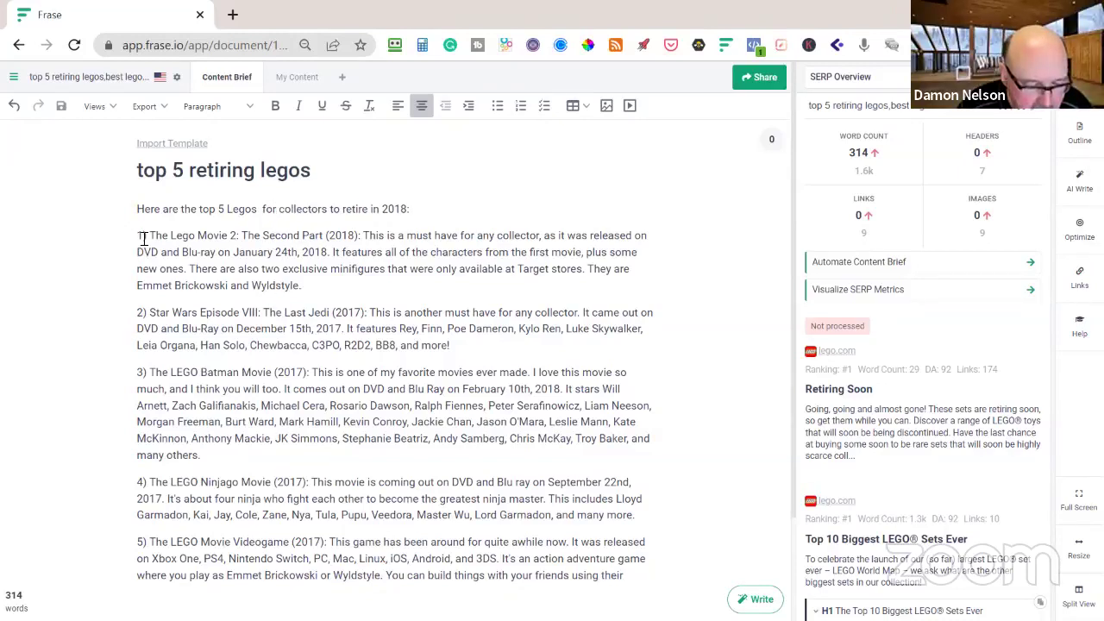
{"action": "mouse_move", "coordinate": [144, 238]}
{"action": "left_mouse_down"}
{"action": "mouse_move", "coordinate": [200, 312]}
{"action": "mouse_move", "coordinate": [457, 544]}
{"action": "mouse_move", "coordinate": [615, 575]}
{"action": "mouse_move", "coordinate": [276, 499]}
{"action": "mouse_move", "coordinate": [172, 285]}
{"action": "mouse_move", "coordinate": [142, 268]}
{"action": "mouse_move", "coordinate": [129, 242]}
{"action": "left_mouse_up"}
{"action": "key", "text": "Delete"}
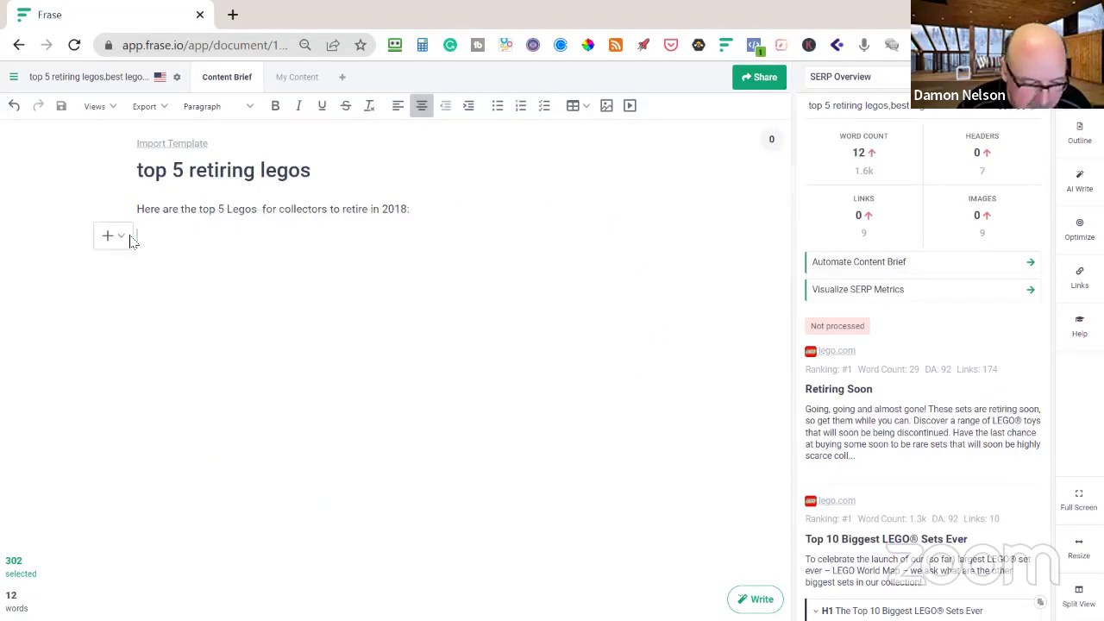
{"action": "left_click", "coordinate": [122, 238]}
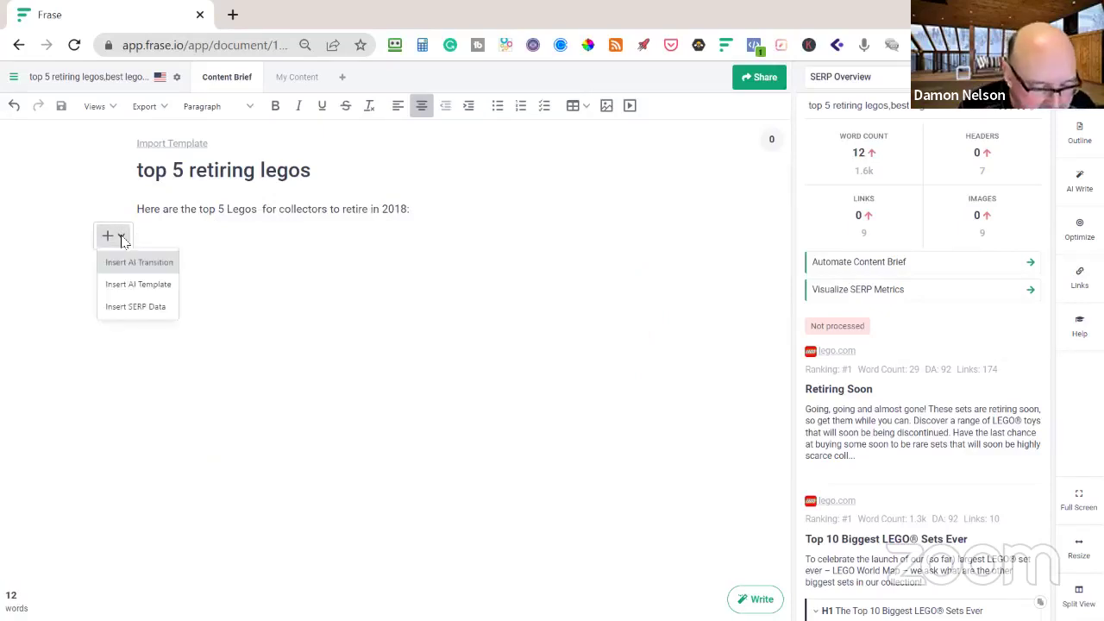
{"action": "left_click", "coordinate": [134, 283]}
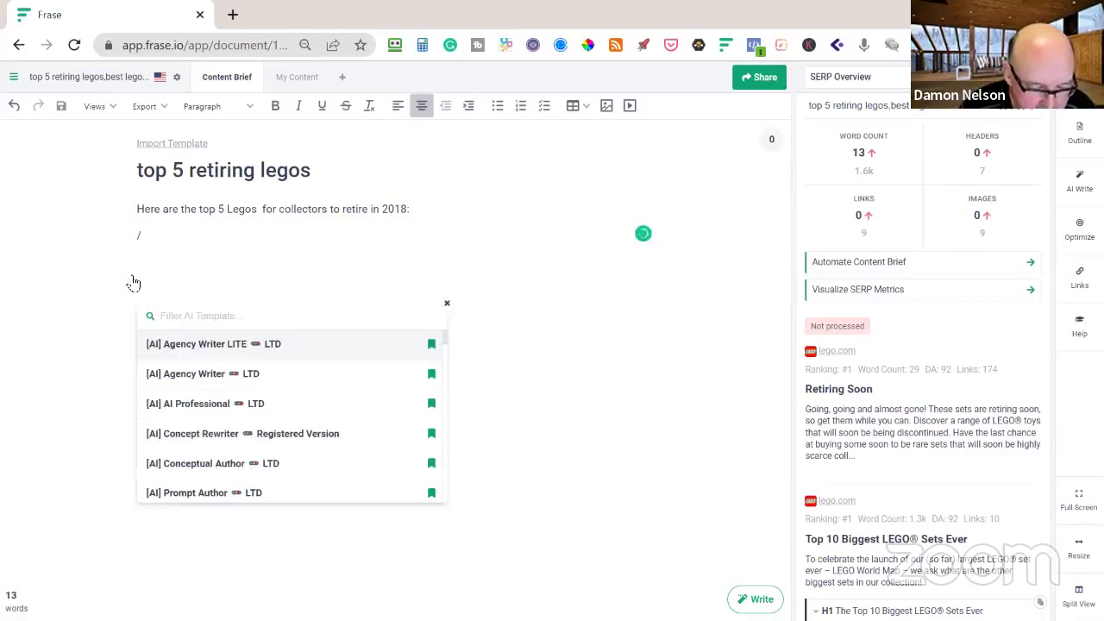
{"action": "type", "text": "l"}
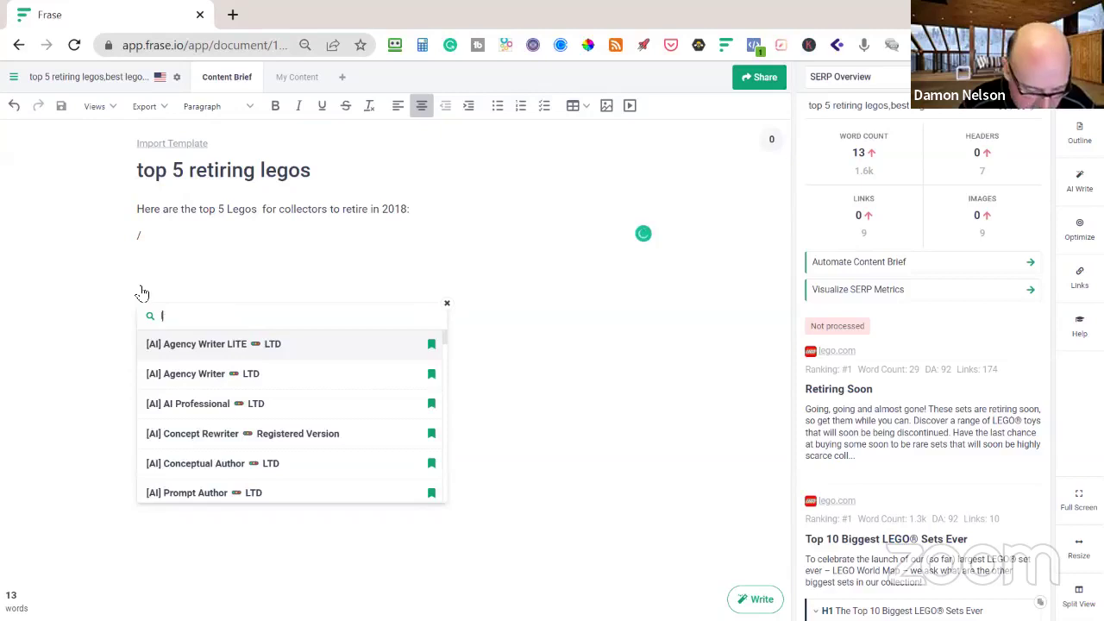
{"action": "type", "text": "isticle"}
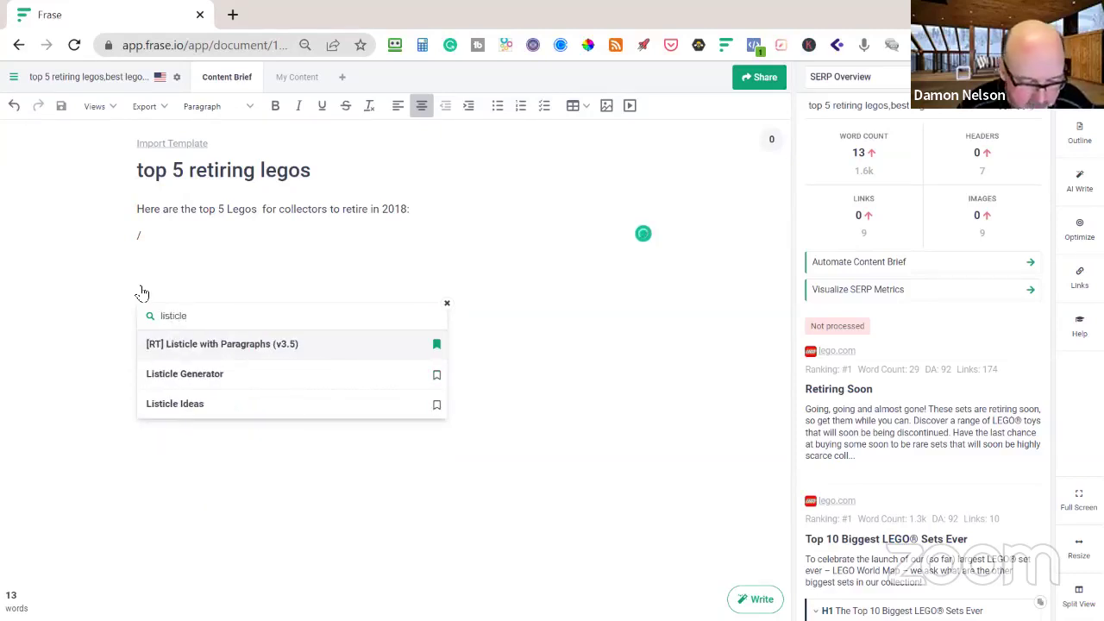
{"action": "left_click", "coordinate": [227, 345]}
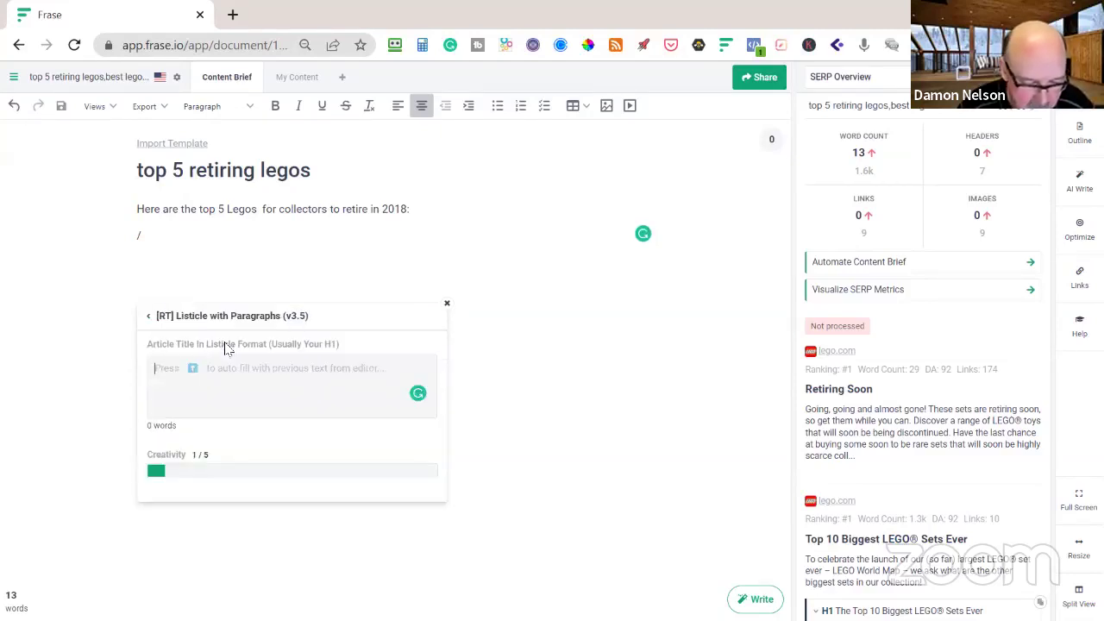
{"action": "key", "text": "Up"}
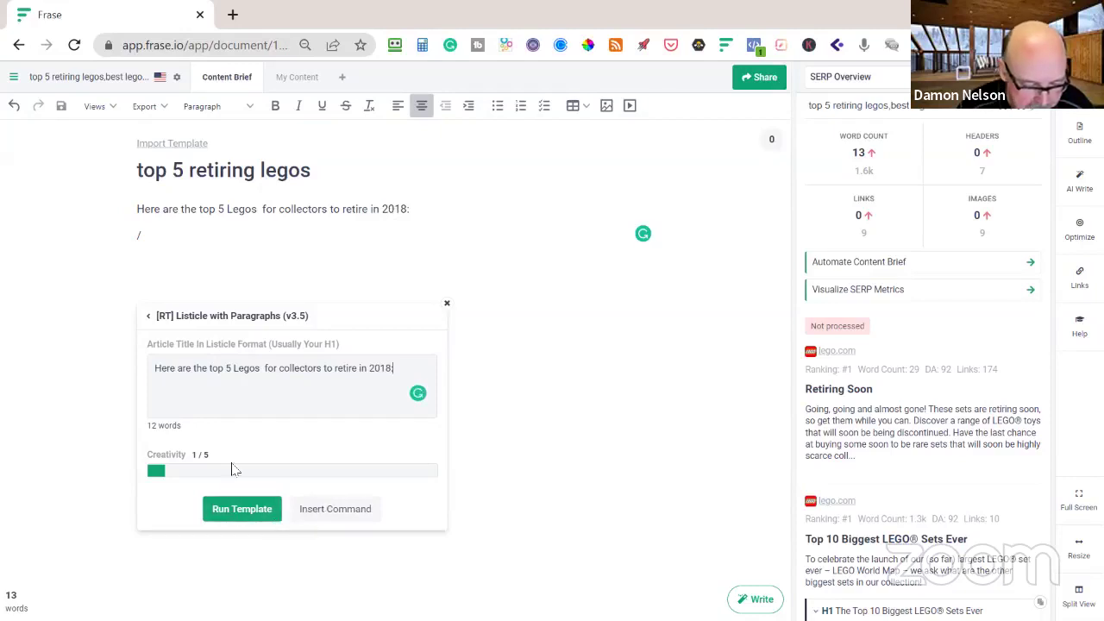
{"action": "left_click", "coordinate": [448, 308]}
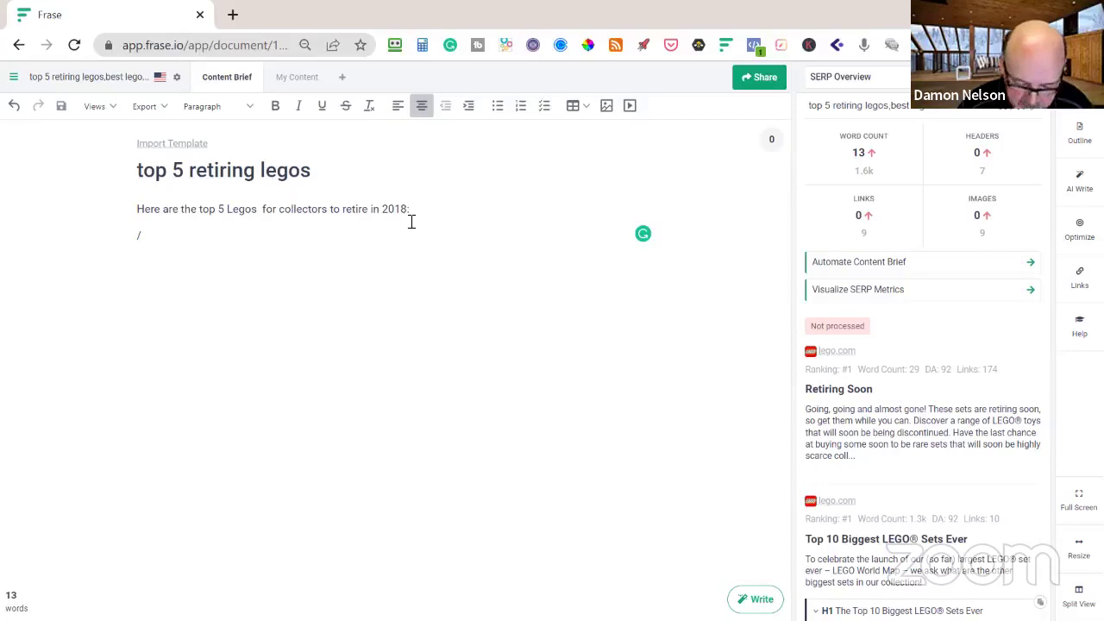
Step: Change the ending of the opening line so it reads "Here are the top 5 Legos for collectors in 2022:"
{"action": "key", "text": "BackSpace"}
{"action": "key", "text": "BackSpace"}
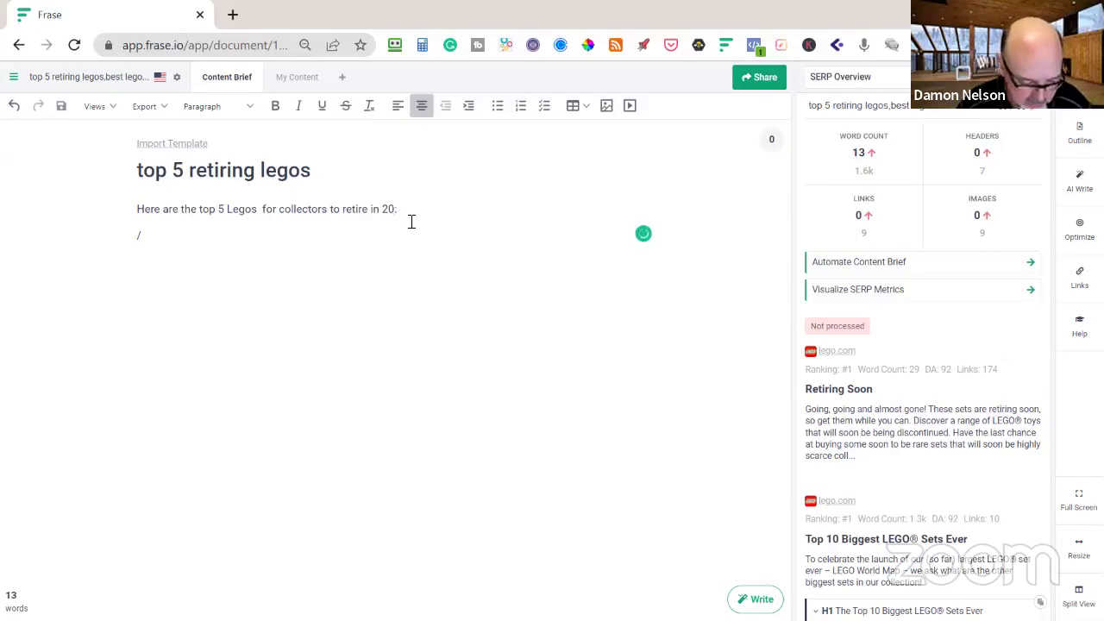
{"action": "key", "text": "BackSpace"}
{"action": "key", "text": "BackSpace"}
{"action": "key", "text": "BackSpace"}
{"action": "key", "text": "BackSpace"}
{"action": "key", "text": "BackSpace"}
{"action": "key", "text": "BackSpace"}
{"action": "key", "text": "BackSpace"}
{"action": "key", "text": "BackSpace"}
{"action": "key", "text": "BackSpace"}
{"action": "key", "text": "BackSpace"}
{"action": "key", "text": "BackSpace"}
{"action": "key", "text": "BackSpace"}
{"action": "key", "text": "BackSpace"}
{"action": "key", "text": "BackSpace"}
{"action": "key", "text": "BackSpace"}
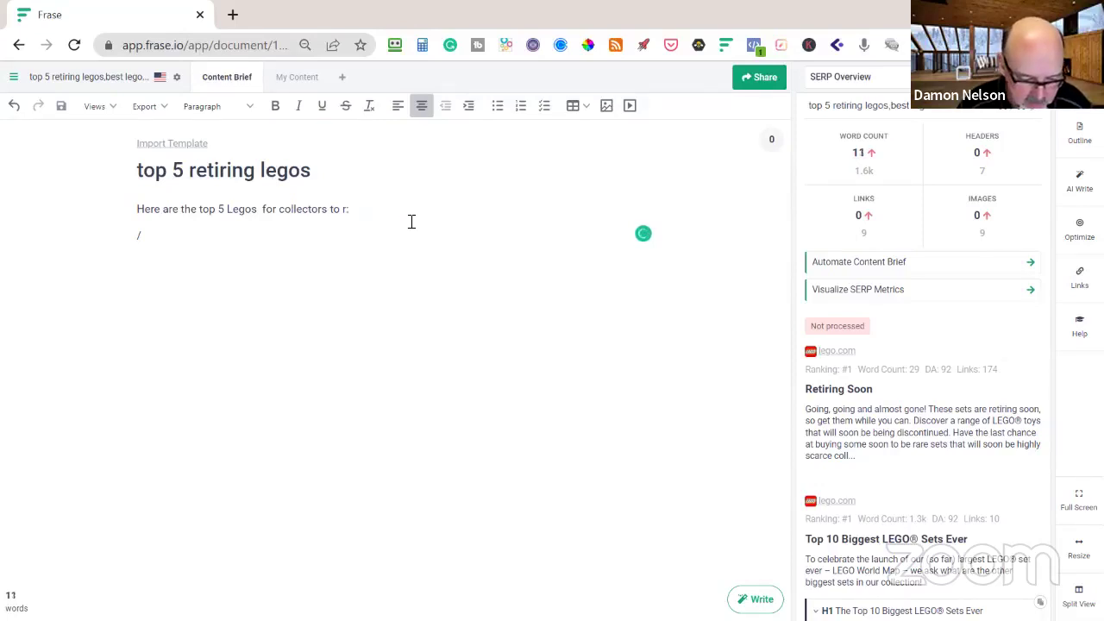
{"action": "type", "text": "in 2022"}
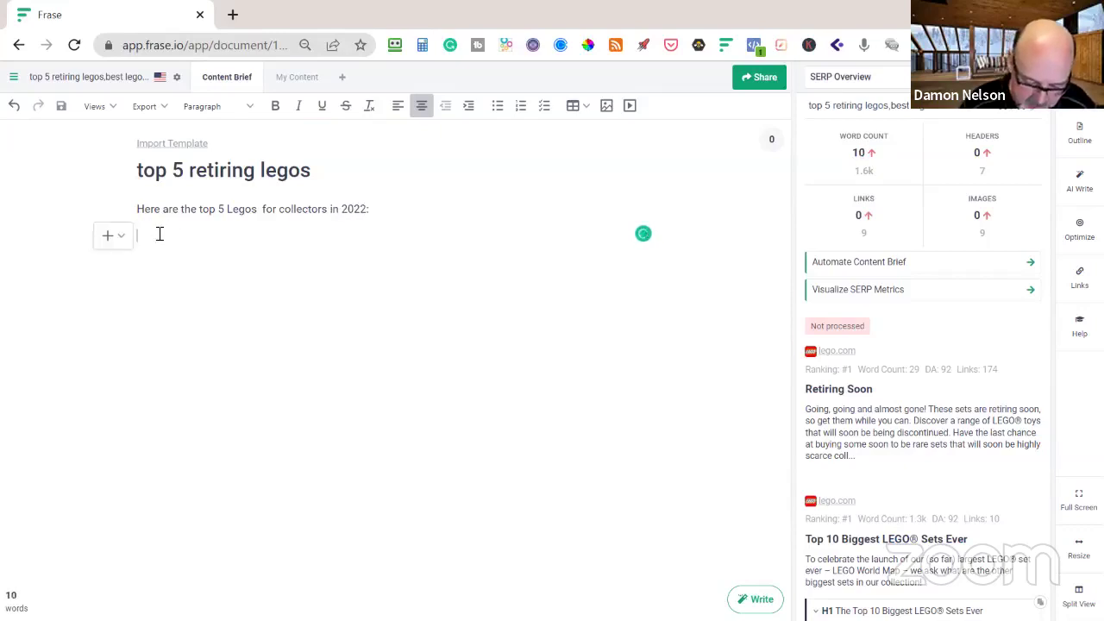
Step: Generate a listicle below the opening line with the "[RT] Listicle with Paragraphs (v3.5)" template, using that line as the article title
{"action": "left_click", "coordinate": [227, 346]}
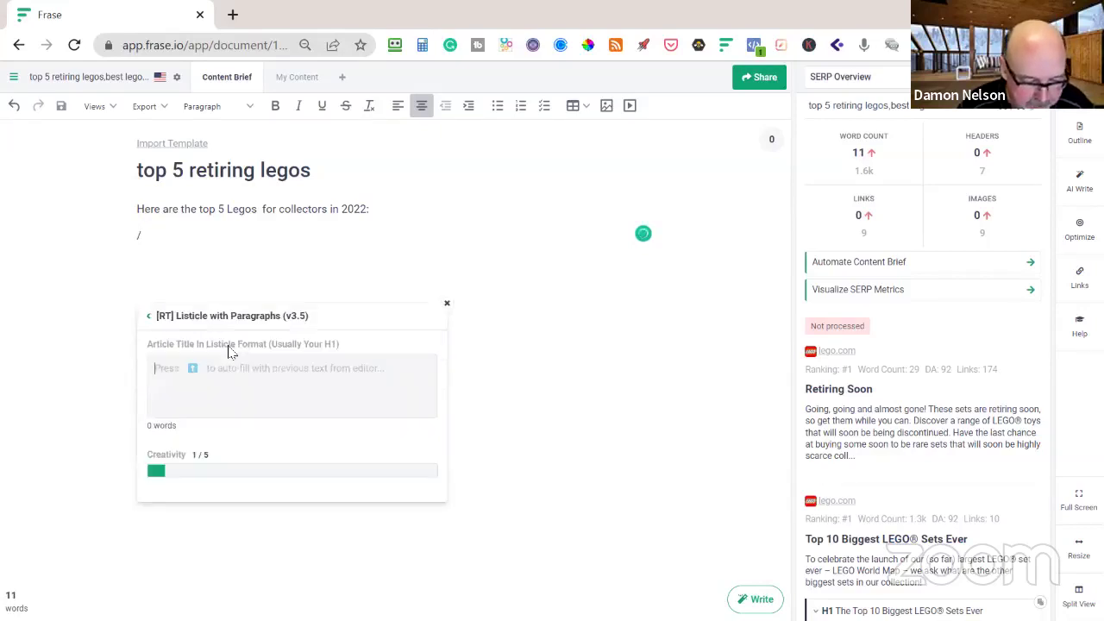
{"action": "key", "text": "Up"}
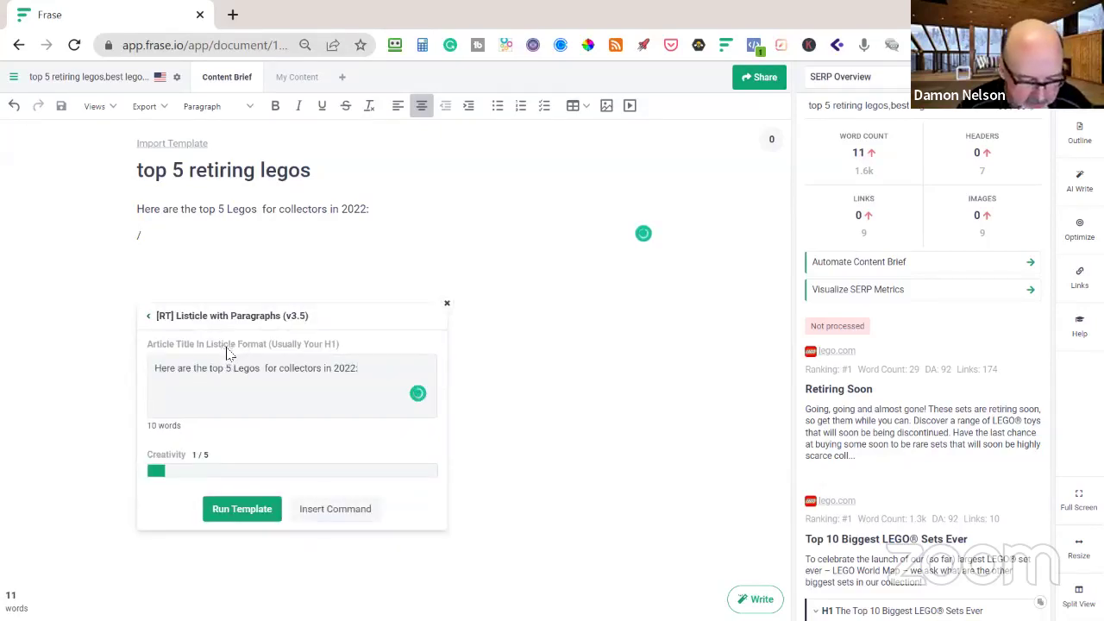
{"action": "left_click", "coordinate": [253, 518]}
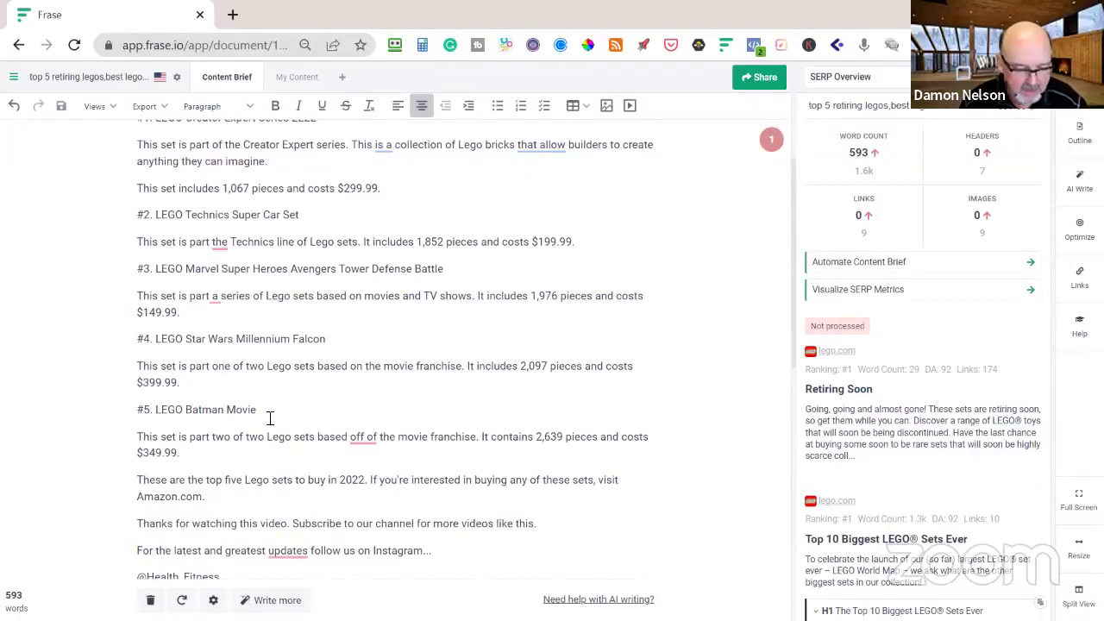
Step: Delete all the off-topic generated text that follows the word "visit" in the closing paragraph after the #5 entry
{"action": "scroll", "coordinate": [296, 455], "scroll_direction": "down", "scroll_amount": 1}
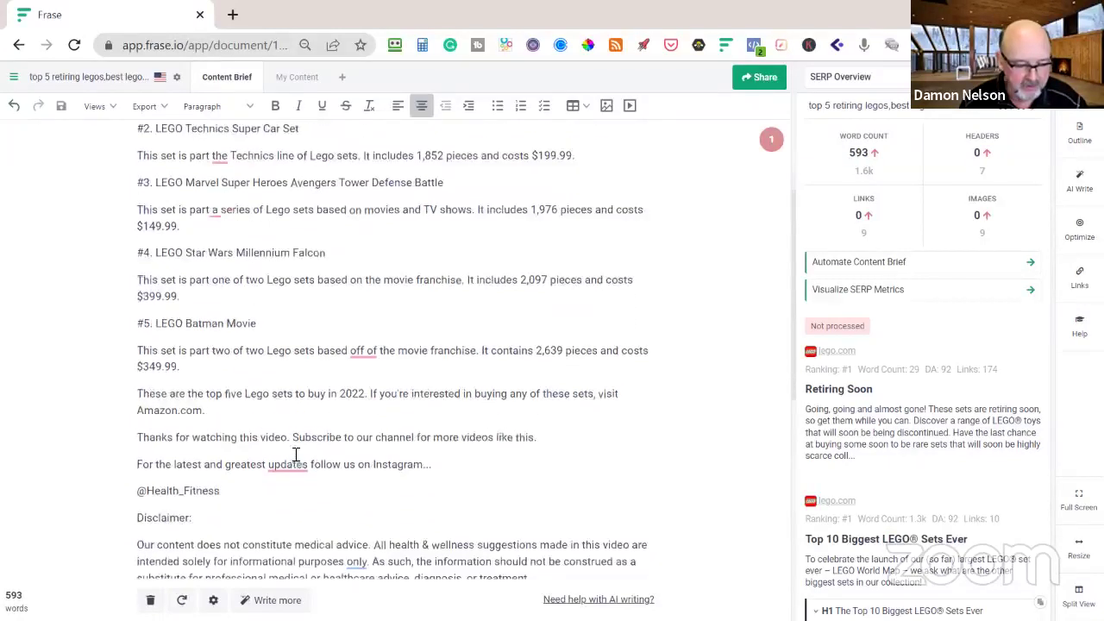
{"action": "scroll", "coordinate": [296, 455], "scroll_direction": "down", "scroll_amount": 1}
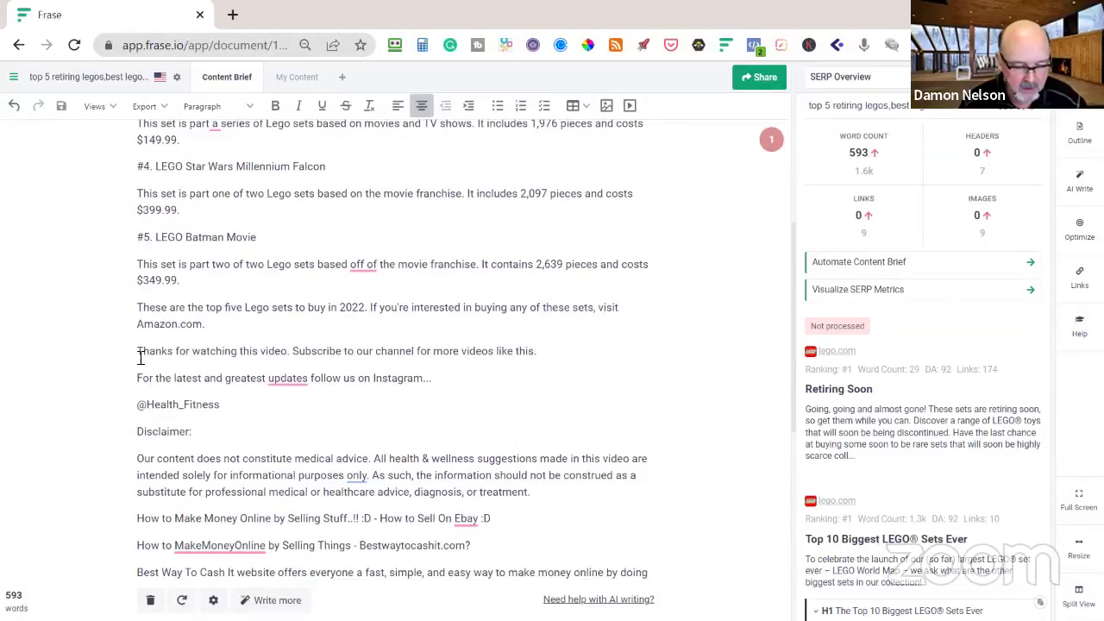
{"action": "left_click_drag", "start_coordinate": [139, 351], "coordinate": [479, 565]}
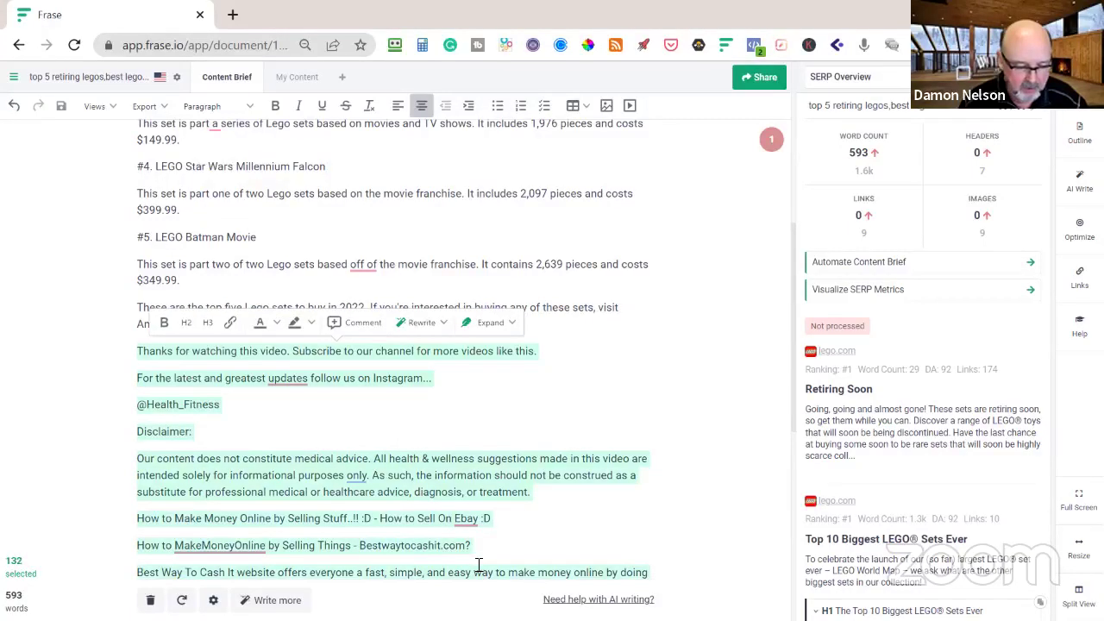
{"action": "key", "text": "BackSpace"}
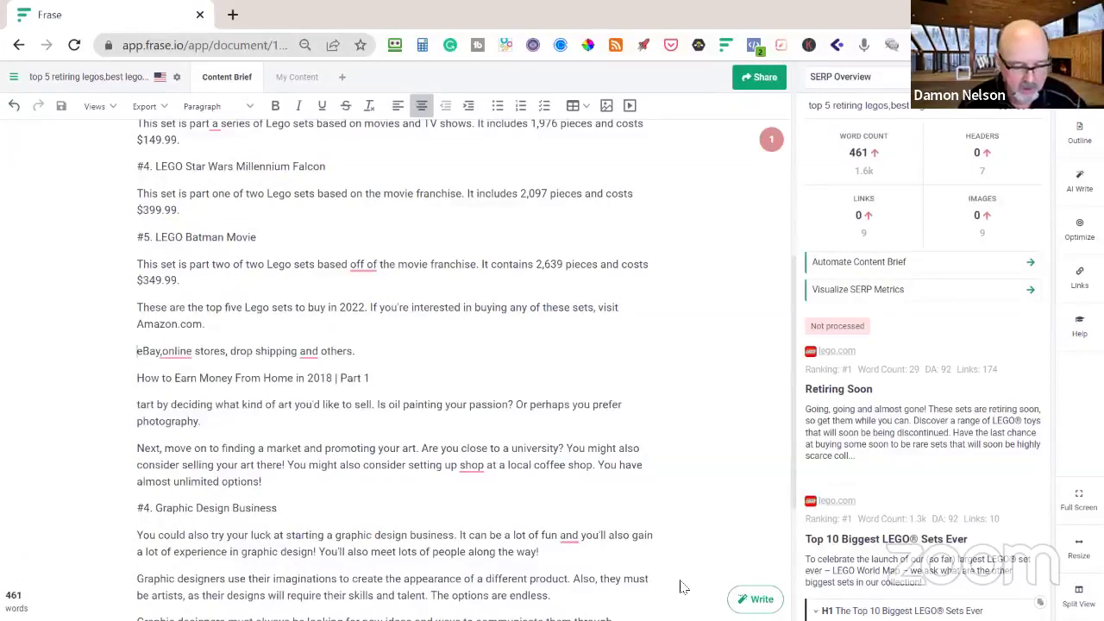
{"action": "scroll", "coordinate": [385, 488], "scroll_direction": "down", "scroll_amount": 2}
{"action": "scroll", "coordinate": [234, 382], "scroll_direction": "up", "scroll_amount": 4}
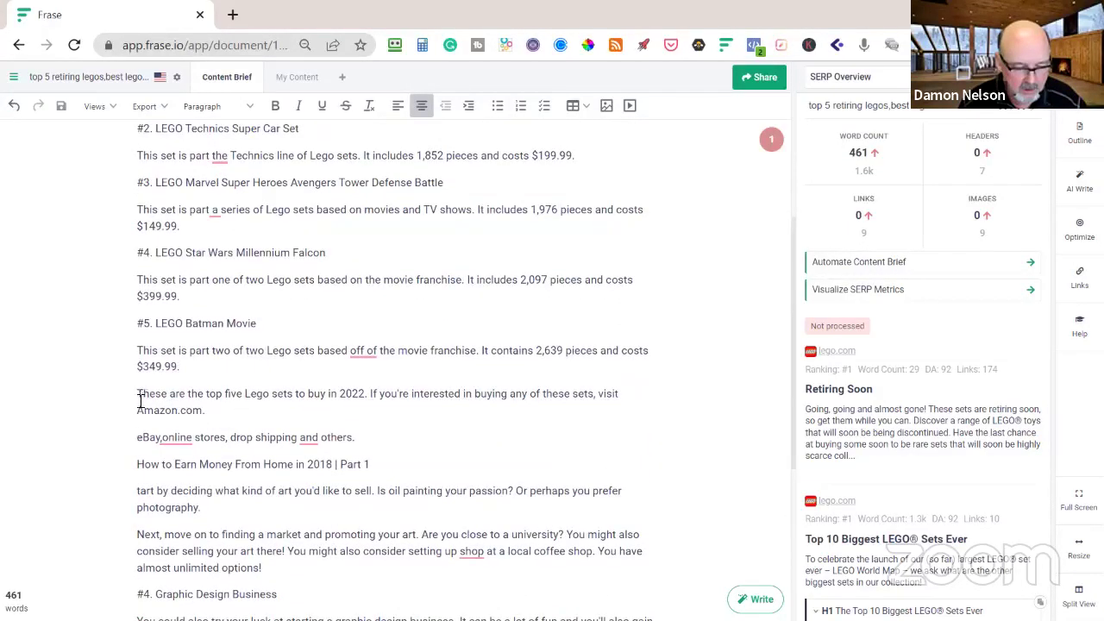
{"action": "left_click_drag", "start_coordinate": [135, 412], "coordinate": [649, 450]}
{"action": "key", "text": "BackSpace"}
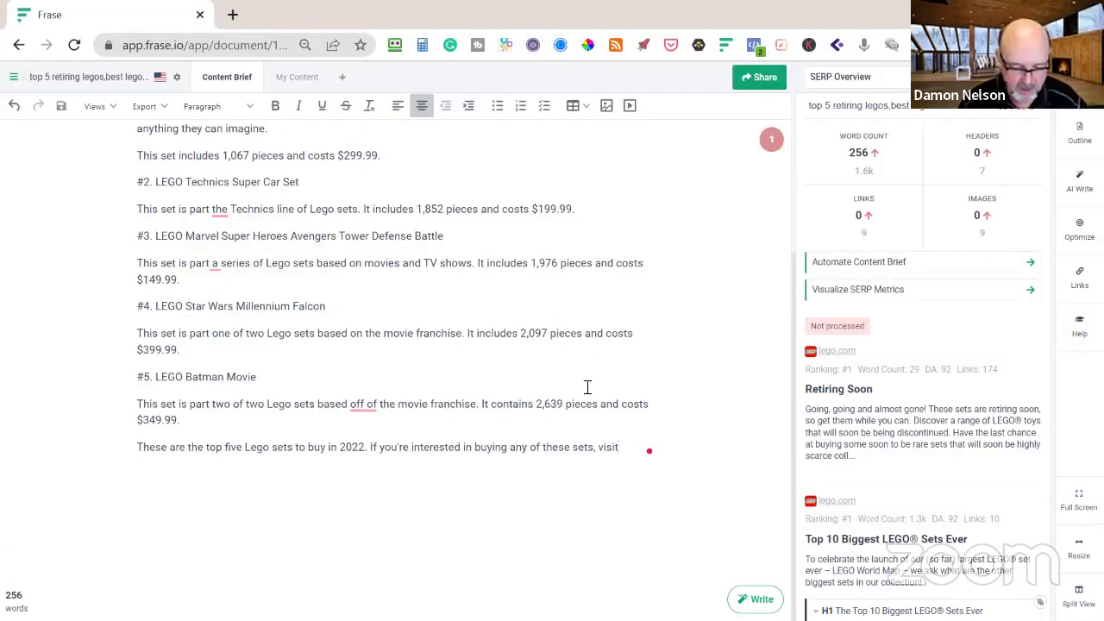
Step: Insert the lego.com heading "Most magical scenes that take place on the Hogwarts Express" on a new line and expand its source excerpt
{"action": "key", "text": "Return"}
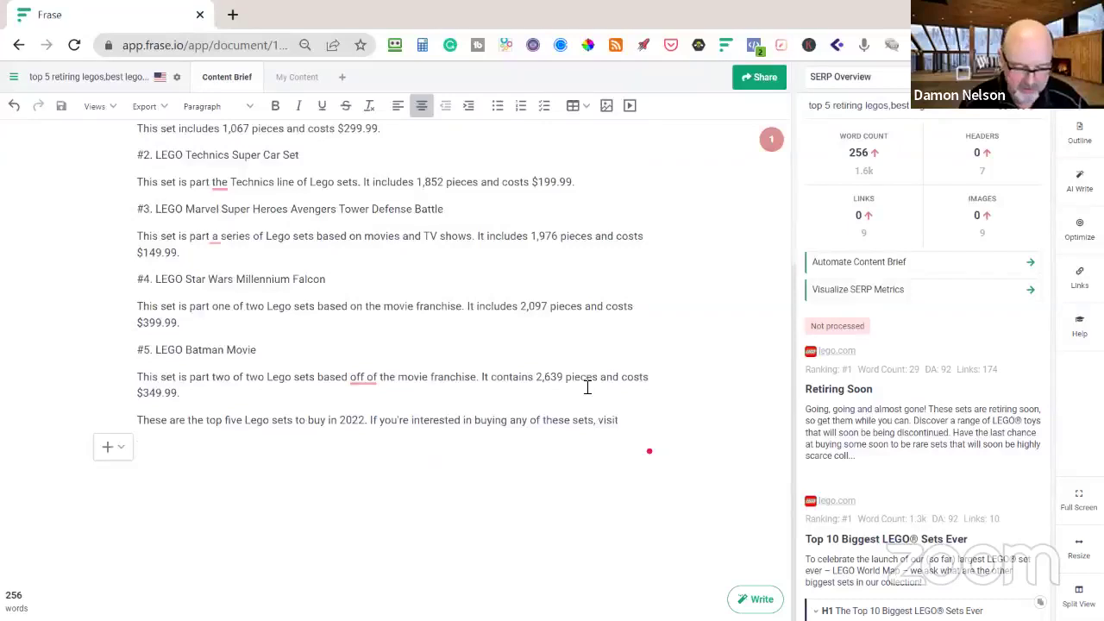
{"action": "scroll", "coordinate": [859, 367], "scroll_direction": "down", "scroll_amount": 5}
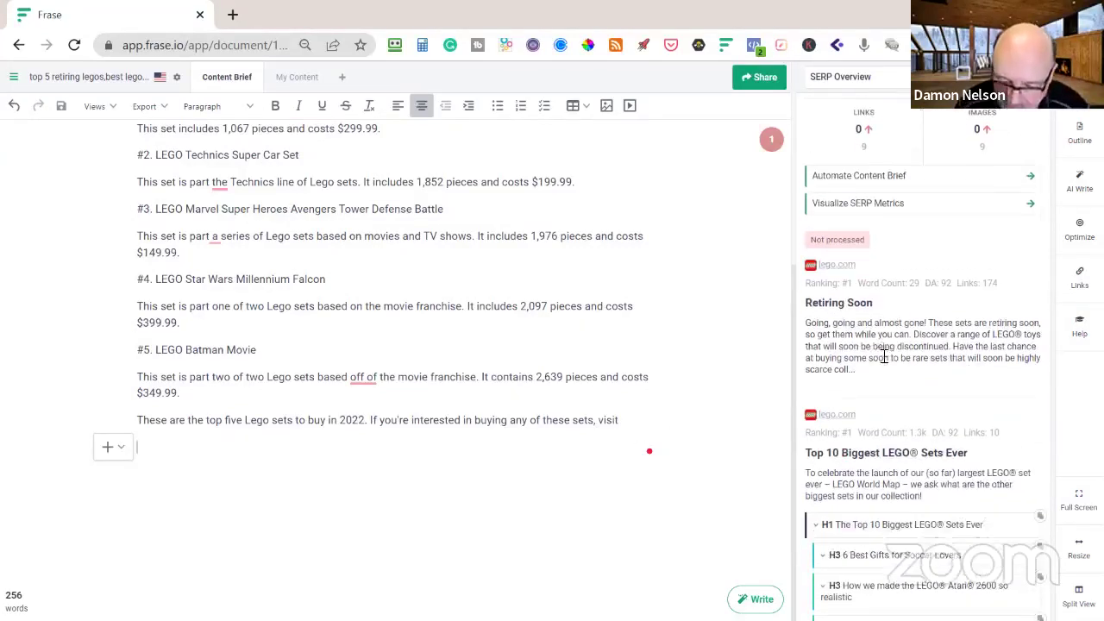
{"action": "scroll", "coordinate": [894, 358], "scroll_direction": "down", "scroll_amount": 1}
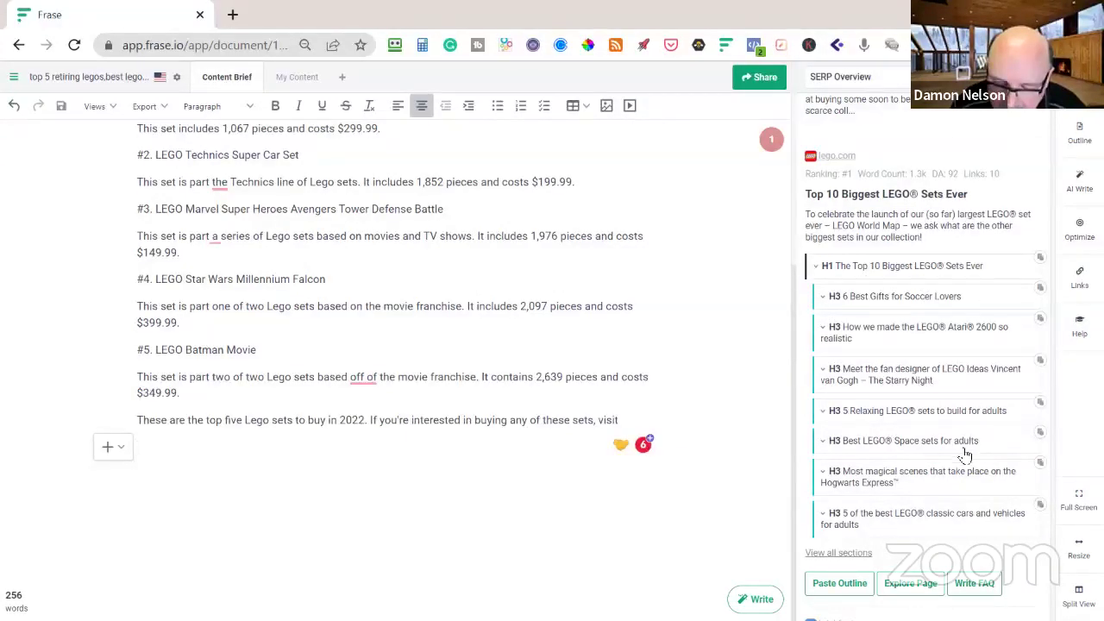
{"action": "scroll", "coordinate": [965, 455], "scroll_direction": "down", "scroll_amount": 1}
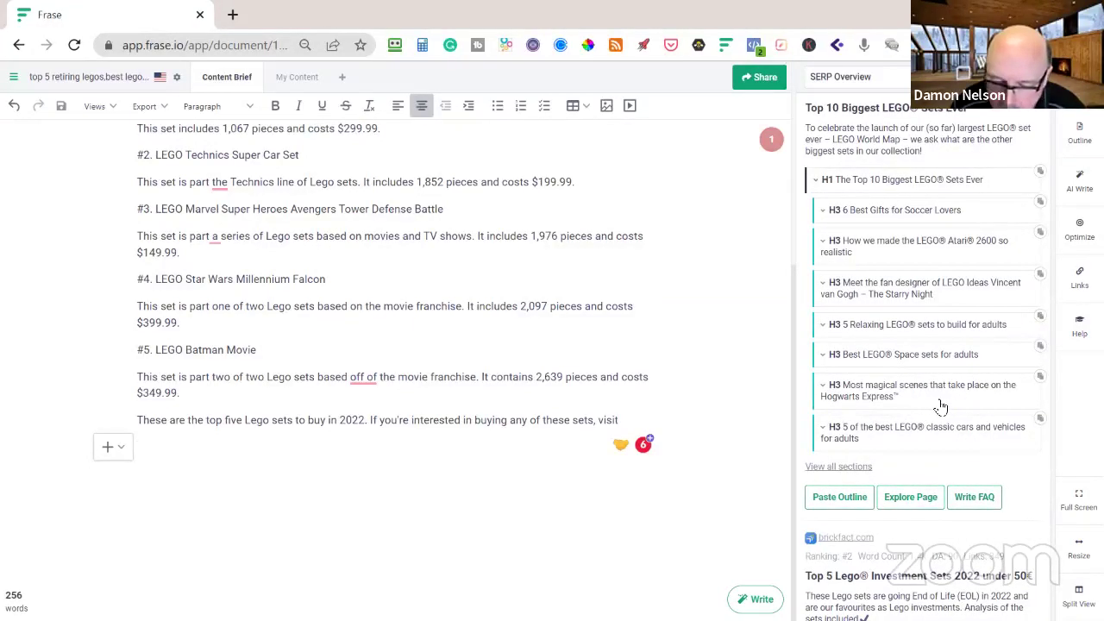
{"action": "left_click", "coordinate": [1040, 377]}
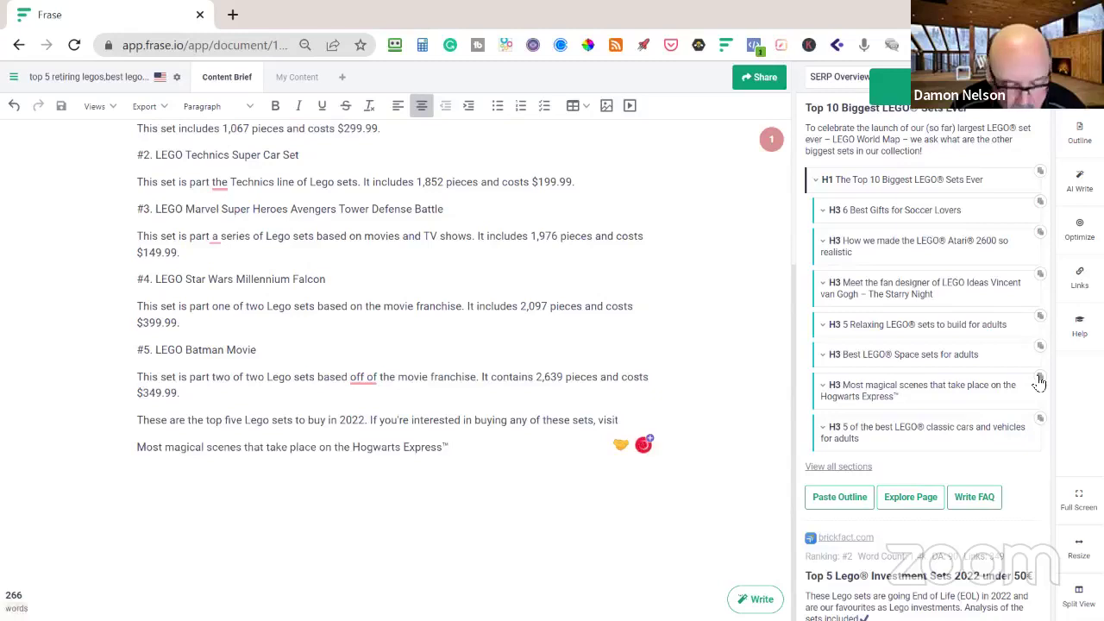
{"action": "left_click", "coordinate": [1038, 381]}
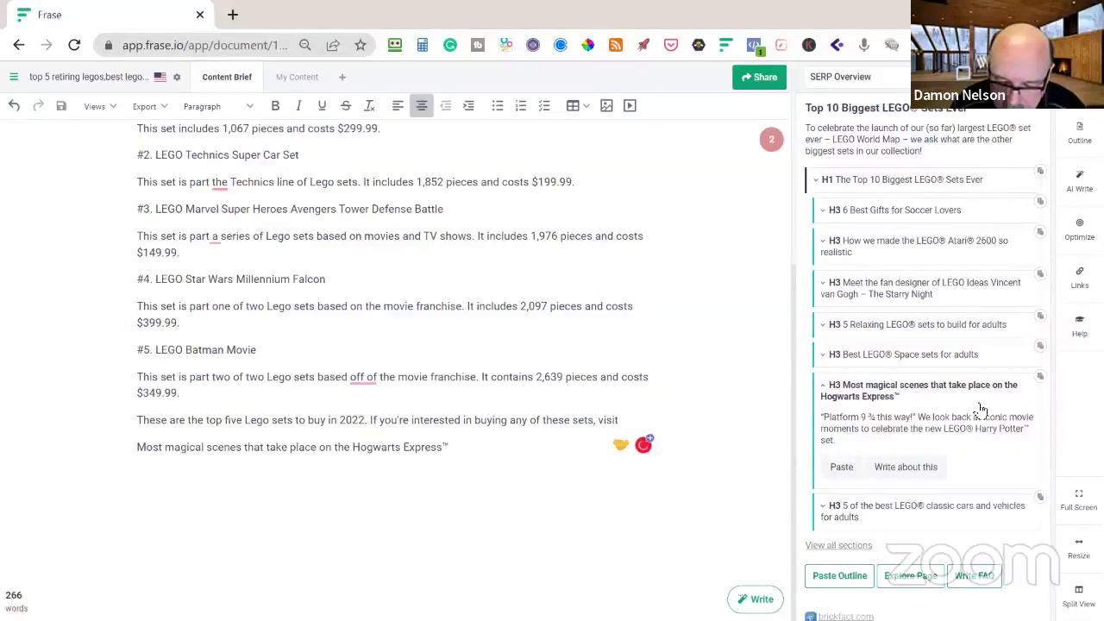
Step: Paste the lego.com section "5 of the best LEGO classic cars and vehicles for adults" with its excerpt at the end of the document
{"action": "scroll", "coordinate": [981, 408], "scroll_direction": "down", "scroll_amount": 1}
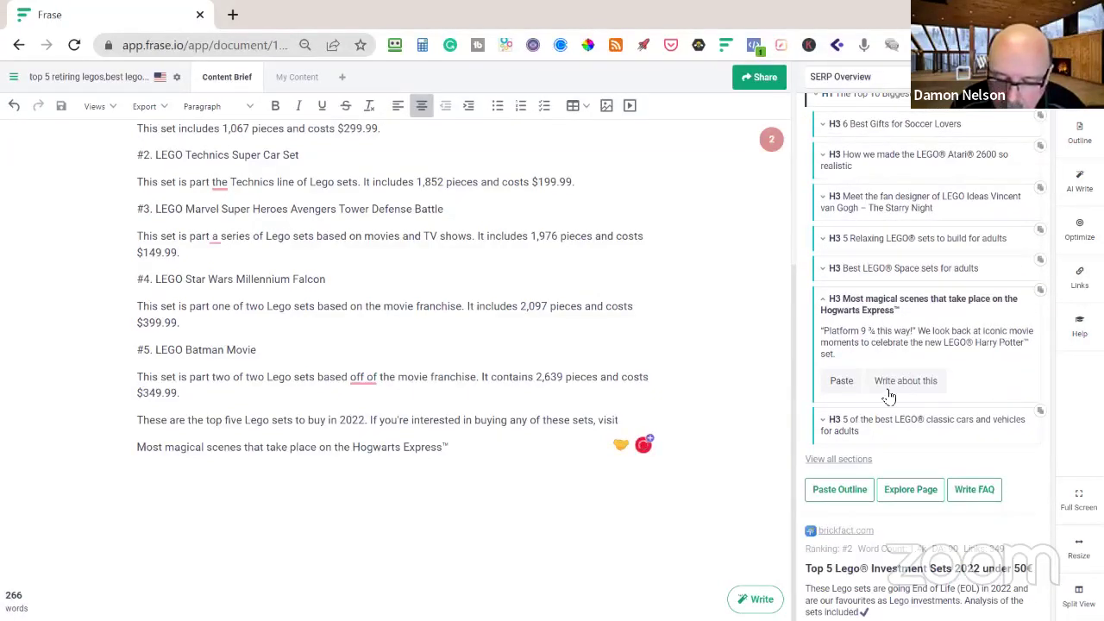
{"action": "left_click", "coordinate": [904, 430]}
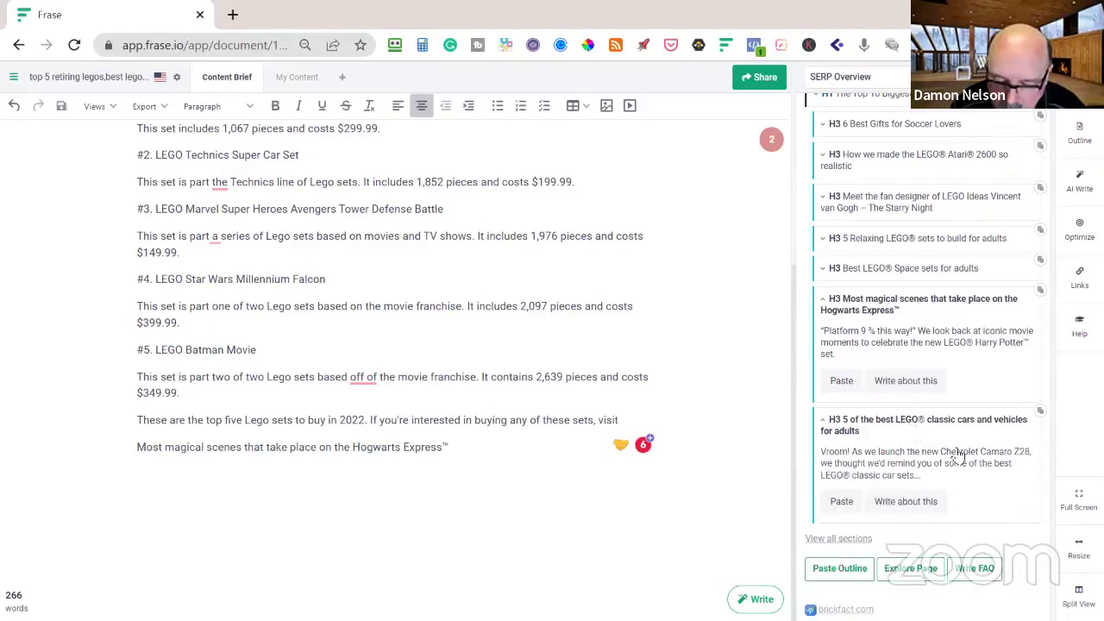
{"action": "scroll", "coordinate": [957, 457], "scroll_direction": "down", "scroll_amount": 1}
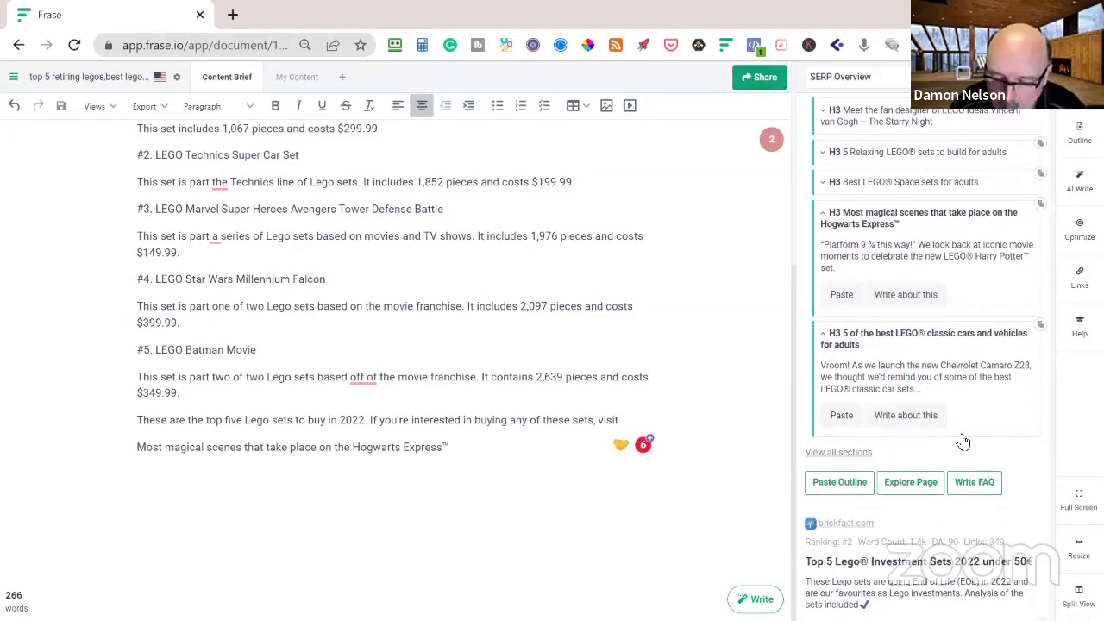
{"action": "left_click", "coordinate": [842, 416]}
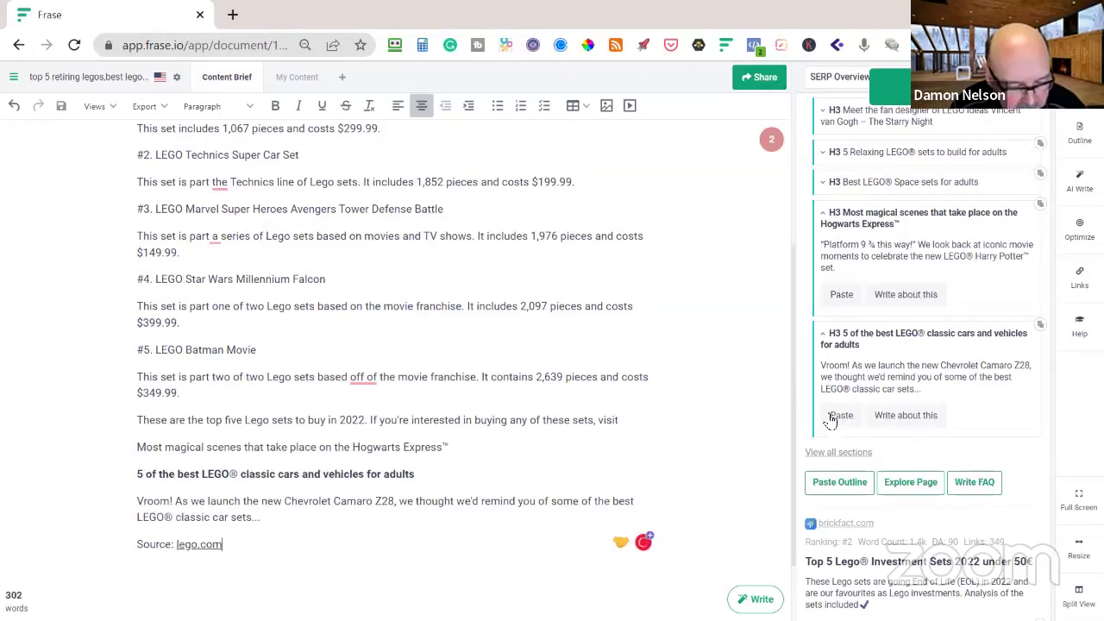
Step: Insert the brickfact.com heading "2. Lego Star Wars 75299 Trouble on Tatooine" and paste its full section below it
{"action": "scroll", "coordinate": [802, 388], "scroll_direction": "down", "scroll_amount": 1}
{"action": "scroll", "coordinate": [906, 388], "scroll_direction": "down", "scroll_amount": 5}
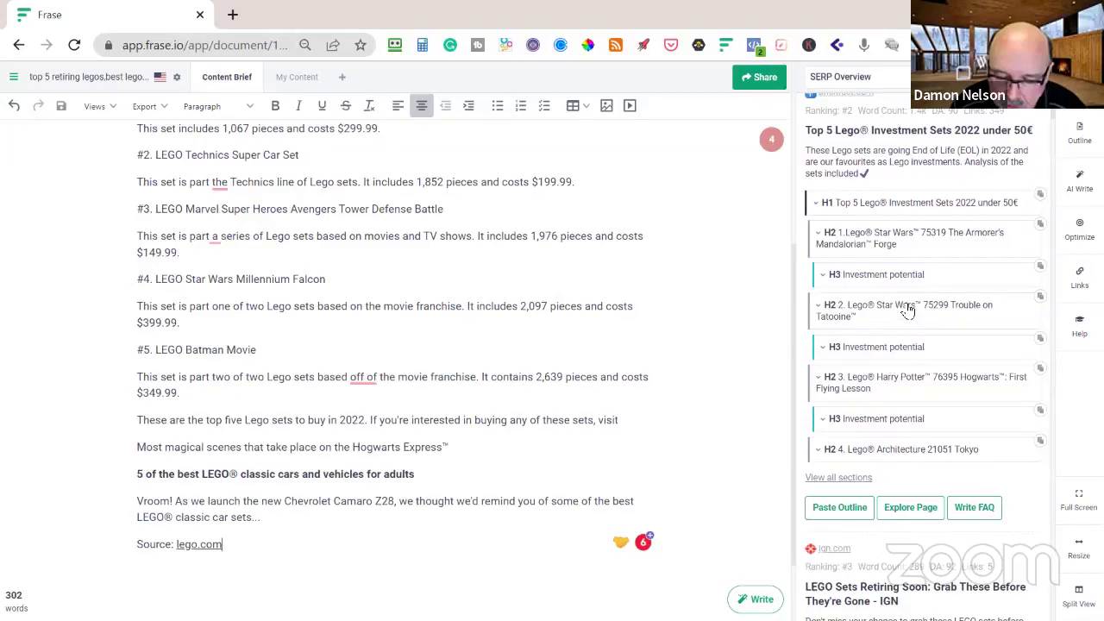
{"action": "left_click", "coordinate": [906, 309]}
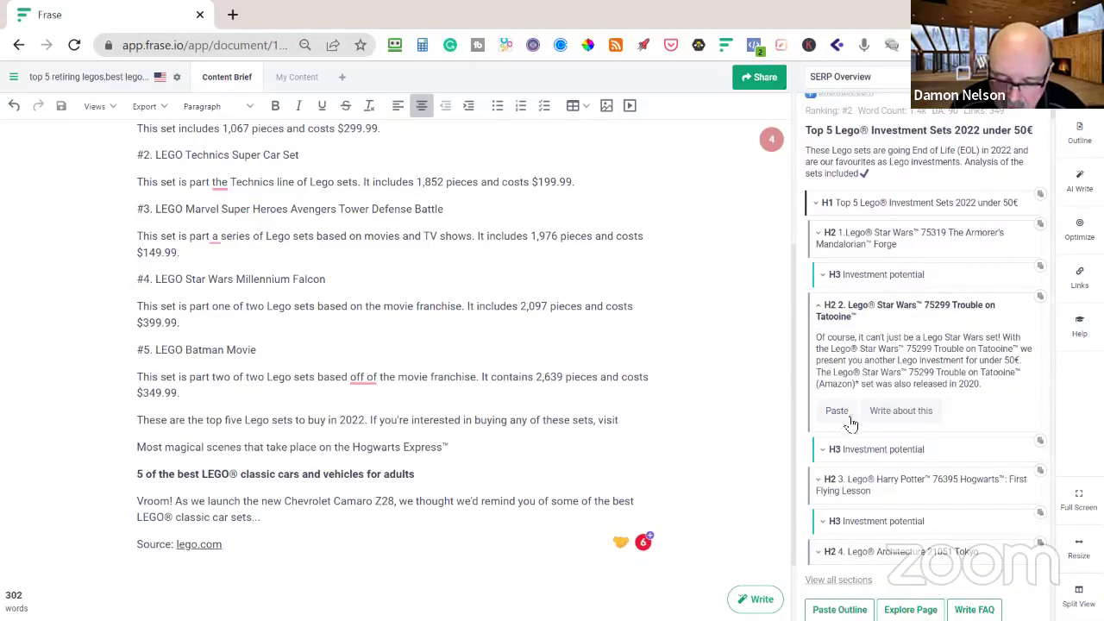
{"action": "left_click", "coordinate": [1041, 300]}
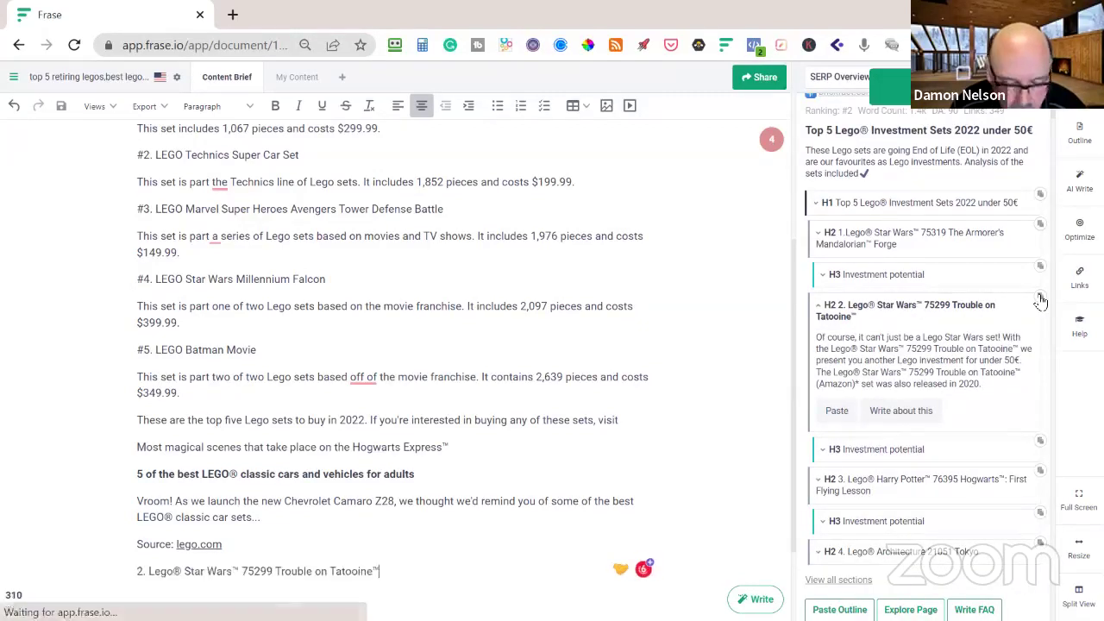
{"action": "scroll", "coordinate": [621, 377], "scroll_direction": "down", "scroll_amount": 3}
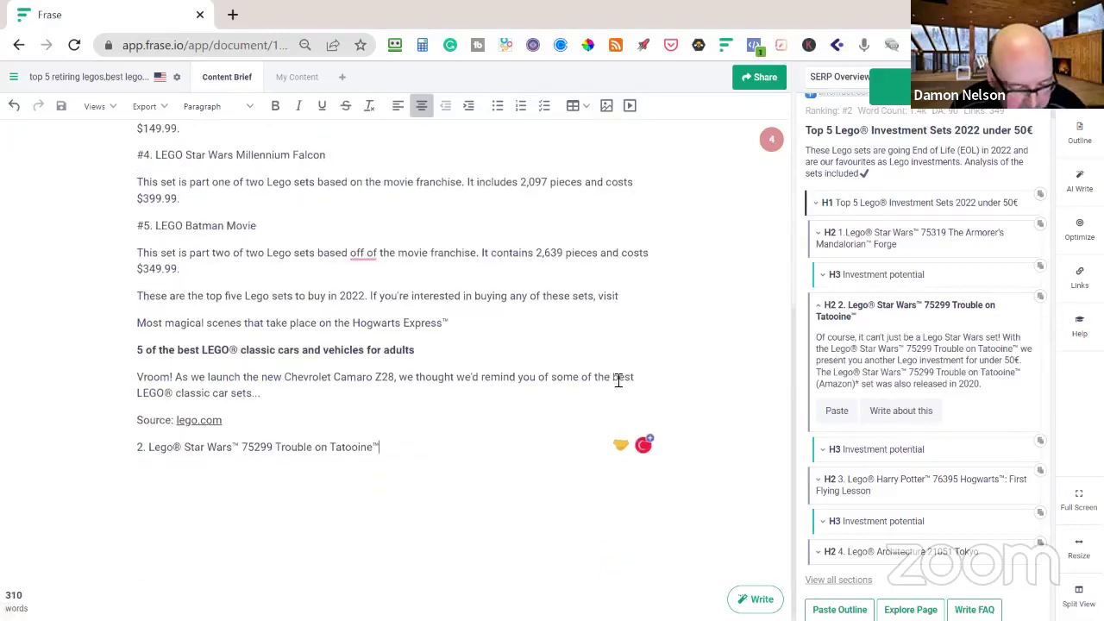
{"action": "left_click", "coordinate": [838, 412]}
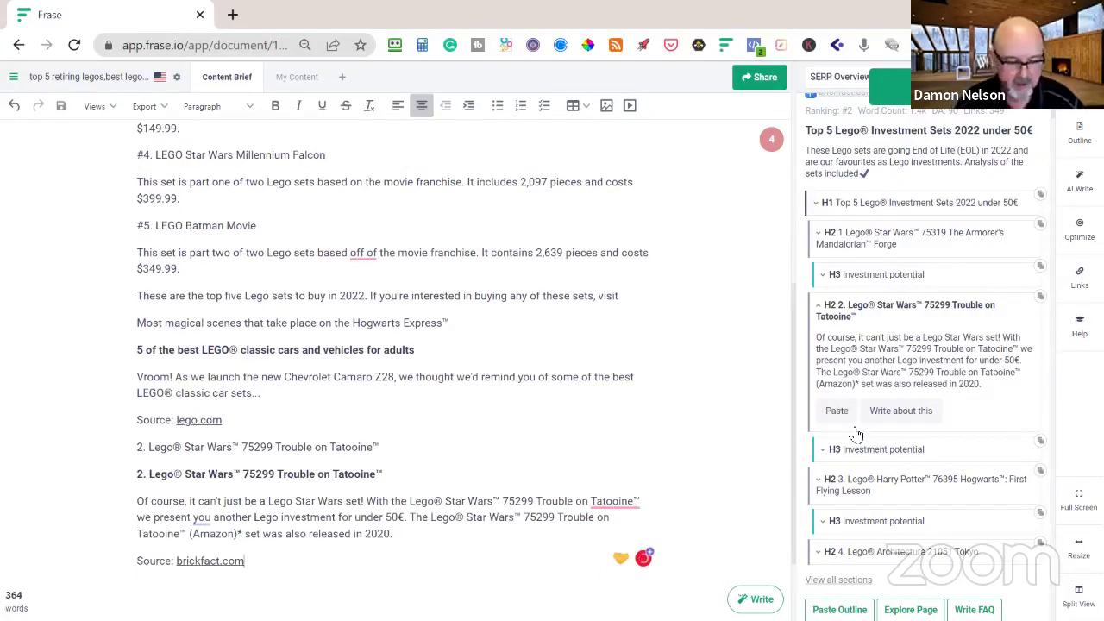
Step: Generate AI text about the Trouble on Tatooine heading and replace the pasted excerpt and source line with it
{"action": "left_click", "coordinate": [899, 413]}
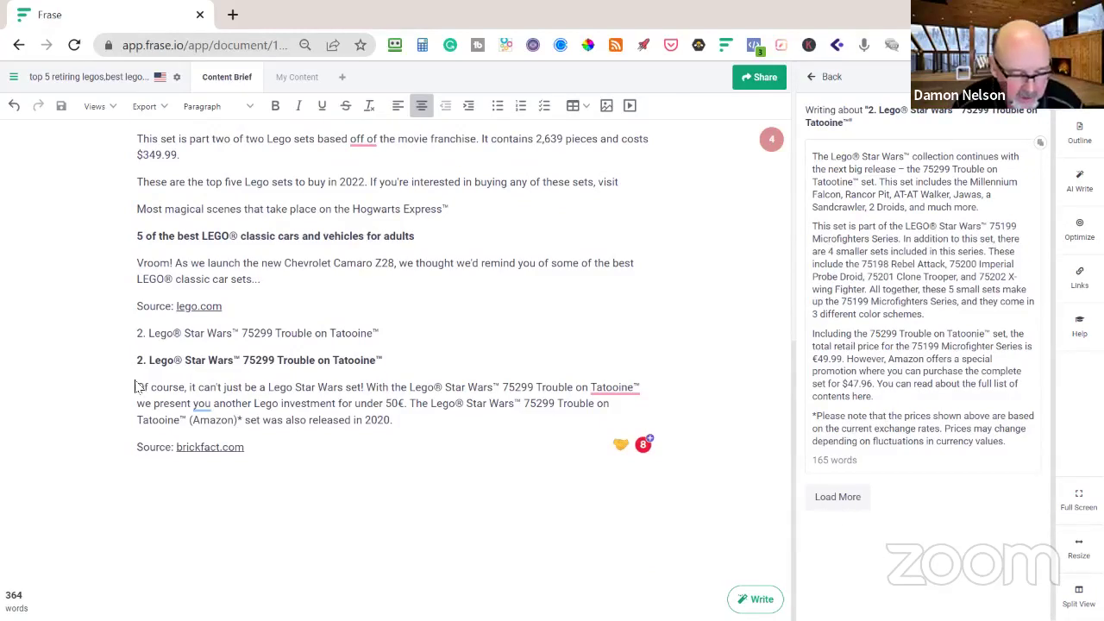
{"action": "left_click_drag", "start_coordinate": [138, 386], "coordinate": [246, 448]}
{"action": "key", "text": "BackSpace"}
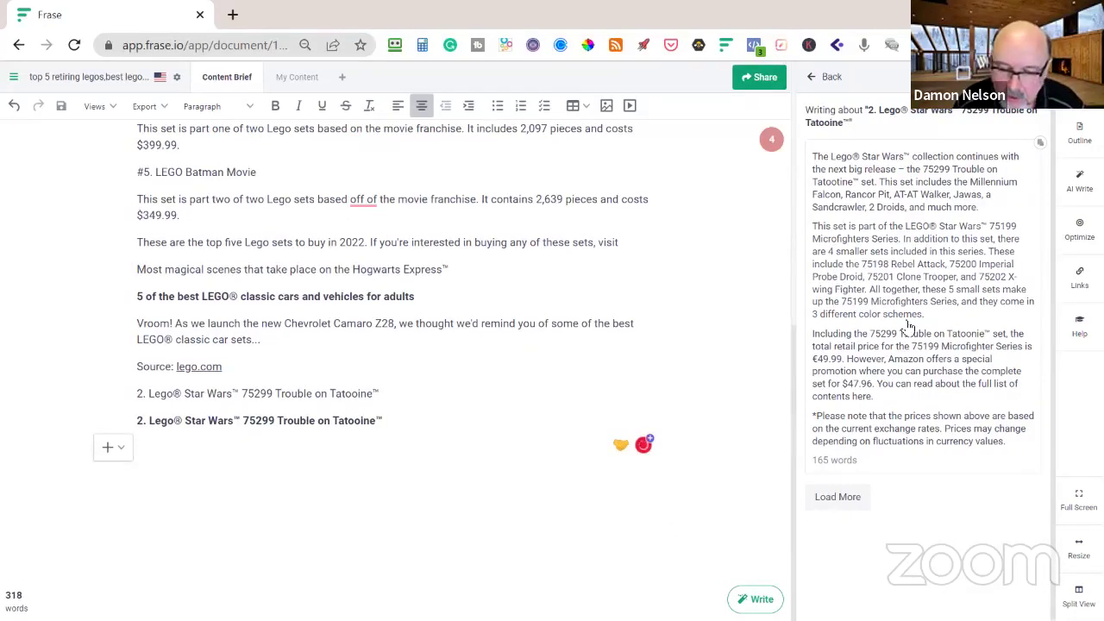
{"action": "left_click", "coordinate": [1040, 143]}
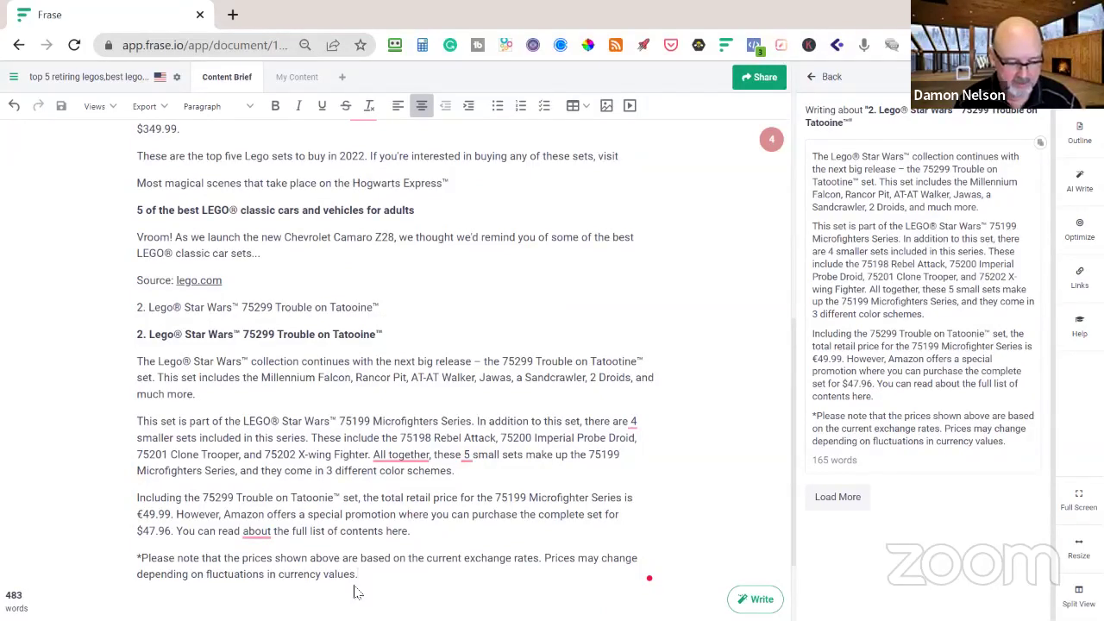
Step: Add a "***" separator line after the generated Trouble on Tatooine text
{"action": "key", "text": "Return"}
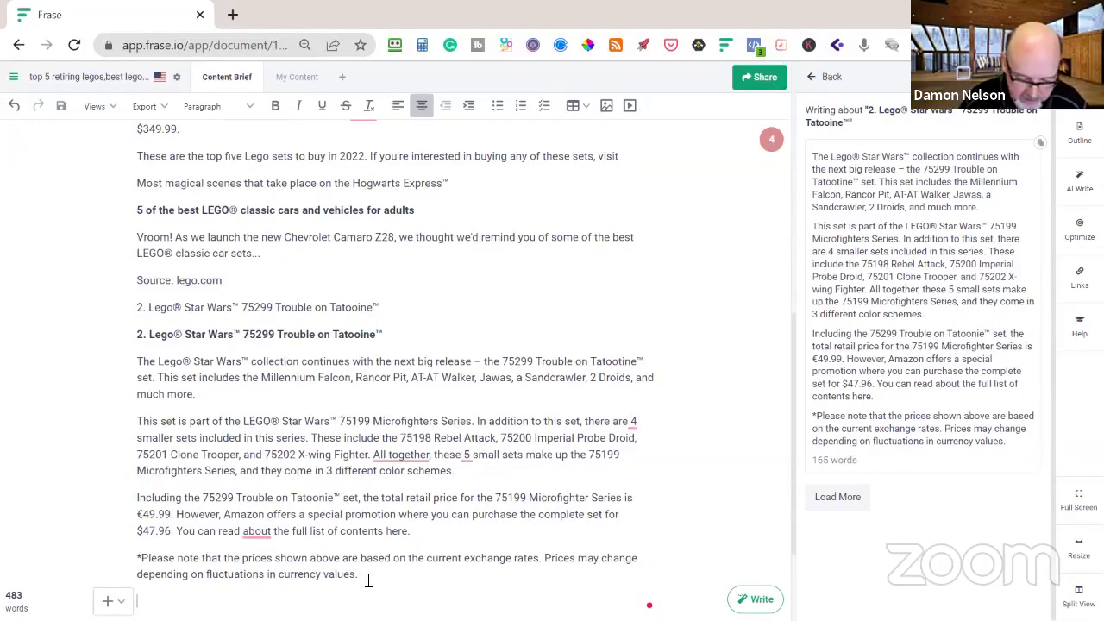
{"action": "type", "text": "***"}
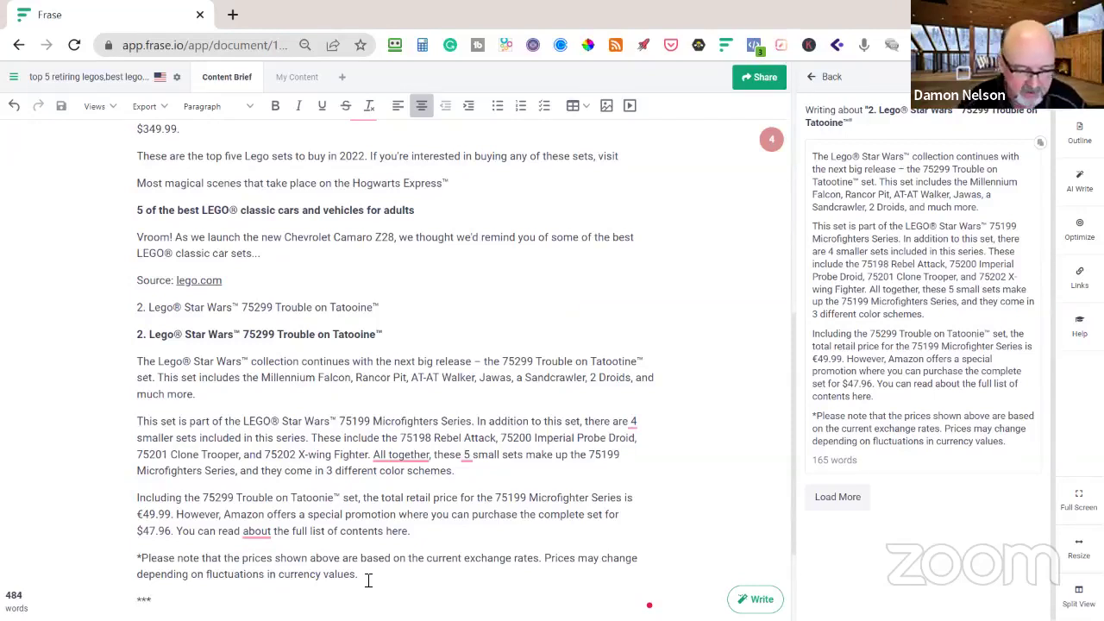
{"action": "scroll", "coordinate": [327, 546], "scroll_direction": "down", "scroll_amount": 2}
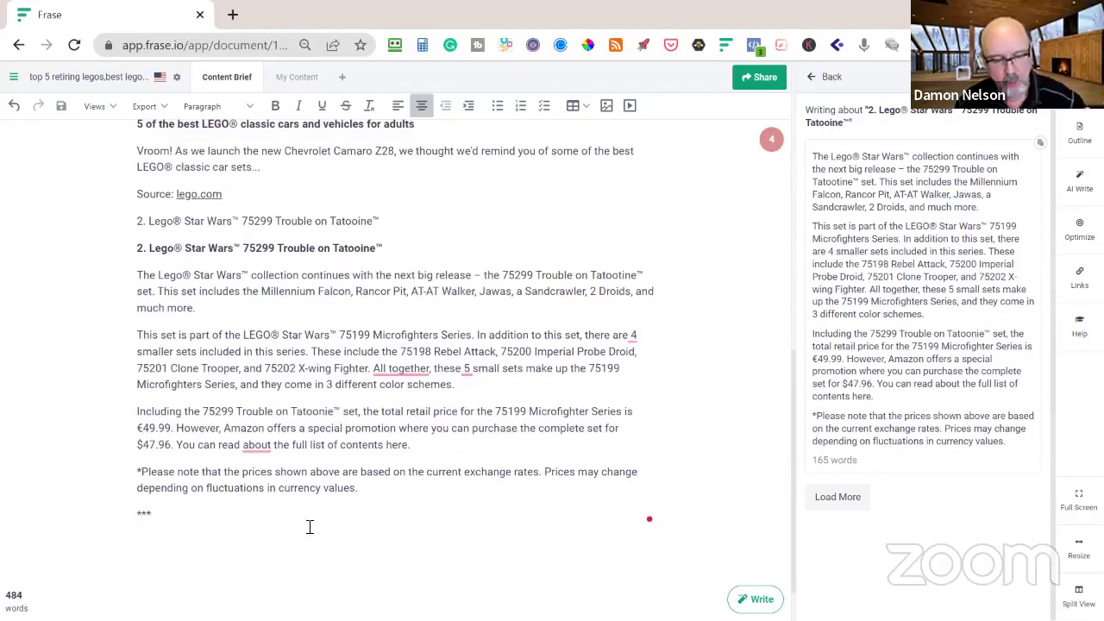
{"action": "scroll", "coordinate": [562, 420], "scroll_direction": "down", "scroll_amount": 1}
{"action": "scroll", "coordinate": [562, 420], "scroll_direction": "down", "scroll_amount": 1}
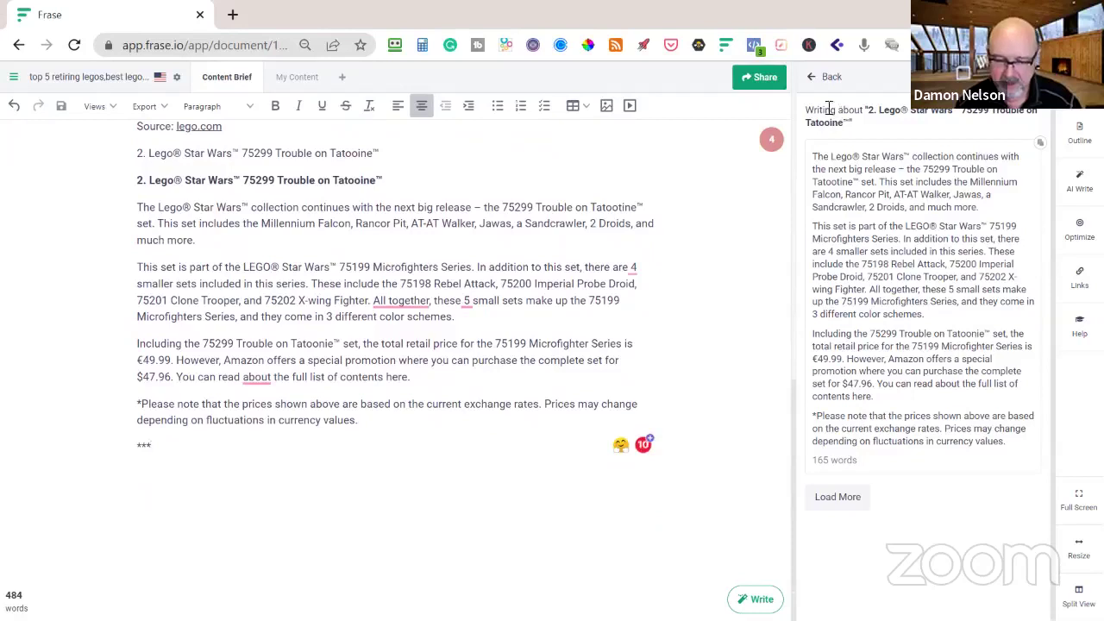
Step: Insert the competitor heading "4. Lego Architecture 21051 Tokyo" below the separator and start a new line under it
{"action": "left_click", "coordinate": [815, 77]}
{"action": "scroll", "coordinate": [900, 279], "scroll_direction": "down", "scroll_amount": 4}
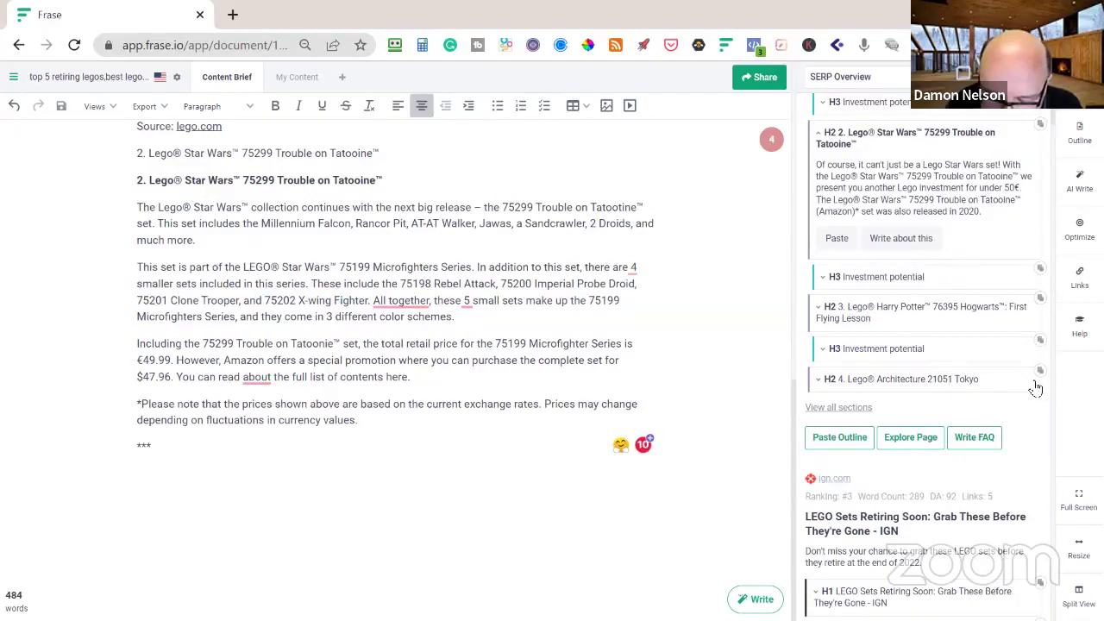
{"action": "left_click", "coordinate": [991, 388]}
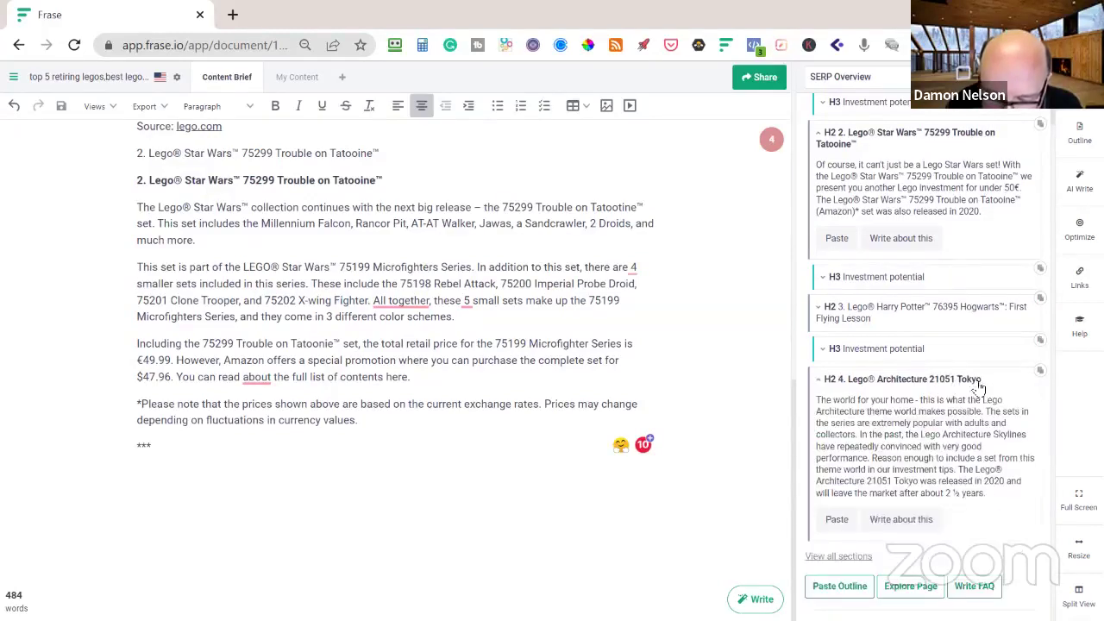
{"action": "left_click", "coordinate": [1041, 372]}
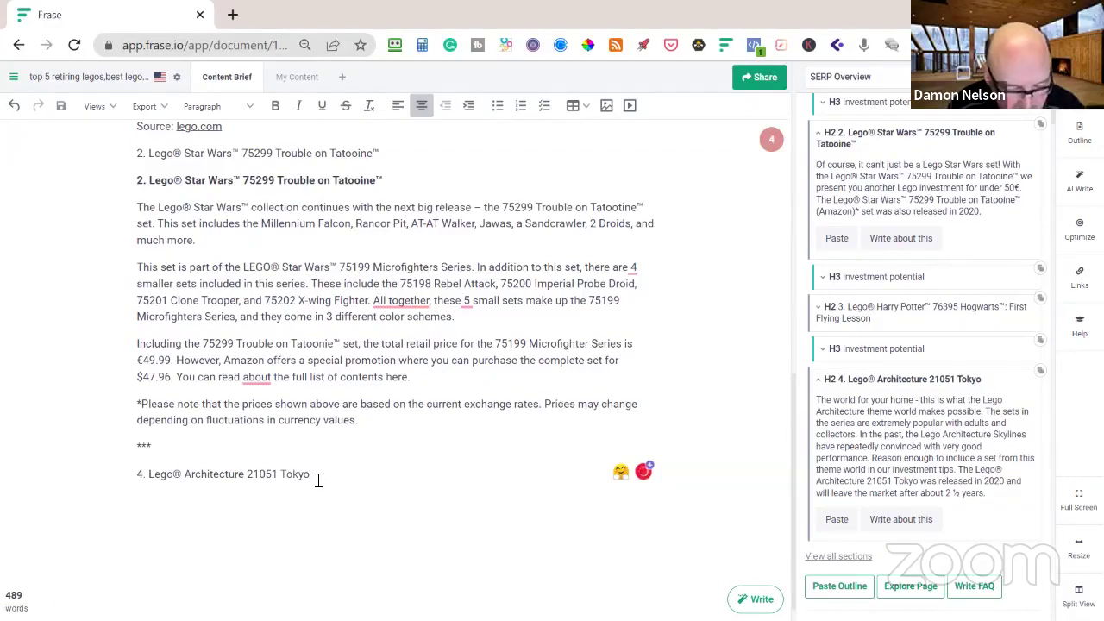
{"action": "key", "text": "Return"}
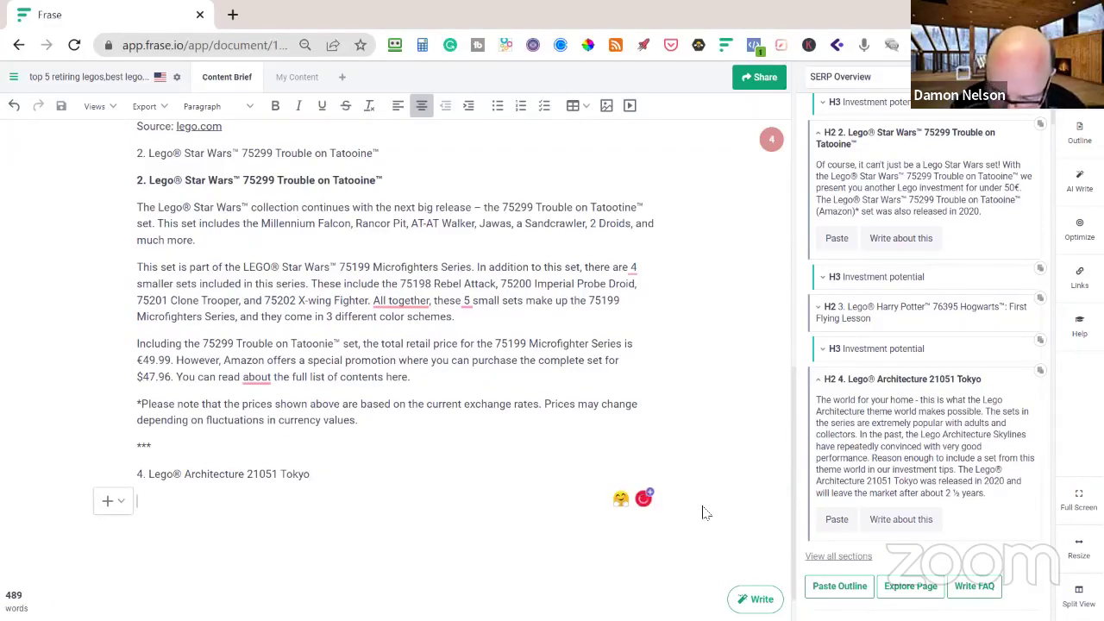
Step: Generate two AI text versions about the Architecture 21051 Tokyo heading and insert the second, shorter one below it
{"action": "left_click", "coordinate": [901, 519]}
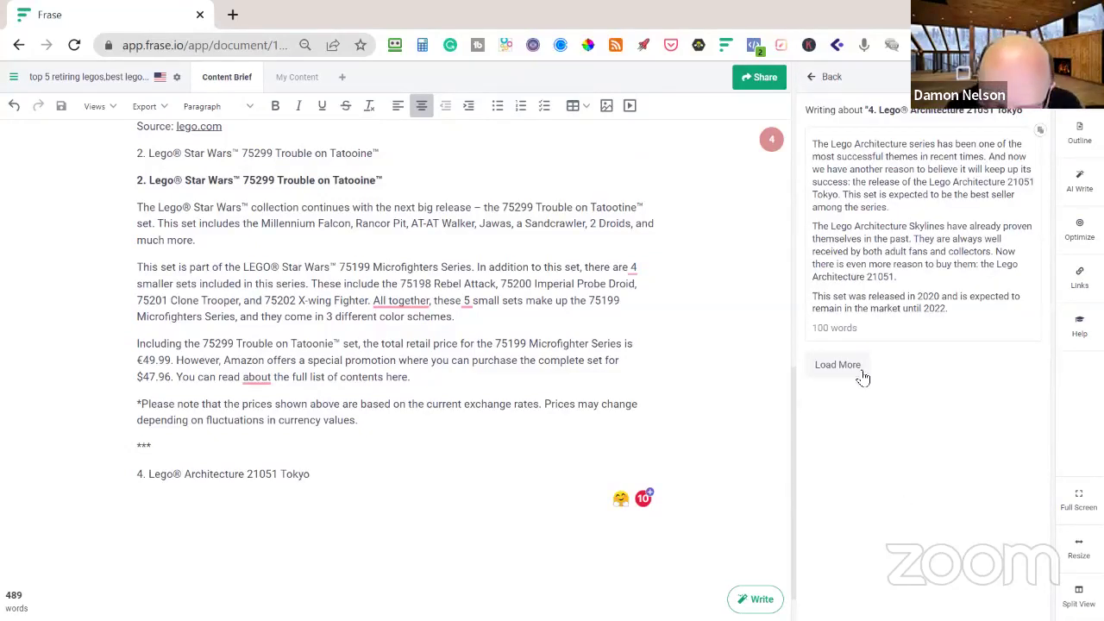
{"action": "left_click", "coordinate": [835, 370]}
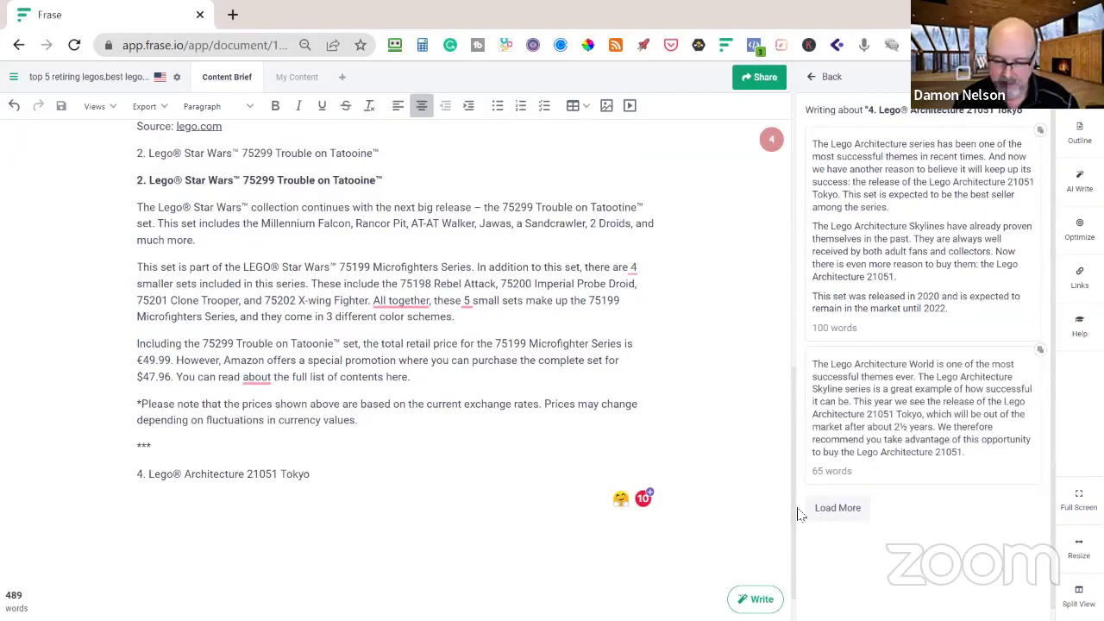
{"action": "left_click", "coordinate": [1041, 352]}
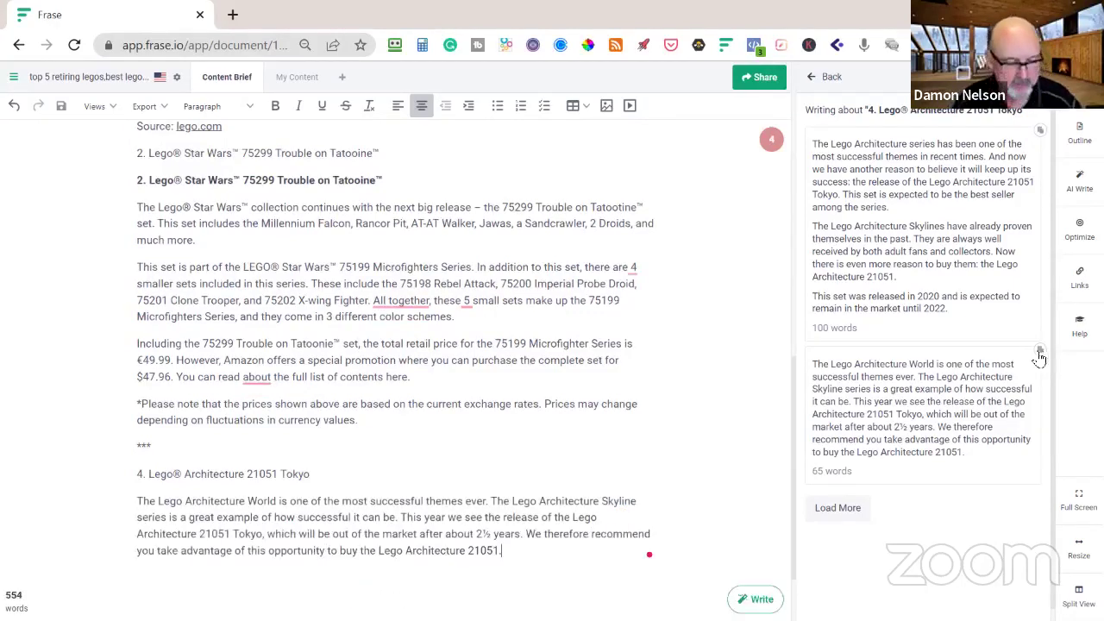
{"action": "scroll", "coordinate": [595, 492], "scroll_direction": "down", "scroll_amount": 1}
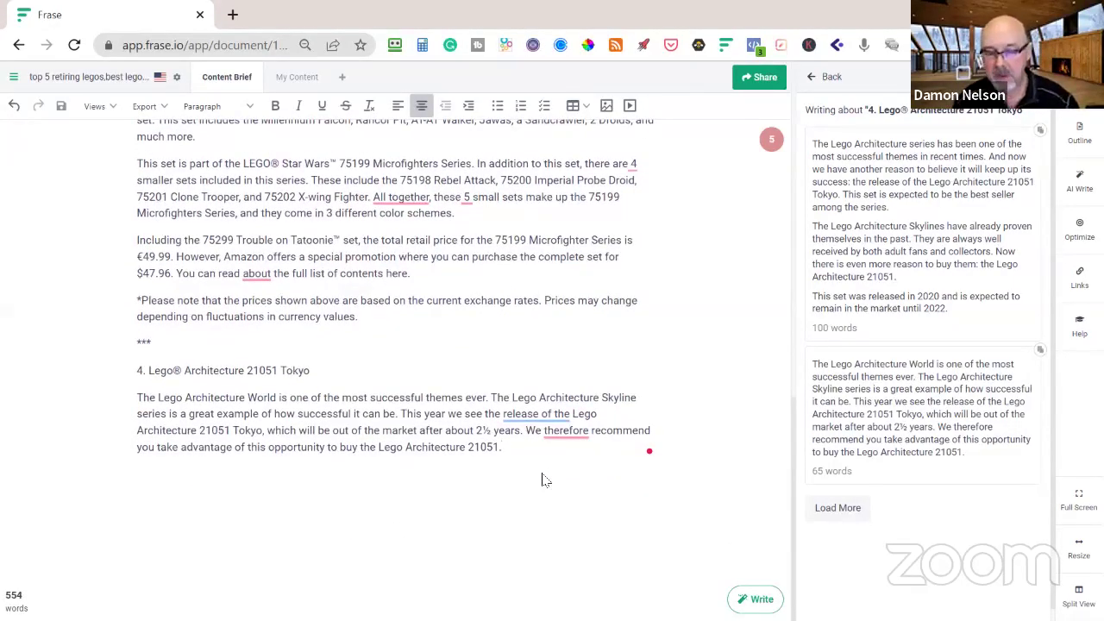
{"action": "scroll", "coordinate": [297, 363], "scroll_direction": "up", "scroll_amount": 2}
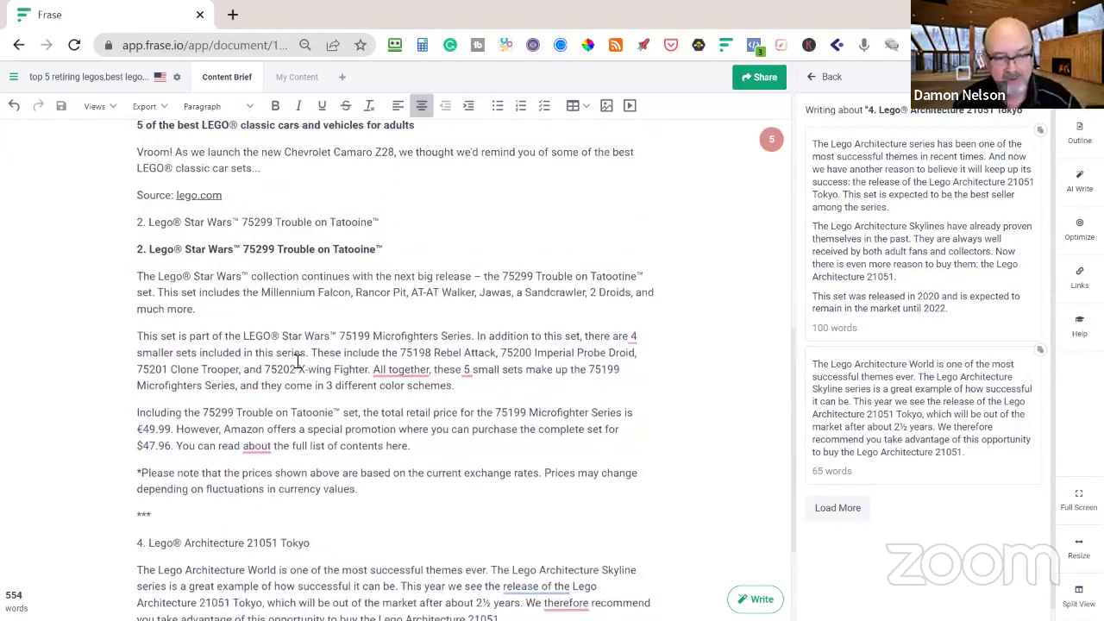
{"action": "scroll", "coordinate": [298, 363], "scroll_direction": "up", "scroll_amount": 3}
{"action": "scroll", "coordinate": [297, 362], "scroll_direction": "down", "scroll_amount": 5}
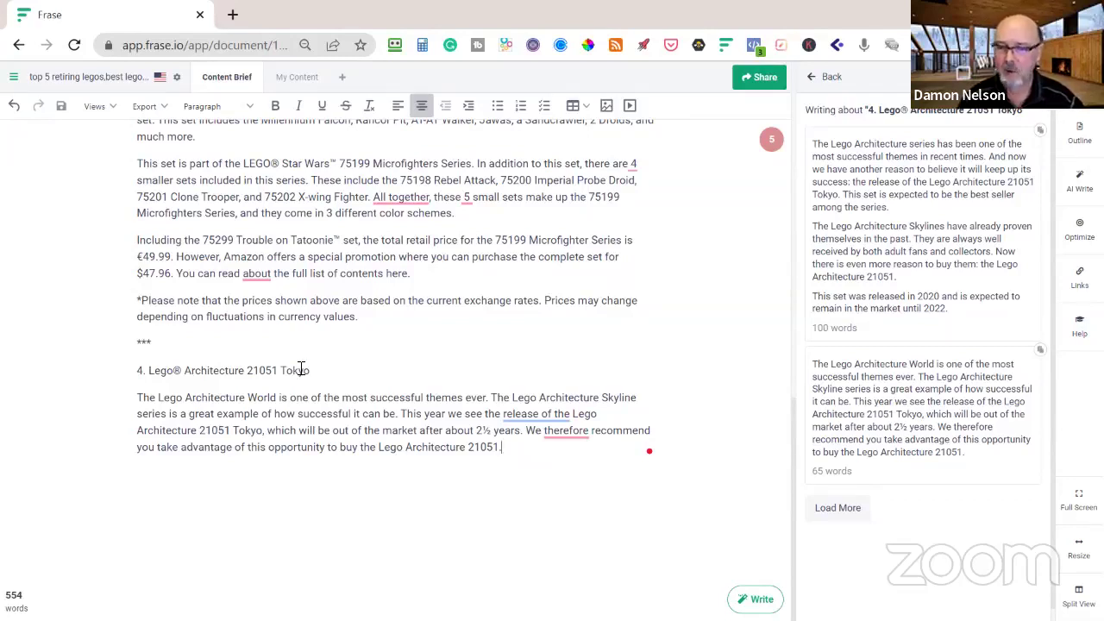
{"action": "scroll", "coordinate": [203, 148], "scroll_direction": "up", "scroll_amount": 1}
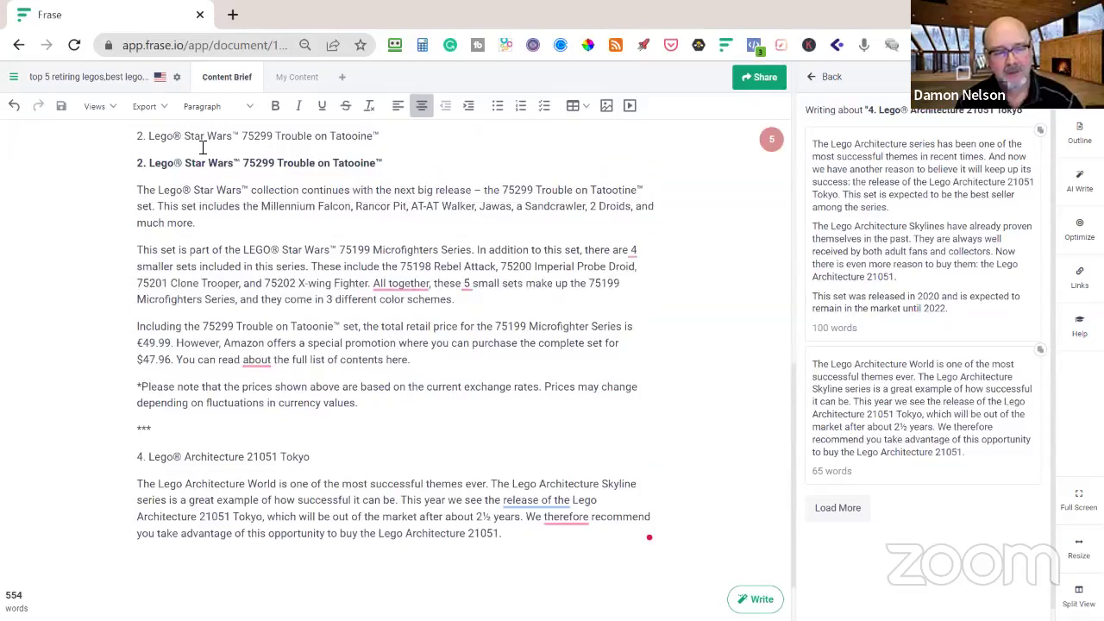
Step: Open the "best gift ideas for grandparents" document from the Listicles folder
{"action": "left_click", "coordinate": [14, 77]}
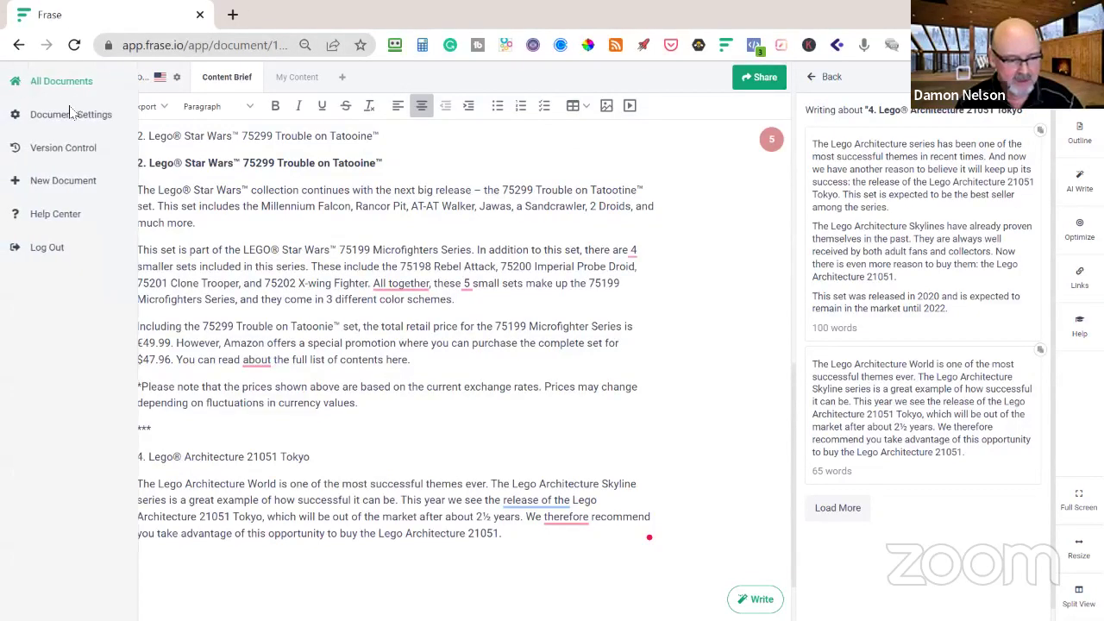
{"action": "left_click", "coordinate": [62, 82]}
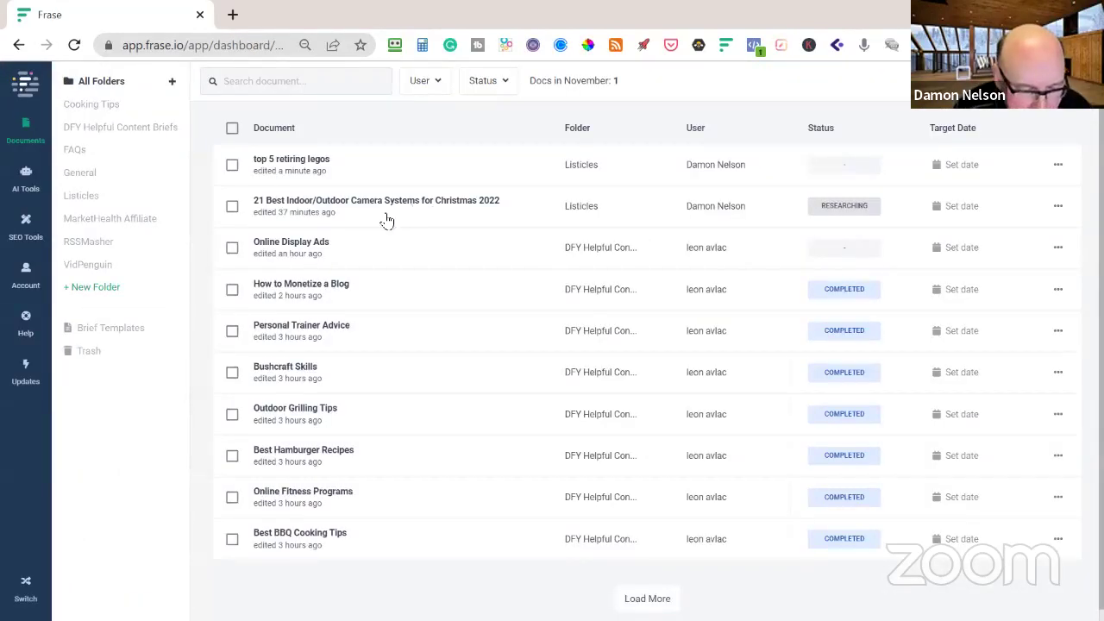
{"action": "left_click", "coordinate": [82, 197]}
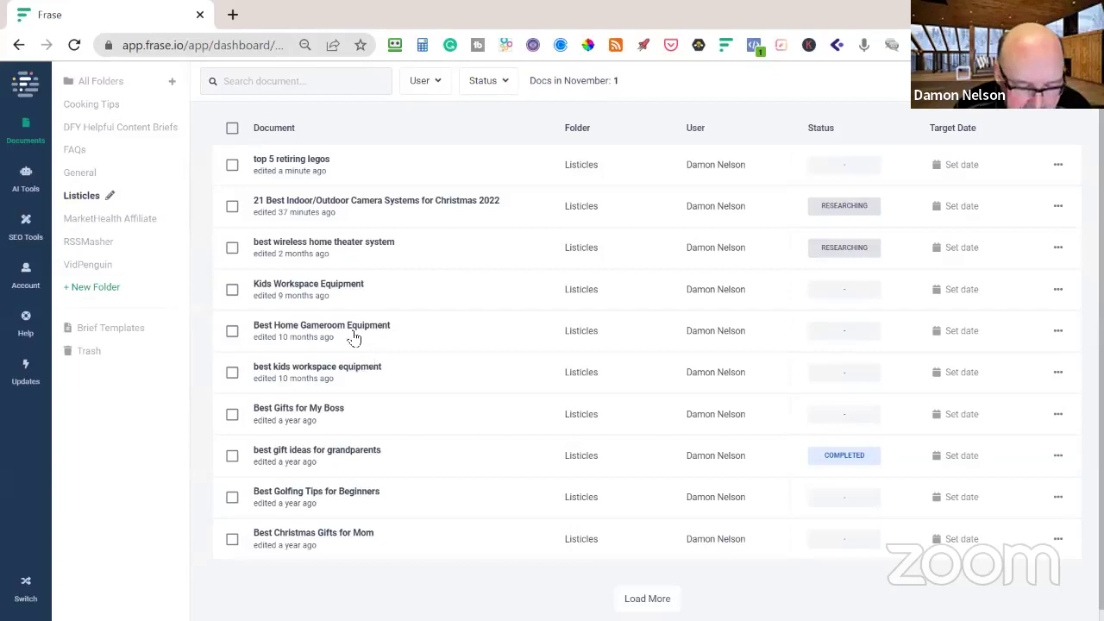
{"action": "left_click", "coordinate": [331, 461]}
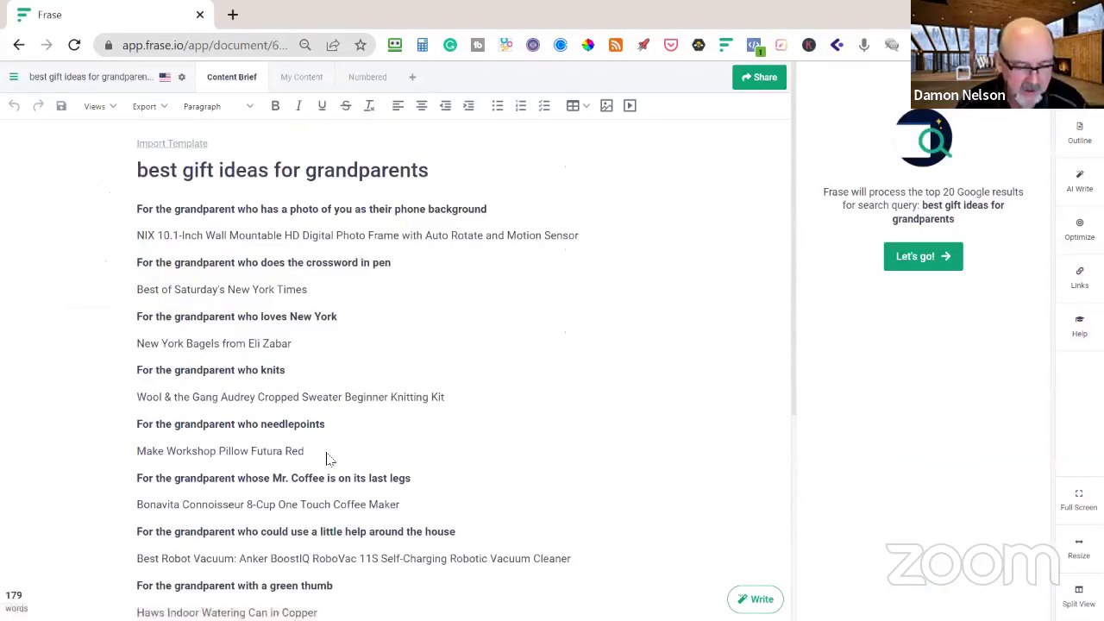
Step: Examine how the grandparents gift listicle pairs each bold "For the grandparent who..." heading with a product
{"action": "scroll", "coordinate": [217, 320], "scroll_direction": "down", "scroll_amount": 1}
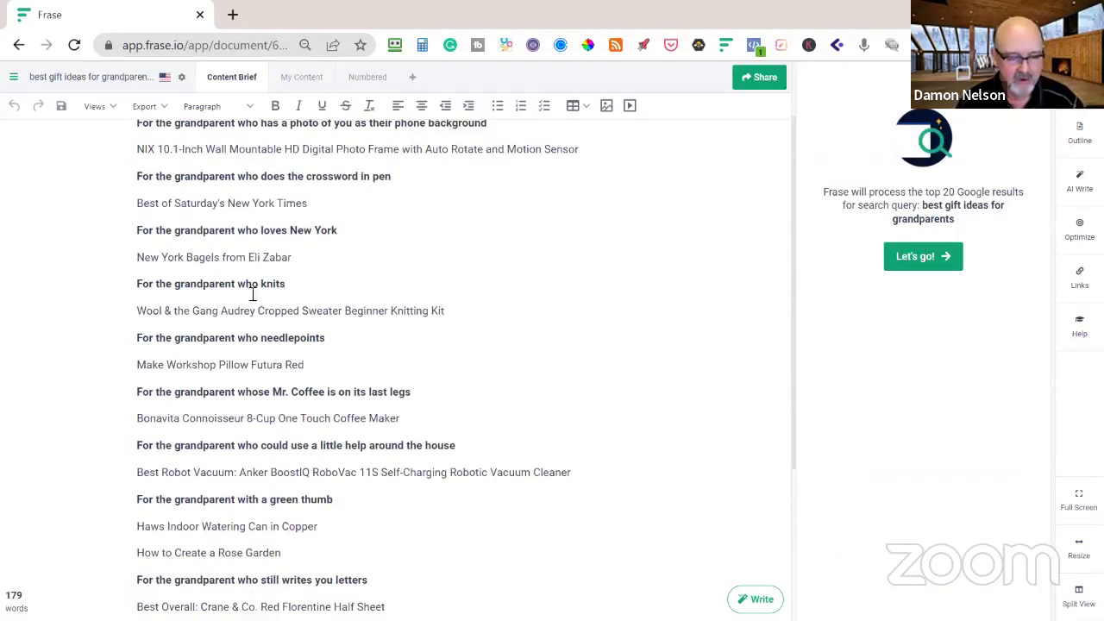
{"action": "scroll", "coordinate": [253, 295], "scroll_direction": "down", "scroll_amount": 1}
{"action": "scroll", "coordinate": [180, 250], "scroll_direction": "up", "scroll_amount": 1}
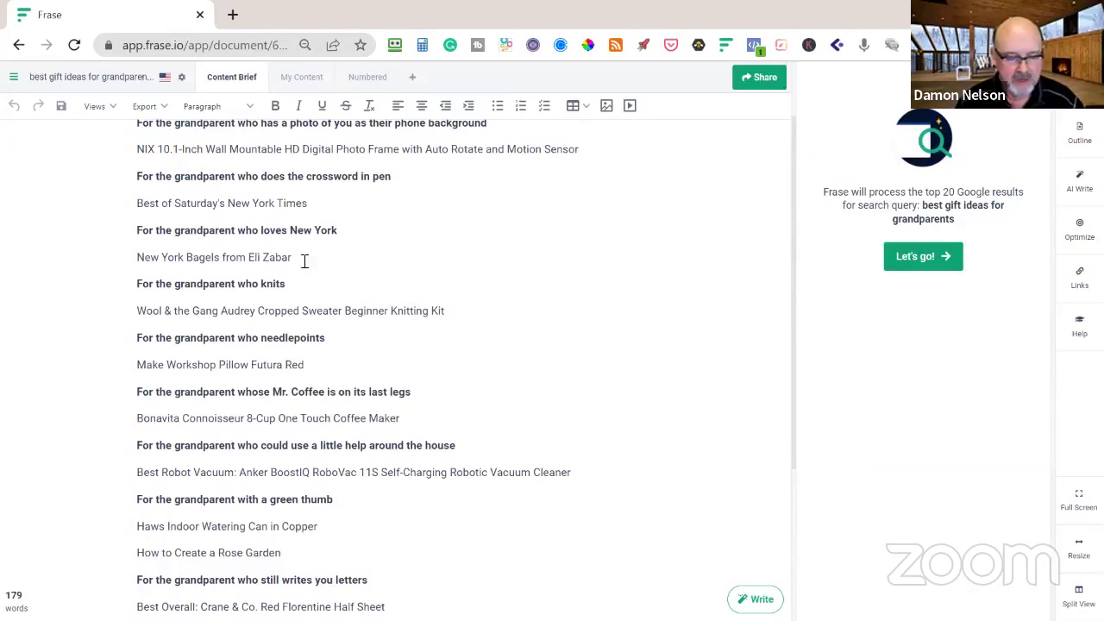
{"action": "scroll", "coordinate": [316, 262], "scroll_direction": "up", "scroll_amount": 1}
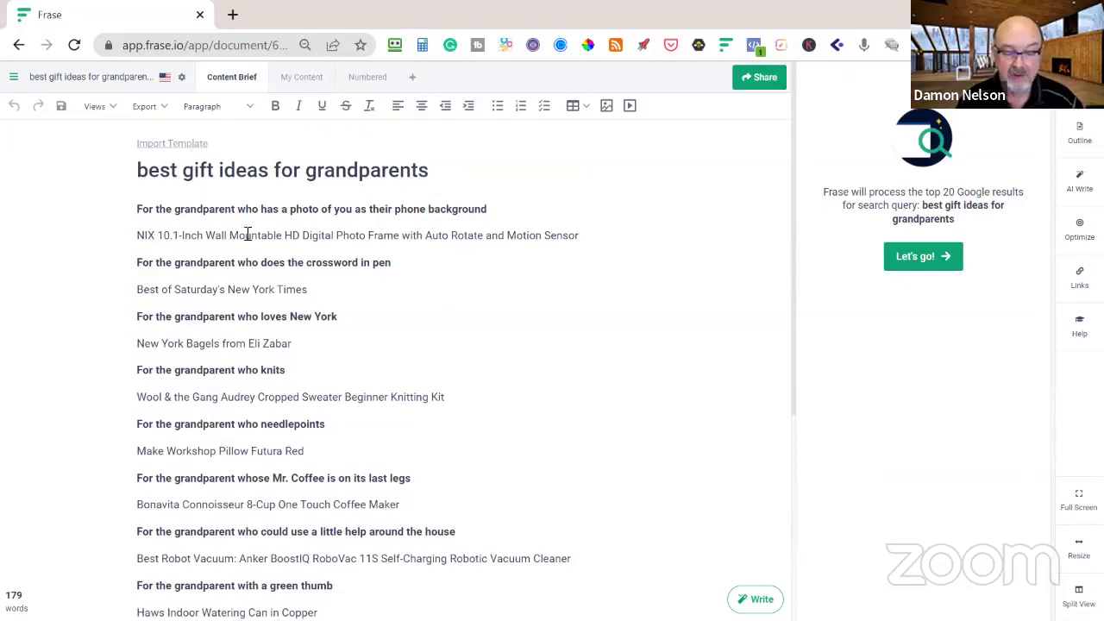
{"action": "scroll", "coordinate": [326, 345], "scroll_direction": "down", "scroll_amount": 1}
{"action": "scroll", "coordinate": [327, 332], "scroll_direction": "up", "scroll_amount": 1}
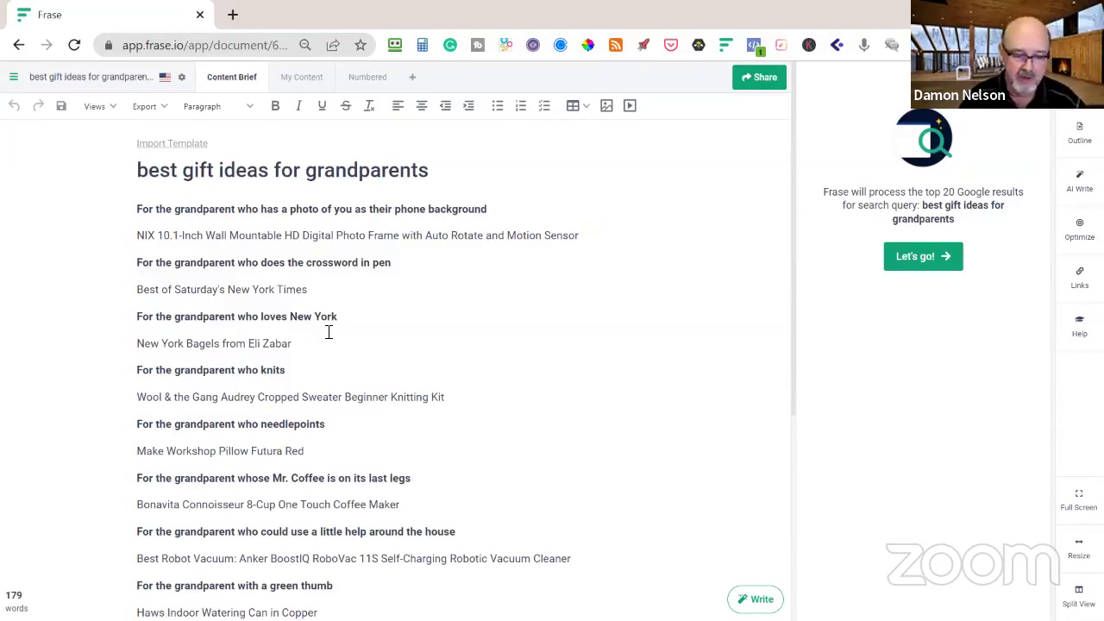
{"action": "scroll", "coordinate": [332, 331], "scroll_direction": "down", "scroll_amount": 4}
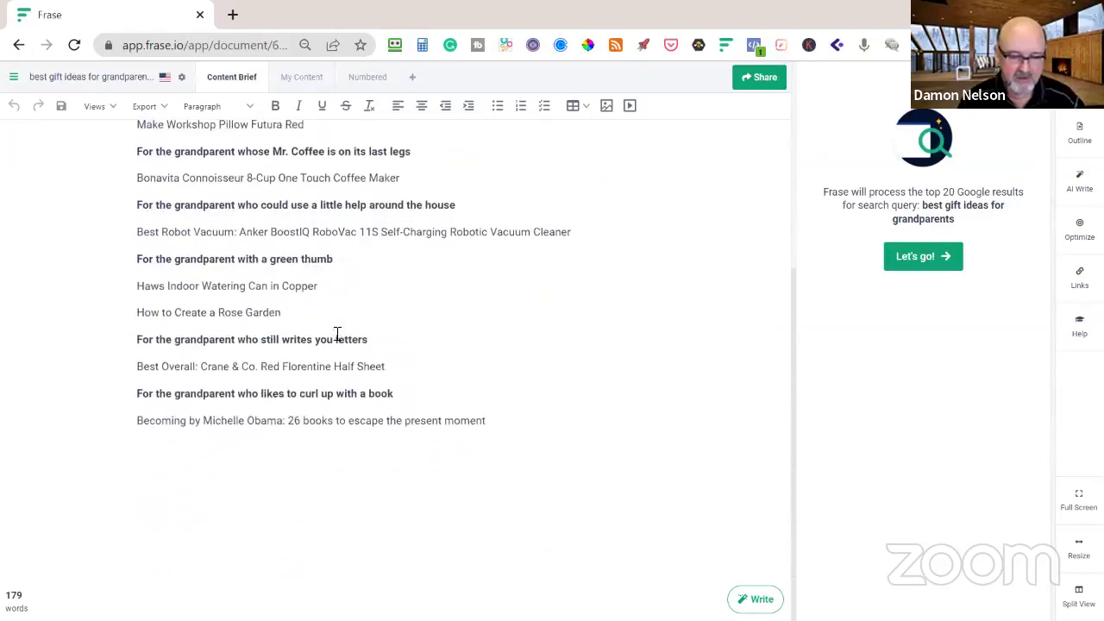
{"action": "scroll", "coordinate": [337, 333], "scroll_direction": "up", "scroll_amount": 3}
{"action": "scroll", "coordinate": [338, 334], "scroll_direction": "up", "scroll_amount": 2}
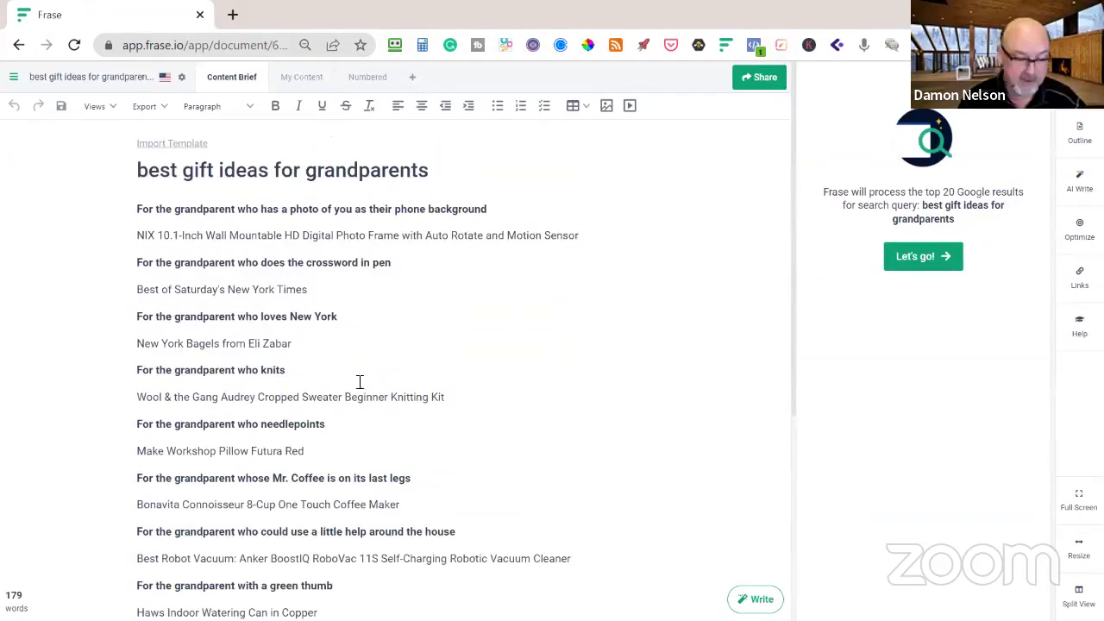
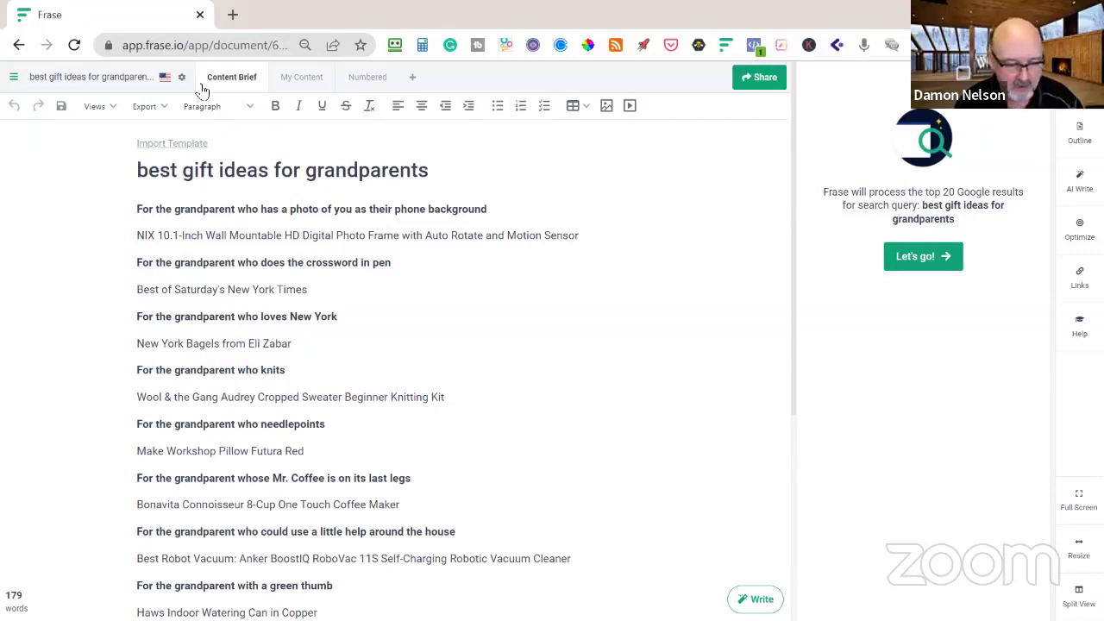
Step: Load more documents in the DFY Helpful Content Briefs folder and open "Bathroom Renovation - Revision 1"
{"action": "left_click", "coordinate": [15, 77]}
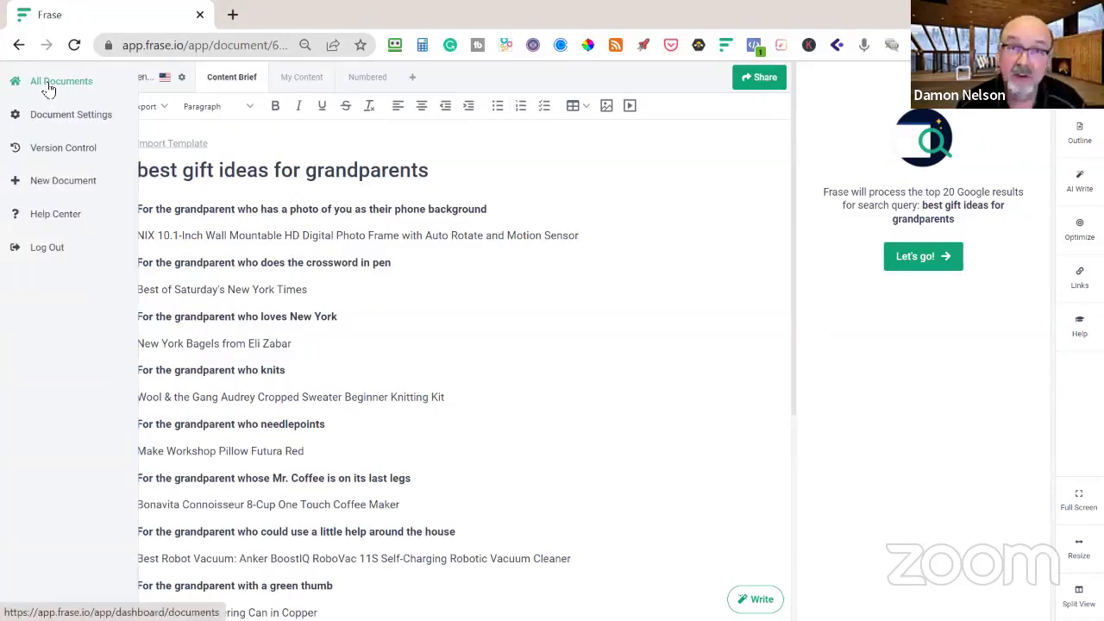
{"action": "left_click", "coordinate": [49, 86]}
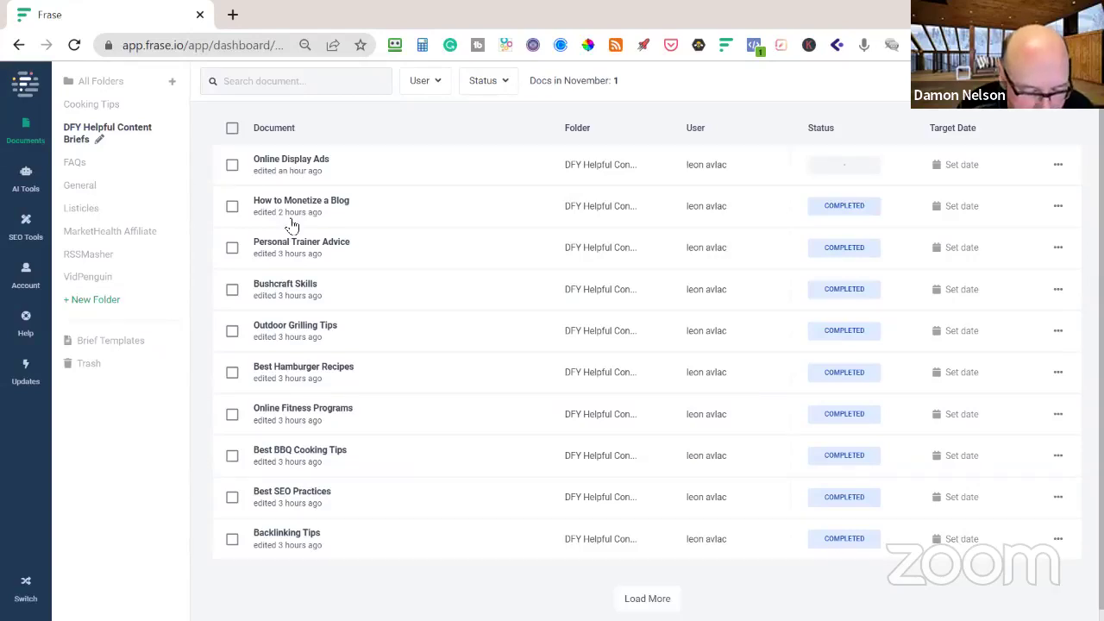
{"action": "scroll", "coordinate": [345, 429], "scroll_direction": "down", "scroll_amount": 1}
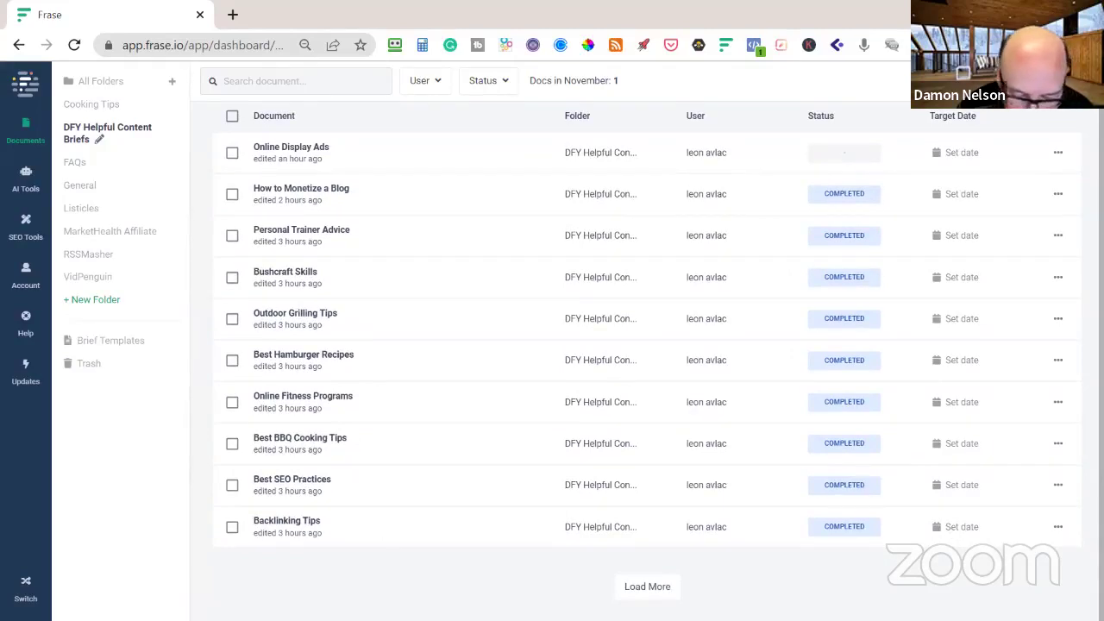
{"action": "left_click", "coordinate": [661, 586]}
{"action": "scroll", "coordinate": [436, 394], "scroll_direction": "down", "scroll_amount": 4}
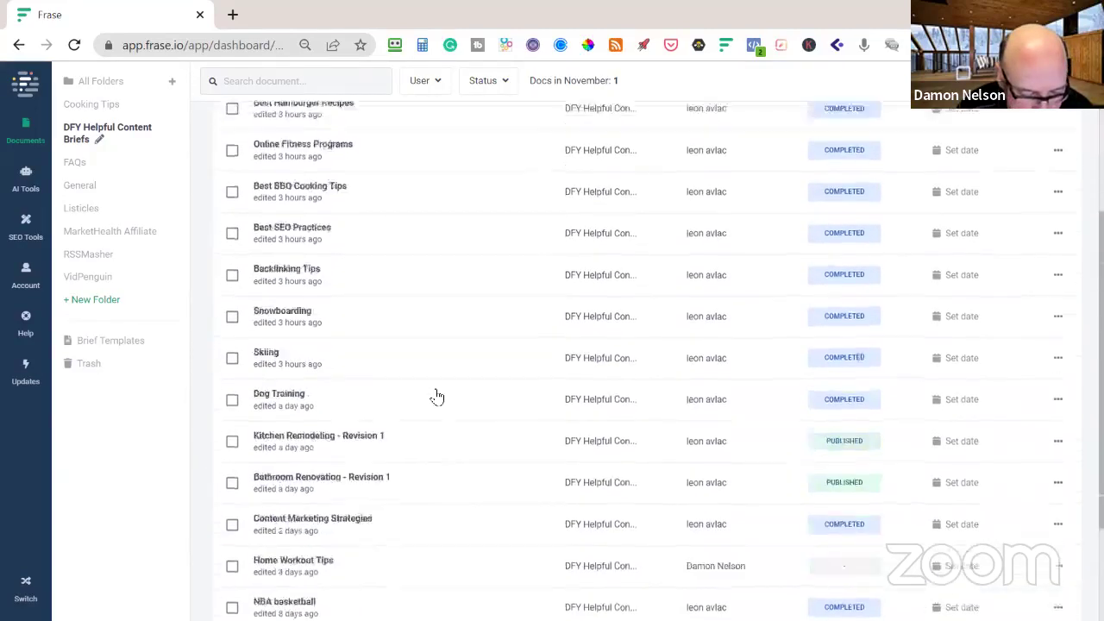
{"action": "scroll", "coordinate": [434, 393], "scroll_direction": "down", "scroll_amount": 1}
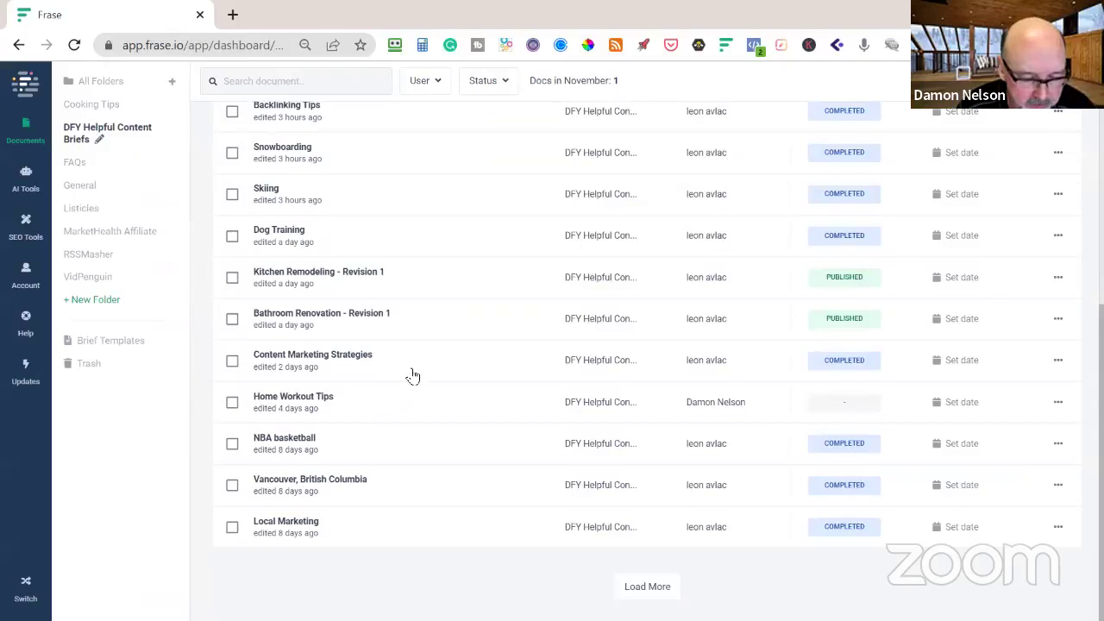
{"action": "left_click", "coordinate": [329, 324]}
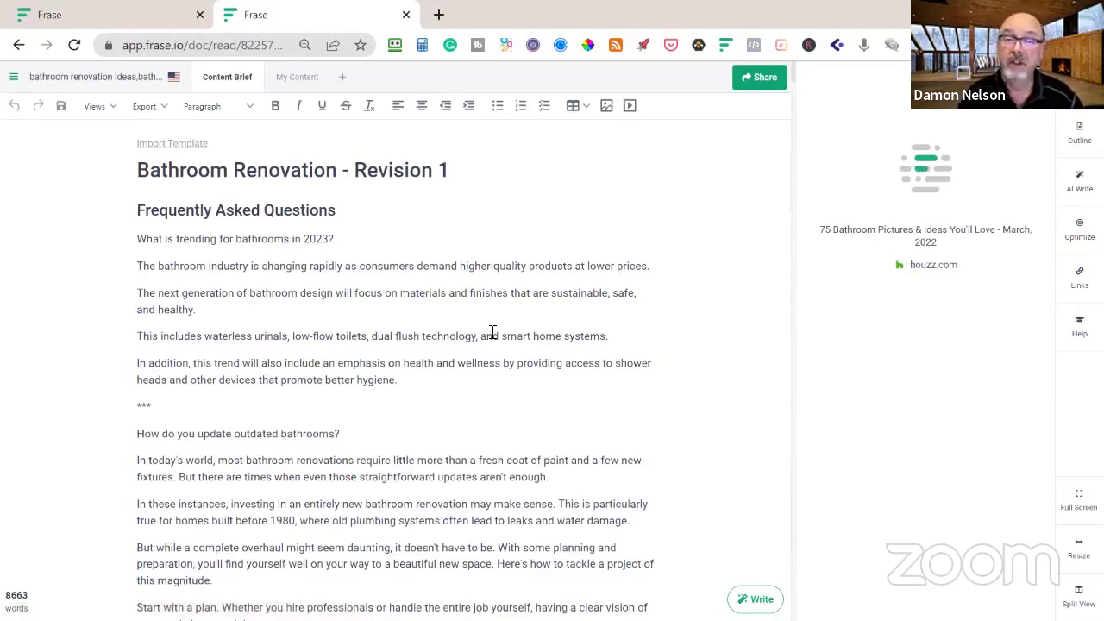
Step: Examine the FAQs and numbered list sections of the bathroom renovation brief, including the 10 mistakes and 10 things nobody tells you
{"action": "scroll", "coordinate": [493, 333], "scroll_direction": "down", "scroll_amount": 6}
{"action": "scroll", "coordinate": [565, 299], "scroll_direction": "down", "scroll_amount": 15}
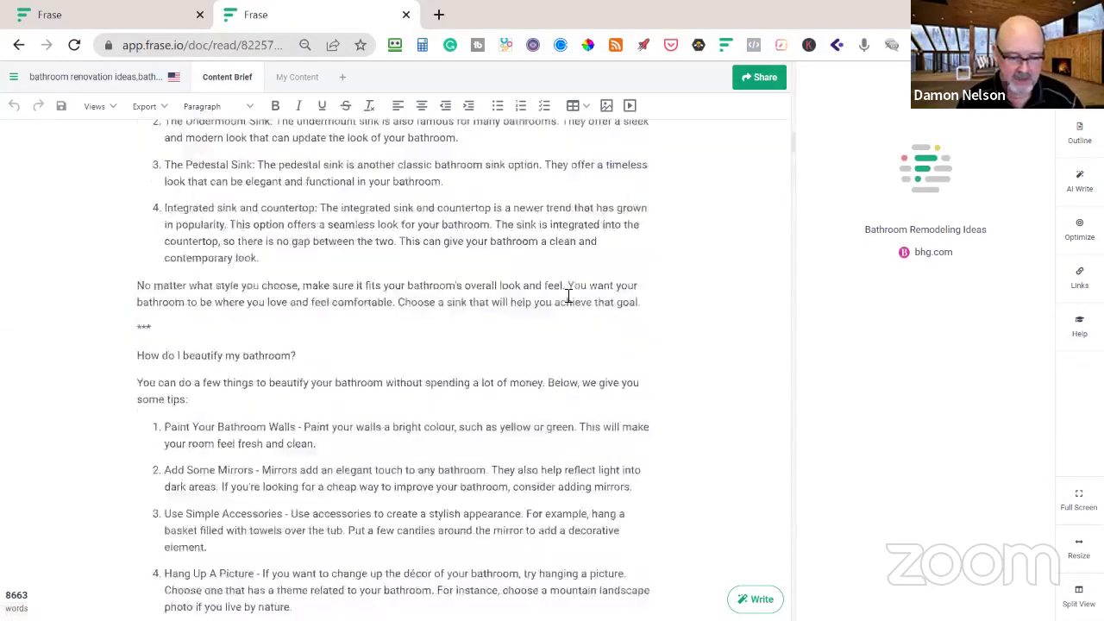
{"action": "scroll", "coordinate": [568, 296], "scroll_direction": "up", "scroll_amount": 4}
{"action": "scroll", "coordinate": [568, 296], "scroll_direction": "up", "scroll_amount": 5}
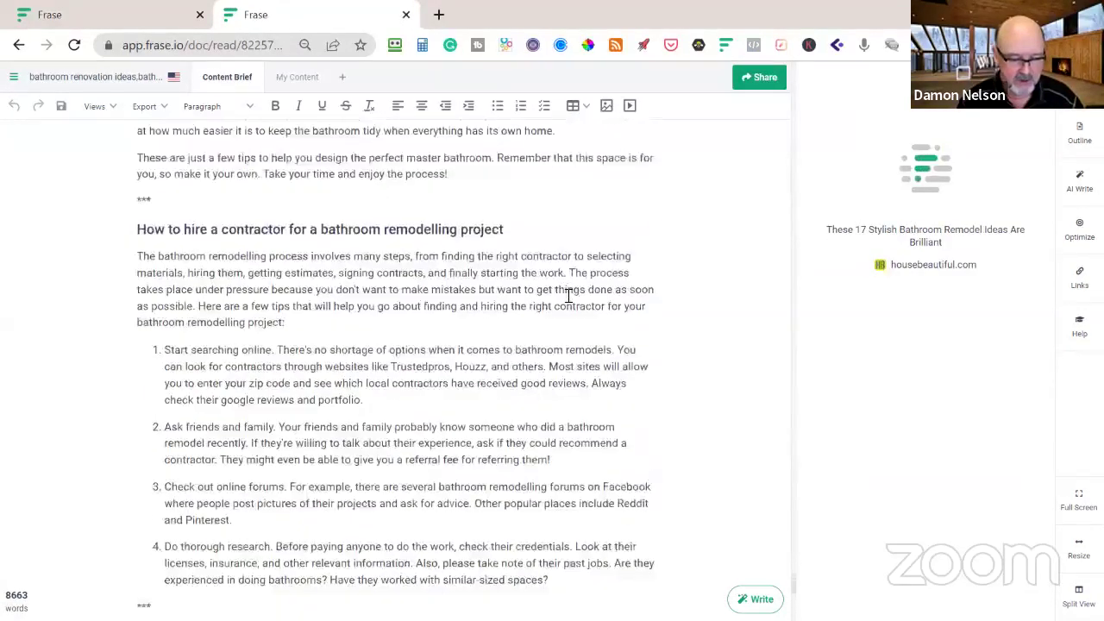
{"action": "scroll", "coordinate": [567, 296], "scroll_direction": "up", "scroll_amount": 4}
{"action": "scroll", "coordinate": [567, 296], "scroll_direction": "up", "scroll_amount": 8}
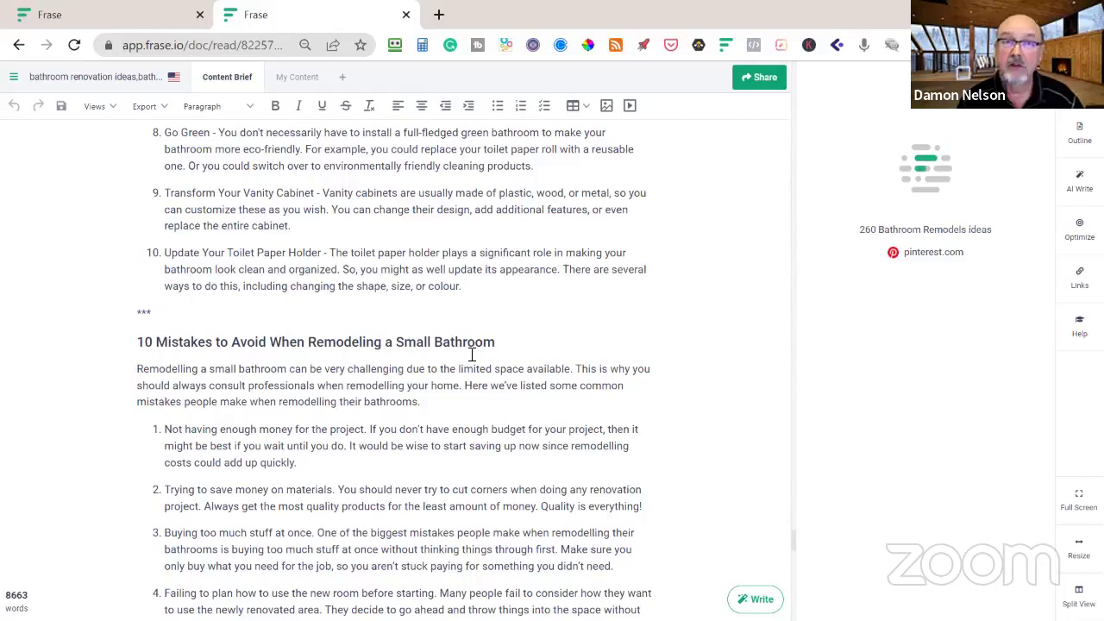
{"action": "scroll", "coordinate": [484, 354], "scroll_direction": "down", "scroll_amount": 1}
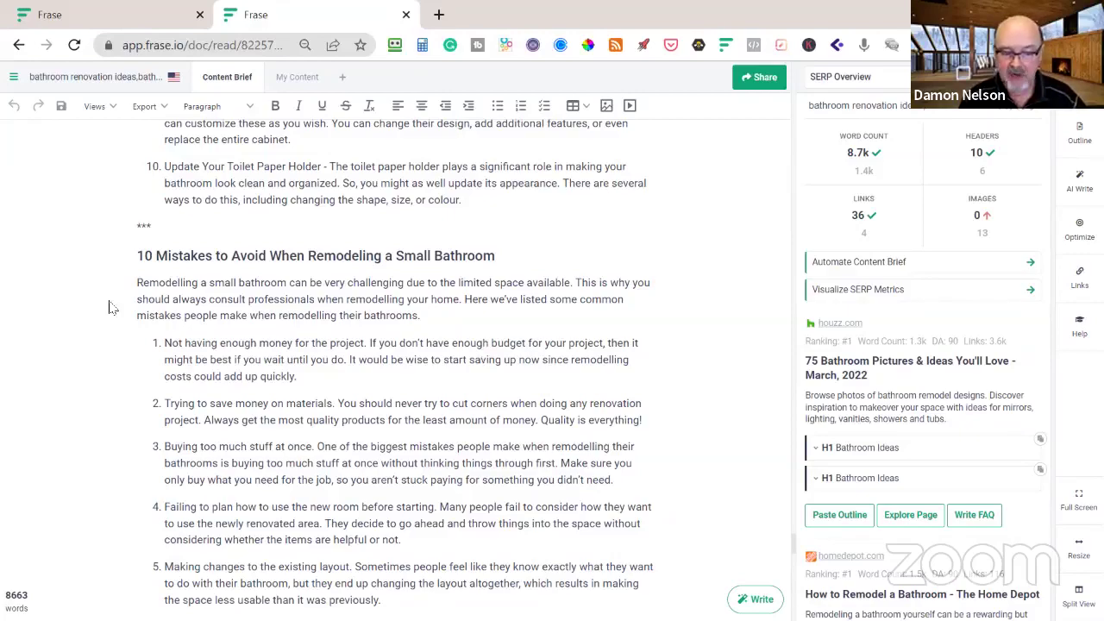
{"action": "scroll", "coordinate": [344, 265], "scroll_direction": "up", "scroll_amount": 5}
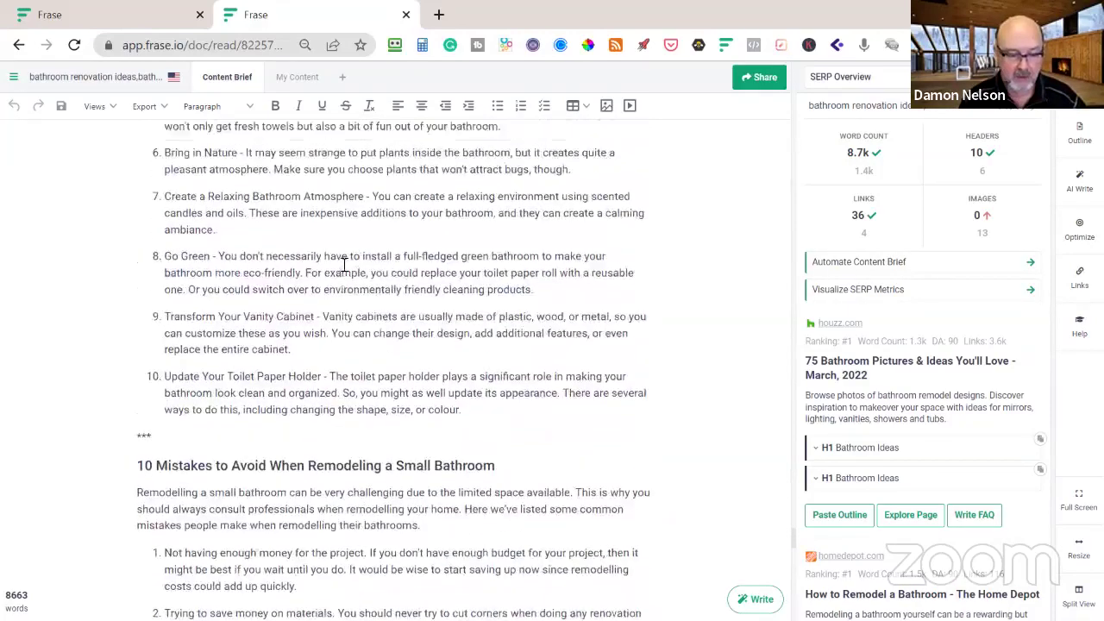
{"action": "scroll", "coordinate": [344, 264], "scroll_direction": "up", "scroll_amount": 5}
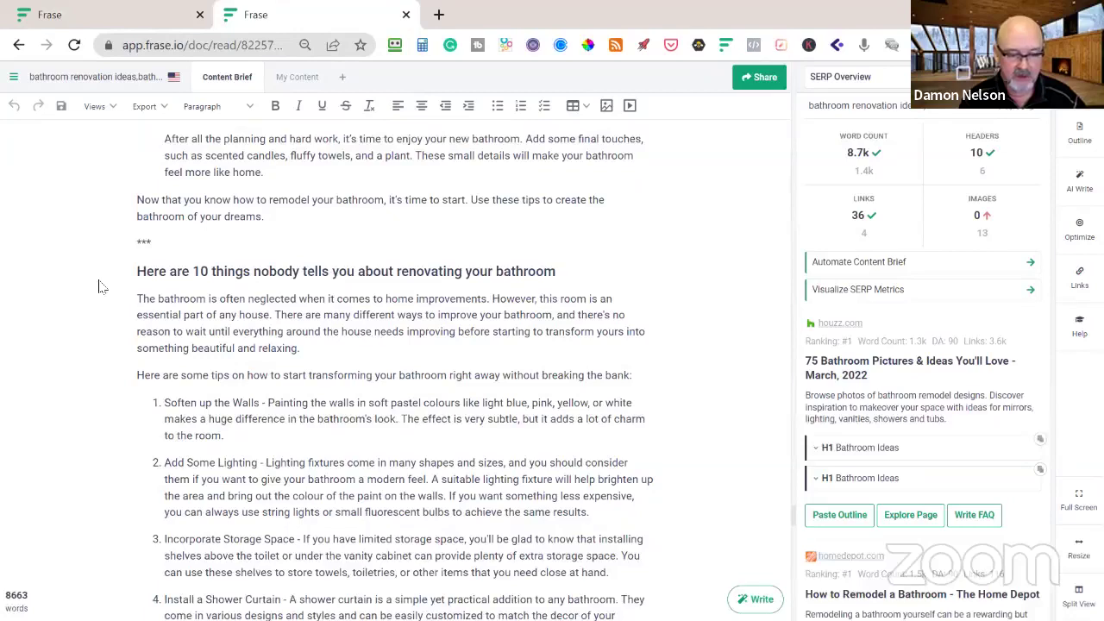
{"action": "scroll", "coordinate": [528, 298], "scroll_direction": "down", "scroll_amount": 2}
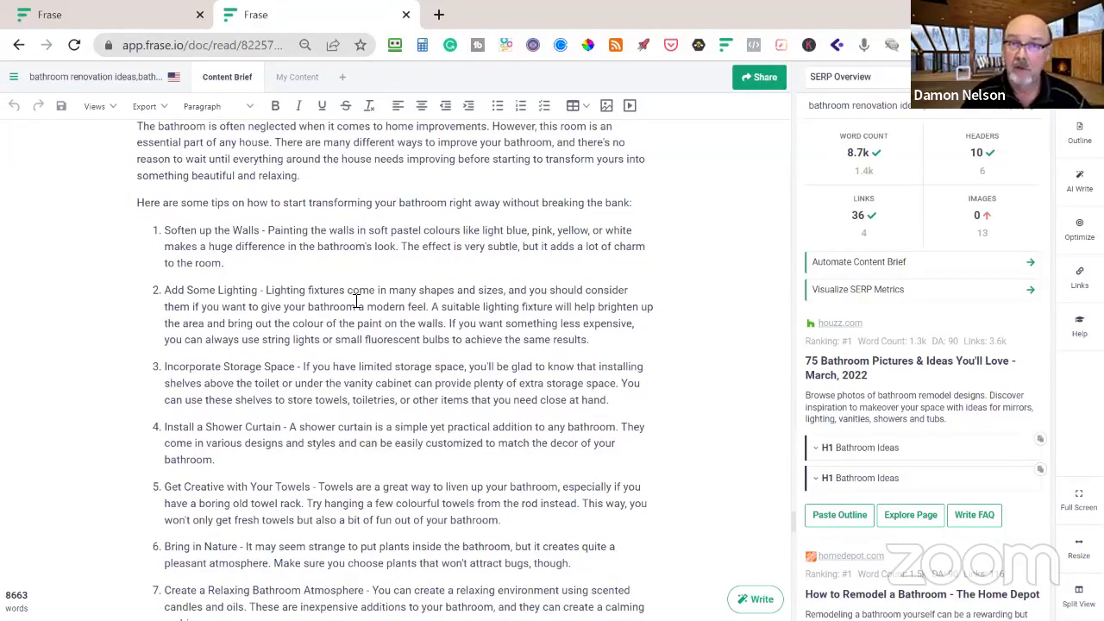
Step: Generate additional AI-written tips after item 10, Update Your Toilet Paper Holder, in the 10 things nobody tells you list
{"action": "scroll", "coordinate": [363, 298], "scroll_direction": "up", "scroll_amount": 3}
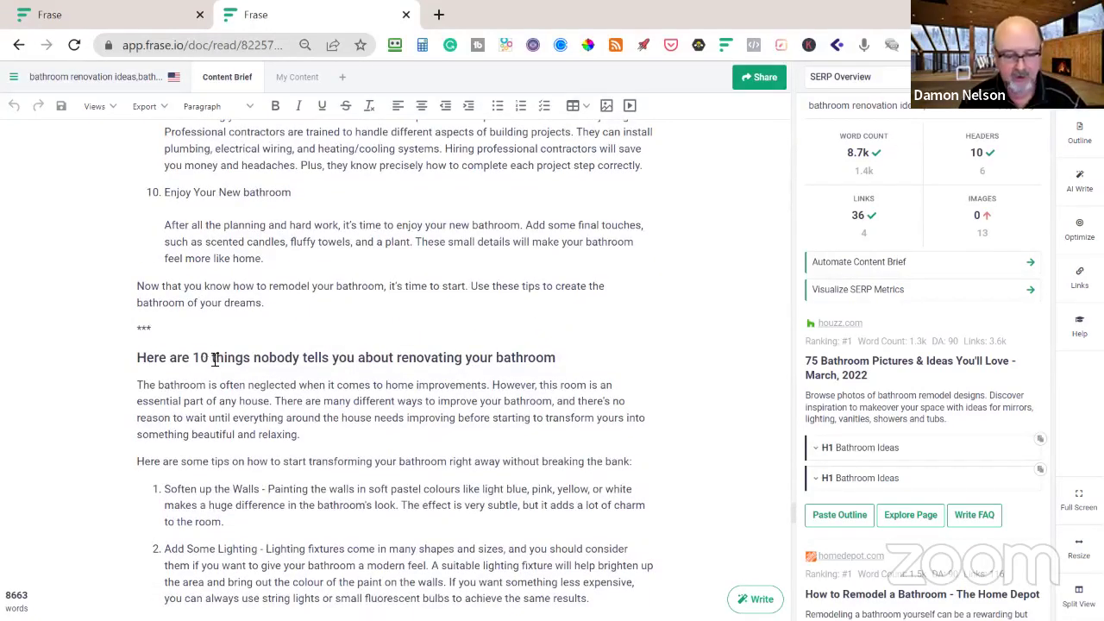
{"action": "scroll", "coordinate": [600, 366], "scroll_direction": "down", "scroll_amount": 10}
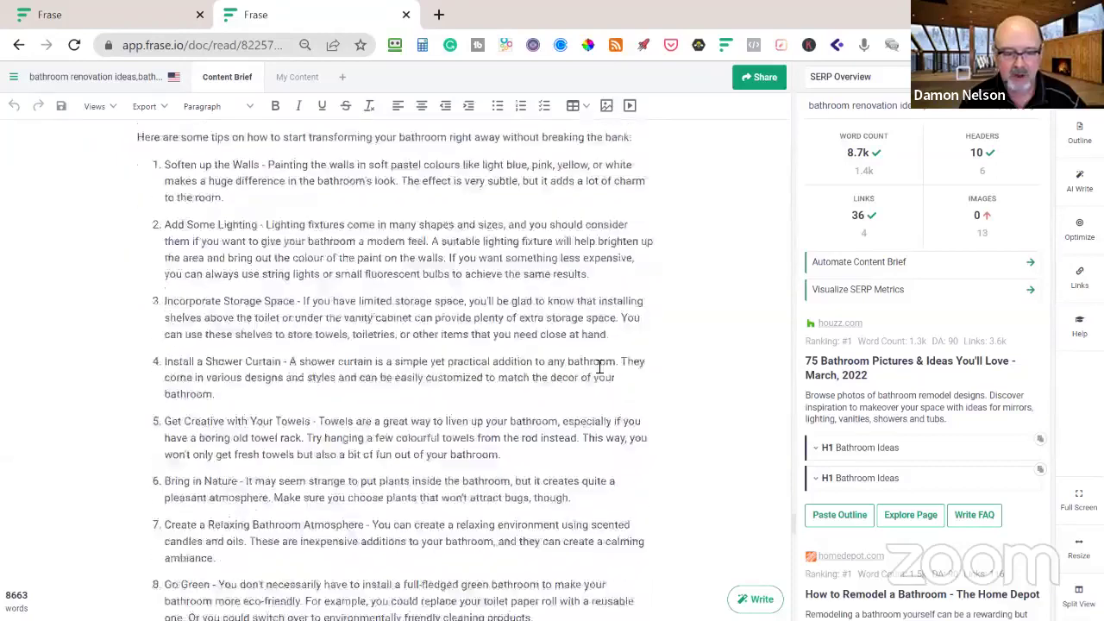
{"action": "left_click", "coordinate": [491, 383]}
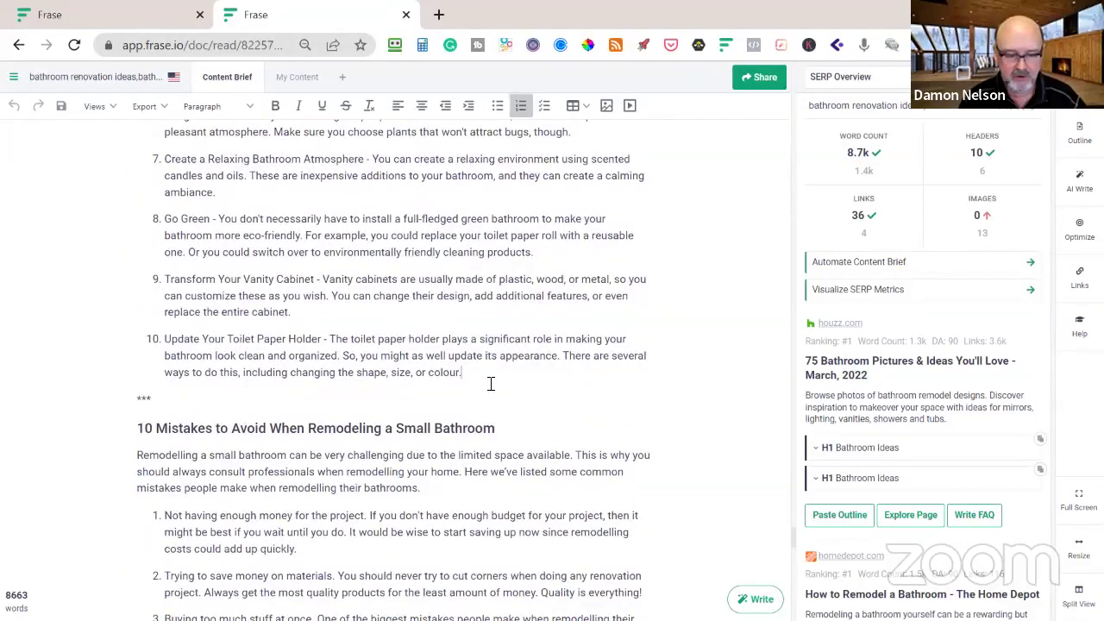
{"action": "key", "text": "ctrl+Return"}
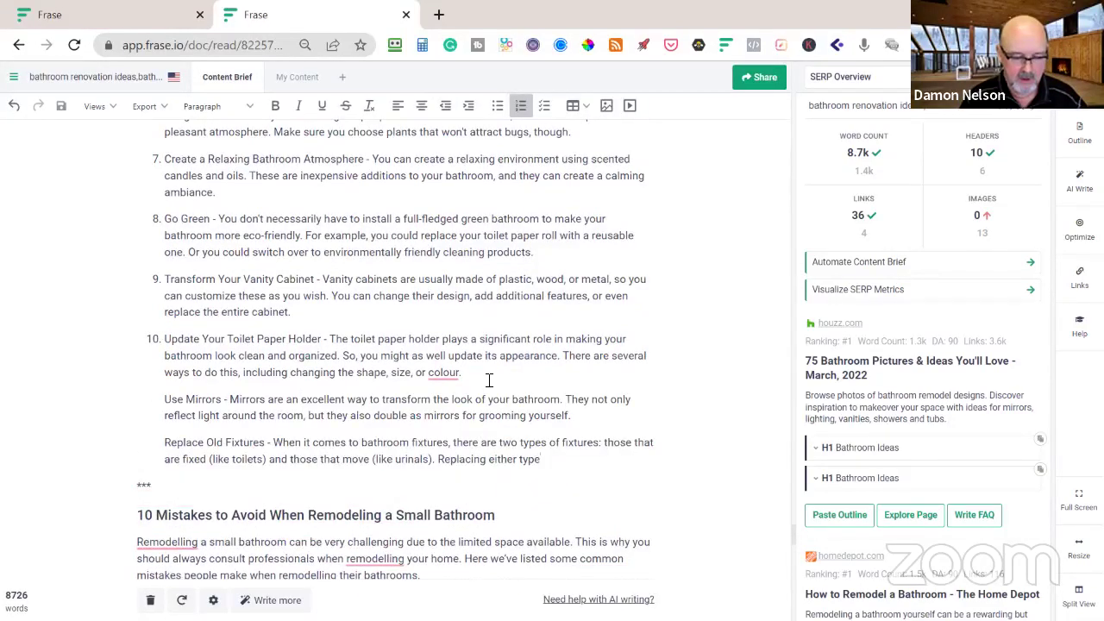
{"action": "key", "text": "ctrl+Return"}
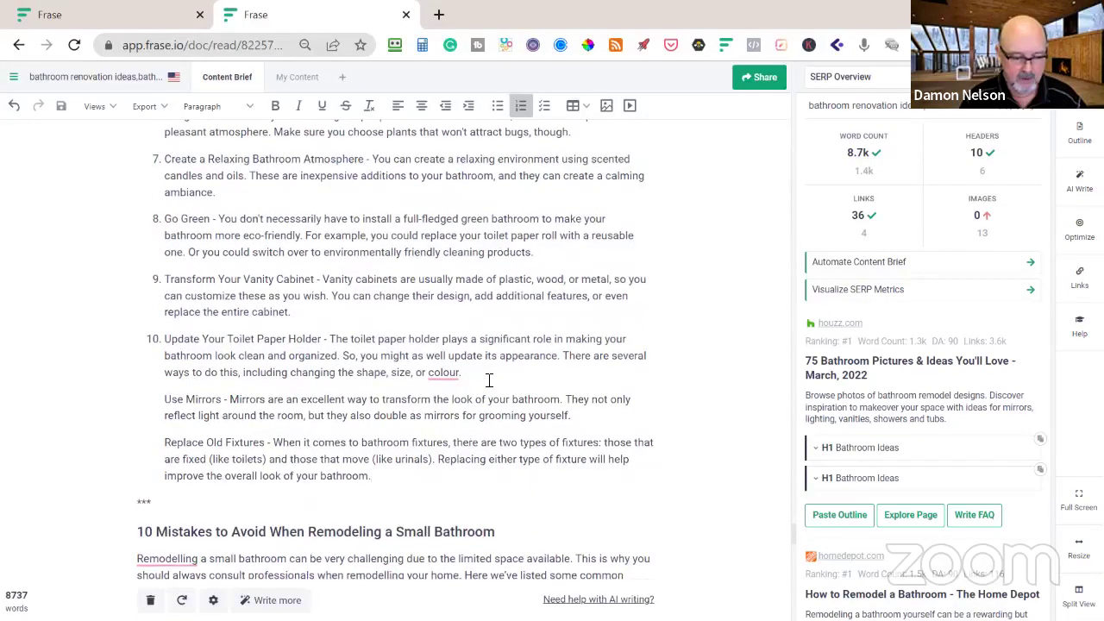
{"action": "key", "text": "ctrl+Return"}
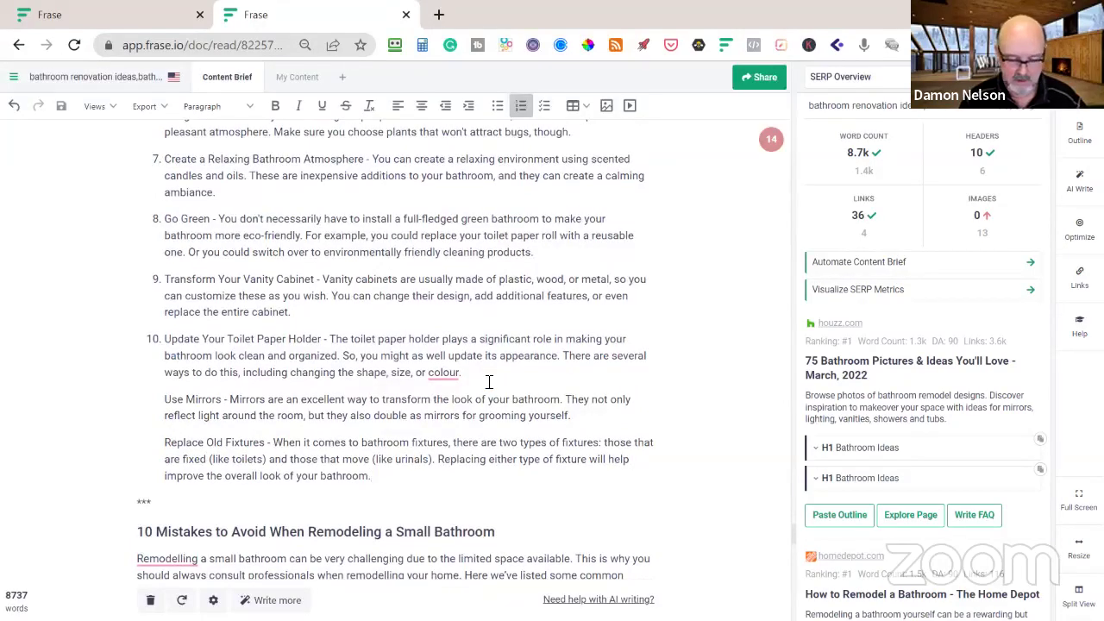
Step: Review the bathroom renovation brief's statistics, external links and FAQs, and open the main navigation with the All Documents option
{"action": "scroll", "coordinate": [489, 381], "scroll_direction": "up", "scroll_amount": 5}
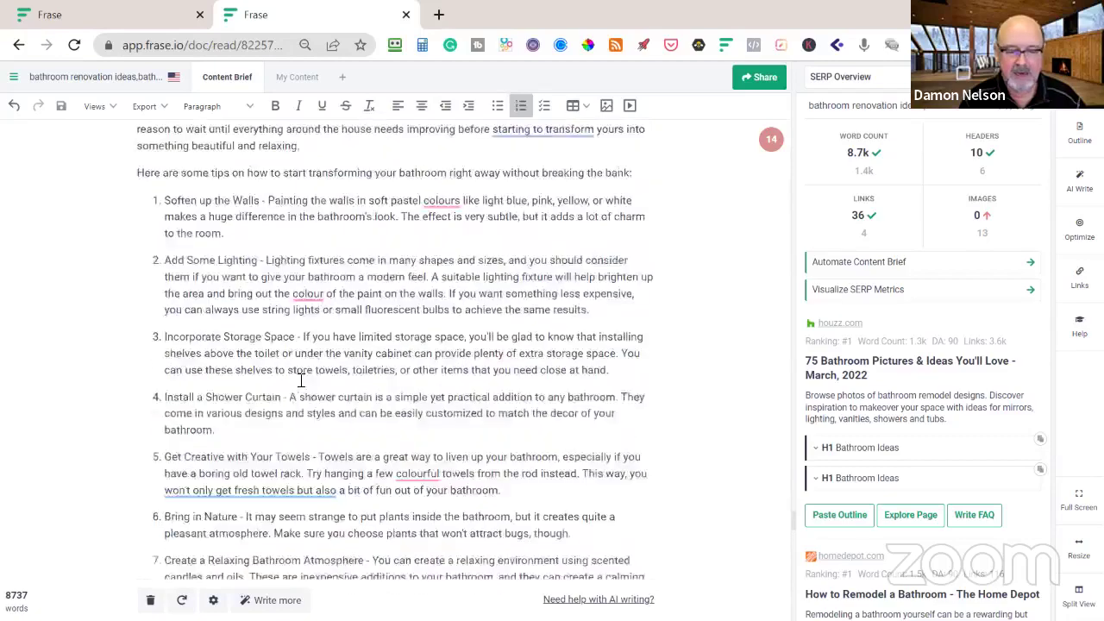
{"action": "scroll", "coordinate": [301, 381], "scroll_direction": "down", "scroll_amount": 20}
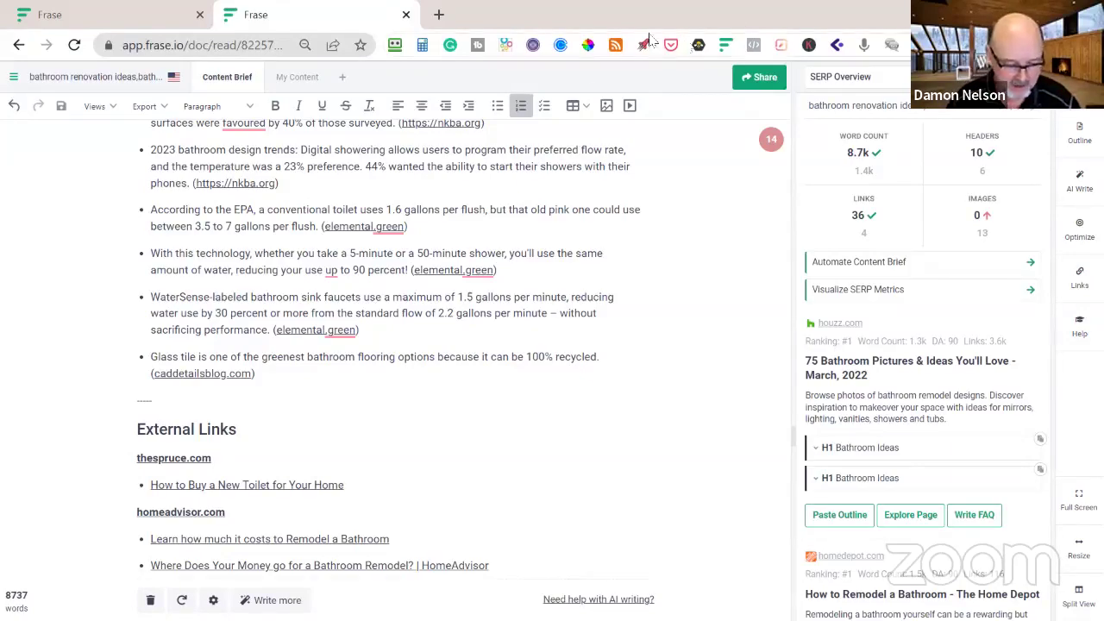
{"action": "scroll", "coordinate": [555, 217], "scroll_direction": "up", "scroll_amount": 5}
{"action": "scroll", "coordinate": [555, 218], "scroll_direction": "up", "scroll_amount": 20}
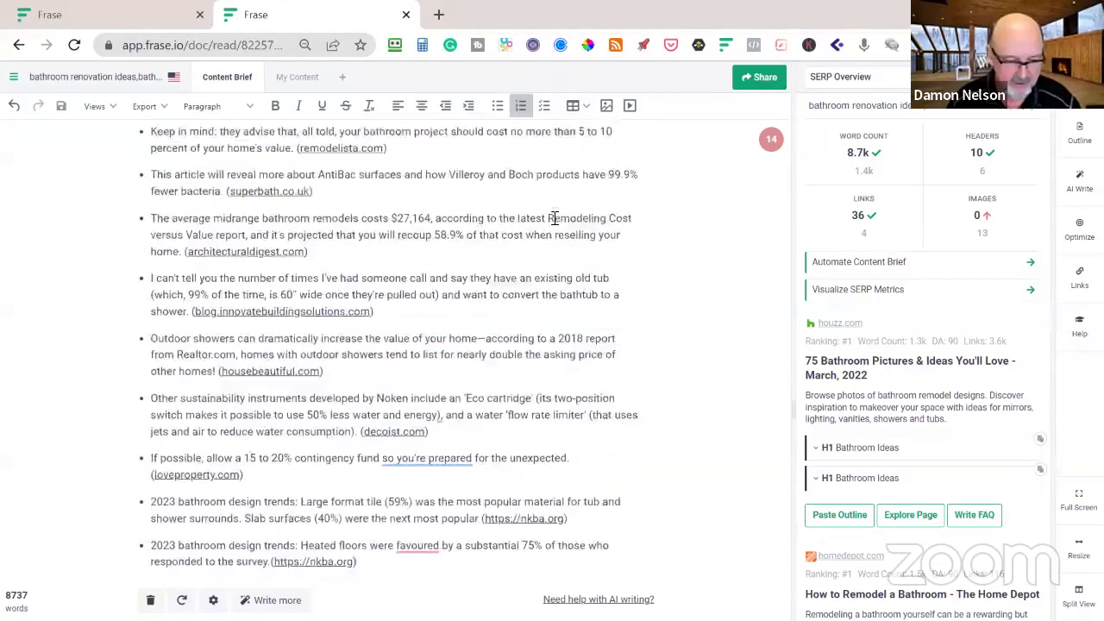
{"action": "scroll", "coordinate": [398, 312], "scroll_direction": "up", "scroll_amount": 20}
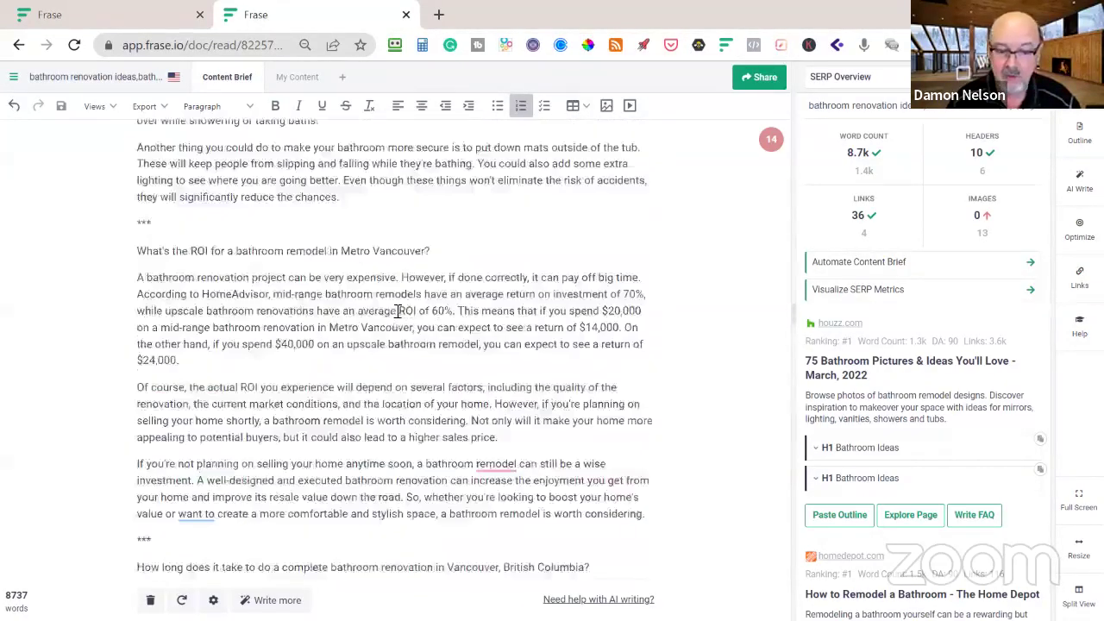
{"action": "scroll", "coordinate": [398, 311], "scroll_direction": "up", "scroll_amount": 15}
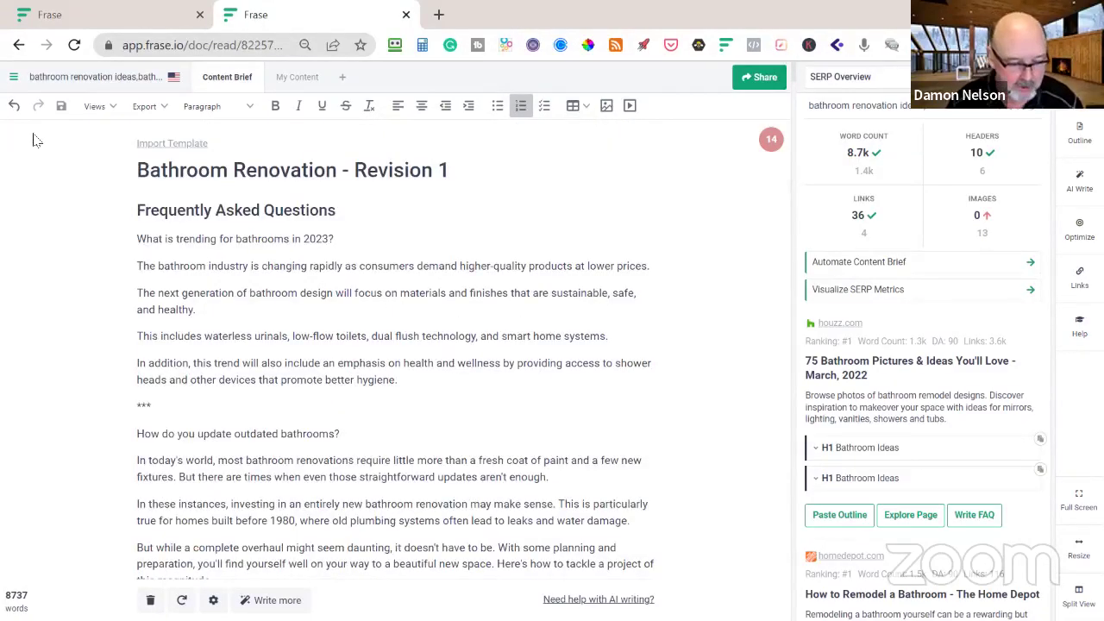
{"action": "left_click", "coordinate": [11, 78]}
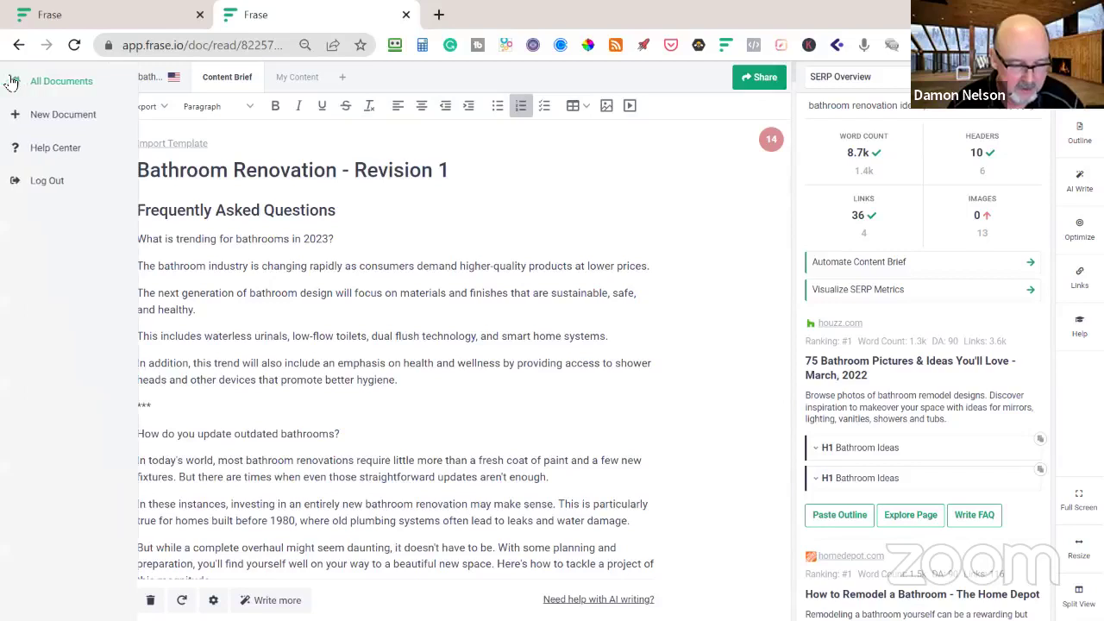